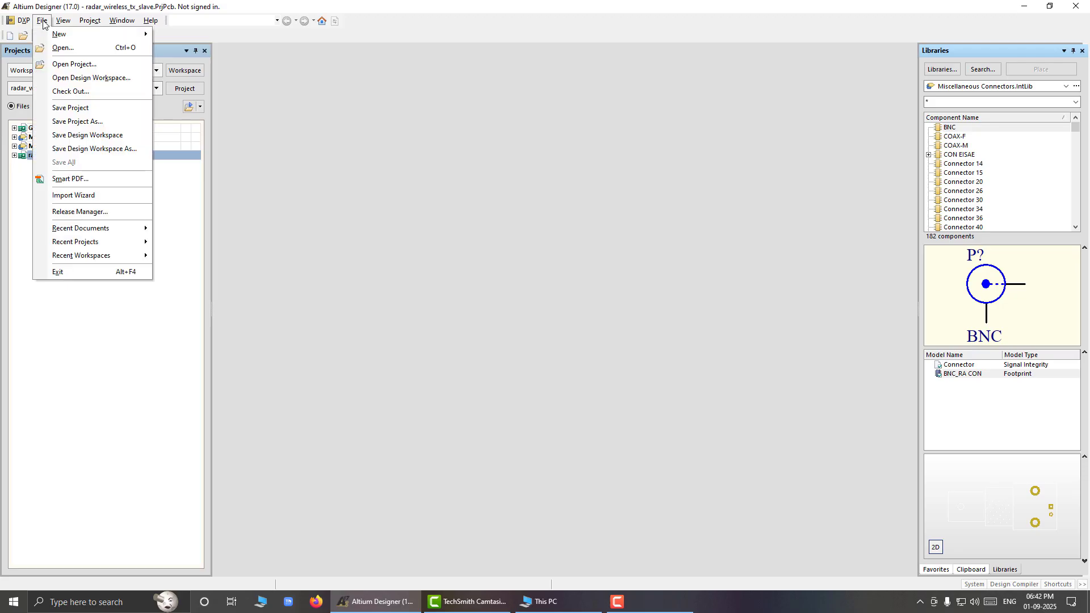
# - Start a new project and move its setup dialog away from the centre of the workspace
pyautogui.moveTo(52, 36)
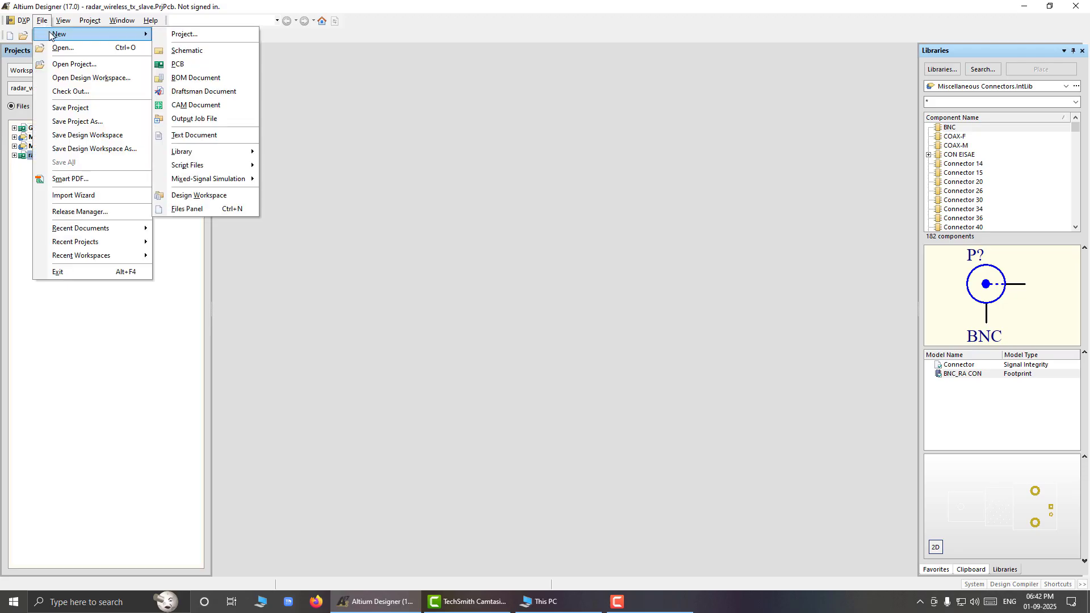
pyautogui.click(191, 36)
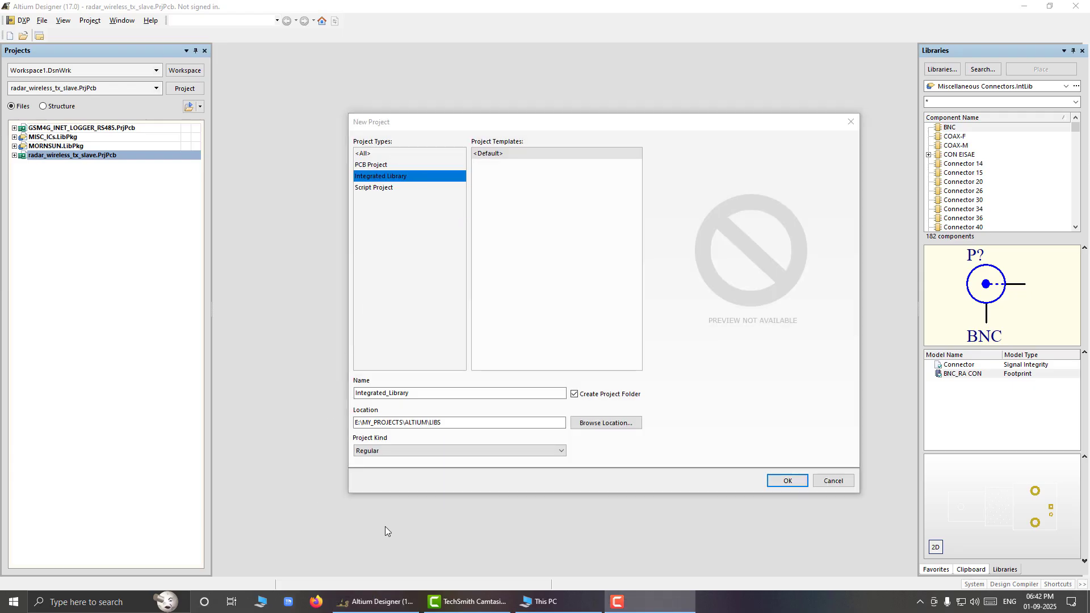
pyautogui.moveTo(509, 126); pyautogui.dragTo(418, 113)
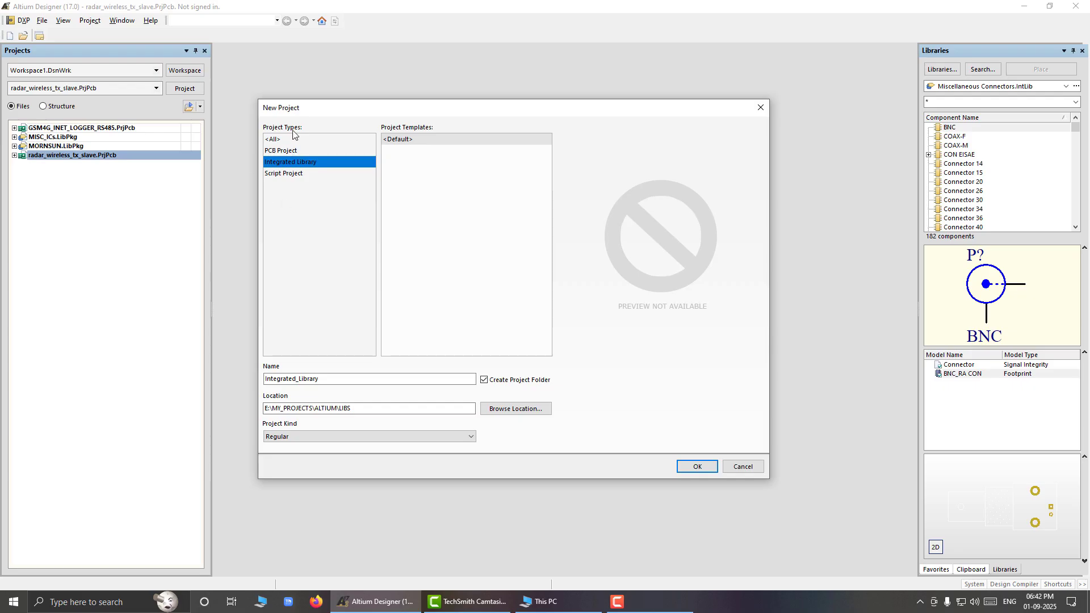
# - Compare the PCB Project, Integrated Library and Script Project types and the templates offered for each
pyautogui.click(291, 151)
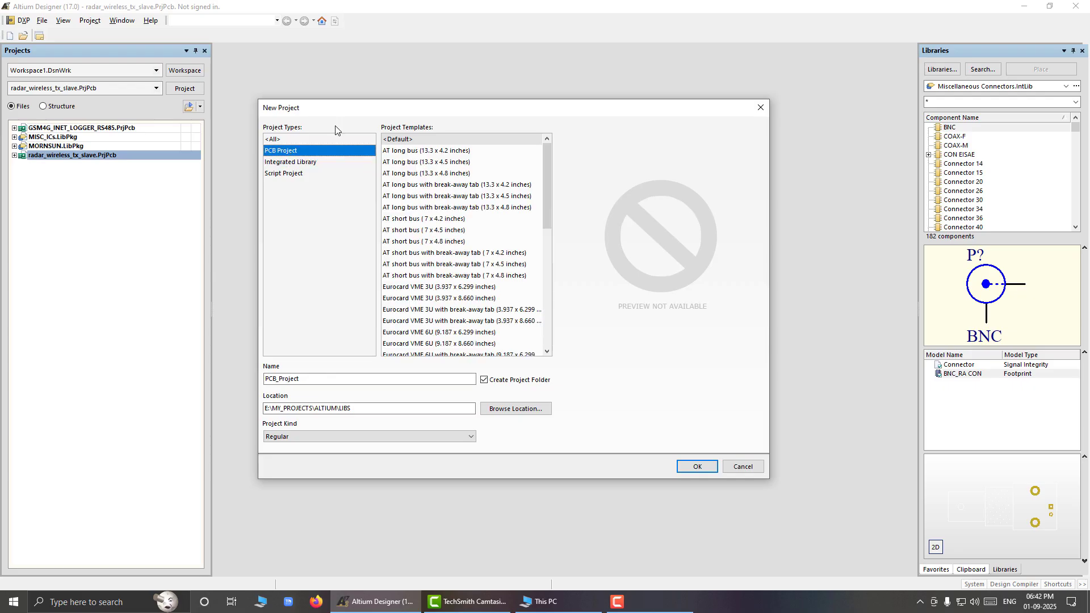
pyautogui.click(311, 164)
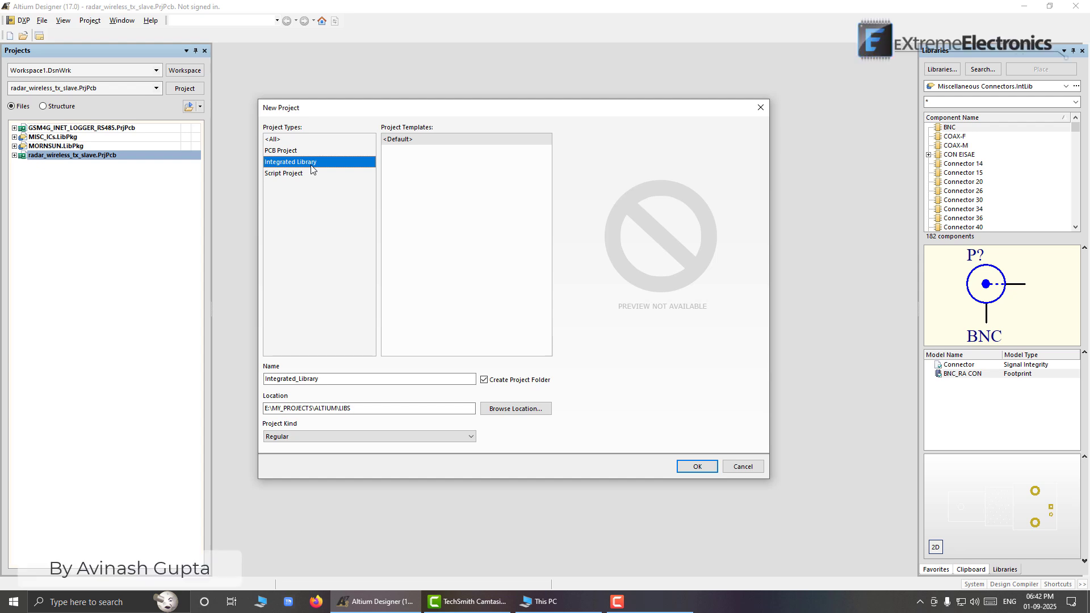
pyautogui.click(305, 177)
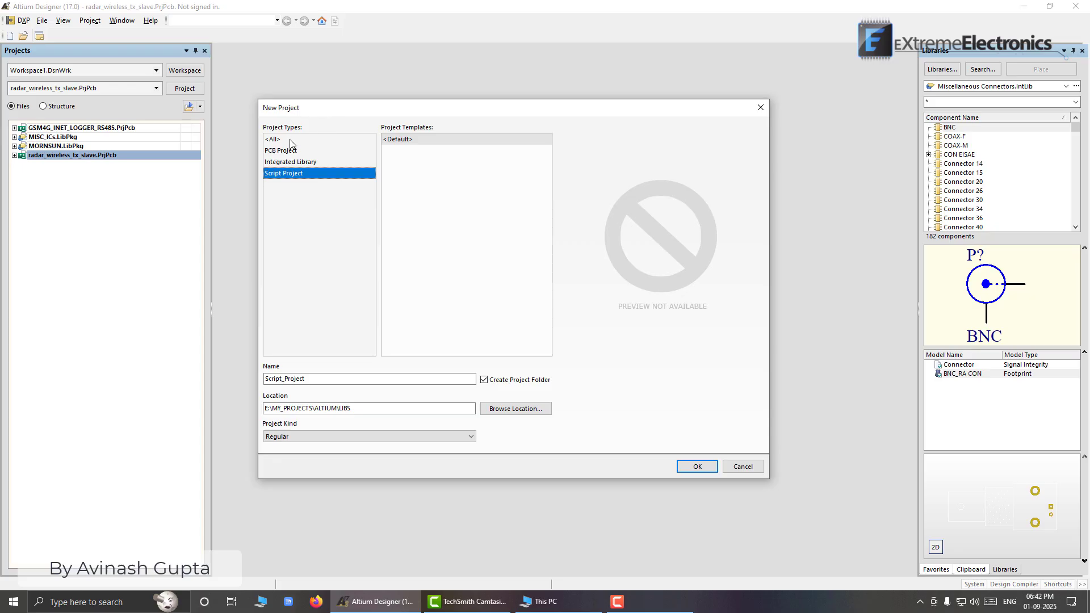
pyautogui.click(285, 154)
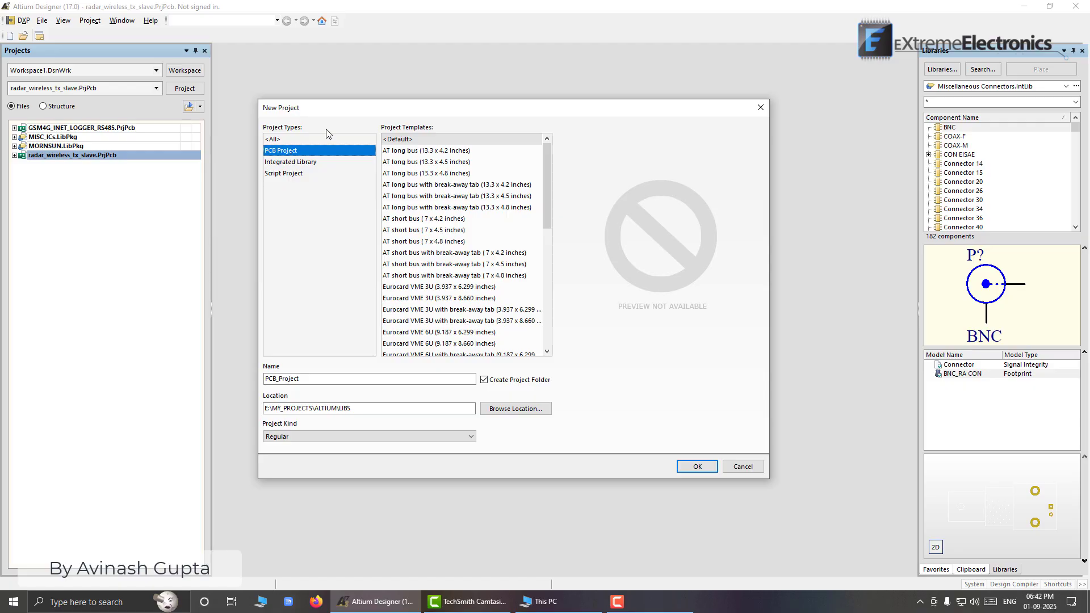
pyautogui.click(297, 160)
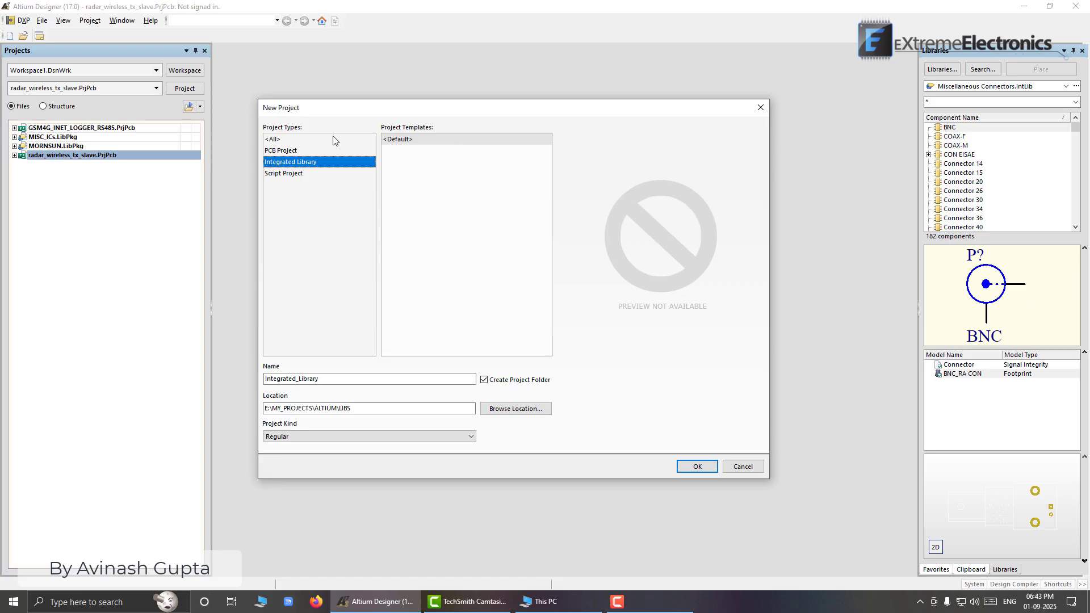
pyautogui.click(292, 151)
pyautogui.click(299, 163)
pyautogui.click(297, 151)
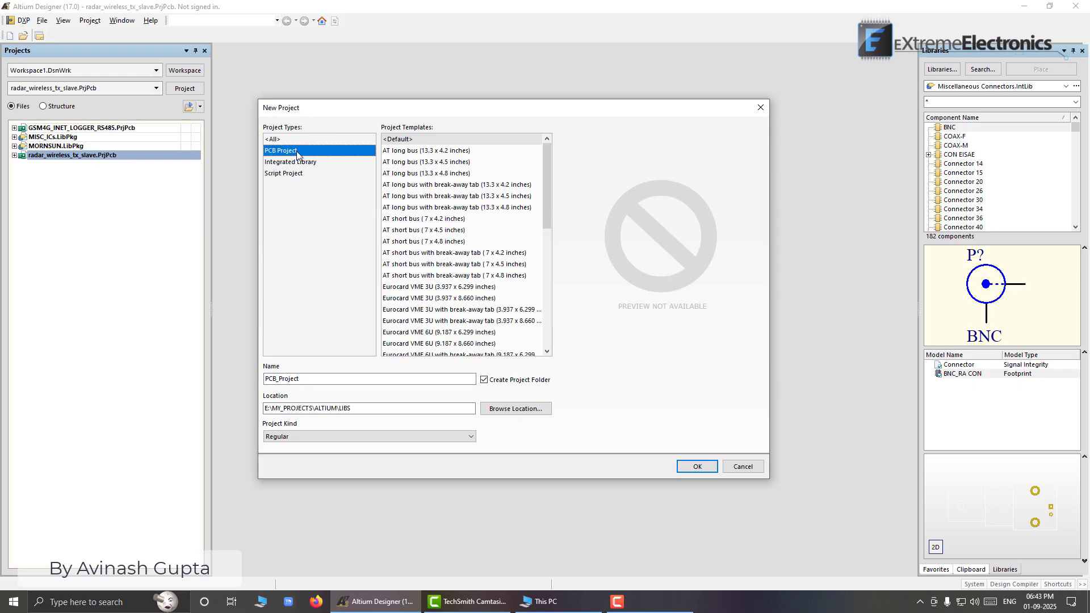
pyautogui.click(302, 163)
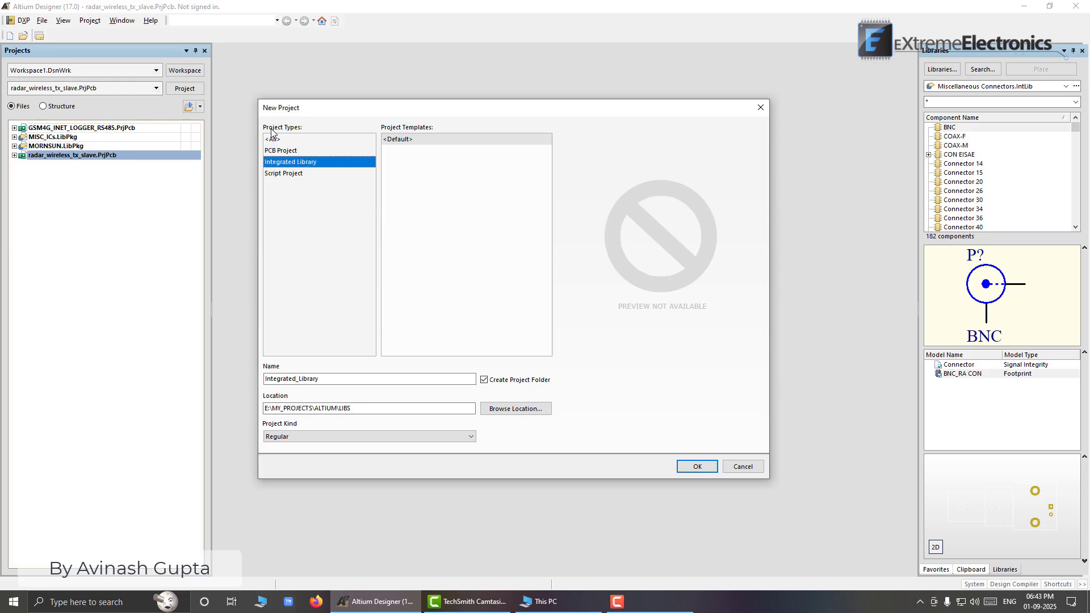
pyautogui.press('F9')
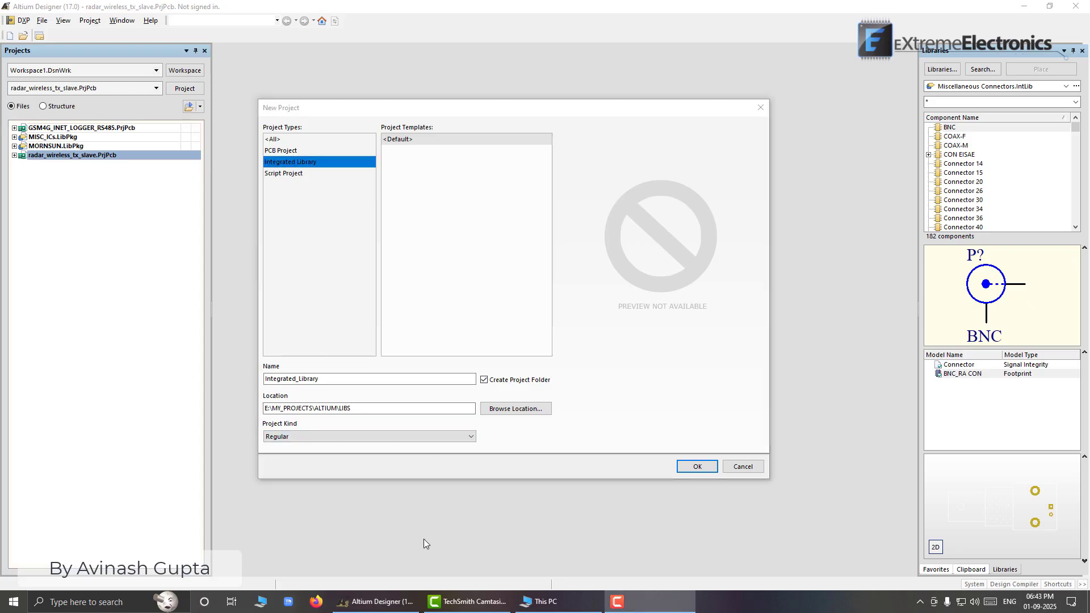
# - Choose the PCB Project type with the <Default> project template
pyautogui.click(290, 151)
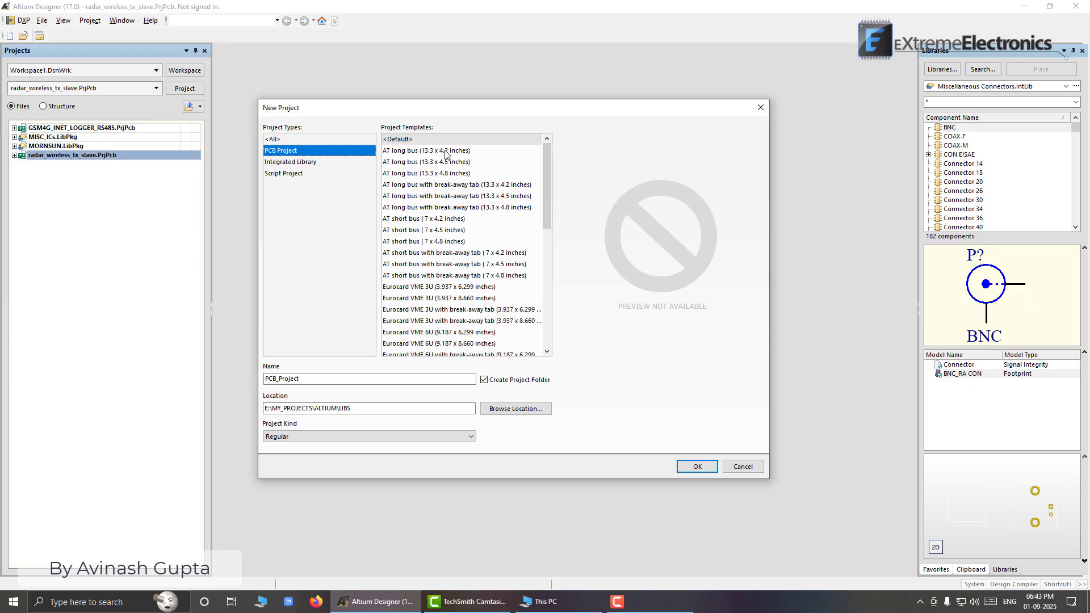
pyautogui.moveTo(544, 171)
pyautogui.mouseDown()
pyautogui.moveTo(545, 293)
pyautogui.moveTo(544, 158)
pyautogui.mouseUp()
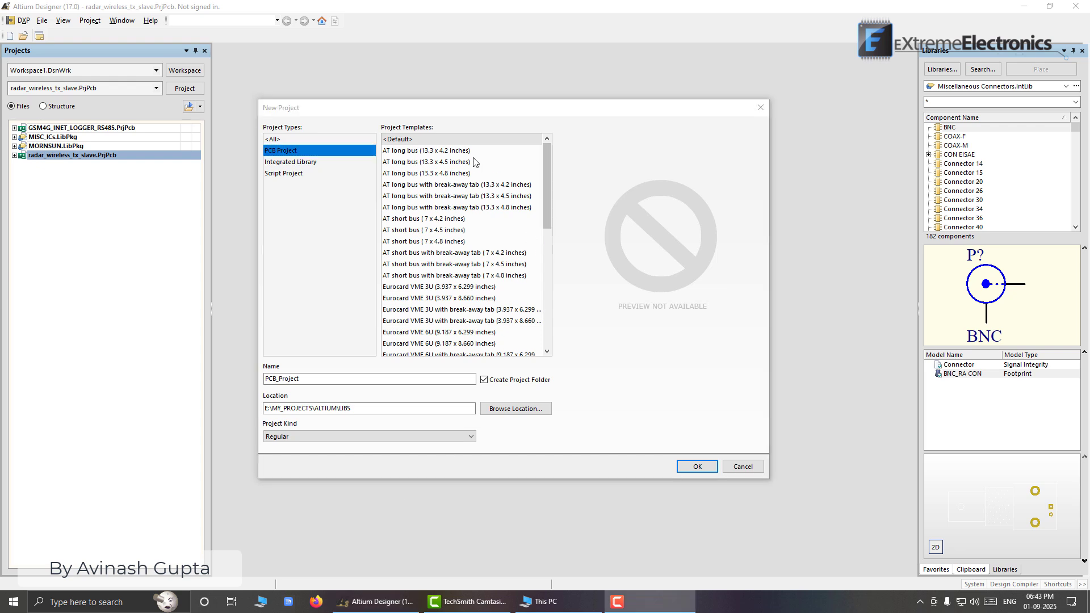
pyautogui.click(427, 142)
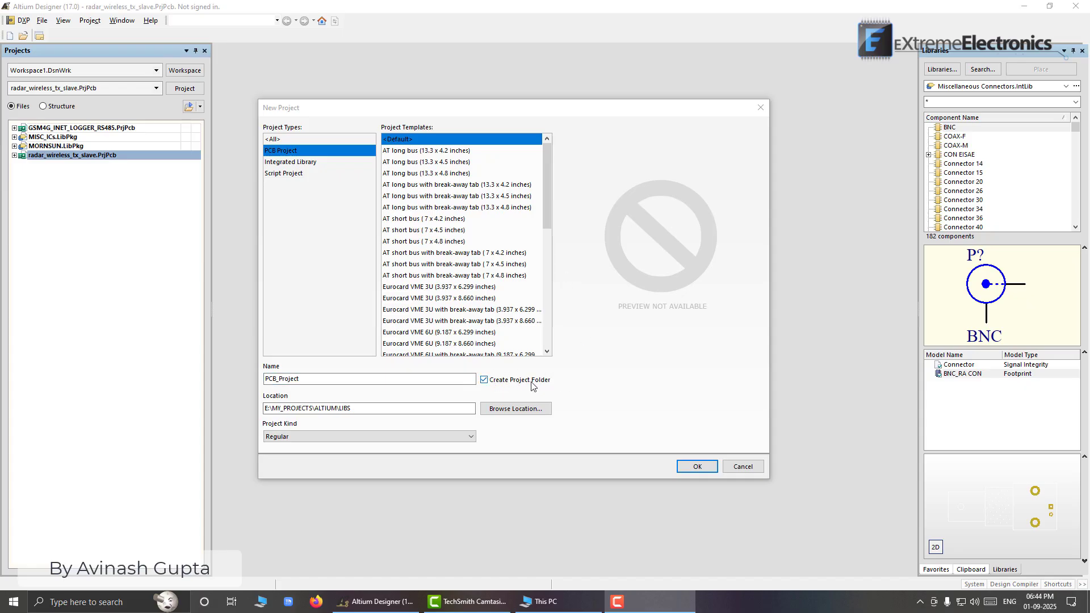
# - Keep project folder creation enabled and set the project kind to Regular
pyautogui.click(486, 381)
pyautogui.click(486, 381)
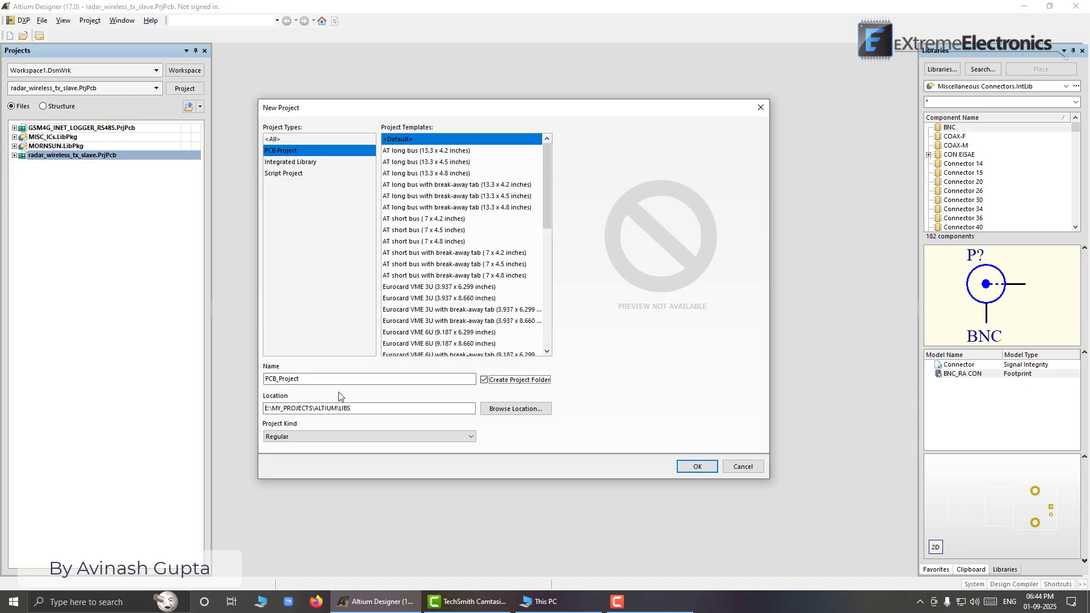
pyautogui.click(493, 381)
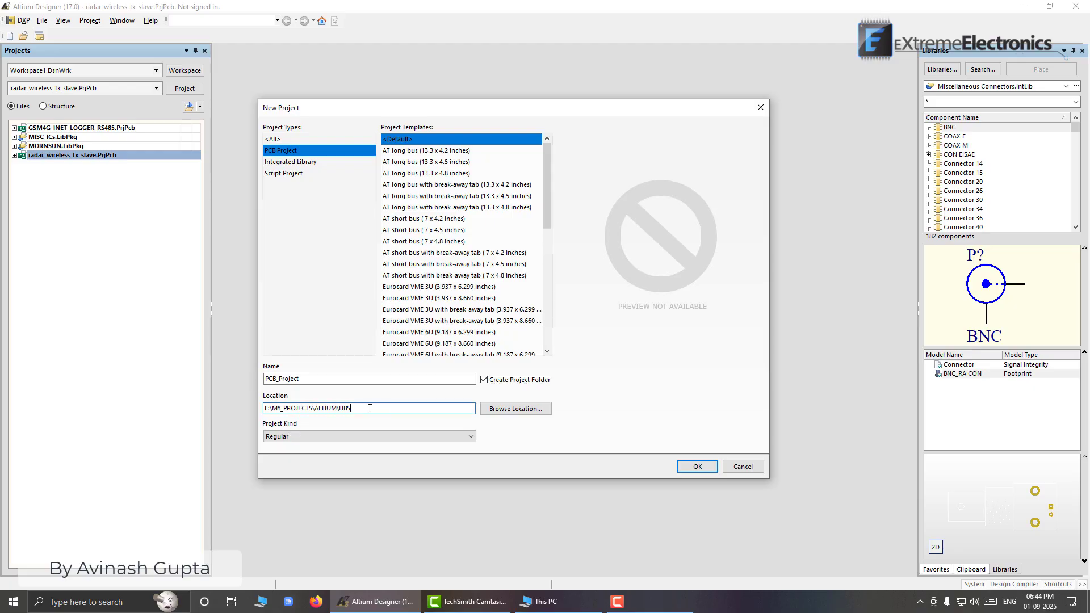
pyautogui.doubleClick(318, 409)
pyautogui.click(414, 436)
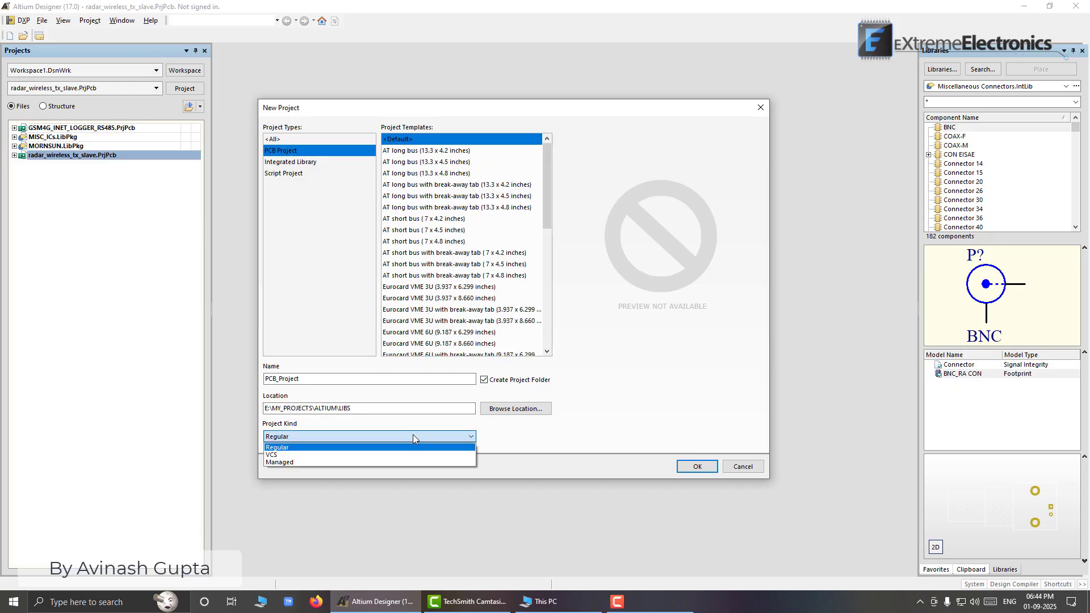
pyautogui.click(302, 448)
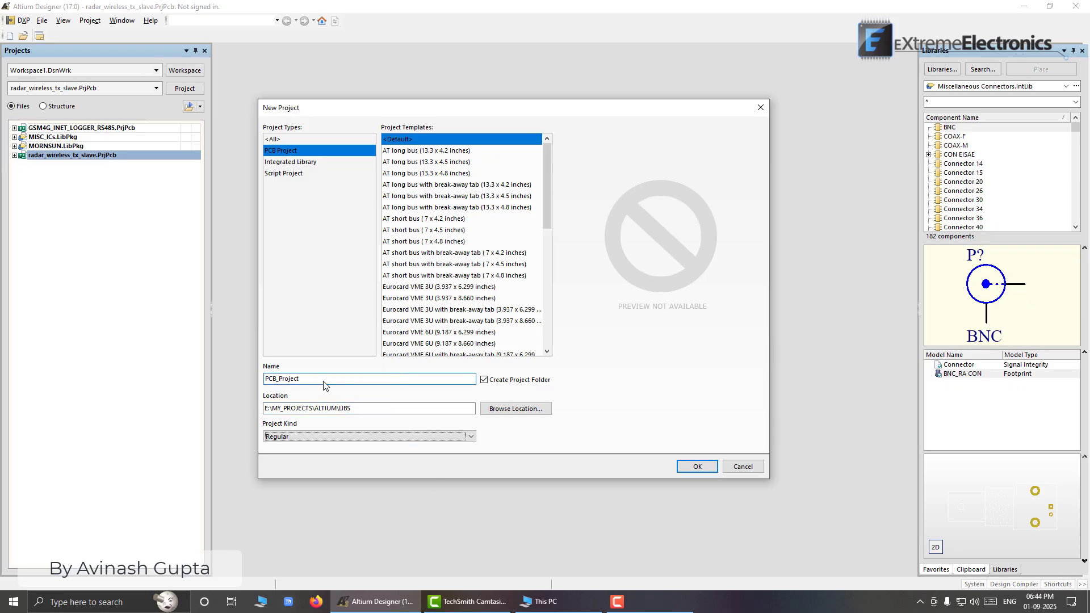
# - Name the project RELAY_BOARD, set its location to E:\CLIENTS\PCAT\Modbus ETH 8io\Modbus Eth 8io PCB, and create it
pyautogui.moveTo(309, 379); pyautogui.dragTo(265, 376)
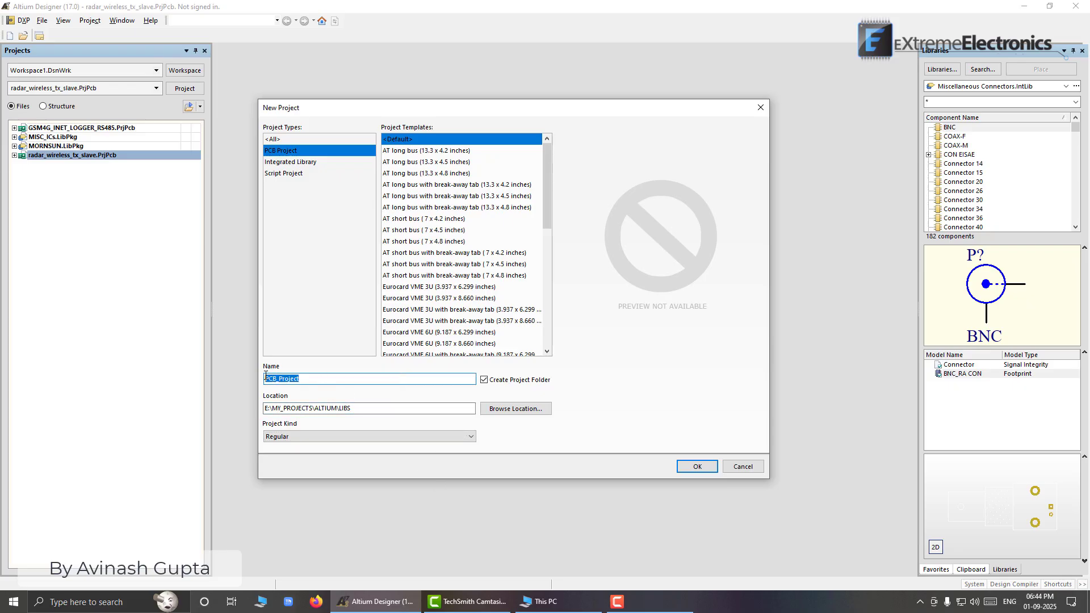
pyautogui.click(306, 381)
pyautogui.moveTo(277, 380); pyautogui.dragTo(280, 380)
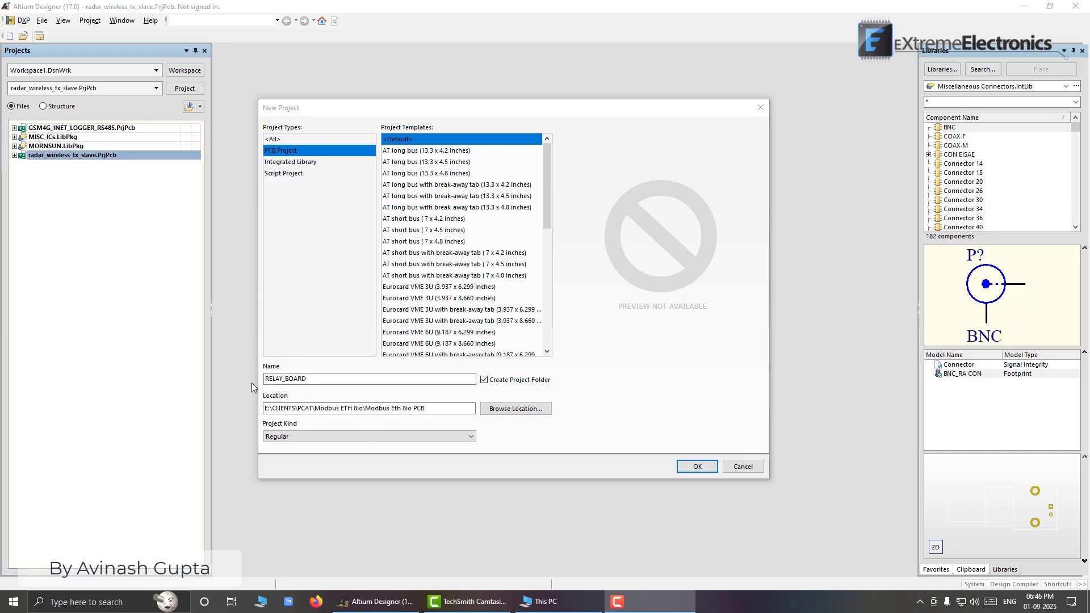
pyautogui.moveTo(265, 379); pyautogui.dragTo(309, 379)
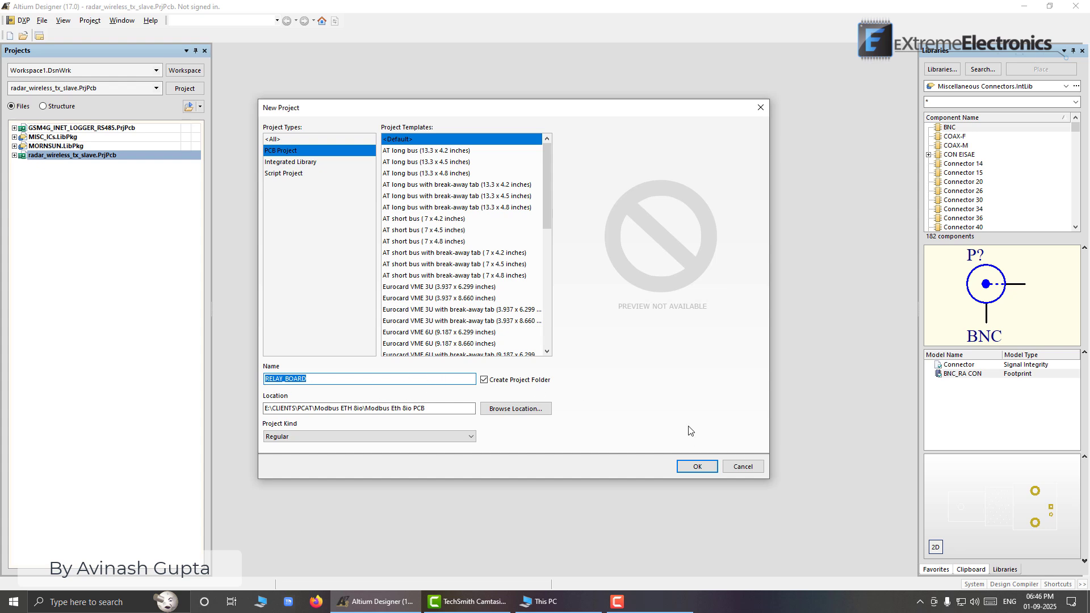
pyautogui.click(698, 467)
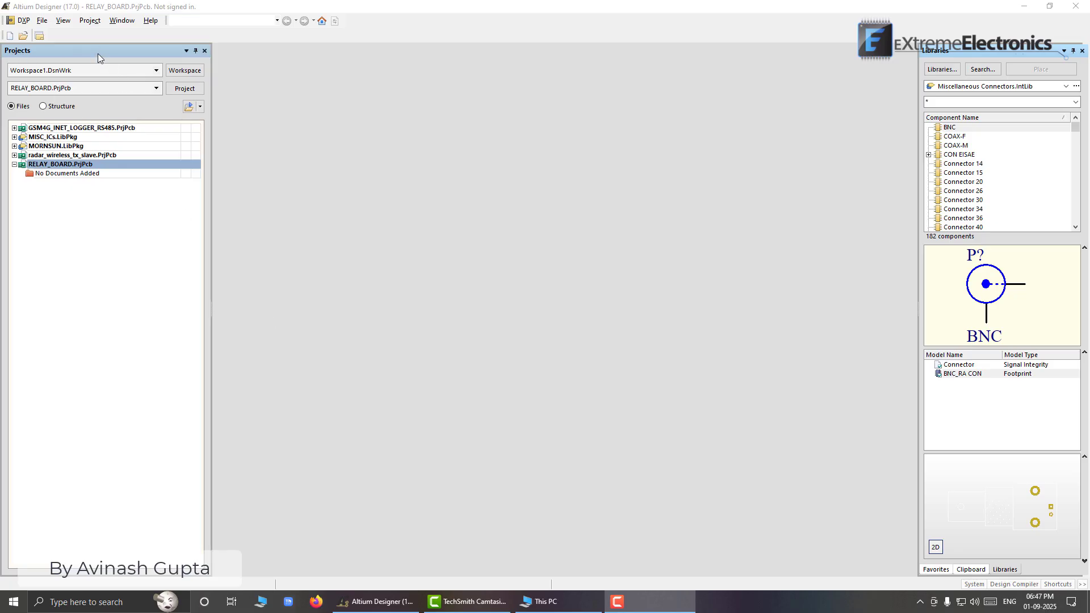
# - Redock the Projects panel across the full workspace width, and restore its original docked position
pyautogui.moveTo(97, 53); pyautogui.dragTo(28, 69)
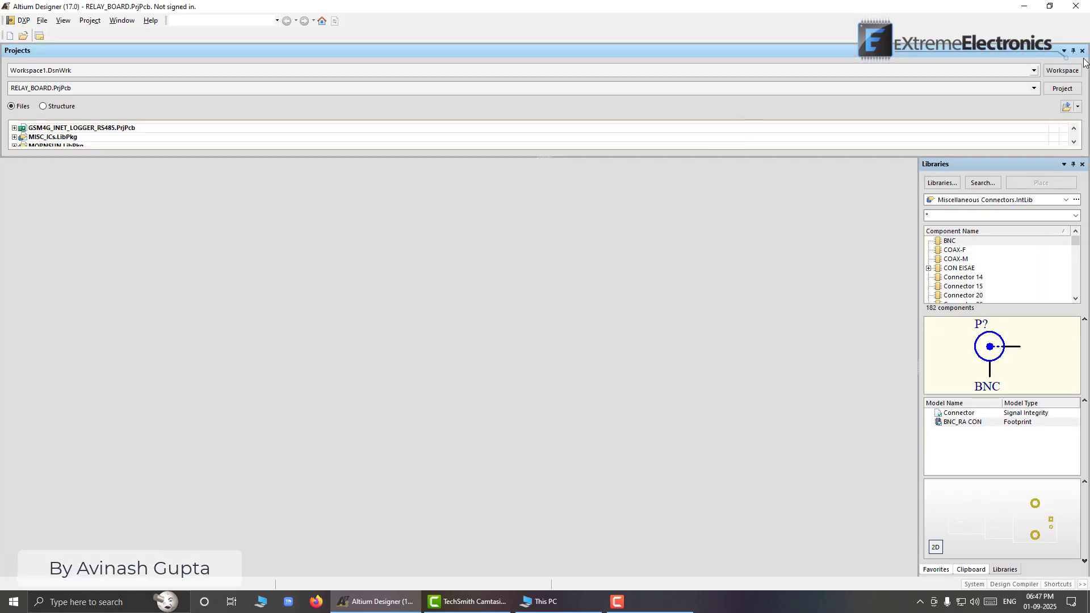
pyautogui.moveTo(1020, 54); pyautogui.dragTo(527, 300)
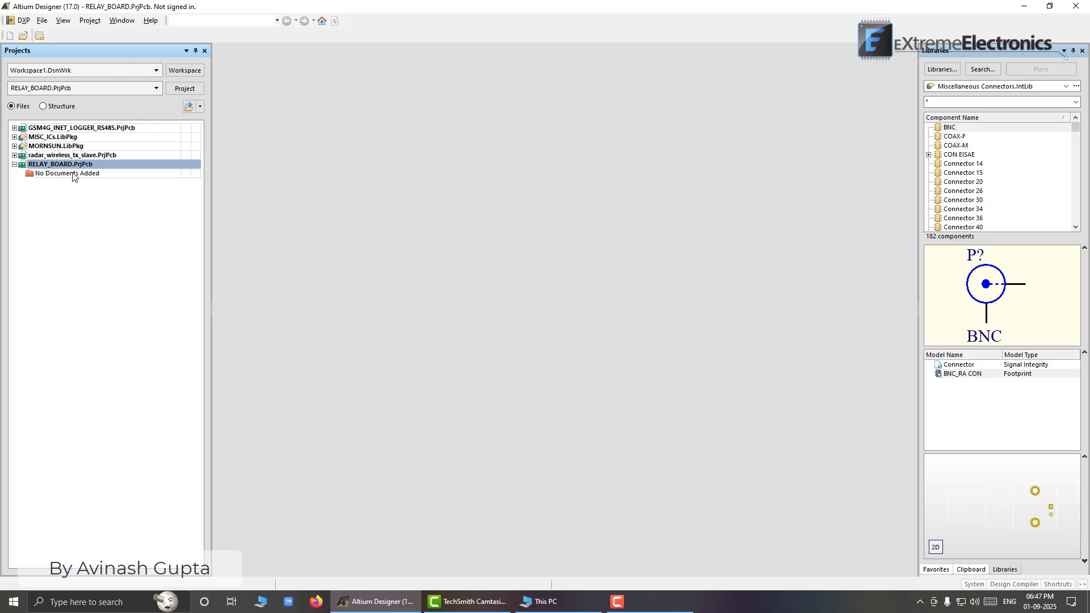
# - Add a new schematic document to the RELAY_BOARD project
pyautogui.rightClick(37, 169)
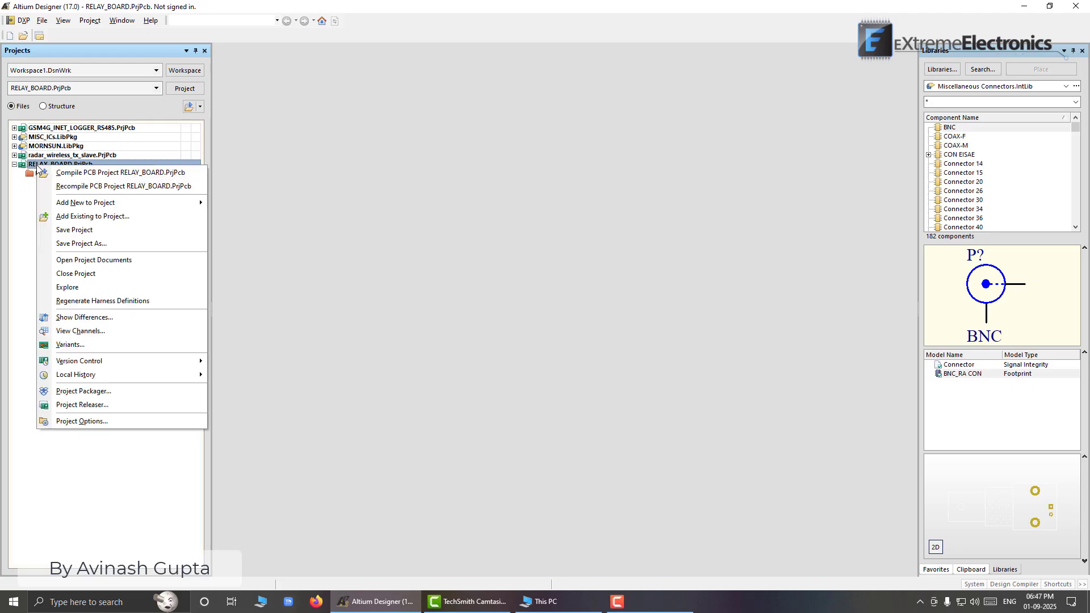
pyautogui.moveTo(61, 205)
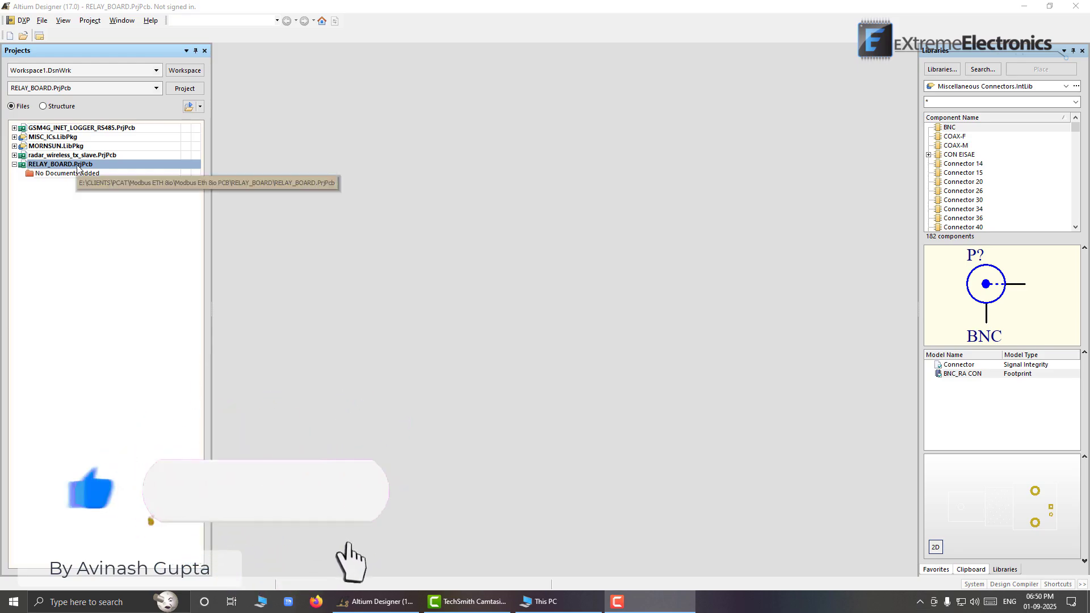
pyautogui.rightClick(78, 168)
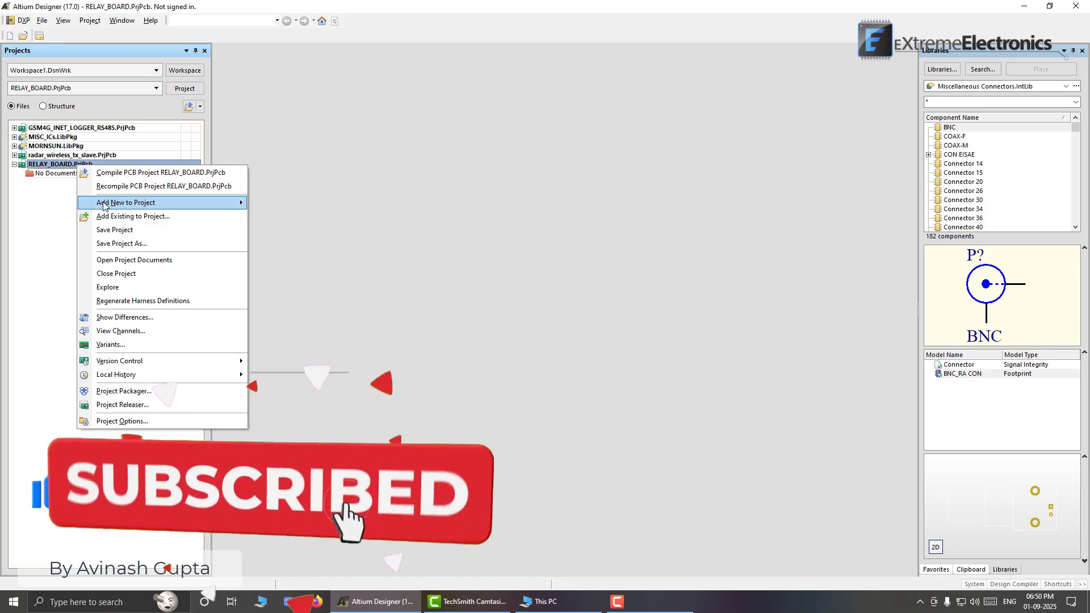
pyautogui.moveTo(227, 203)
pyautogui.click(298, 220)
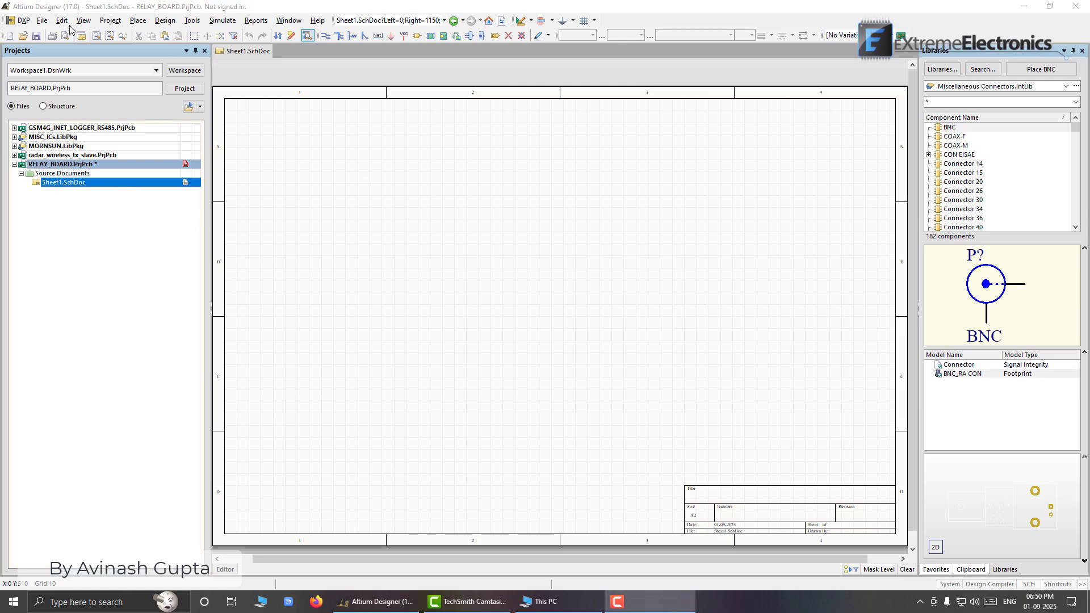
# - Save the new schematic as RELAY_BOARD.SchDoc in the RELAY_BOARD project folder
pyautogui.click(44, 24)
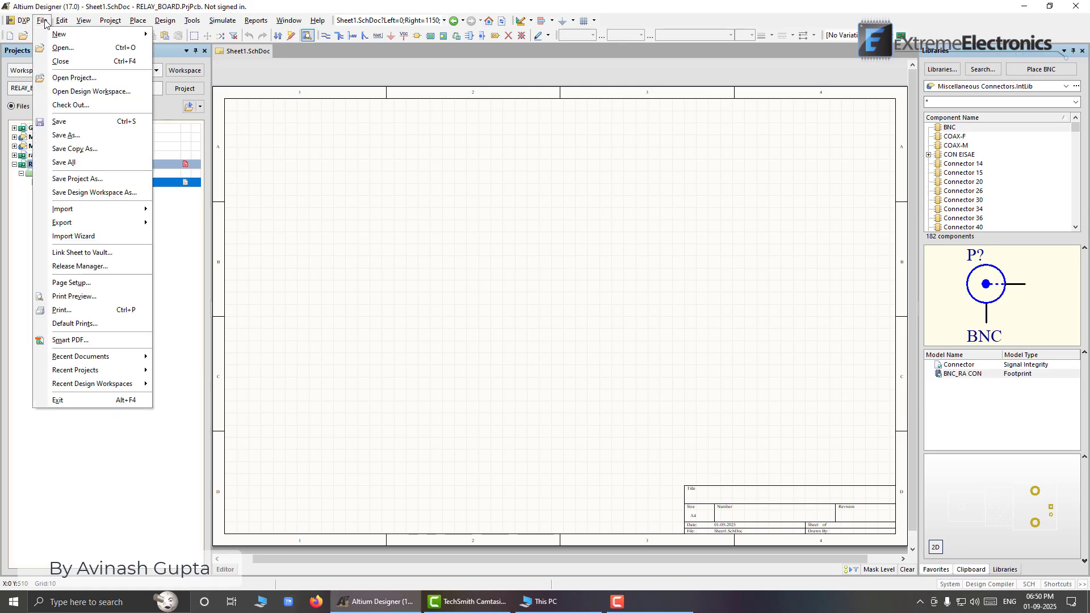
pyautogui.click(56, 123)
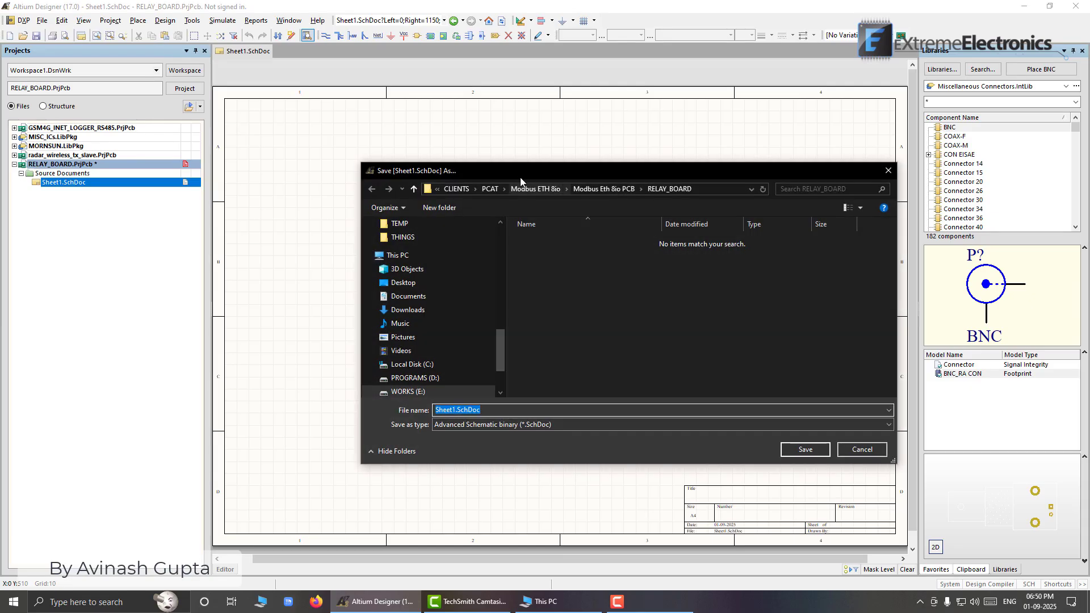
pyautogui.moveTo(373, 127); pyautogui.dragTo(296, 149)
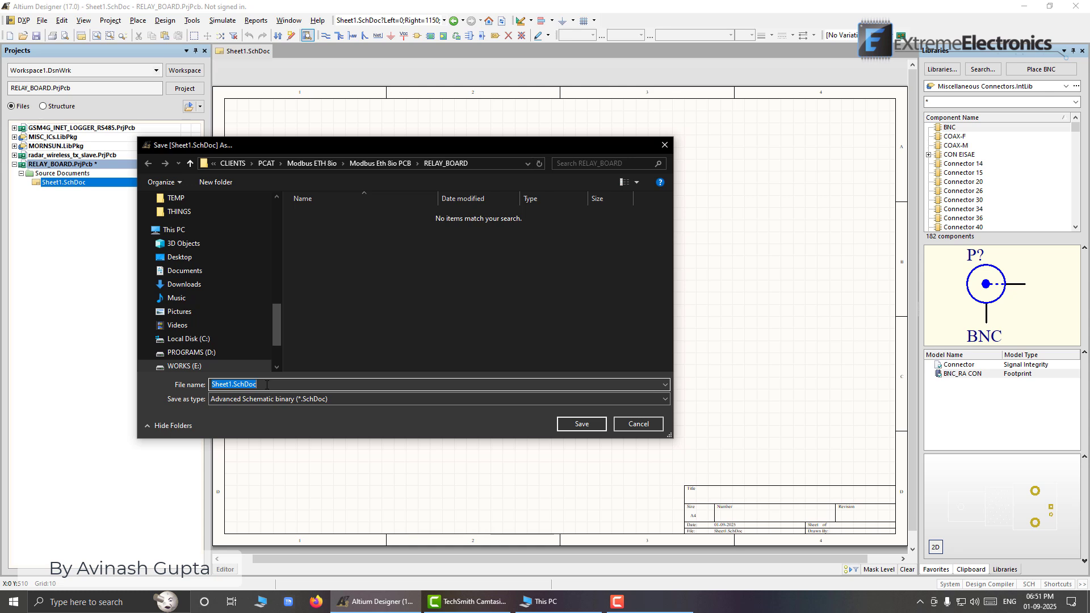
pyautogui.write('re')
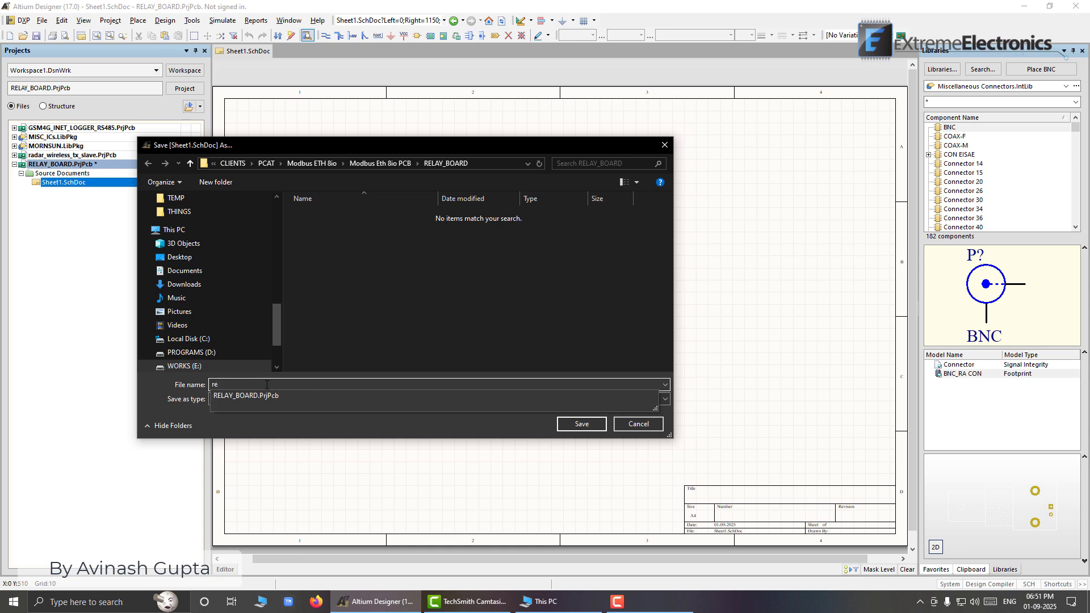
pyautogui.press('Down')
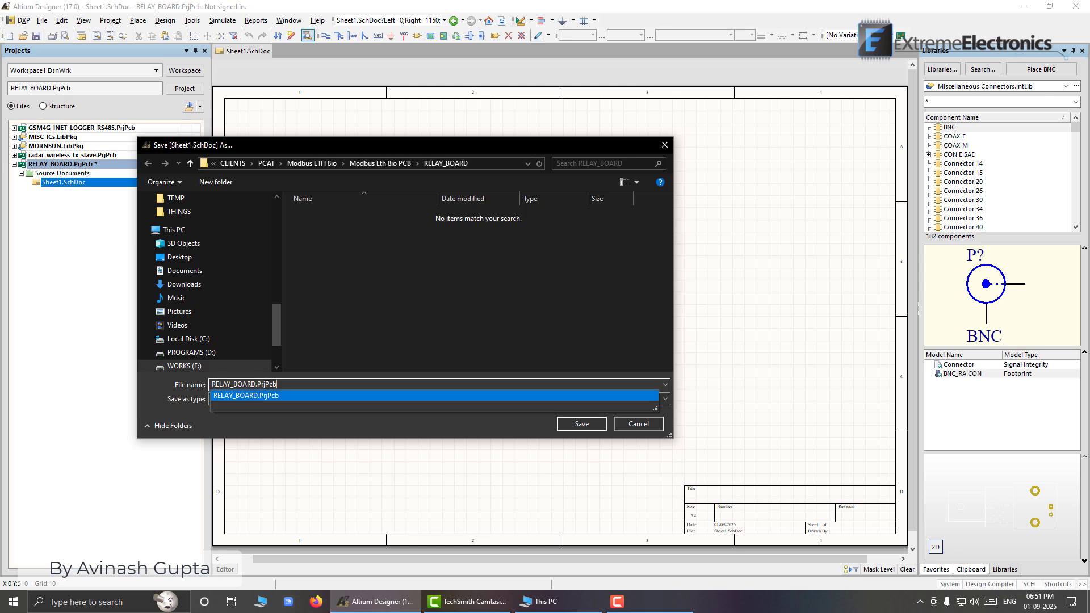
pyautogui.press('BackSpace')
pyautogui.press('BackSpace')
pyautogui.press('BackSpace')
pyautogui.press('BackSpace')
pyautogui.press('BackSpace')
pyautogui.press('BackSpace')
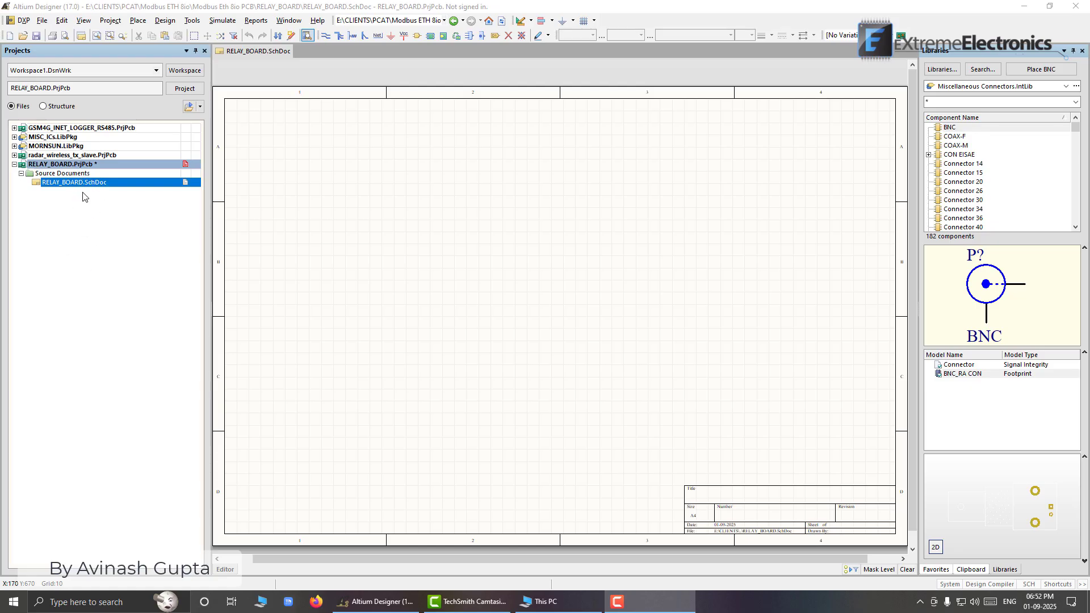
# - Save all open documents together with the RELAY_BOARD project
pyautogui.click(42, 20)
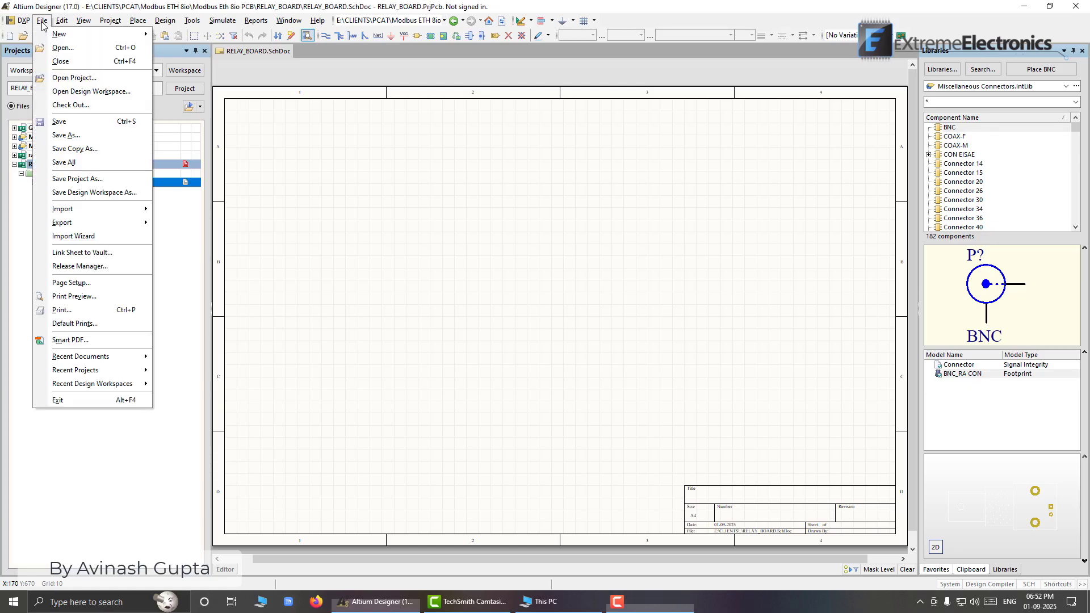
pyautogui.click(66, 163)
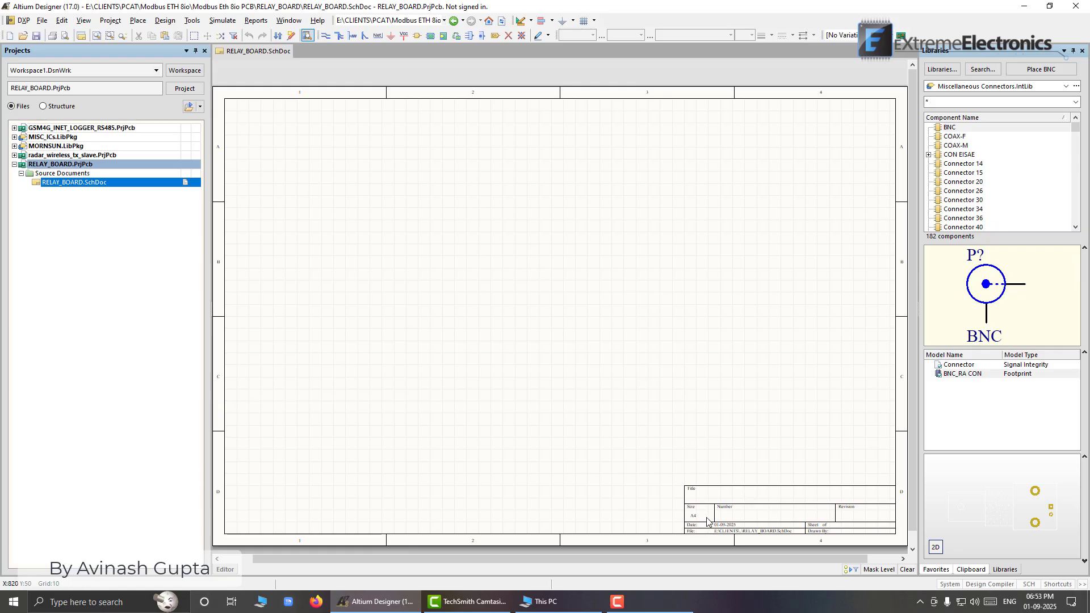
# - Examine the title block and the overall layout of the blank A4 schematic sheet
pyautogui.keyDown('ctrl'); pyautogui.scroll(5, 707, 522); pyautogui.keyUp('ctrl')
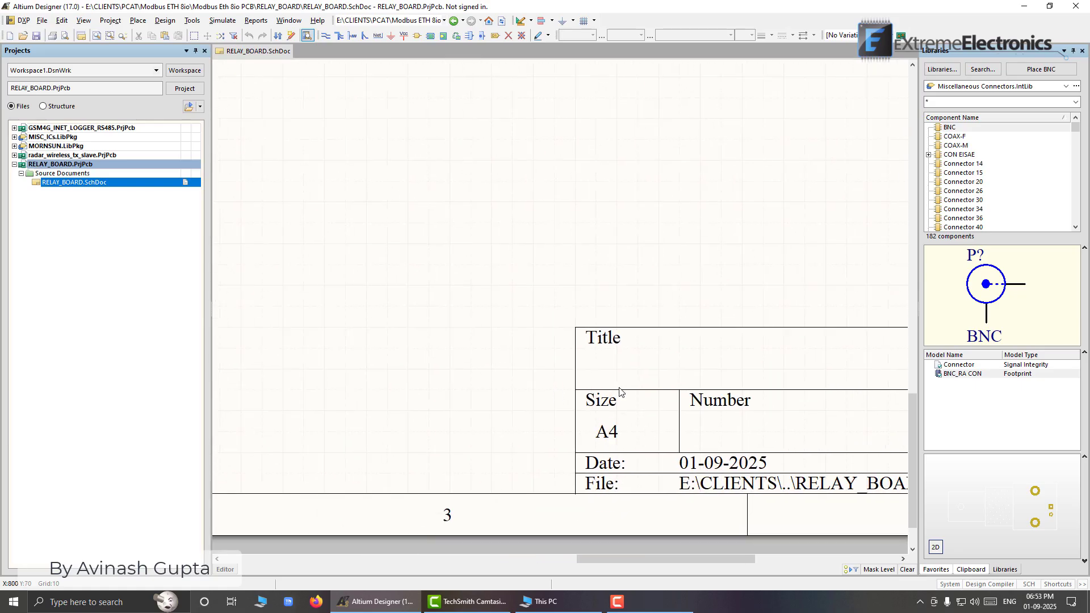
pyautogui.keyDown('ctrl'); pyautogui.scroll(-2, 612, 410); pyautogui.keyUp('ctrl')
pyautogui.keyDown('ctrl'); pyautogui.scroll(-2, 612, 410); pyautogui.keyUp('ctrl')
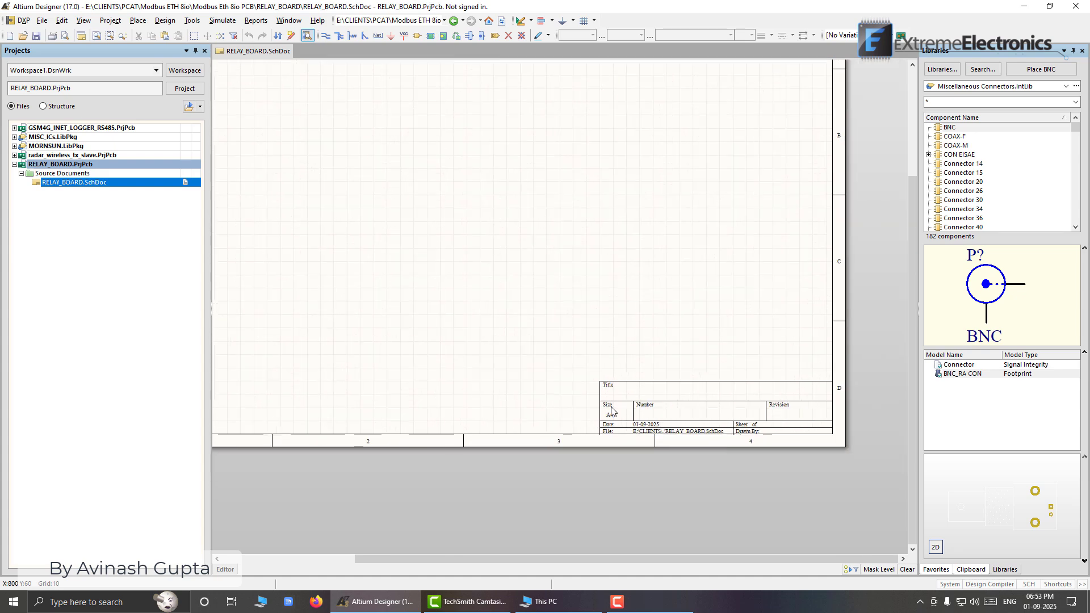
pyautogui.moveTo(570, 260); pyautogui.dragTo(595, 357, button='right')
pyautogui.keyDown('ctrl'); pyautogui.scroll(-3, 420, 291); pyautogui.keyUp('ctrl')
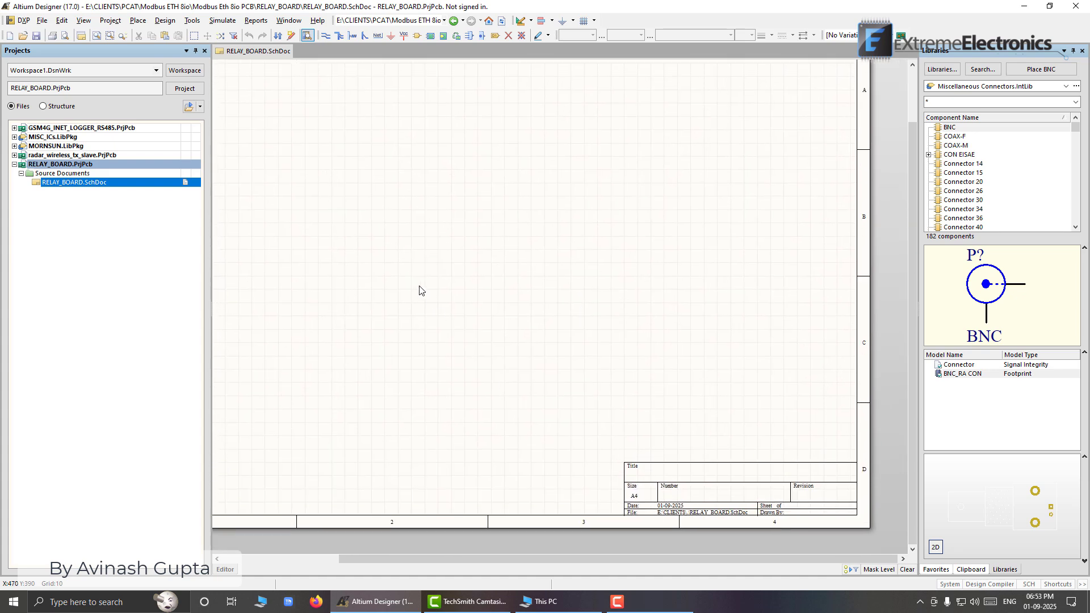
pyautogui.moveTo(404, 268); pyautogui.dragTo(492, 264, button='right')
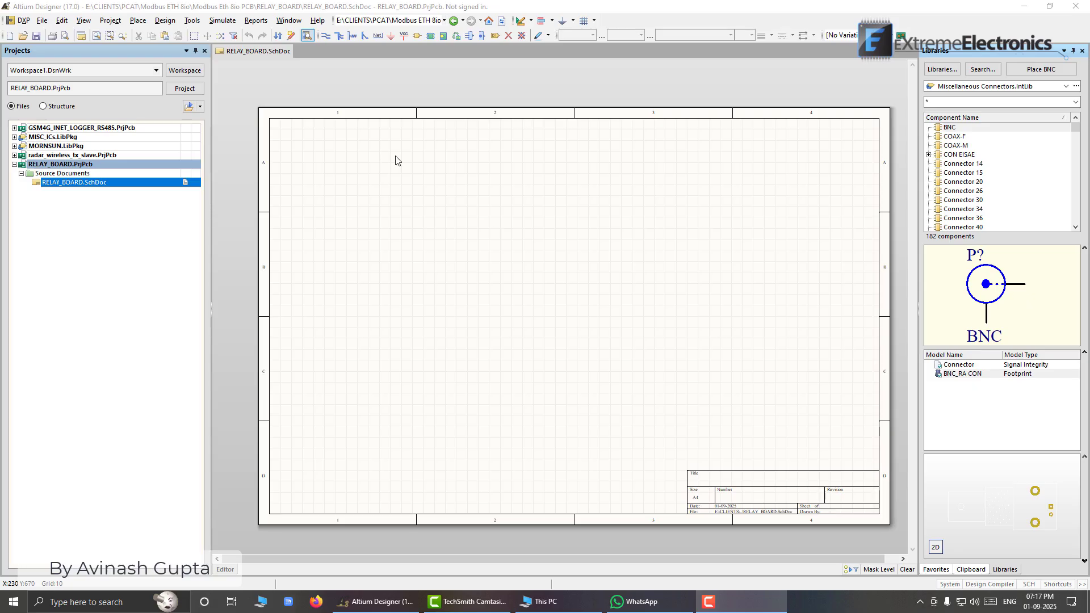
# - Switch the component source to MISC.IntLib, rotate the seven-segment display's 3D preview, and change the footprint preview to 2D
pyautogui.click(1065, 86)
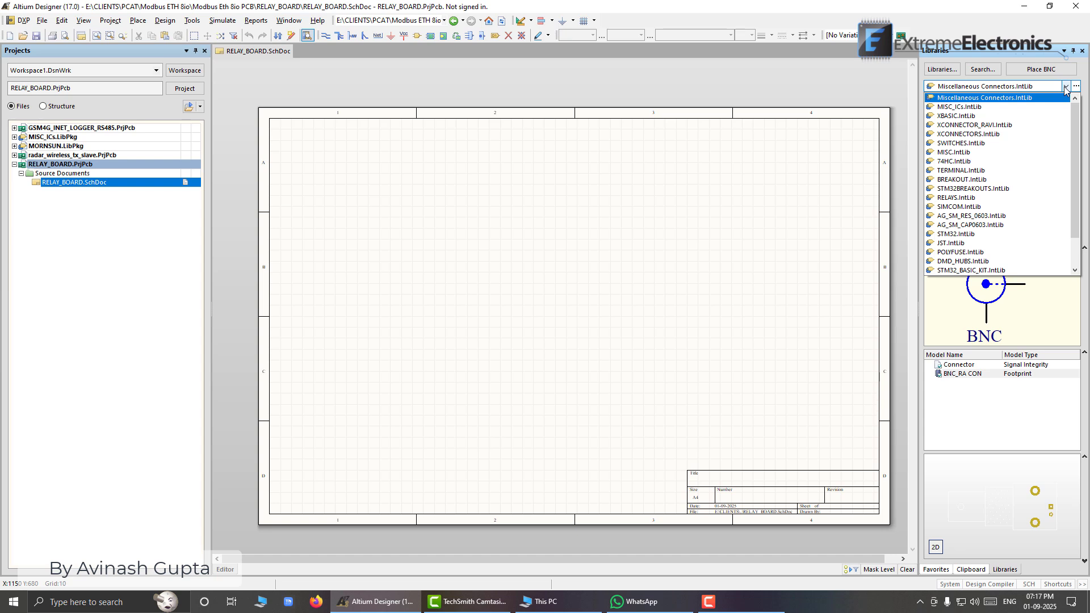
pyautogui.scroll(-2, 1036, 140)
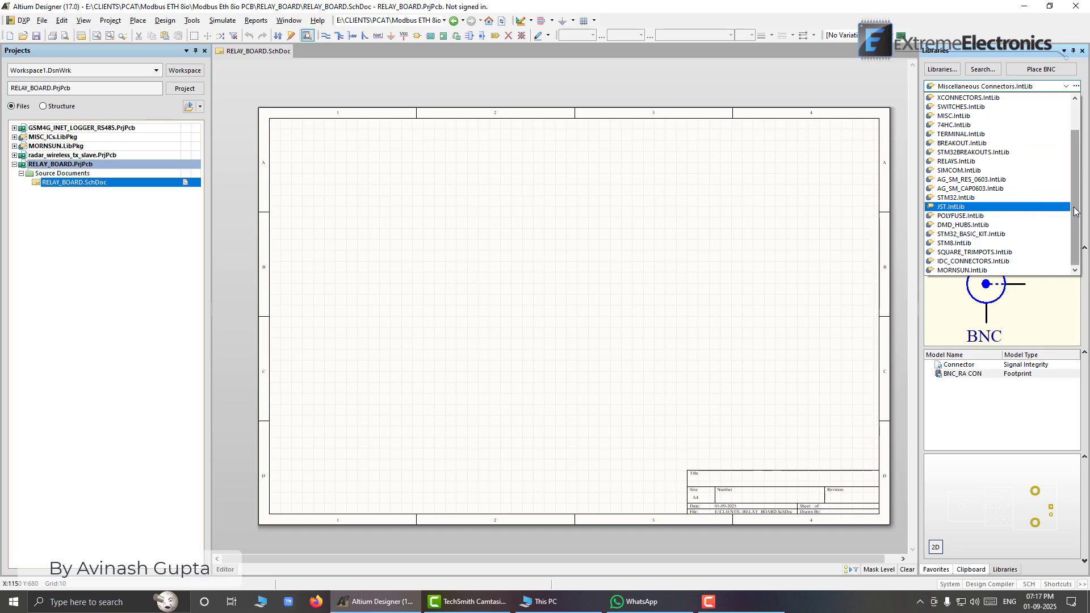
pyautogui.click(989, 117)
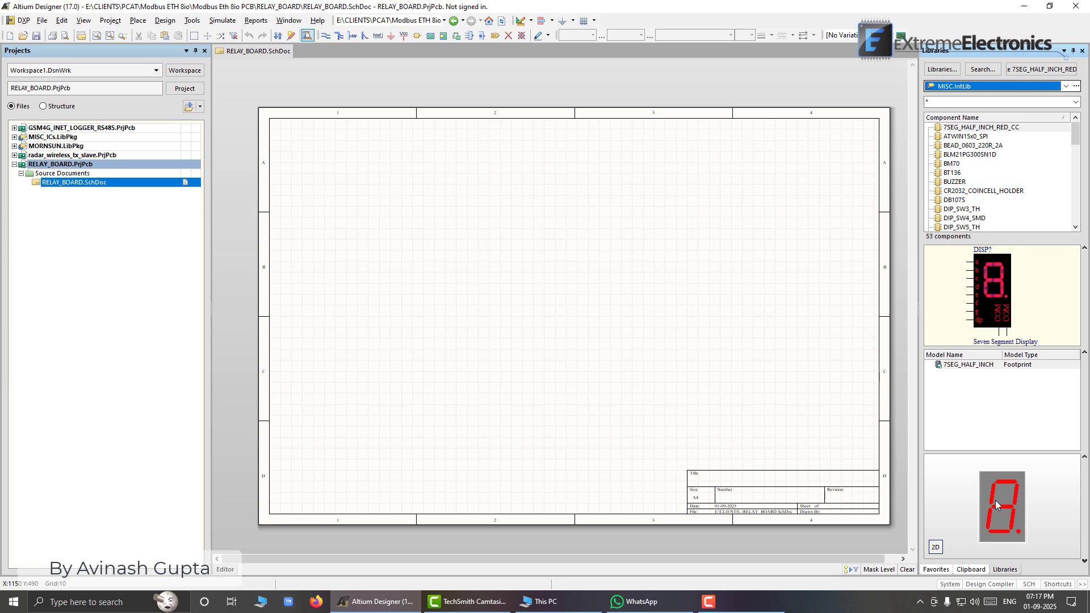
pyautogui.moveTo(989, 522); pyautogui.dragTo(1049, 518)
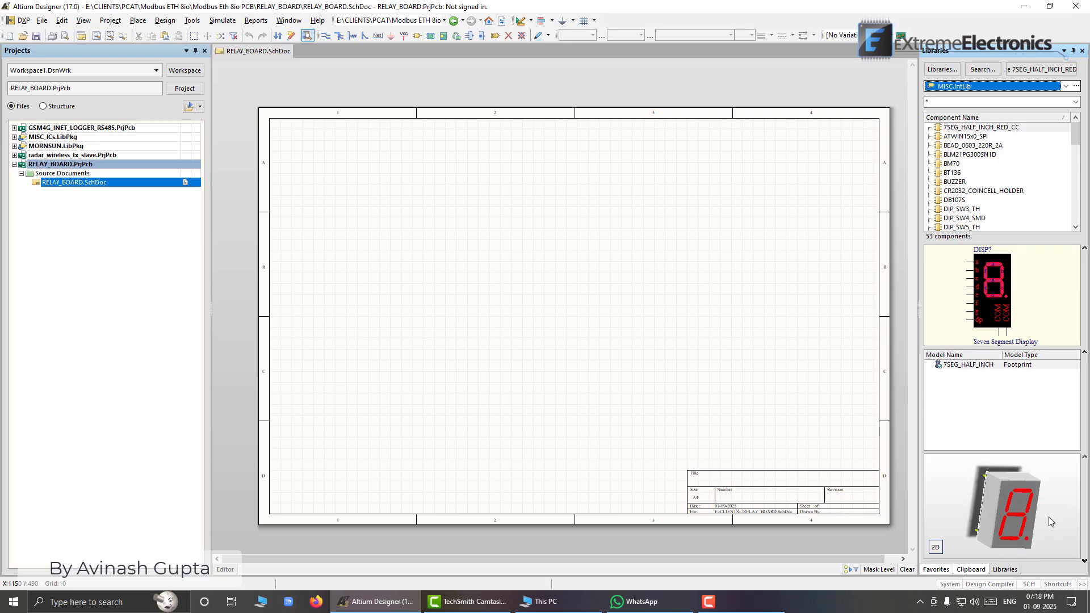
pyautogui.click(936, 547)
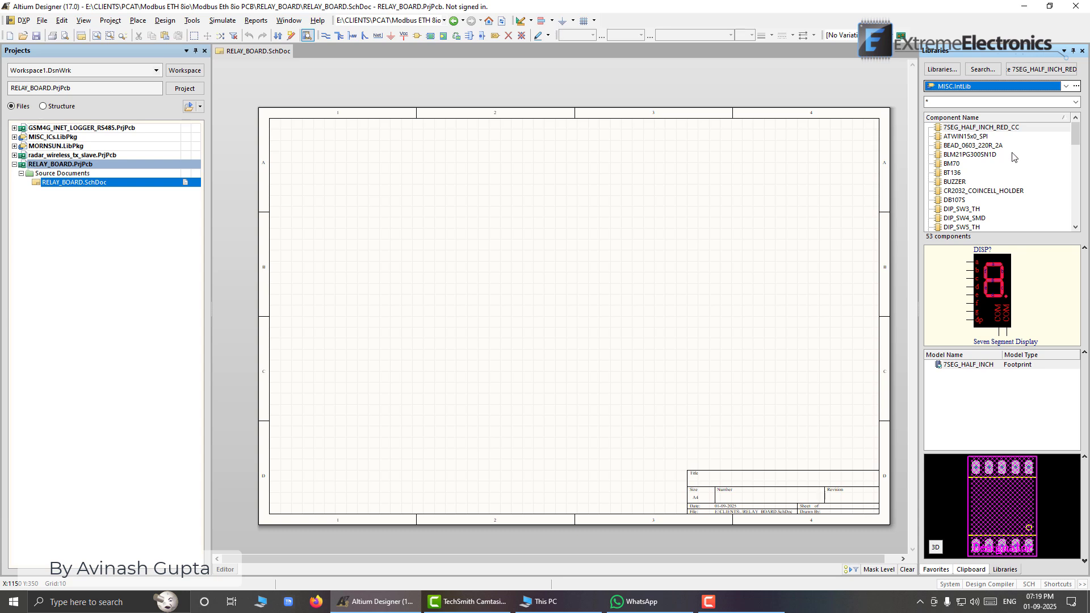
# - Place one RELAY_SPDT component from MISC.IntLib in the upper-left area of the schematic sheet and end placement
pyautogui.moveTo(1078, 140); pyautogui.dragTo(1075, 186)
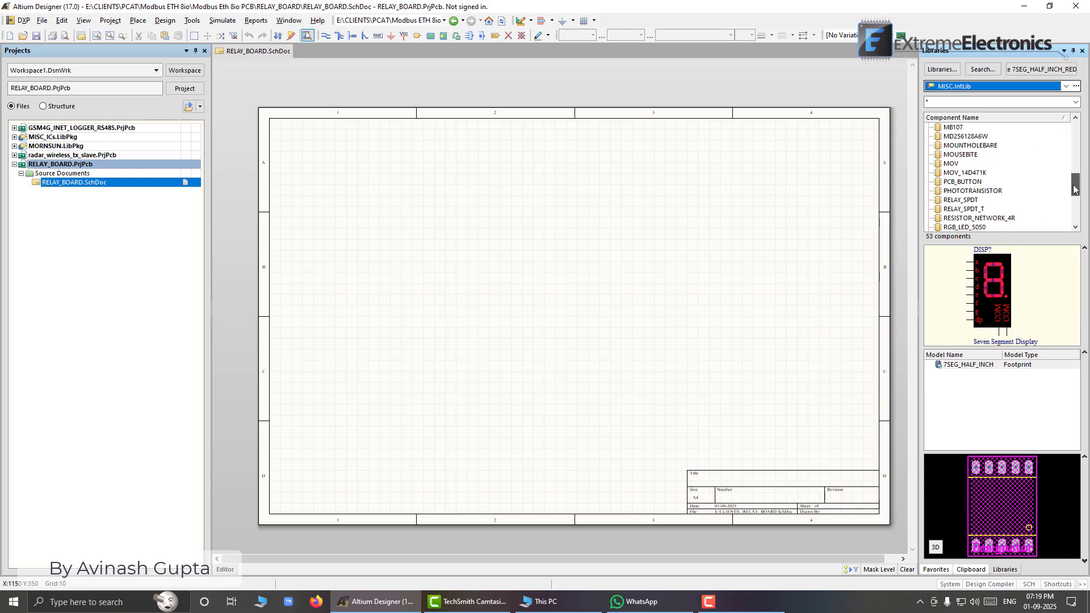
pyautogui.click(965, 201)
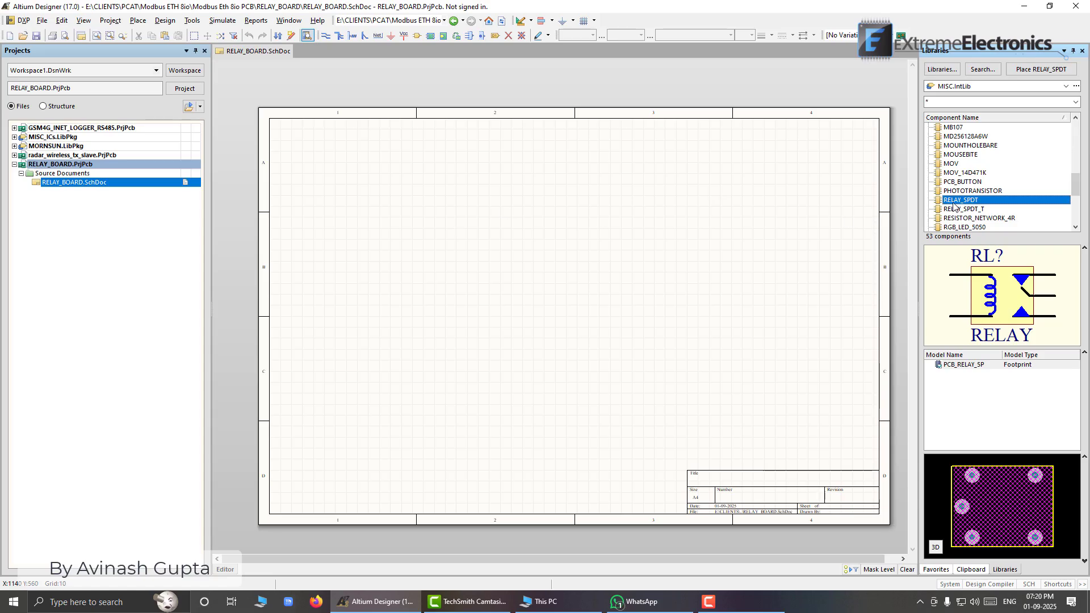
pyautogui.moveTo(954, 205); pyautogui.dragTo(391, 211)
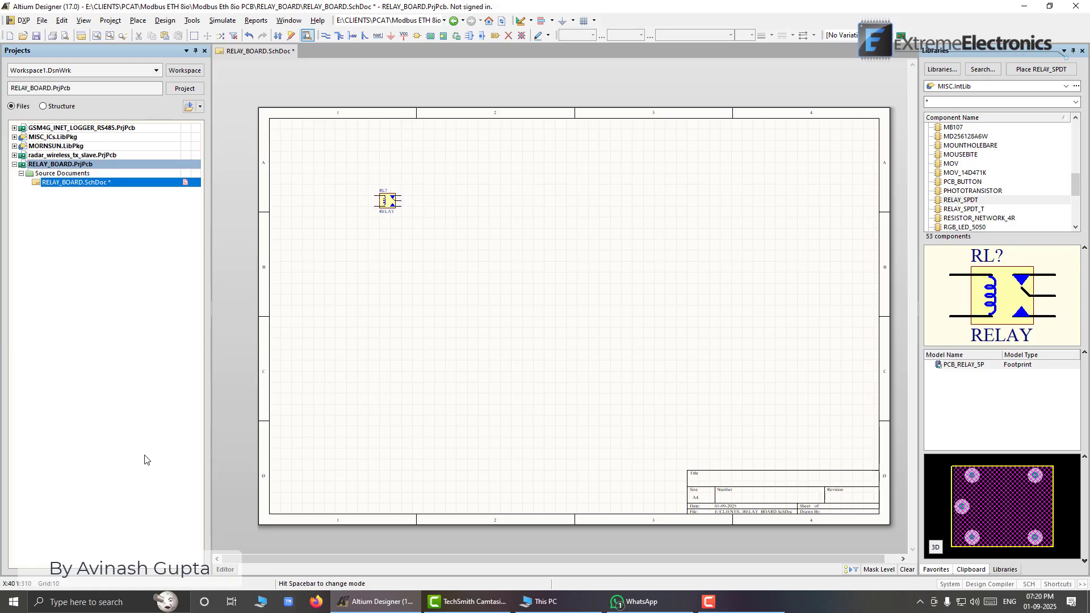
pyautogui.rightClick(472, 165)
pyautogui.click(472, 143)
pyautogui.press('g')
# - Examine the placed relay symbol and its pin ends on the sheet at different magnifications
pyautogui.keyDown('ctrl'); pyautogui.scroll(2, 398, 208); pyautogui.keyUp('ctrl')
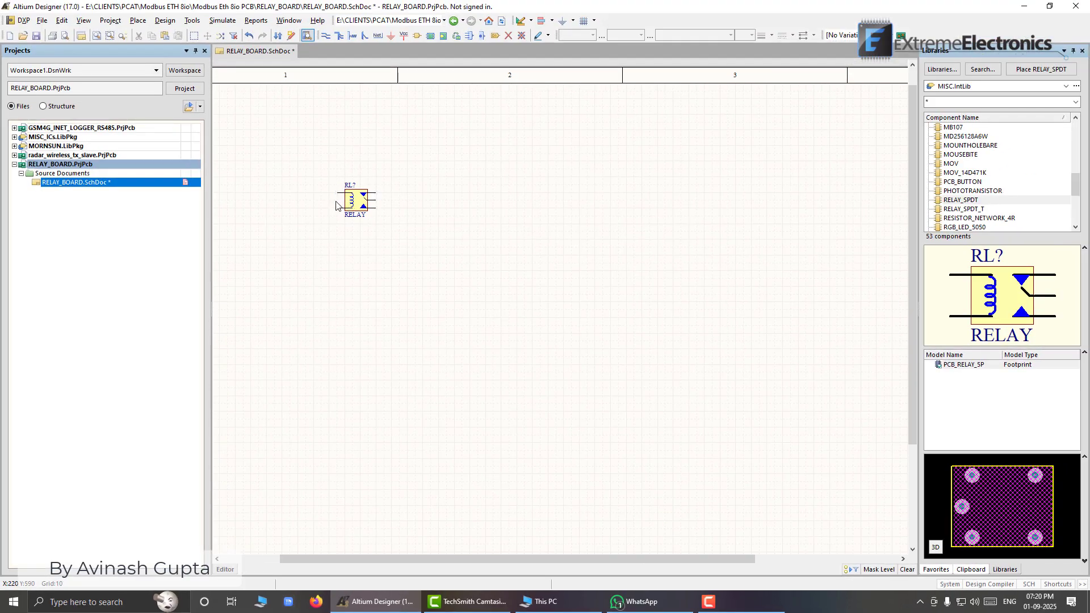
pyautogui.keyDown('ctrl'); pyautogui.scroll(4, 337, 205); pyautogui.keyUp('ctrl')
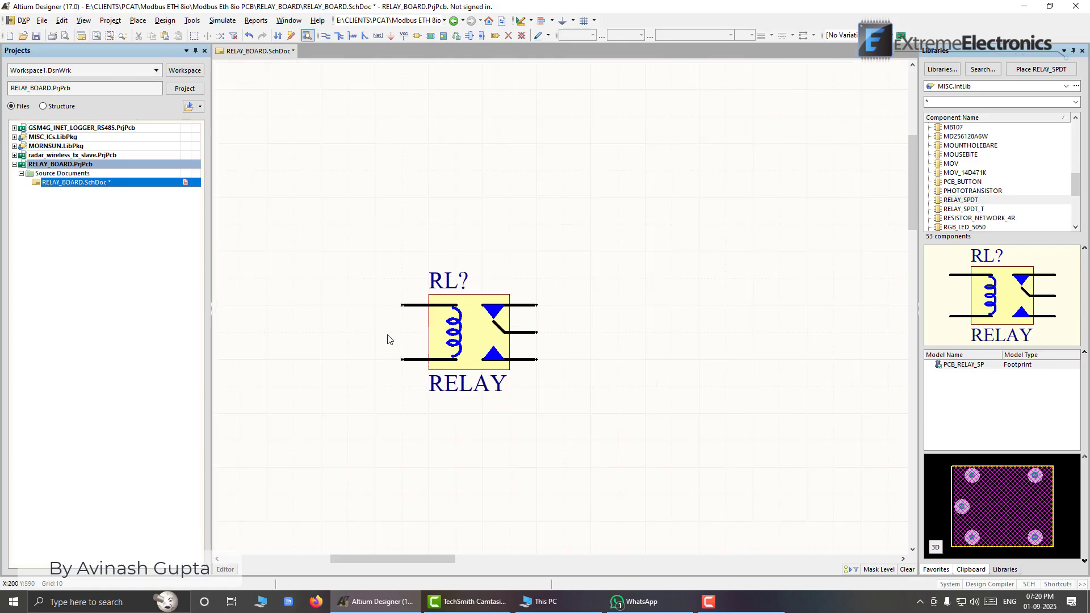
pyautogui.keyDown('ctrl'); pyautogui.scroll(2, 388, 339); pyautogui.keyUp('ctrl')
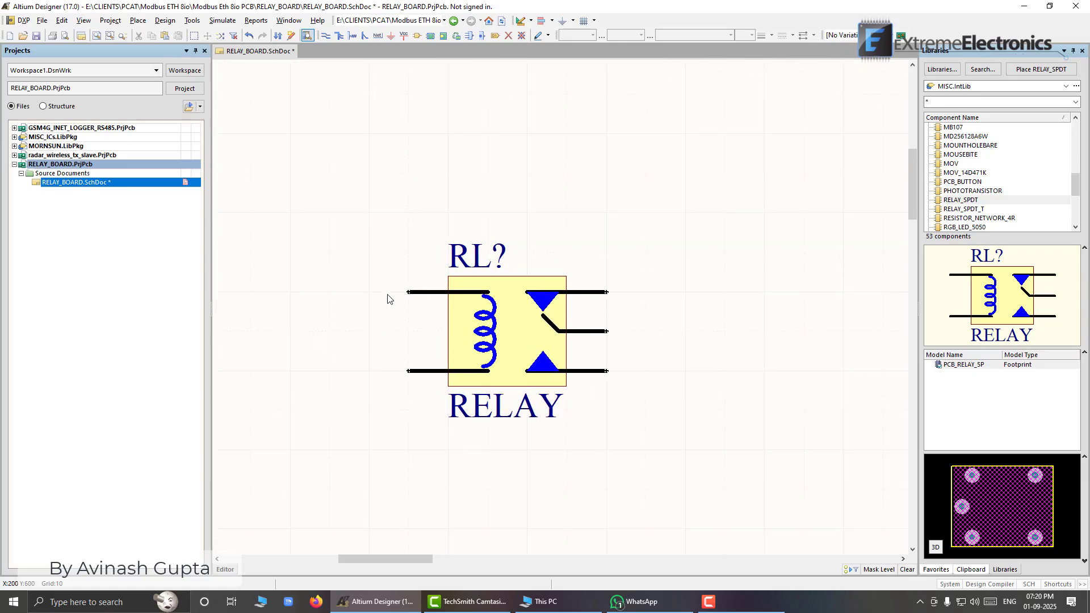
pyautogui.keyDown('ctrl'); pyautogui.scroll(-5, 383, 299); pyautogui.keyUp('ctrl')
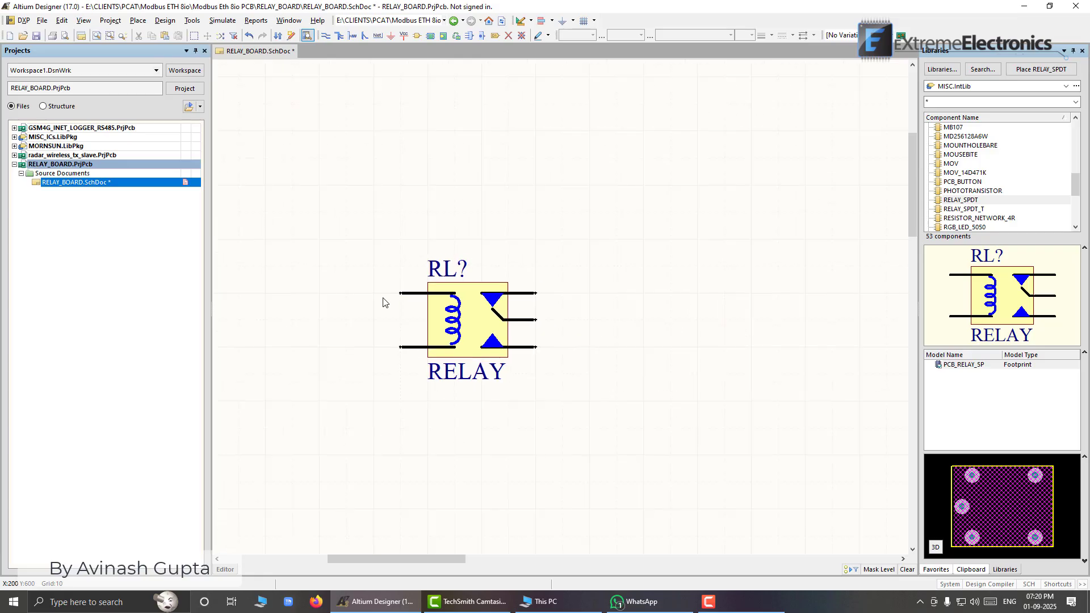
pyautogui.moveTo(442, 349); pyautogui.dragTo(436, 313, button='right')
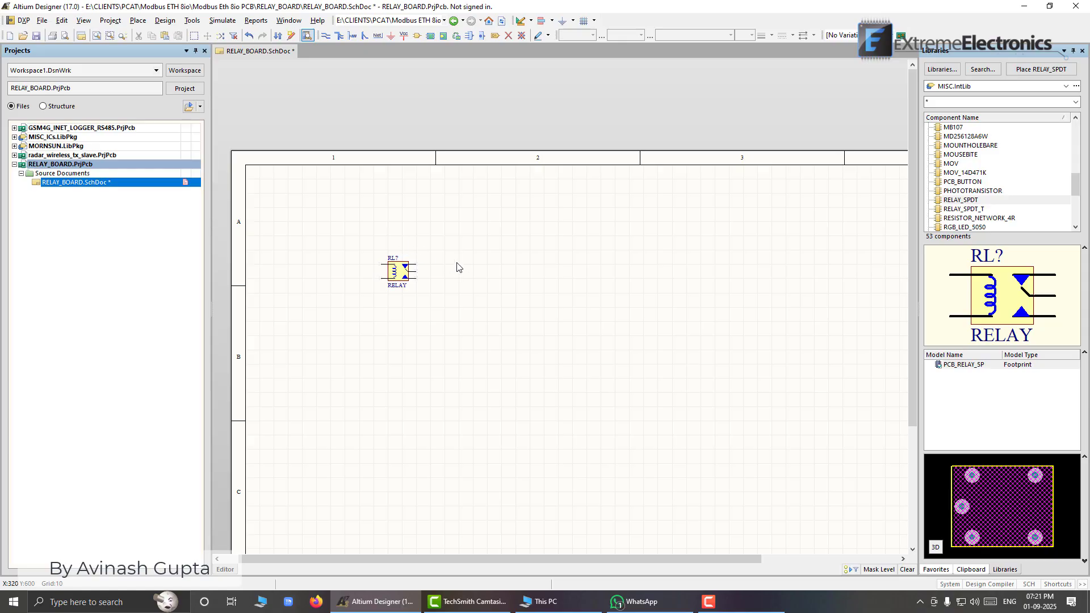
pyautogui.keyDown('ctrl'); pyautogui.scroll(3, 457, 266); pyautogui.keyUp('ctrl')
pyautogui.keyDown('ctrl'); pyautogui.scroll(-3, 458, 267); pyautogui.keyUp('ctrl')
pyautogui.keyDown('ctrl'); pyautogui.scroll(2, 457, 267); pyautogui.keyUp('ctrl')
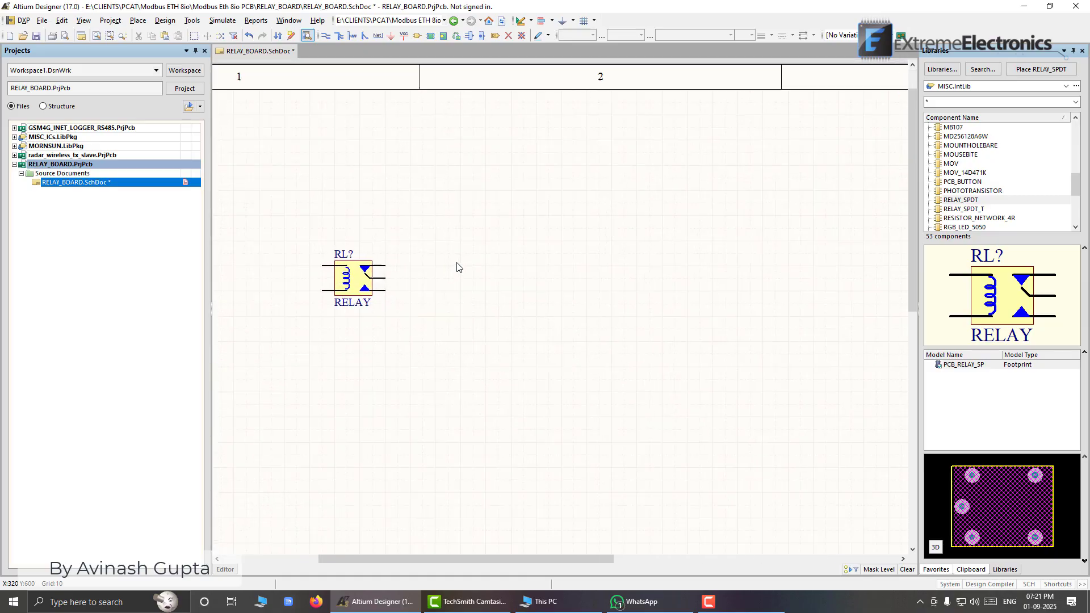
pyautogui.keyDown('ctrl'); pyautogui.scroll(3, 458, 267); pyautogui.keyUp('ctrl')
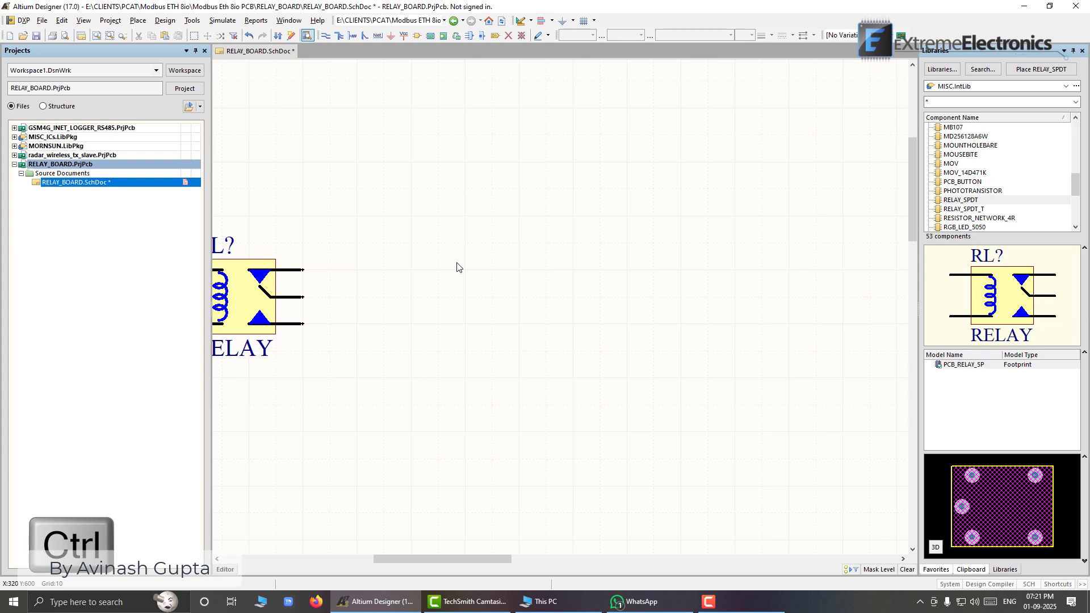
pyautogui.keyDown('ctrl'); pyautogui.scroll(-3, 458, 267); pyautogui.keyUp('ctrl')
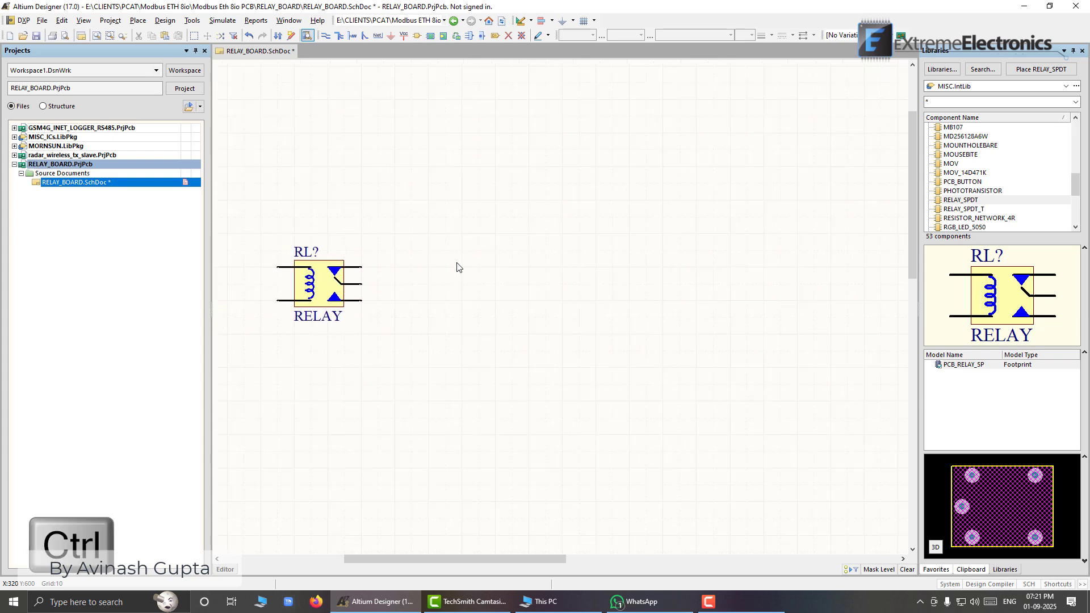
pyautogui.keyDown('ctrl'); pyautogui.scroll(-5, 459, 267); pyautogui.keyUp('ctrl')
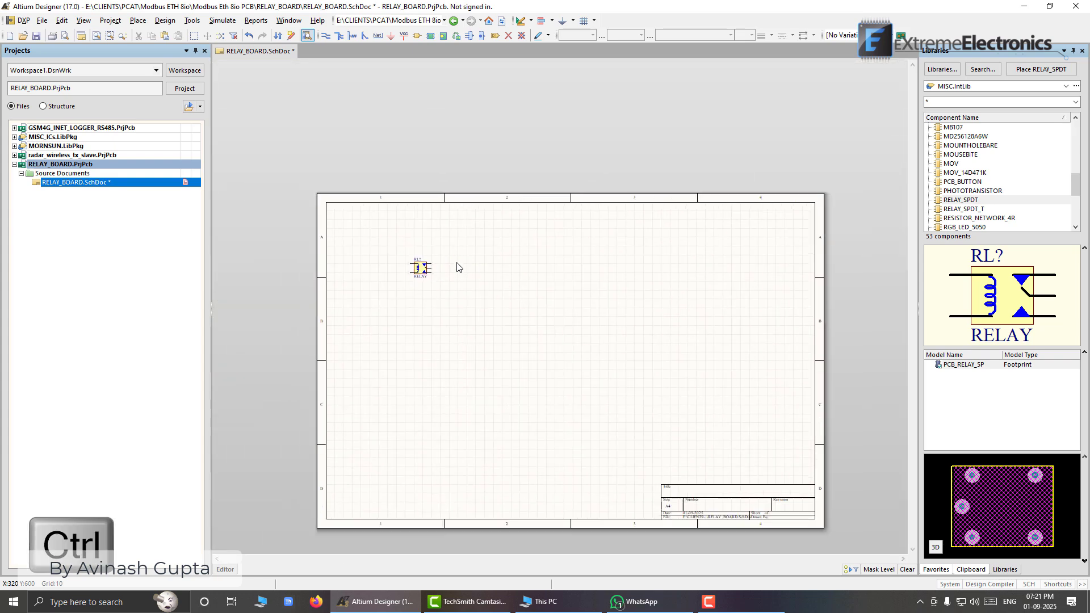
pyautogui.keyDown('ctrl'); pyautogui.scroll(6, 420, 270); pyautogui.keyUp('ctrl')
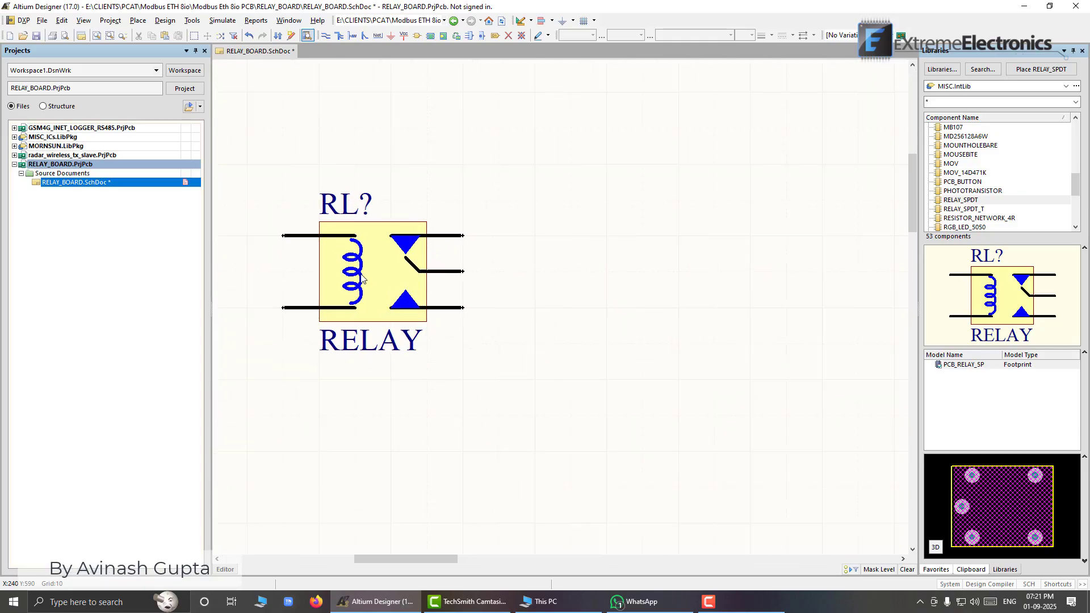
pyautogui.moveTo(302, 273); pyautogui.dragTo(389, 303, button='right')
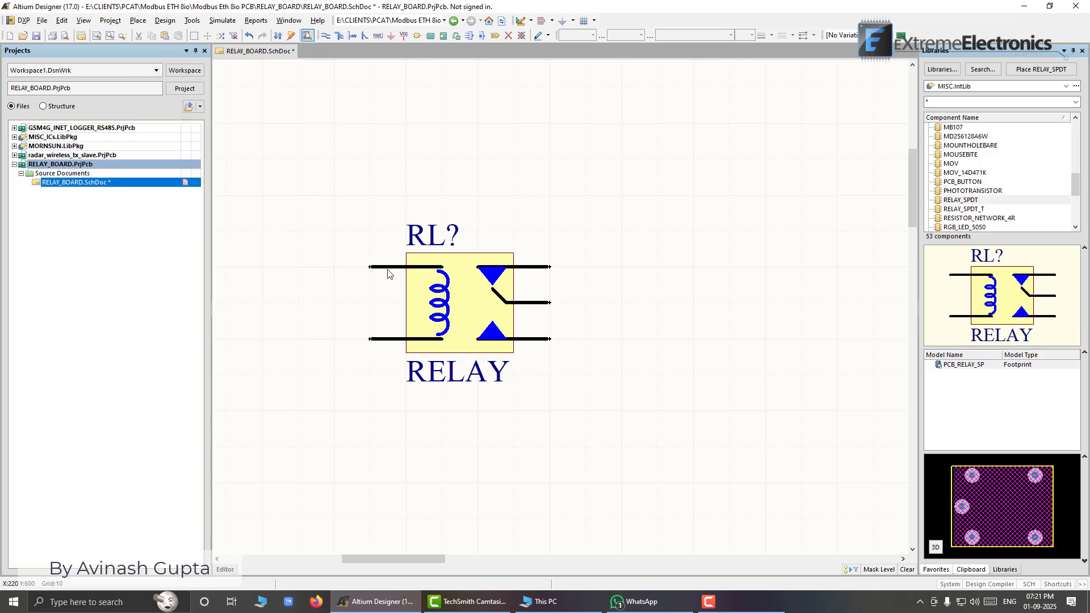
pyautogui.keyDown('ctrl'); pyautogui.scroll(3, 368, 290); pyautogui.keyUp('ctrl')
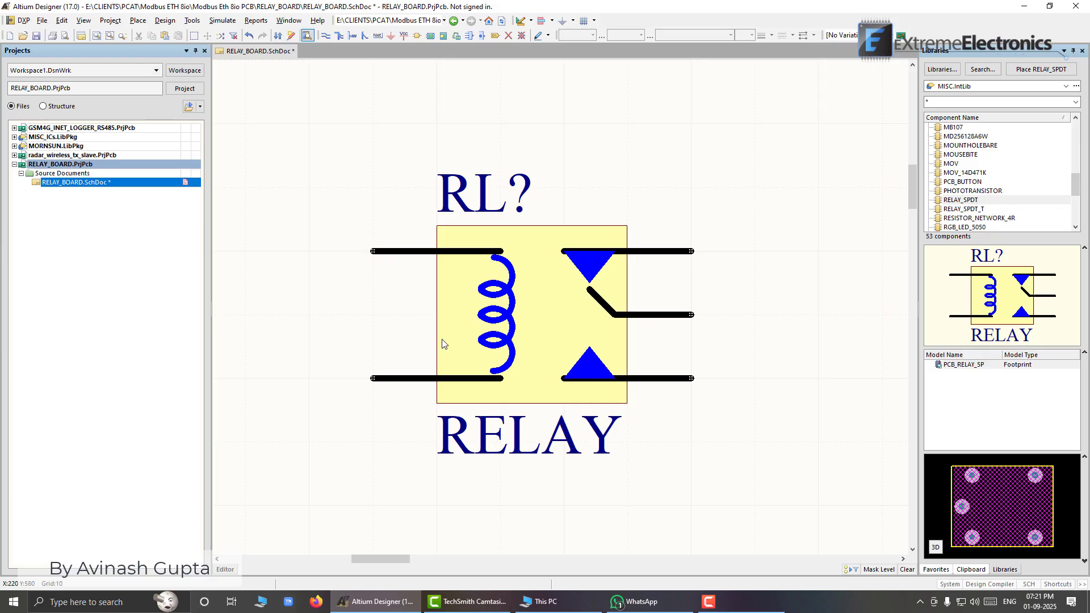
pyautogui.moveTo(495, 269); pyautogui.dragTo(393, 230)
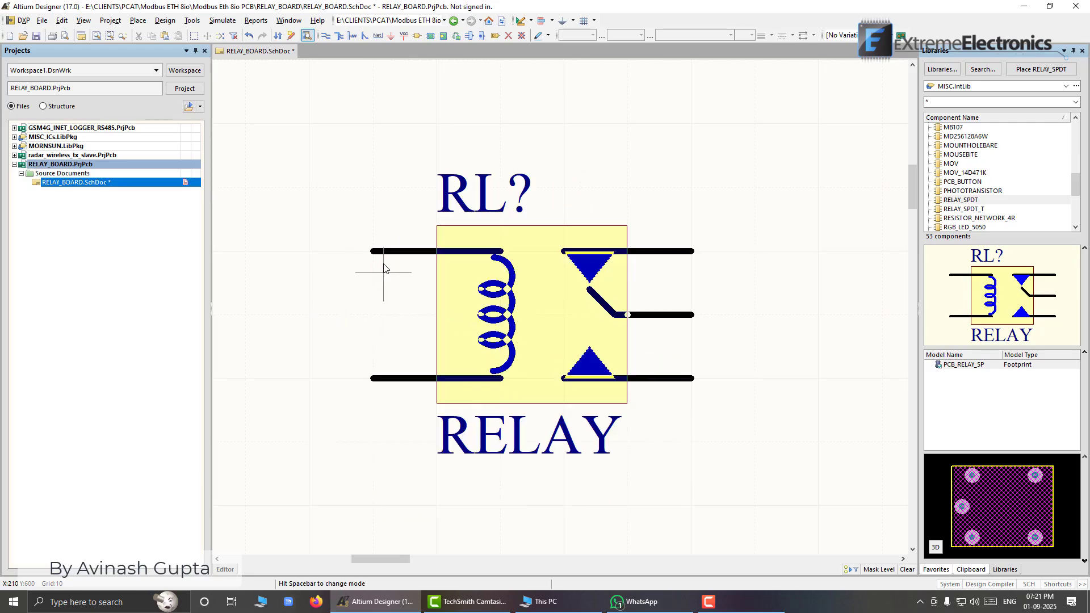
pyautogui.rightClick(549, 251)
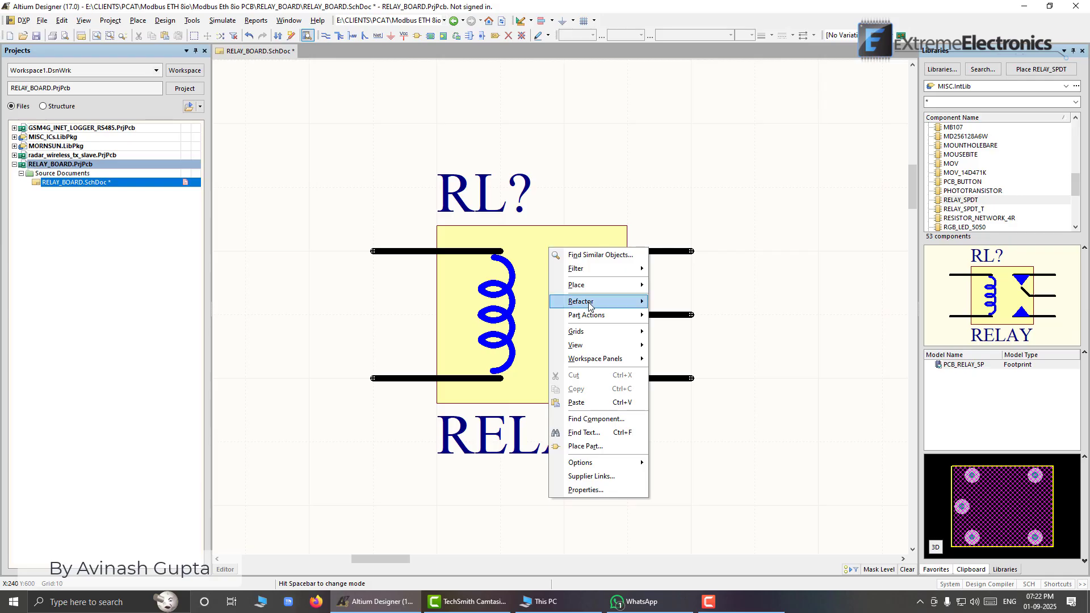
pyautogui.click(360, 151)
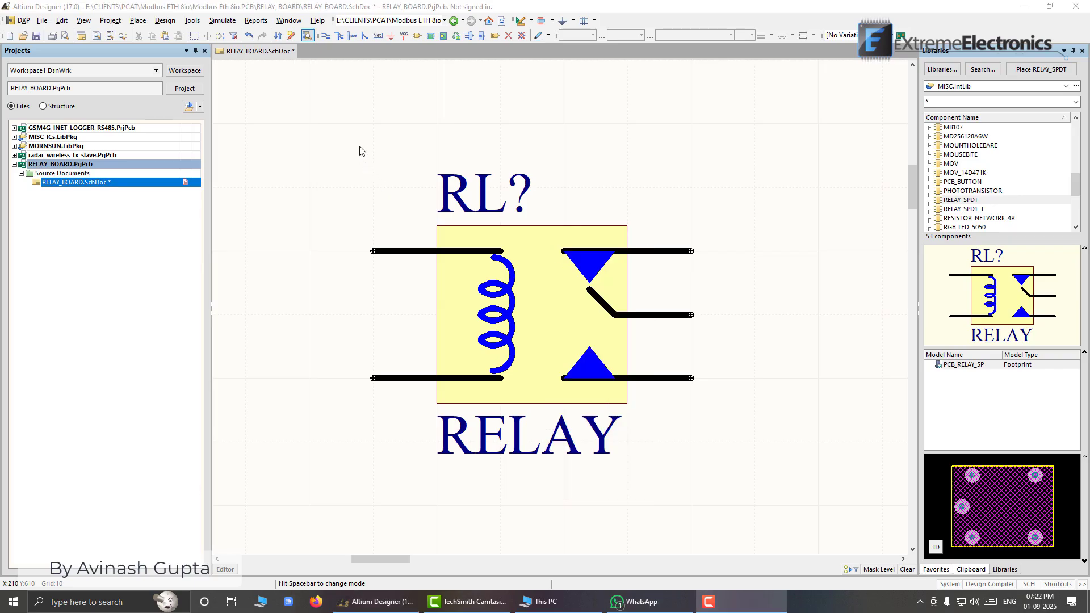
# - Align the relay symbol to the schematic grid and clear the selection
pyautogui.click(486, 247)
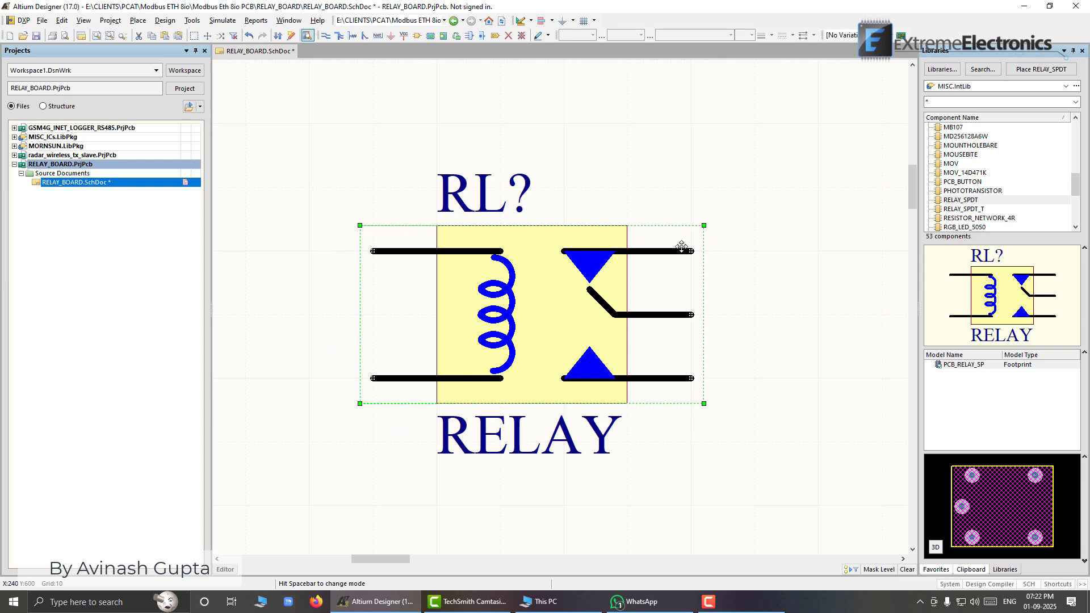
pyautogui.rightClick(519, 284)
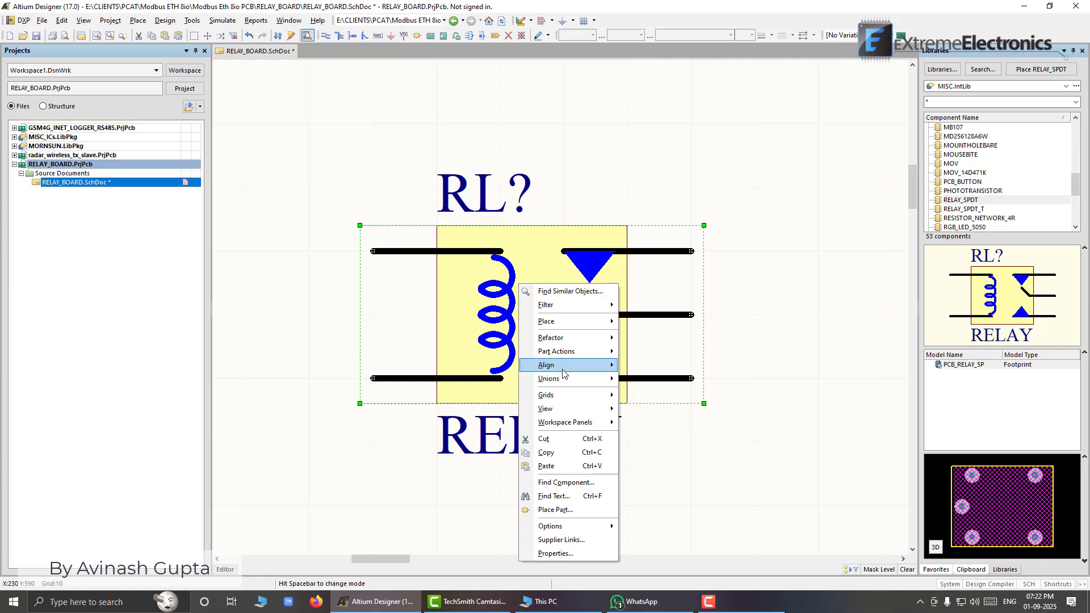
pyautogui.moveTo(568, 366)
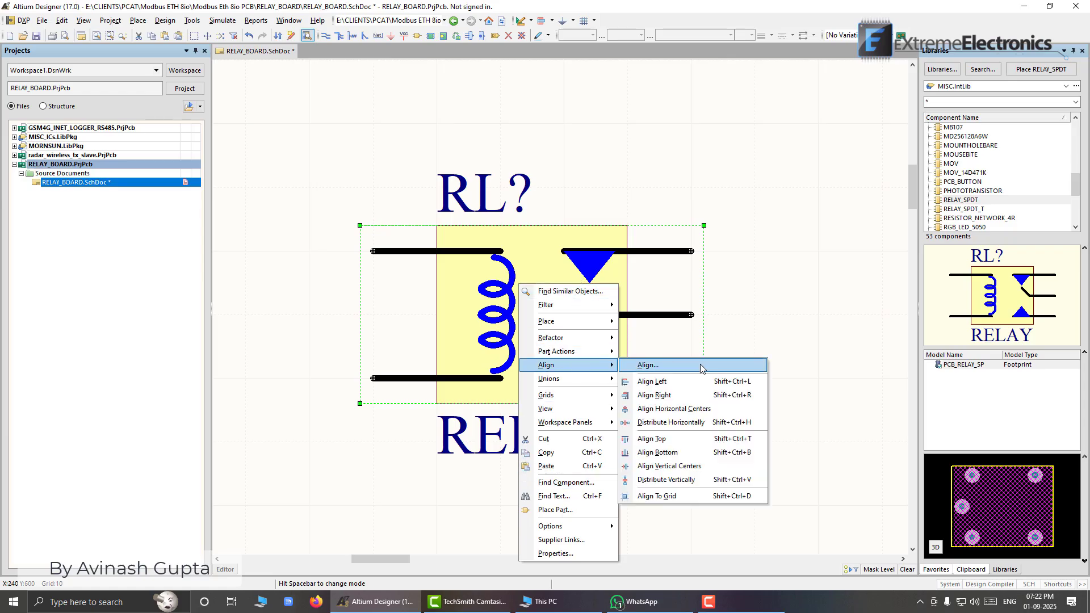
pyautogui.click(657, 496)
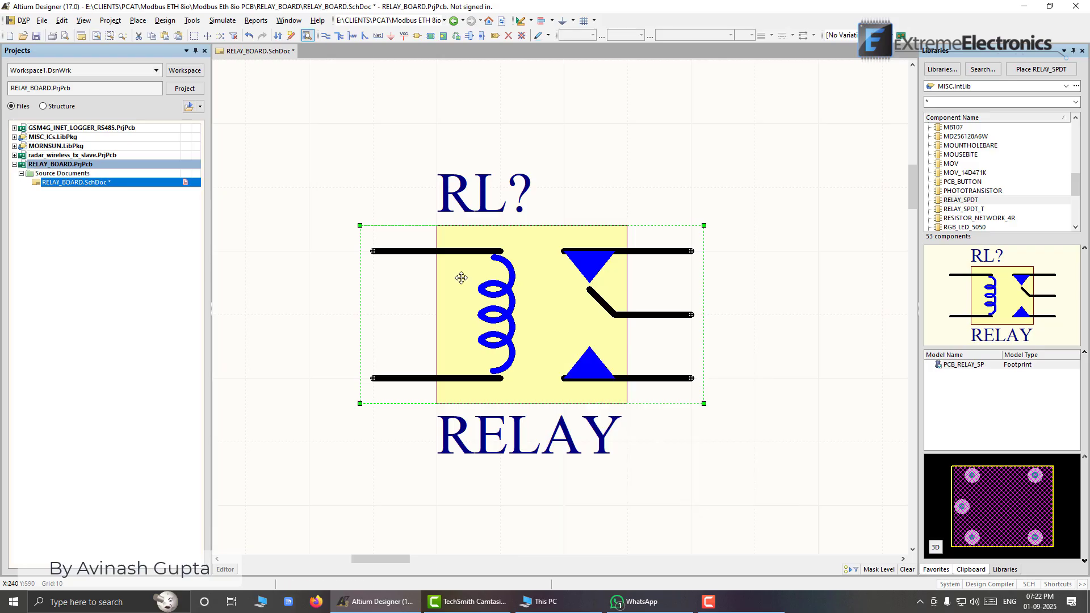
pyautogui.click(552, 175)
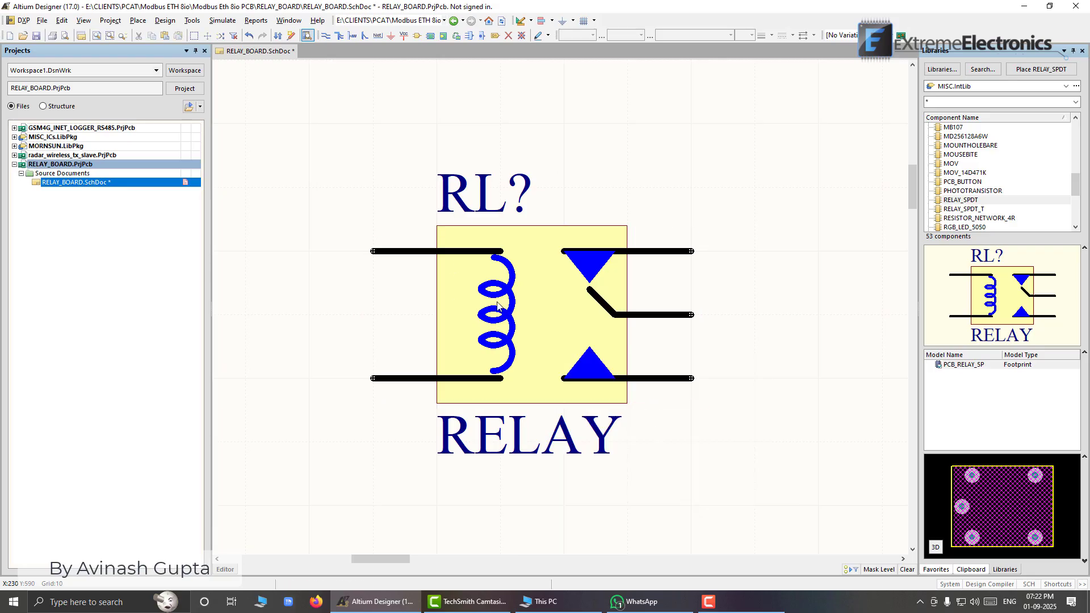
pyautogui.keyDown('ctrl'); pyautogui.scroll(-4, 498, 306); pyautogui.keyUp('ctrl')
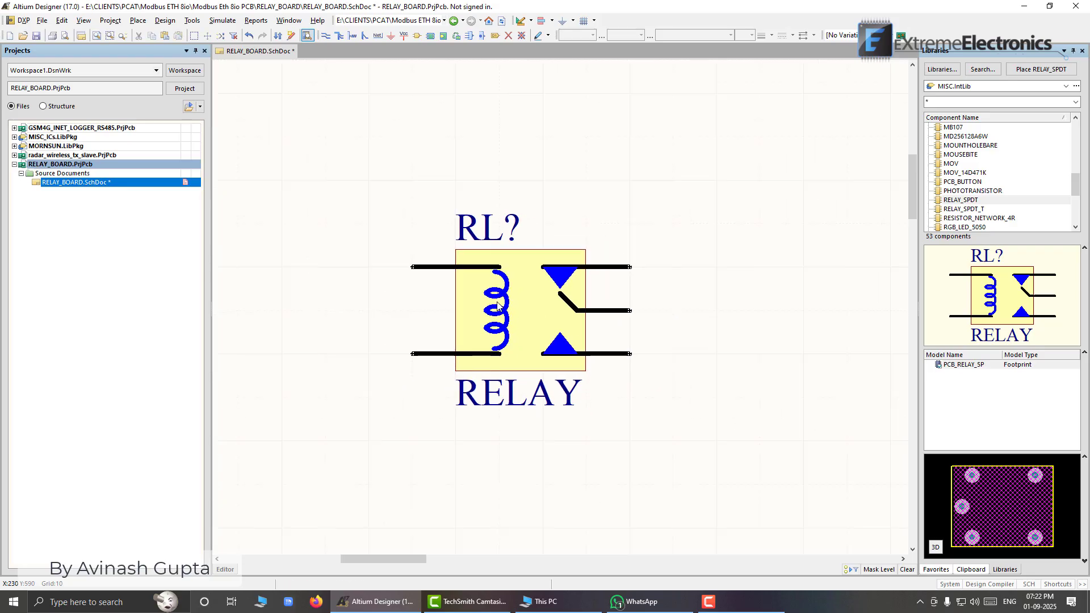
# - Rotate the relay symbol so its contact pins face up and its coil pins face down
pyautogui.keyDown('ctrl'); pyautogui.scroll(-2, 498, 305); pyautogui.keyUp('ctrl')
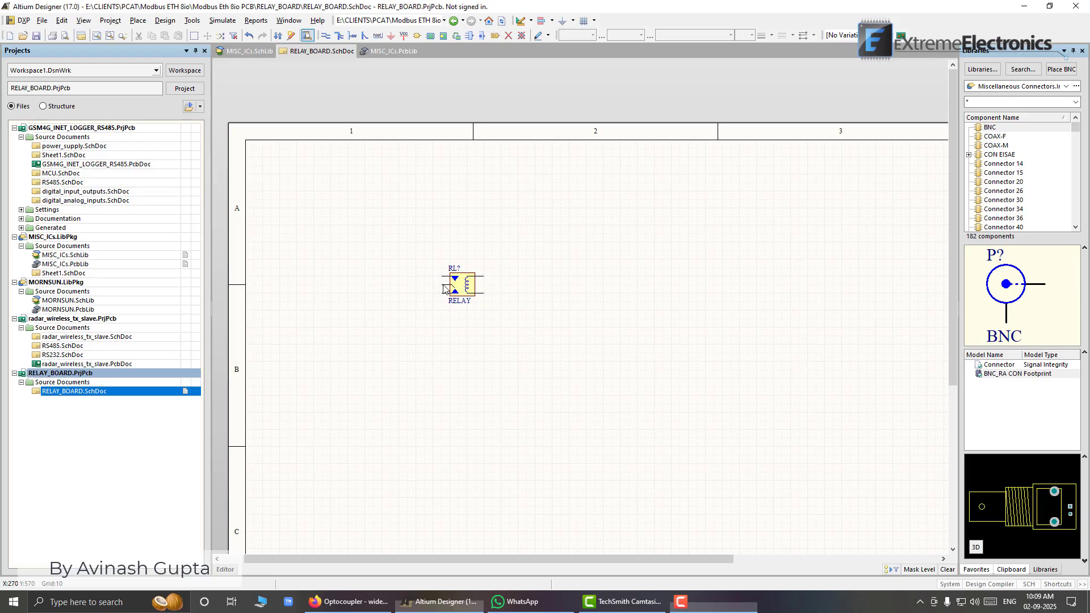
pyautogui.moveTo(461, 284)
pyautogui.mouseDown()
pyautogui.moveTo(398, 233)
pyautogui.moveTo(454, 286)
pyautogui.mouseUp()
pyautogui.press('space')
pyautogui.press('space')
pyautogui.press('space')
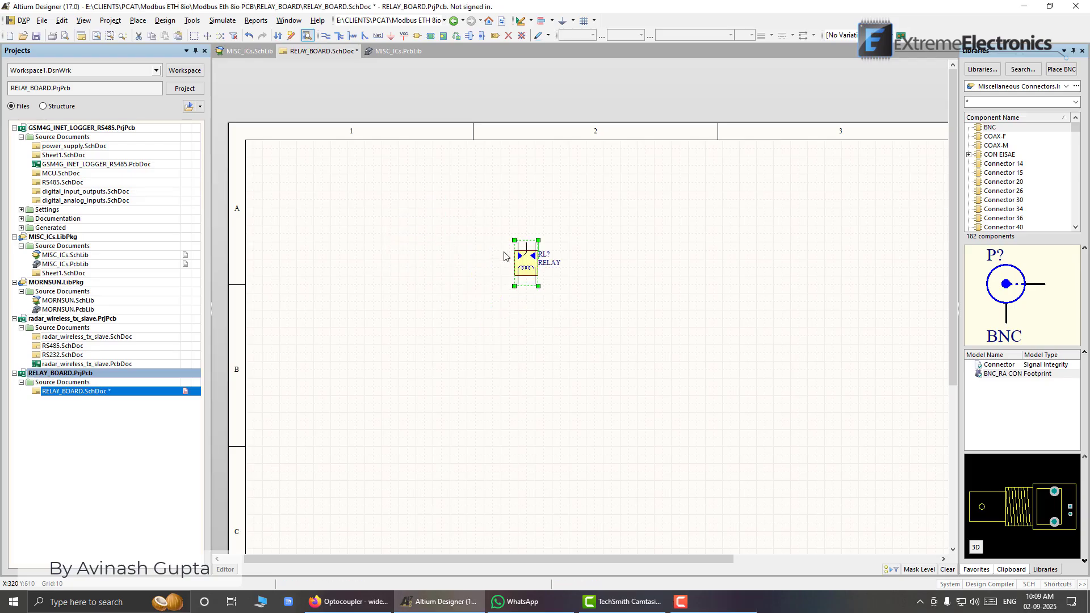
pyautogui.click(600, 227)
# - Move the relay into the lower part of zone A1 on the sheet and clear the selection
pyautogui.moveTo(529, 263); pyautogui.dragTo(470, 281)
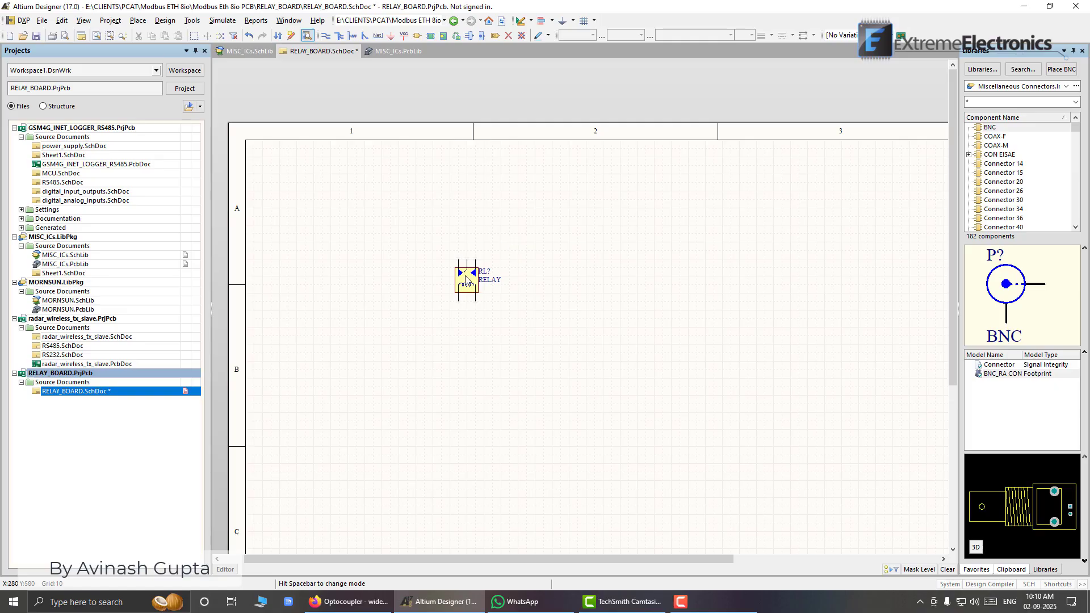
pyautogui.click(467, 279)
pyautogui.moveTo(466, 277); pyautogui.dragTo(304, 186)
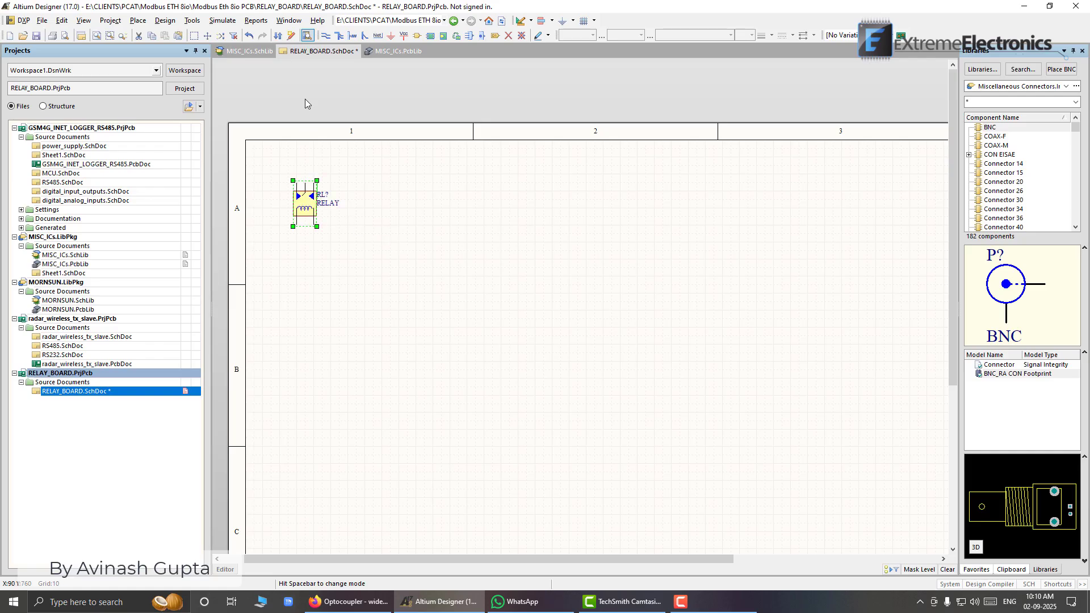
pyautogui.moveTo(305, 200); pyautogui.dragTo(335, 240)
pyautogui.click(396, 211)
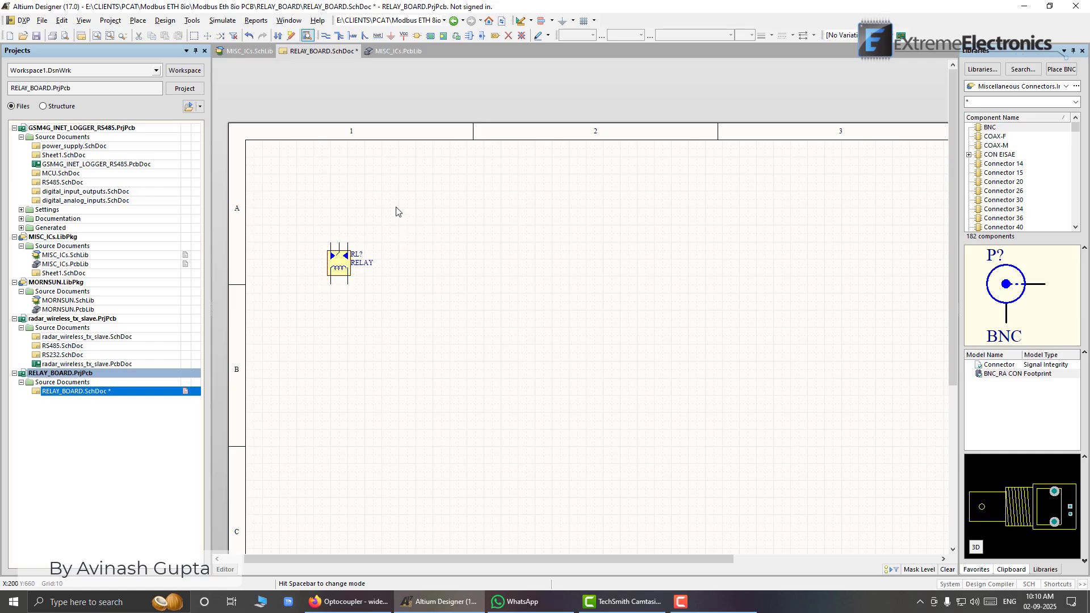
# - Check which move and rotate commands are available for the selected relay
pyautogui.click(346, 268)
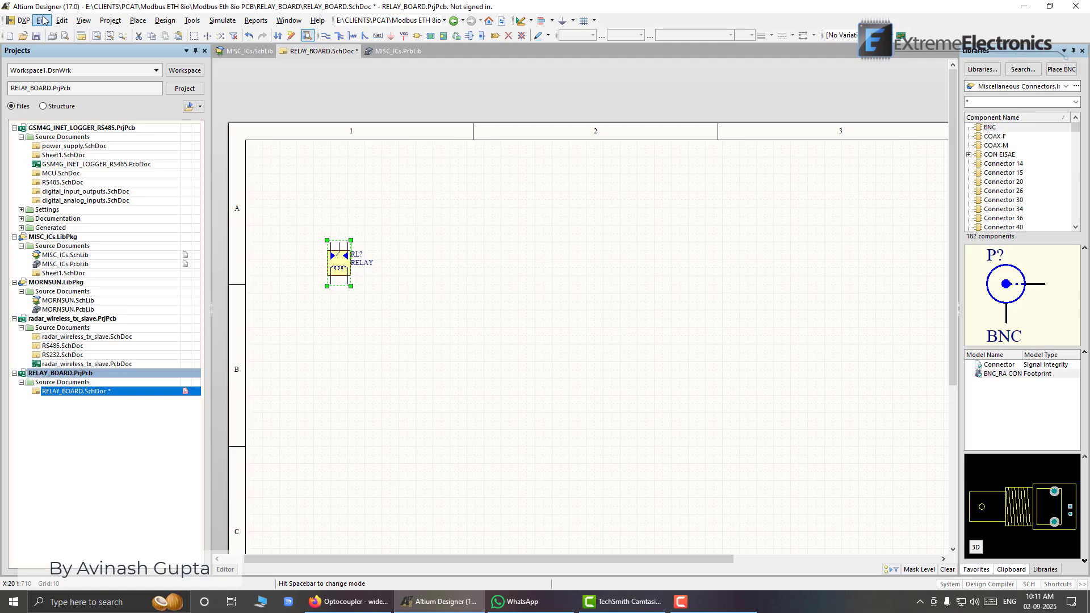
pyautogui.click(61, 21)
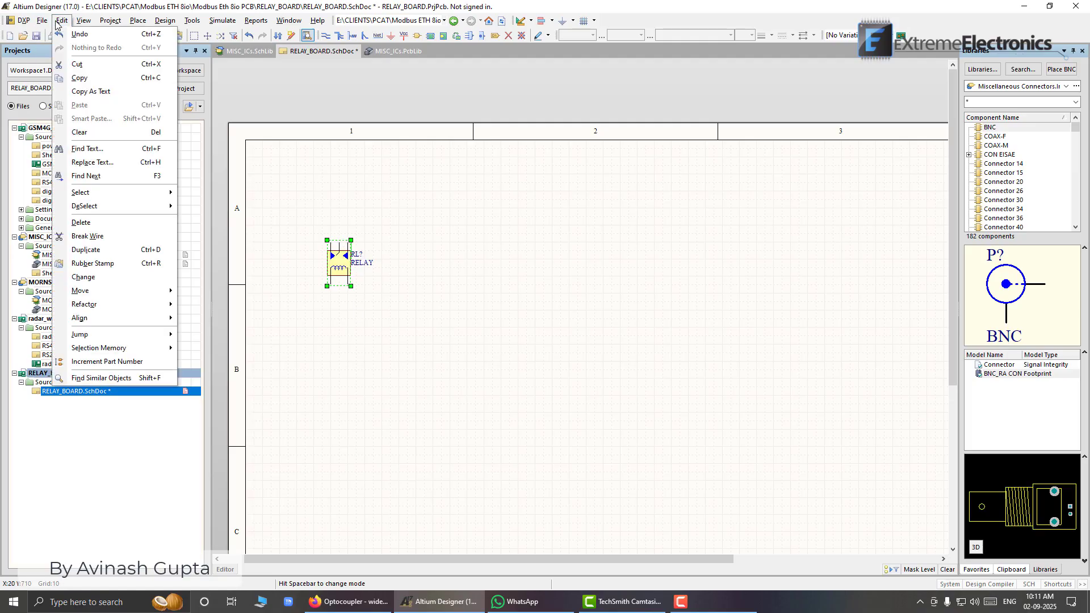
pyautogui.moveTo(108, 293)
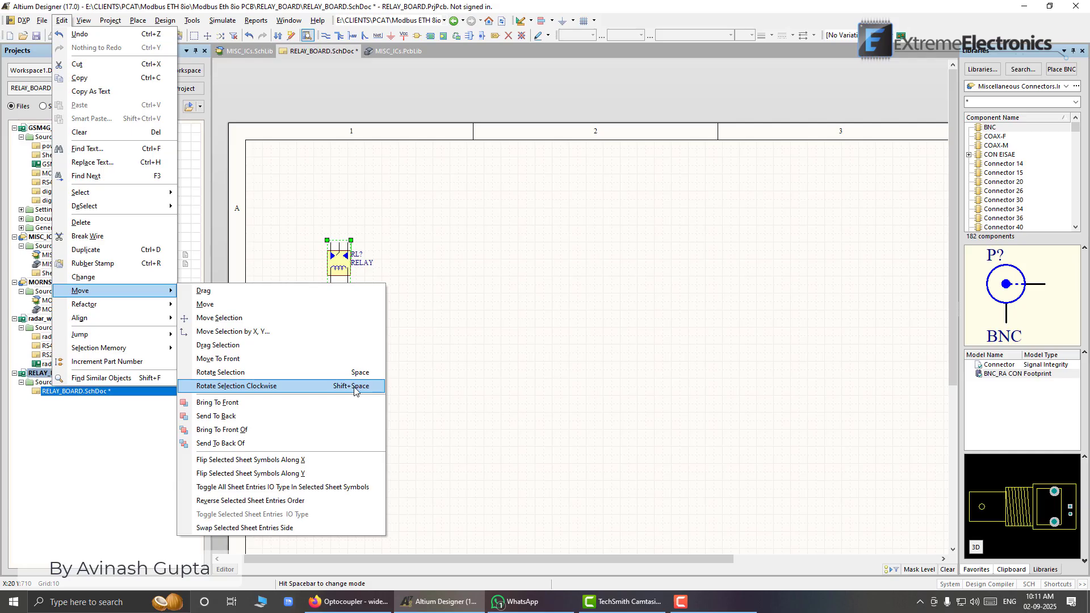
pyautogui.click(337, 261)
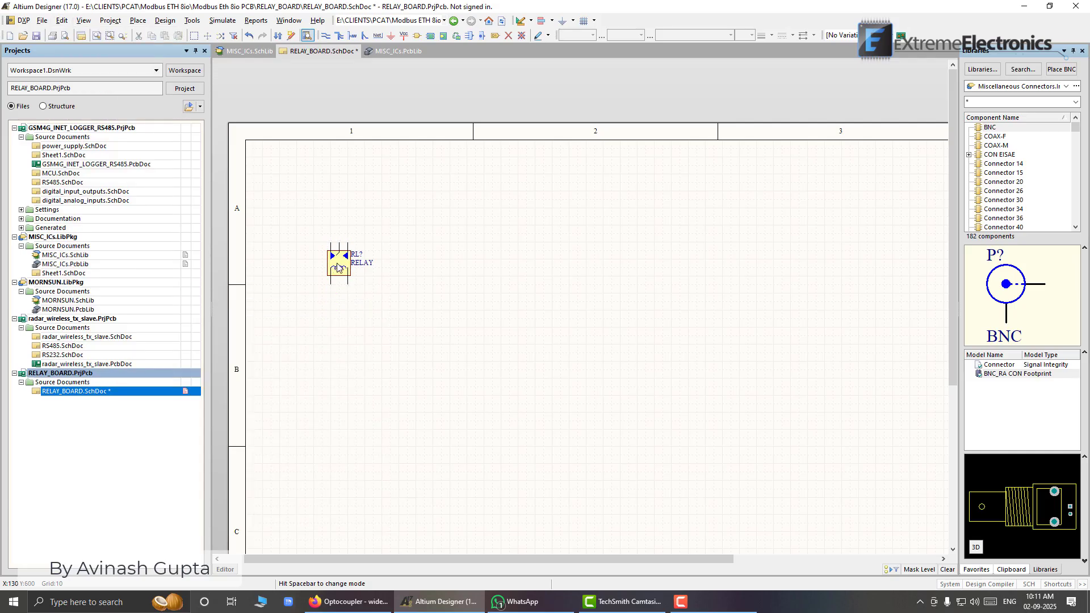
# - Rotate the relay through its orientations until the contacts face up again, and move it slightly lower to the A/B zone border
pyautogui.hotkey('ctrl', 'space')
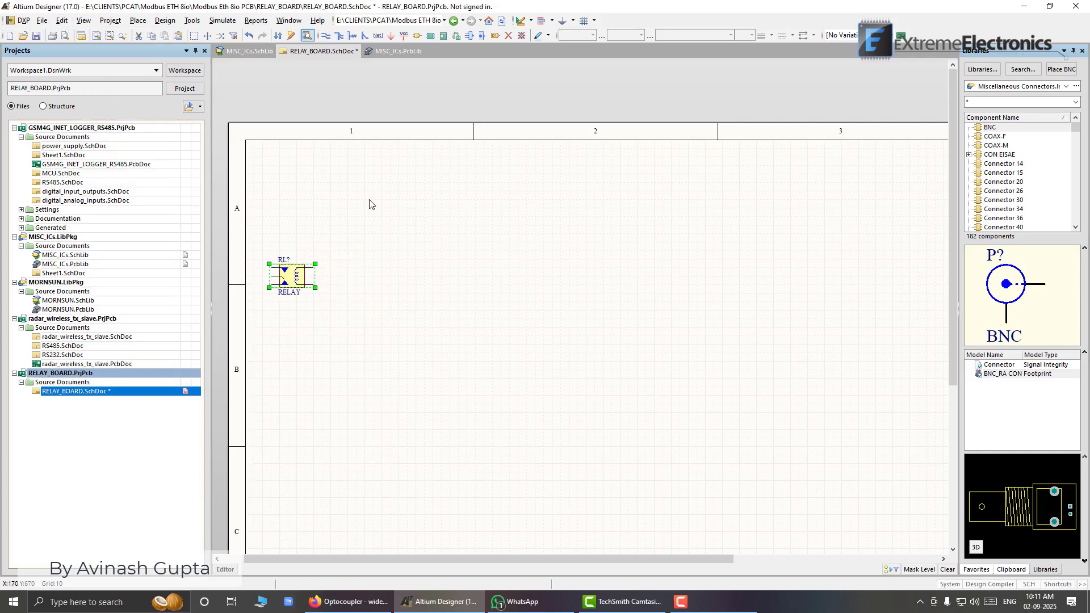
pyautogui.press('space')
pyautogui.press('space')
pyautogui.press('space')
pyautogui.press('space')
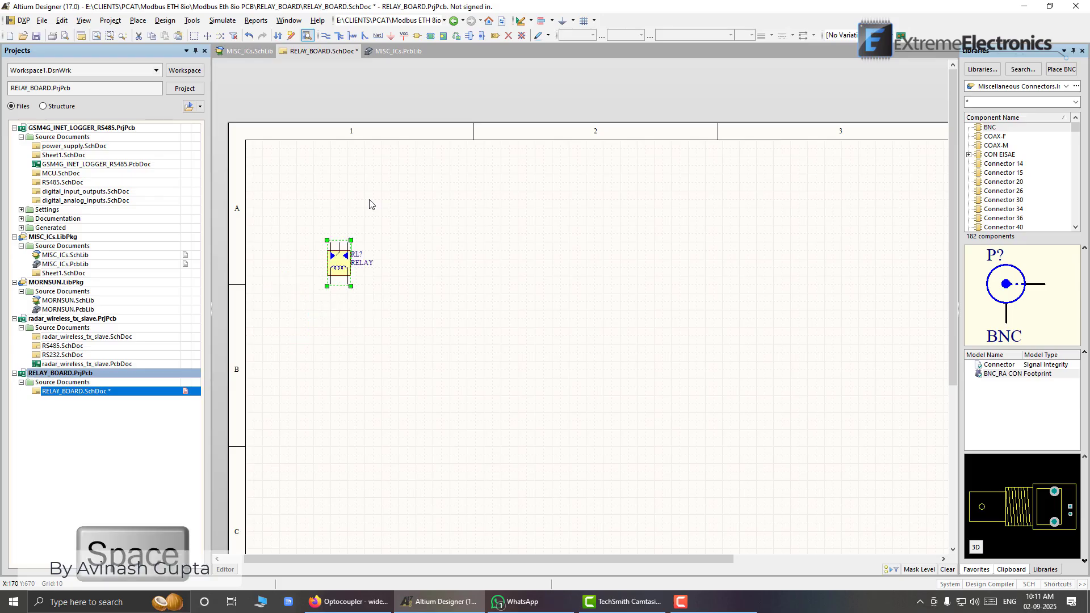
pyautogui.press('space')
pyautogui.press('space')
pyautogui.press('space')
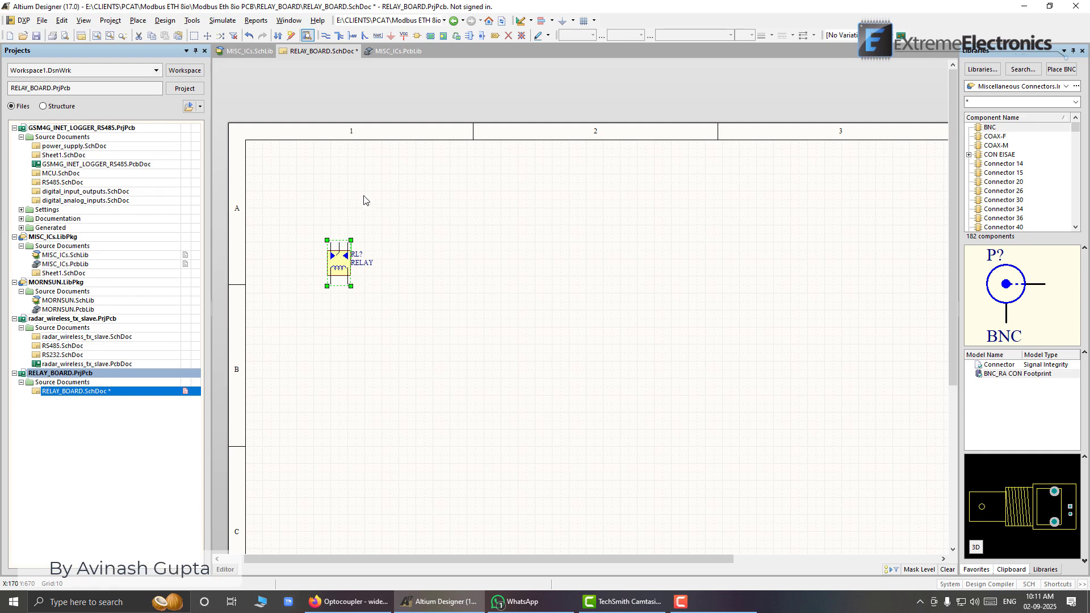
pyautogui.moveTo(340, 260); pyautogui.dragTo(341, 284)
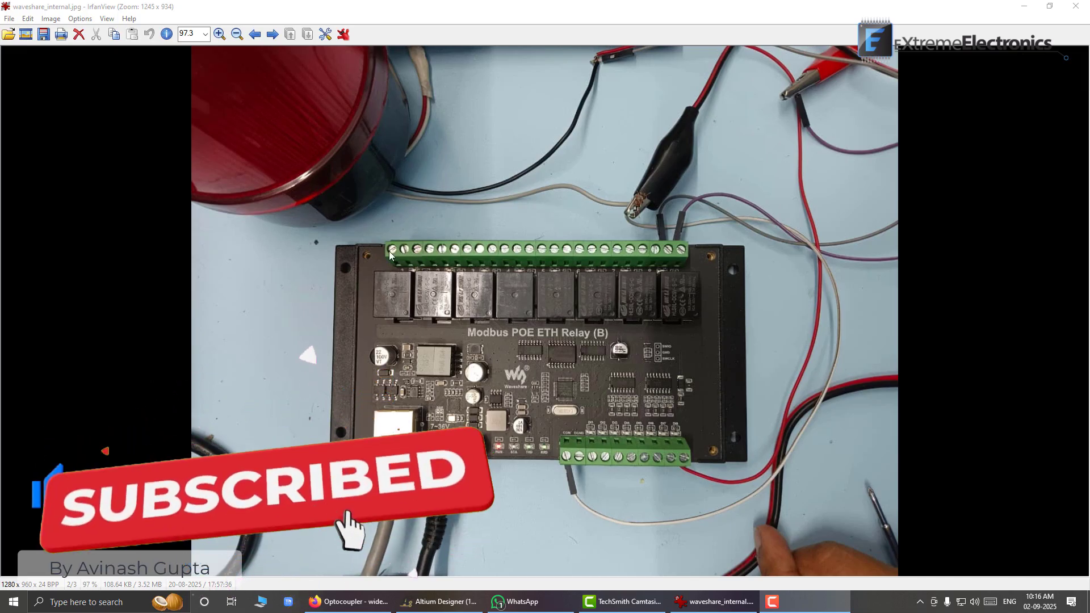
# - Switch back to Altium Designer and place one S50_PLUG_3WAY terminal from TERMINAL.IntLib on the schematic sheet
pyautogui.click(440, 601)
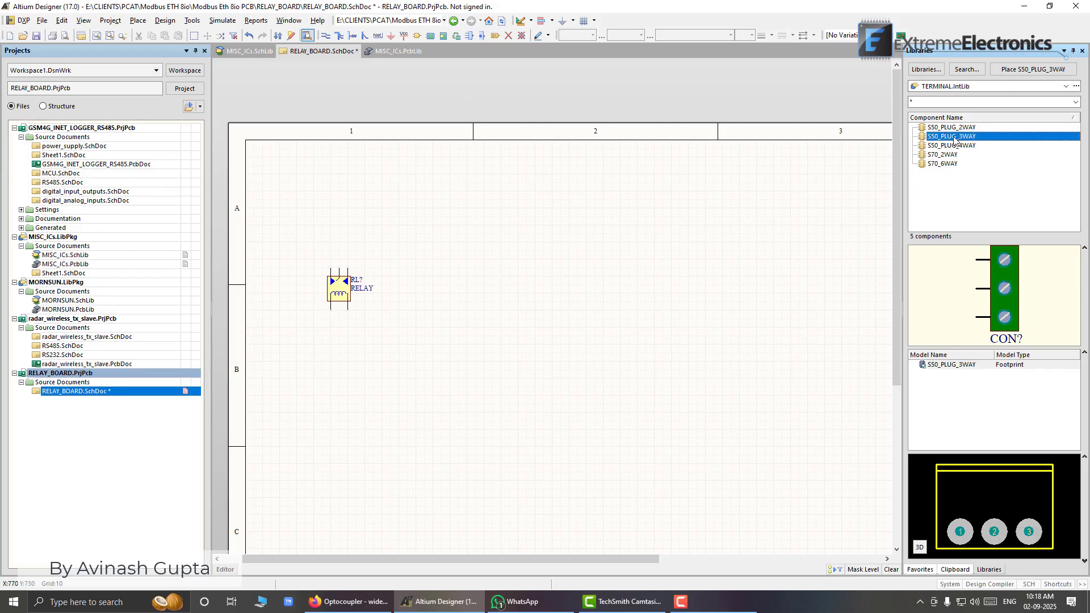
pyautogui.doubleClick(952, 140)
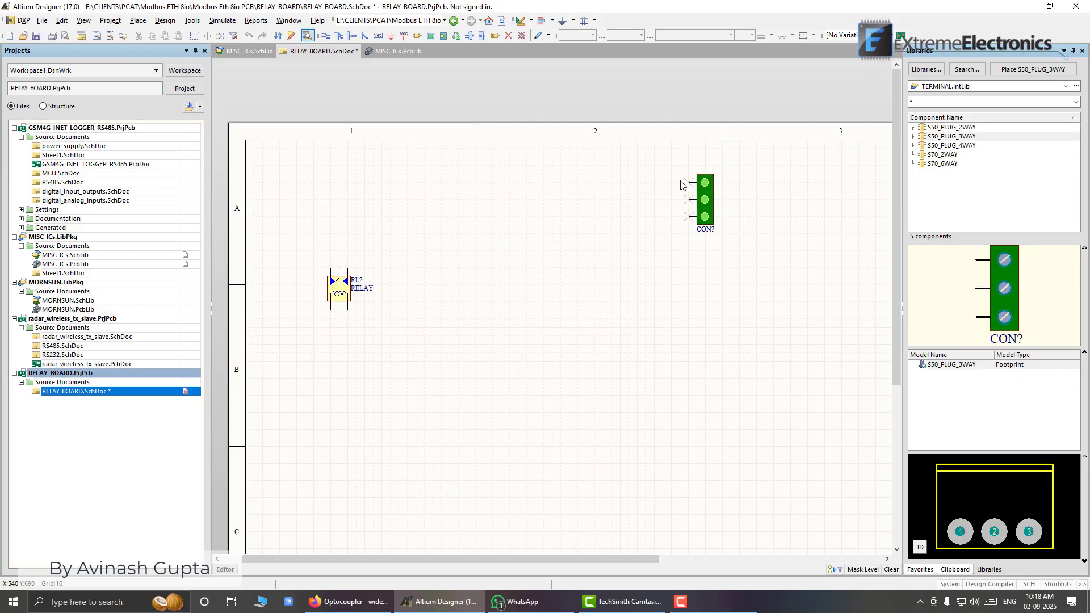
pyautogui.click(676, 187)
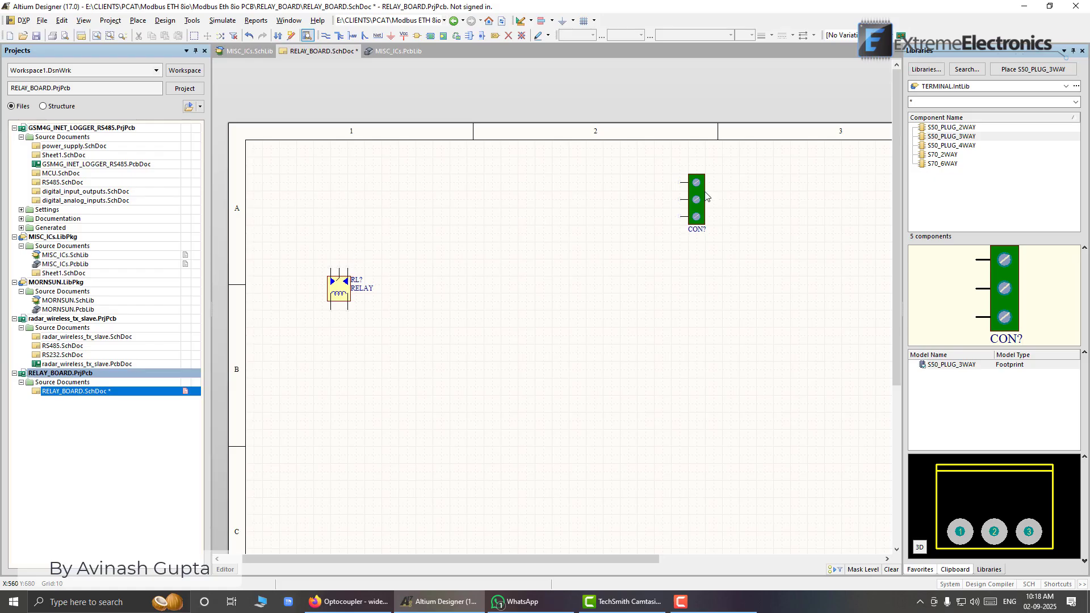
# - Move the three-way terminal above the relay with its pins facing down, and place its CON? designator above the green body
pyautogui.moveTo(707, 196); pyautogui.dragTo(348, 200)
pyautogui.press('space')
pyautogui.click(357, 245)
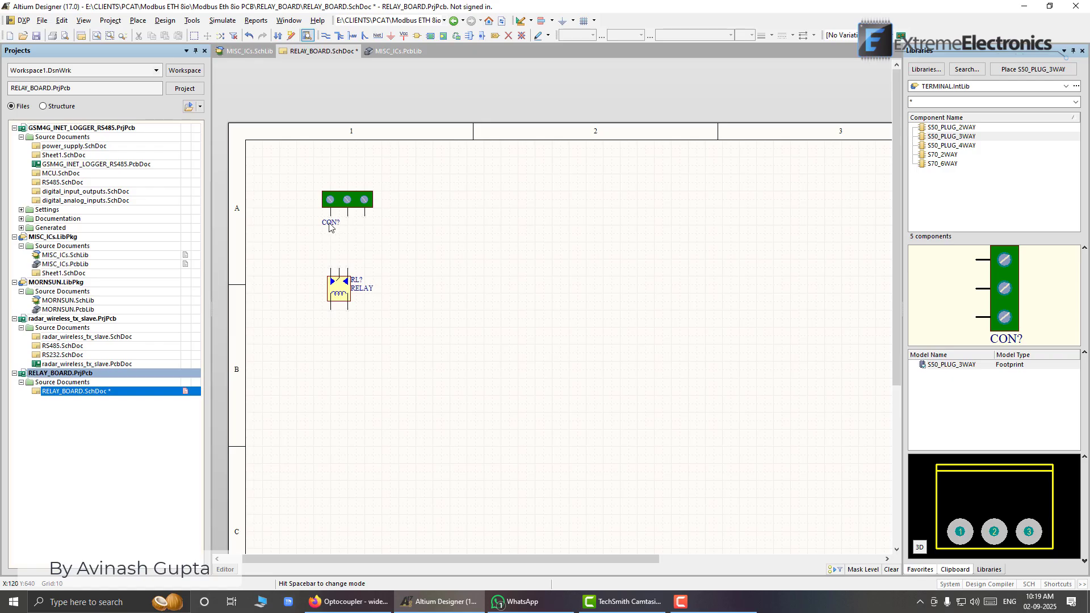
pyautogui.moveTo(330, 226); pyautogui.dragTo(334, 185)
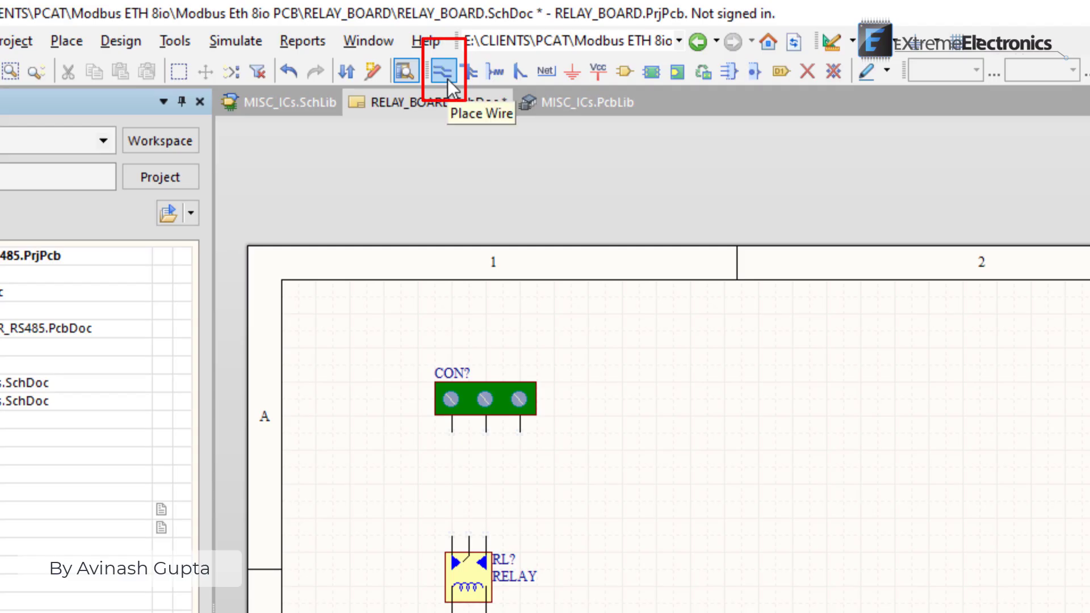
pyautogui.click(57, 40)
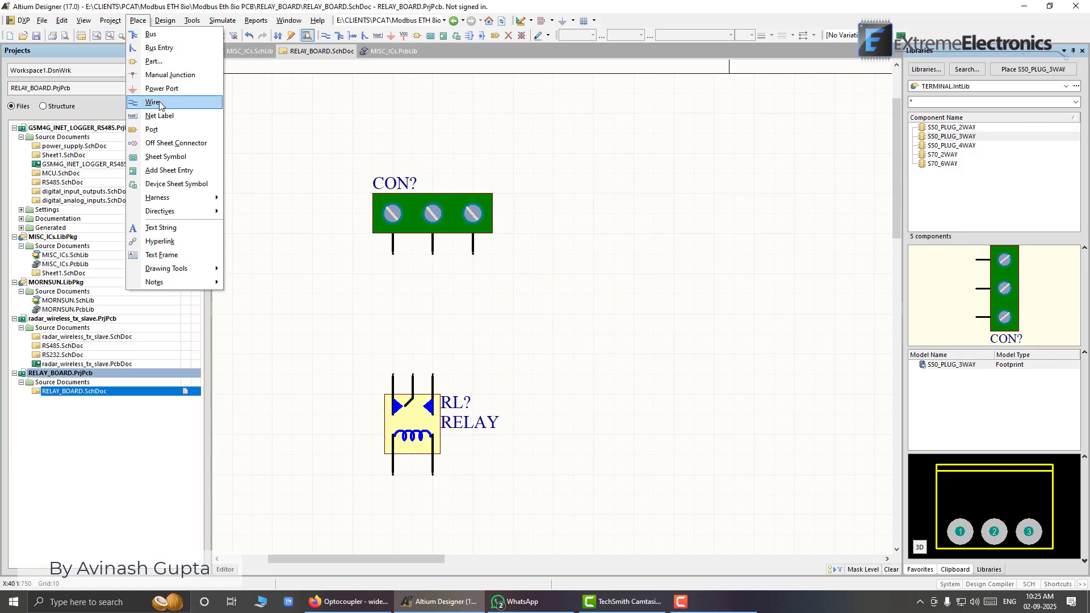
pyautogui.click(328, 139)
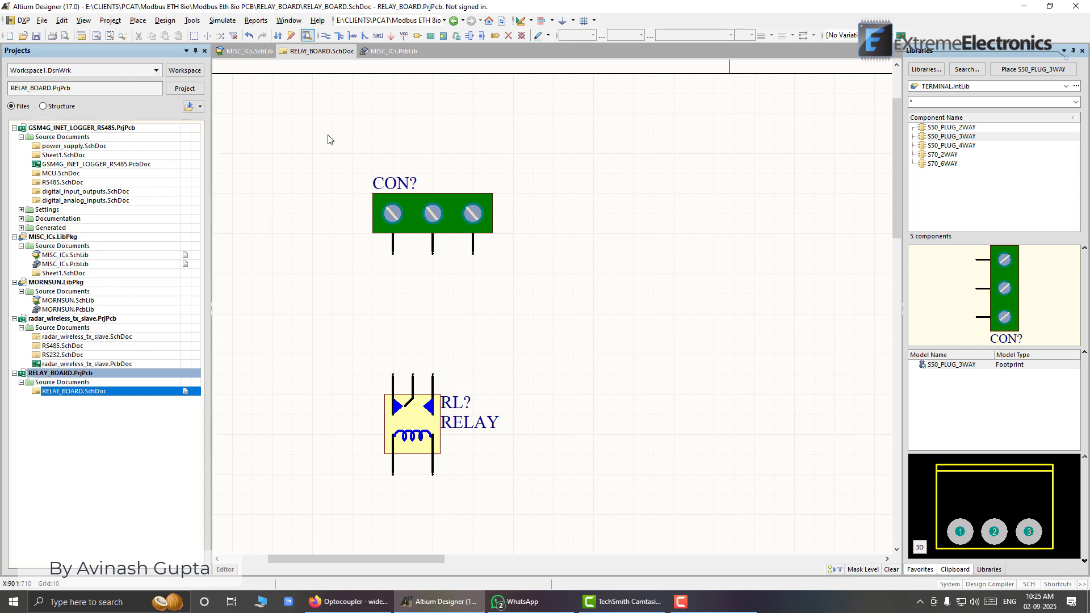
pyautogui.press('p')
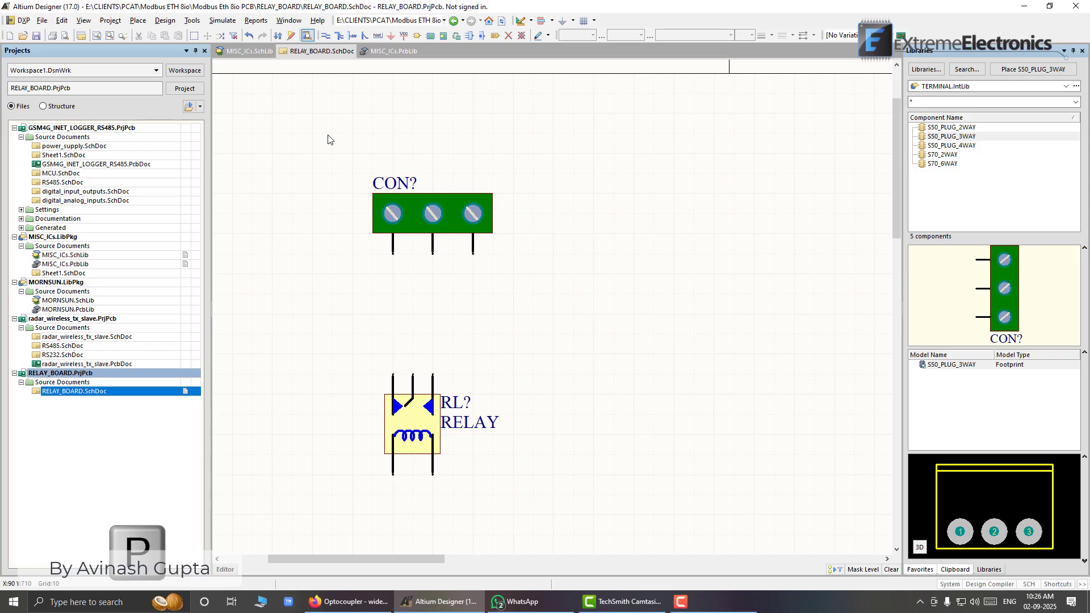
pyautogui.press('p')
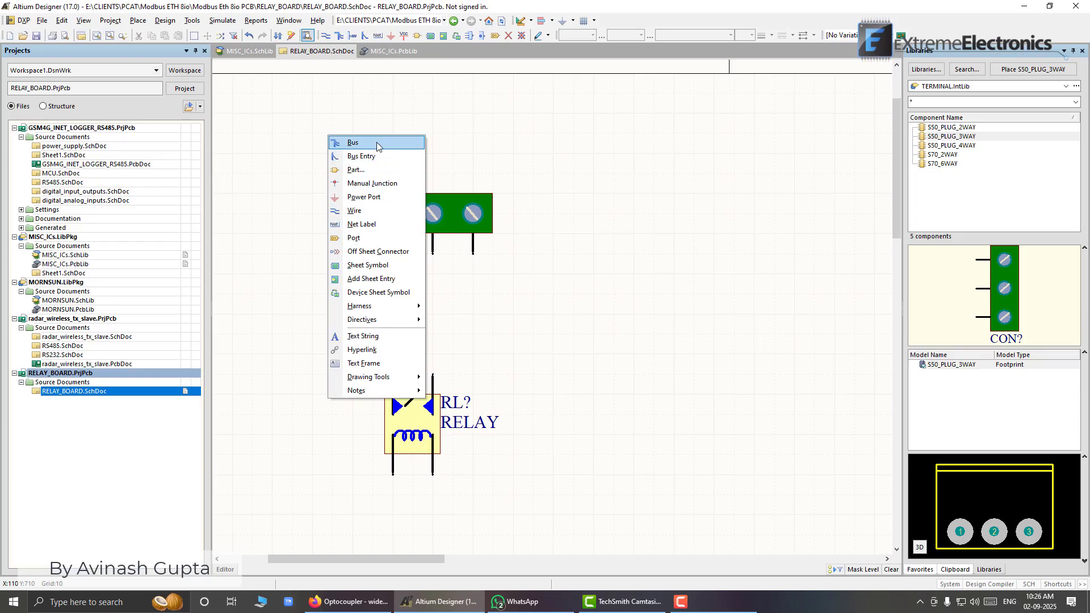
pyautogui.click(375, 211)
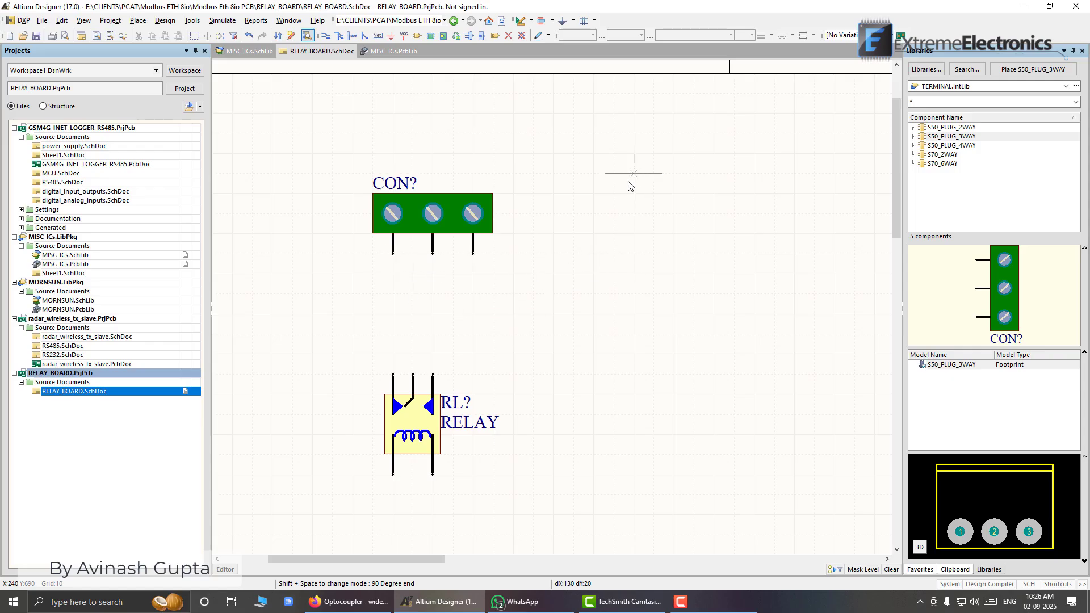
pyautogui.press('End')
pyautogui.press('p')
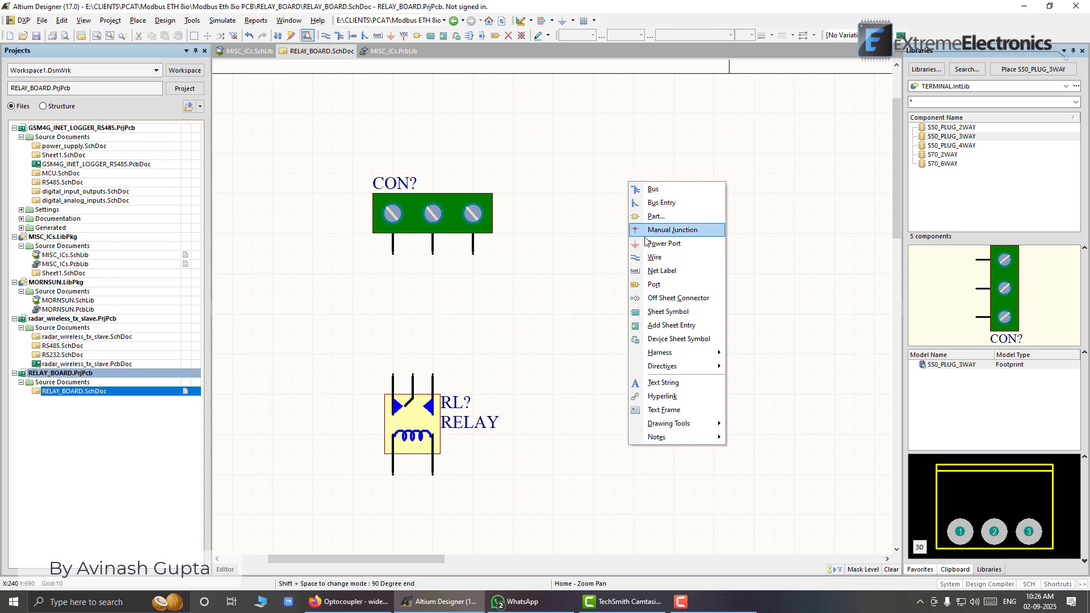
pyautogui.press('p')
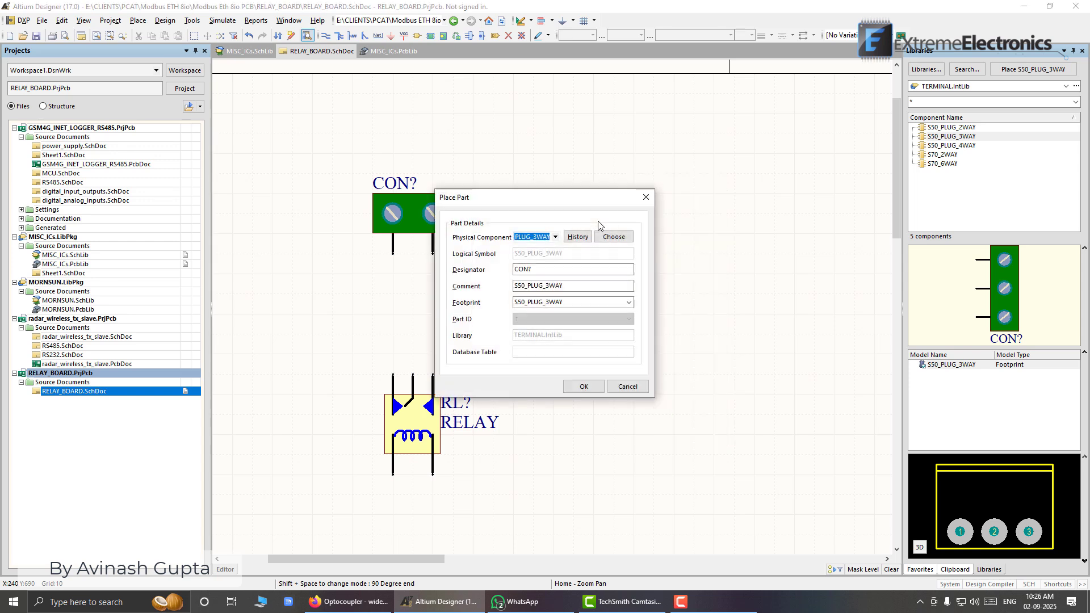
pyautogui.press('Escape')
pyautogui.press('p')
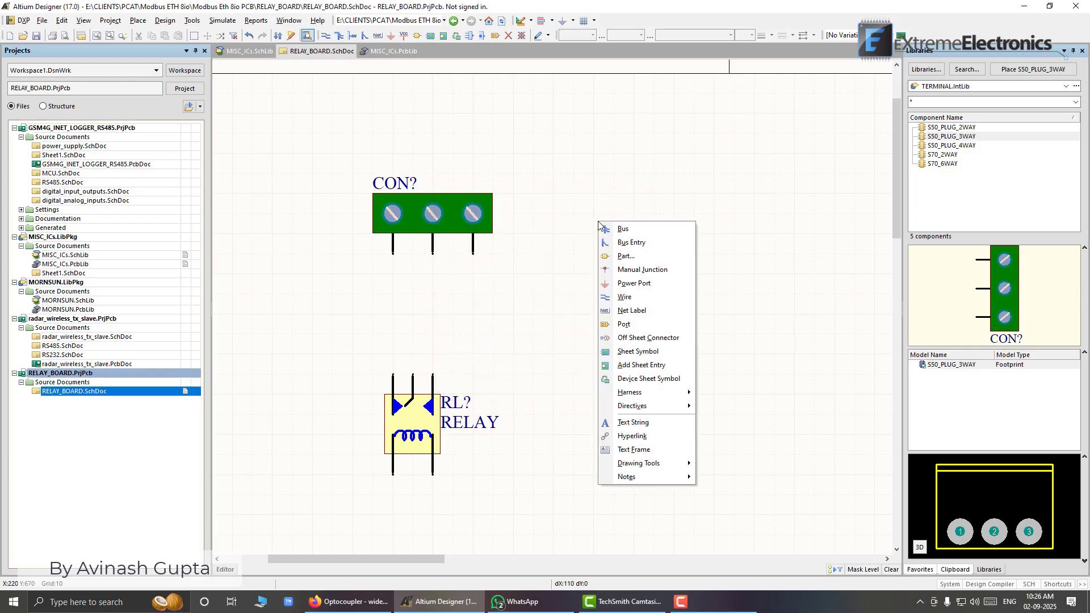
pyautogui.press('Right')
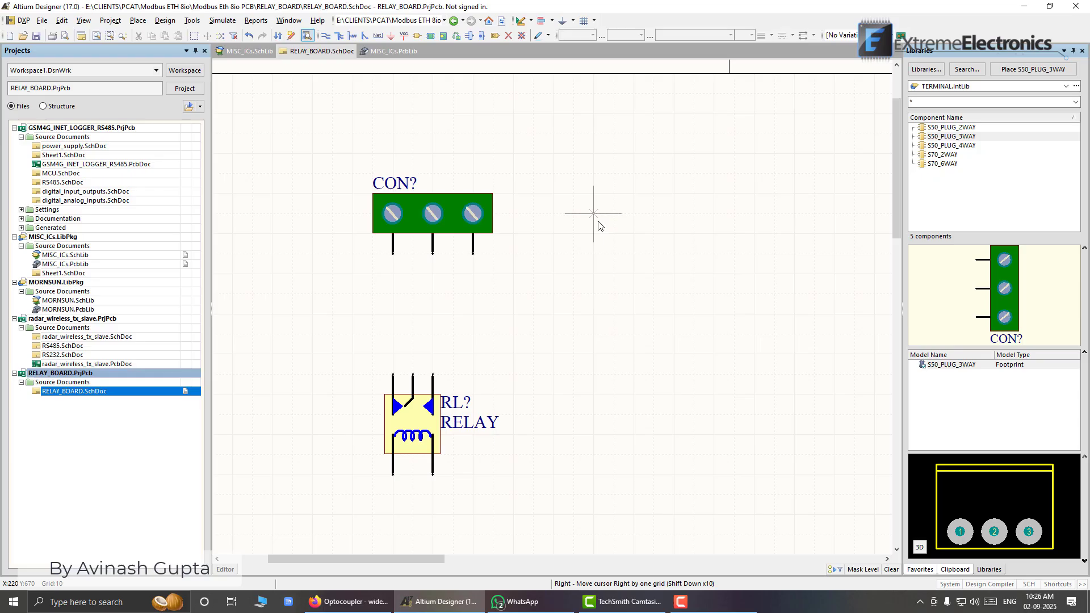
# - Wire the terminal's first pin to the relay contact pin directly below it
pyautogui.press('p')
pyautogui.press('p')
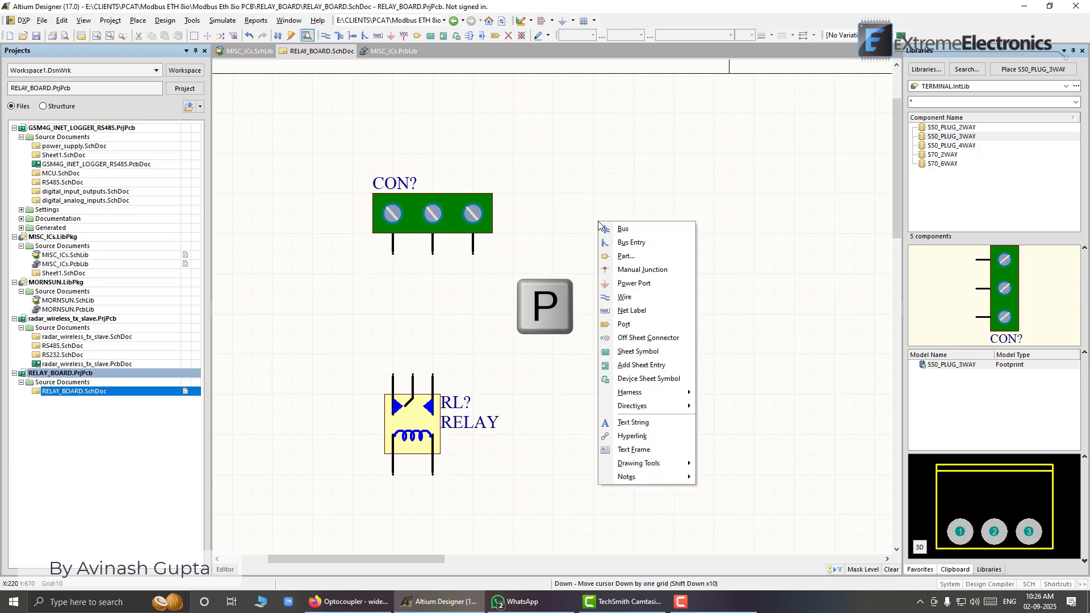
pyautogui.press('w')
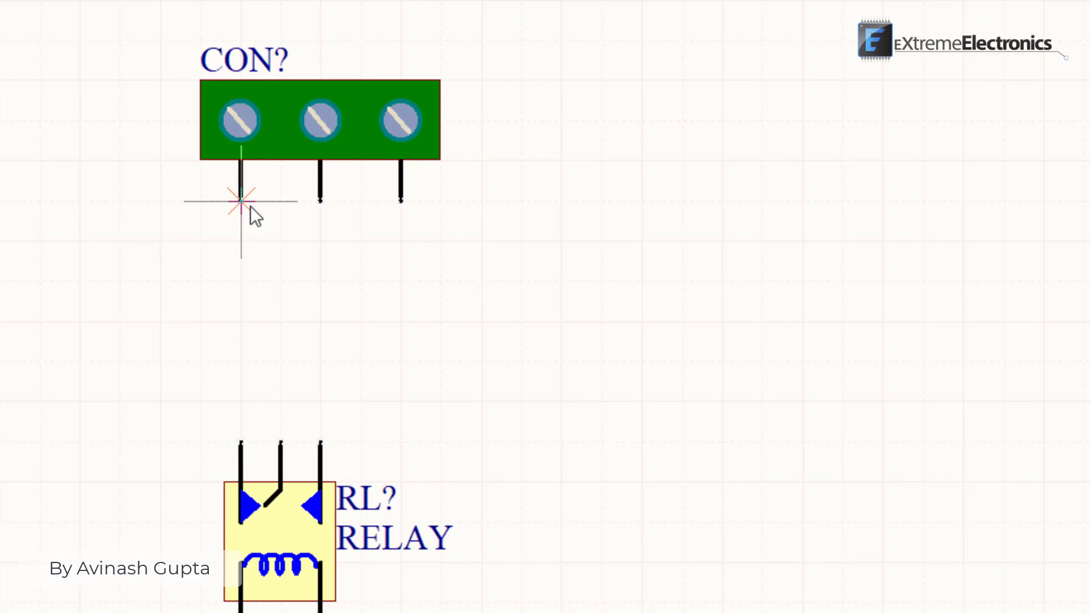
pyautogui.click(249, 206)
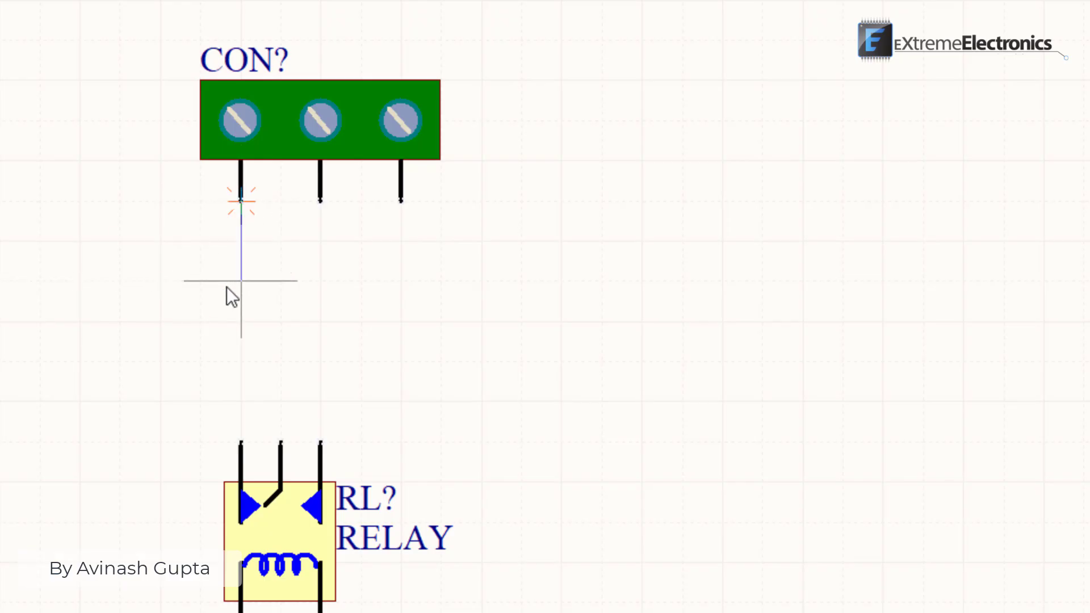
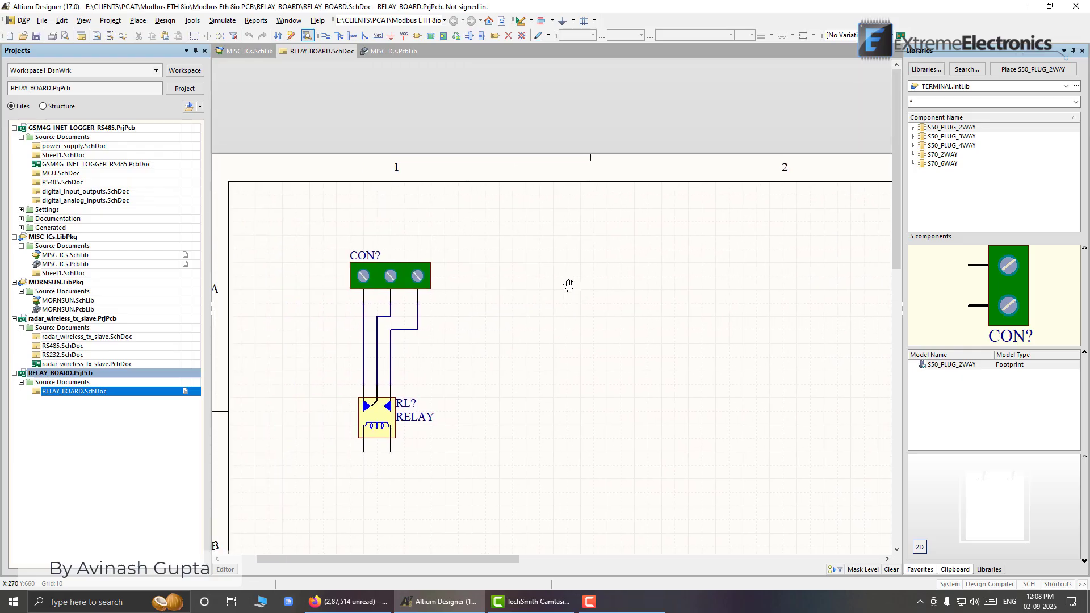
pyautogui.moveTo(708, 361); pyautogui.dragTo(448, 290, button='right')
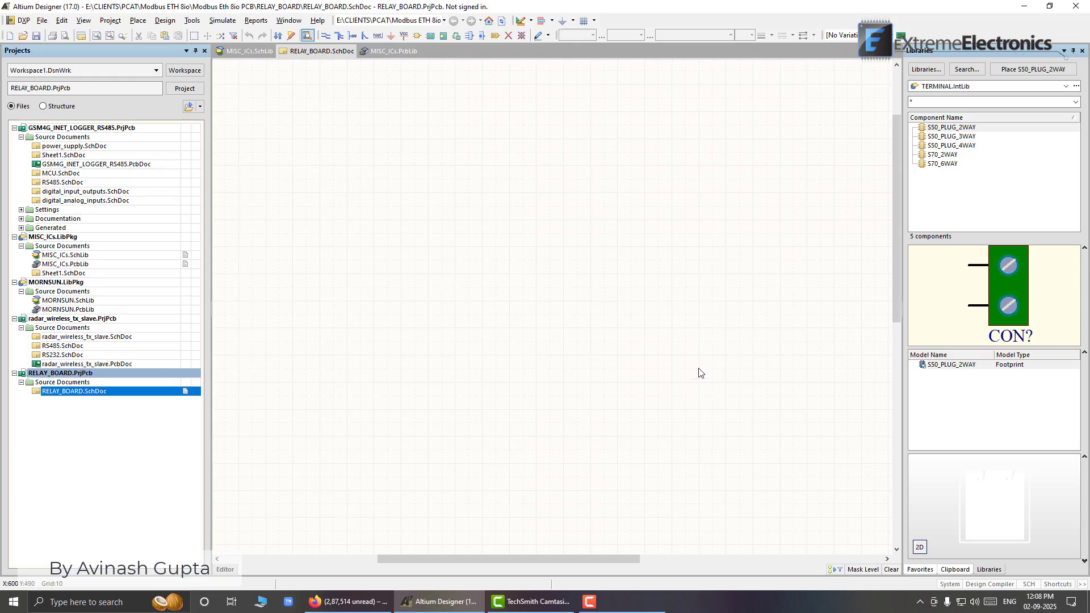
pyautogui.moveTo(699, 373); pyautogui.dragTo(769, 404, button='right')
pyautogui.moveTo(304, 246); pyautogui.dragTo(616, 324, button='right')
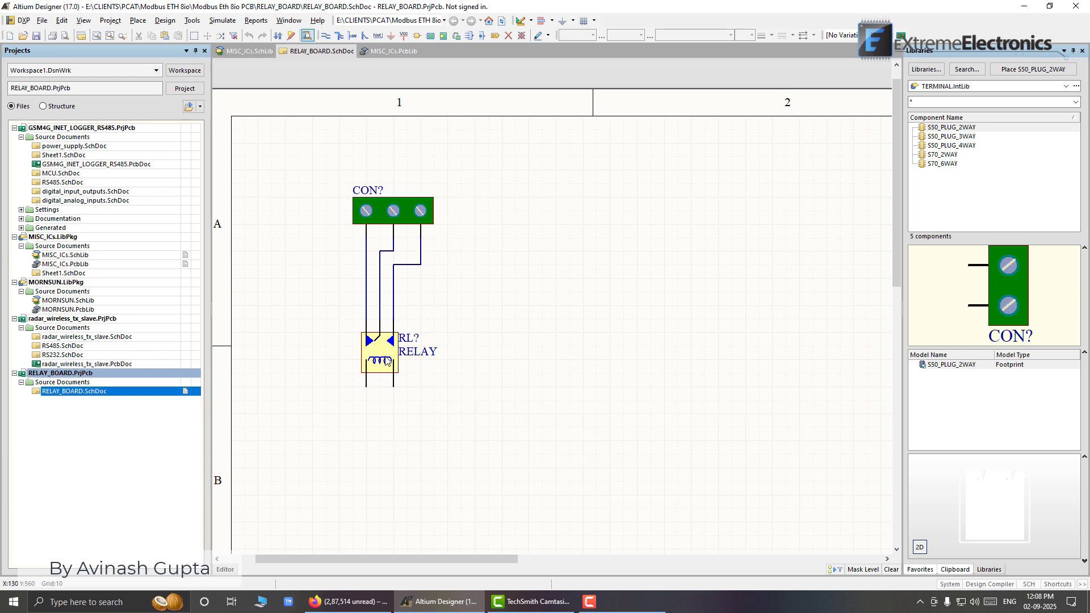
pyautogui.click(378, 220)
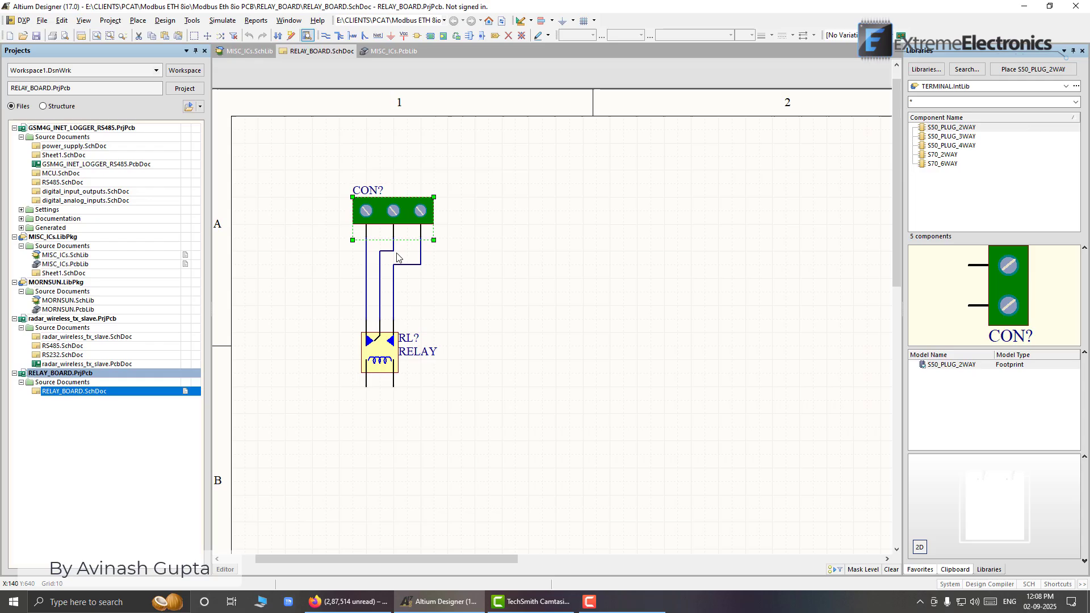
pyautogui.click(451, 298)
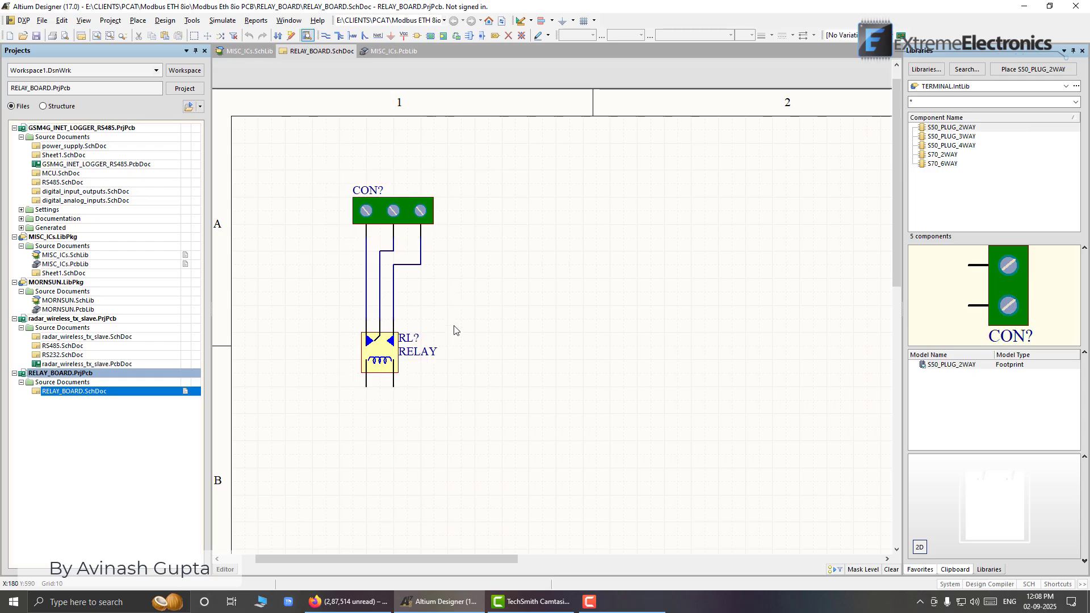
# - Move the wired terminal and relay together into zone A1, close to the upper-left corner of the sheet border
pyautogui.moveTo(305, 151); pyautogui.dragTo(477, 421)
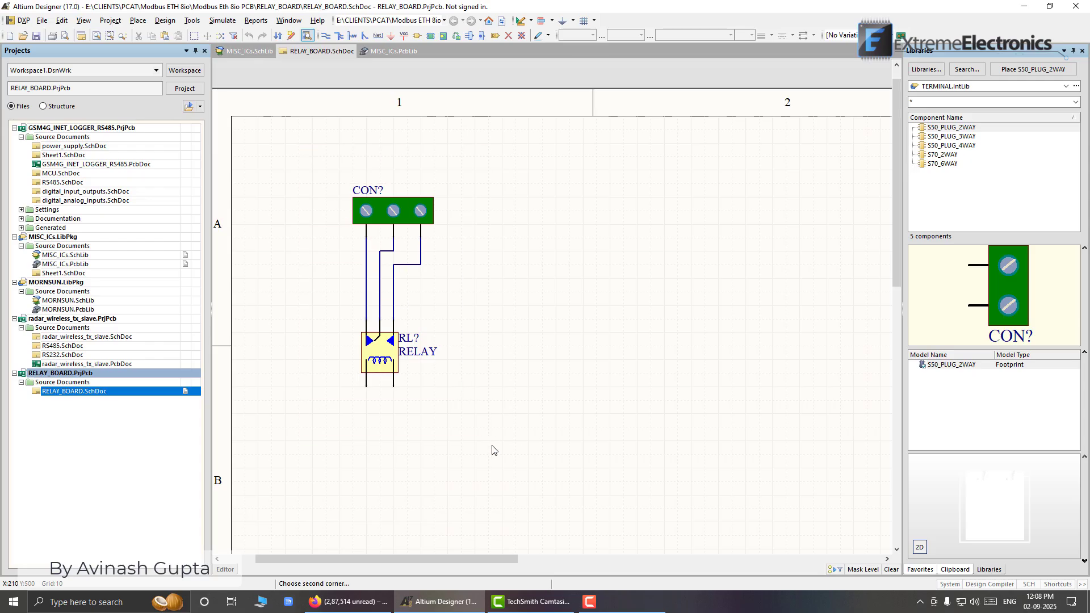
pyautogui.moveTo(393, 220); pyautogui.dragTo(293, 189)
pyautogui.click(396, 216)
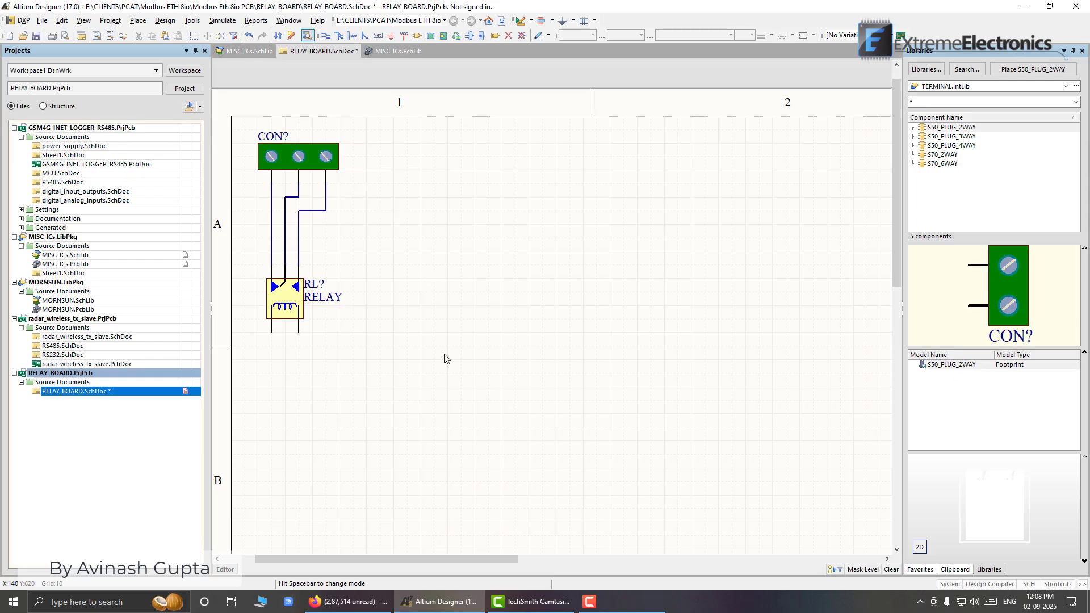
pyautogui.click(241, 130)
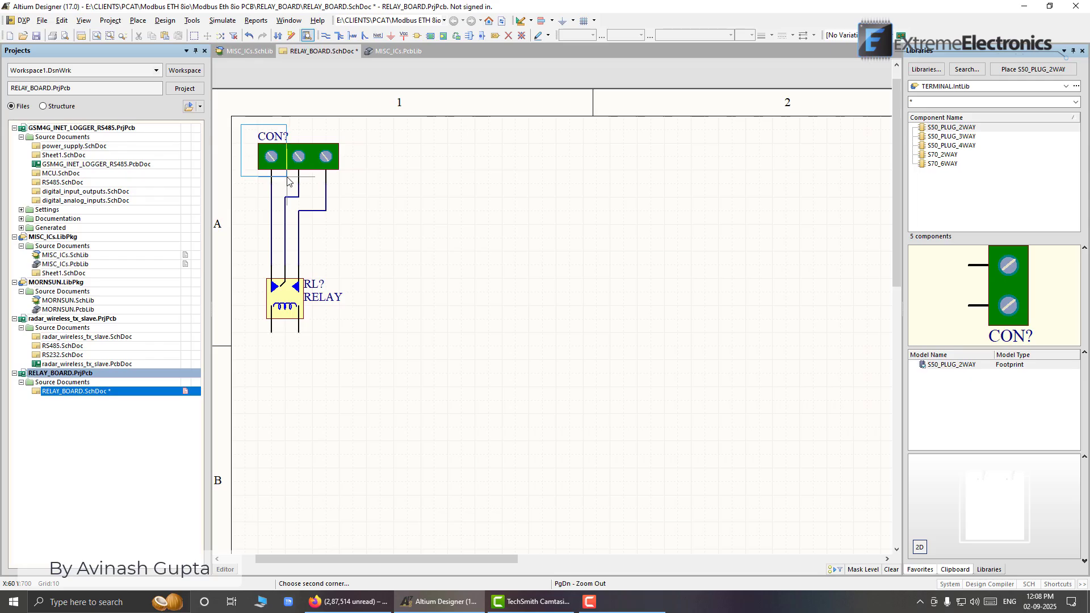
pyautogui.moveTo(356, 331); pyautogui.dragTo(401, 380)
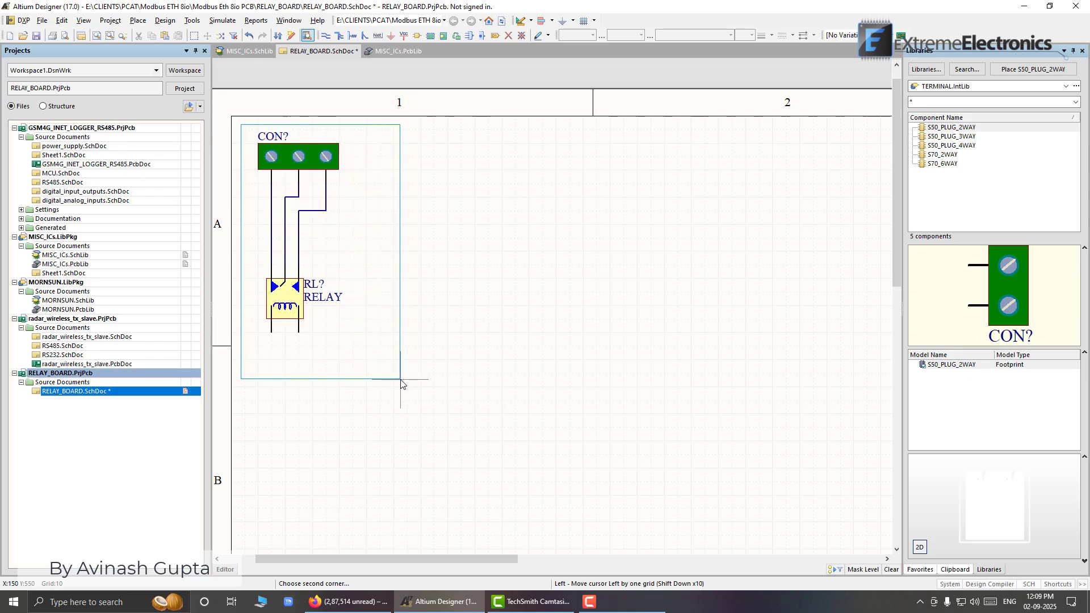
pyautogui.click(401, 380)
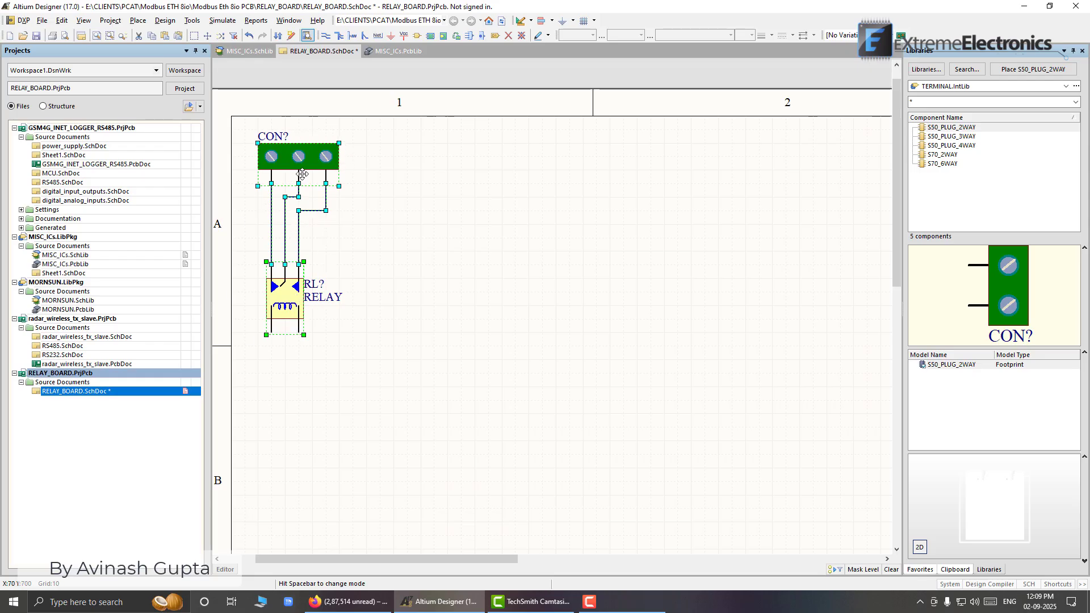
pyautogui.moveTo(302, 174)
pyautogui.mouseDown()
pyautogui.moveTo(440, 234)
pyautogui.moveTo(385, 233)
pyautogui.moveTo(292, 169)
pyautogui.moveTo(291, 185)
pyautogui.mouseUp()
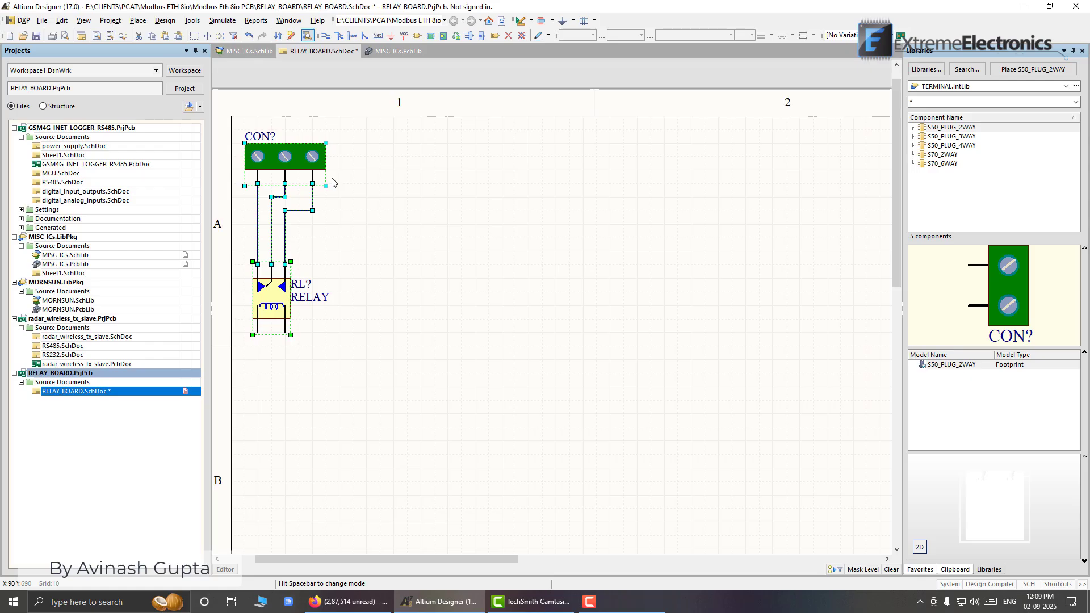
# - Copy the wired terminal and relay circuit and paste three copies in an evenly spaced row to its right
pyautogui.rightClick(299, 153)
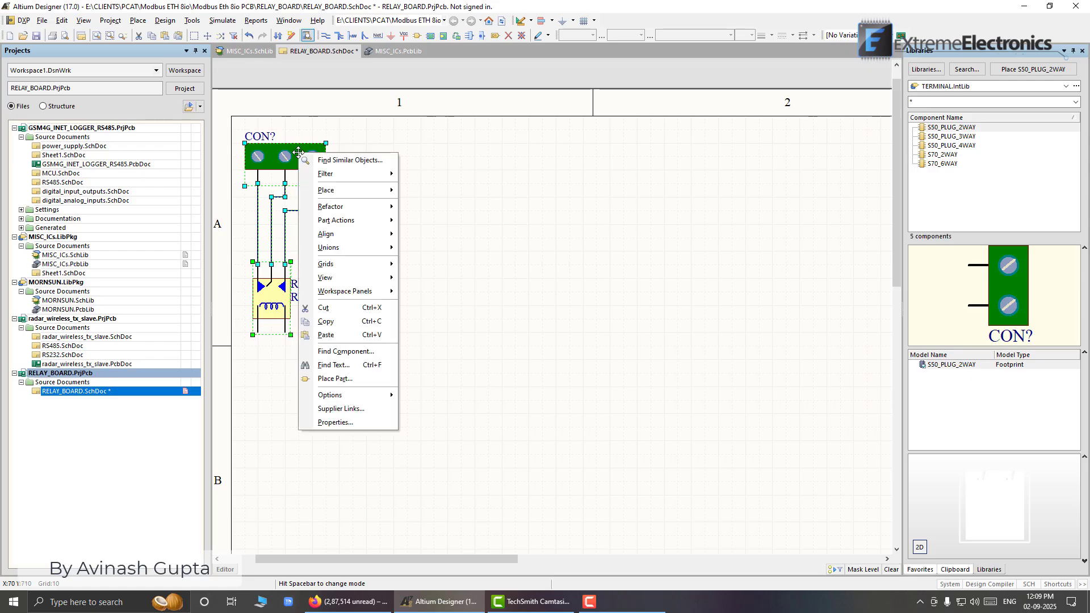
pyautogui.click(377, 321)
pyautogui.click(390, 258)
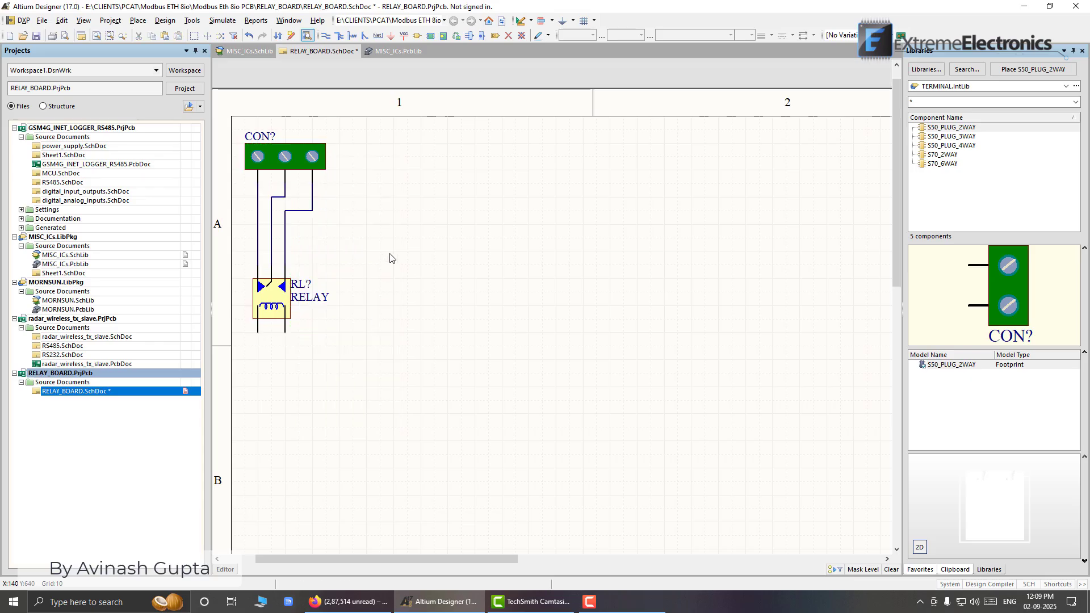
pyautogui.hotkey('ctrl', 'v')
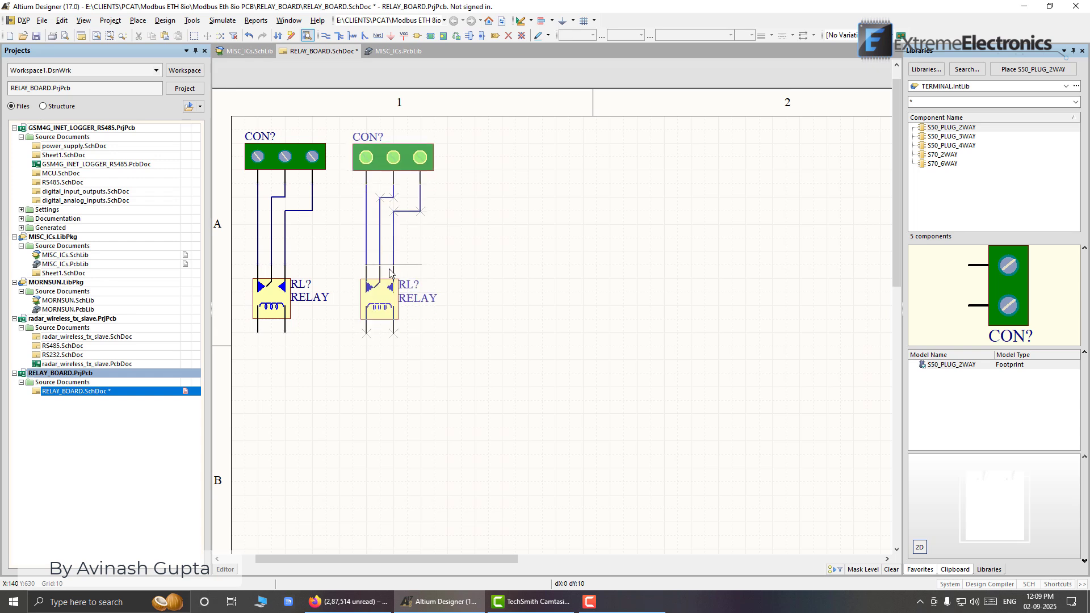
pyautogui.click(390, 273)
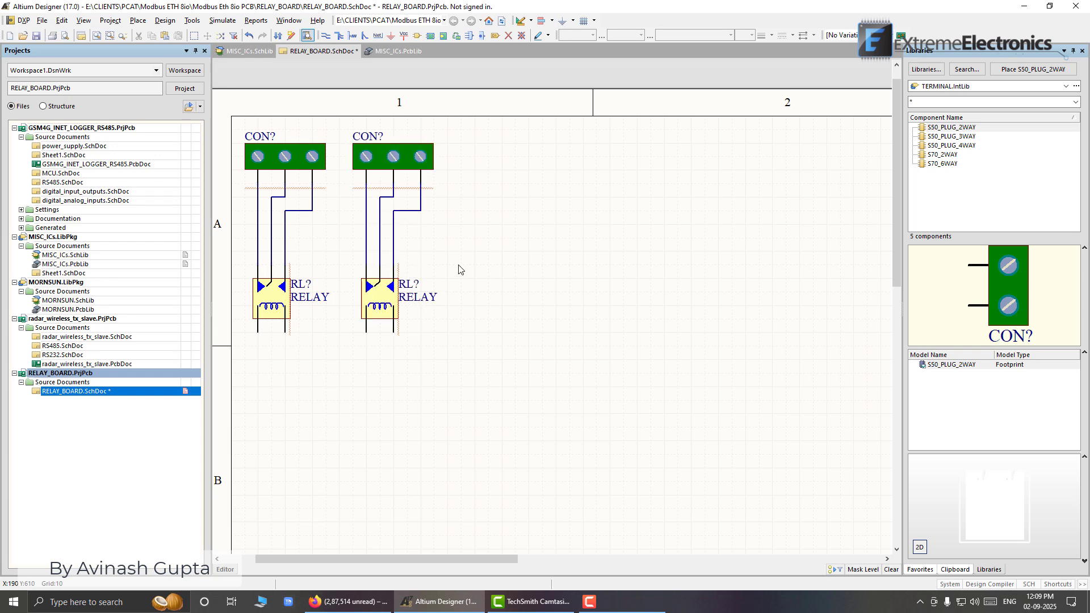
pyautogui.hotkey('ctrl', 'v')
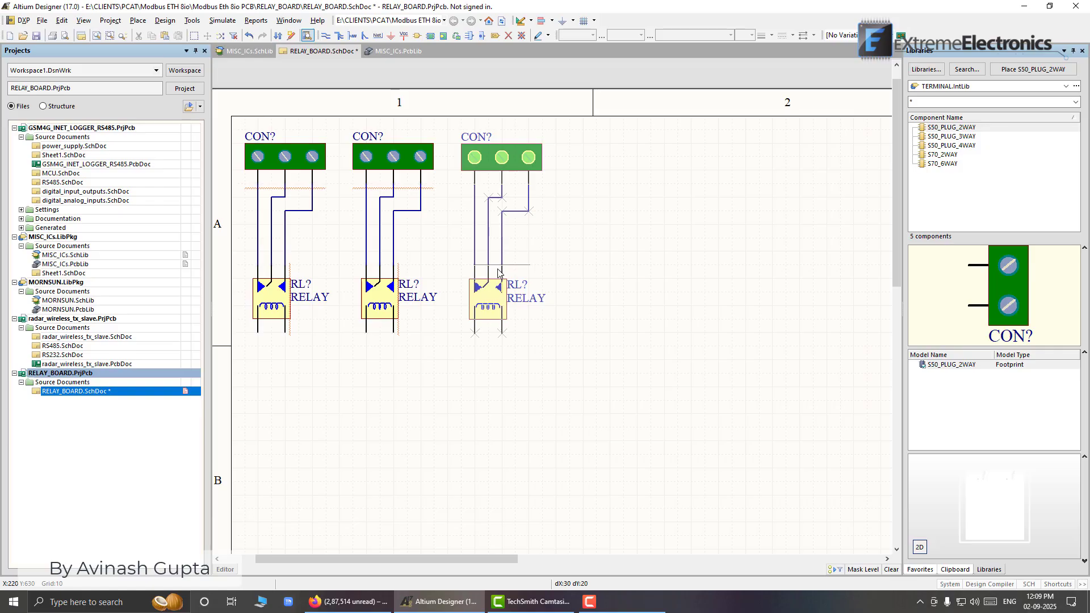
pyautogui.click(498, 272)
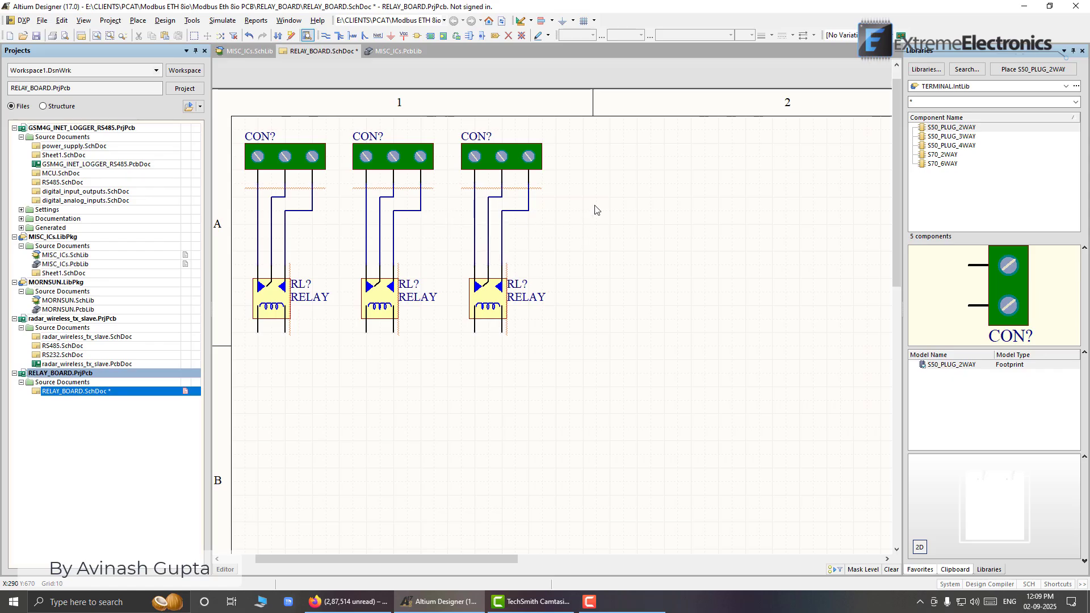
pyautogui.hotkey('ctrl', 'v')
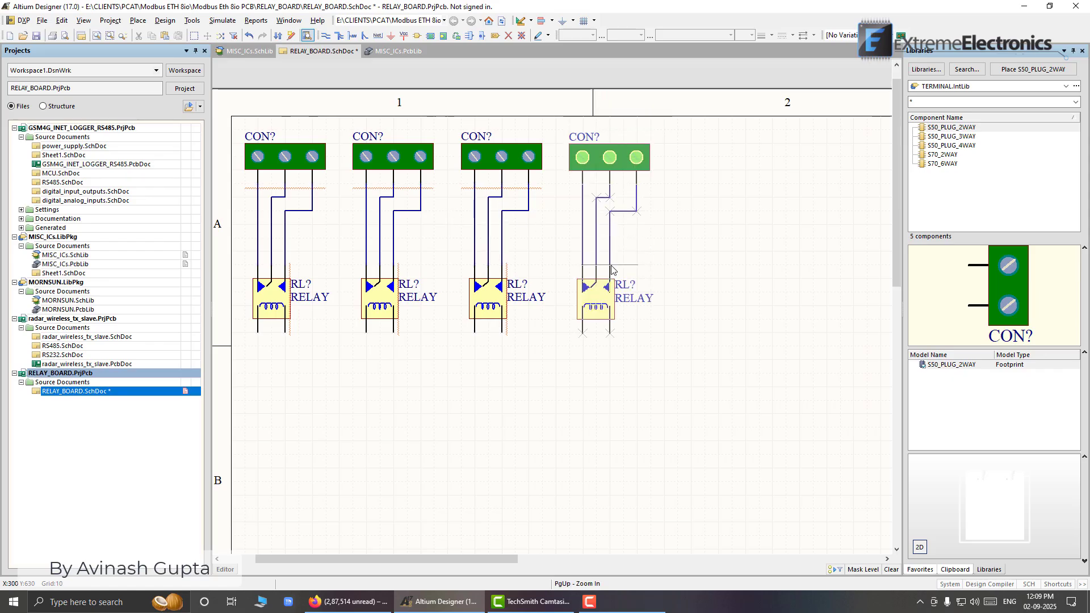
pyautogui.click(612, 269)
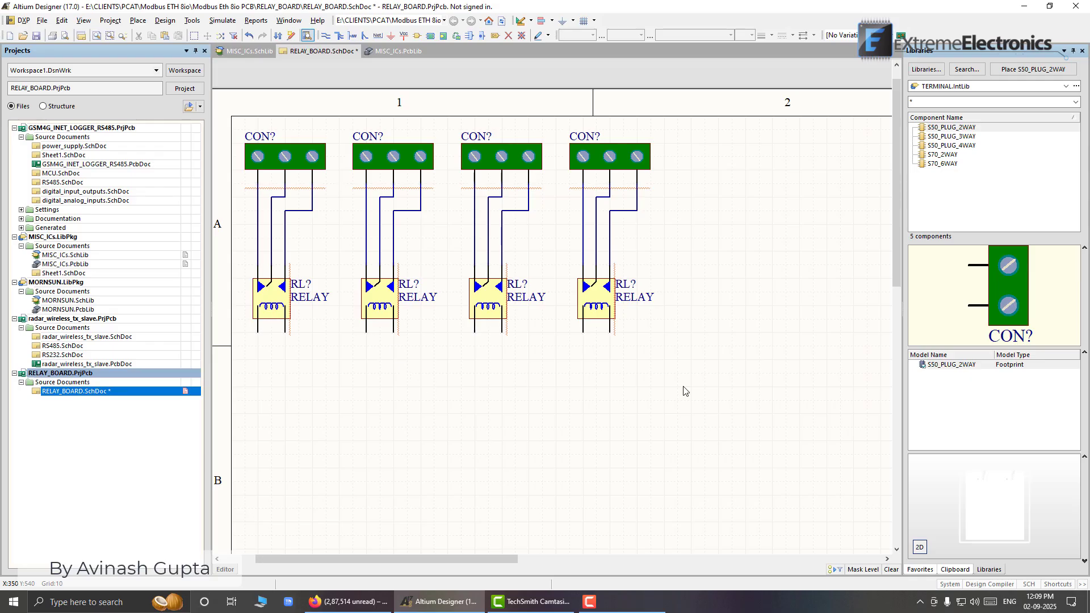
# - Select all four terminal and relay circuits and copy them
pyautogui.moveTo(706, 386); pyautogui.dragTo(231, 113)
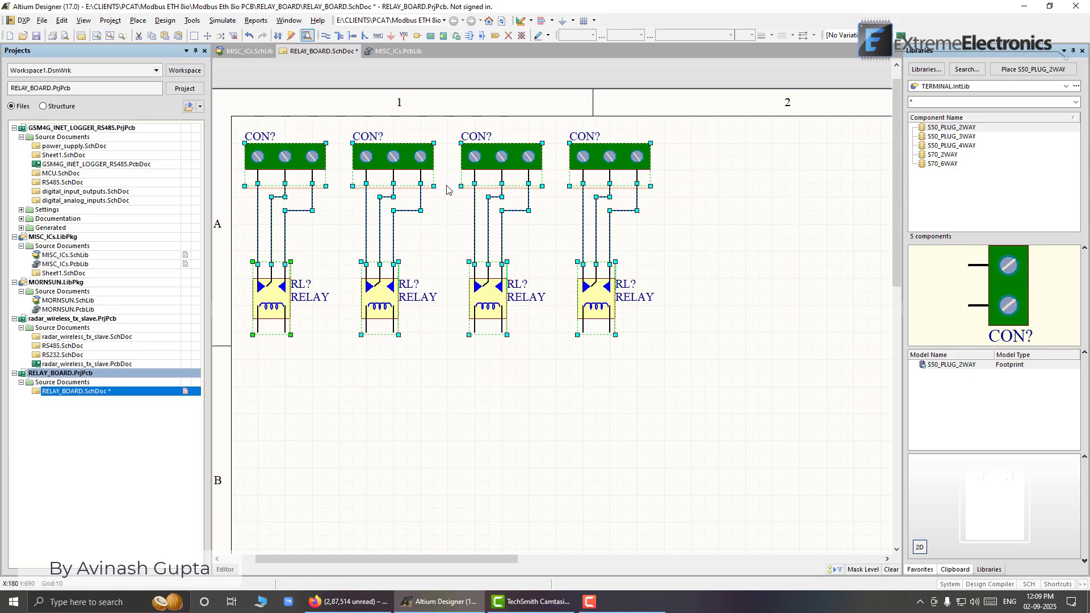
pyautogui.rightClick(297, 167)
pyautogui.click(341, 331)
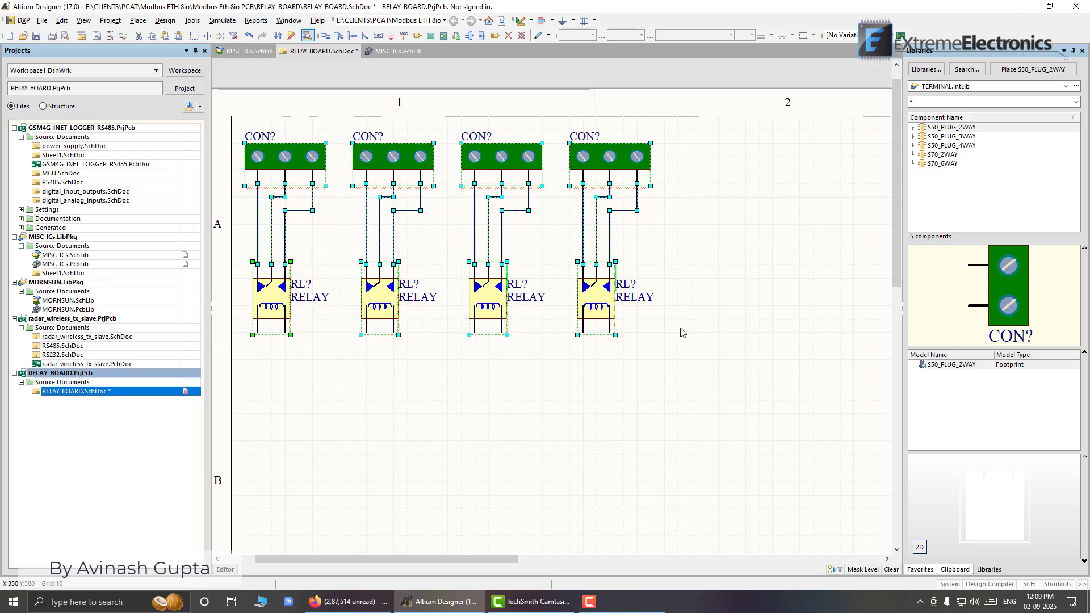
pyautogui.click(735, 310)
pyautogui.keyDown('ctrl'); pyautogui.scroll(-4, 735, 311); pyautogui.keyUp('ctrl')
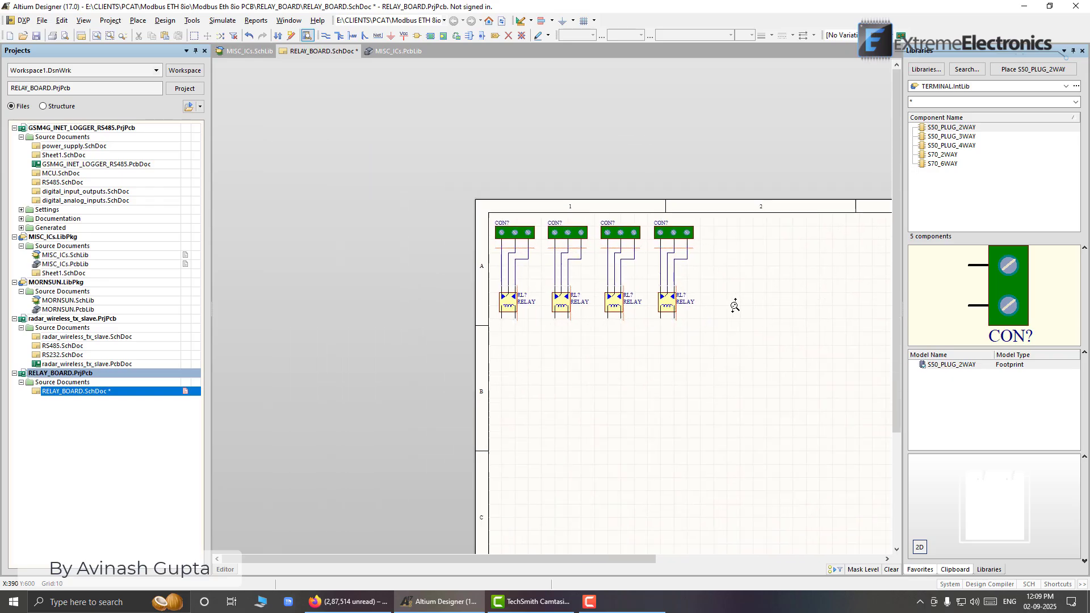
pyautogui.moveTo(781, 317); pyautogui.dragTo(573, 296, button='right')
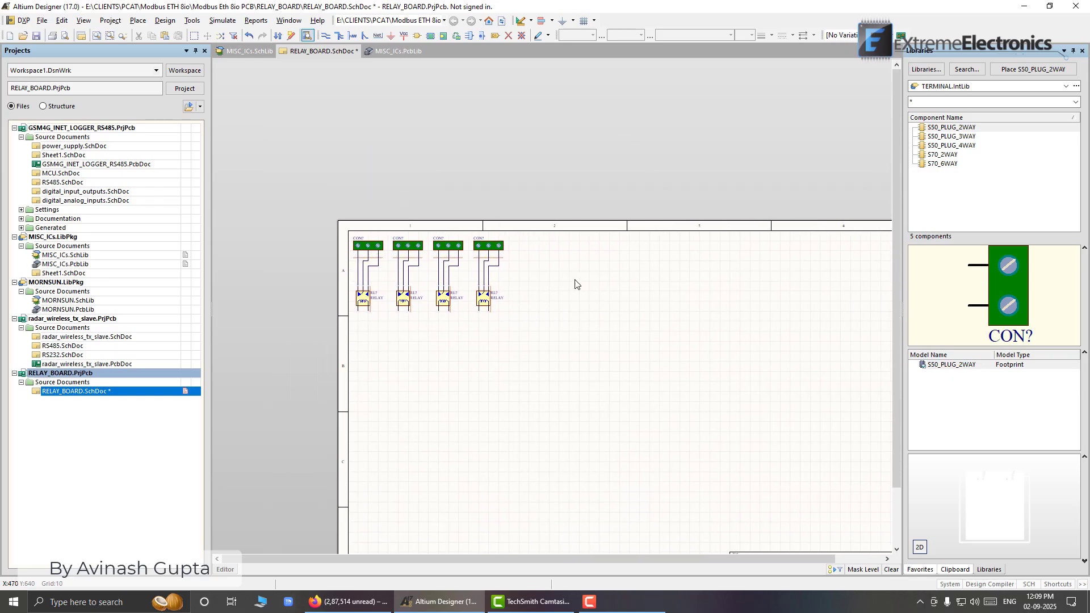
pyautogui.keyDown('ctrl'); pyautogui.scroll(3, 571, 294); pyautogui.keyUp('ctrl')
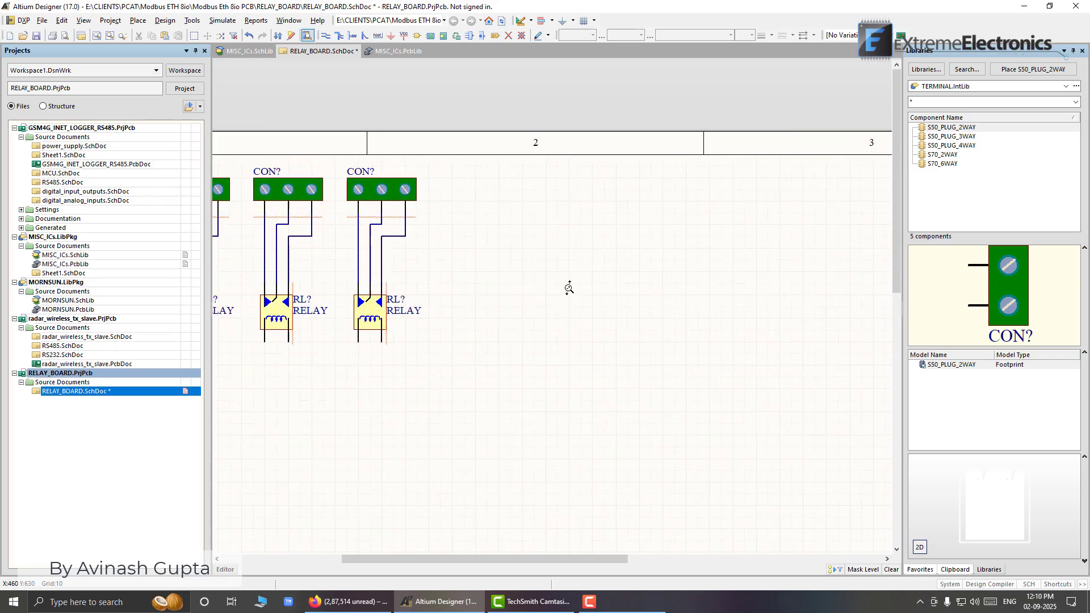
pyautogui.keyDown('ctrl'); pyautogui.scroll(-3, 570, 291); pyautogui.keyUp('ctrl')
pyautogui.keyDown('ctrl'); pyautogui.scroll(2, 569, 288); pyautogui.keyUp('ctrl')
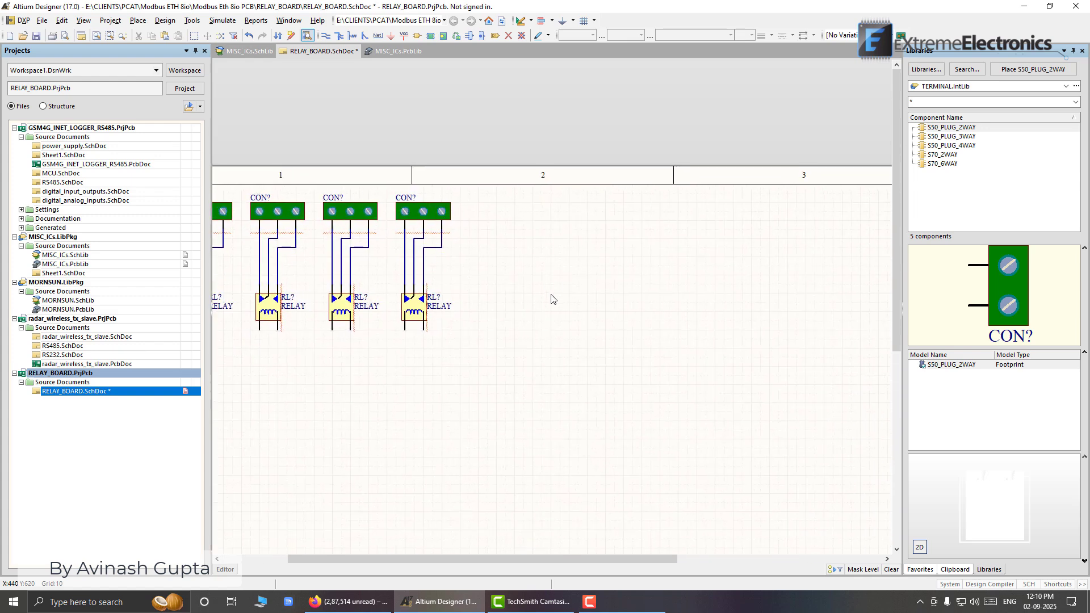
pyautogui.keyDown('ctrl'); pyautogui.scroll(2, 551, 295); pyautogui.keyUp('ctrl')
pyautogui.keyDown('ctrl'); pyautogui.scroll(-3, 551, 288); pyautogui.keyUp('ctrl')
pyautogui.keyDown('ctrl'); pyautogui.scroll(2, 551, 288); pyautogui.keyUp('ctrl')
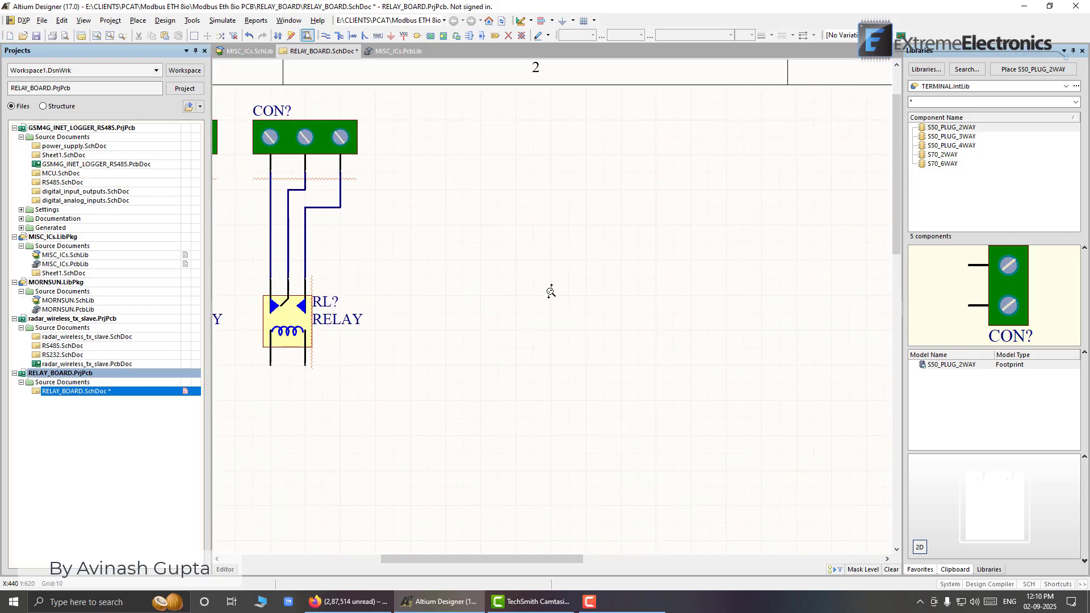
pyautogui.keyDown('ctrl'); pyautogui.scroll(-5, 551, 295); pyautogui.keyUp('ctrl')
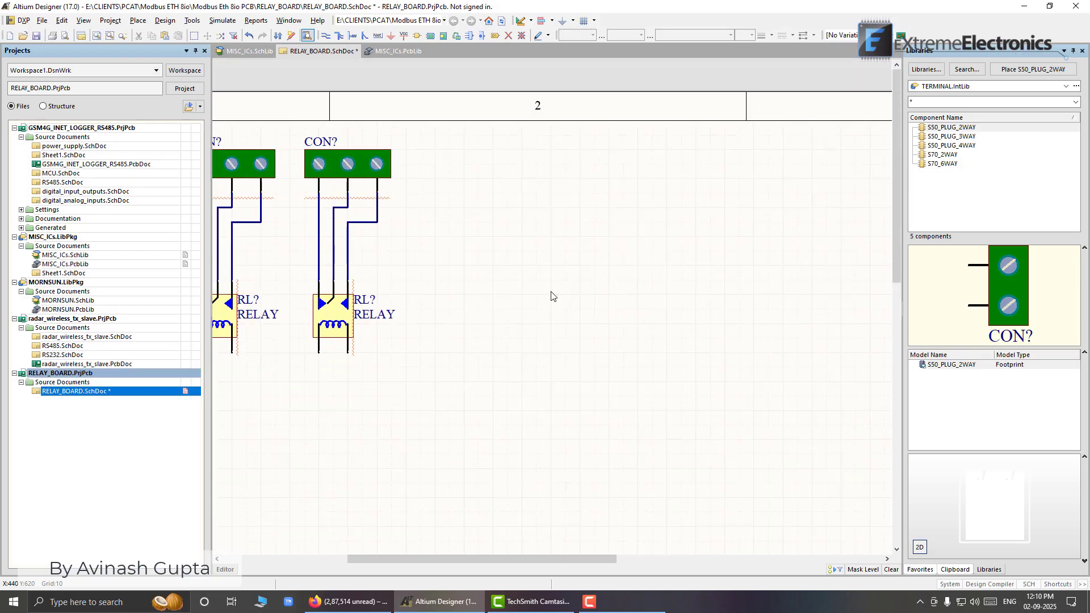
pyautogui.scroll(-2, 551, 295)
pyautogui.keyDown('ctrl'); pyautogui.scroll(-2, 551, 295); pyautogui.keyUp('ctrl')
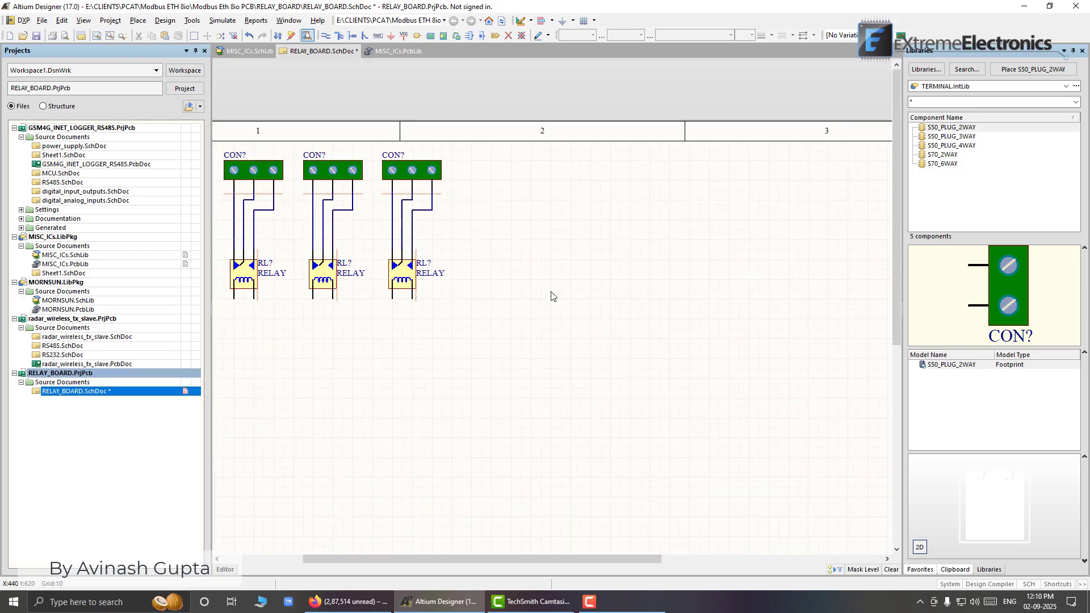
# - Duplicate the row of four terminal and relay circuits directly to its right, making an evenly spaced row of eight
pyautogui.keyDown('ctrl'); pyautogui.scroll(2, 551, 295); pyautogui.keyUp('ctrl')
pyautogui.moveTo(506, 278); pyautogui.dragTo(595, 297, button='right')
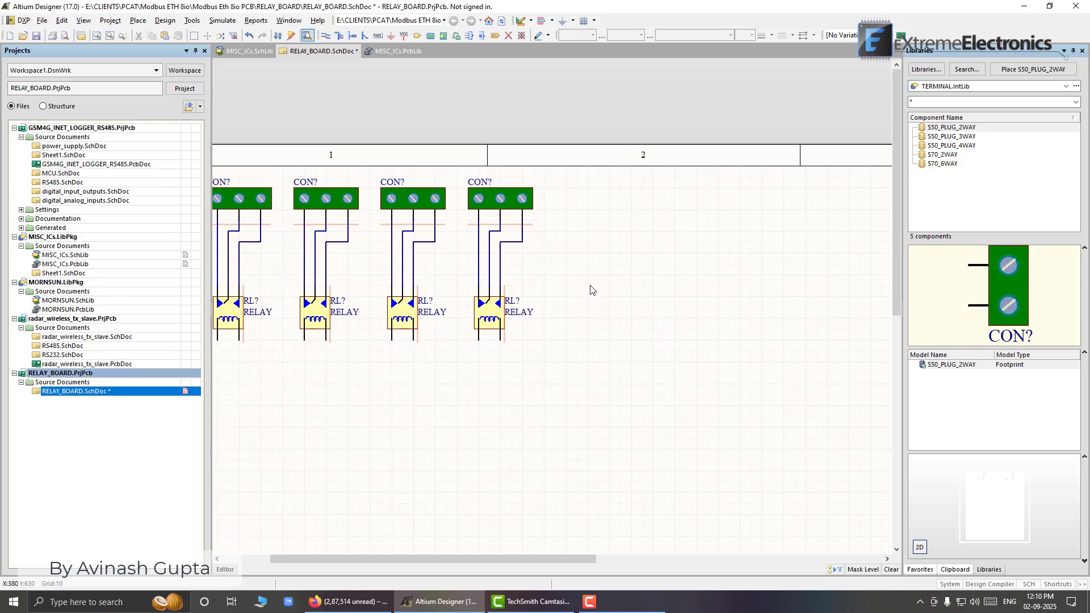
pyautogui.keyDown('ctrl'); pyautogui.scroll(-1, 591, 290); pyautogui.keyUp('ctrl')
pyautogui.moveTo(292, 203); pyautogui.dragTo(653, 392)
pyautogui.hotkey('ctrl', 'c')
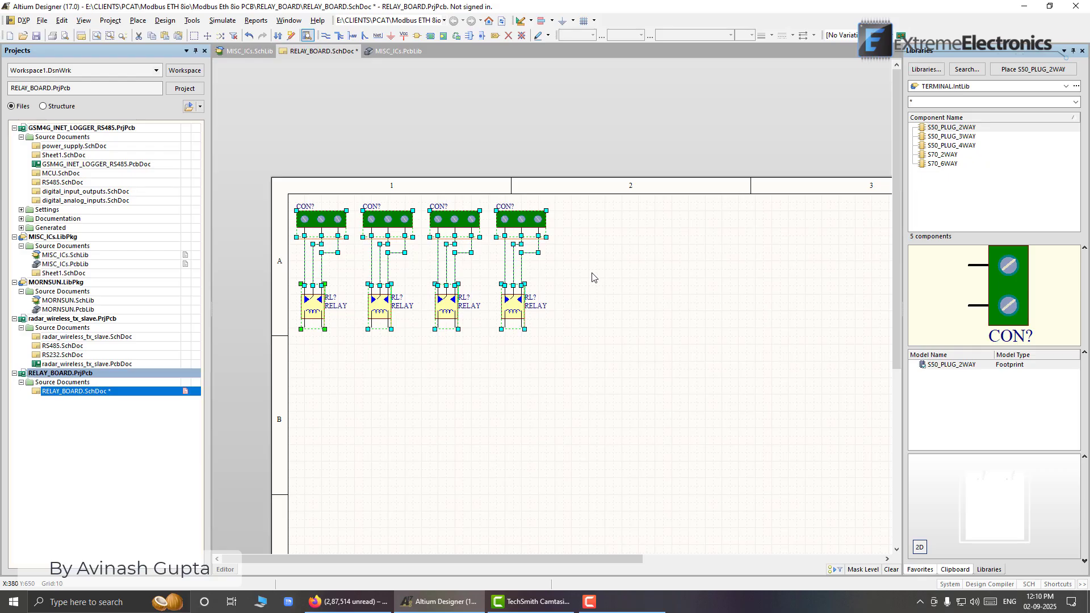
pyautogui.hotkey('ctrl', 'v')
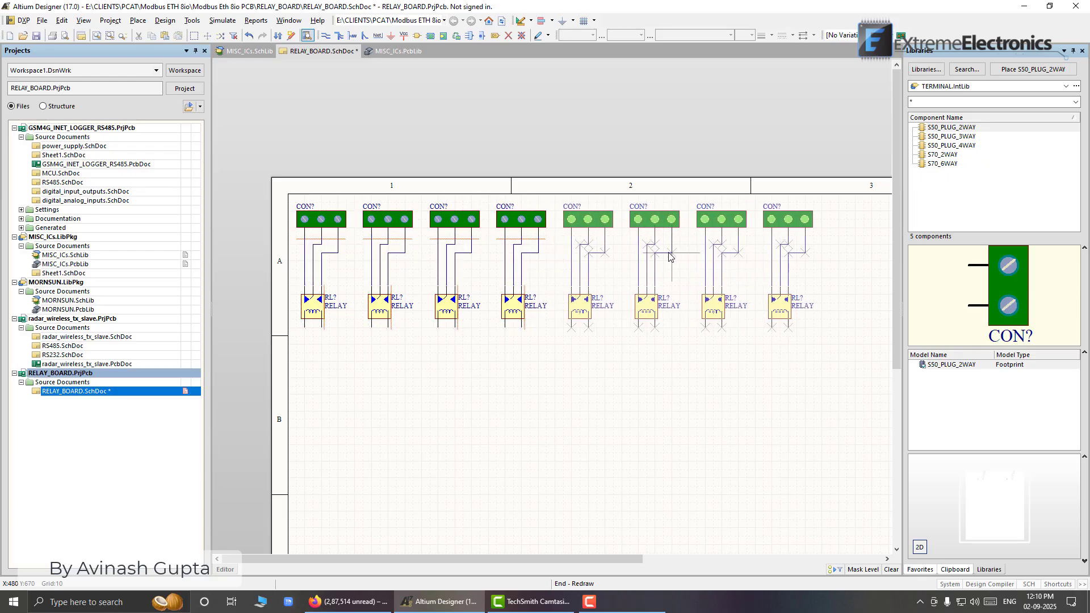
pyautogui.click(672, 257)
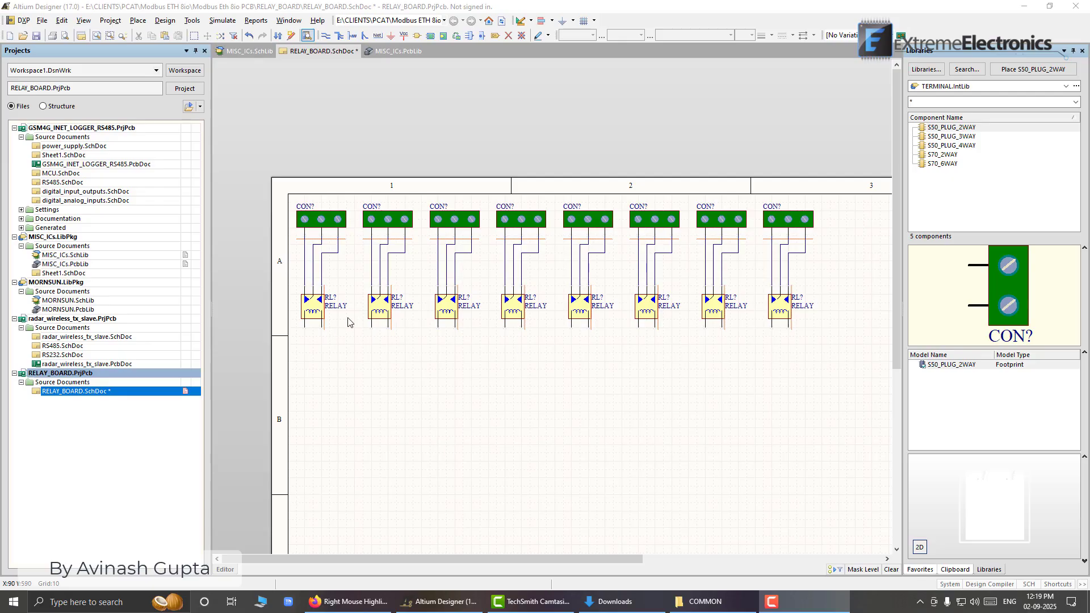
# - Switch the active component library from the terminals to MISC_ICs.IntLib
pyautogui.click(1068, 86)
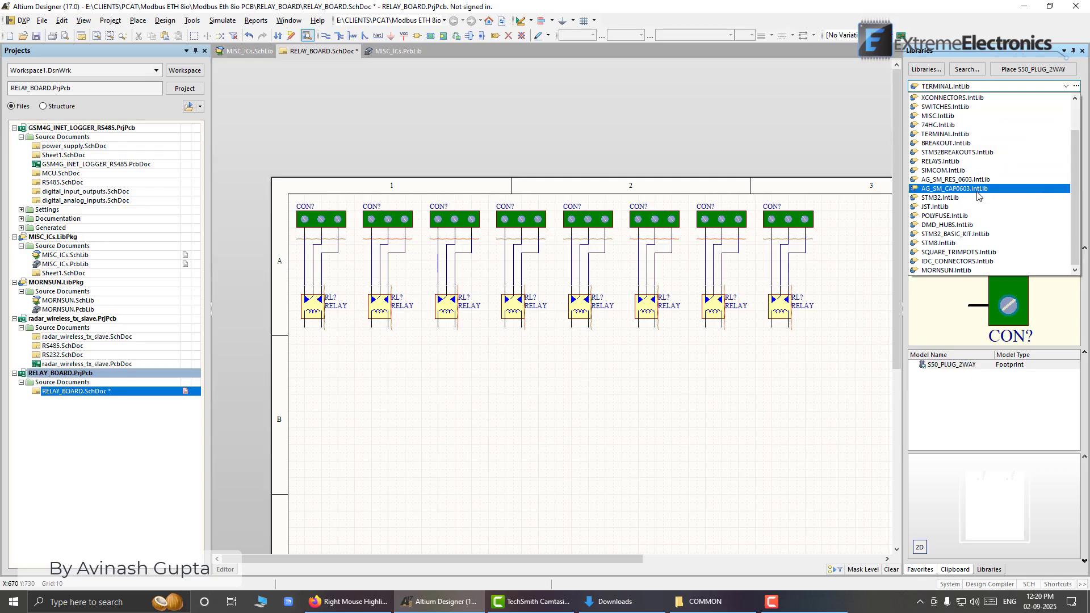
pyautogui.moveTo(1076, 209); pyautogui.dragTo(1085, 168)
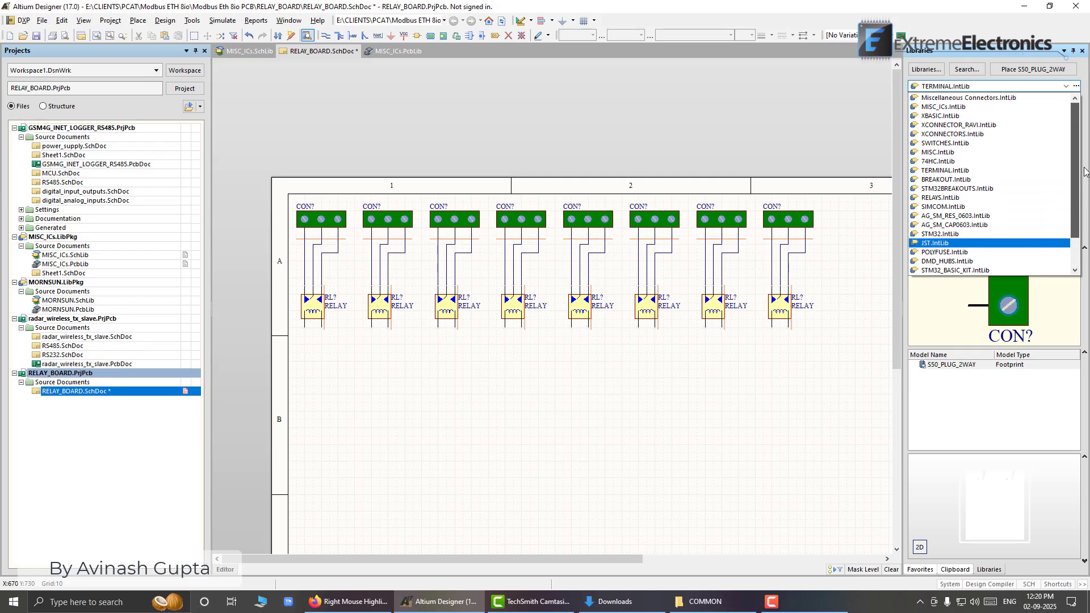
pyautogui.click(1067, 86)
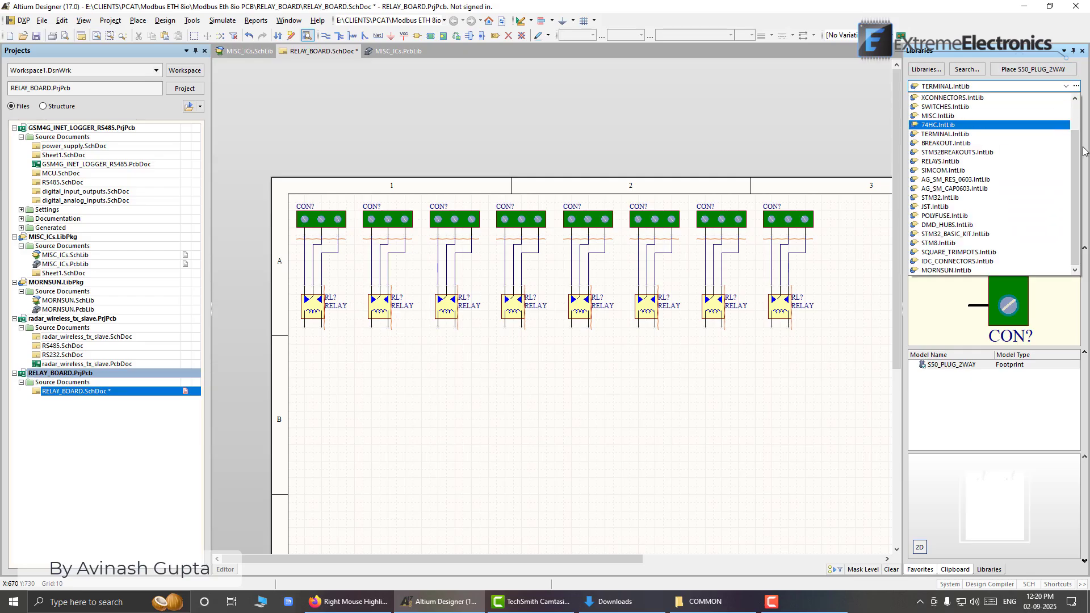
pyautogui.scroll(2, 999, 147)
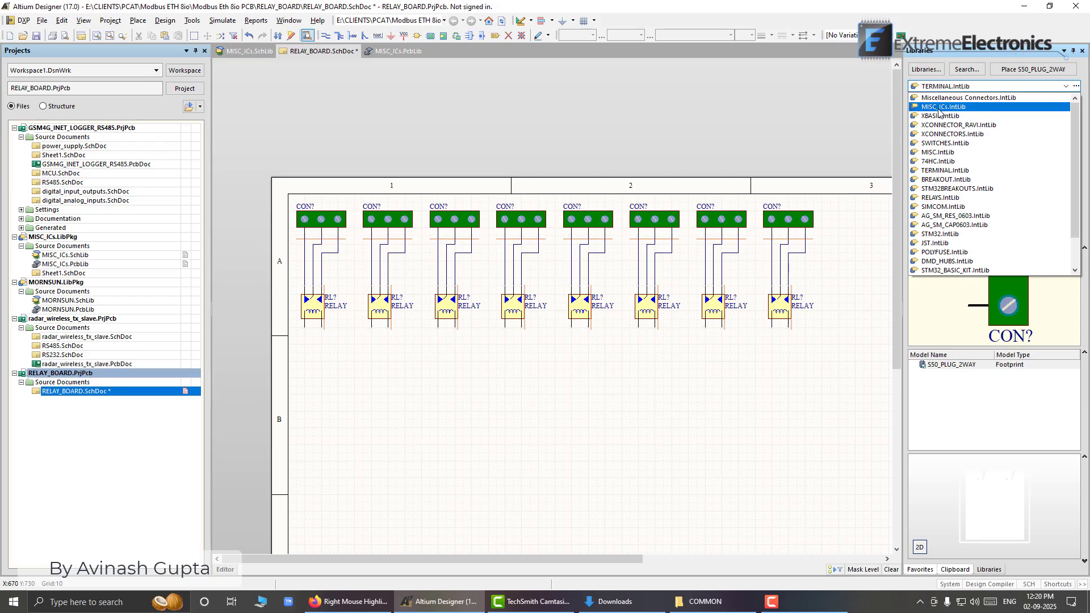
pyautogui.click(938, 108)
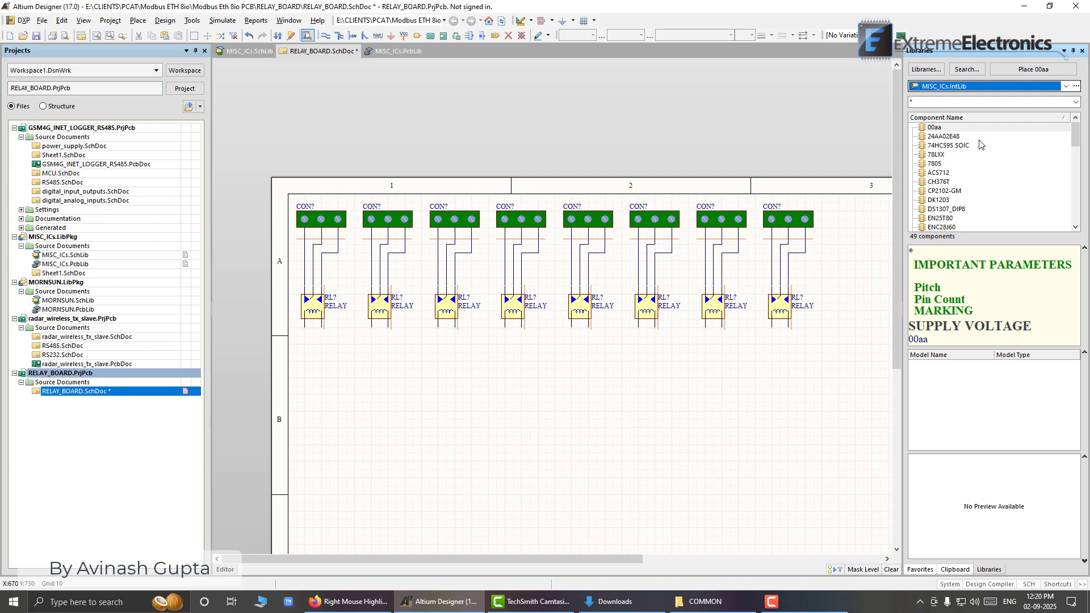
# - Find the ULN2803A and ULN2003A driver ICs in the library and compare their symbols and footprints
pyautogui.moveTo(1075, 136); pyautogui.dragTo(1070, 222)
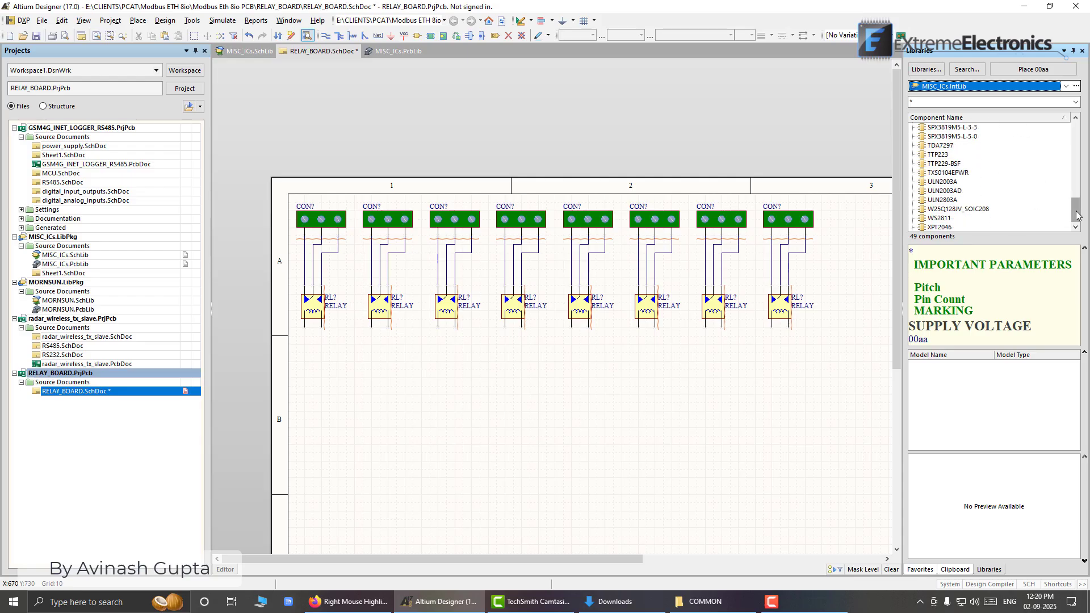
pyautogui.click(942, 200)
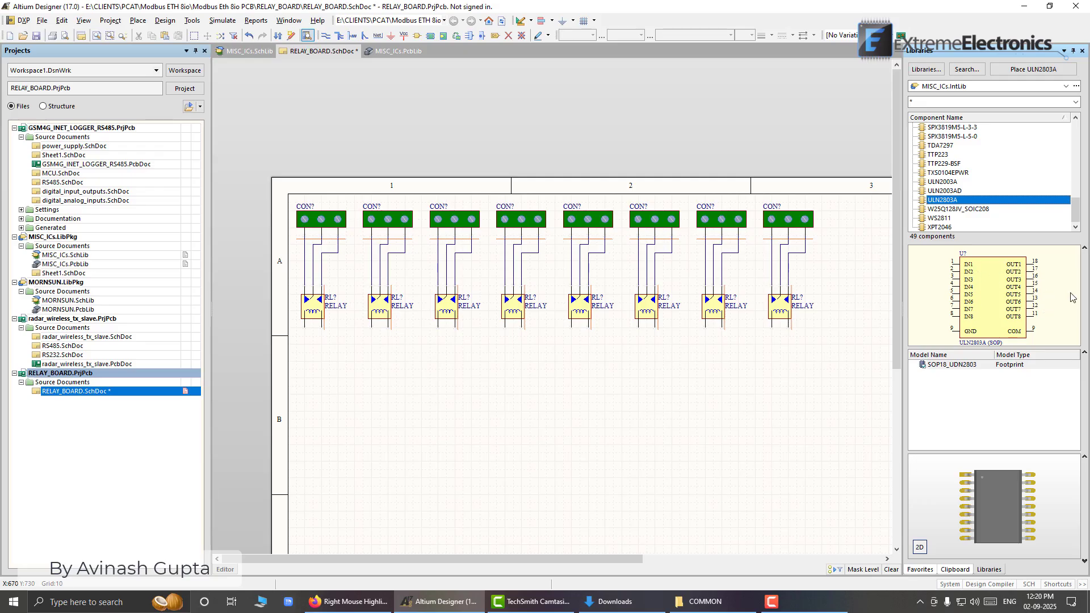
pyautogui.click(940, 182)
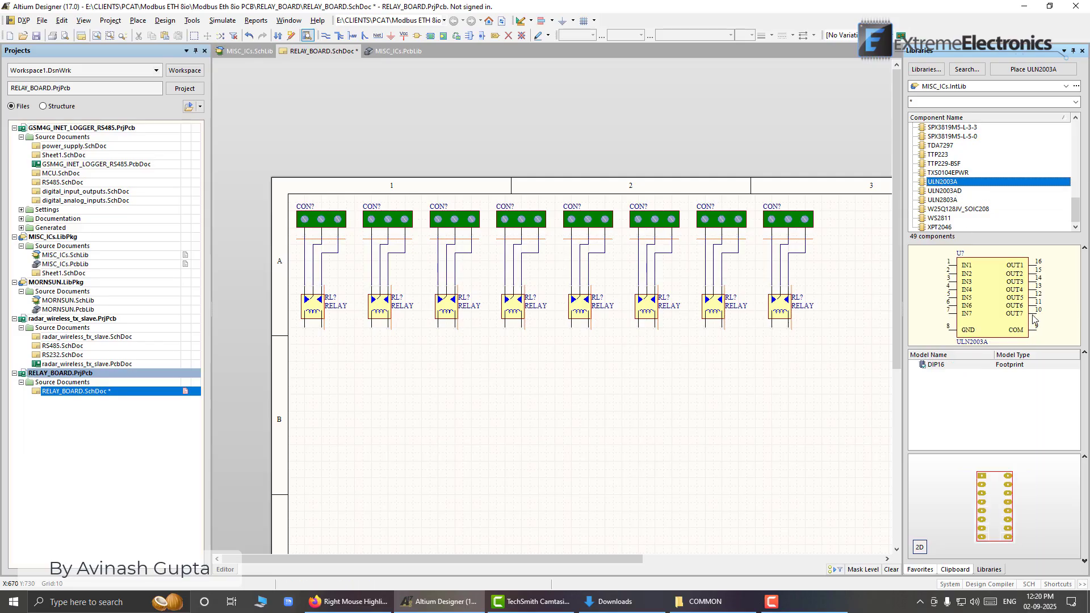
# - Place the ULN2803A driver IC from the library on the sheet below the row of relays
pyautogui.click(952, 201)
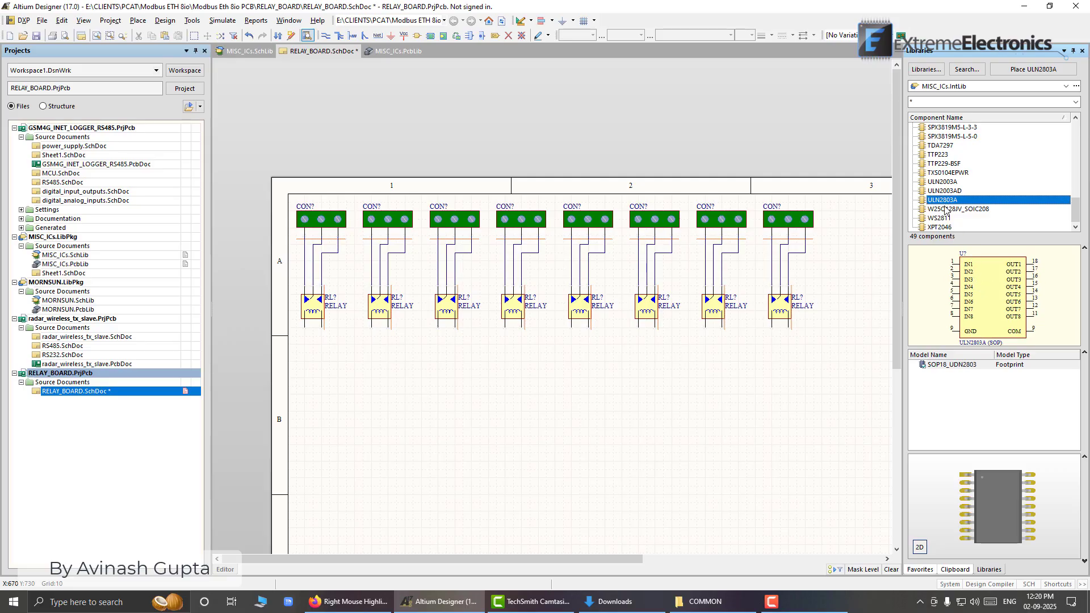
pyautogui.doubleClick(926, 203)
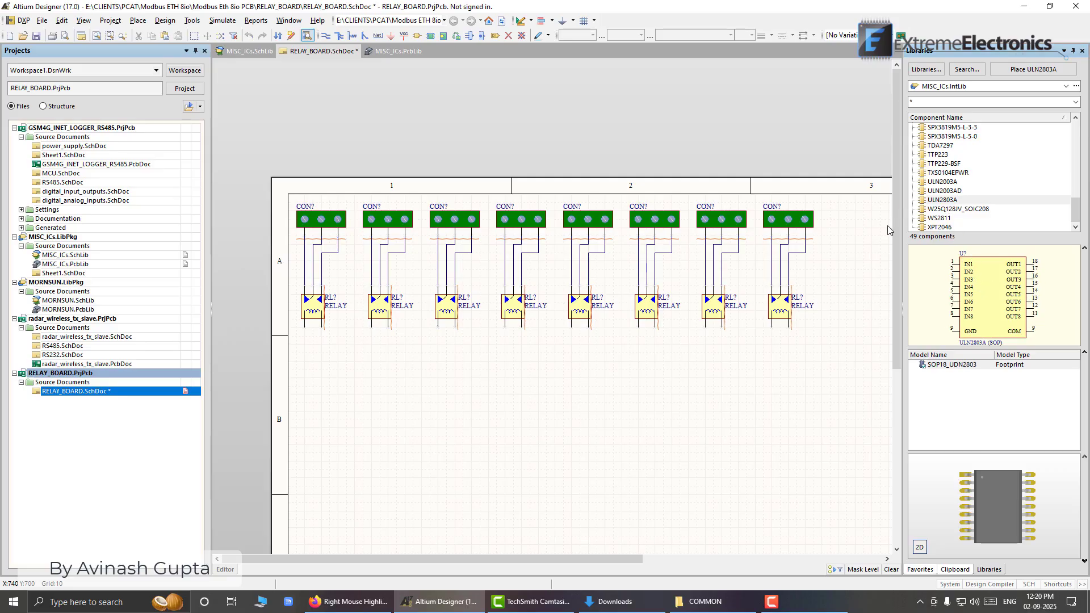
pyautogui.click(459, 381)
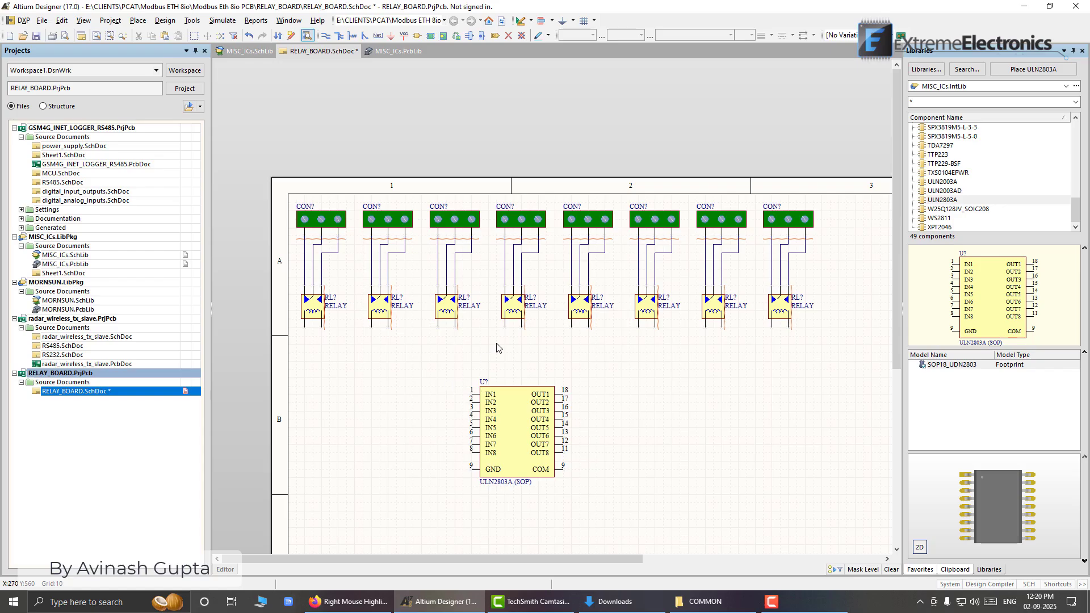
# - Try to rotate the ULN2803A by 90 degrees, and undo the change
pyautogui.click(521, 415)
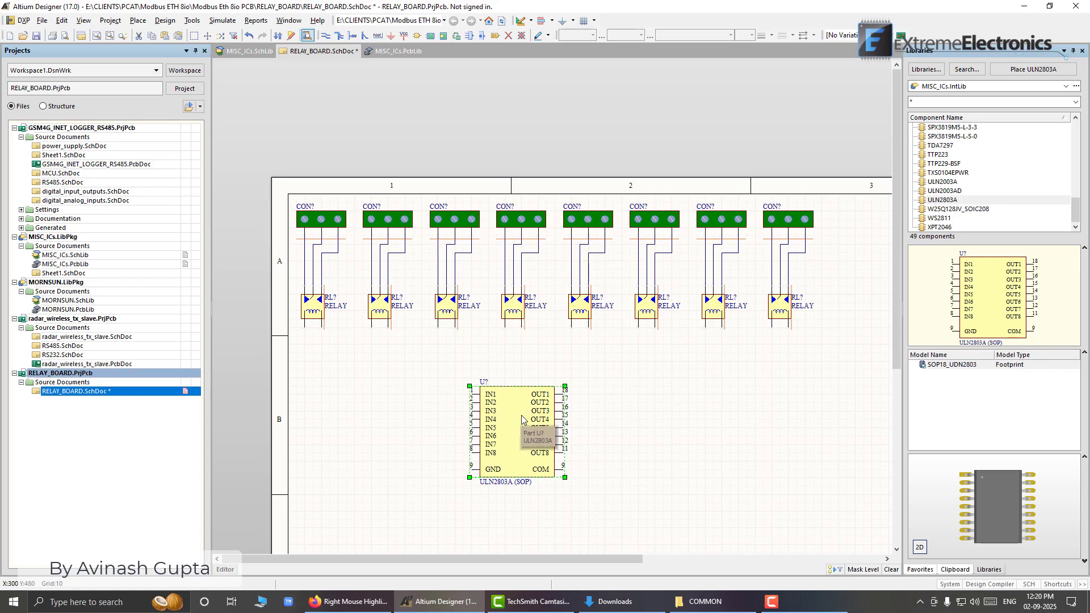
pyautogui.press('space')
pyautogui.moveTo(533, 323); pyautogui.dragTo(572, 447)
pyautogui.hotkey('ctrl', 'z')
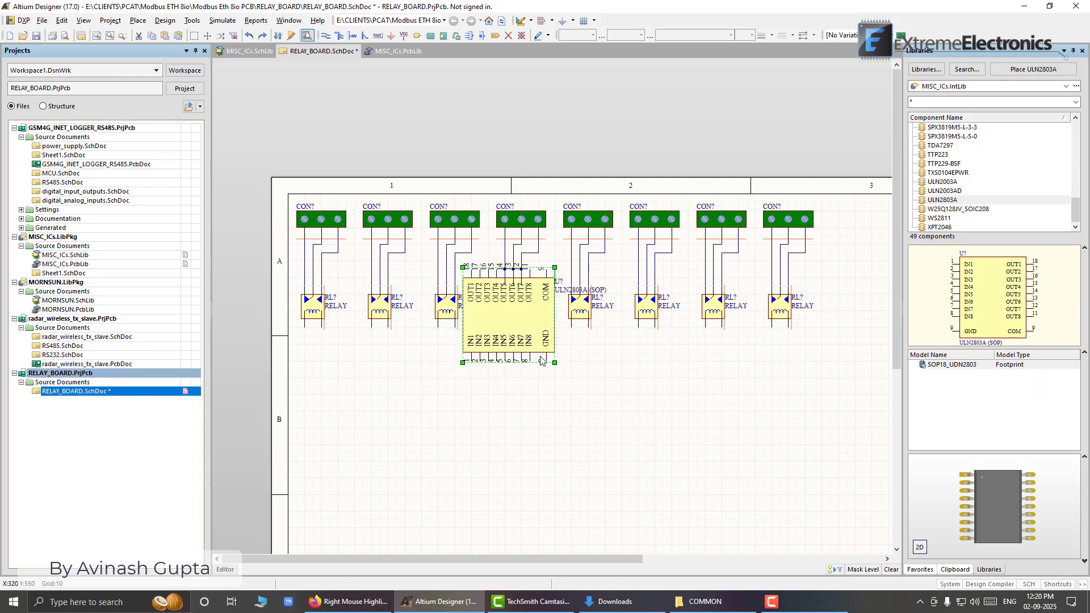
pyautogui.hotkey('ctrl', 'z')
# - Move the ULN2803A to the free area well below the relays and rotate it so its outputs face them
pyautogui.keyDown('ctrl'); pyautogui.scroll(-4, 628, 404); pyautogui.keyUp('ctrl')
pyautogui.moveTo(628, 403); pyautogui.dragTo(512, 313, button='right')
pyautogui.moveTo(366, 285); pyautogui.dragTo(517, 406)
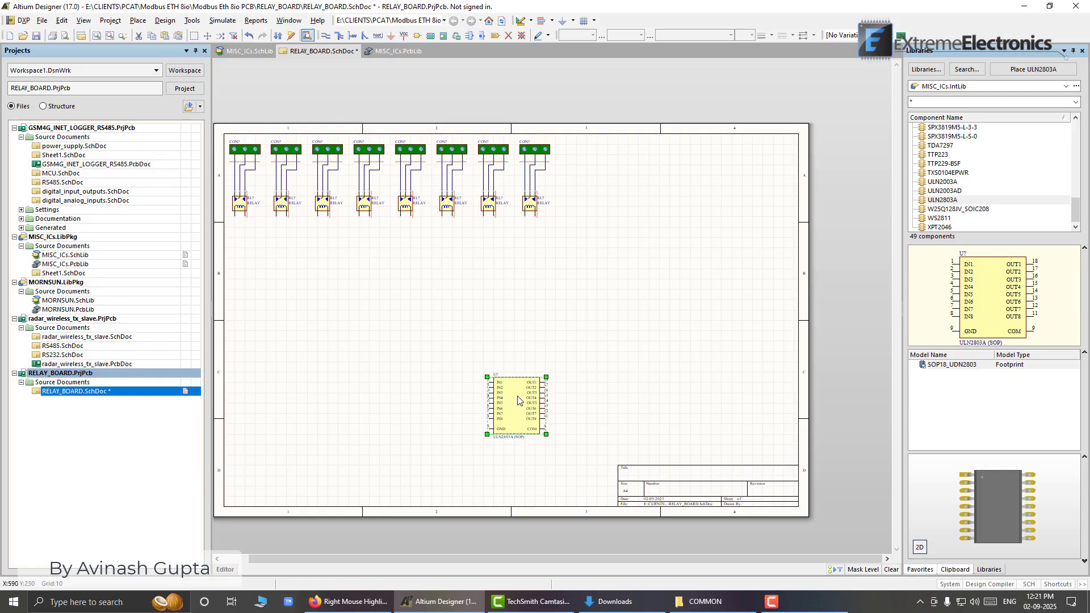
pyautogui.click(517, 402)
pyautogui.moveTo(503, 388); pyautogui.dragTo(531, 406, button='right')
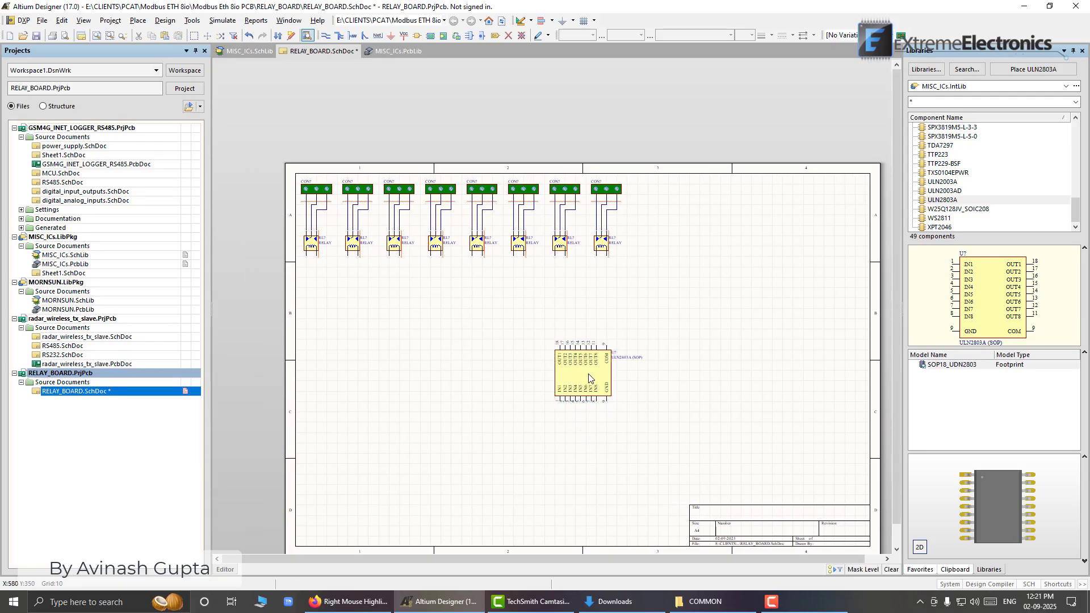
# - Position the ULN2803A below the first relay, with its OUT1 pin aligned under the relay's left coil pin
pyautogui.moveTo(589, 376); pyautogui.dragTo(400, 319)
pyautogui.keyDown('ctrl'); pyautogui.scroll(2, 417, 368); pyautogui.keyUp('ctrl')
pyautogui.moveTo(506, 375); pyautogui.dragTo(576, 433, button='right')
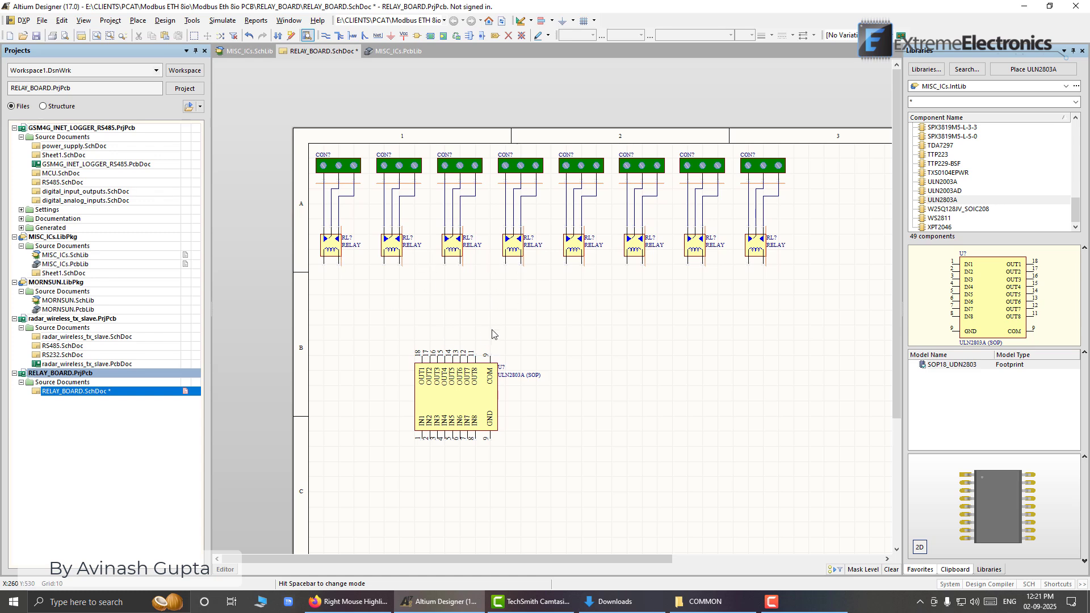
pyautogui.click(465, 396)
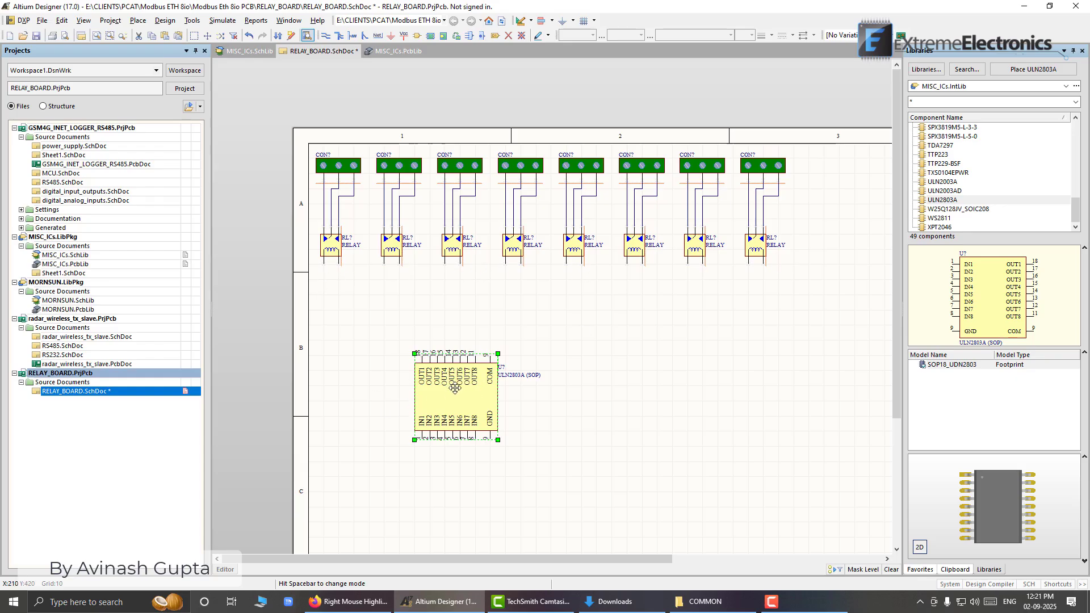
pyautogui.moveTo(462, 401); pyautogui.dragTo(366, 437)
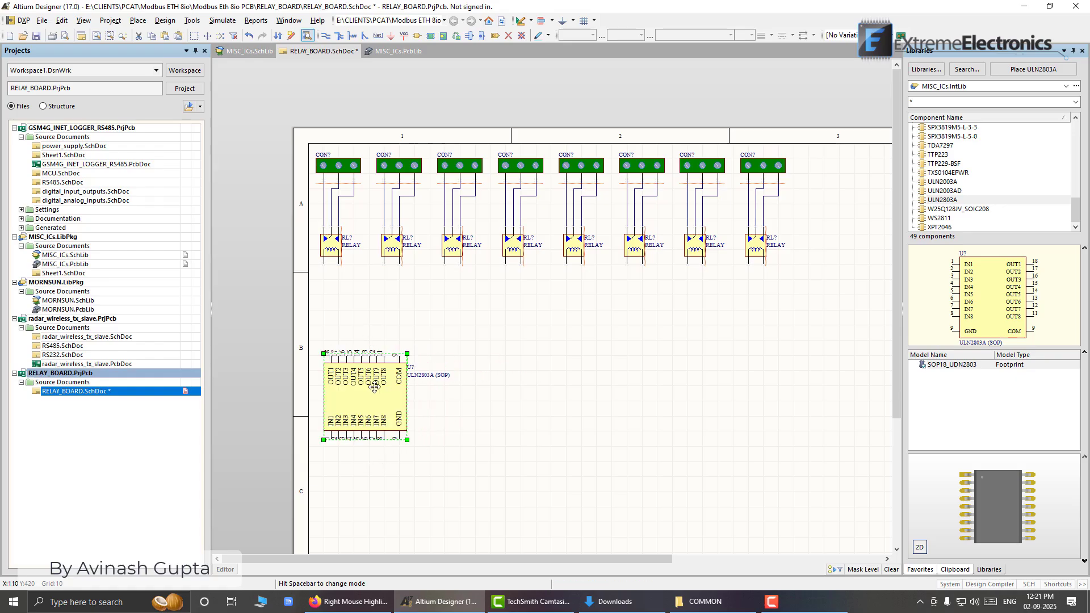
pyautogui.moveTo(374, 387); pyautogui.dragTo(366, 386)
pyautogui.click(364, 327)
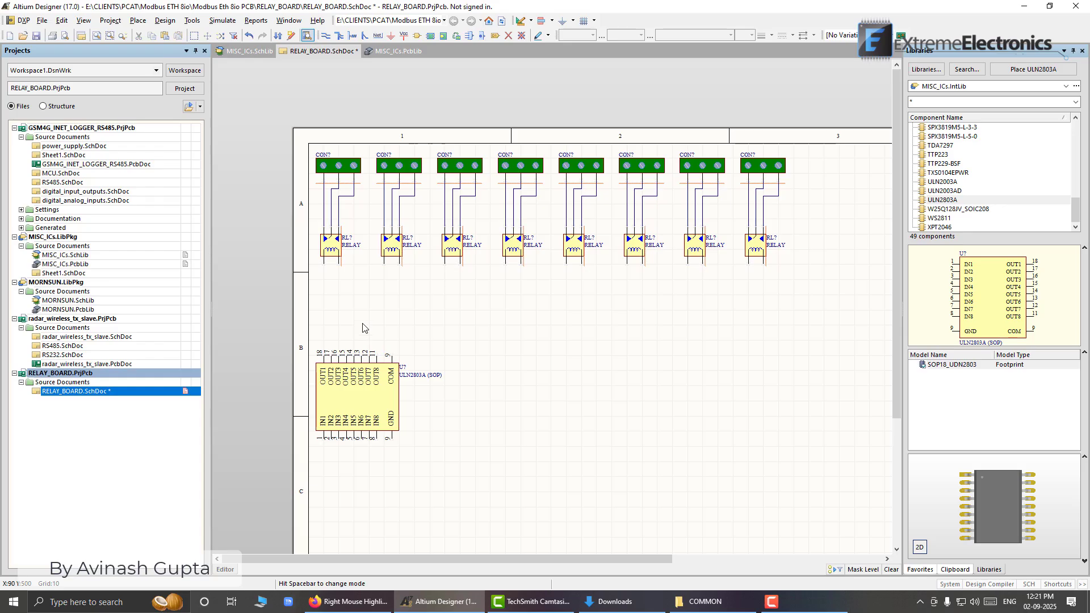
pyautogui.keyDown('ctrl'); pyautogui.scroll(2, 364, 318); pyautogui.keyUp('ctrl')
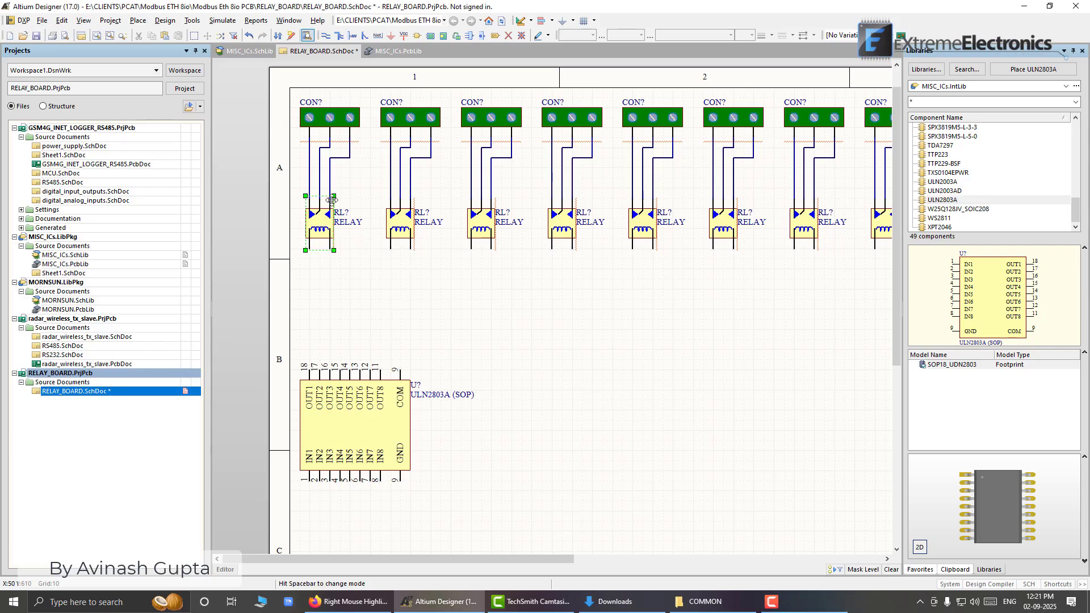
pyautogui.click(322, 221)
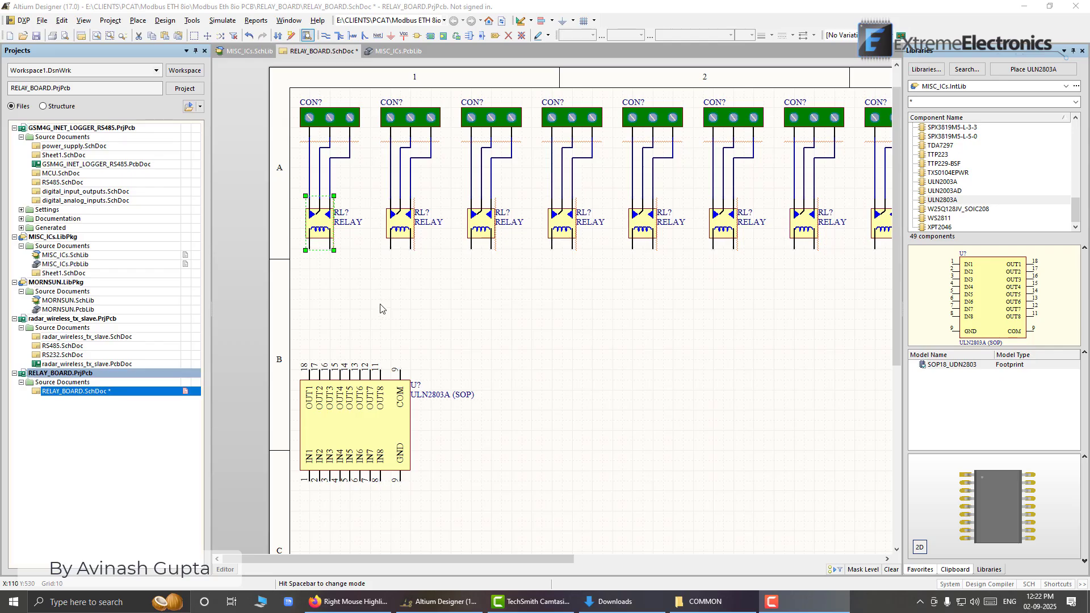
pyautogui.moveTo(656, 271); pyautogui.dragTo(501, 281, button='right')
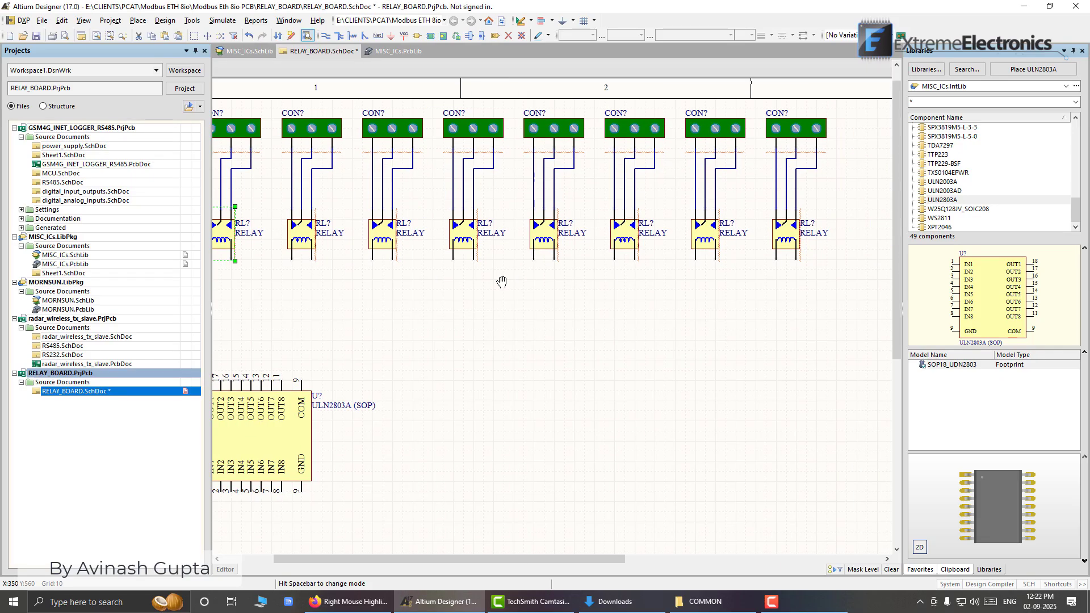
pyautogui.moveTo(574, 299); pyautogui.dragTo(604, 320, button='right')
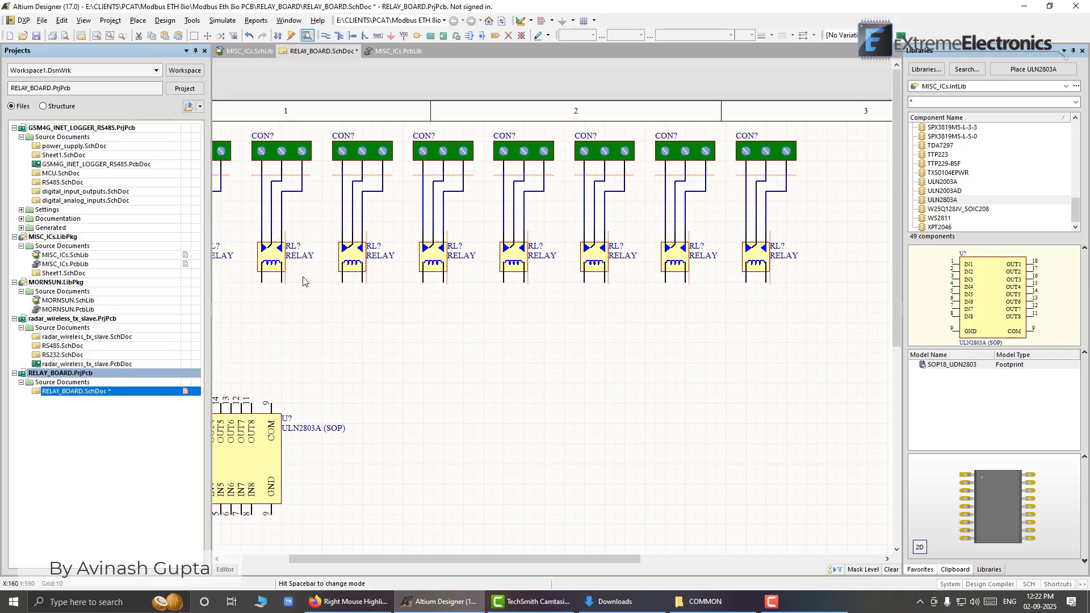
pyautogui.moveTo(444, 337); pyautogui.dragTo(507, 345, button='right')
pyautogui.click(420, 317)
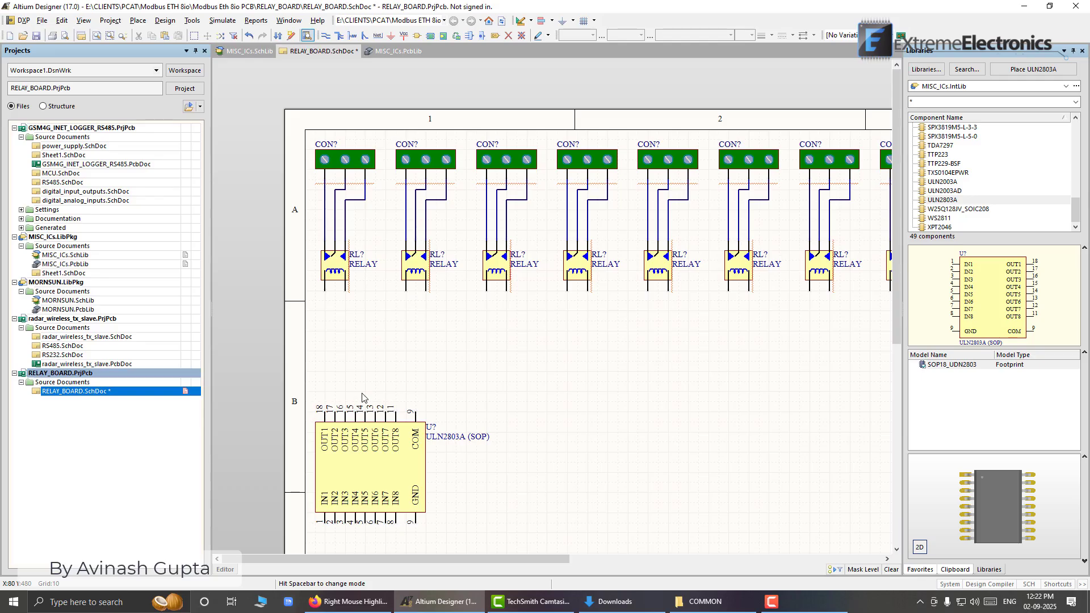
# - Wire the ULN2803A's OUT1 and OUT2 pins to the left coil pins of the first and second relays
pyautogui.press('p')
pyautogui.press('w')
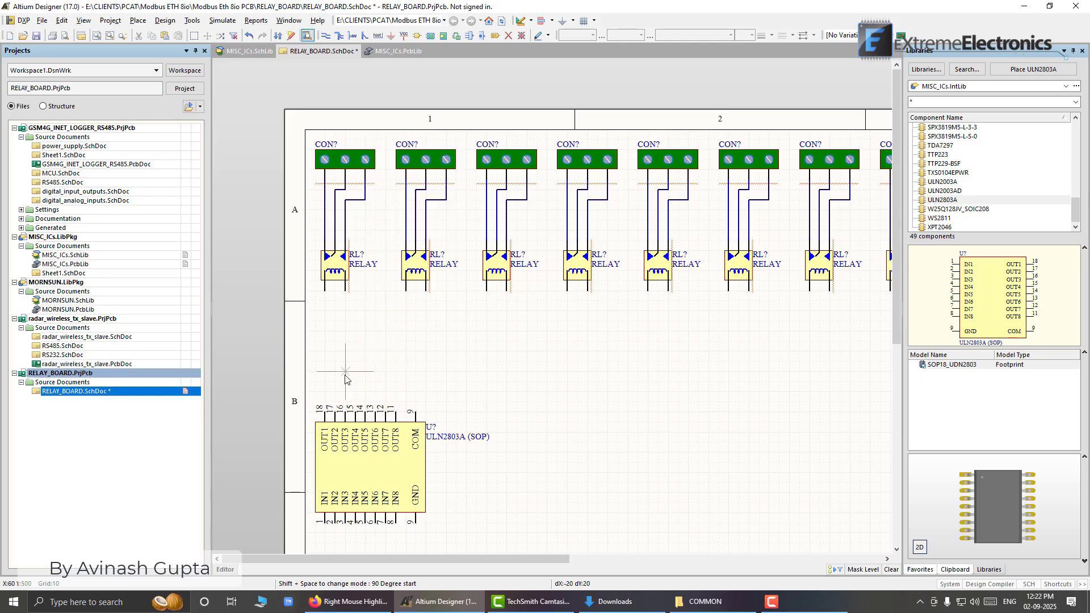
pyautogui.click(326, 413)
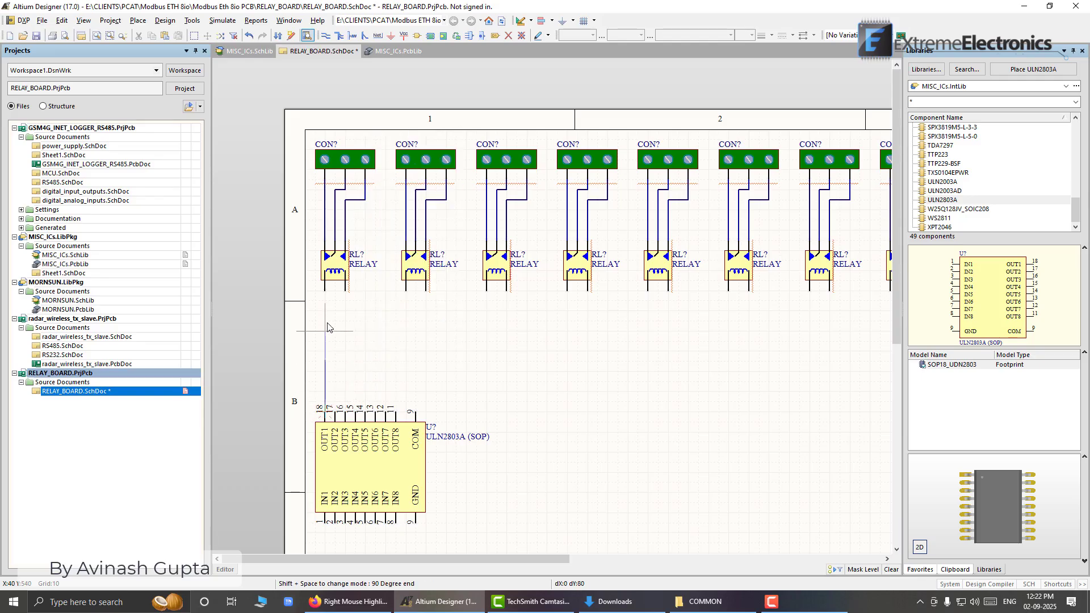
pyautogui.click(325, 290)
pyautogui.rightClick(379, 294)
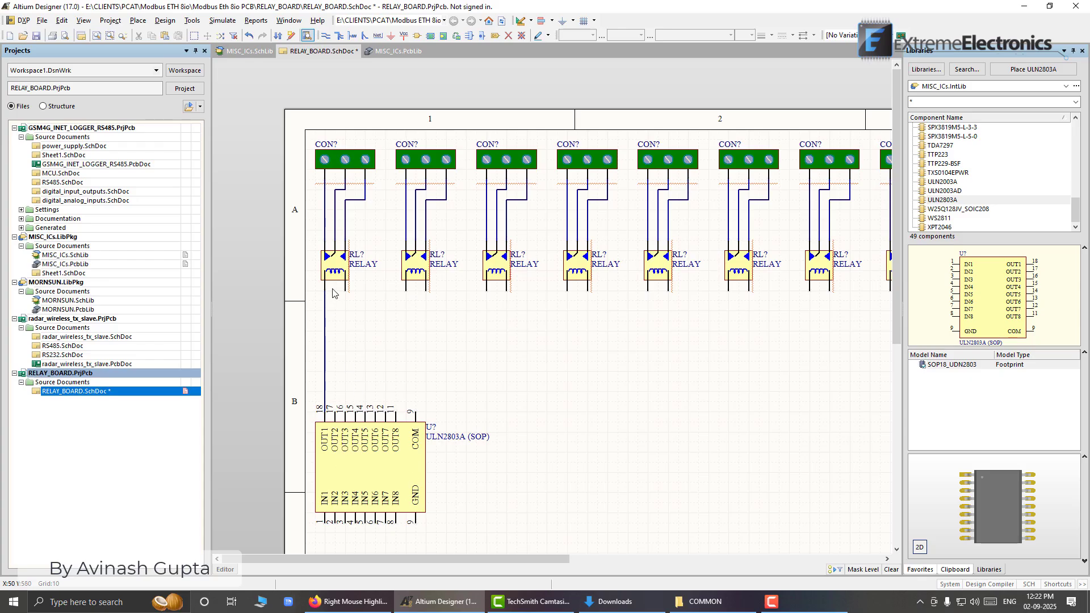
pyautogui.press('p')
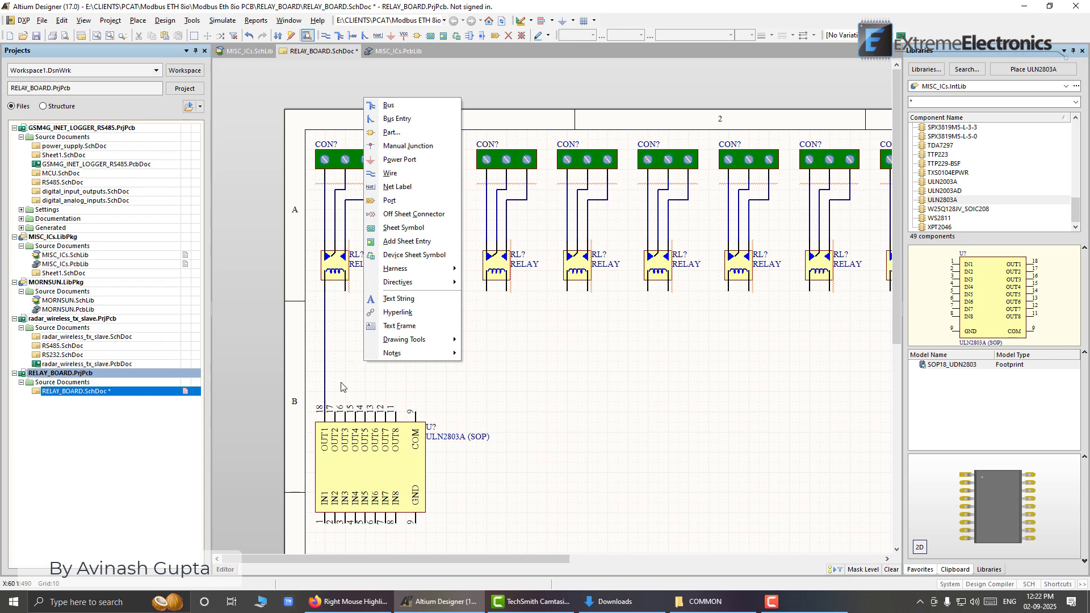
pyautogui.press('w')
pyautogui.click(335, 416)
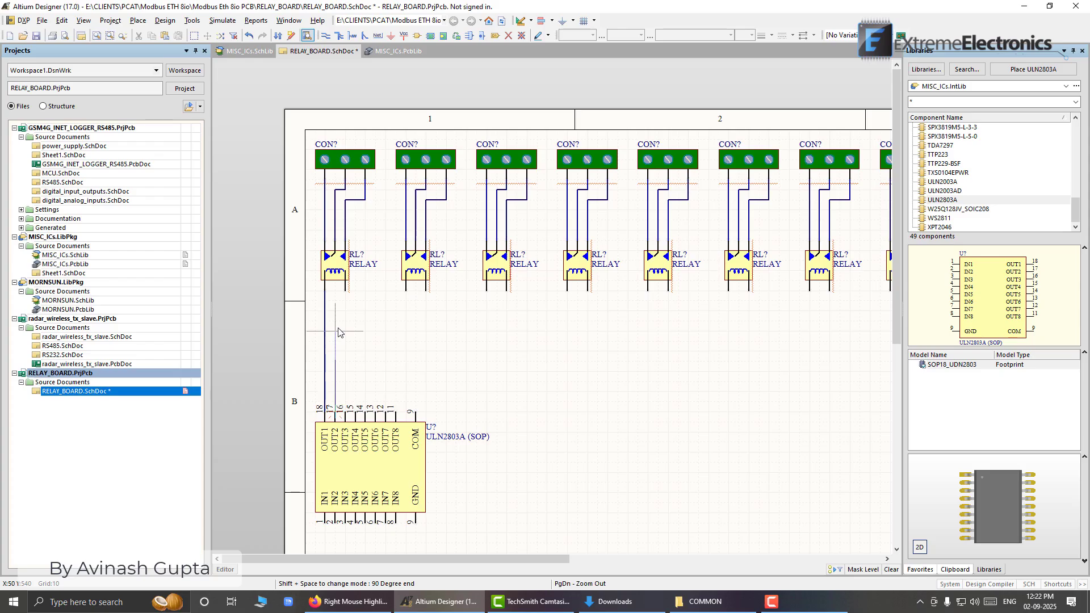
pyautogui.click(336, 331)
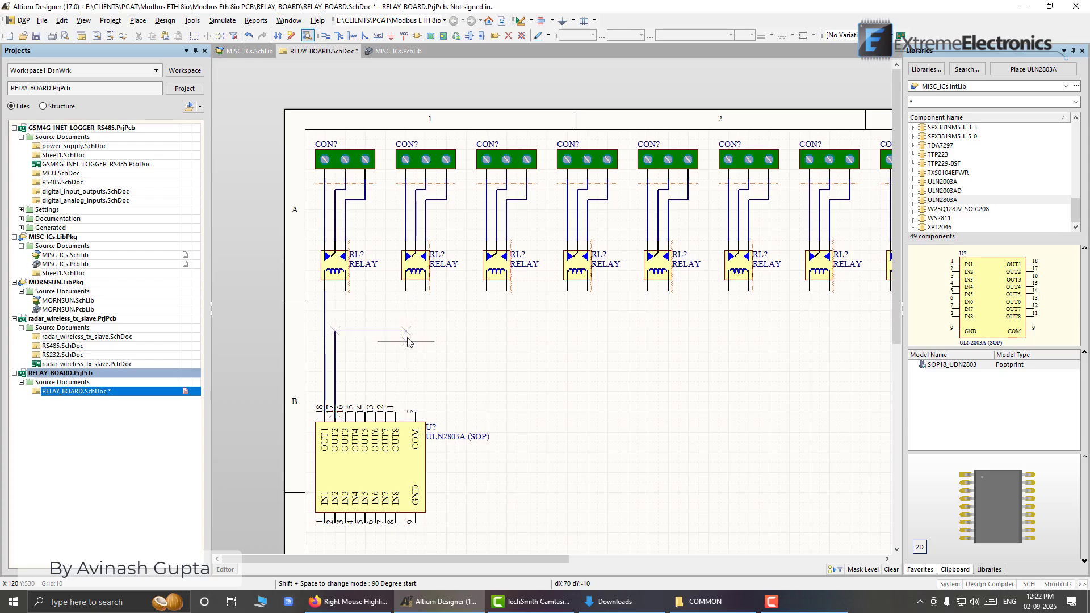
pyautogui.click(406, 291)
# - Wire the OUT3 and OUT4 pins to the left coil pins of the third and fourth relays, keeping the runs parallel
pyautogui.click(345, 412)
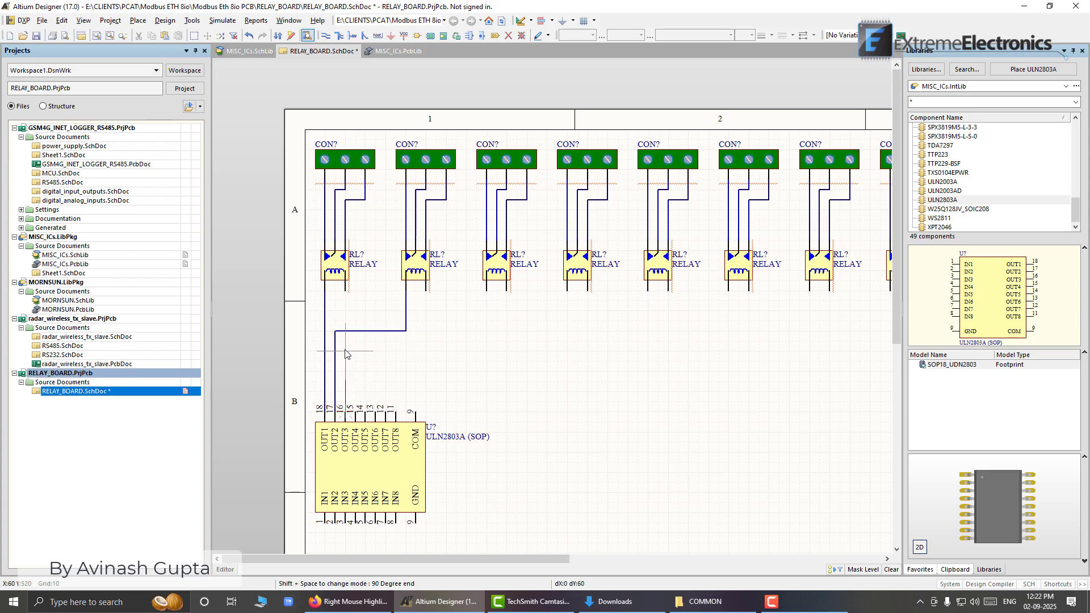
pyautogui.click(345, 342)
pyautogui.click(487, 290)
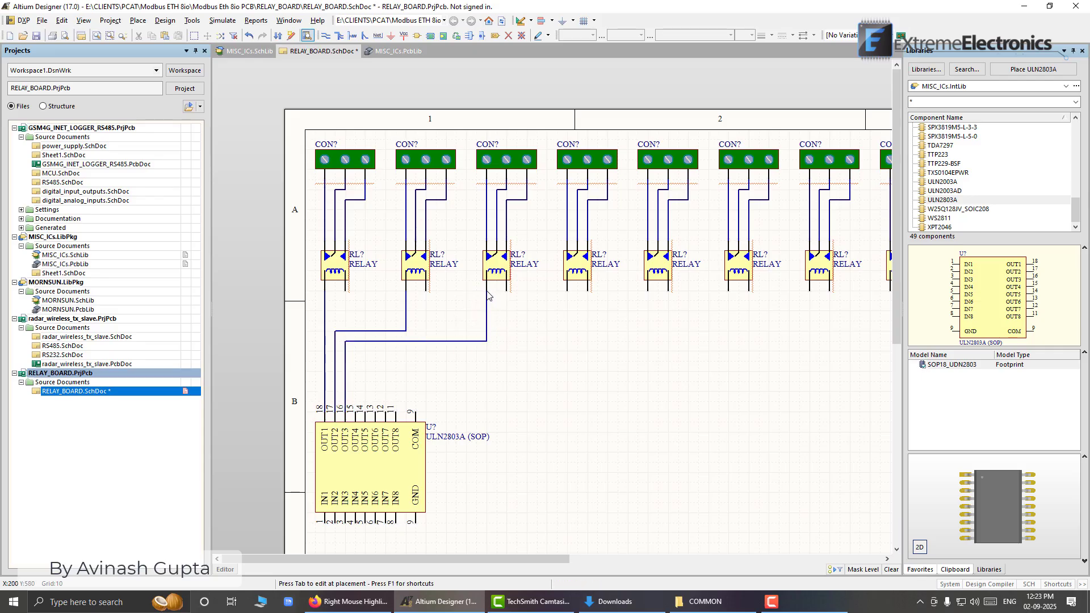
pyautogui.click(356, 411)
pyautogui.click(355, 351)
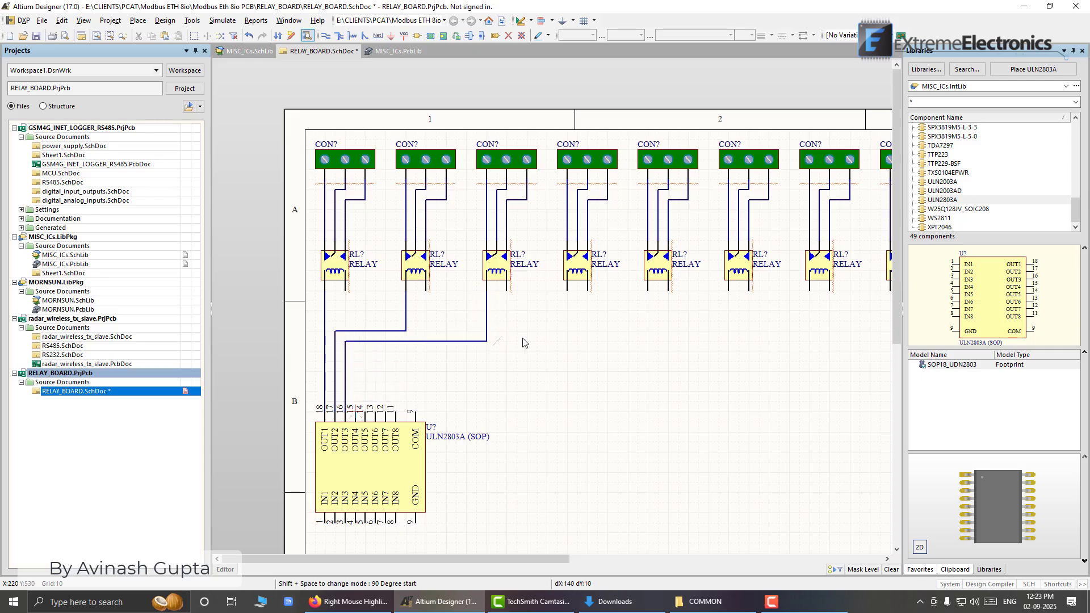
pyautogui.click(568, 291)
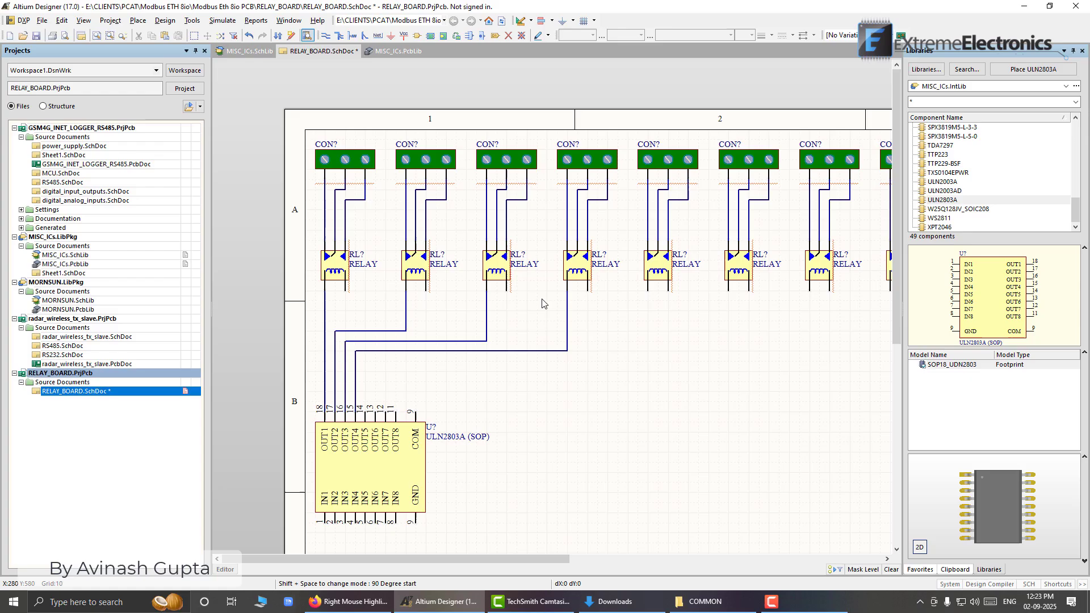
# - Wire the OUT5 and OUT6 pins to the left coil pins of the fifth and sixth relays
pyautogui.click(365, 411)
pyautogui.click(366, 361)
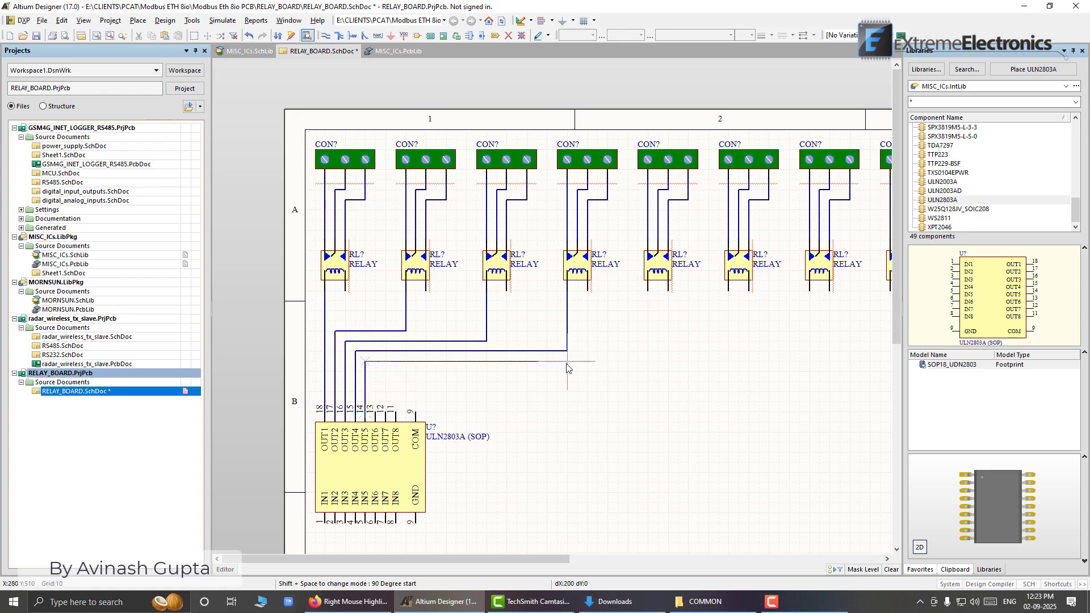
pyautogui.click(648, 292)
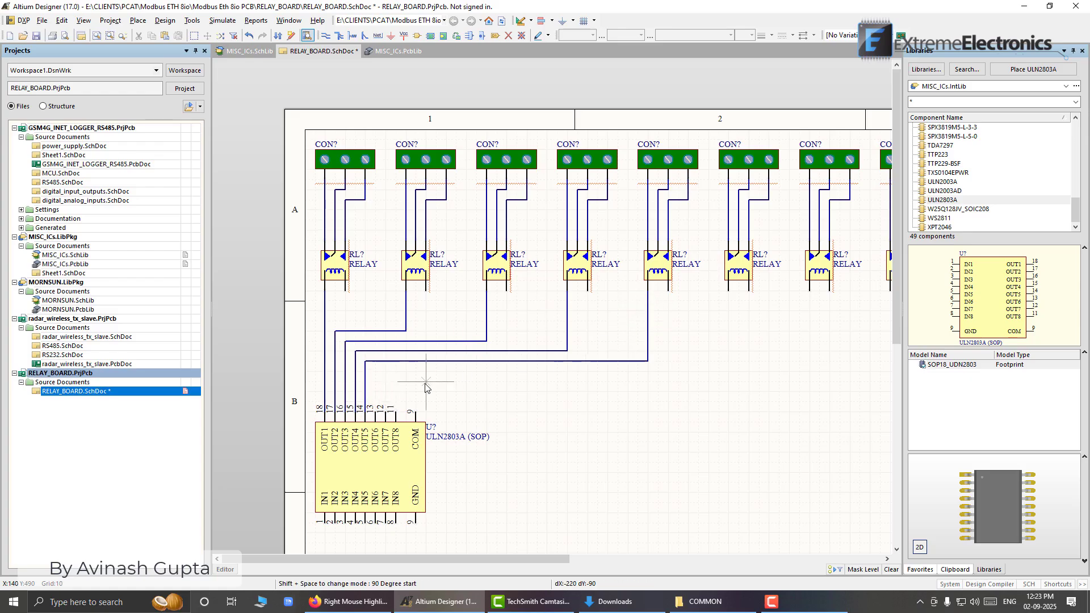
pyautogui.click(375, 412)
pyautogui.click(375, 372)
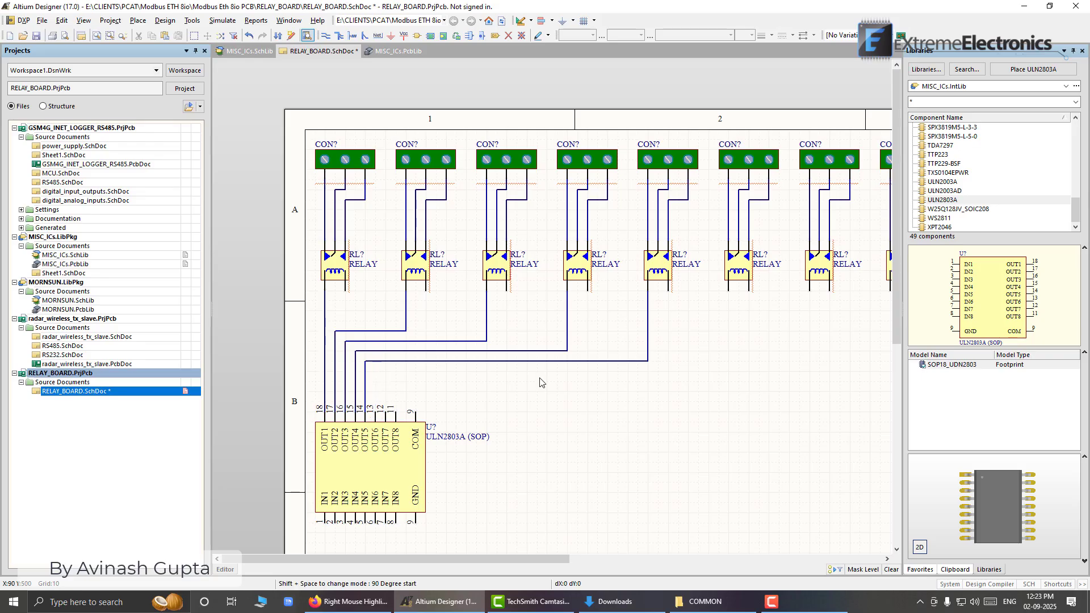
pyautogui.click(728, 293)
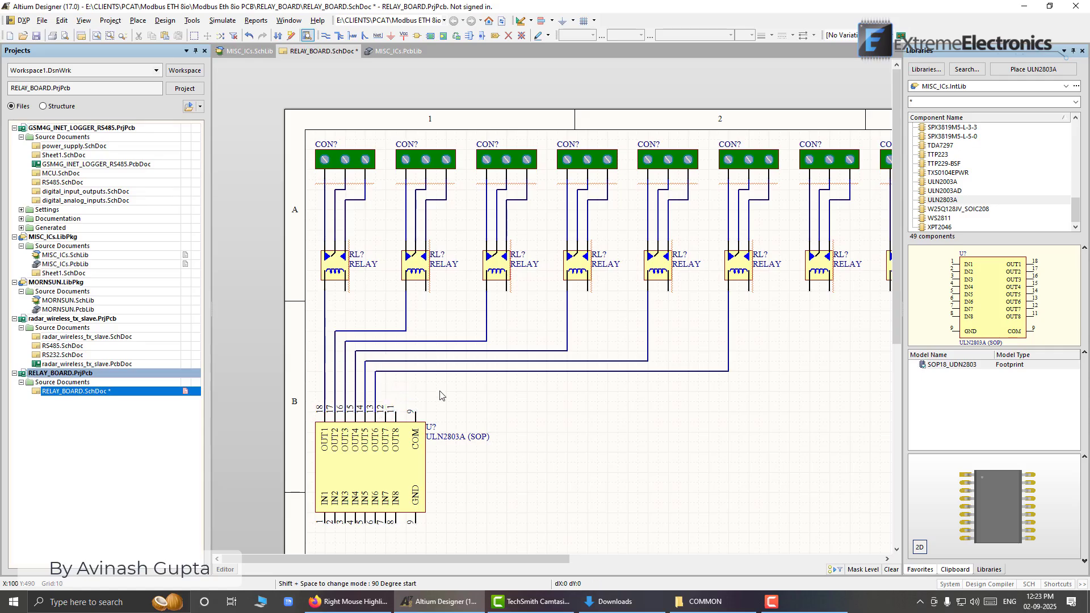
# - Wire the OUT7 and OUT8 pins to the left coil pins of the seventh and eighth relays
pyautogui.click(386, 384)
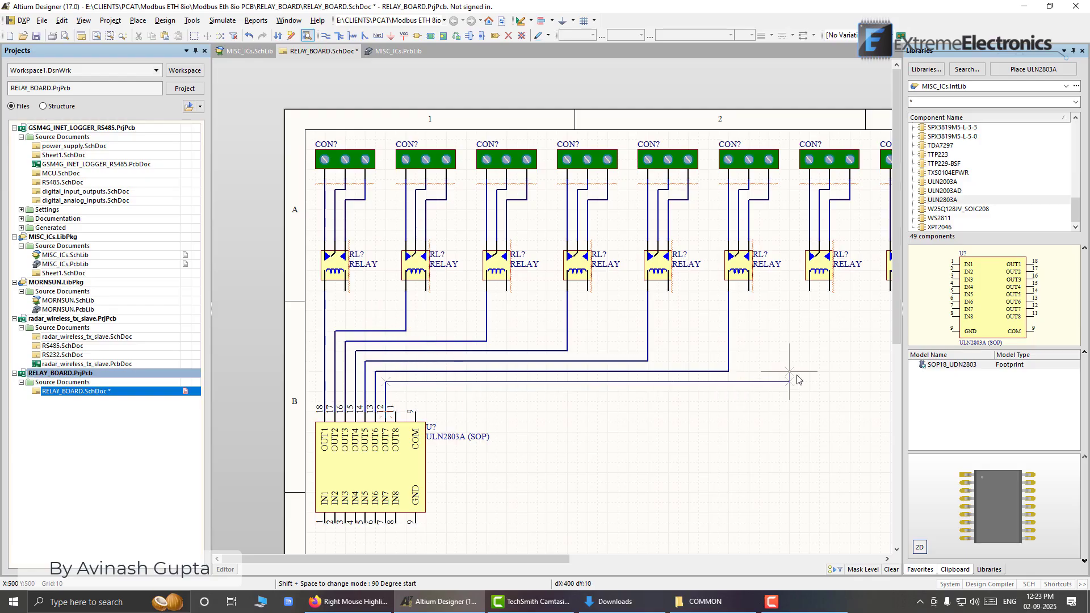
pyautogui.click(809, 295)
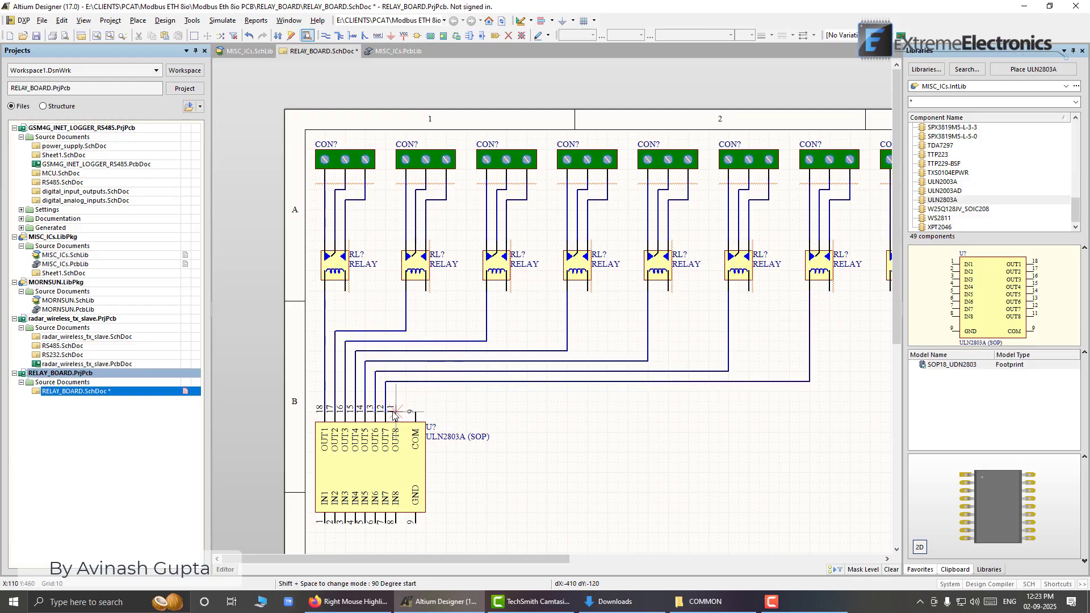
pyautogui.rightClick(427, 396)
pyautogui.click(396, 392)
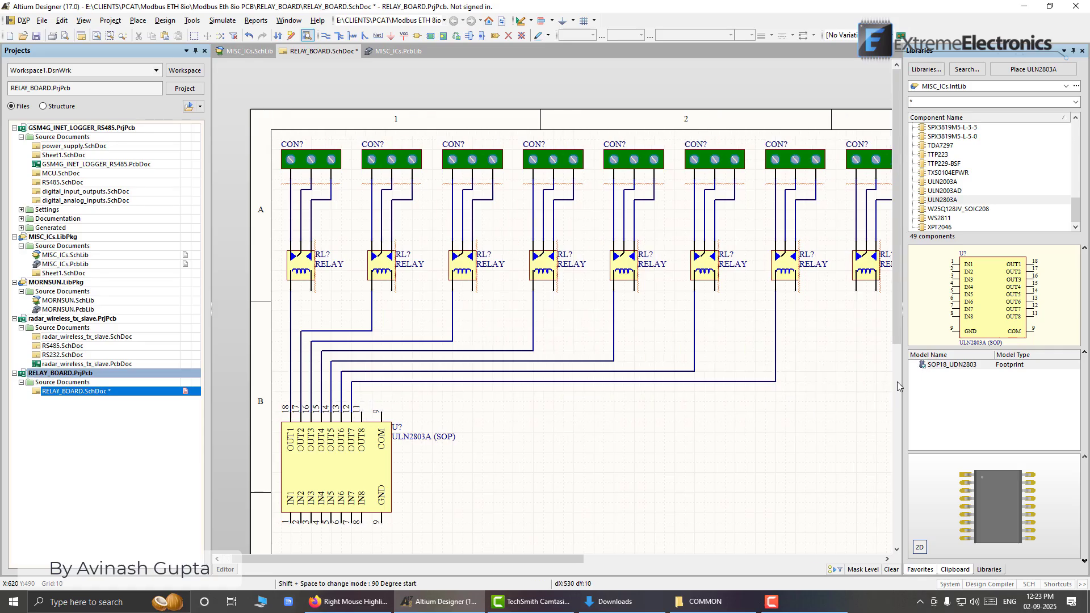
pyautogui.click(805, 294)
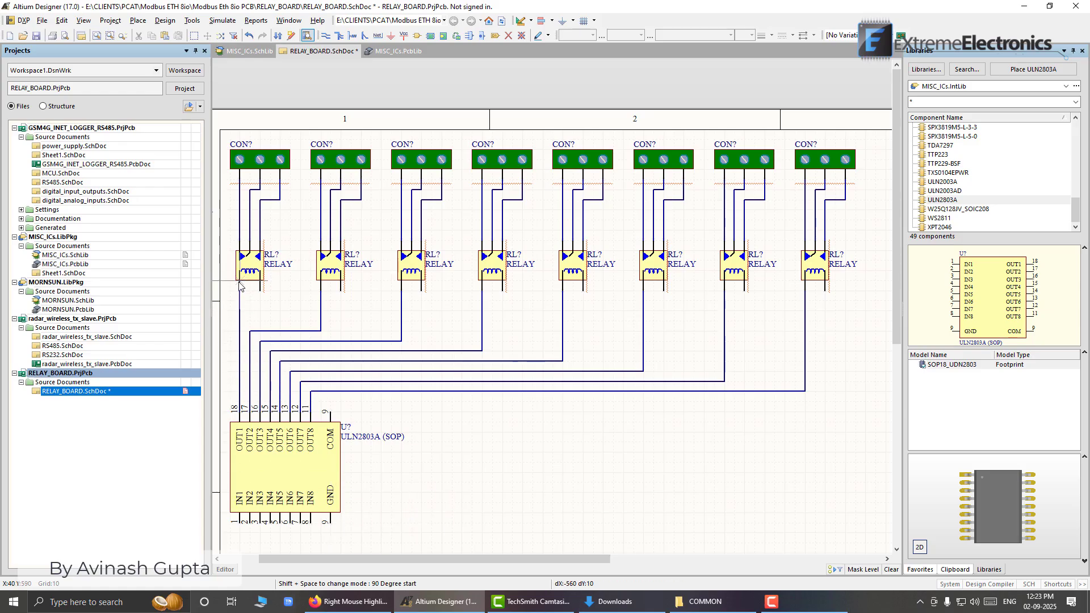
pyautogui.rightClick(260, 292)
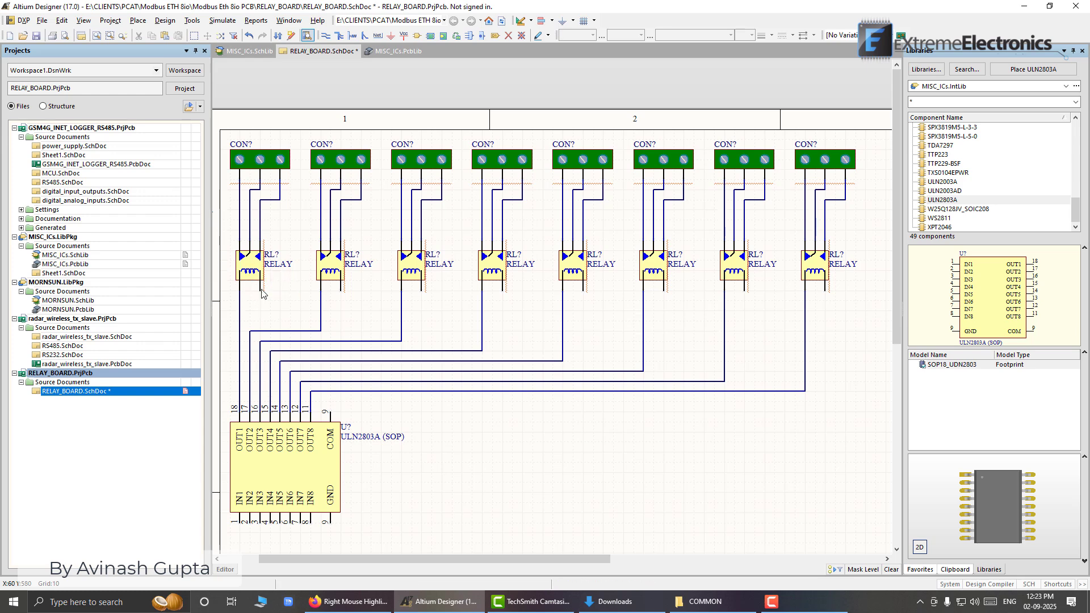
# - Wire a common horizontal line from the first relay's right coil pin across to the eighth relay's right coil pin
pyautogui.hotkey('ctrl', 'w')
pyautogui.rightClick(261, 301)
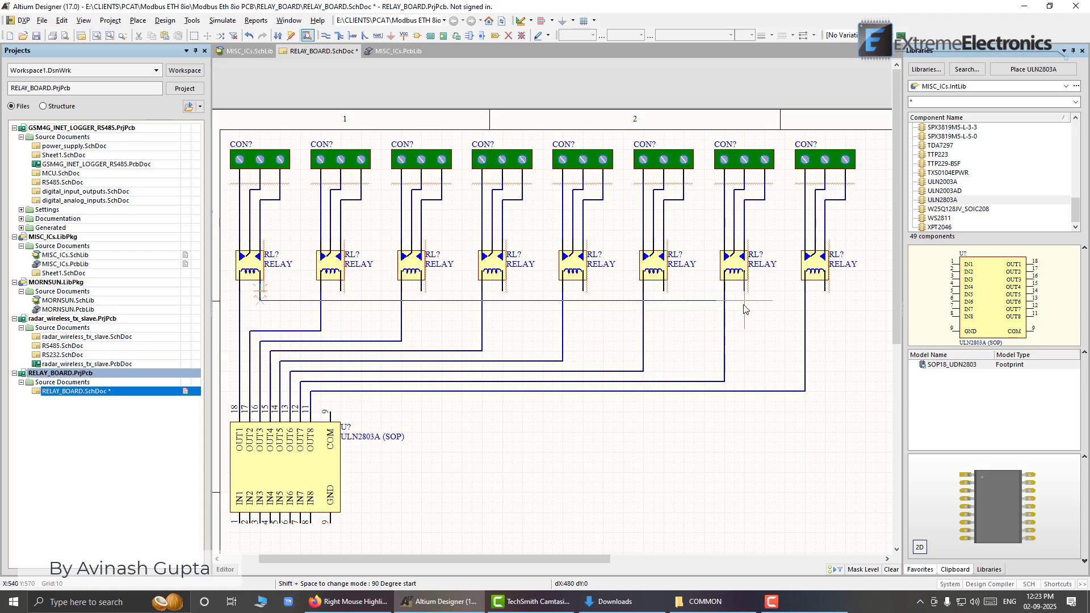
pyautogui.click(825, 300)
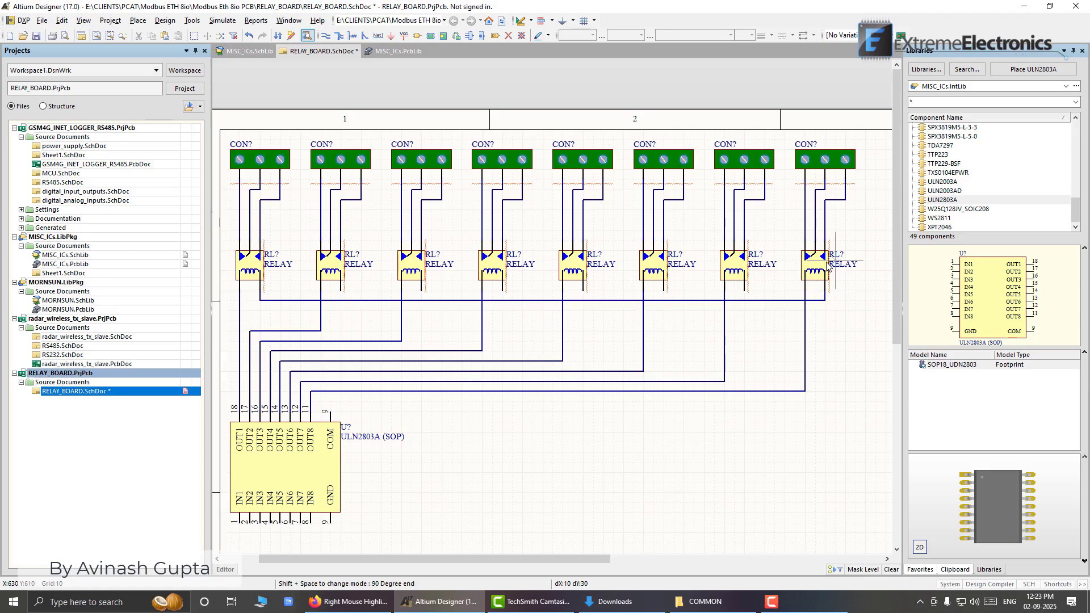
# - Connect the right coil pins of the second to seventh relays down to the common coil line and save the schematic
pyautogui.click(743, 301)
pyautogui.click(663, 292)
pyautogui.click(662, 301)
pyautogui.click(583, 292)
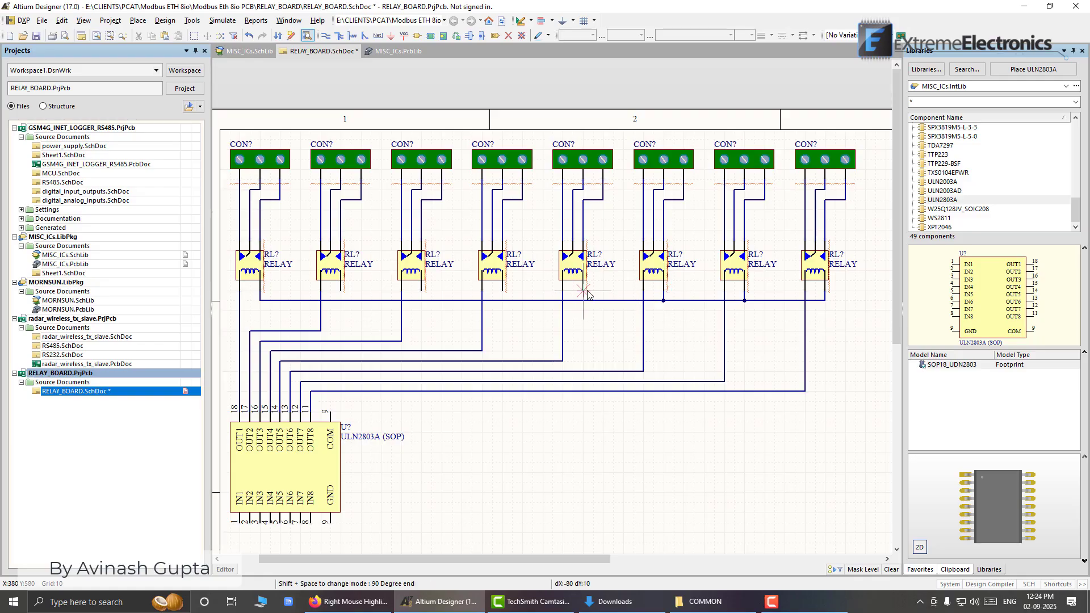
pyautogui.click(583, 300)
pyautogui.click(502, 292)
pyautogui.click(502, 299)
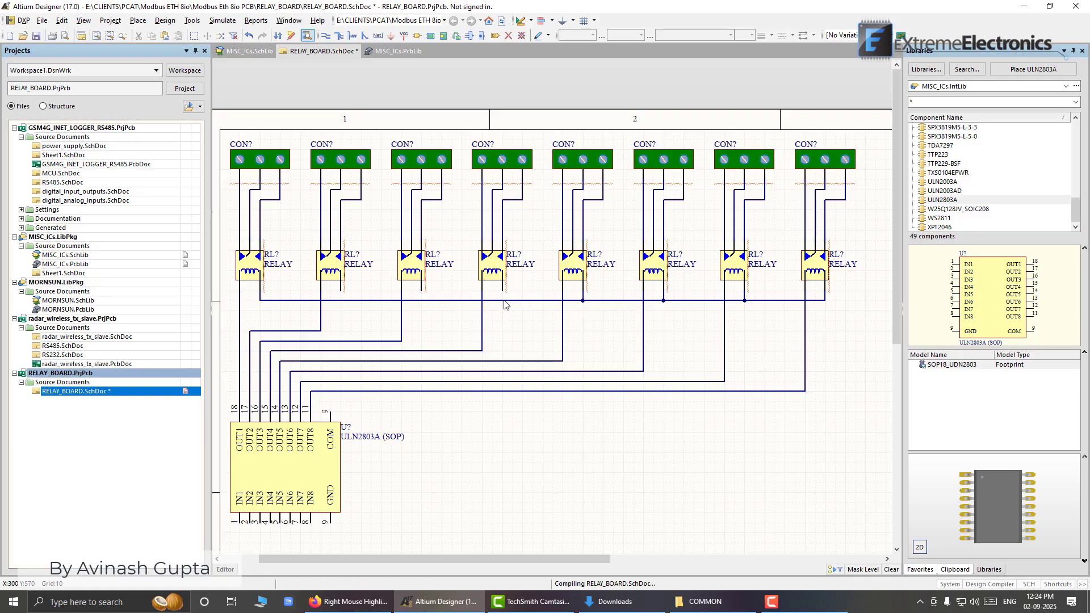
pyautogui.click(422, 291)
pyautogui.click(422, 300)
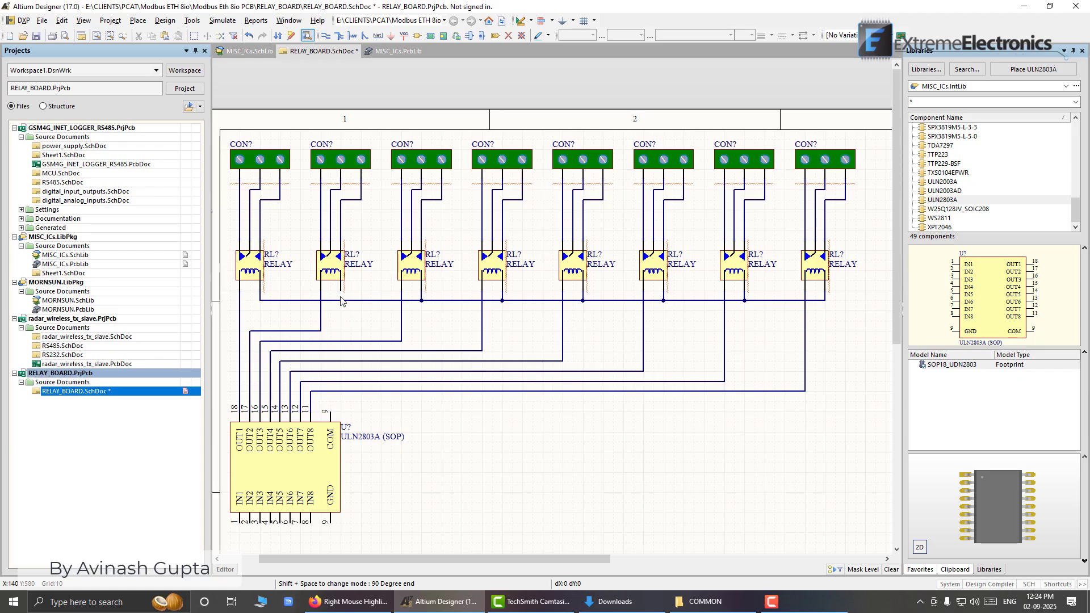
pyautogui.click(340, 300)
pyautogui.hotkey('ctrl', 's')
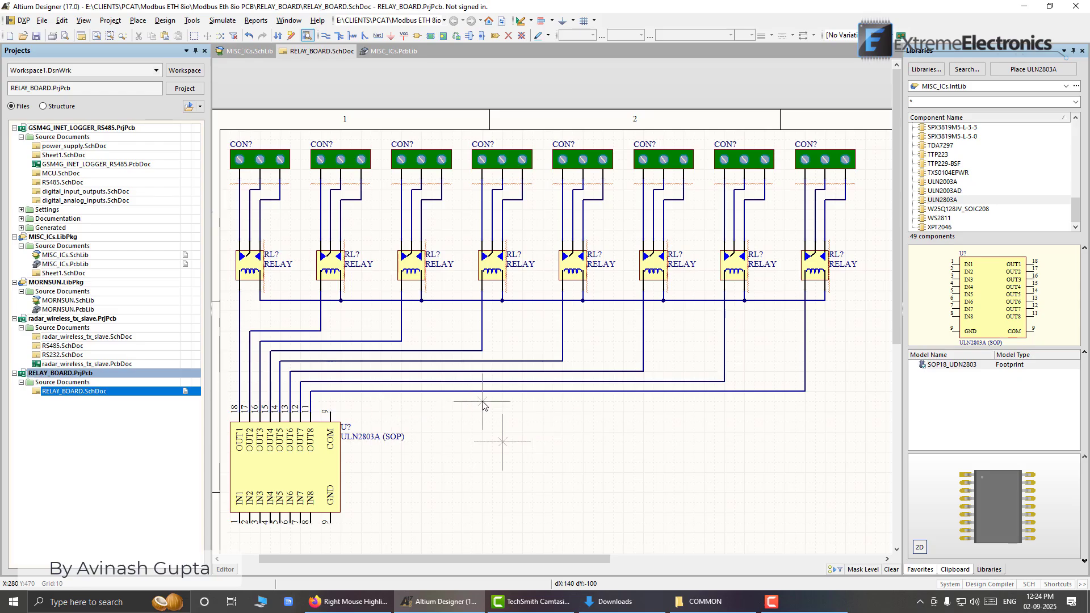
pyautogui.press('Escape')
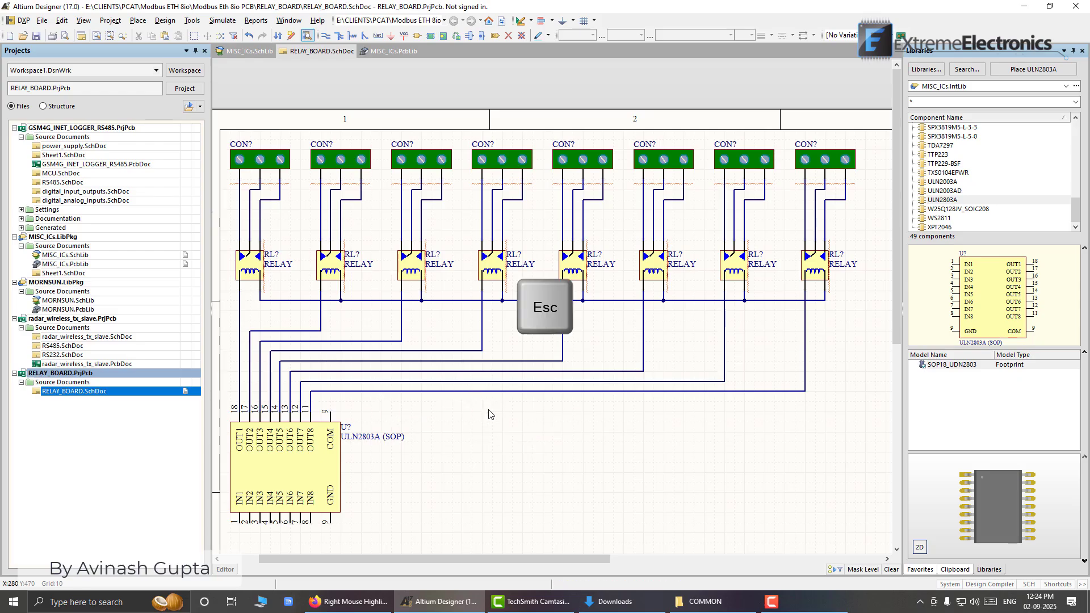
# - Place one GND power port directly below the ULN2803A's GND pin, leaving room for a short wire
pyautogui.moveTo(486, 436); pyautogui.dragTo(552, 427, button='right')
pyautogui.moveTo(552, 427); pyautogui.dragTo(533, 426, button='right')
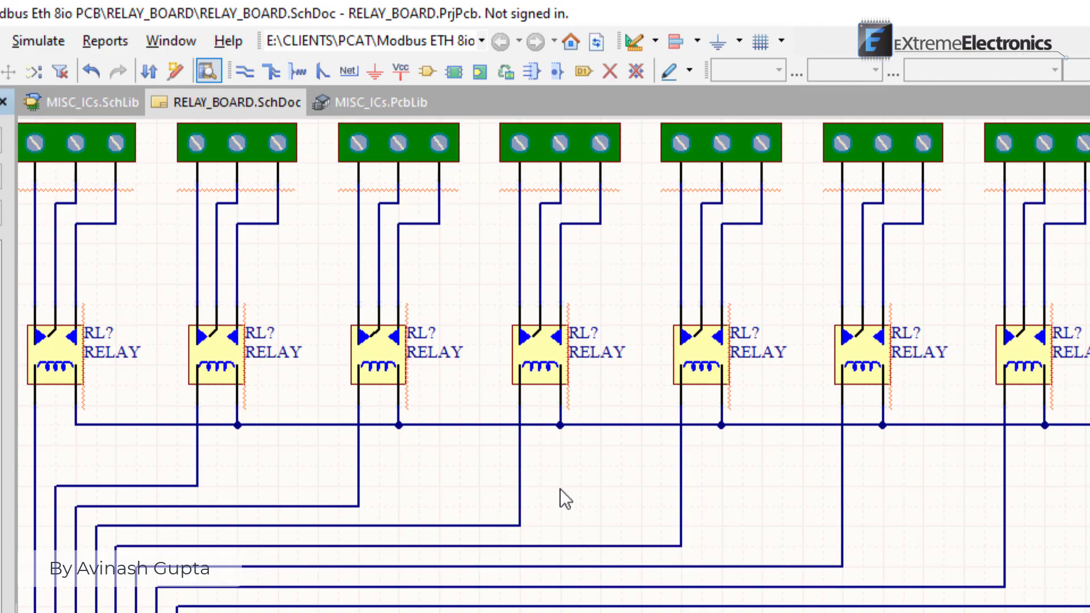
pyautogui.click(375, 71)
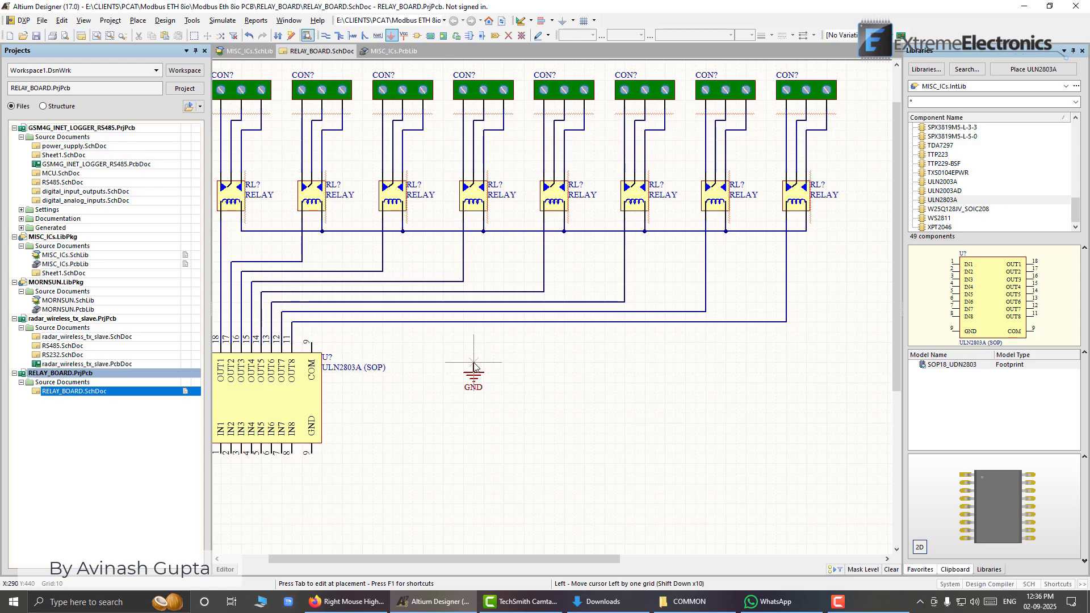
pyautogui.click(311, 483)
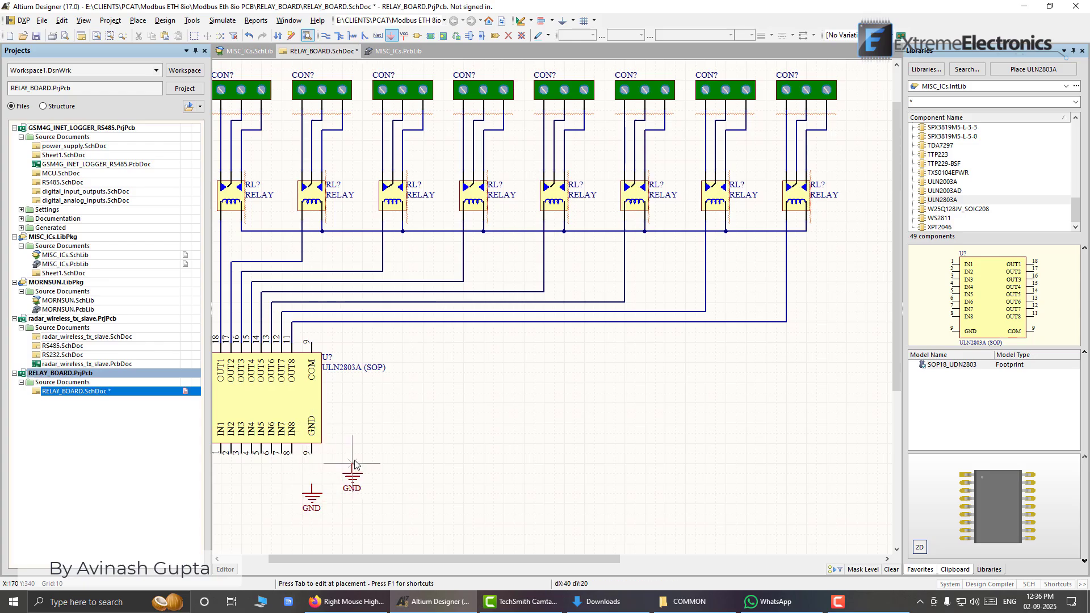
pyautogui.rightClick(396, 446)
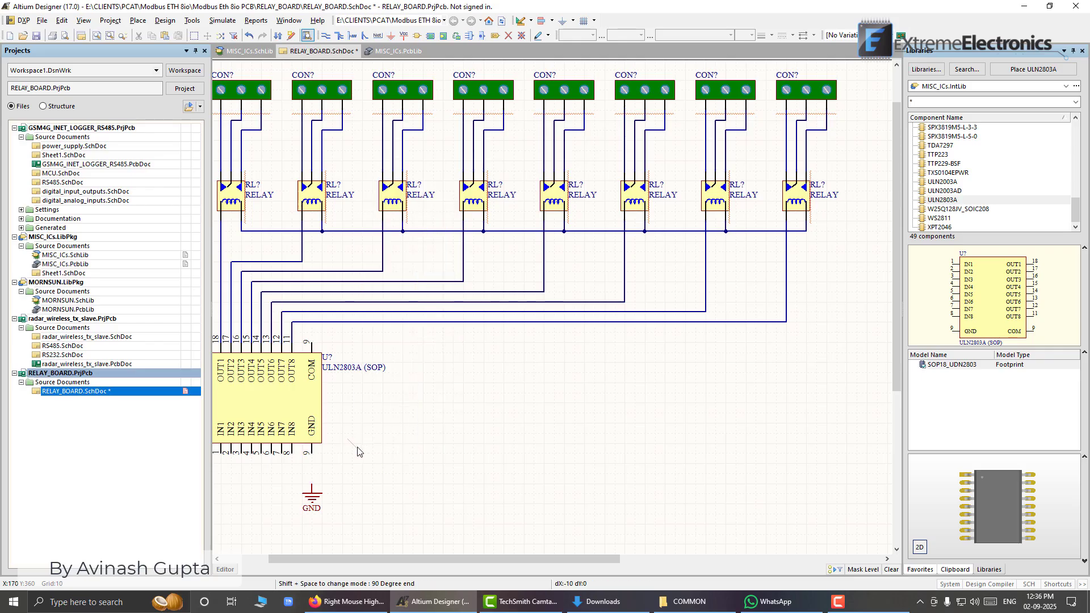
# - Wire the ULN2803A's GND pin to the GND power port and save the schematic
pyautogui.press('p')
pyautogui.press('w')
pyautogui.click(312, 454)
pyautogui.click(312, 485)
pyautogui.rightClick(387, 420)
pyautogui.hotkey('ctrl', 's')
# - Place a VCC power port to the right of the eighth relay's terminal, level with the terminal row
pyautogui.keyDown('ctrl'); pyautogui.scroll(-2, 388, 423); pyautogui.keyUp('ctrl')
pyautogui.keyDown('ctrl'); pyautogui.scroll(5, 477, 309); pyautogui.keyUp('ctrl')
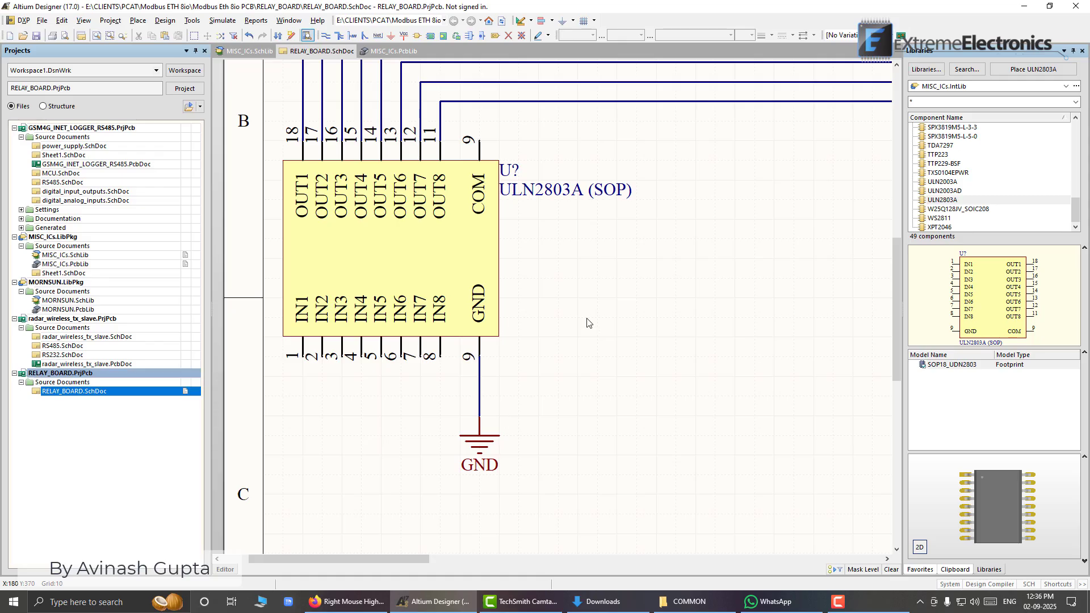
pyautogui.keyDown('ctrl'); pyautogui.scroll(-1, 587, 319); pyautogui.keyUp('ctrl')
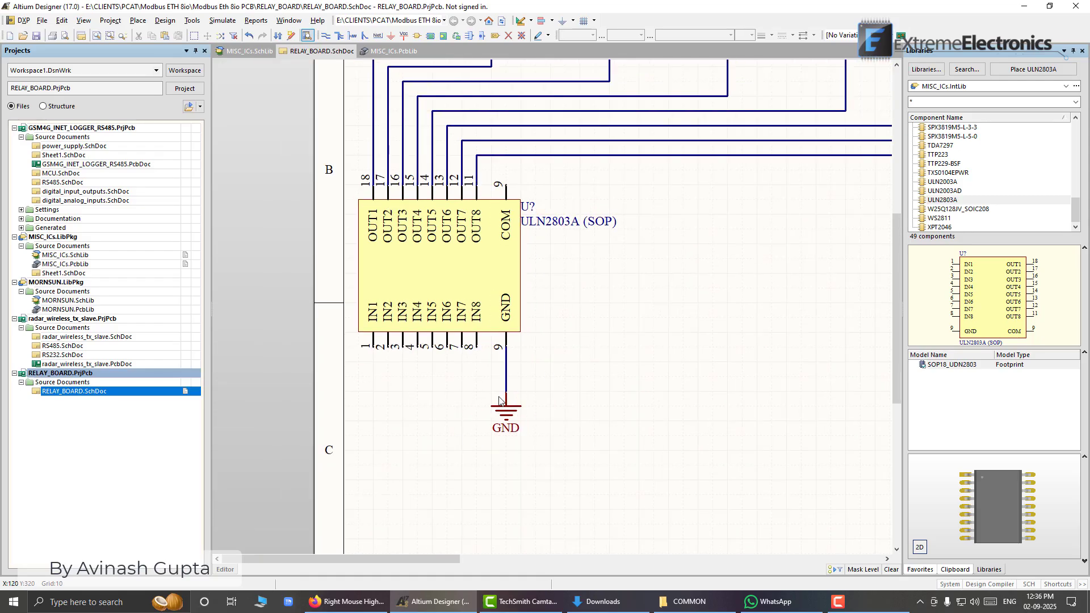
pyautogui.keyDown('ctrl'); pyautogui.scroll(-1, 575, 329); pyautogui.keyUp('ctrl')
pyautogui.moveTo(617, 320); pyautogui.dragTo(546, 349, button='right')
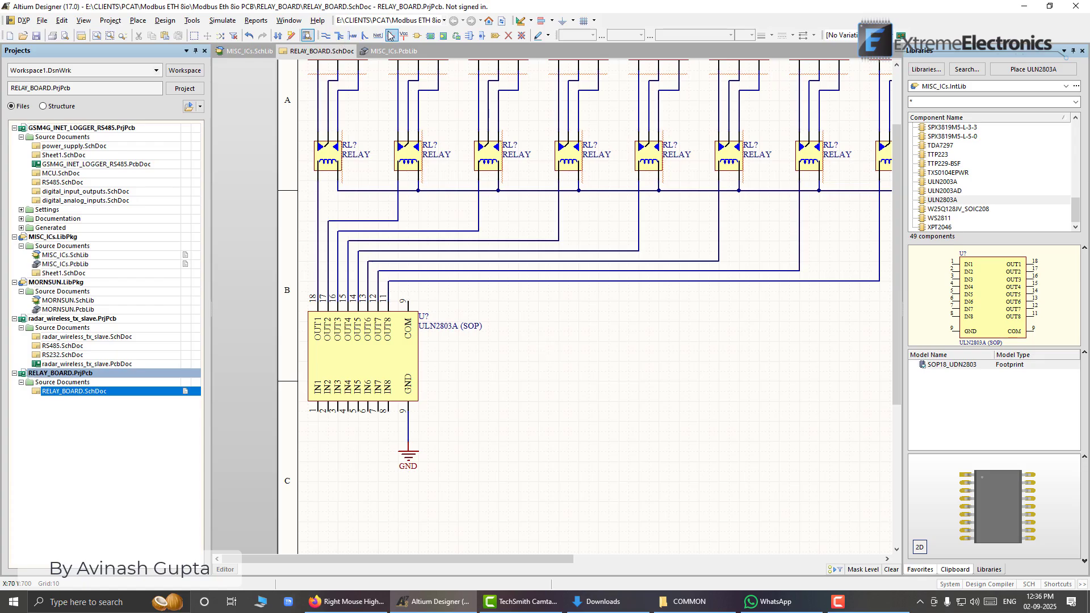
pyautogui.click(403, 36)
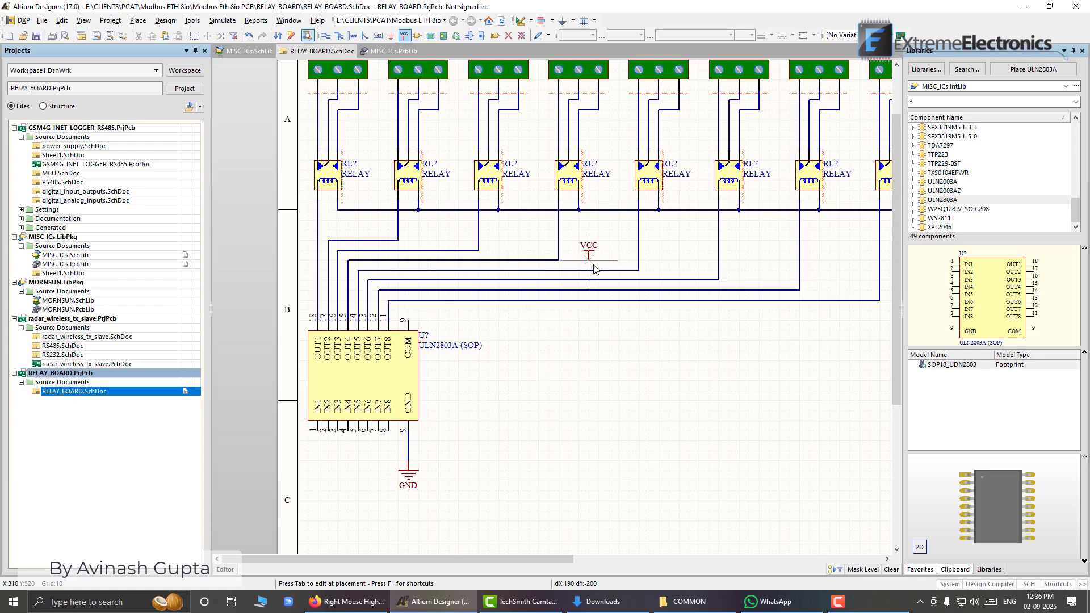
pyautogui.keyDown('ctrl'); pyautogui.scroll(-2, 730, 358); pyautogui.keyUp('ctrl')
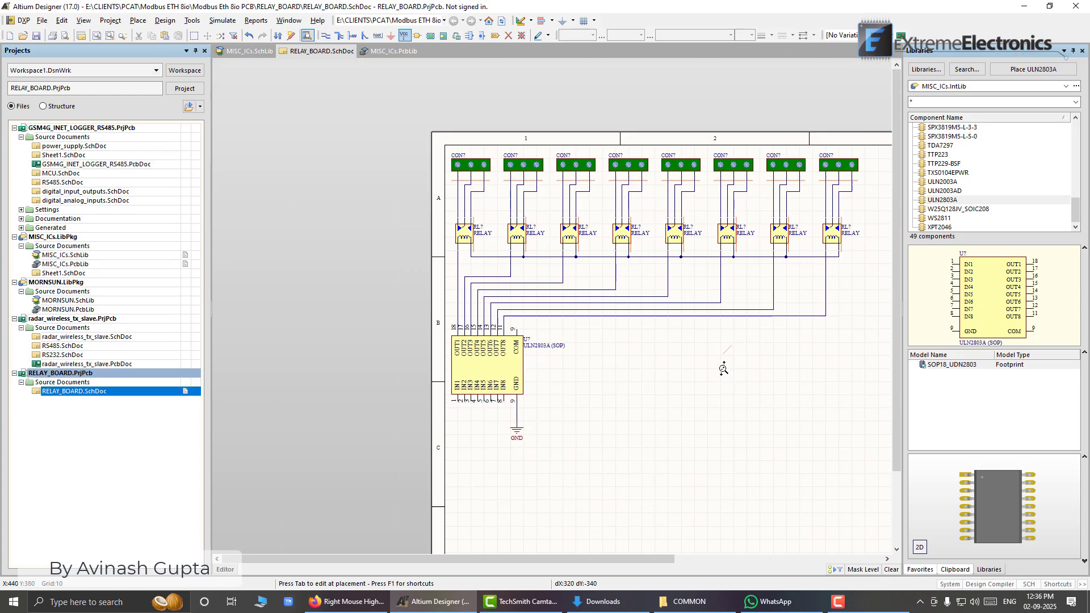
pyautogui.keyDown('ctrl'); pyautogui.scroll(2, 848, 297); pyautogui.keyUp('ctrl')
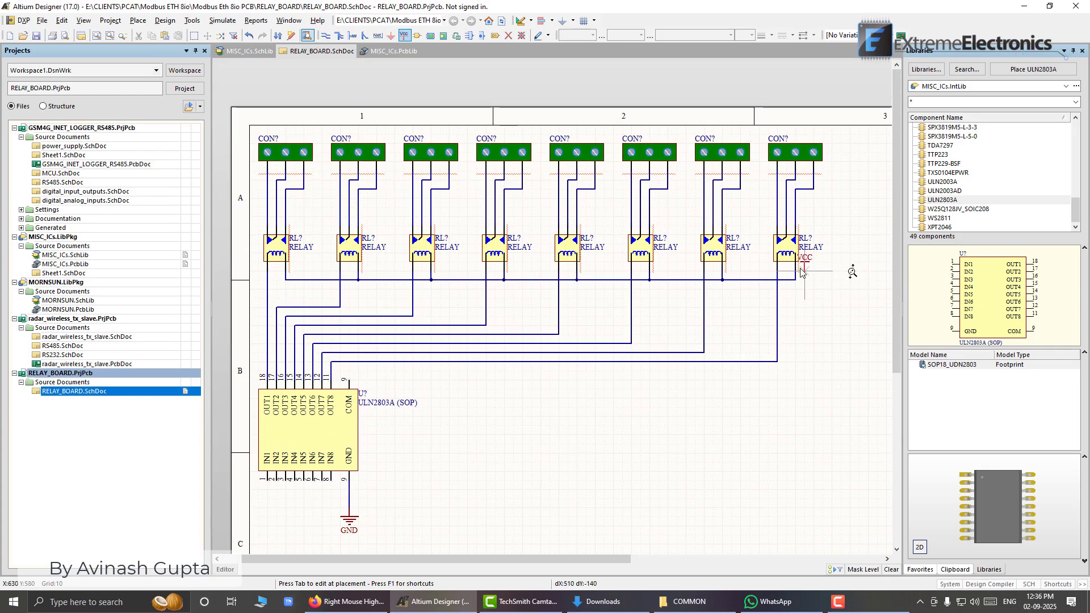
pyautogui.press('Up')
pyautogui.press('Up')
pyautogui.press('Up')
pyautogui.press('Up')
pyautogui.press('Up')
pyautogui.press('Up')
pyautogui.press('Up')
pyautogui.press('Up')
pyautogui.press('Up')
pyautogui.press('Up')
pyautogui.press('Up')
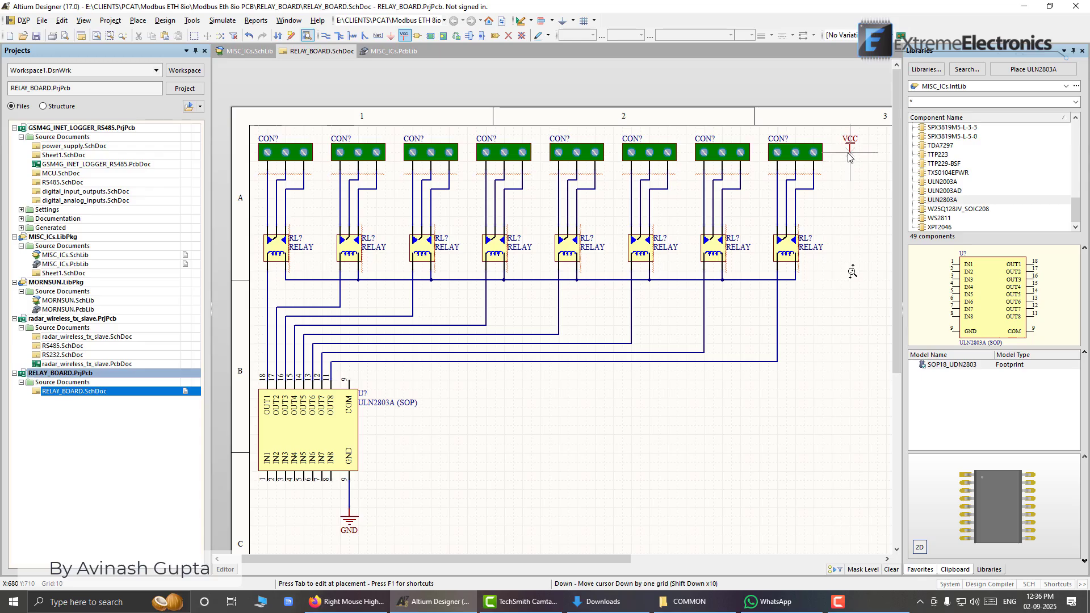
pyautogui.click(847, 154)
pyautogui.press('Escape')
# - Change the net name of the VCC power port beside the eighth terminal to 5V
pyautogui.keyDown('shift'); pyautogui.hscroll(3, 744, 271); pyautogui.keyUp('shift')
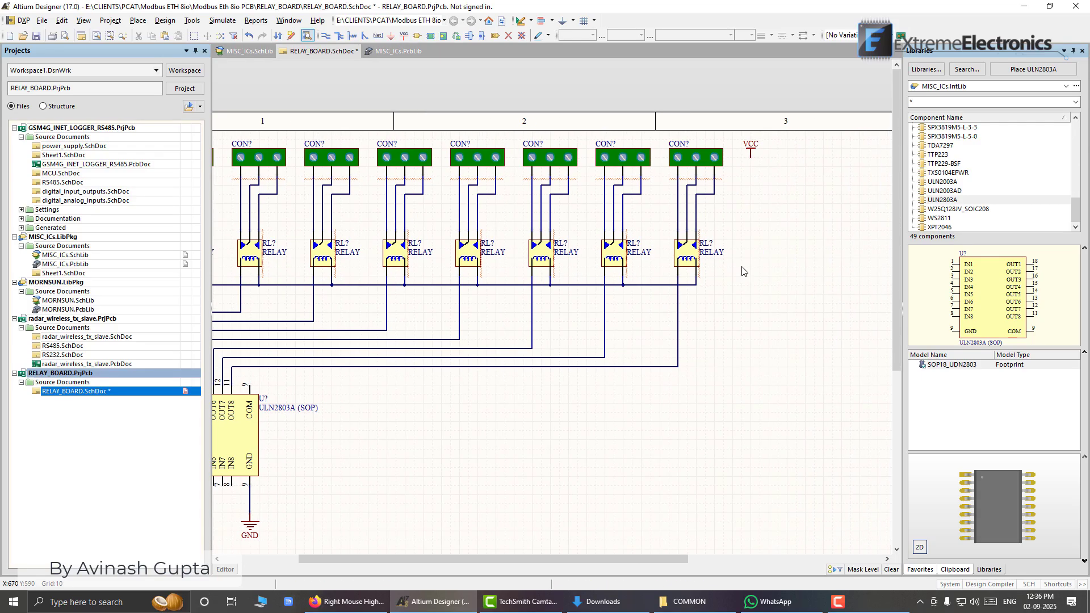
pyautogui.keyDown('ctrl'); pyautogui.scroll(1, 758, 287); pyautogui.keyUp('ctrl')
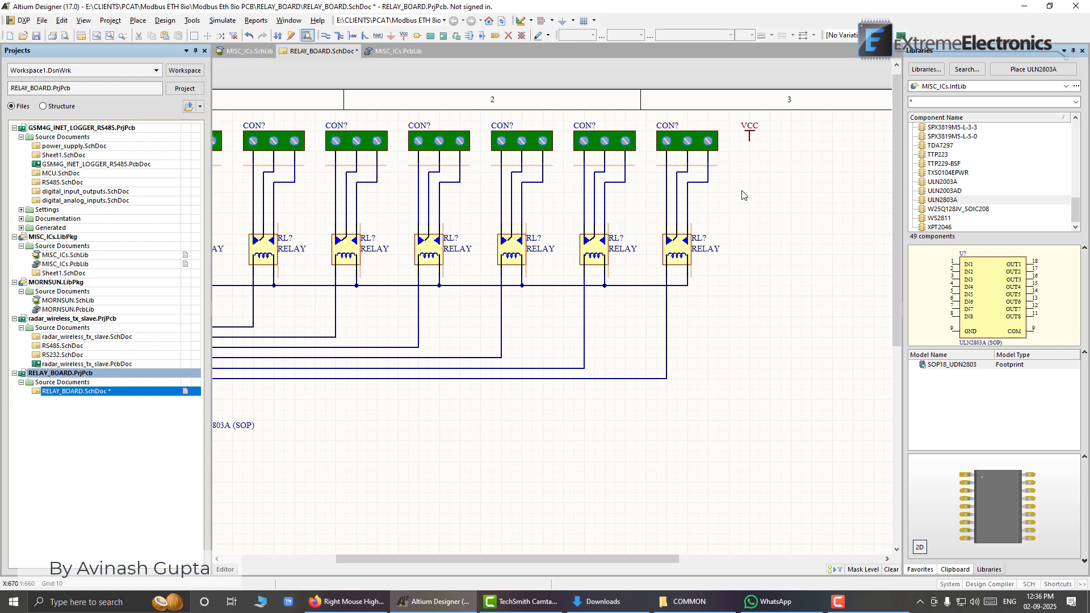
pyautogui.press('Tab')
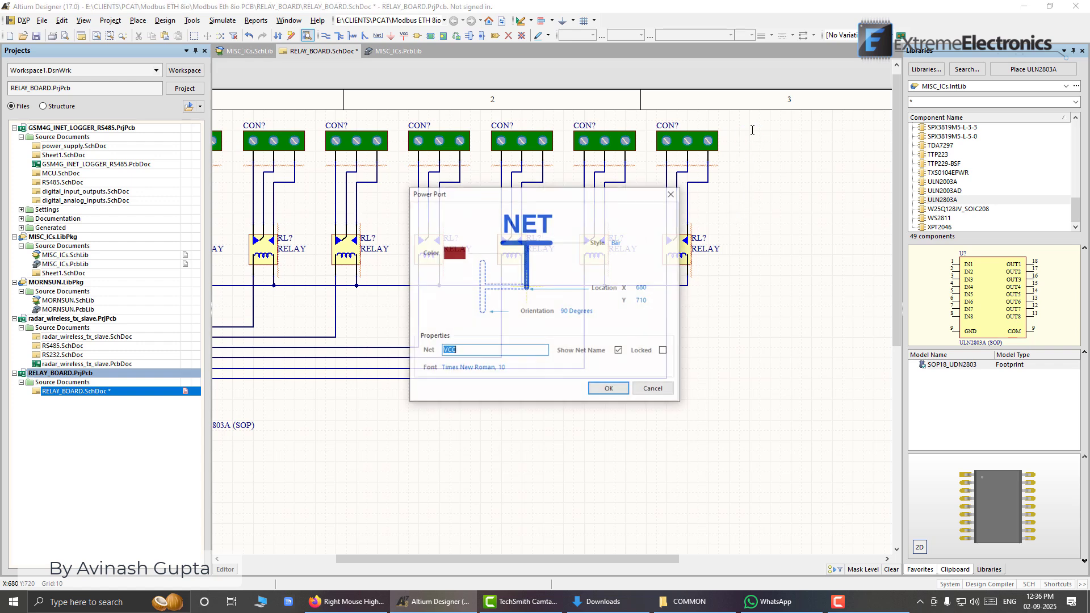
pyautogui.write('5')
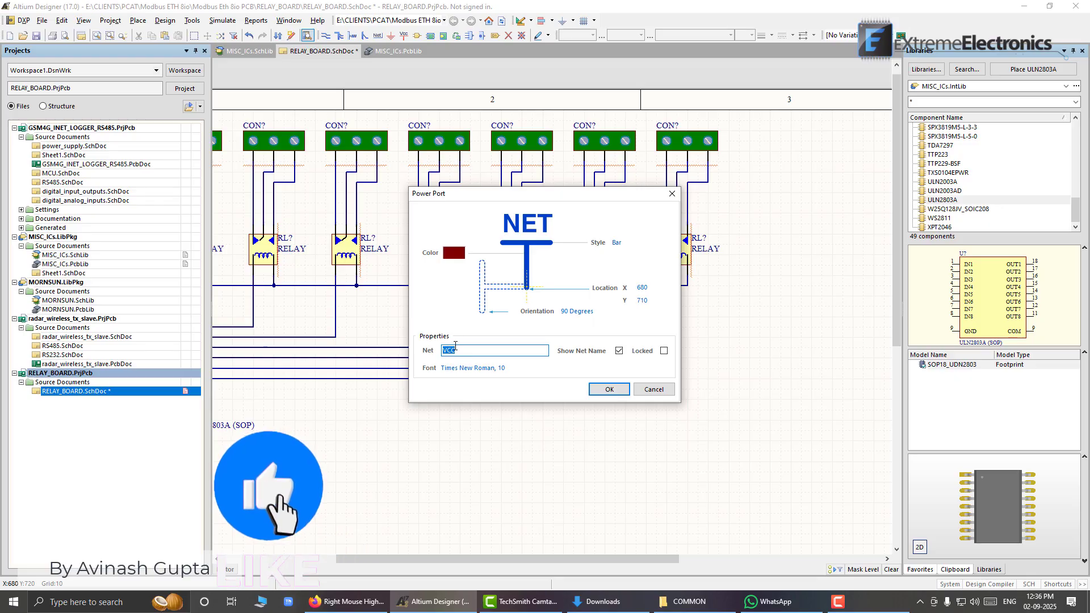
pyautogui.write('V')
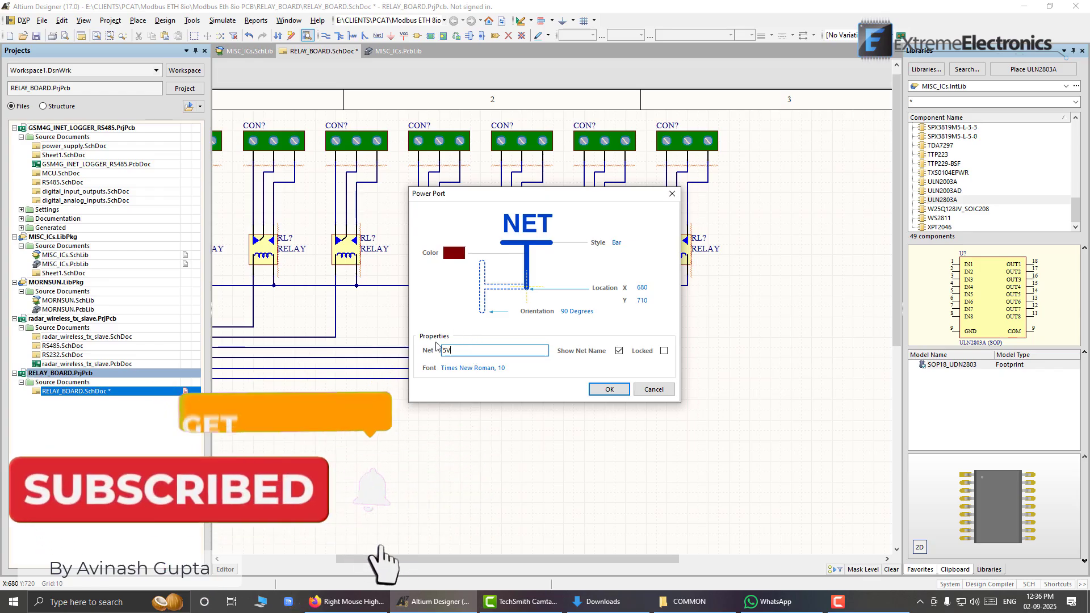
pyautogui.click(609, 390)
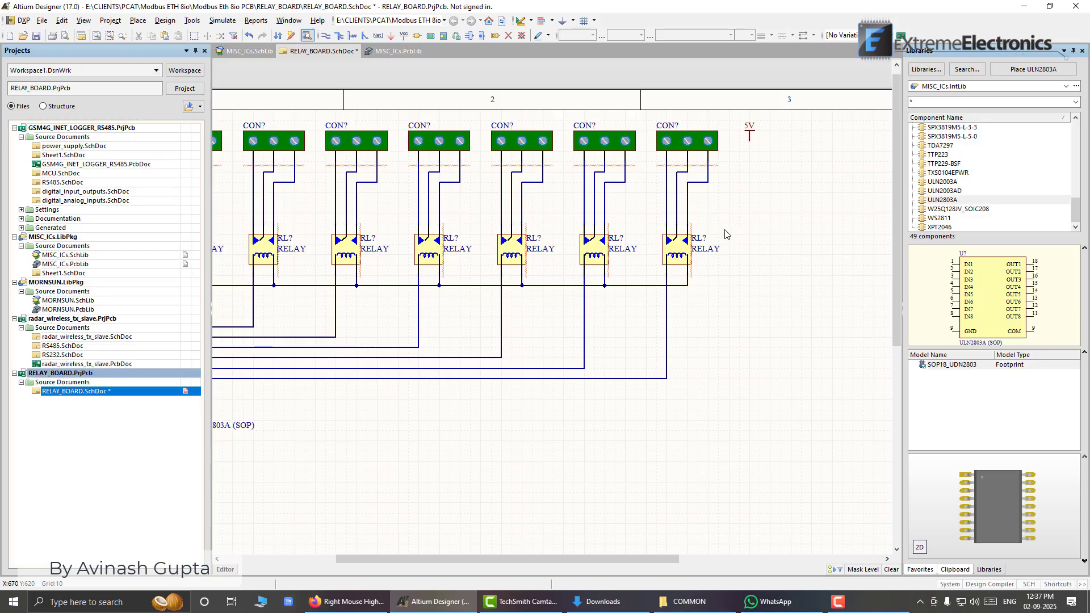
# - Wire the right end of the common relay coil line to the 5V power port and save the schematic
pyautogui.press('p')
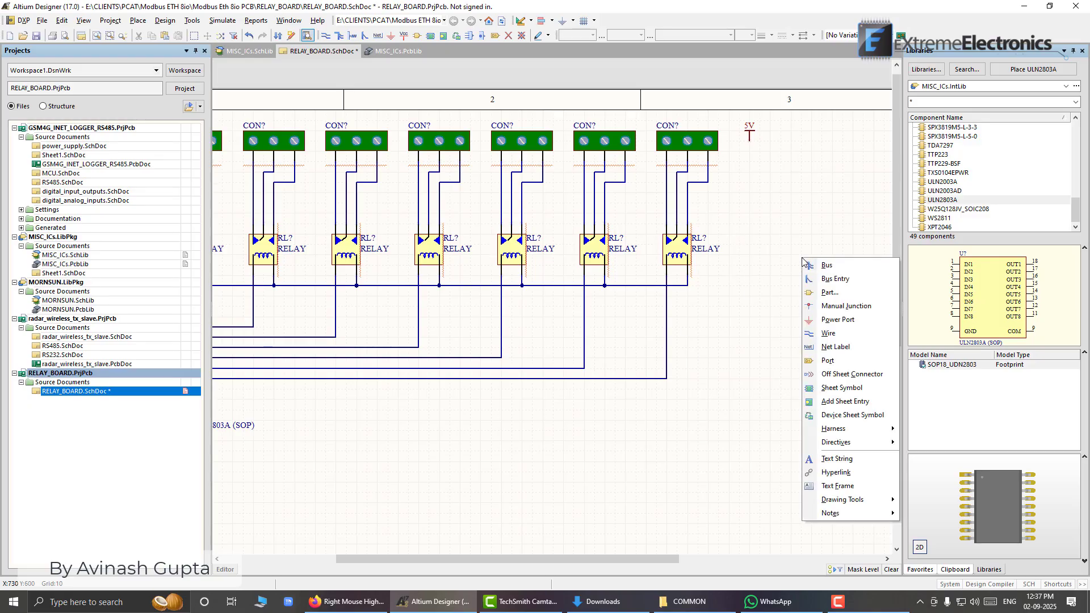
pyautogui.press('w')
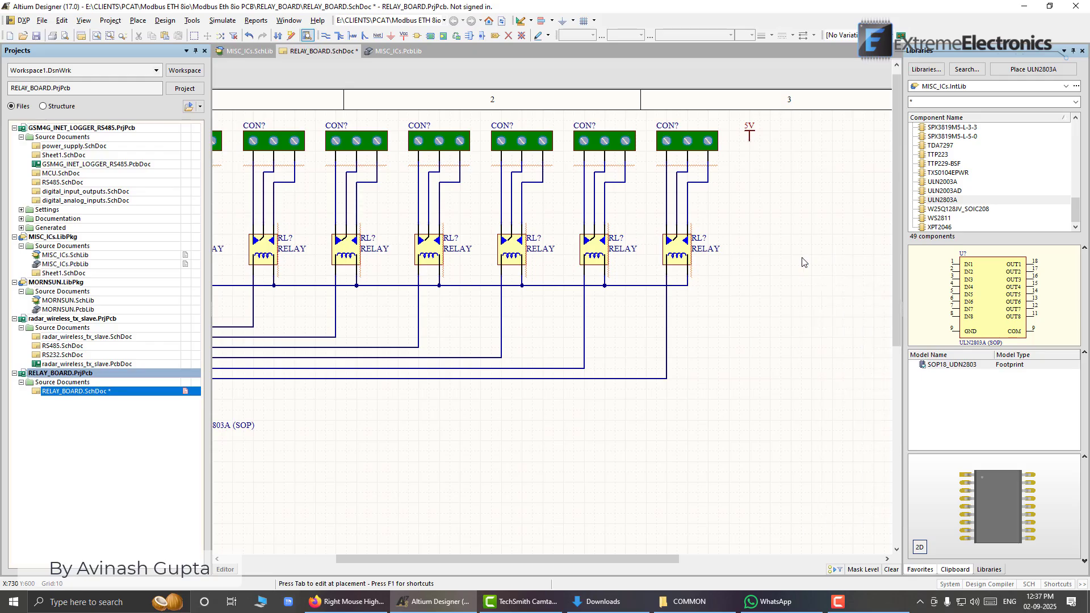
pyautogui.click(687, 285)
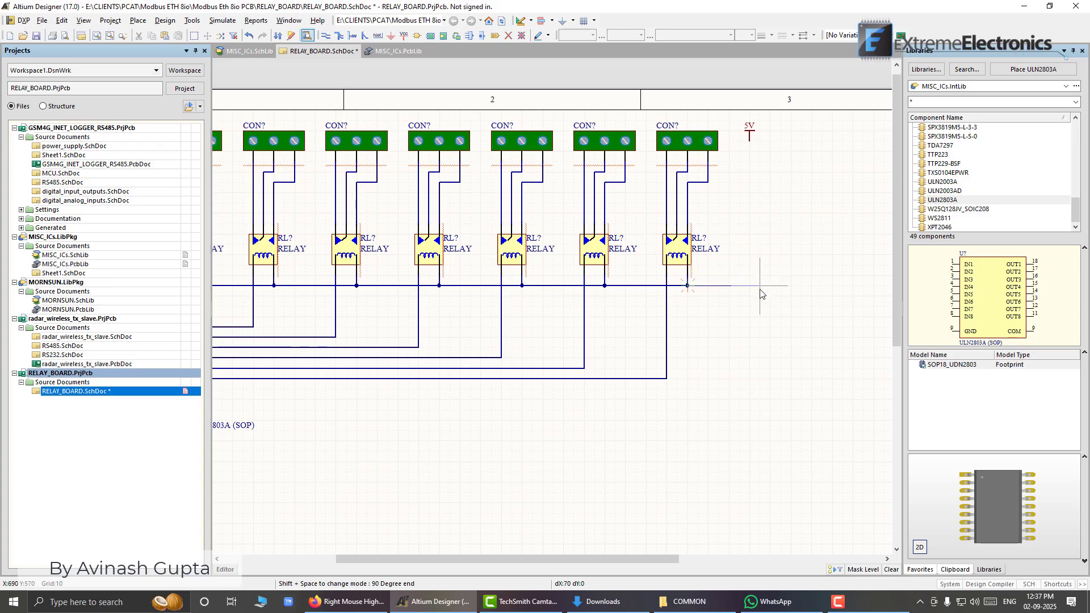
pyautogui.click(749, 142)
pyautogui.press('Escape')
pyautogui.hotkey('ctrl', 's')
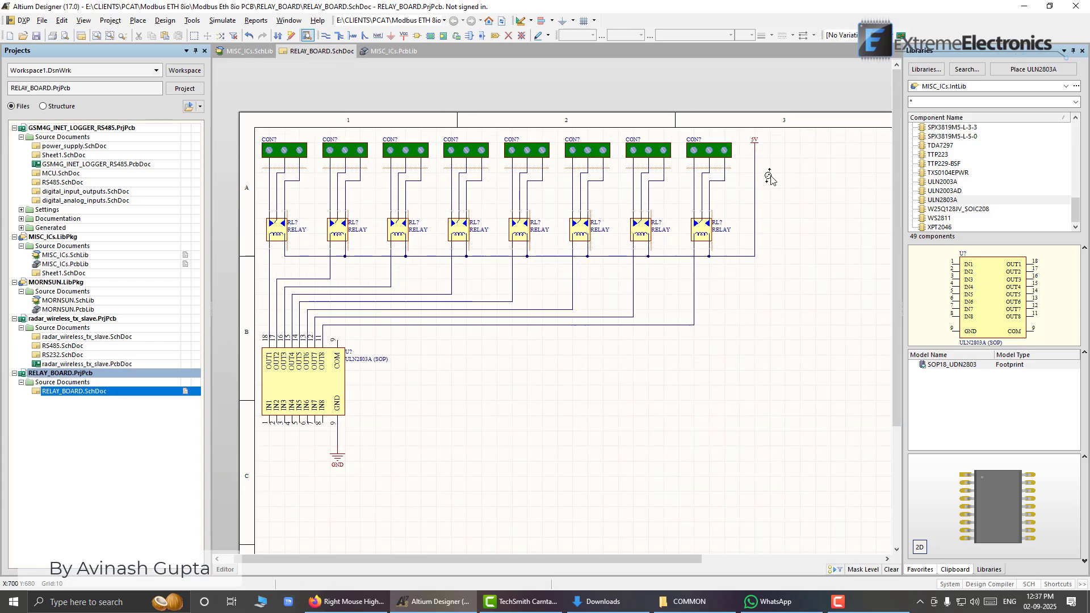
pyautogui.keyDown('ctrl'); pyautogui.scroll(-1, 769, 171); pyautogui.keyUp('ctrl')
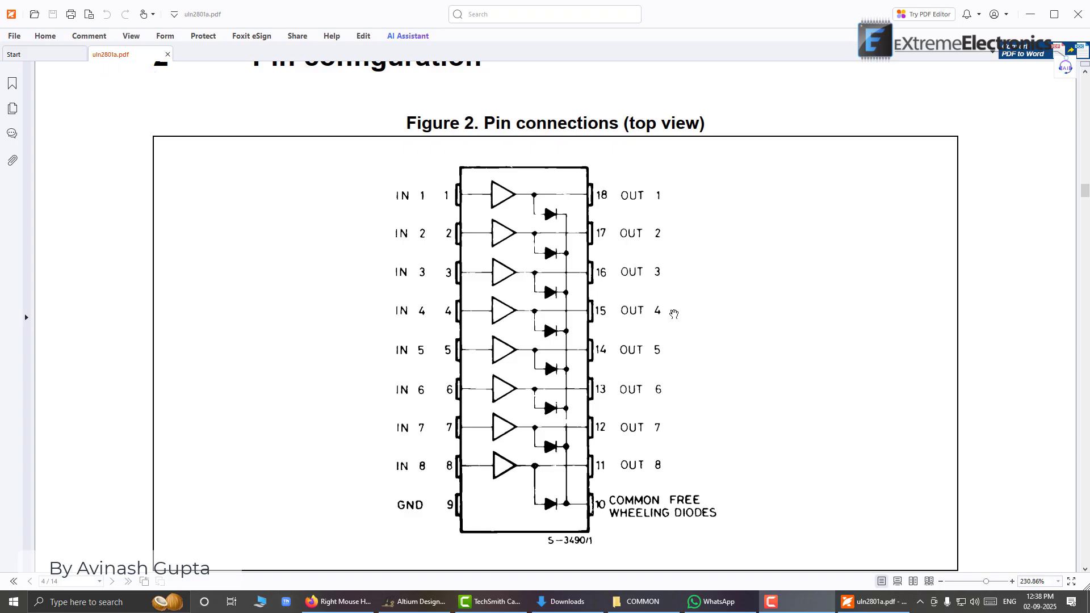
# - Switch from the datasheet back to Altium Designer, wire the ULN2803A's COM pin to the 5V coil line's right corner, and save the schematic
pyautogui.scroll(1, 671, 311)
pyautogui.scroll(-1, 669, 311)
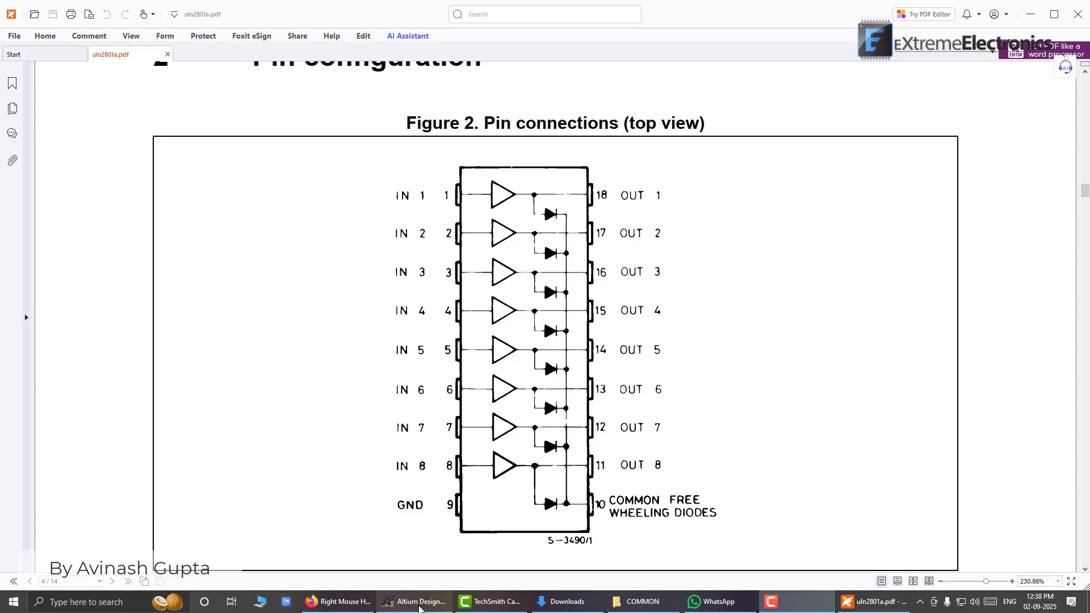
pyautogui.click(421, 605)
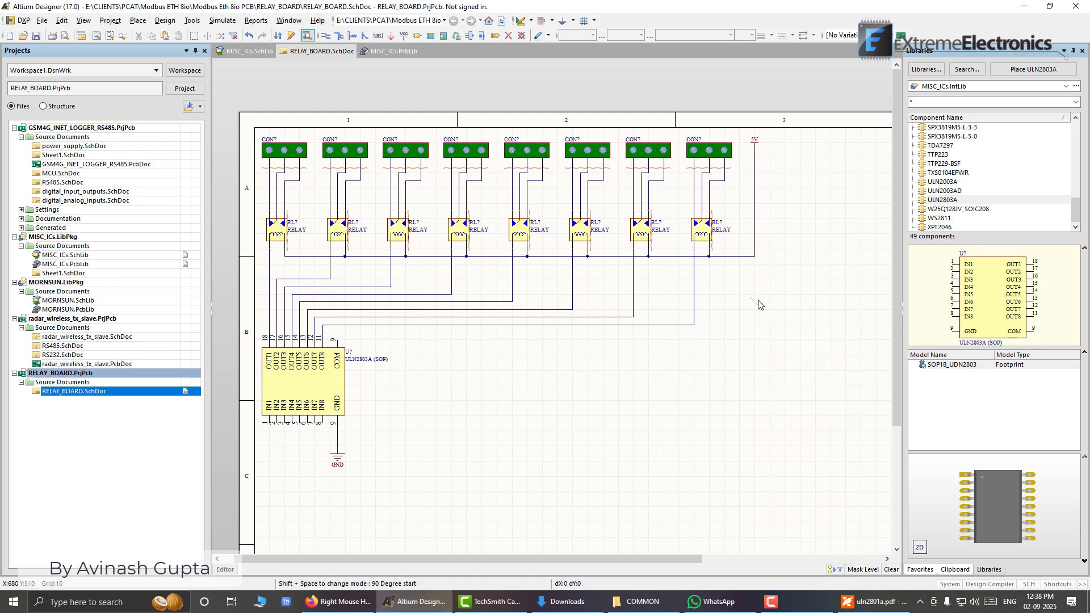
pyautogui.press('p')
pyautogui.press('w')
pyautogui.click(755, 257)
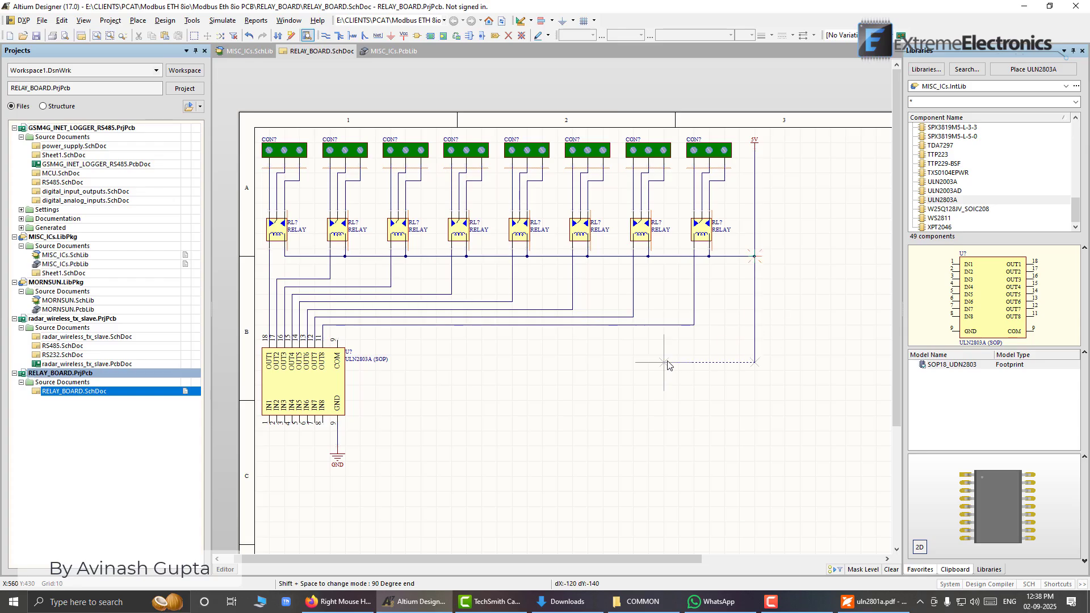
pyautogui.click(337, 334)
pyautogui.press('Escape')
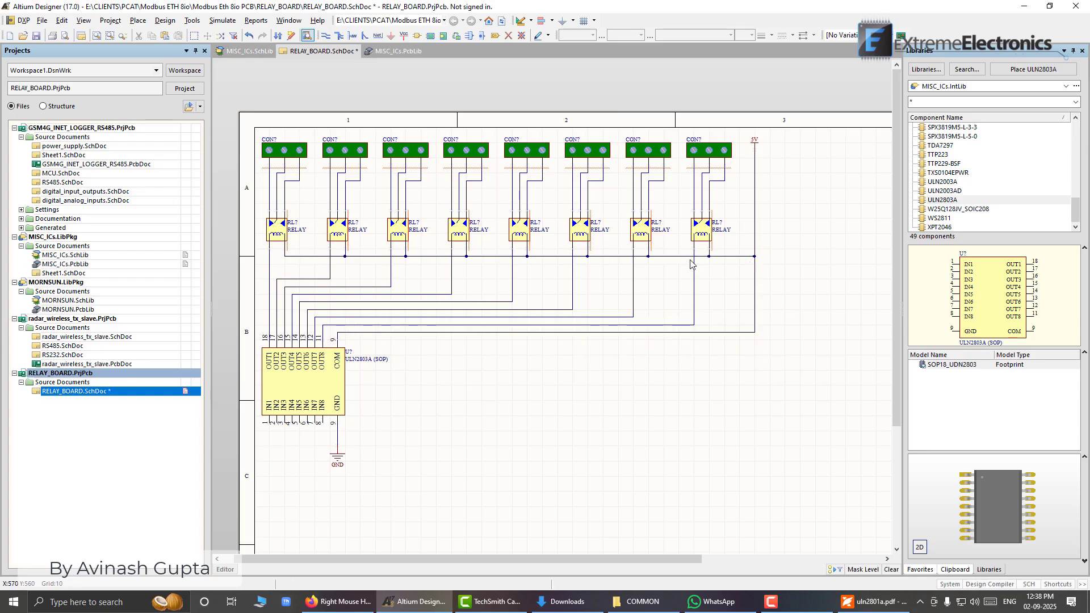
pyautogui.hotkey('ctrl', 's')
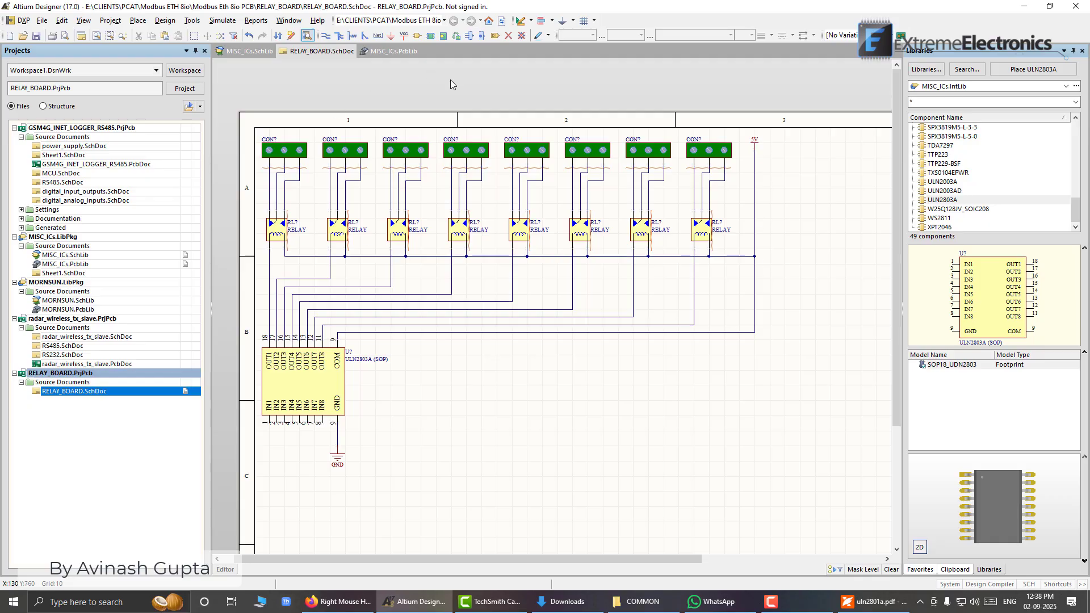
pyautogui.keyDown('shift'); pyautogui.hscroll(1, 450, 84); pyautogui.keyUp('shift')
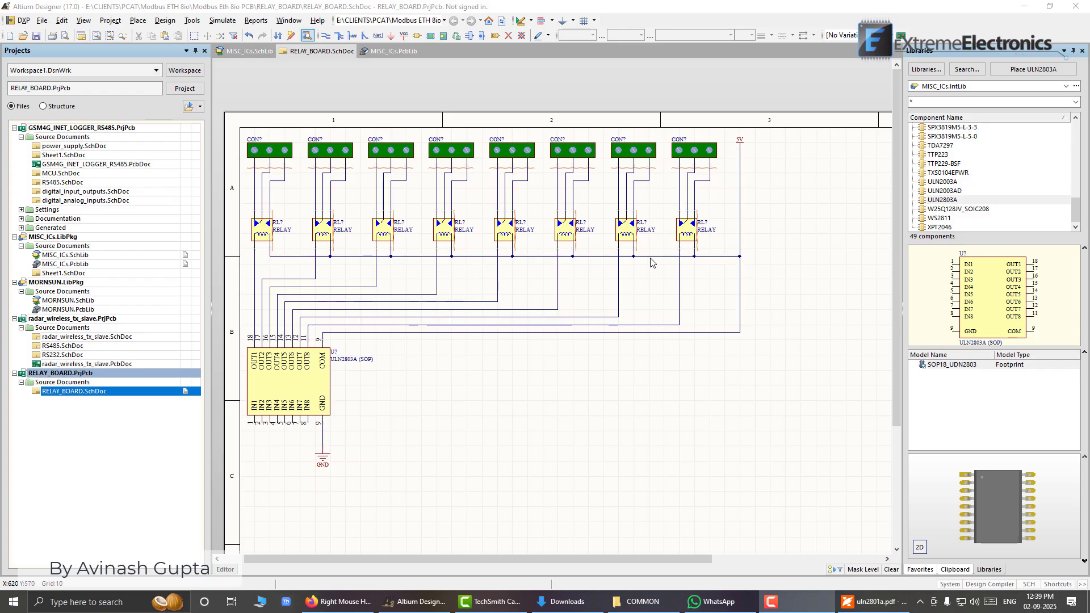
# - Switch back to Altium Designer and place an S50_PLUG_2WAY terminal from TERMINAL.IntLib to the right of the 5V port
pyautogui.moveTo(778, 256); pyautogui.dragTo(720, 276, button='right')
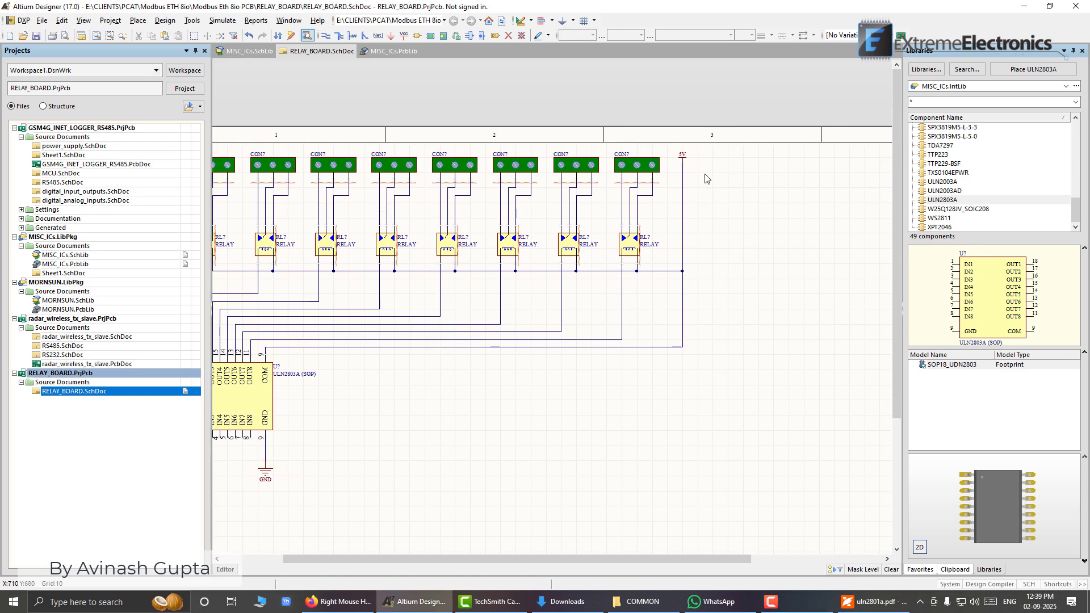
pyautogui.moveTo(397, 397); pyautogui.dragTo(442, 390, button='right')
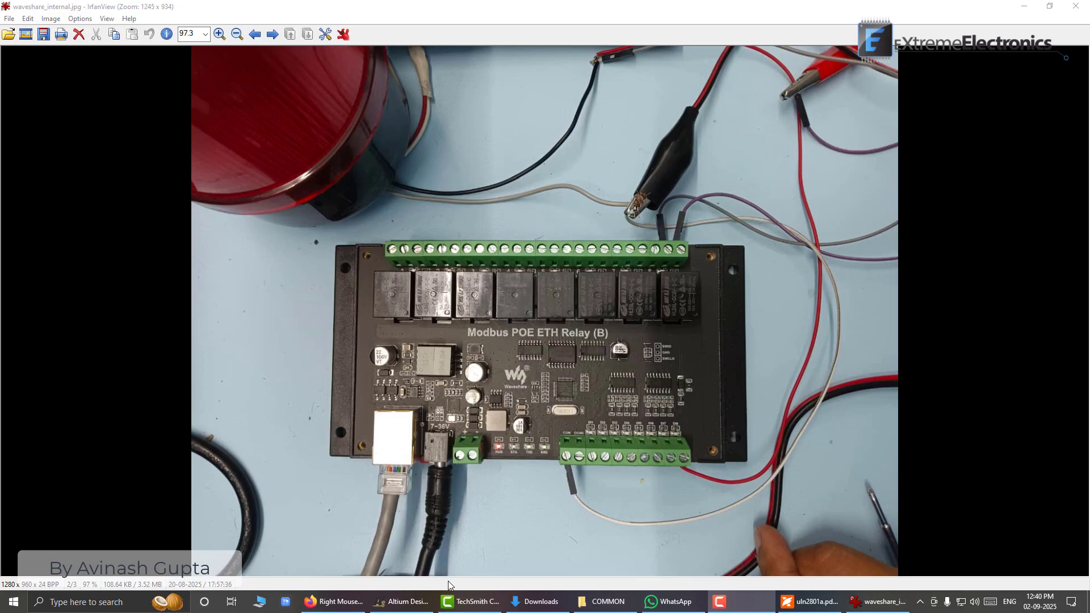
pyautogui.click(401, 602)
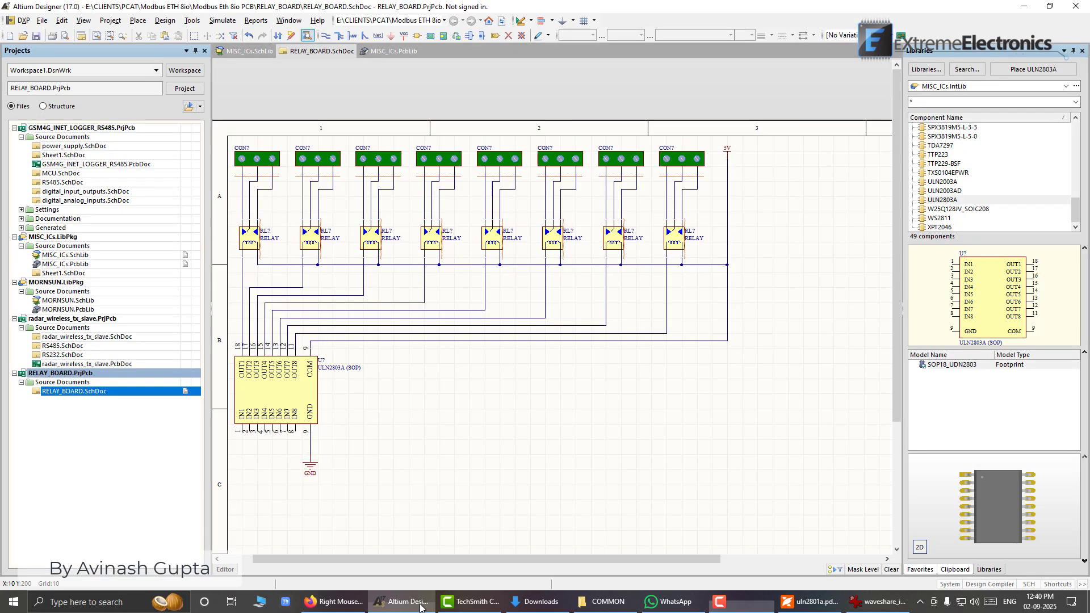
pyautogui.click(1066, 86)
pyautogui.scroll(-1, 1036, 145)
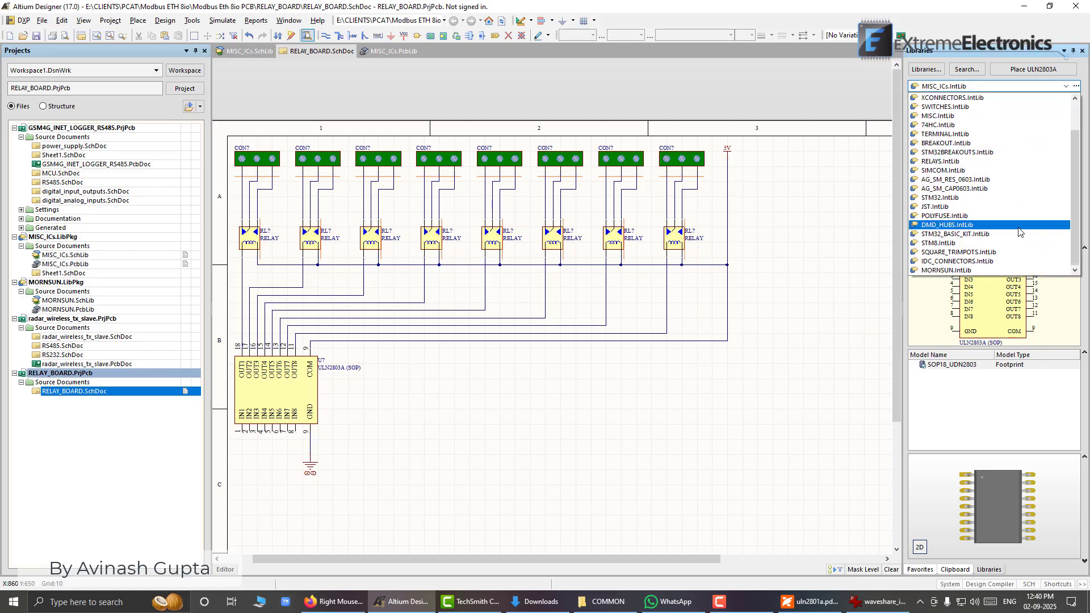
pyautogui.moveTo(1079, 205); pyautogui.dragTo(1079, 197)
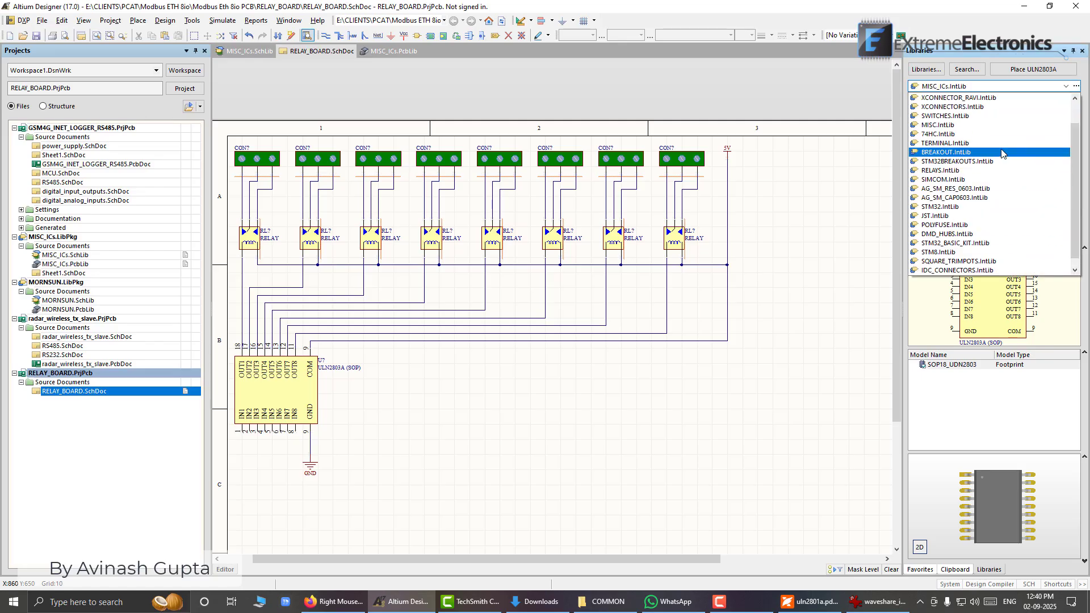
pyautogui.click(944, 143)
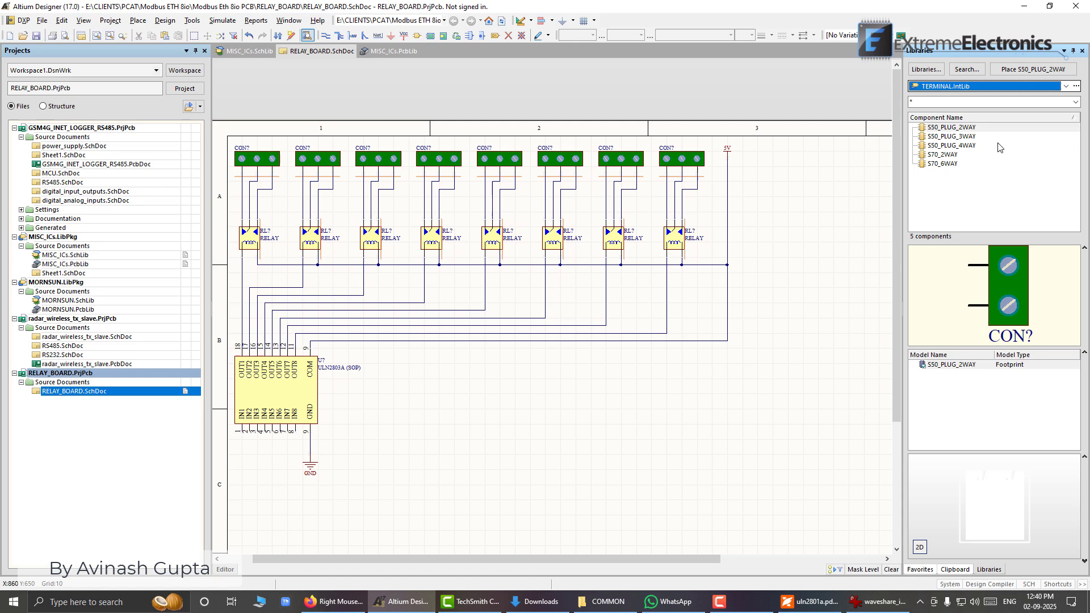
pyautogui.doubleClick(965, 129)
pyautogui.click(785, 177)
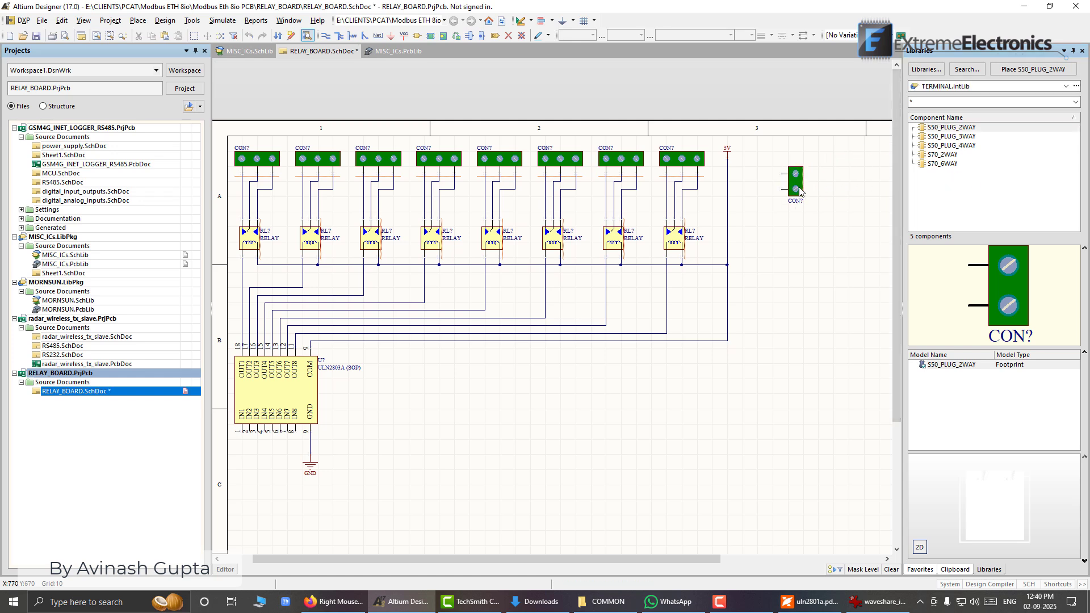
# - Duplicate the 5V power port and place the copy just above and left of the two-way terminal
pyautogui.moveTo(803, 192); pyautogui.dragTo(695, 177, button='right')
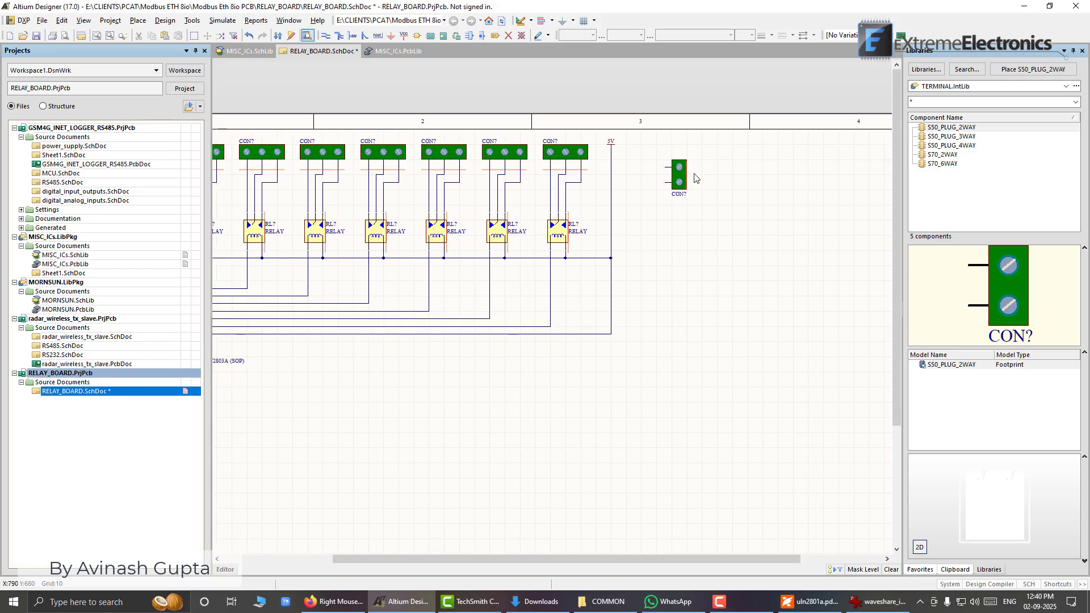
pyautogui.keyDown('ctrl'); pyautogui.scroll(3, 690, 230); pyautogui.keyUp('ctrl')
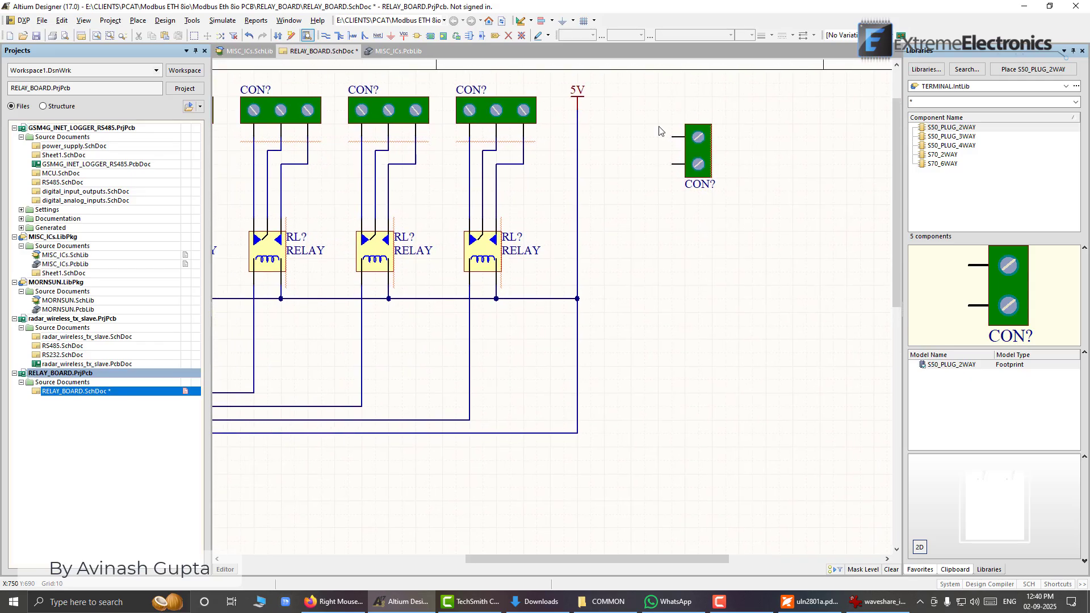
pyautogui.click(578, 101)
pyautogui.hotkey('ctrl', 'c')
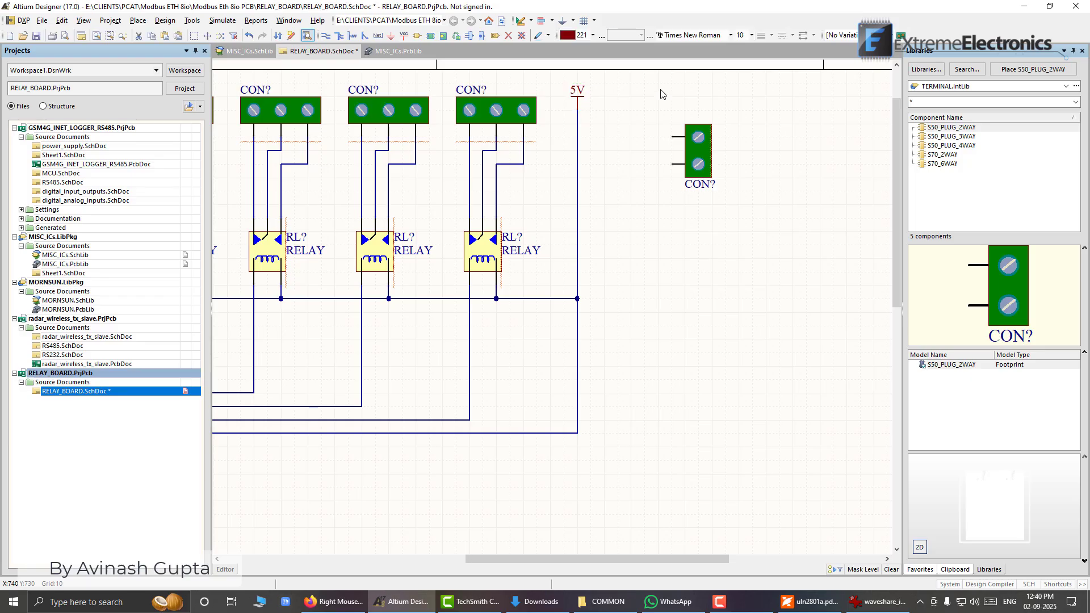
pyautogui.hotkey('ctrl', 'v')
pyautogui.click(658, 111)
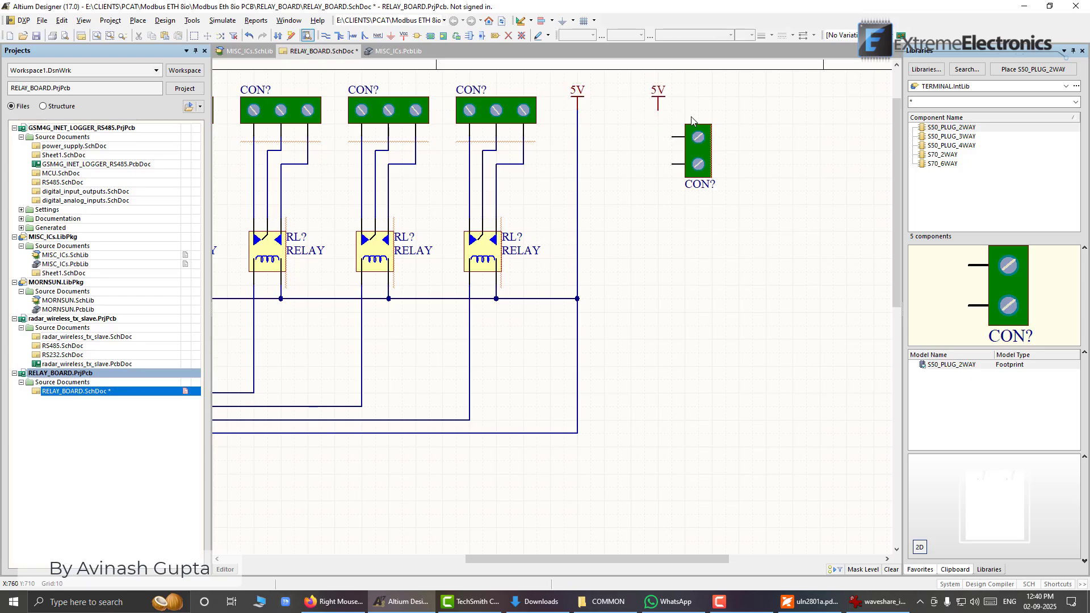
# - Wire the copied 5V port to the two-way terminal's upper pin and save the schematic
pyautogui.hotkey('ctrl', 'w')
pyautogui.click(659, 111)
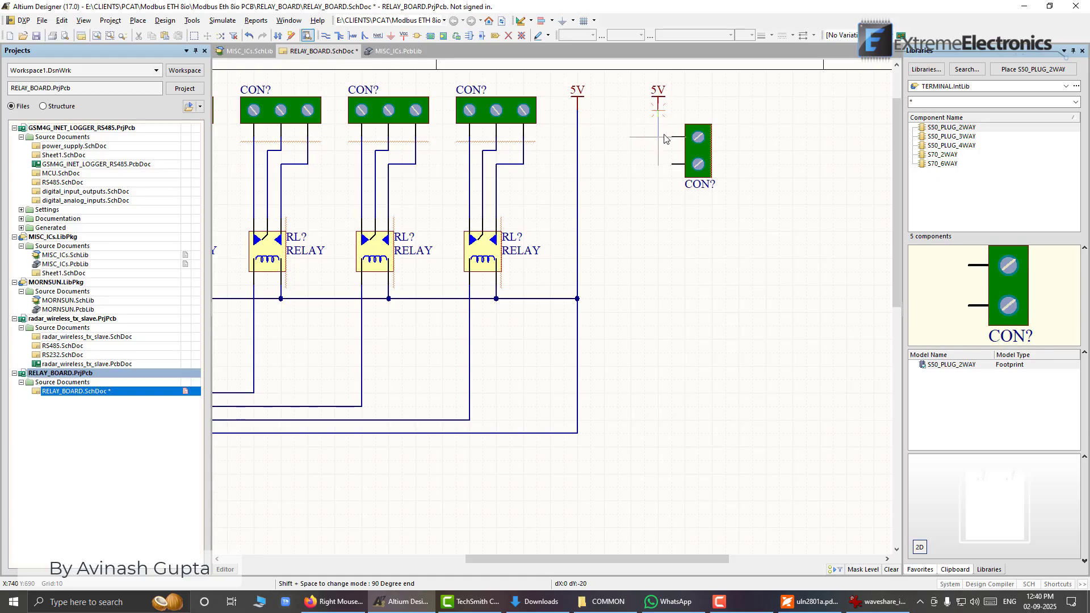
pyautogui.click(673, 137)
pyautogui.rightClick(683, 126)
pyautogui.hotkey('ctrl', 's')
# - Copy the GND port from below the ULN2803A and place it just below and left of the two-way terminal's lower pin
pyautogui.keyDown('ctrl'); pyautogui.scroll(-2, 656, 236); pyautogui.keyUp('ctrl')
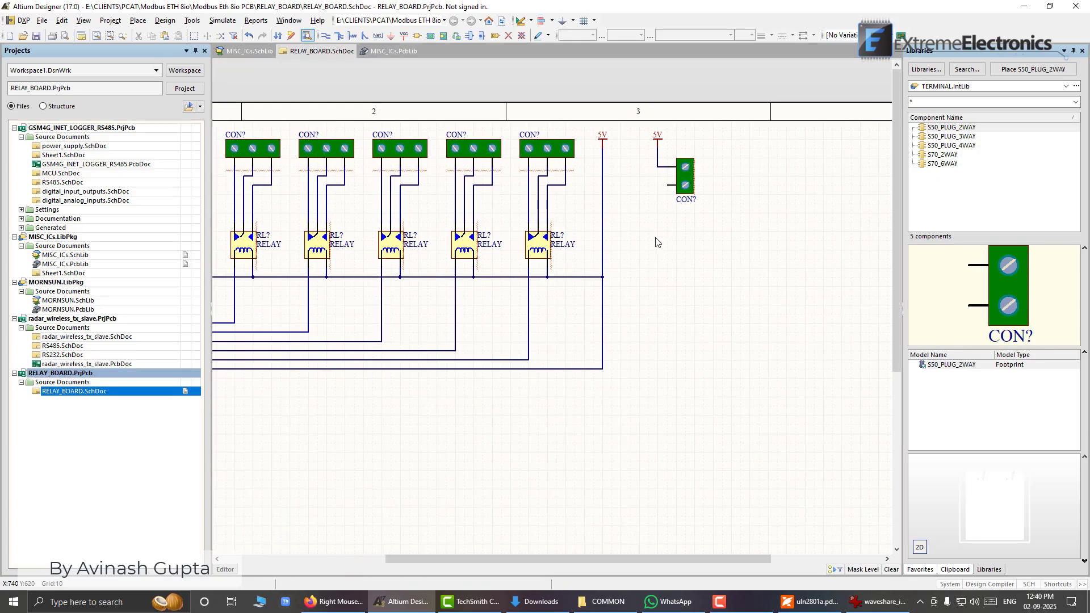
pyautogui.scroll(-3, 571, 365)
pyautogui.click(236, 427)
pyautogui.hotkey('ctrl', 'c')
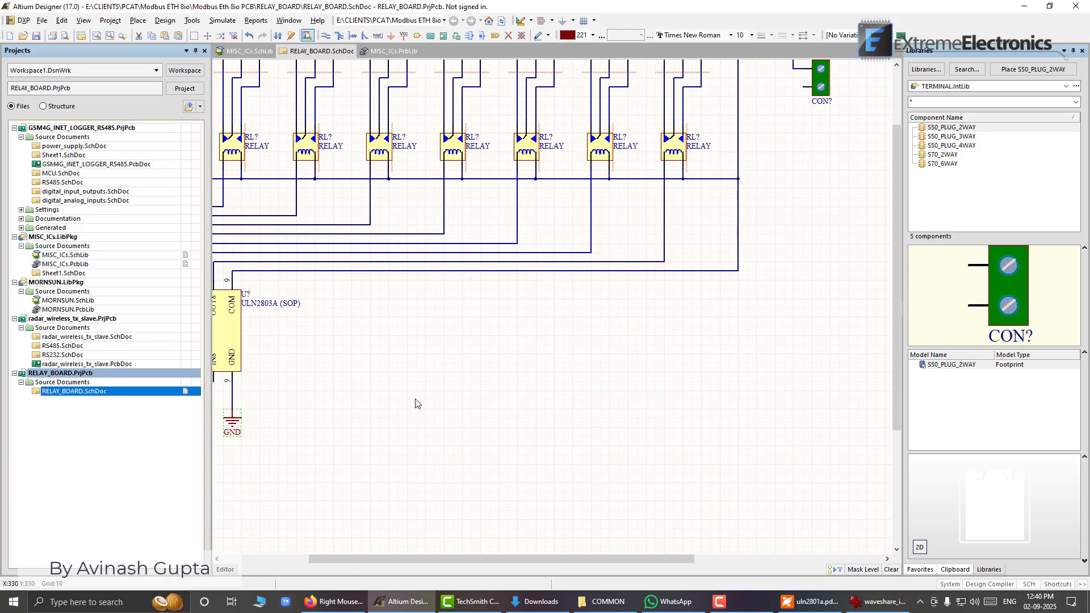
pyautogui.moveTo(853, 180); pyautogui.dragTo(763, 246, button='right')
pyautogui.hotkey('ctrl', 'v')
pyautogui.click(707, 165)
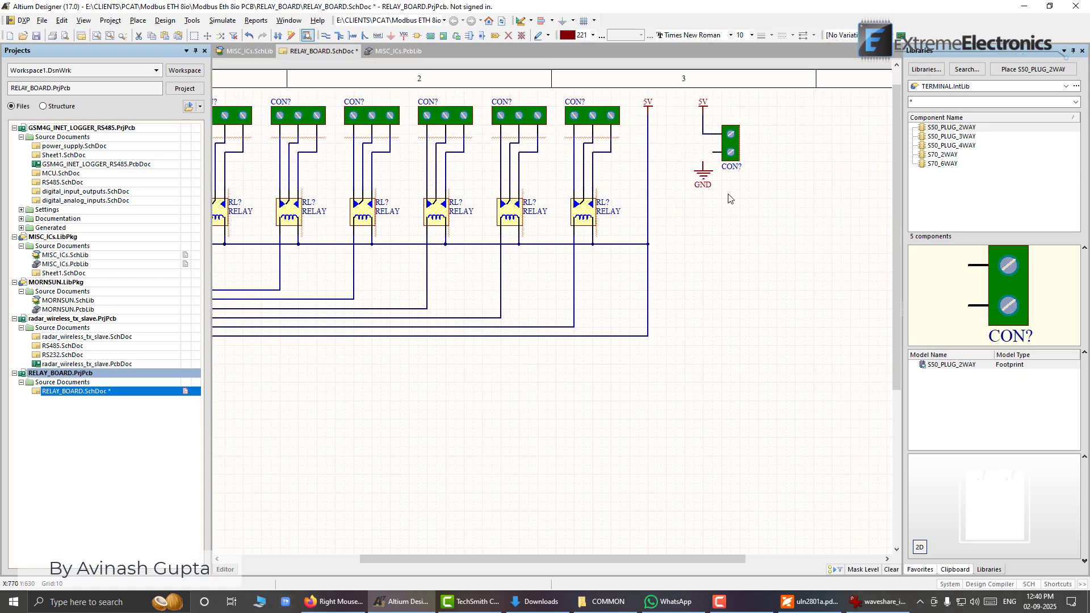
# - Wire the two-way terminal's lower pin to the copied GND port and save the schematic
pyautogui.keyDown('ctrl'); pyautogui.scroll(1, 729, 190); pyautogui.keyUp('ctrl')
pyautogui.hotkey('ctrl', 'w')
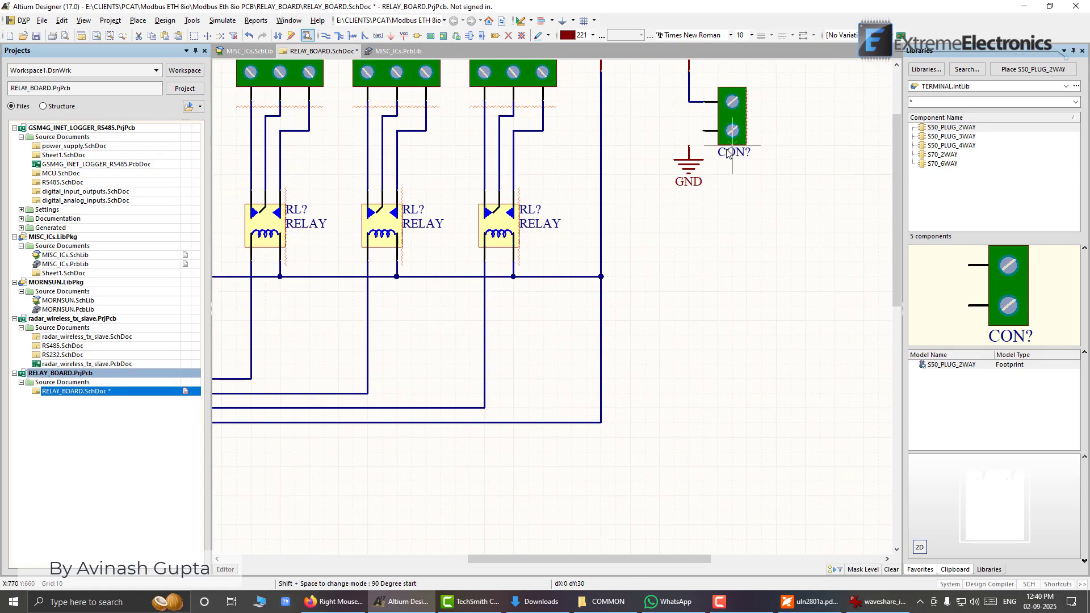
pyautogui.click(703, 131)
pyautogui.click(688, 143)
pyautogui.rightClick(688, 142)
pyautogui.hotkey('ctrl', 's')
# - Review the schematic's connections from the ULN2803A and relays to the 5V line and the two-way power terminal
pyautogui.keyDown('ctrl'); pyautogui.scroll(-4, 729, 210); pyautogui.keyUp('ctrl')
pyautogui.moveTo(741, 218); pyautogui.dragTo(731, 233, button='right')
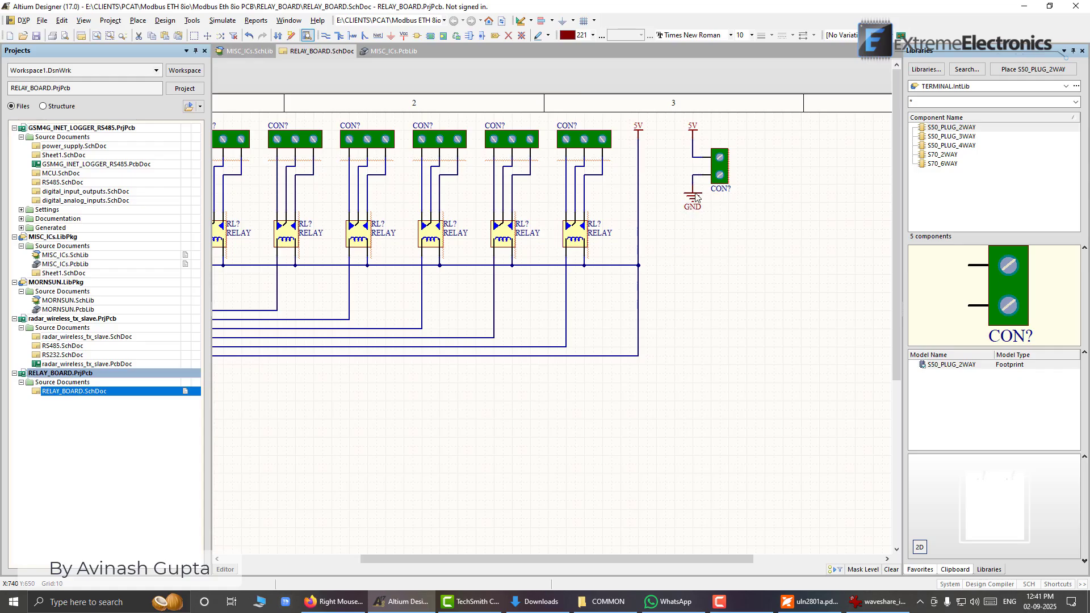
pyautogui.moveTo(687, 276); pyautogui.dragTo(744, 237, button='right')
pyautogui.moveTo(487, 405); pyautogui.dragTo(627, 354, button='right')
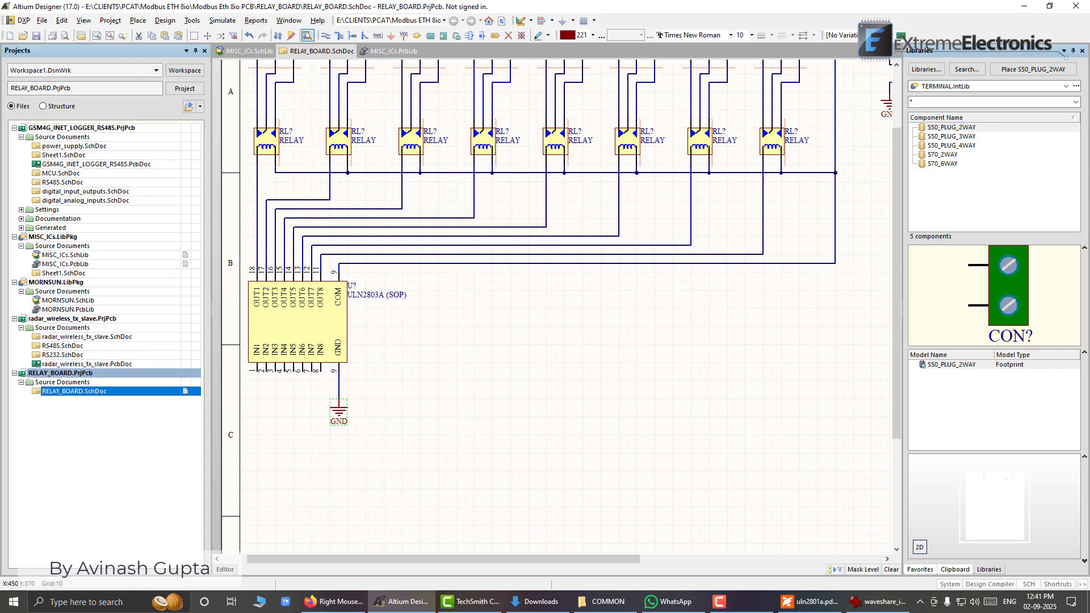
pyautogui.keyDown('ctrl'); pyautogui.scroll(-1, 627, 353); pyautogui.keyUp('ctrl')
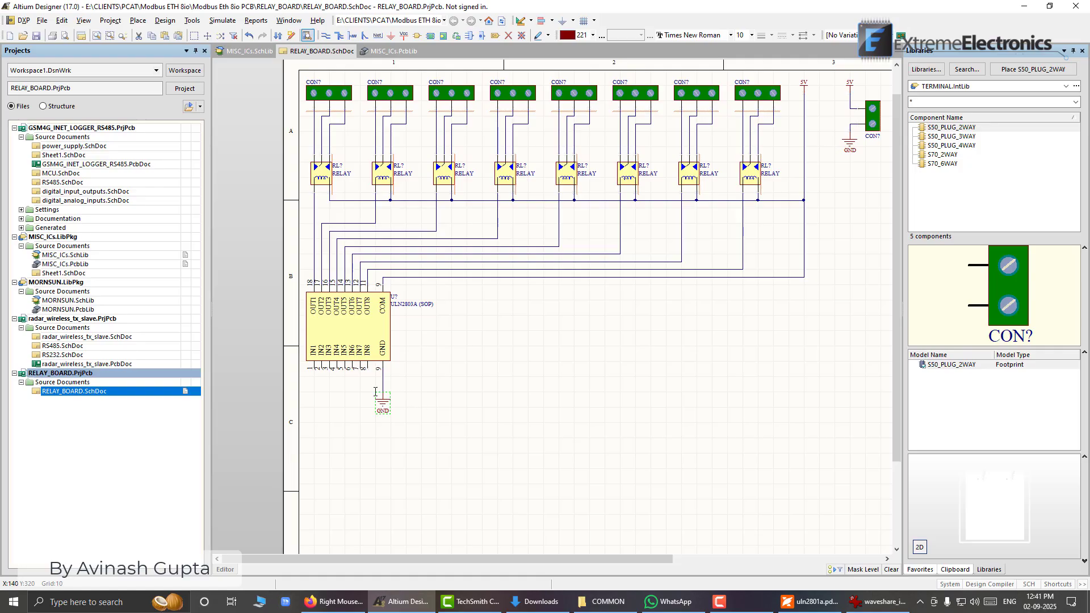
pyautogui.keyDown('ctrl'); pyautogui.scroll(1, 395, 408); pyautogui.keyUp('ctrl')
pyautogui.moveTo(705, 310); pyautogui.dragTo(629, 396, button='right')
pyautogui.moveTo(868, 244); pyautogui.dragTo(723, 347, button='right')
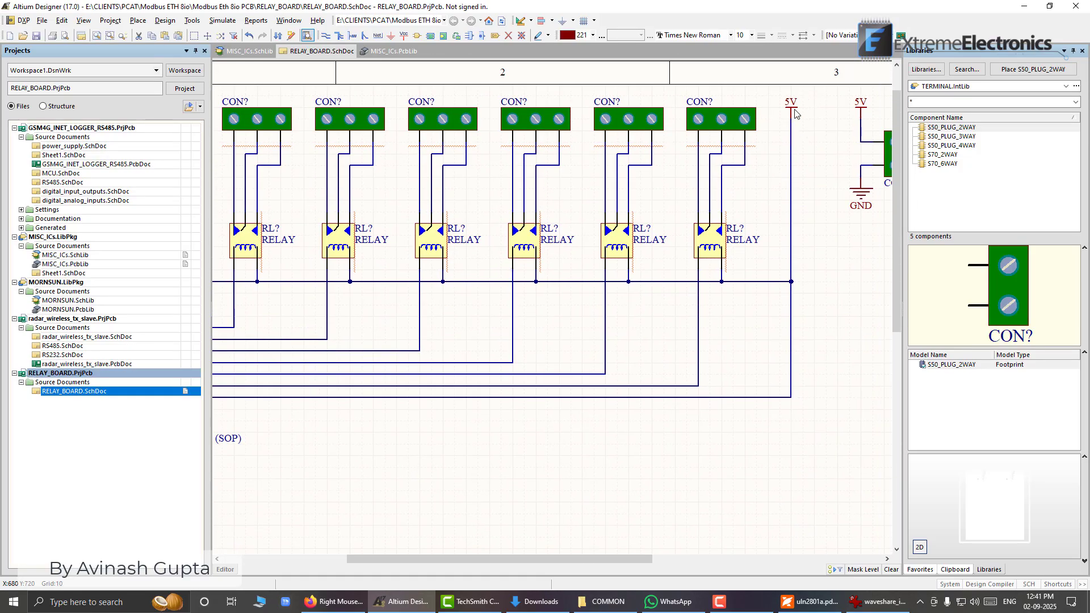
pyautogui.moveTo(811, 130); pyautogui.dragTo(781, 145, button='right')
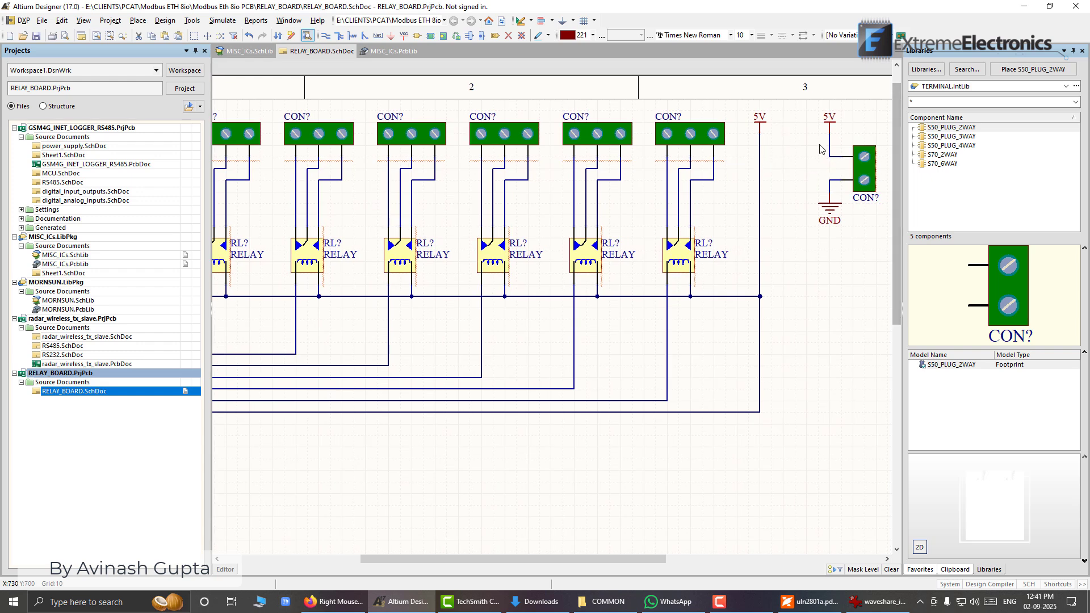
pyautogui.rightClick(771, 333)
pyautogui.click(805, 294)
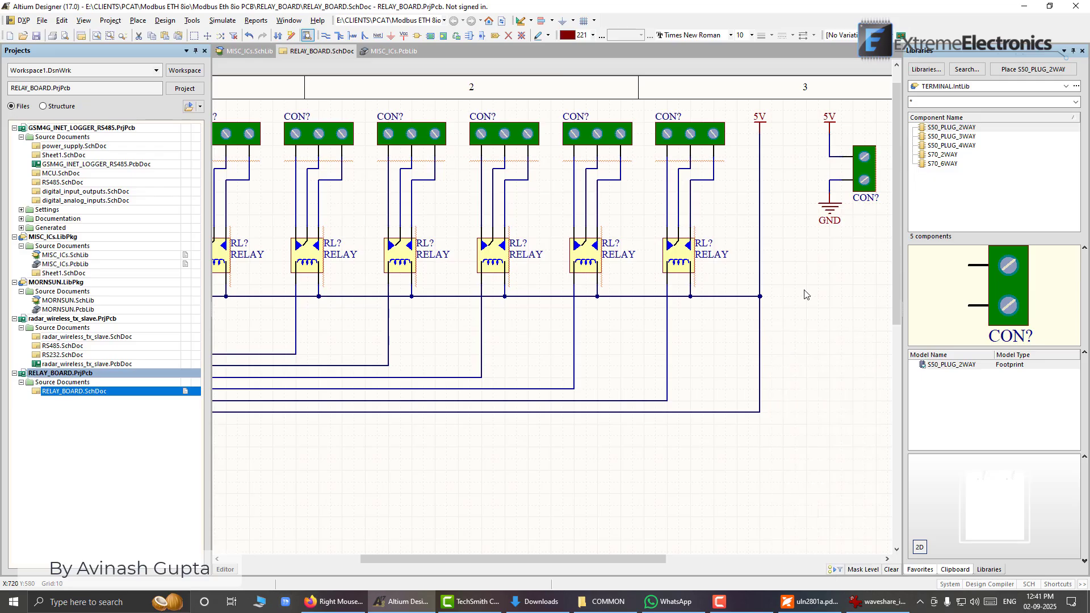
pyautogui.click(787, 254)
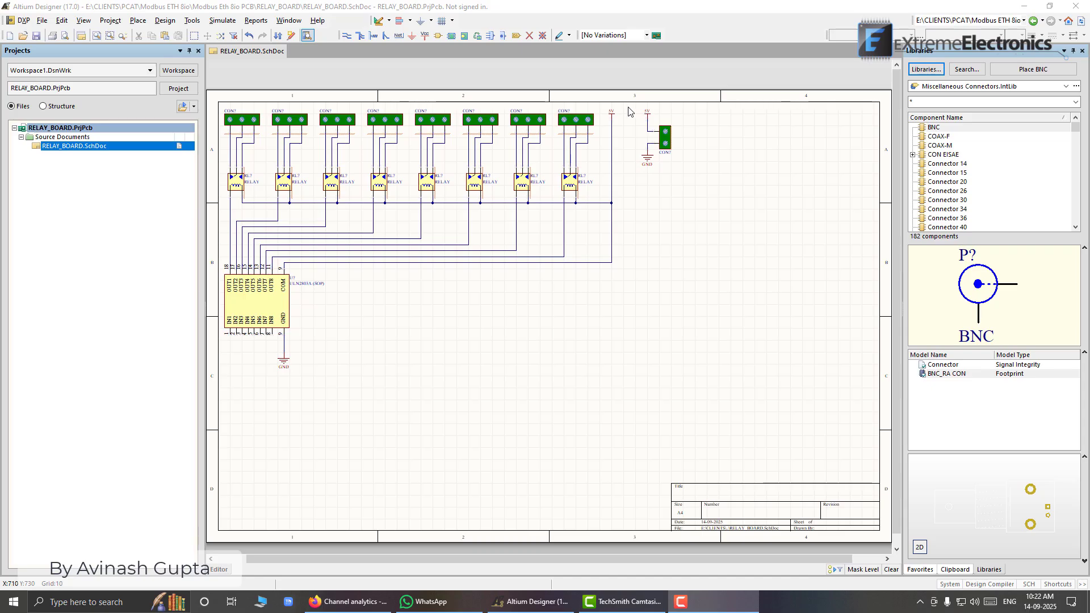
# - Delete the two-way terminal together with its 5V port, GND port and connecting wires
pyautogui.moveTo(629, 108); pyautogui.dragTo(704, 200)
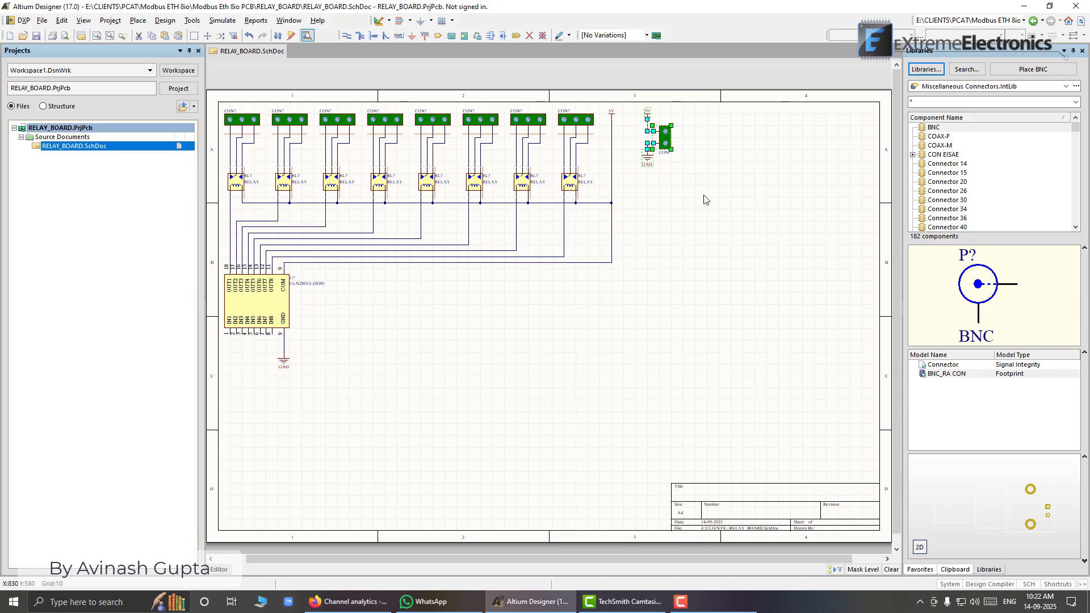
pyautogui.press('Delete')
pyautogui.keyDown('ctrl'); pyautogui.scroll(3, 280, 389); pyautogui.keyUp('ctrl')
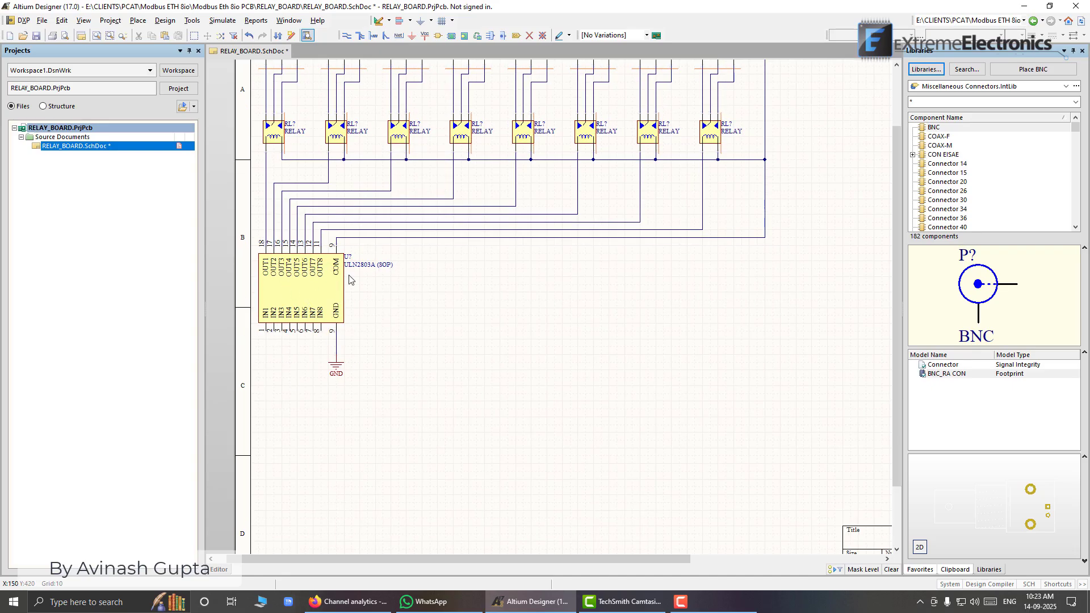
pyautogui.moveTo(487, 245); pyautogui.dragTo(456, 350, button='right')
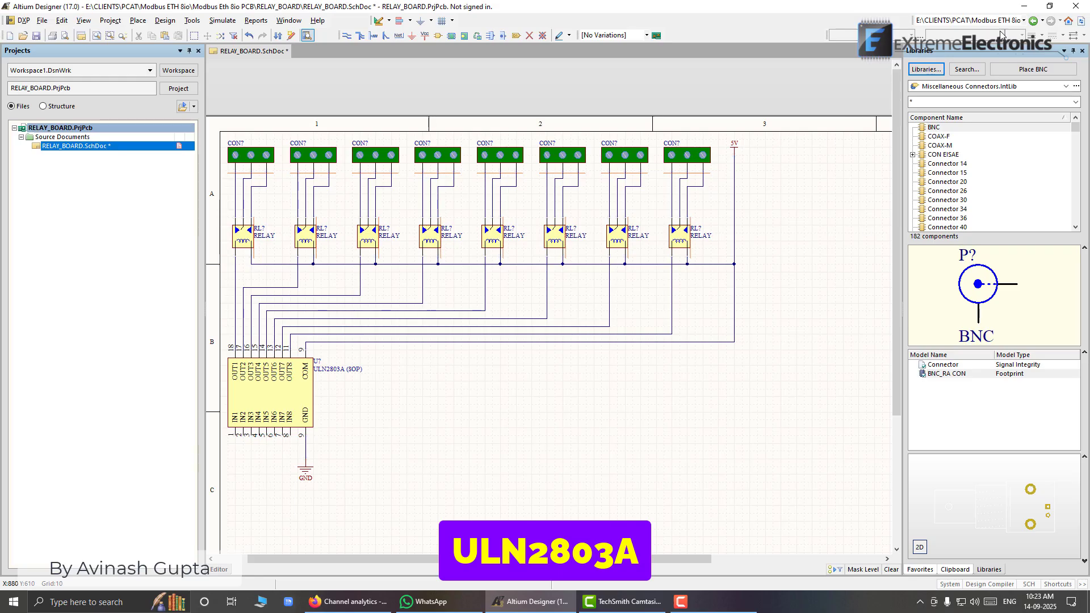
# - Open the library component search and choose Name as the first filter's field
pyautogui.click(973, 75)
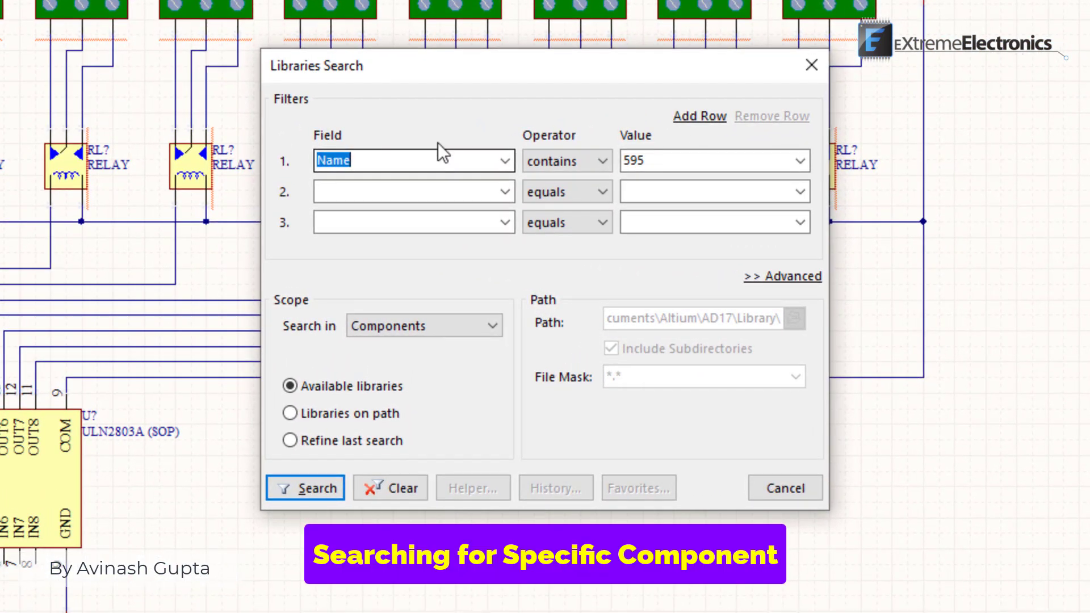
pyautogui.click(504, 163)
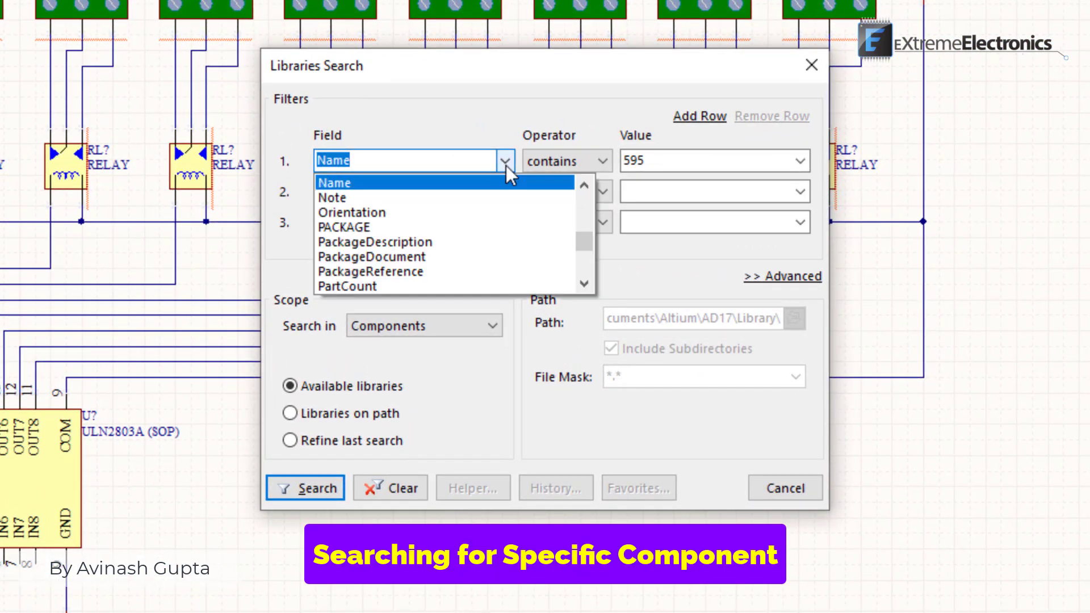
pyautogui.click(379, 186)
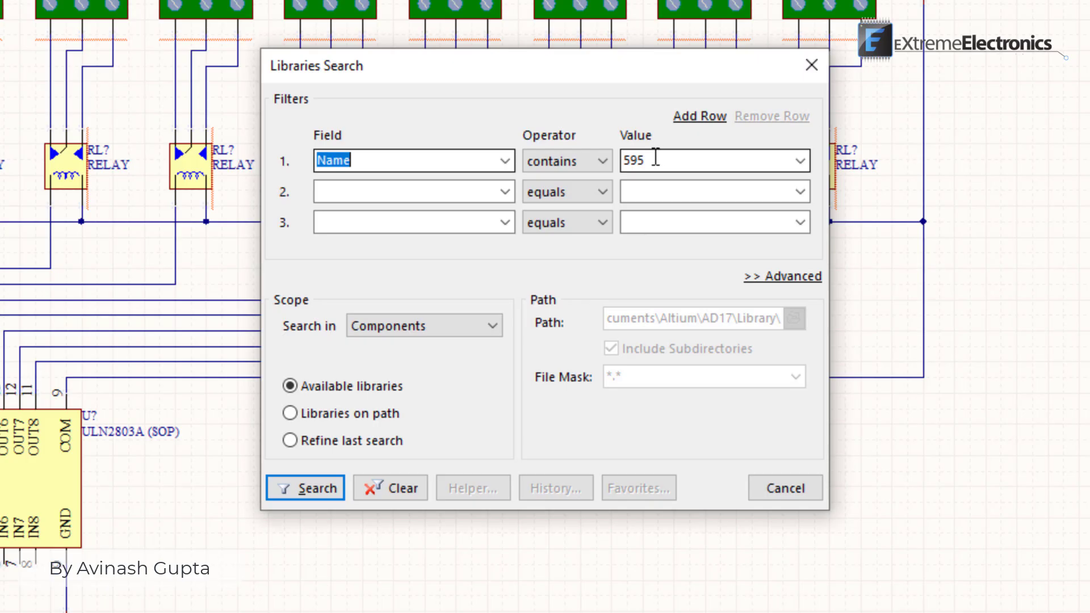
# - Try the equals operator on the Name filter and set it back to contains
pyautogui.click(657, 163)
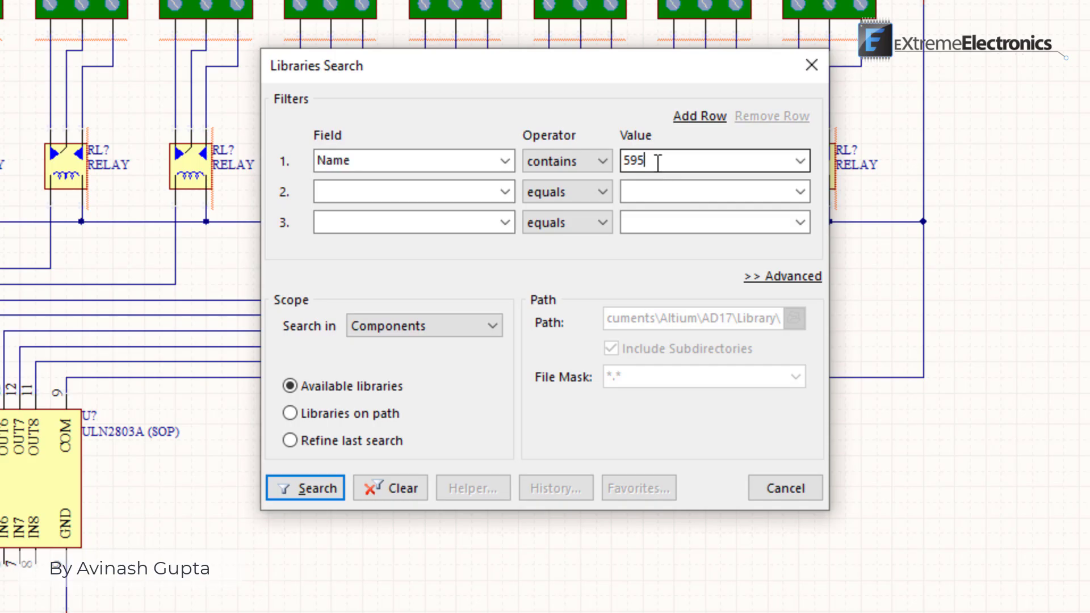
pyautogui.moveTo(657, 163); pyautogui.dragTo(623, 161)
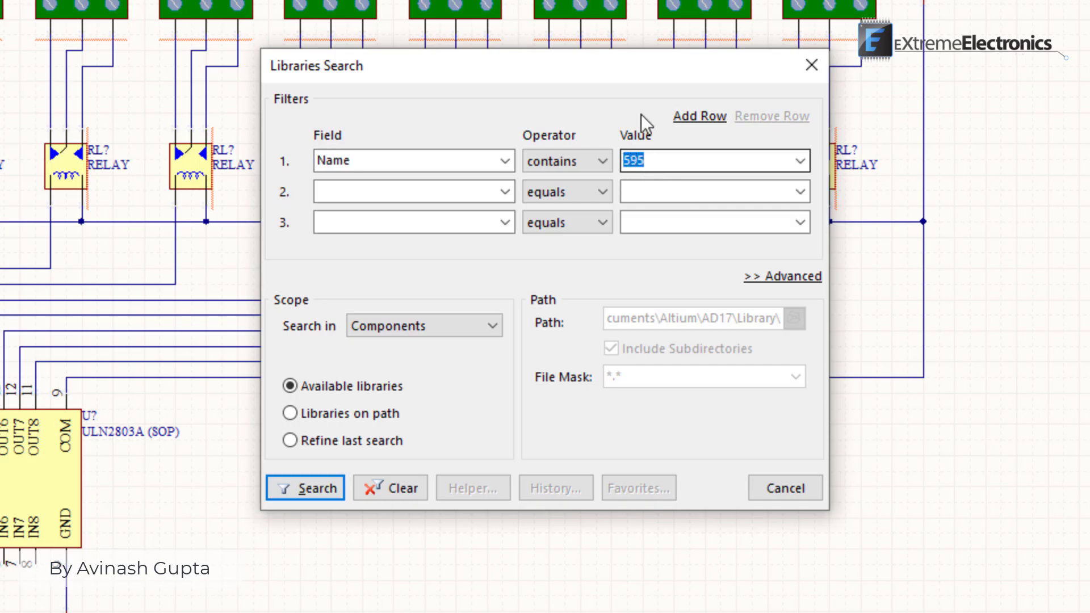
pyautogui.click(590, 165)
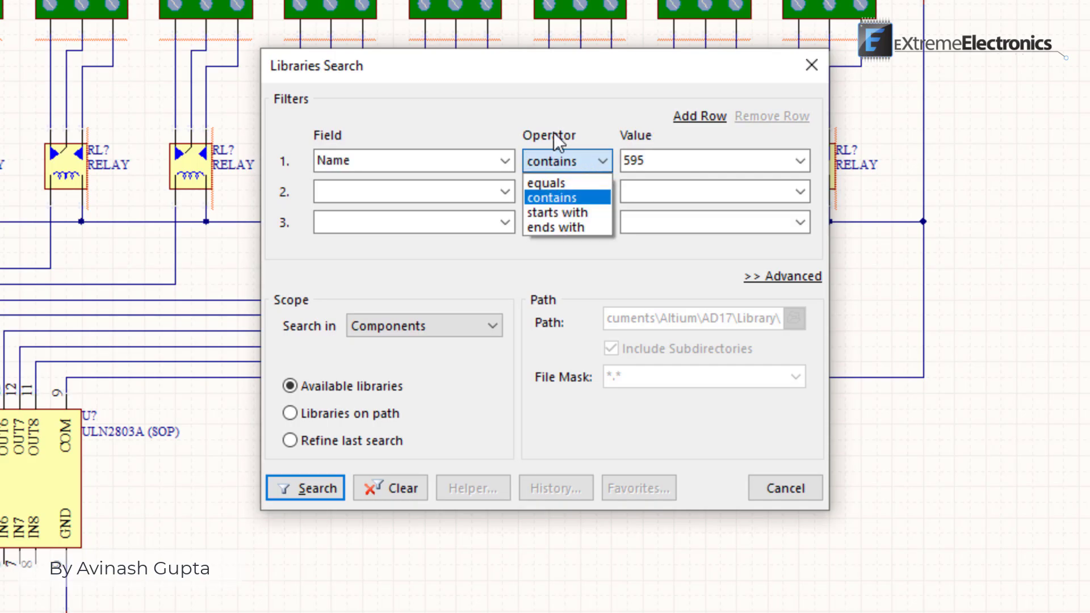
pyautogui.click(560, 183)
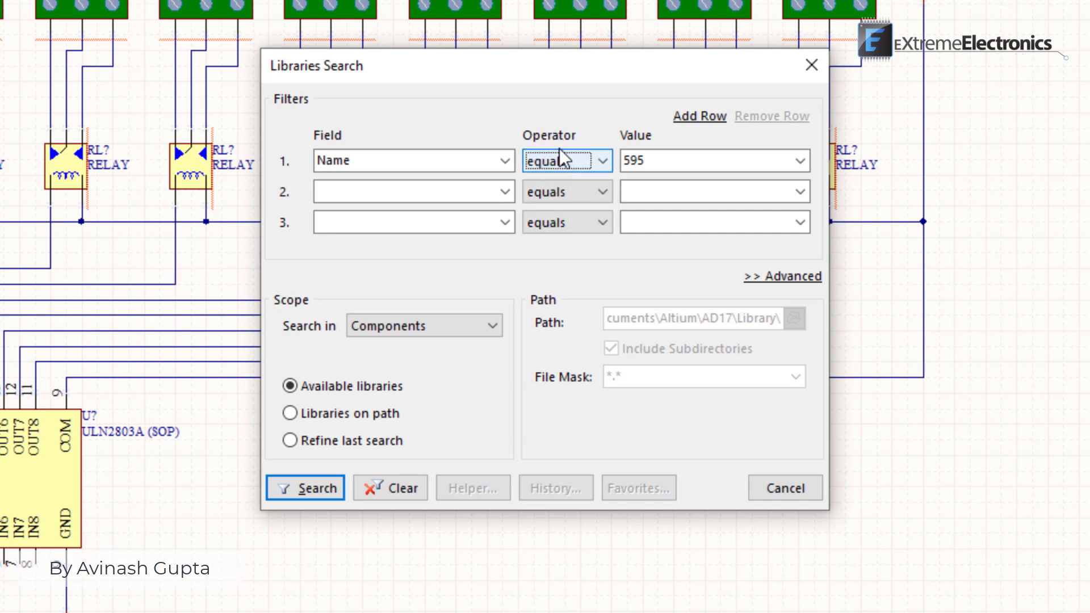
pyautogui.click(568, 164)
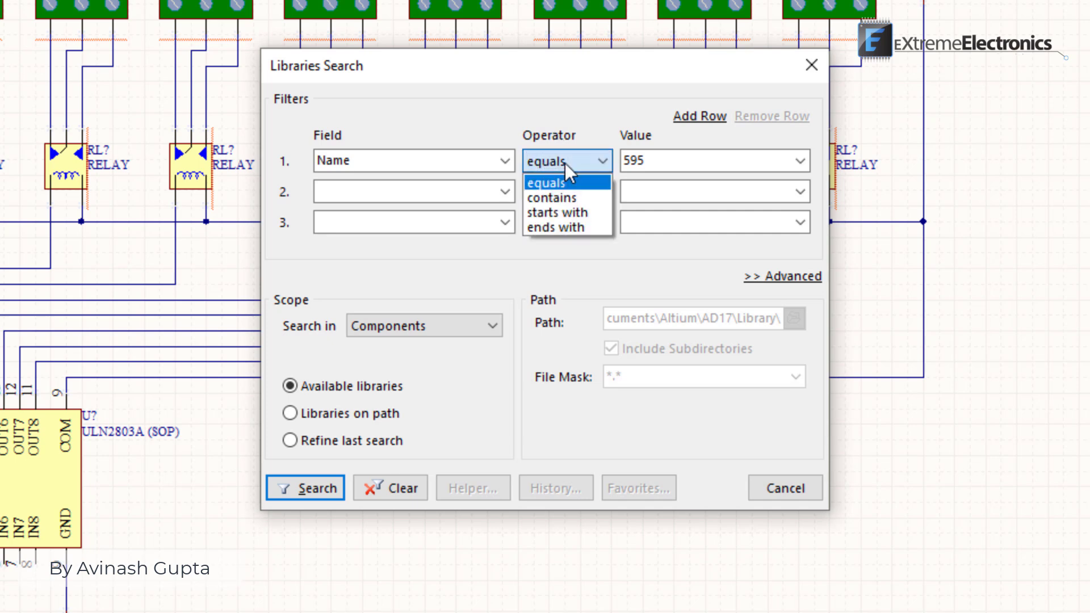
pyautogui.click(568, 195)
# - Search the available libraries for components whose Name contains 595
pyautogui.click(628, 160)
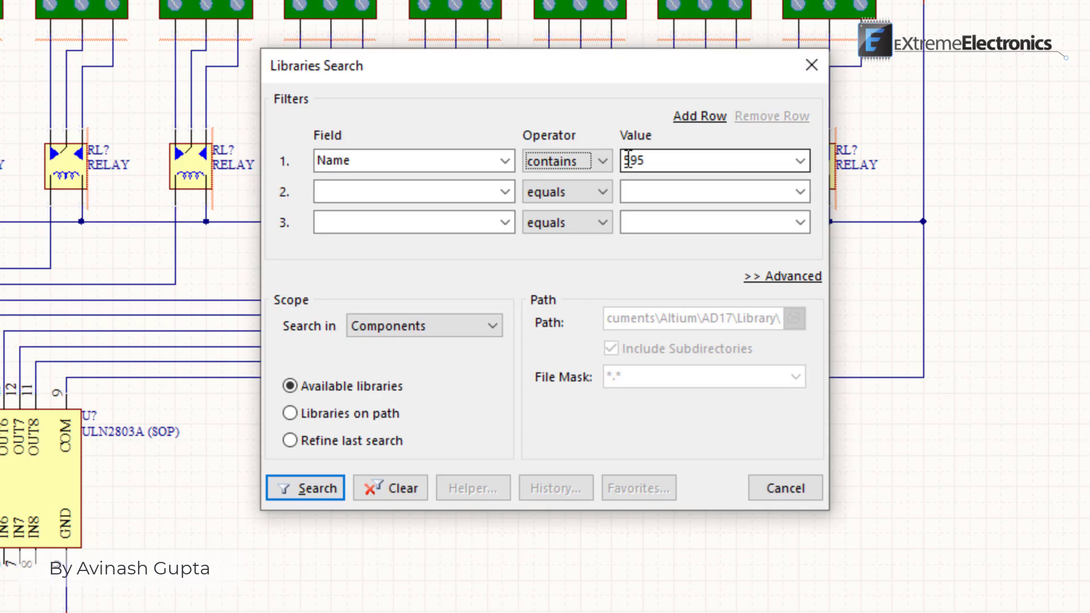
pyautogui.doubleClick(628, 160)
pyautogui.click(645, 161)
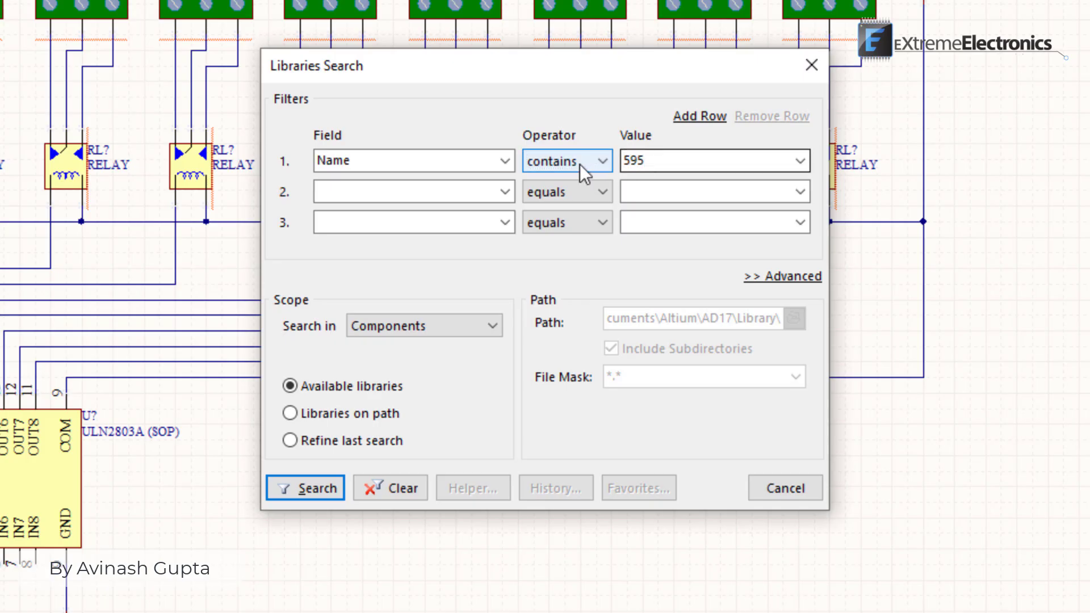
pyautogui.moveTo(642, 161); pyautogui.dragTo(620, 160)
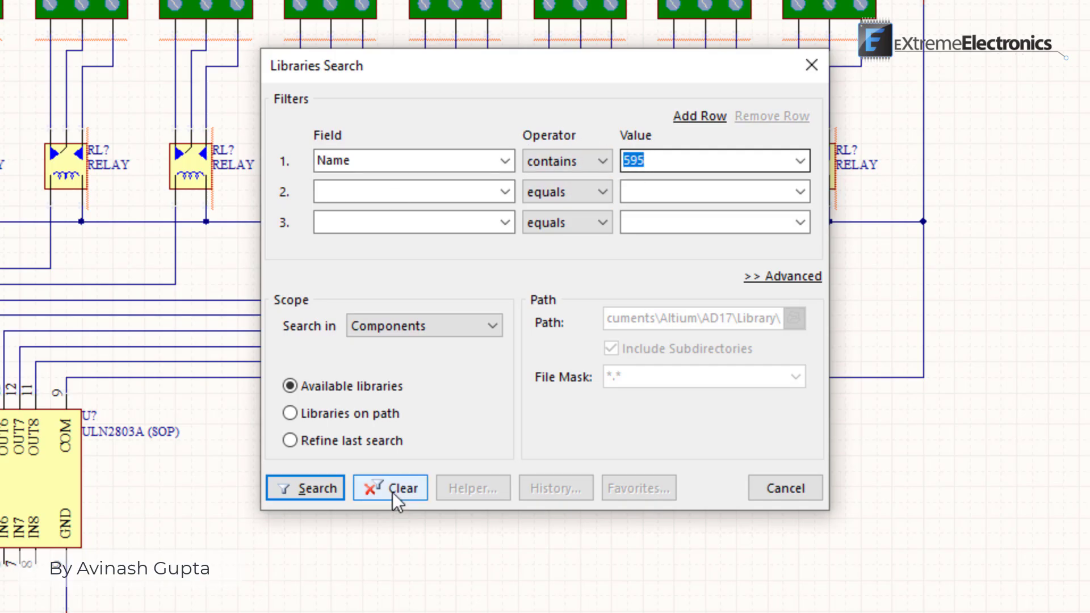
pyautogui.click(313, 489)
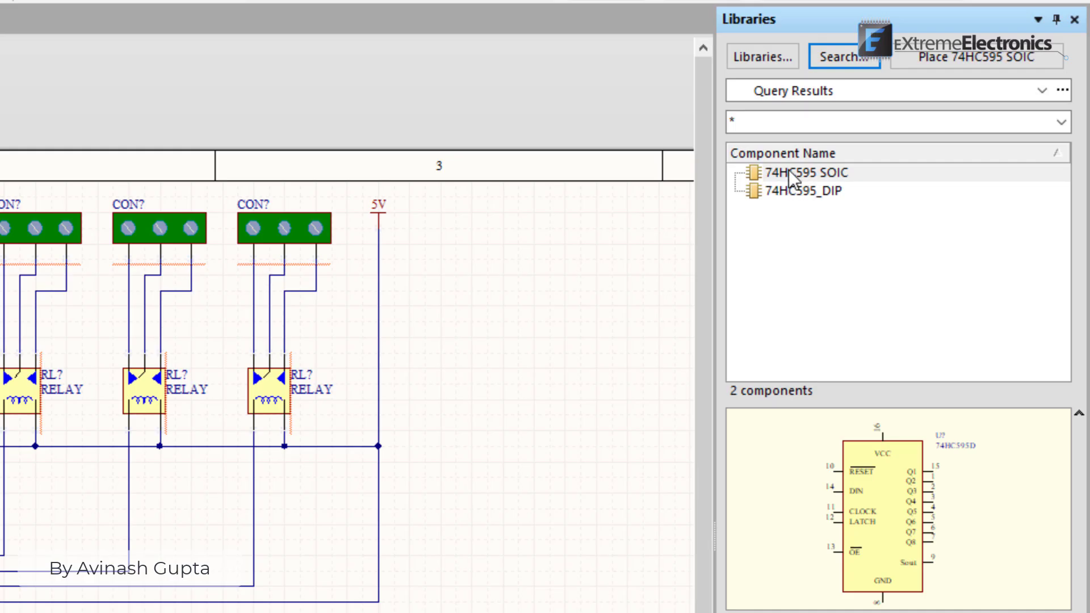
# - Place the 74HC595 SOIC on the sheet and move it into the open area below the relay wiring, beside the ULN2803A
pyautogui.moveTo(790, 174); pyautogui.dragTo(389, 428)
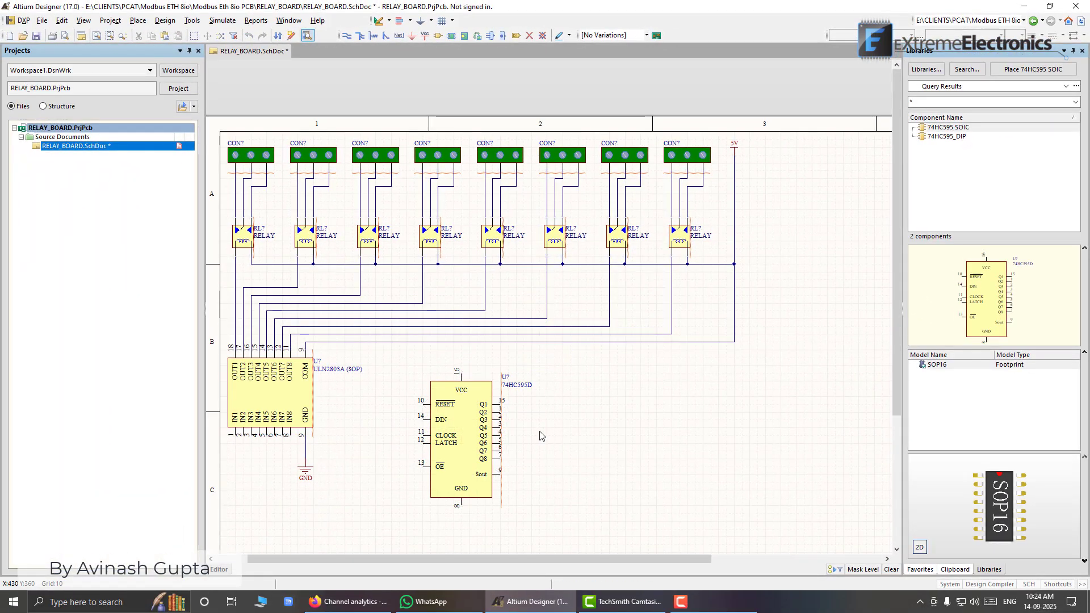
pyautogui.moveTo(564, 451); pyautogui.dragTo(582, 332, button='right')
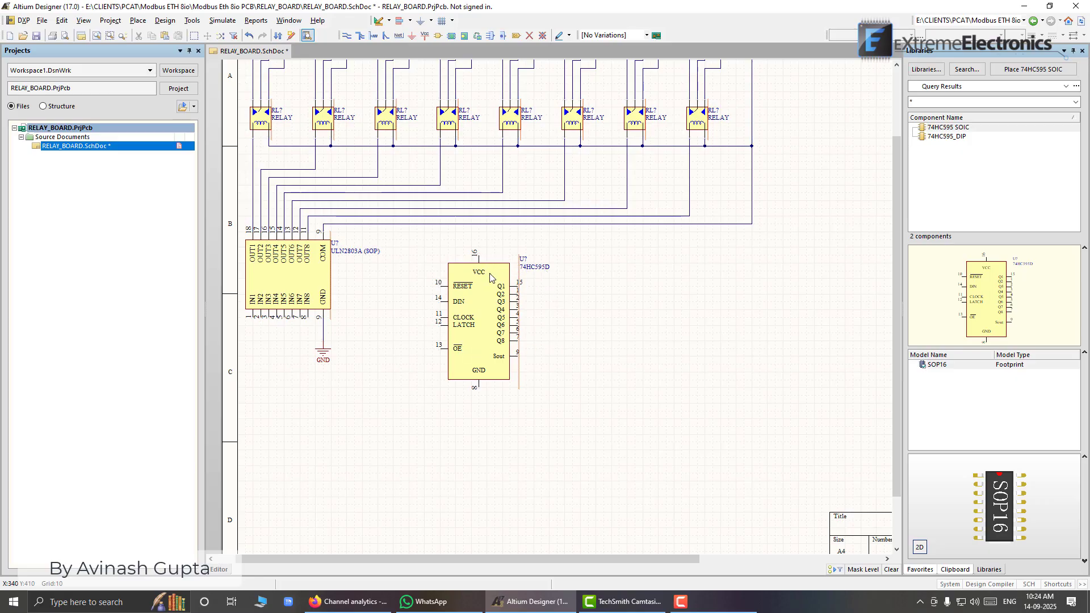
pyautogui.moveTo(480, 307); pyautogui.dragTo(500, 329)
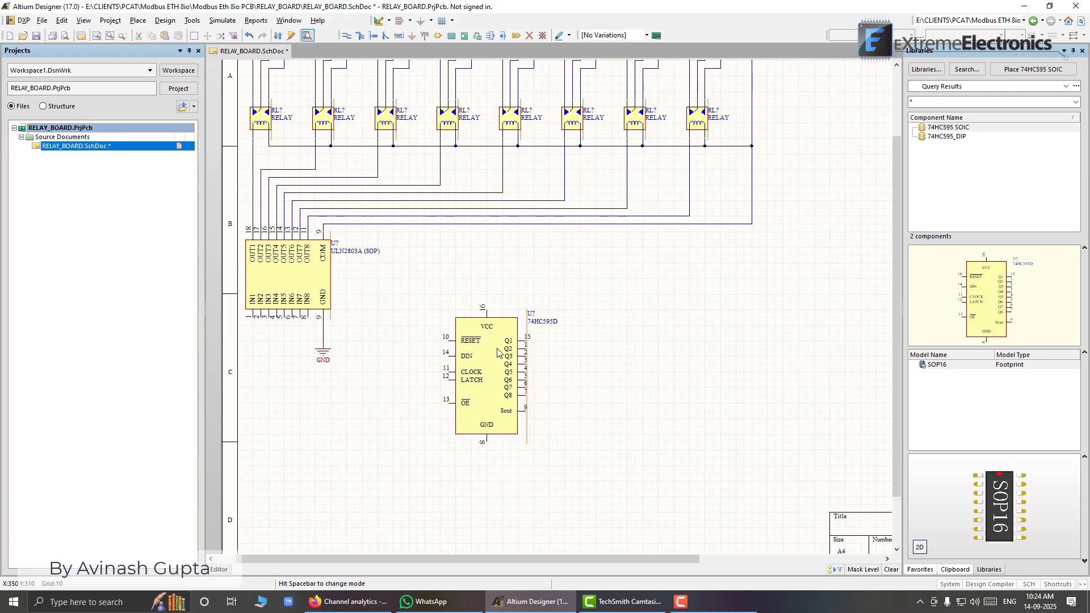
pyautogui.keyDown('ctrl'); pyautogui.scroll(1, 475, 392); pyautogui.keyUp('ctrl')
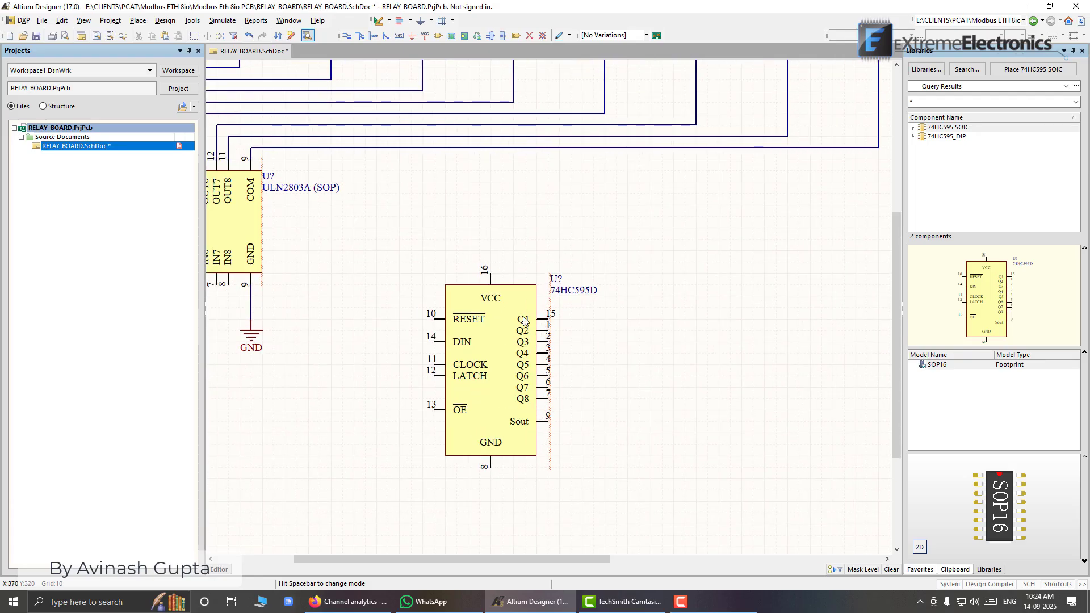
# - Try rotating the 74HC595D by 180 degrees so its Q outputs face the ULN2803A, and move it lower on the sheet
pyautogui.click(521, 327)
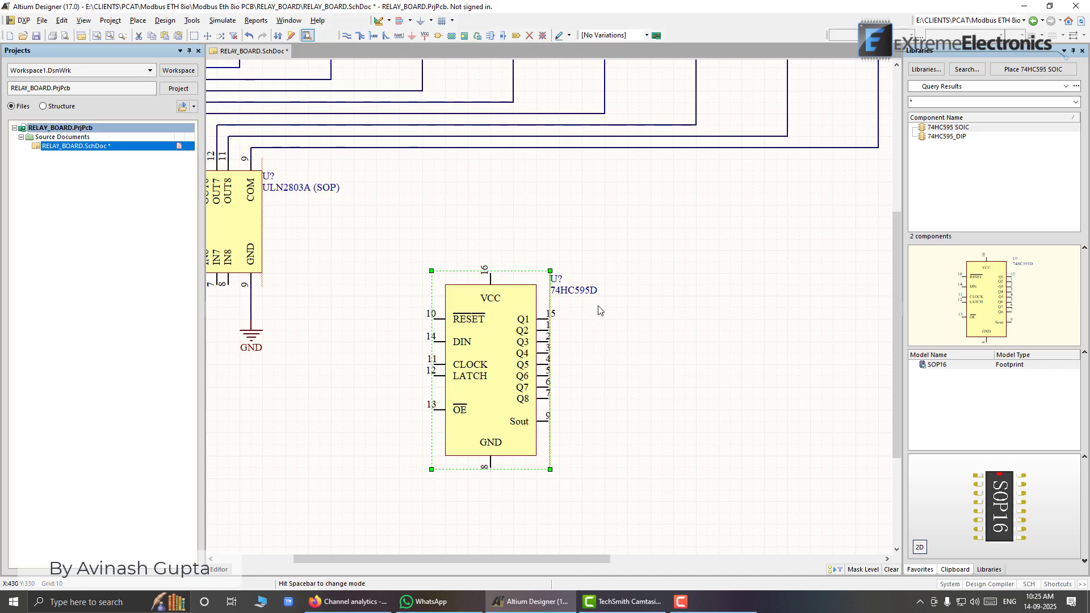
pyautogui.press('space')
pyautogui.press('space')
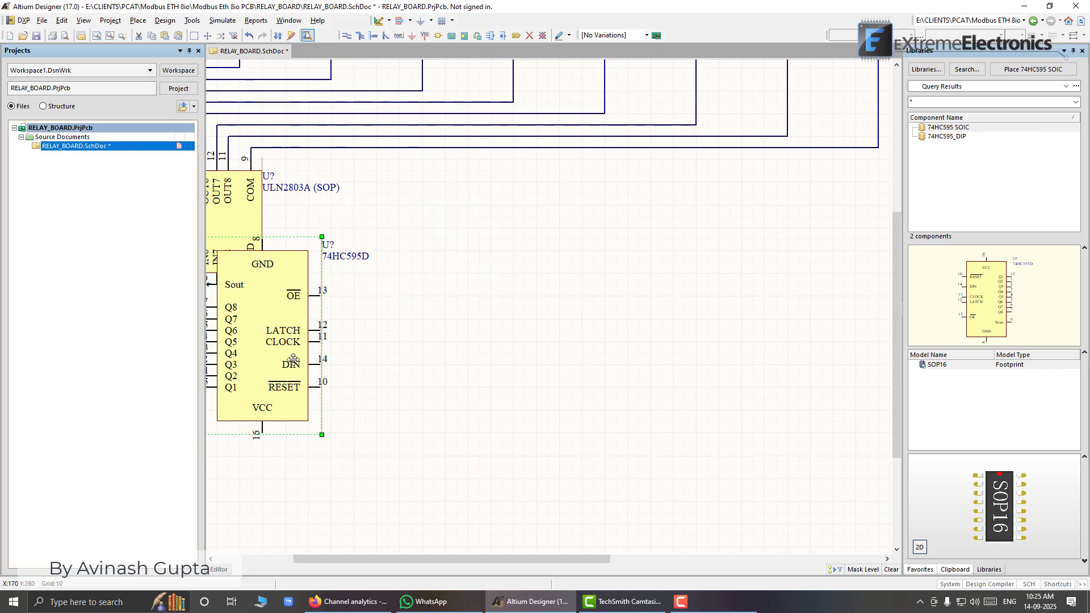
pyautogui.moveTo(293, 360); pyautogui.dragTo(546, 415)
pyautogui.hotkey('ctrl', 'z')
pyautogui.press('space')
pyautogui.moveTo(337, 347); pyautogui.dragTo(629, 457)
pyautogui.press('space')
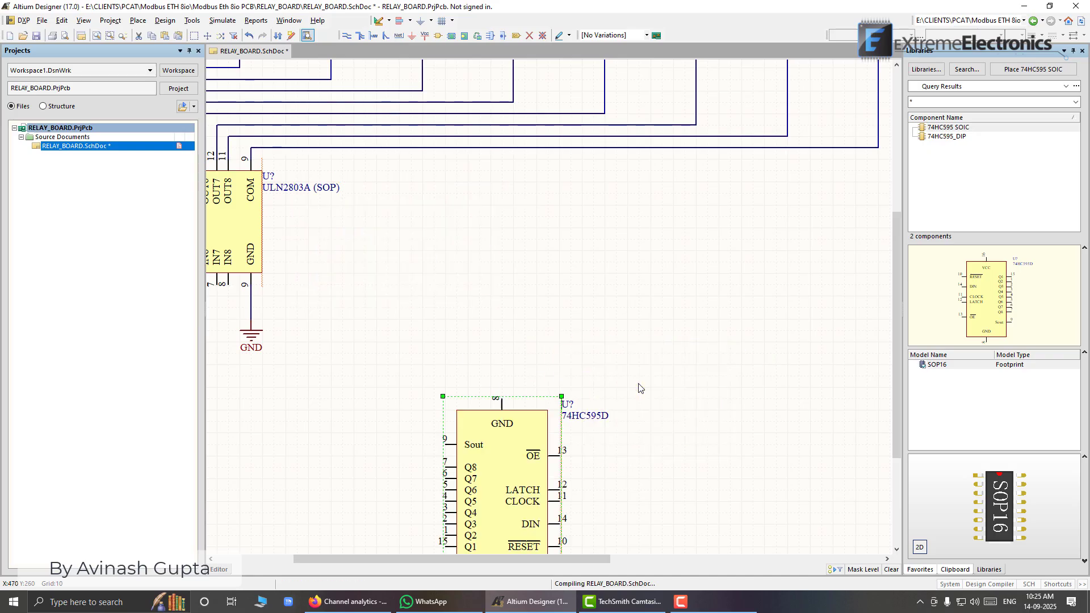
pyautogui.scroll(-3, 620, 376)
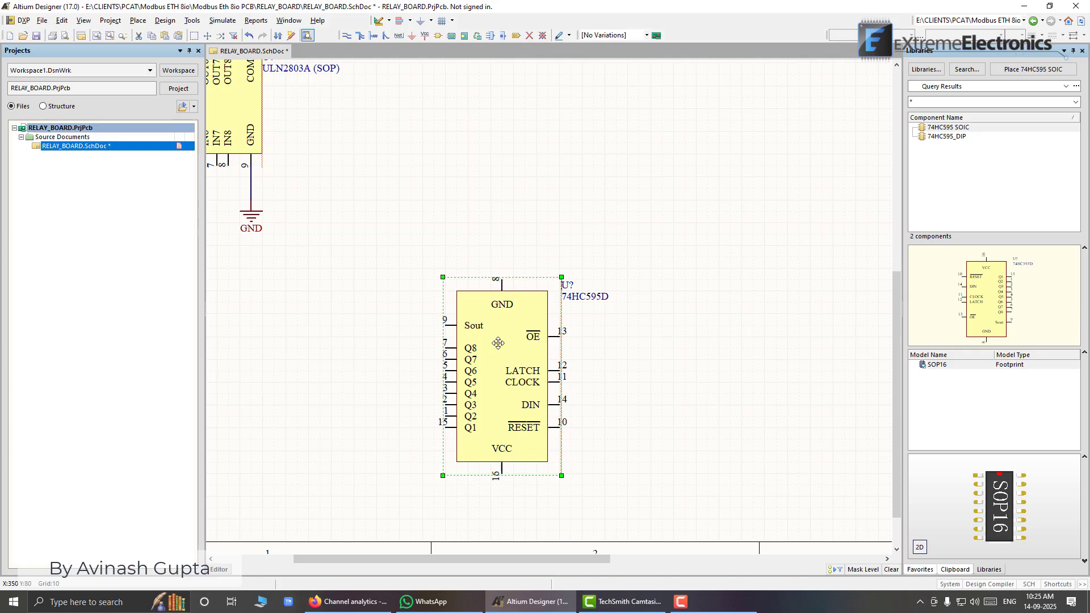
pyautogui.click(655, 289)
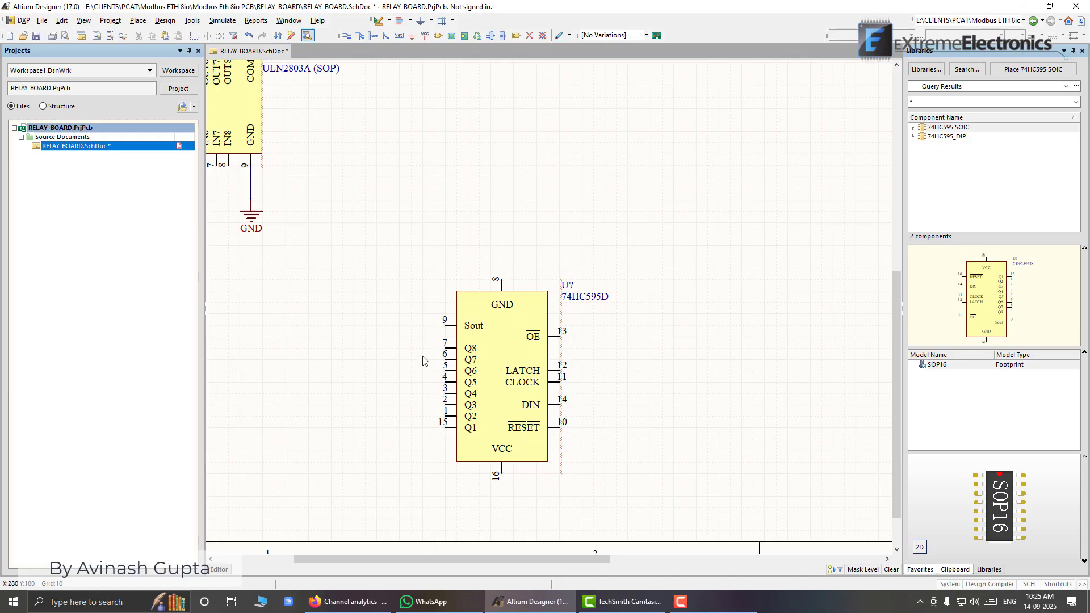
pyautogui.moveTo(361, 334); pyautogui.dragTo(458, 352, button='right')
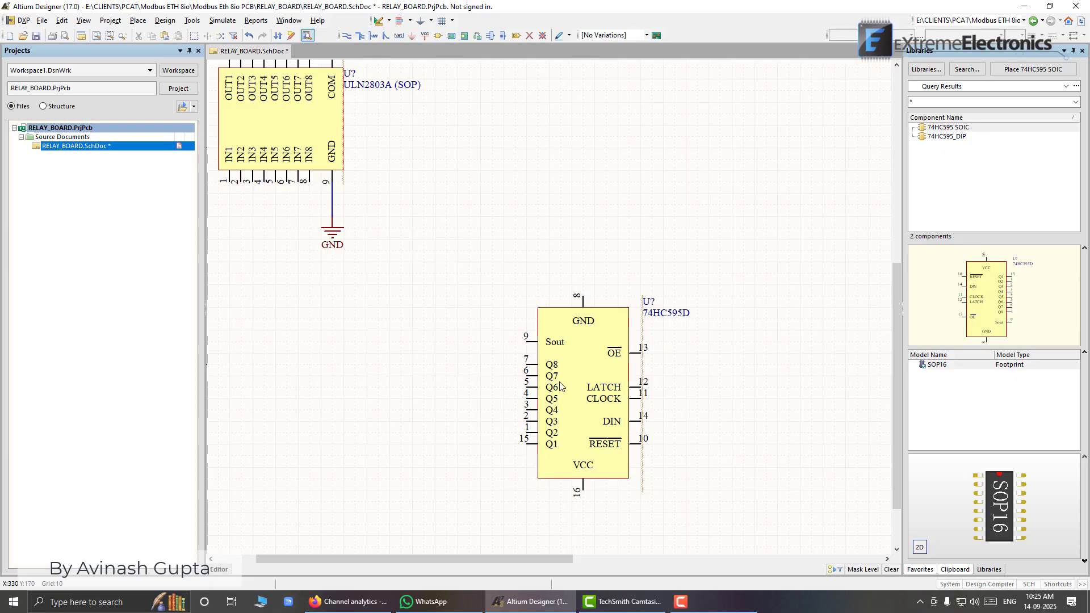
# - Undo the last rotation and moves of the 74HC595D, shift it as a test, and restore the 180-degree rotated placement
pyautogui.hotkey('ctrl', 'z')
pyautogui.hotkey('ctrl', 'z')
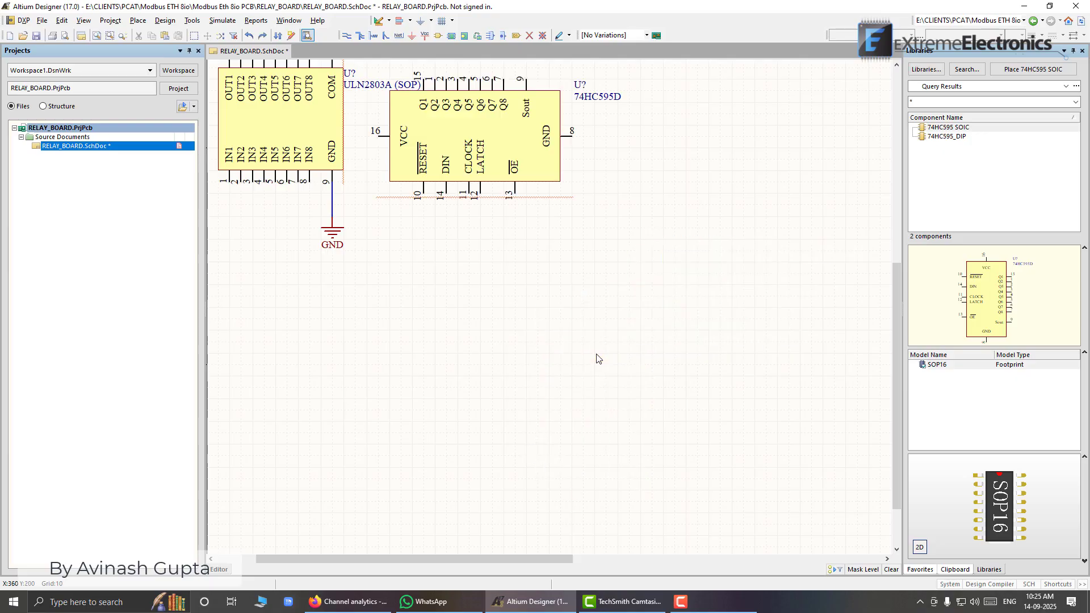
pyautogui.moveTo(516, 193); pyautogui.dragTo(640, 422)
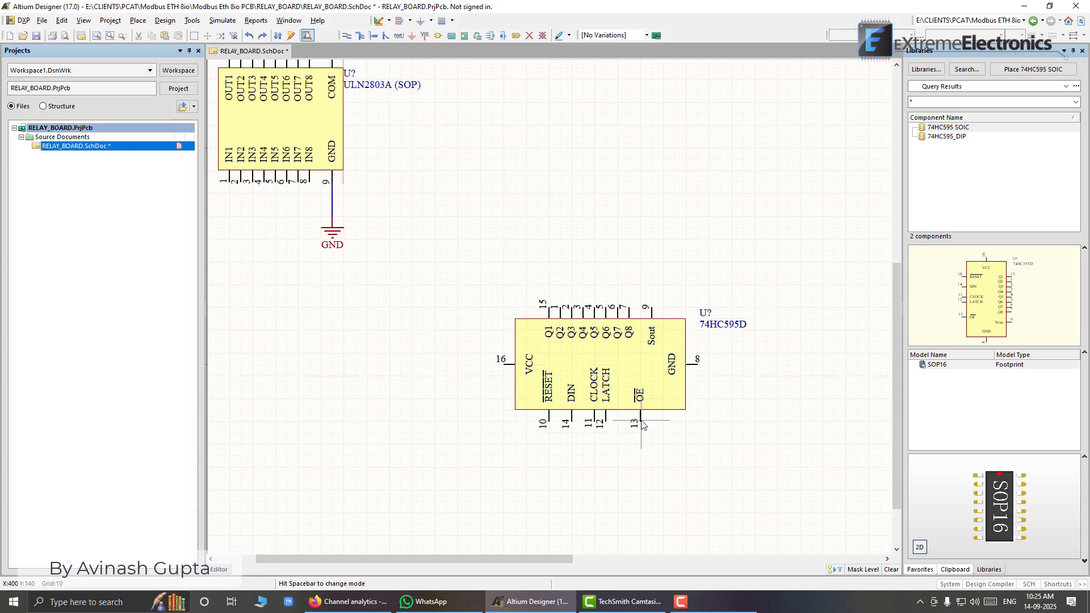
pyautogui.click(636, 362)
pyautogui.hotkey('ctrl', 'z')
pyautogui.hotkey('ctrl', 'y')
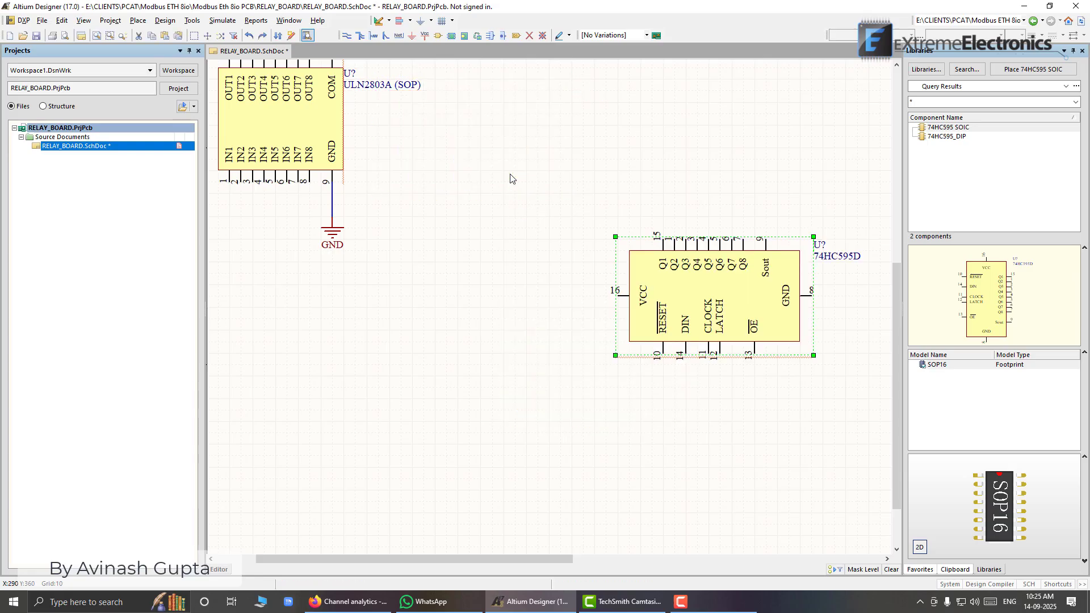
pyautogui.hotkey('ctrl', 'y')
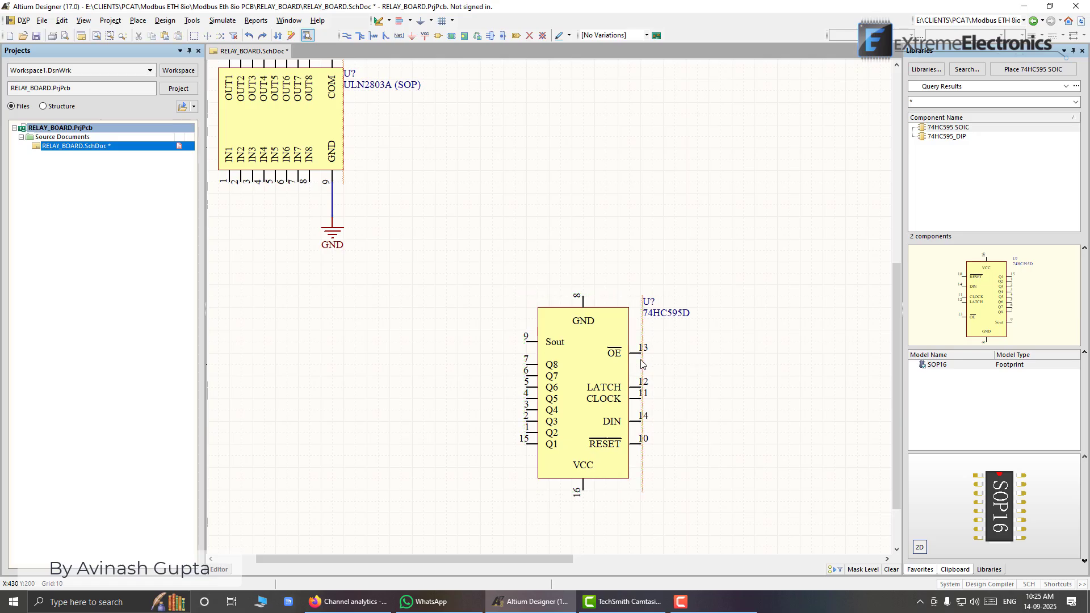
# - Rotate the 74HC595D back upright with VCC at the top and move it closer to the ULN2803A
pyautogui.press('space')
pyautogui.moveTo(591, 360); pyautogui.dragTo(500, 298)
pyautogui.press('space')
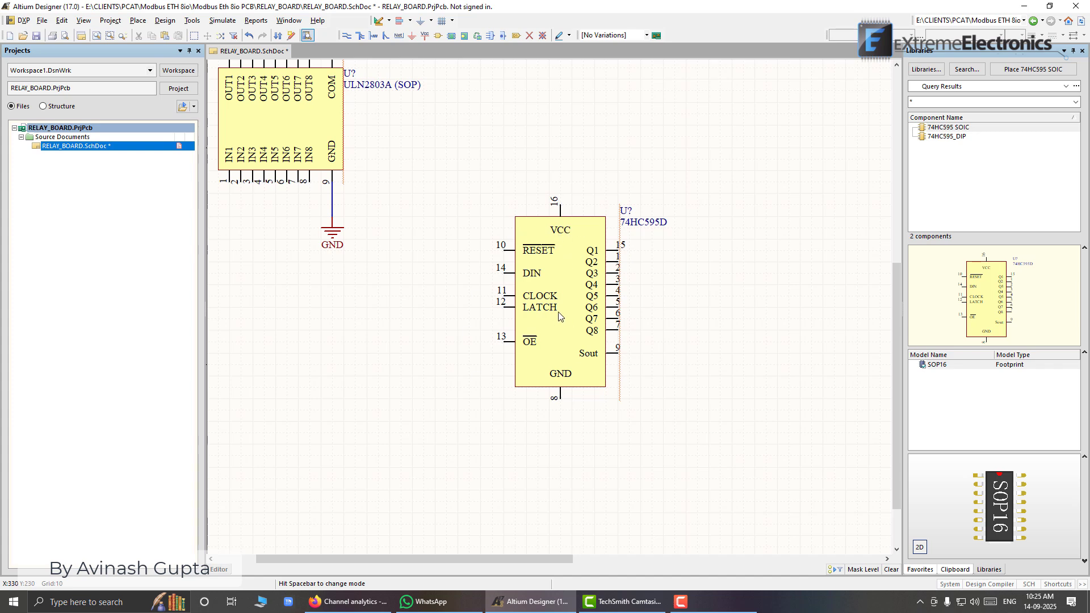
# - Mirror the 74HC595D horizontally so that pins Q1 to Q8 and Sout face the ULN2803A, keeping VCC at the top
pyautogui.click(569, 277)
pyautogui.moveTo(560, 282); pyautogui.dragTo(604, 282)
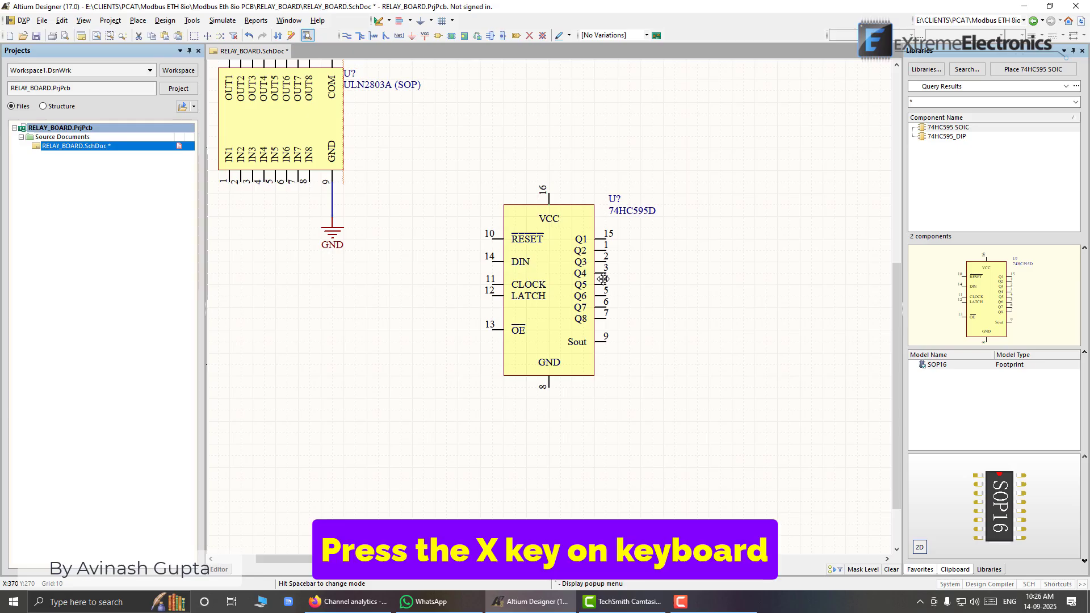
pyautogui.press('x')
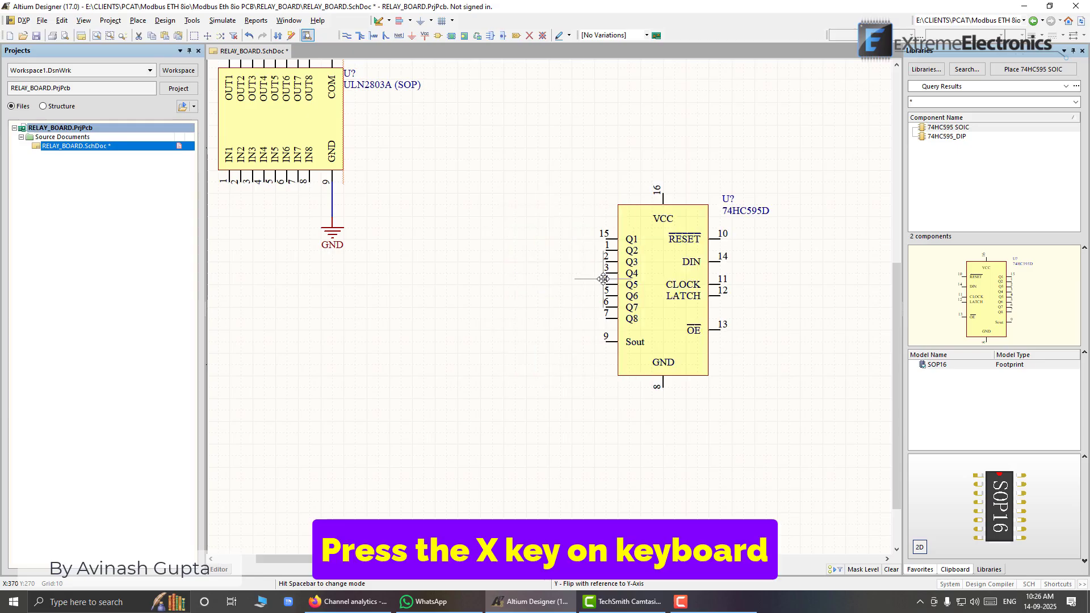
pyautogui.press('x')
pyautogui.press('x')
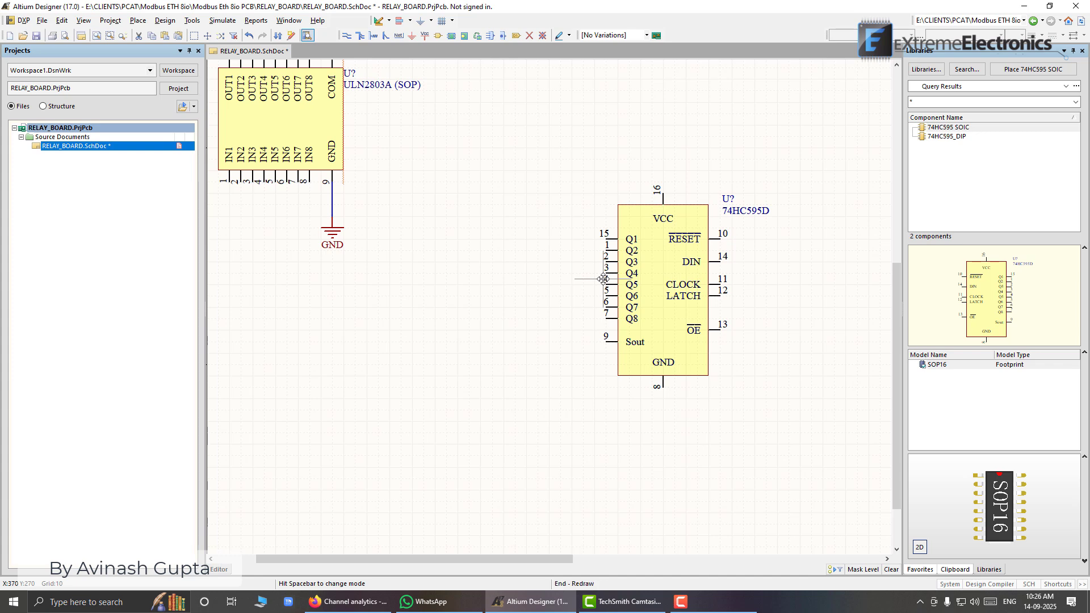
pyautogui.press('x')
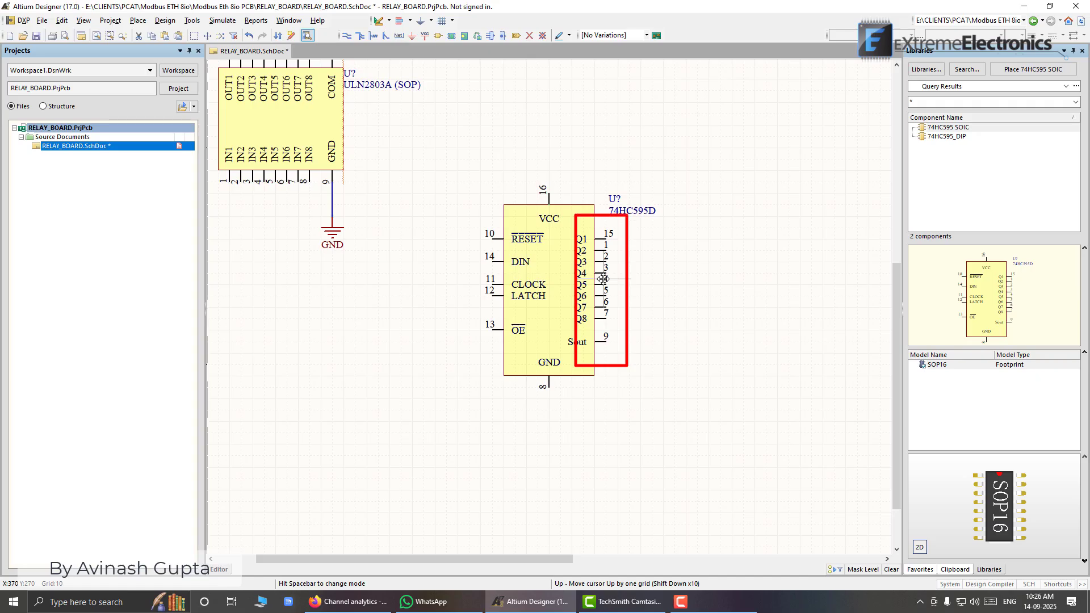
pyautogui.press('x')
pyautogui.press('x')
pyautogui.press('x')
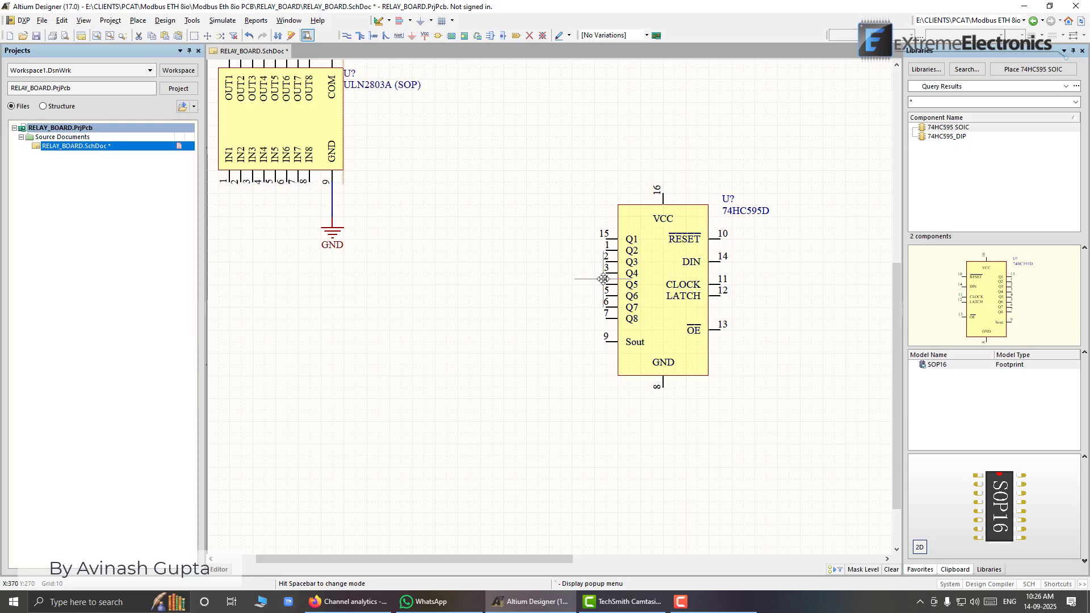
pyautogui.press('Escape')
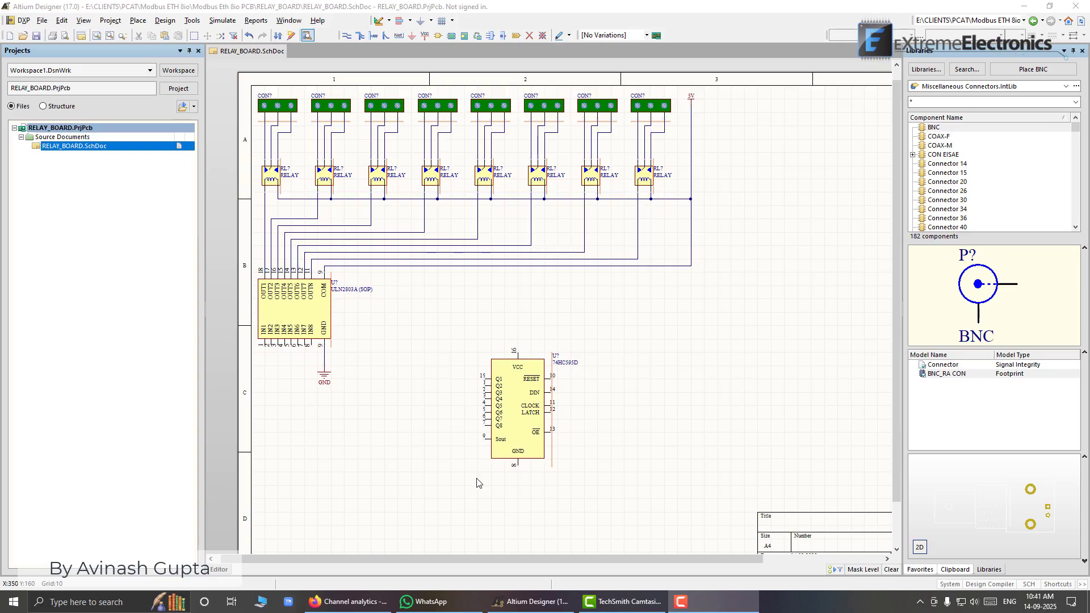
# - Check the placed 74HC595D's source library in its component properties and switch the active library to MISC_ICs.IntLib
pyautogui.doubleClick(502, 370)
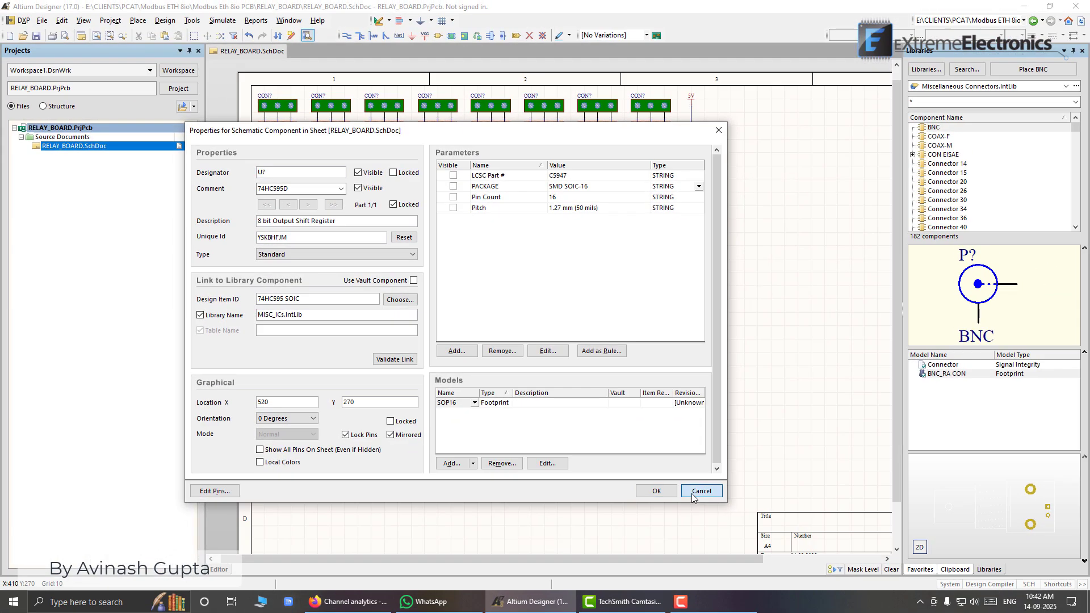
pyautogui.click(704, 494)
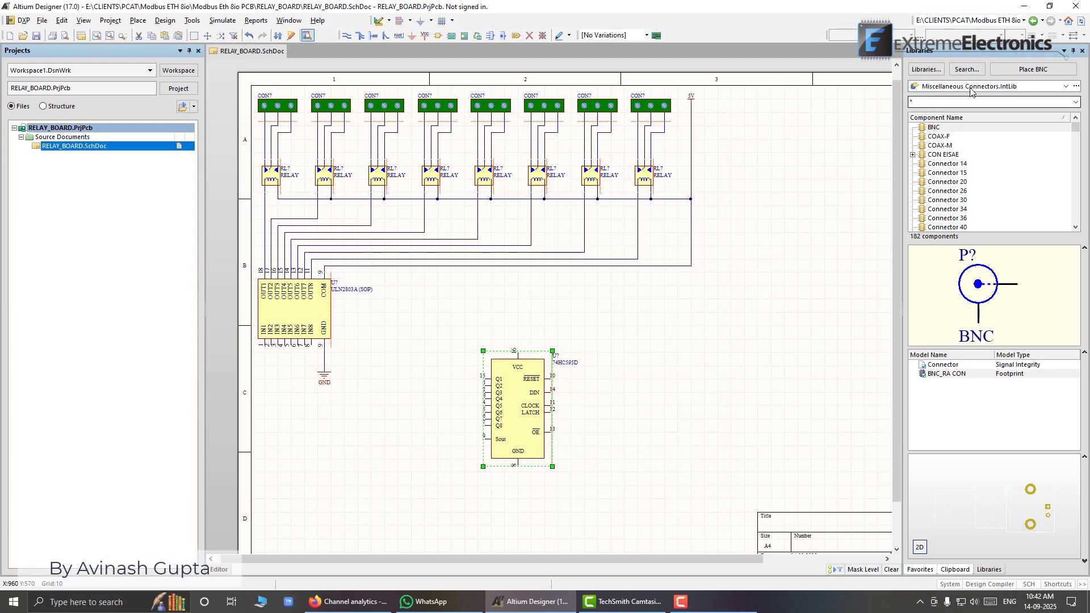
pyautogui.click(1066, 87)
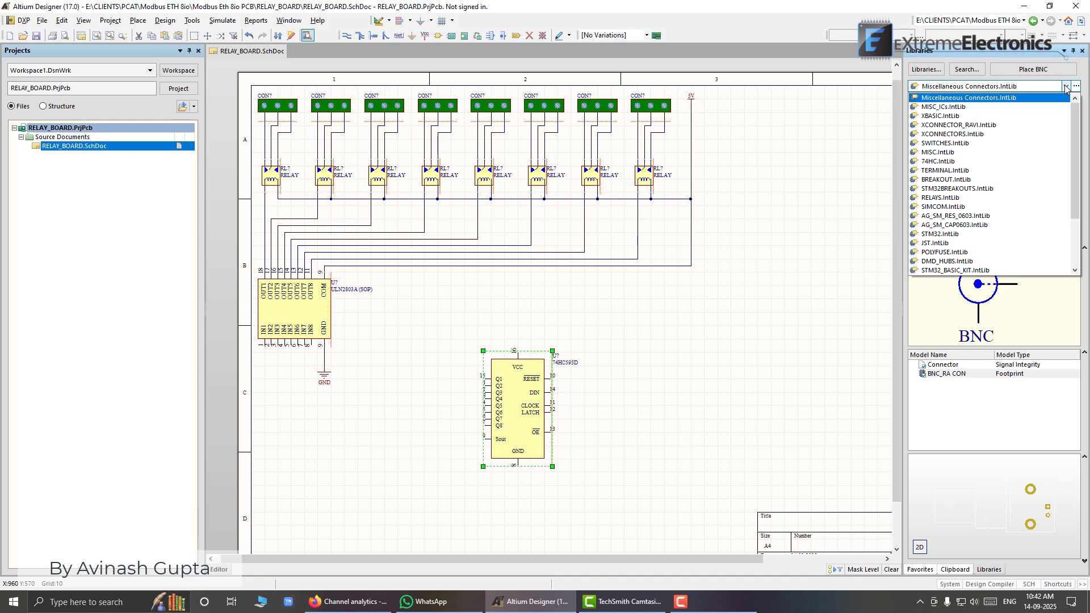
pyautogui.click(978, 152)
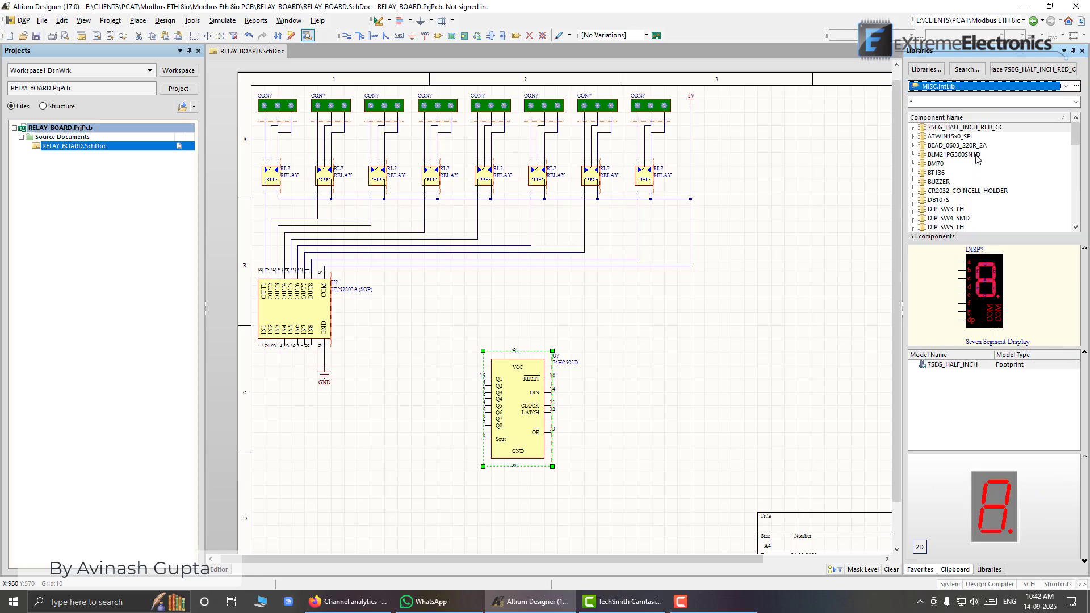
pyautogui.click(1011, 88)
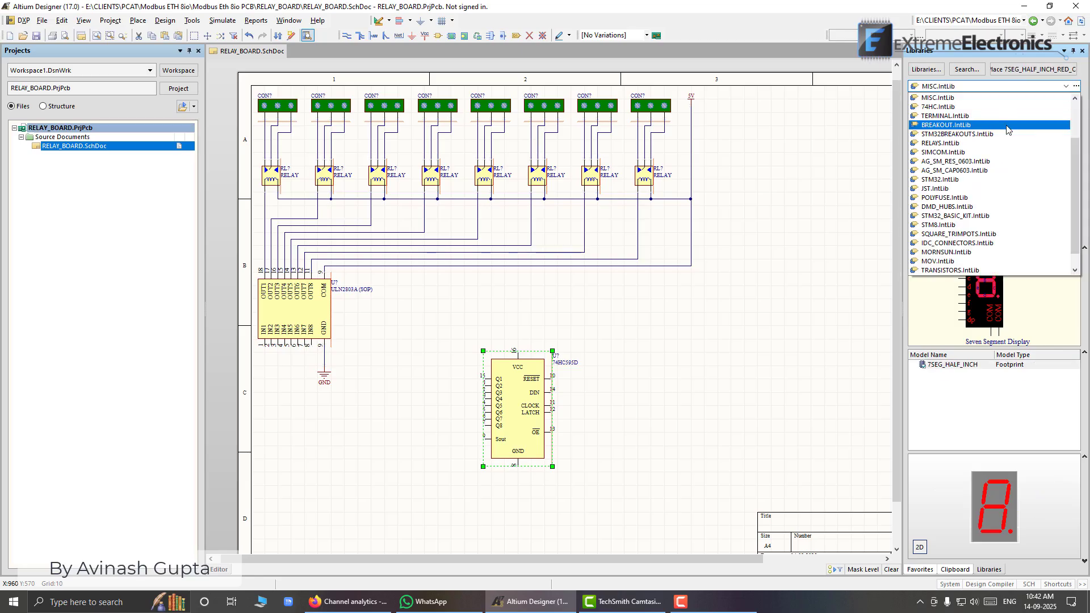
pyautogui.scroll(-1, 1008, 129)
pyautogui.scroll(3, 1007, 129)
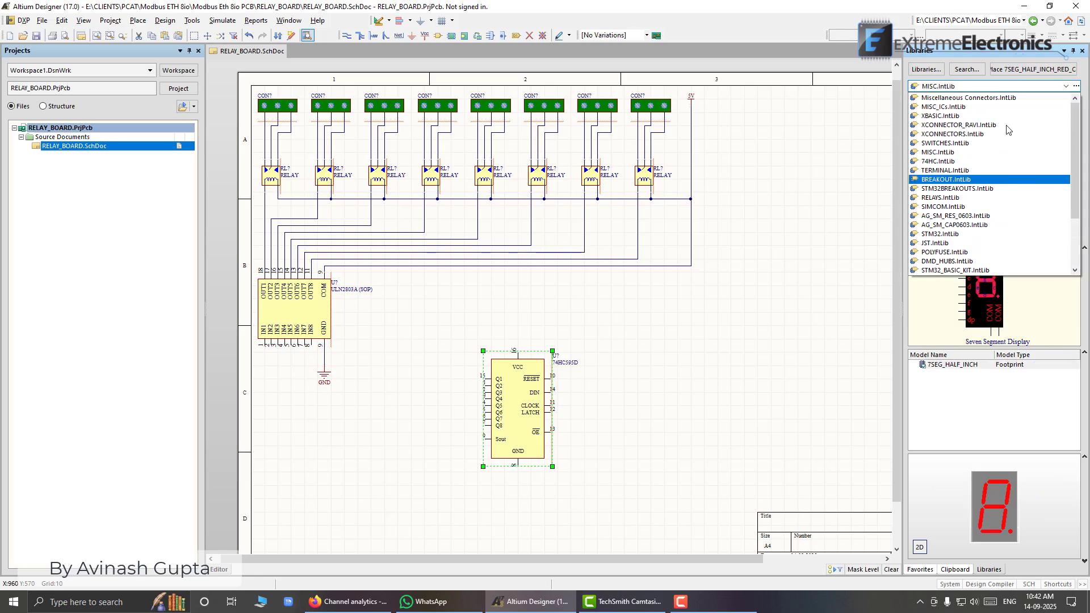
pyautogui.click(928, 107)
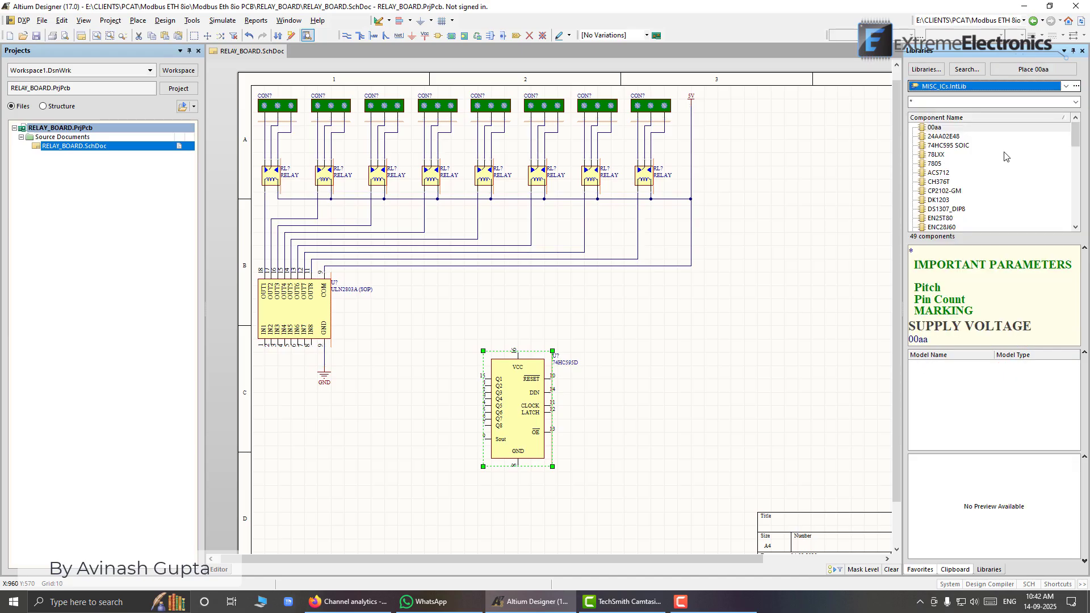
# - Place a second 74HC595 SOIC in the empty area to the right of the first one
pyautogui.moveTo(1075, 136)
pyautogui.mouseDown()
pyautogui.moveTo(1071, 215)
pyautogui.moveTo(1084, 136)
pyautogui.mouseUp()
pyautogui.click(937, 146)
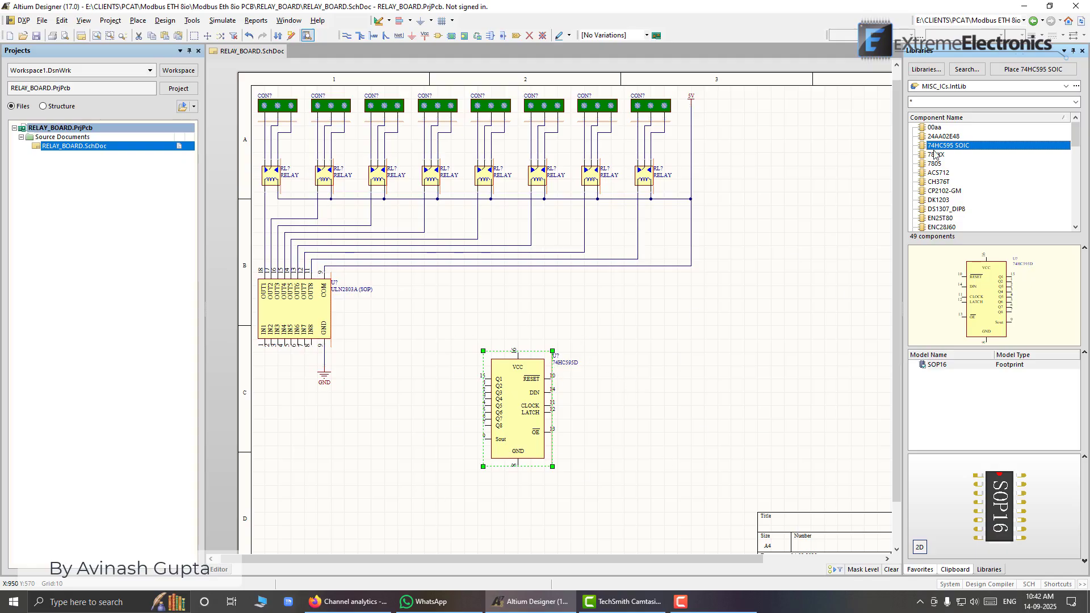
pyautogui.moveTo(941, 151); pyautogui.dragTo(733, 326)
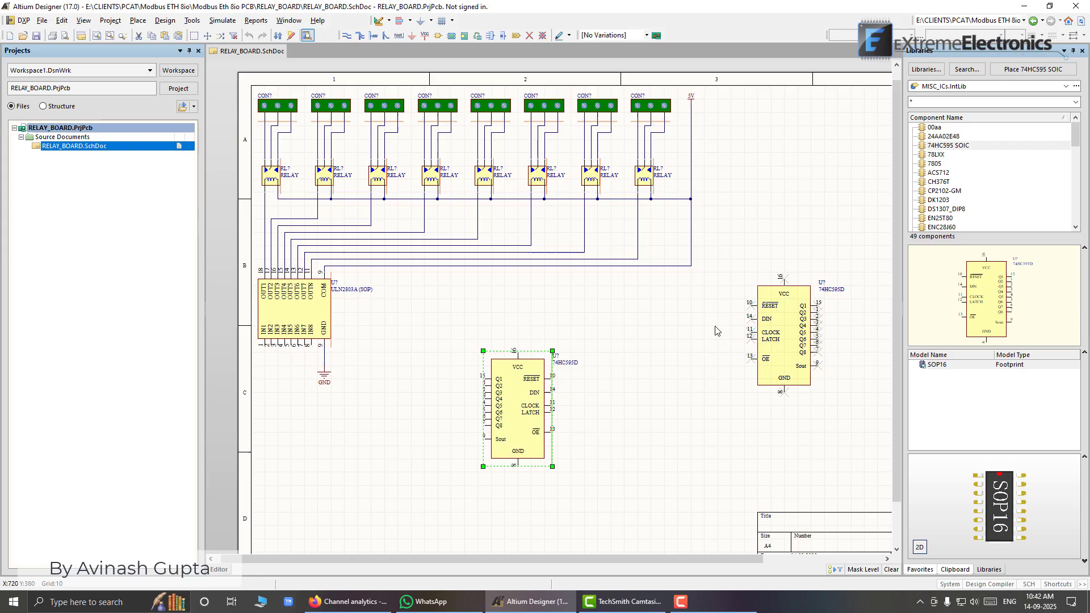
pyautogui.click(769, 335)
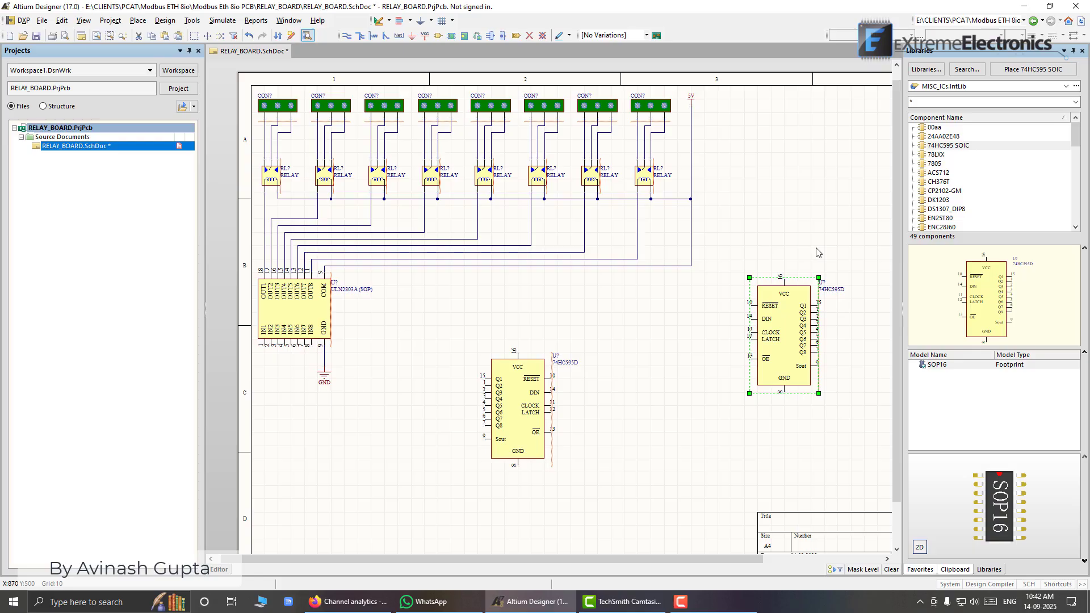
# - Delete the second 74HC595 and move the remaining 74HC595D down and closer to the ULN2803A
pyautogui.press('Delete')
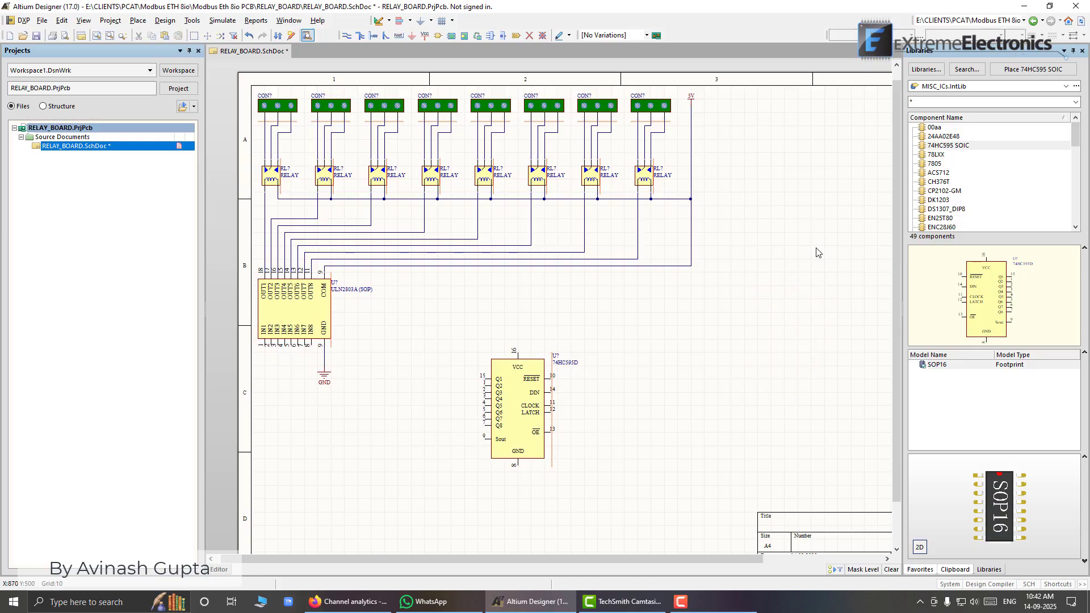
pyautogui.click(1067, 86)
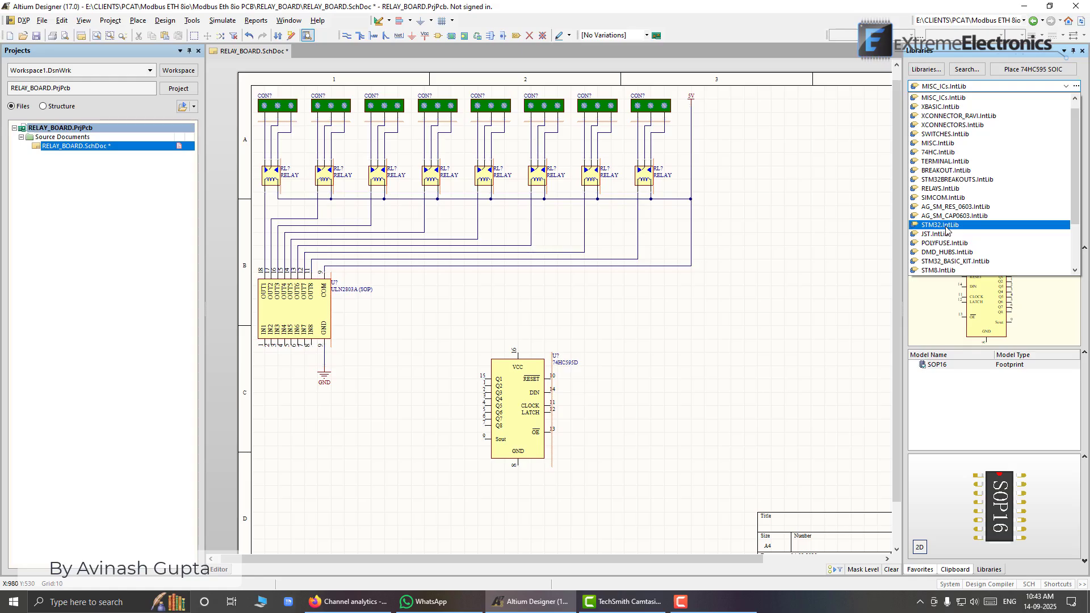
pyautogui.click(482, 329)
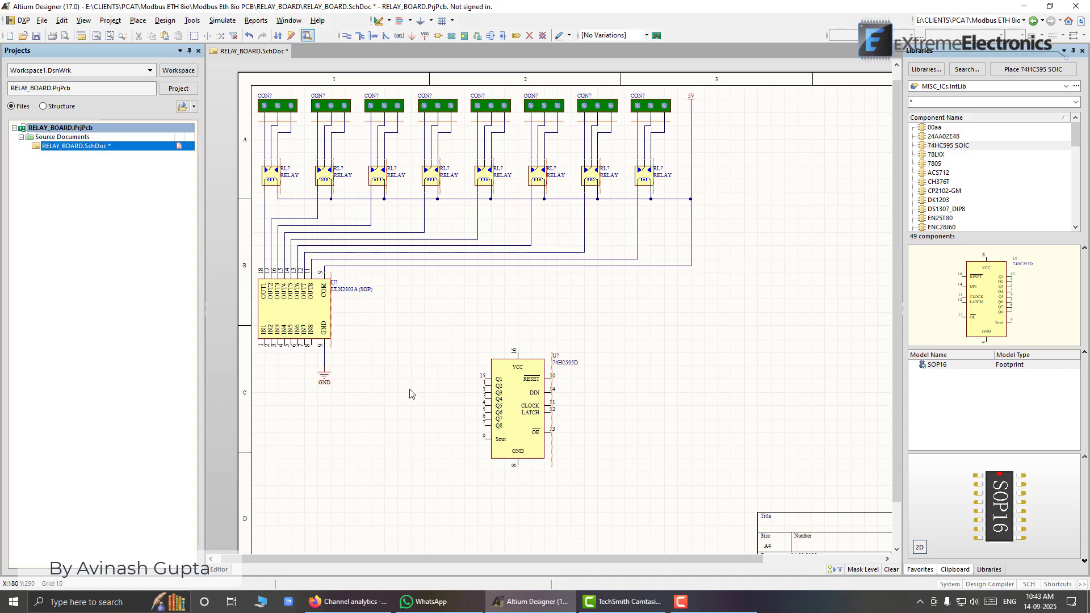
pyautogui.moveTo(514, 384); pyautogui.dragTo(434, 413)
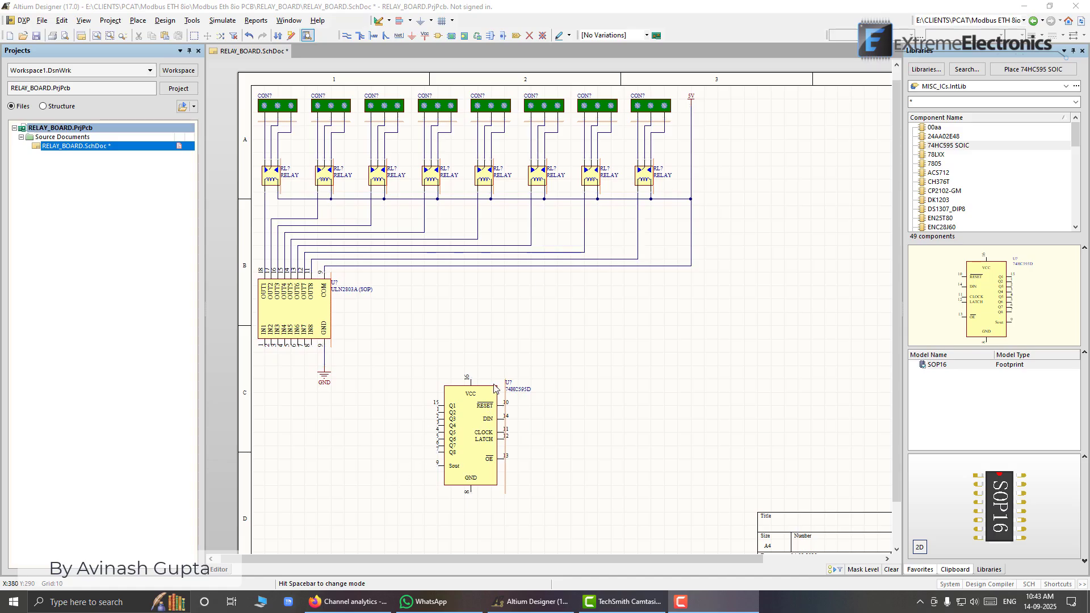
# - Place a copy of the 5V power port above the 74HC595D's VCC pin and change its net to 3.3V
pyautogui.click(692, 98)
pyautogui.hotkey('ctrl', 'c')
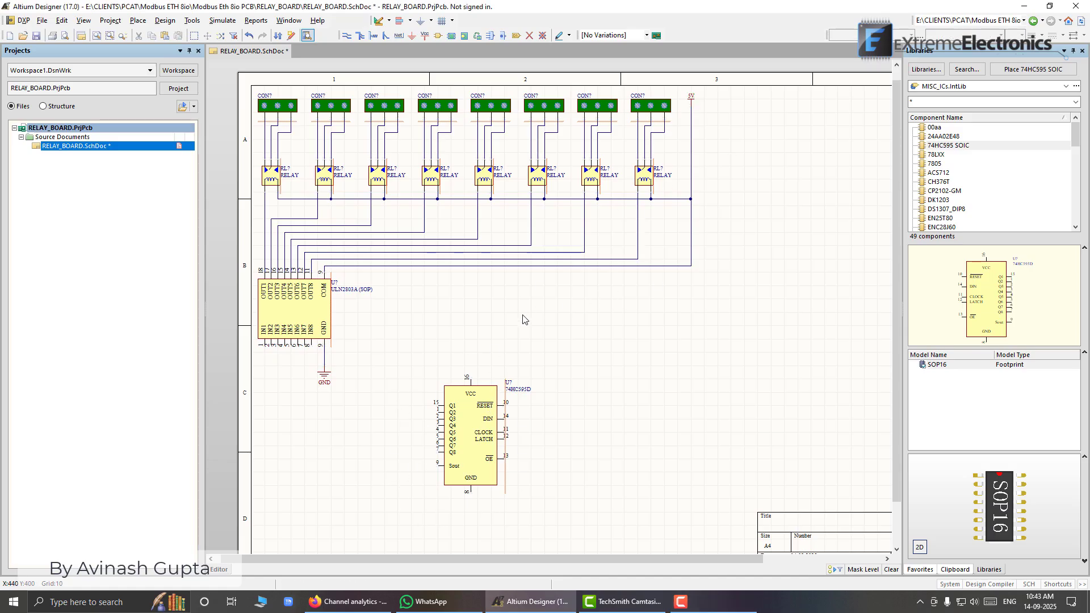
pyautogui.hotkey('ctrl', 'v')
pyautogui.click(472, 365)
pyautogui.press('pageup')
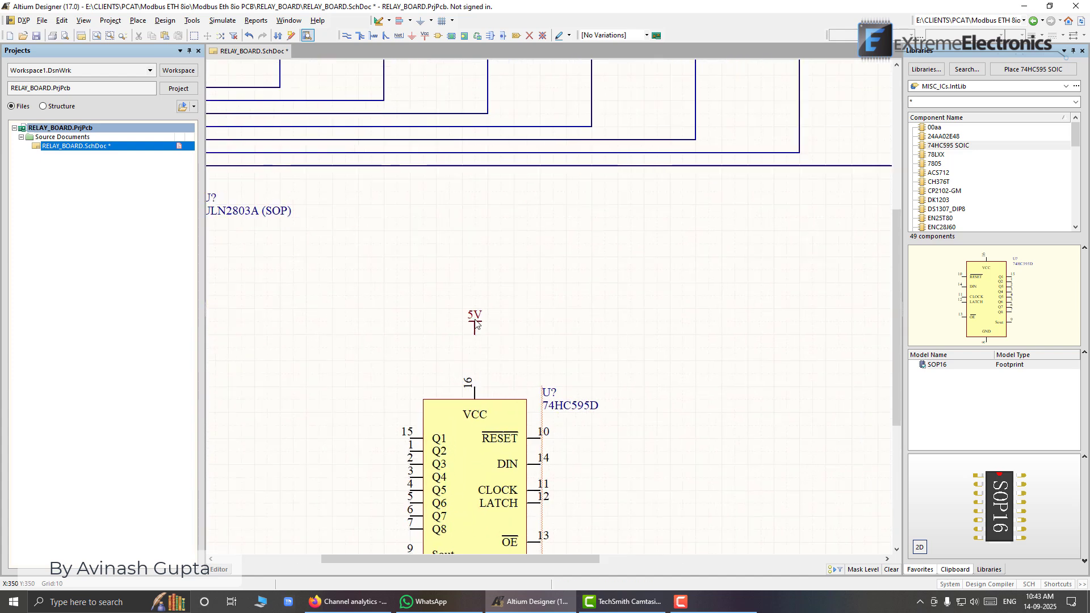
pyautogui.doubleClick(475, 328)
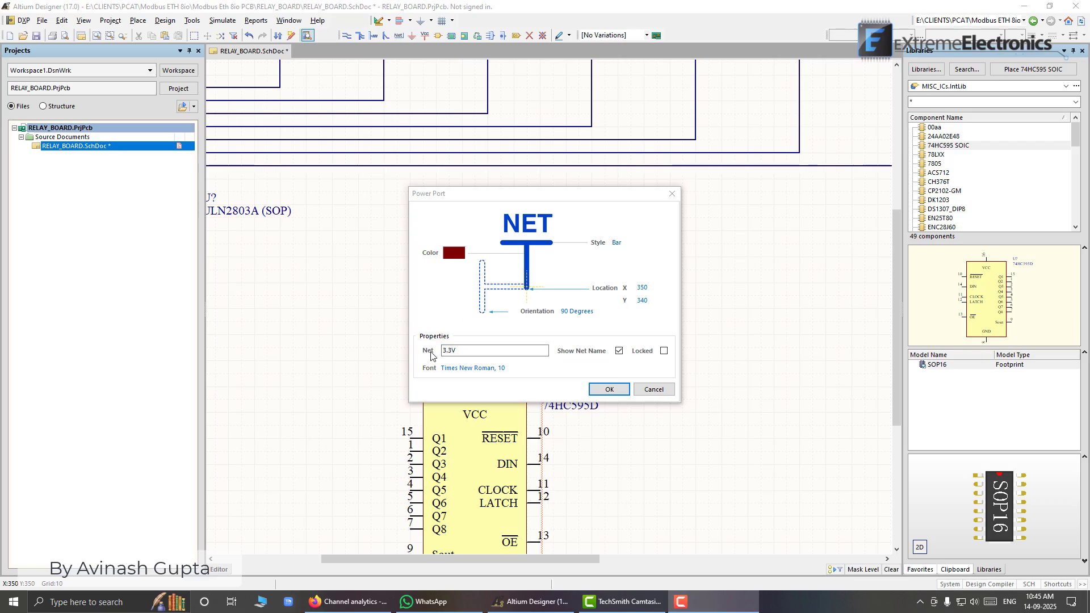
pyautogui.click(620, 388)
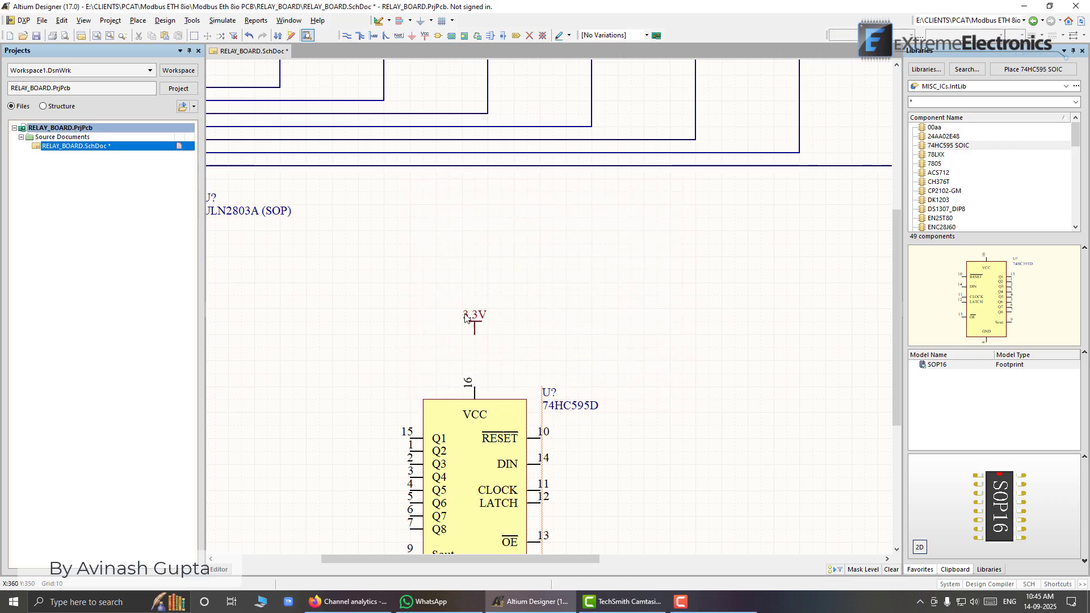
# - Place a copy of the ULN2803A's GND port below the 74HC595D's GND pin 8
pyautogui.moveTo(514, 351); pyautogui.dragTo(607, 252, button='right')
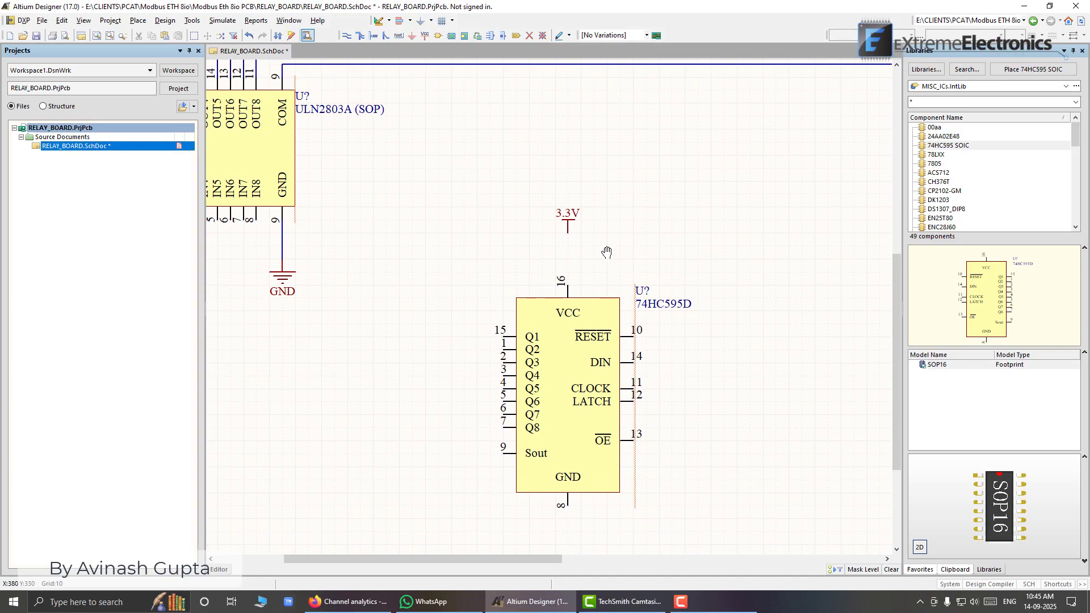
pyautogui.click(291, 277)
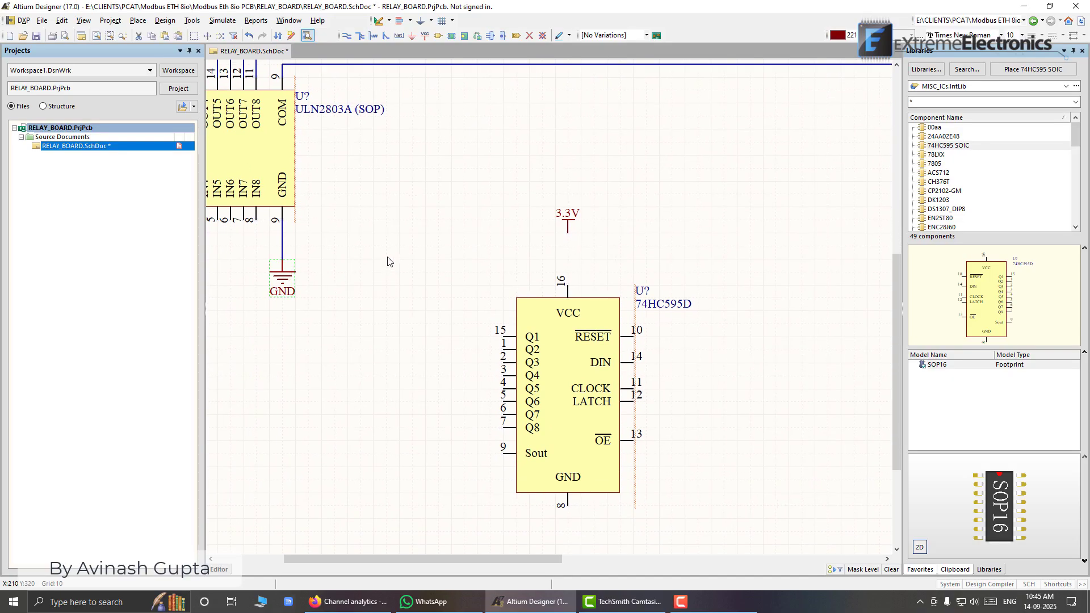
pyautogui.click(568, 520)
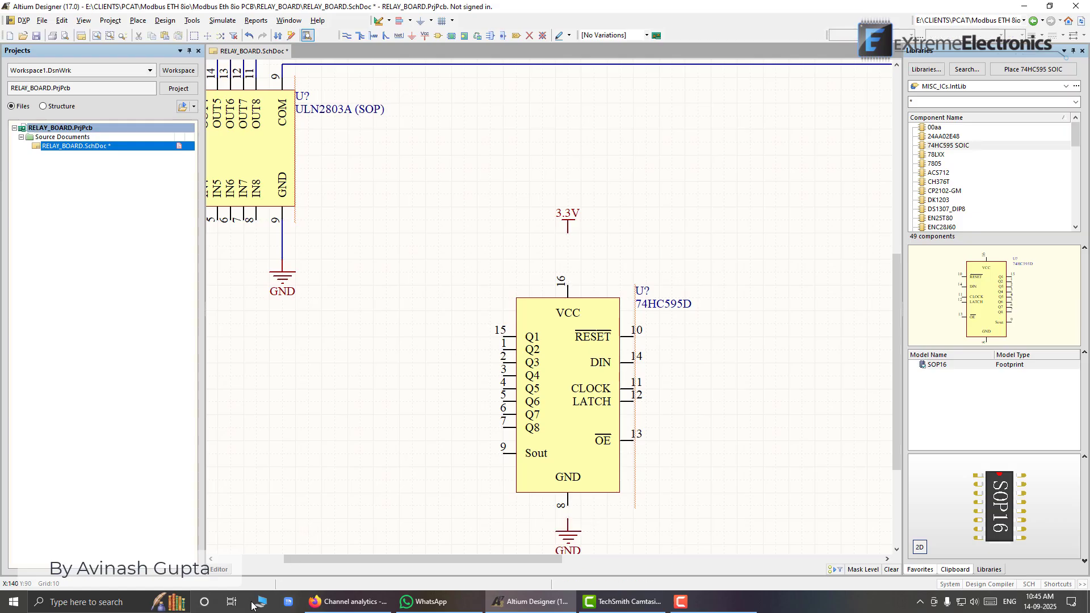
# - Wire the 74HC595D's VCC pin to the 3.3V port and its GND pin to the ground port, and save the schematic
pyautogui.click(371, 358)
pyautogui.hotkey('ctrl', 'w')
pyautogui.click(567, 233)
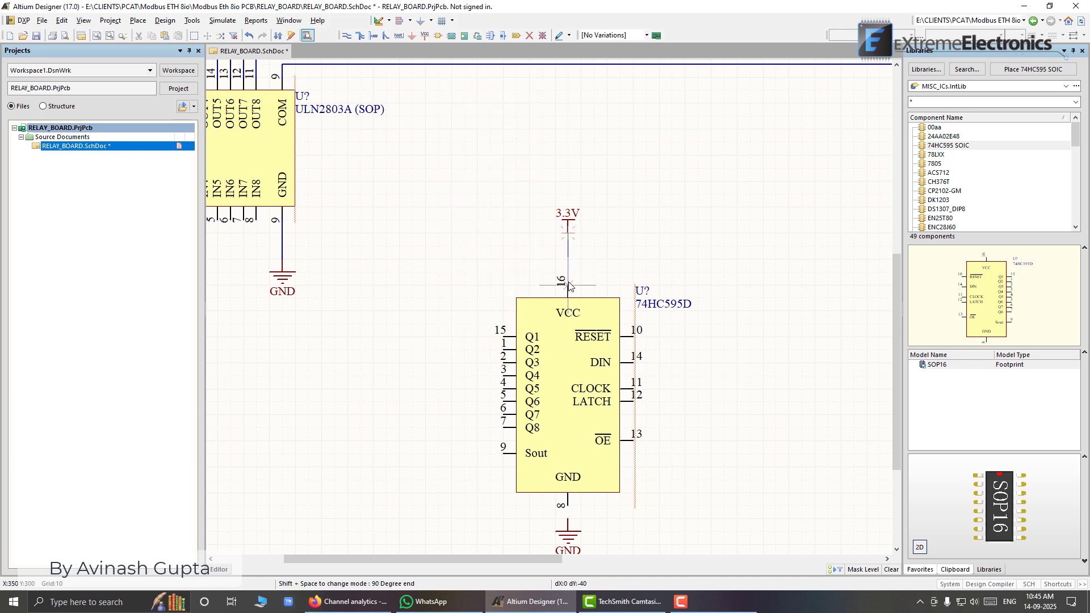
pyautogui.click(568, 285)
pyautogui.press('Escape')
pyautogui.hotkey('ctrl', 's')
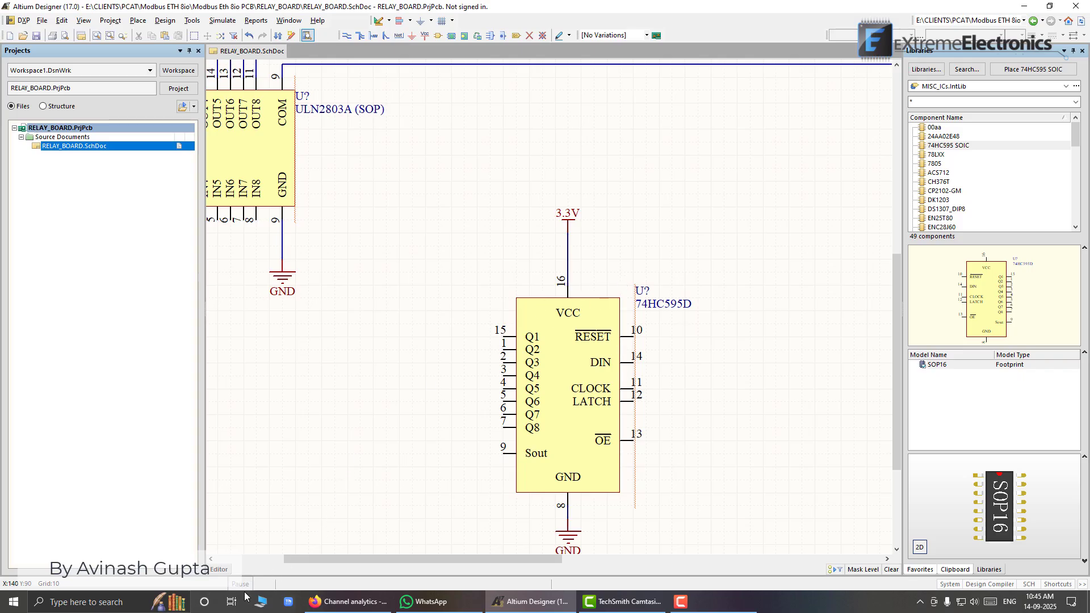
# - Switch the active library to XBASIC.IntLib, compare the ceramic SMD capacitors and select AG_SM_CAP_CER_0603
pyautogui.click(1067, 86)
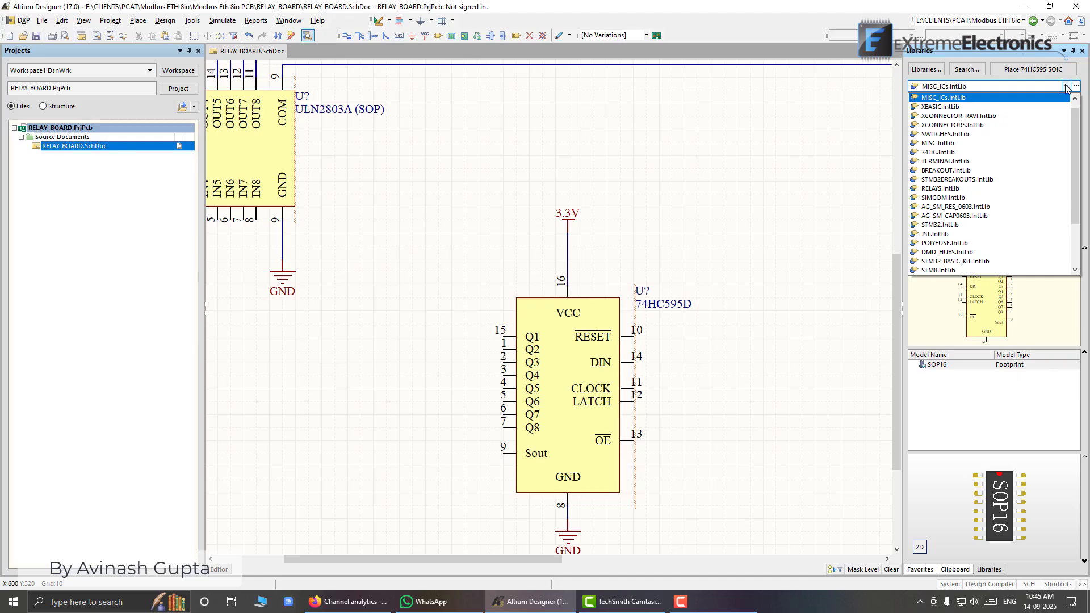
pyautogui.click(941, 106)
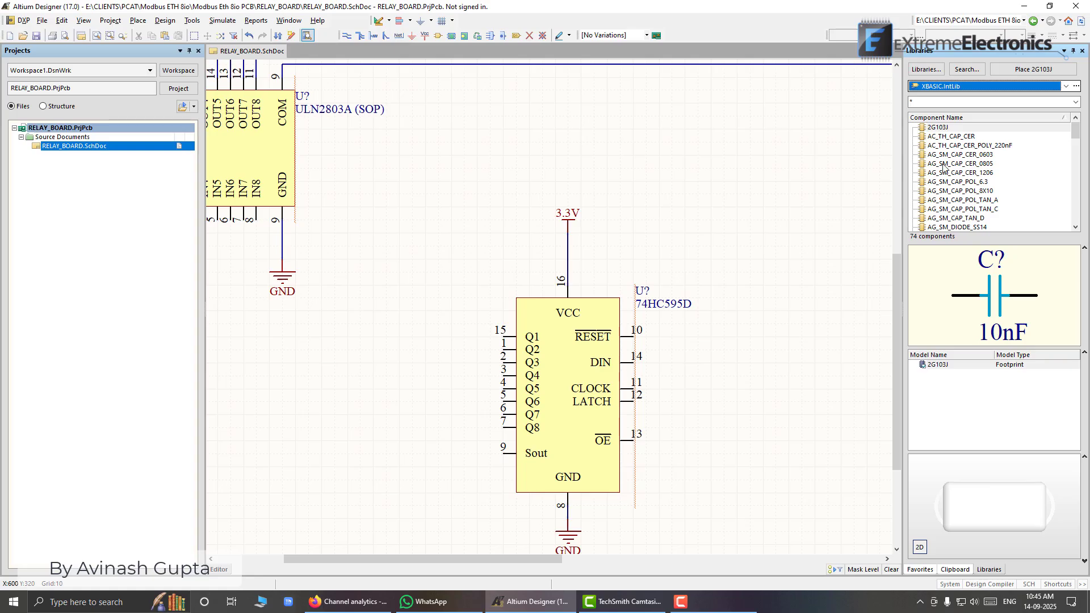
pyautogui.scroll(-3, 943, 166)
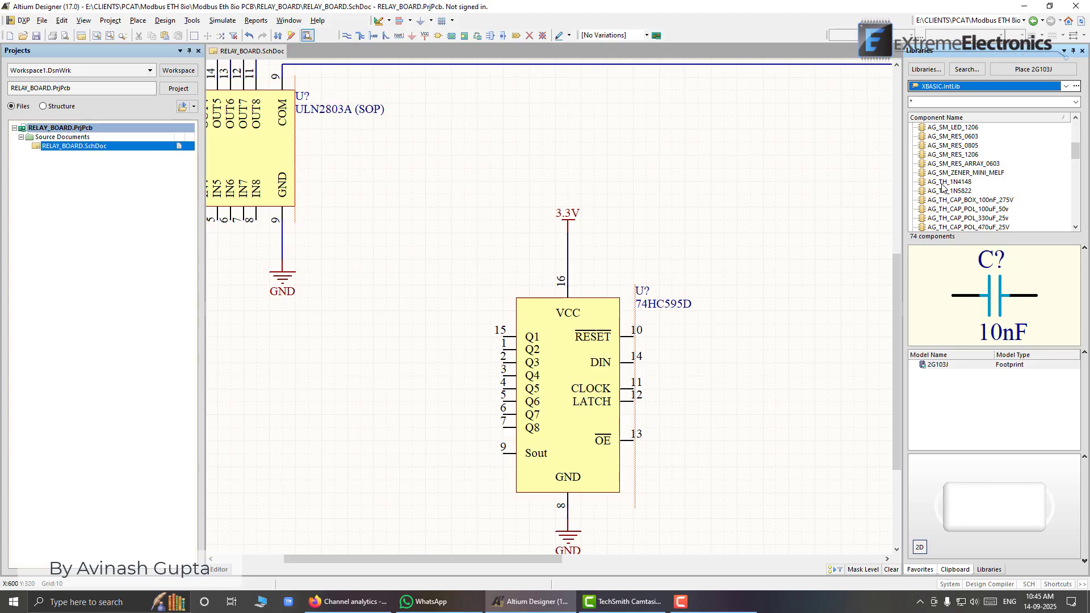
pyautogui.scroll(4, 978, 200)
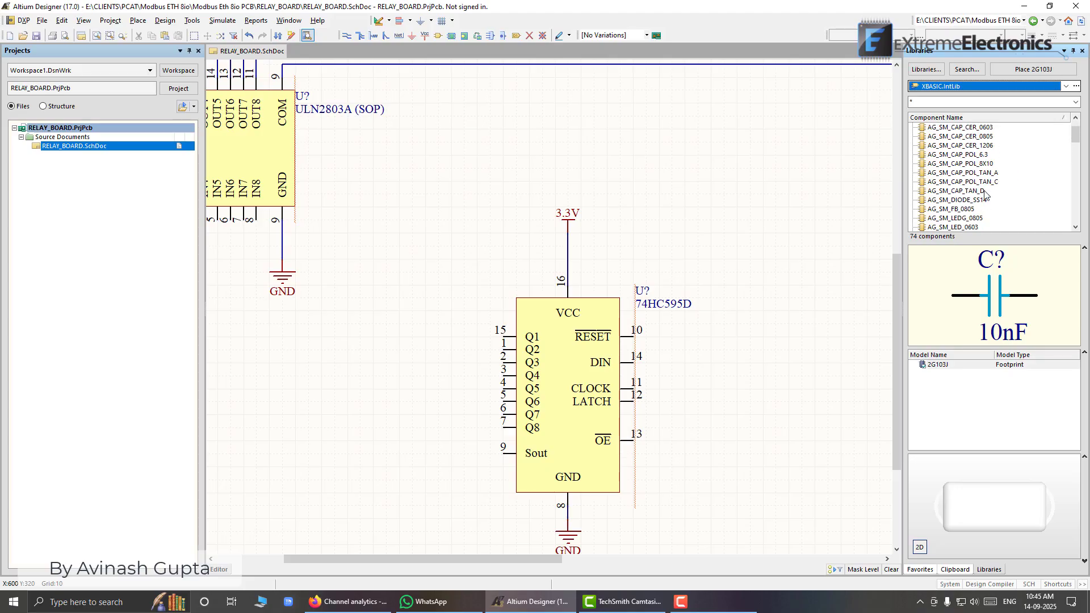
pyautogui.scroll(1, 1028, 173)
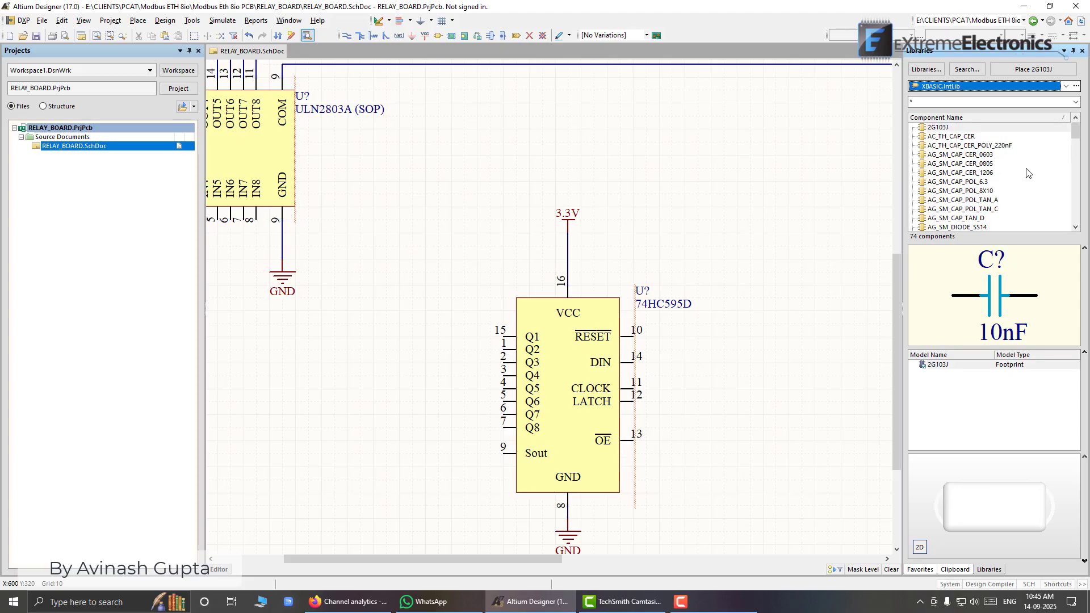
pyautogui.click(985, 155)
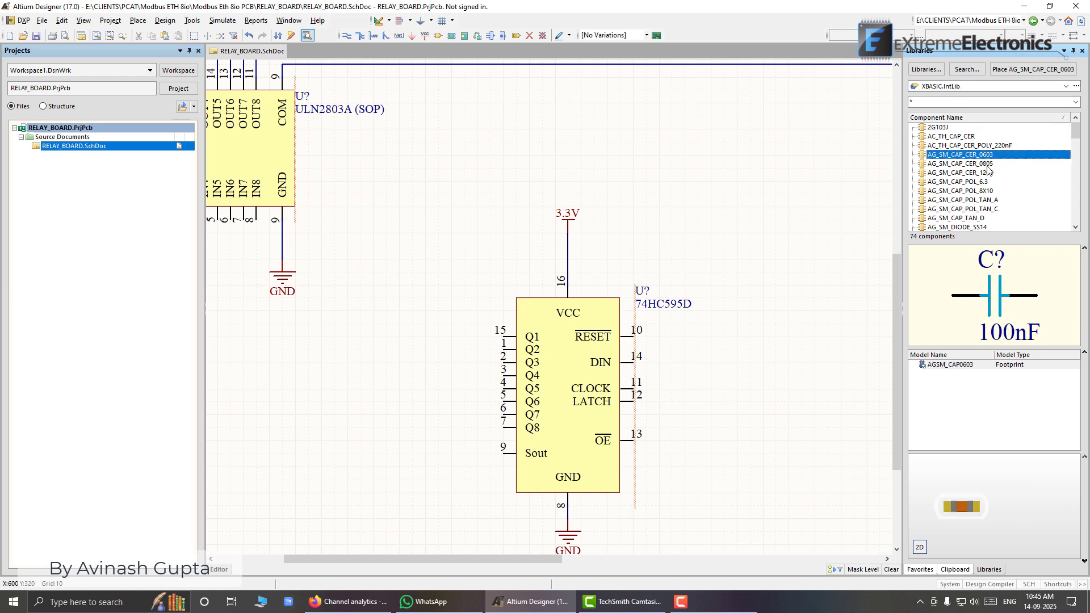
pyautogui.click(1020, 164)
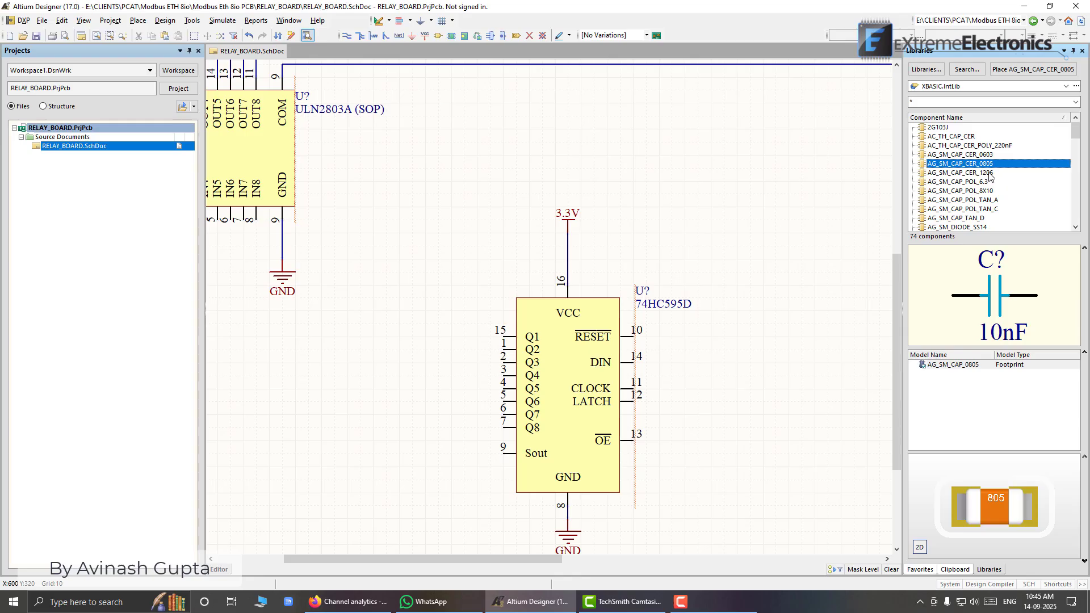
pyautogui.click(1005, 172)
pyautogui.click(973, 157)
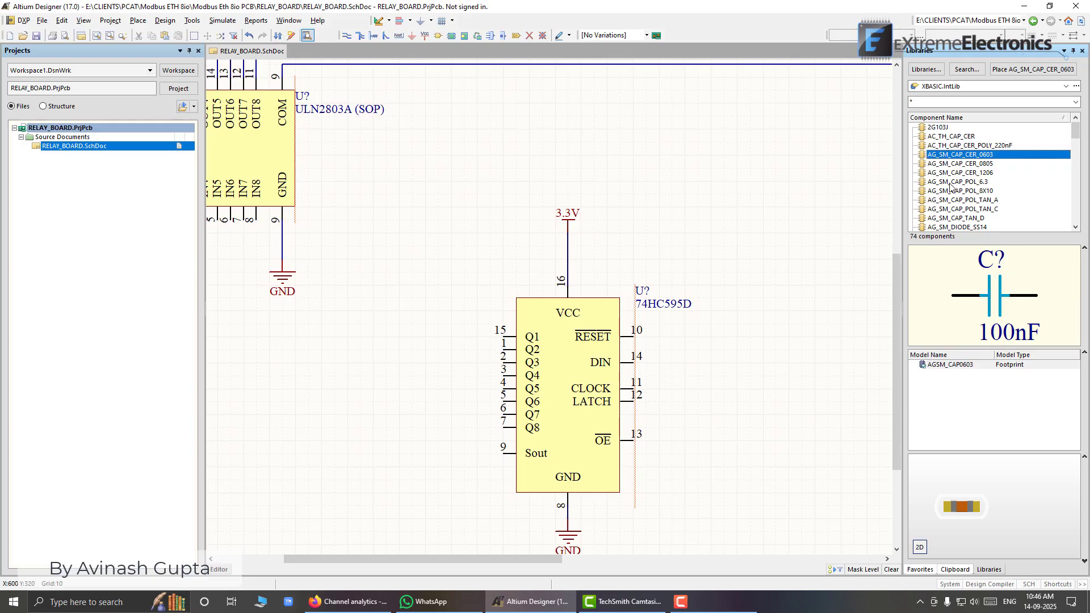
# - Place the 100nF AG_SM_CAP_CER_0603 capacitor vertically, above and to the right of the 74HC595D
pyautogui.doubleClick(953, 160)
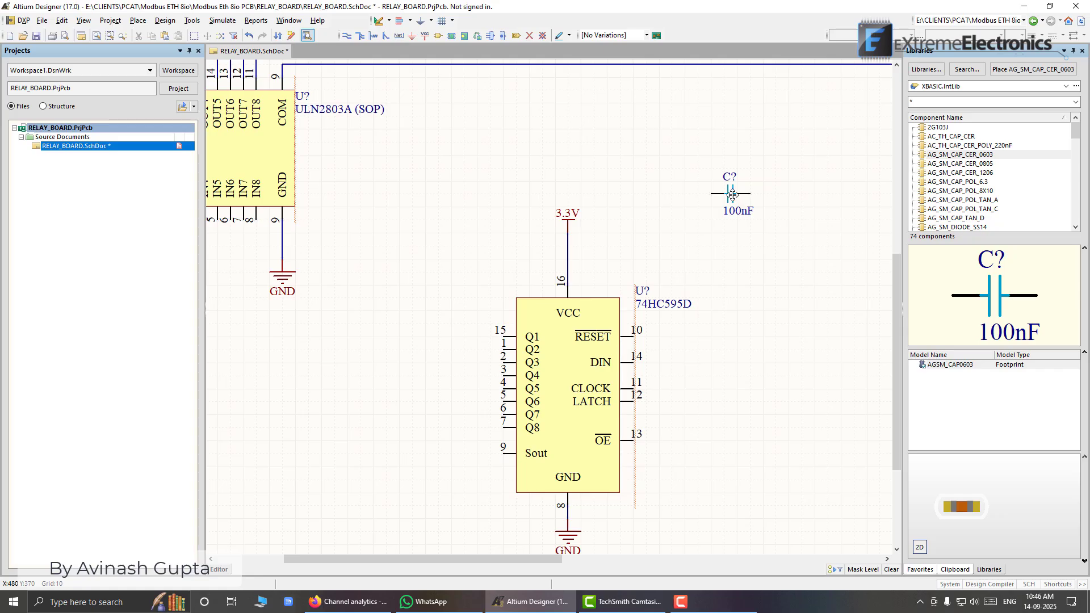
pyautogui.press('Tab')
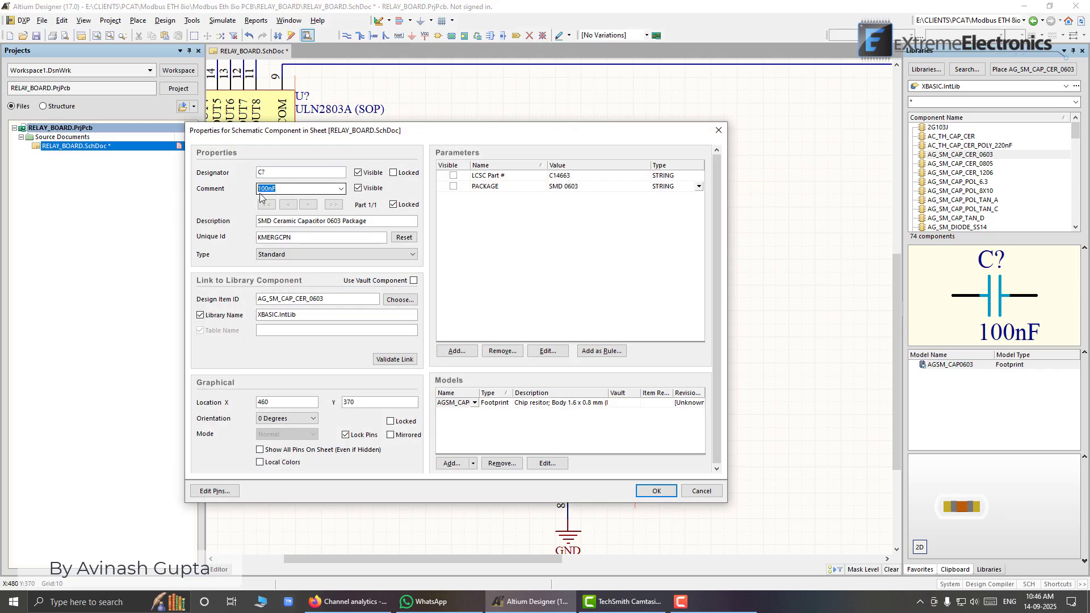
pyautogui.click(653, 491)
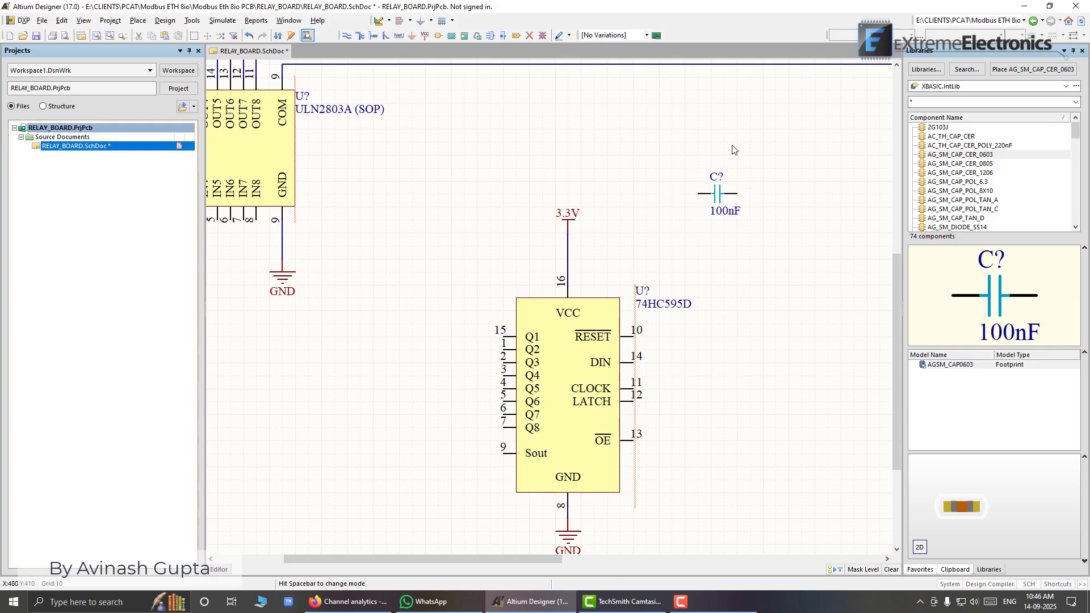
pyautogui.press('space')
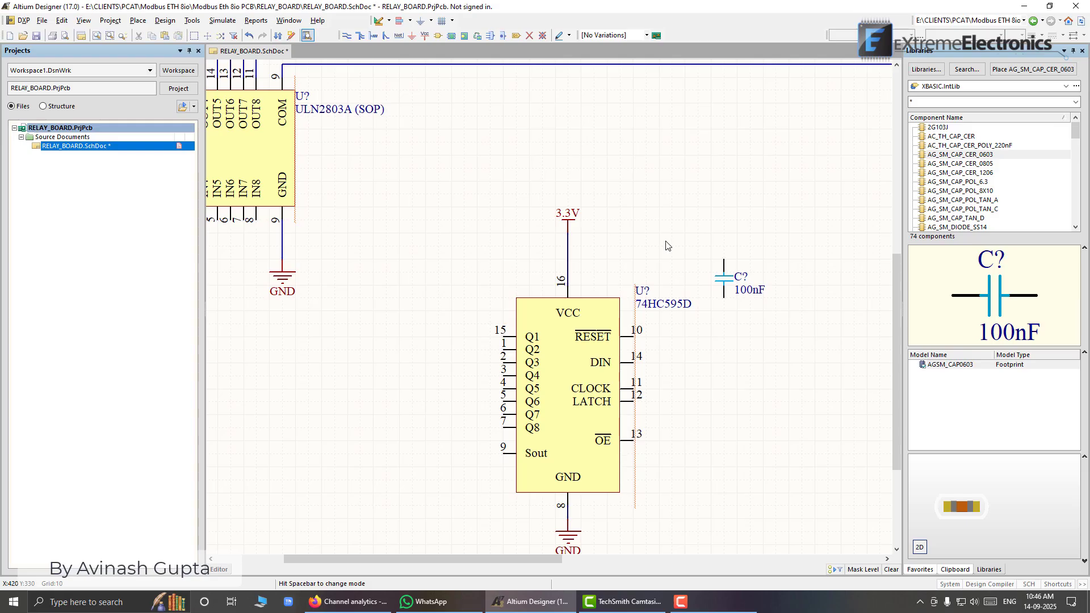
# - Wire the capacitor's upper pin to the 3.3V line at the 74HC595D's VCC pin and save the schematic
pyautogui.hotkey('ctrl', 'w')
pyautogui.click(568, 259)
pyautogui.click(724, 259)
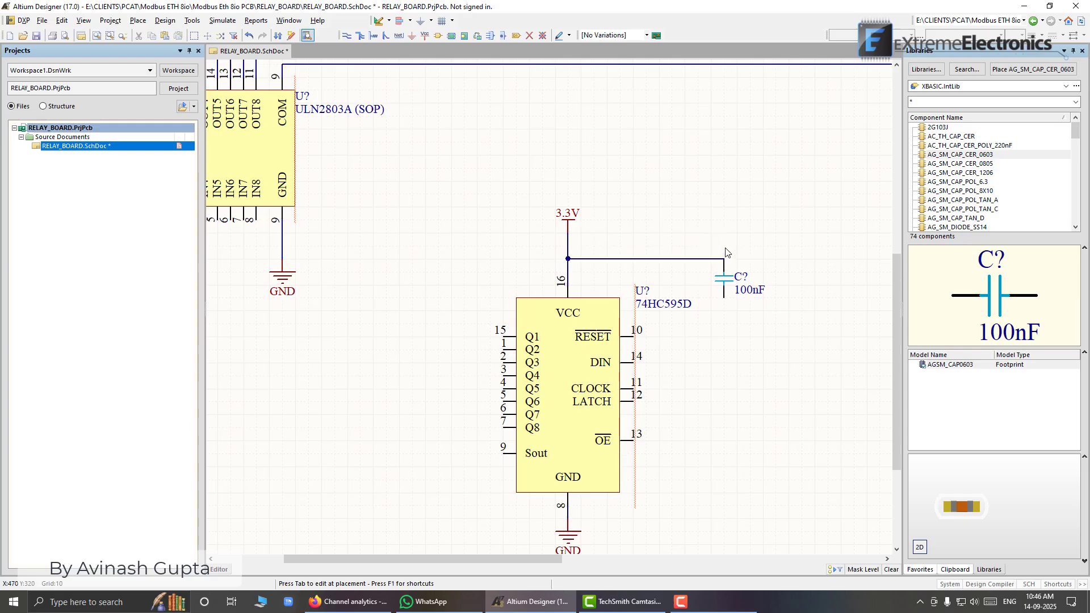
pyautogui.rightClick(720, 246)
pyautogui.hotkey('ctrl', 's')
# - Attach a copy of the GND port to the capacitor's lower pin and save the schematic
pyautogui.click(576, 541)
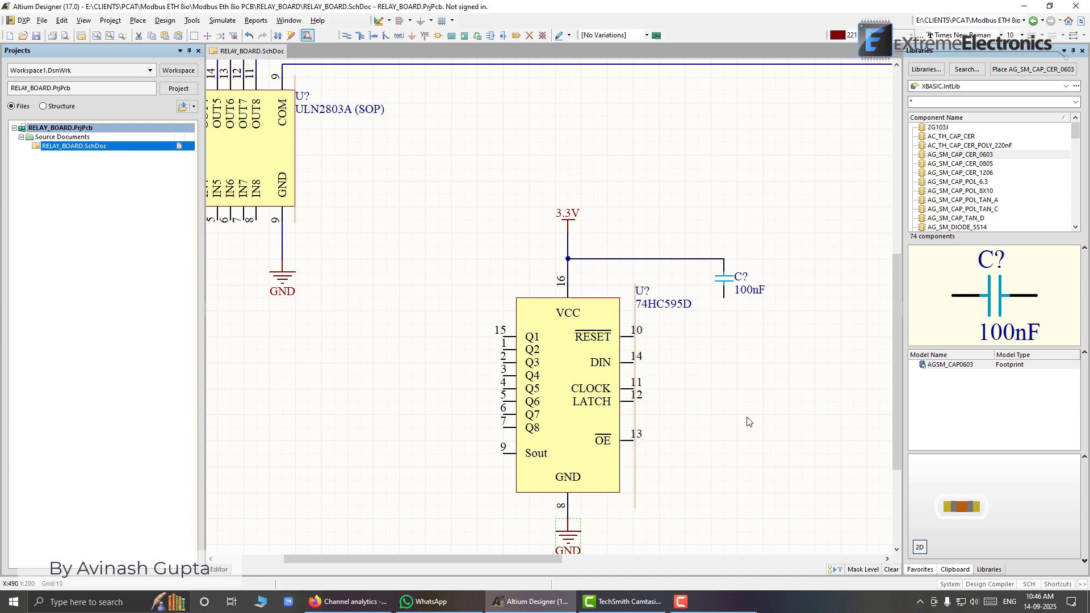
pyautogui.hotkey('ctrl', 'v')
pyautogui.click(724, 298)
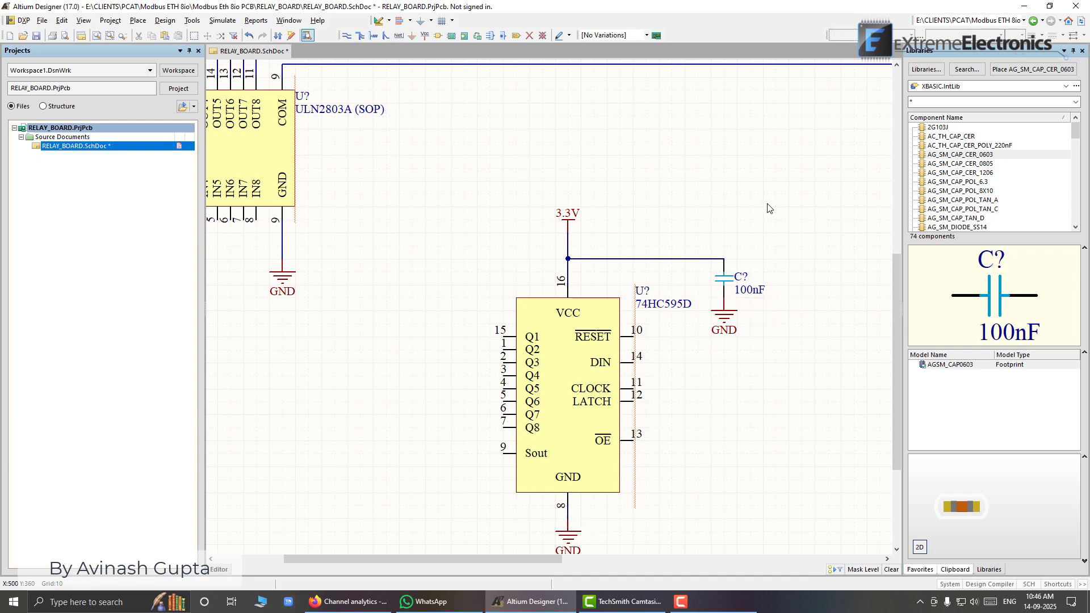
pyautogui.hotkey('ctrl', 's')
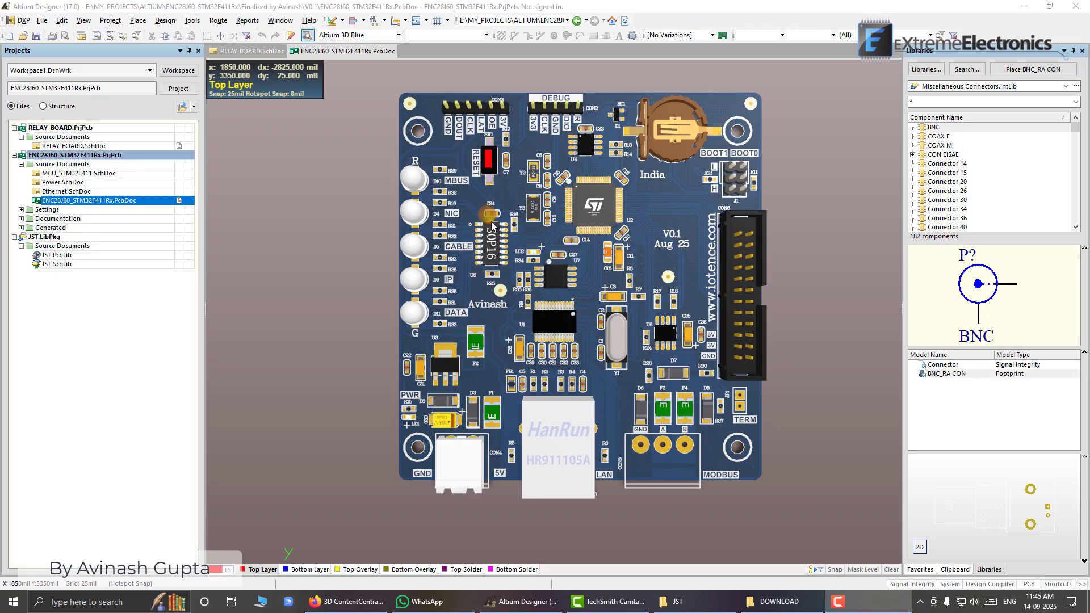
# - Examine the status LEDs, the SOP16 shift register and the CON3 header on the ENC28J60_STM32F411Rx board in 3D
pyautogui.keyDown('ctrl'); pyautogui.scroll(2, 500, 254); pyautogui.keyUp('ctrl')
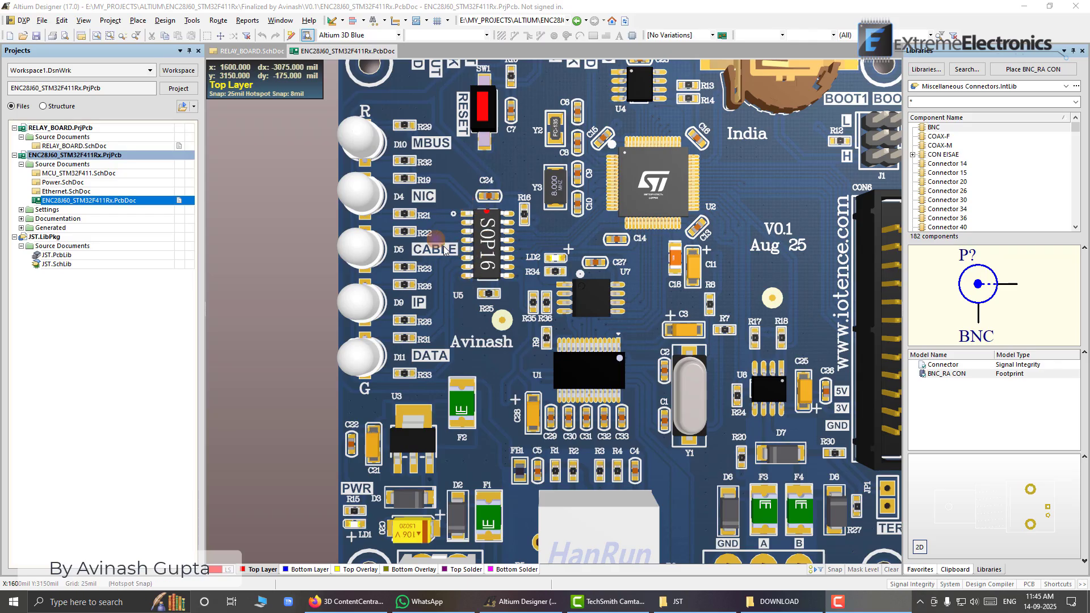
pyautogui.moveTo(446, 251); pyautogui.dragTo(490, 295, button='right')
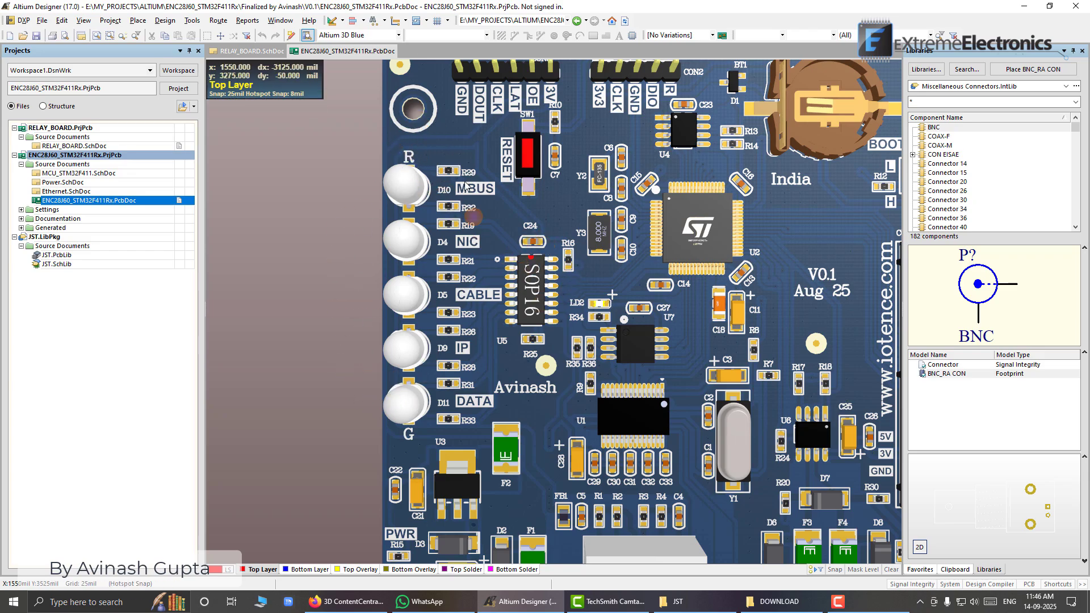
pyautogui.click(411, 188)
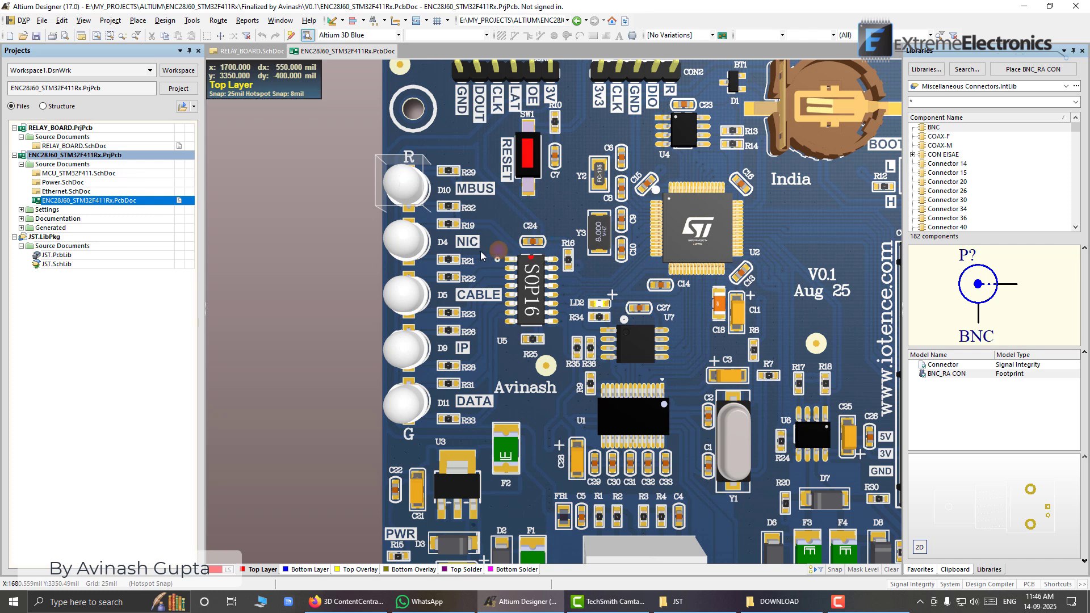
pyautogui.click(339, 246)
pyautogui.click(402, 244)
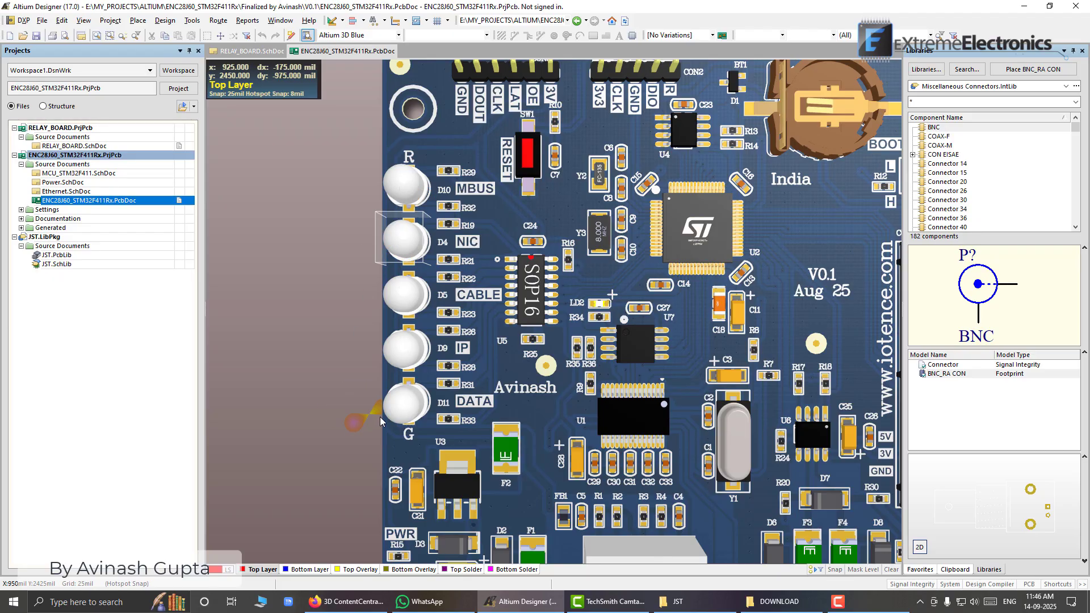
pyautogui.click(307, 270)
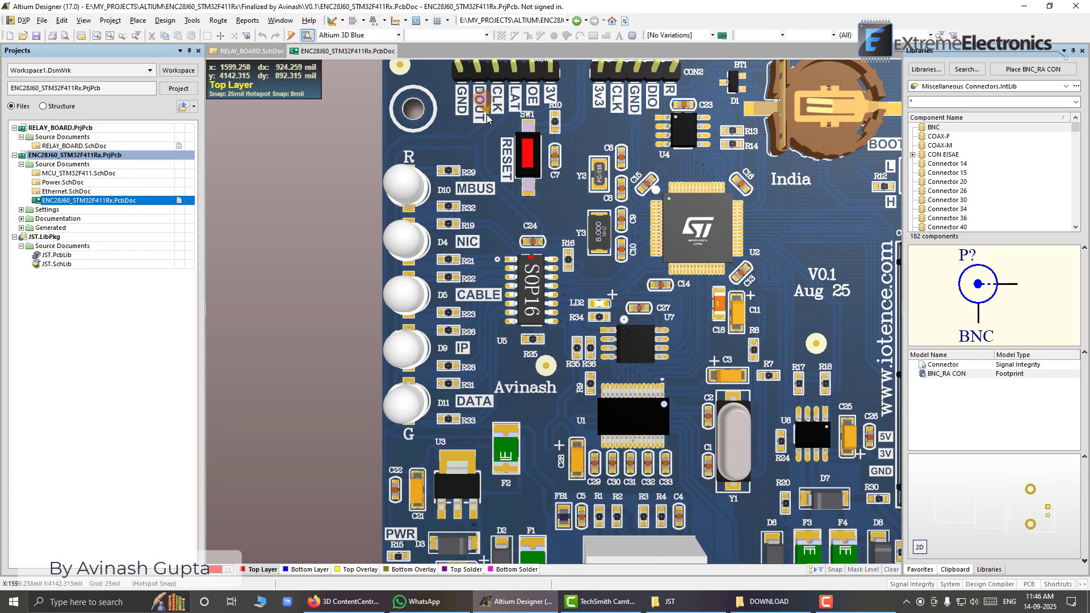
pyautogui.moveTo(512, 113); pyautogui.dragTo(477, 214, button='right')
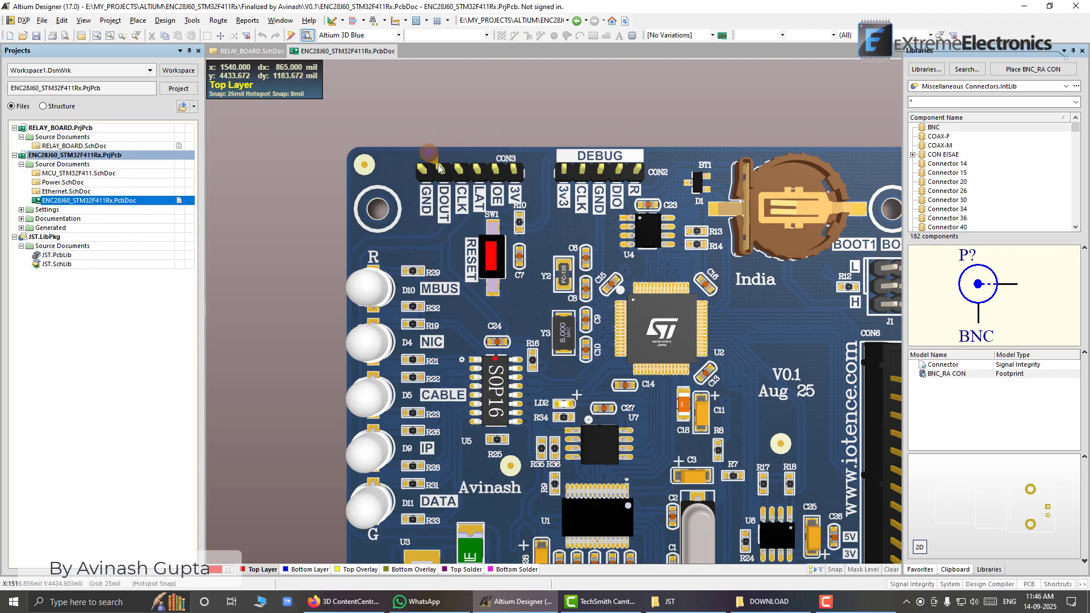
# - Return to the RELAY_BOARD schematic and switch the component library to JST.IntLib
pyautogui.keyDown('ctrl'); pyautogui.scroll(-4, 615, 246); pyautogui.keyUp('ctrl')
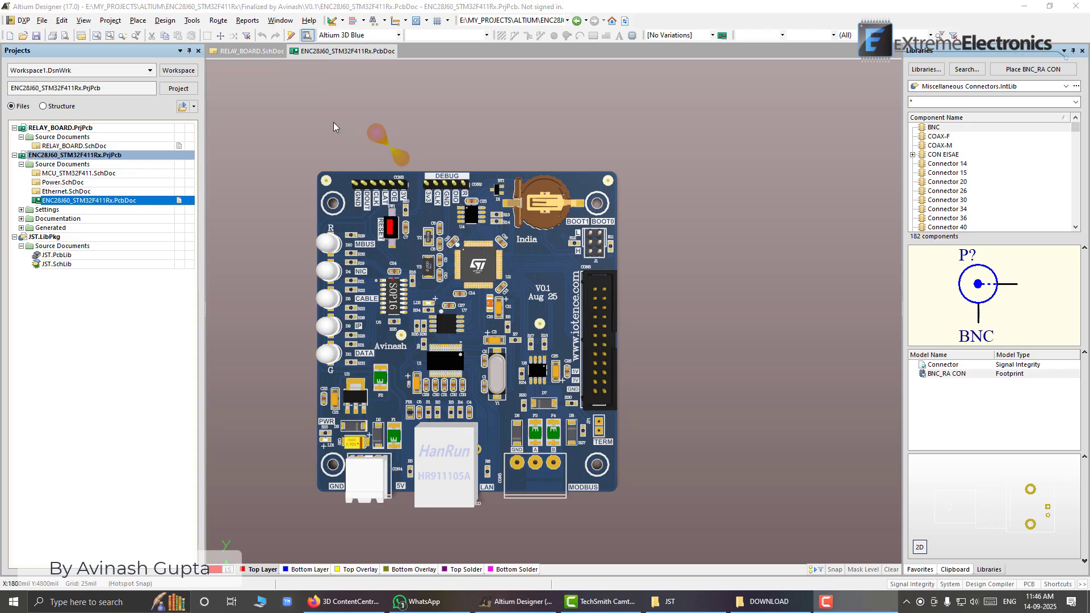
pyautogui.click(250, 51)
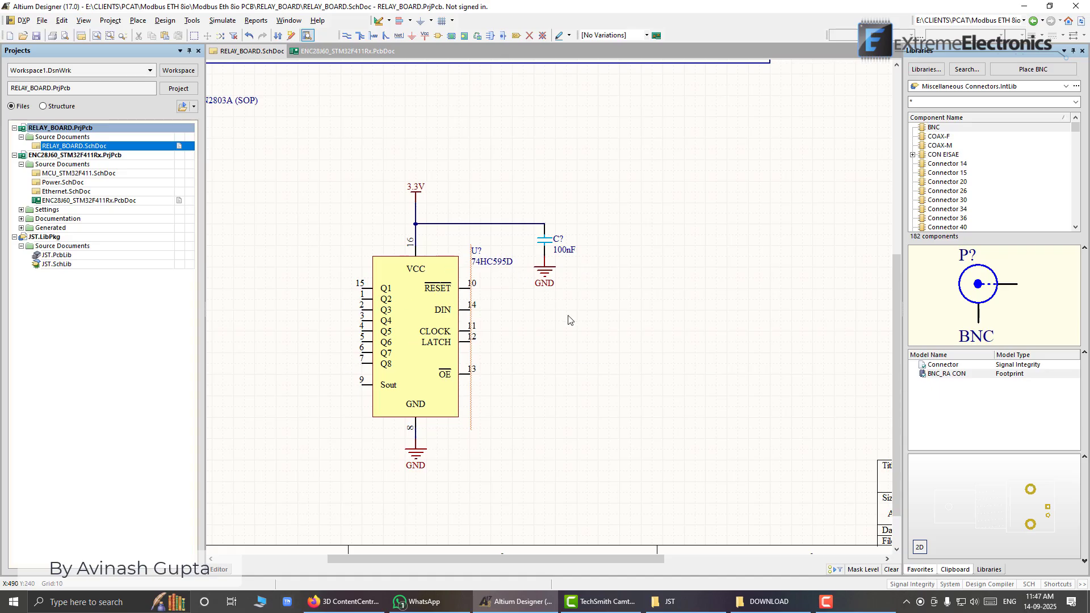
pyautogui.keyDown('ctrl'); pyautogui.scroll(-3, 569, 321); pyautogui.keyUp('ctrl')
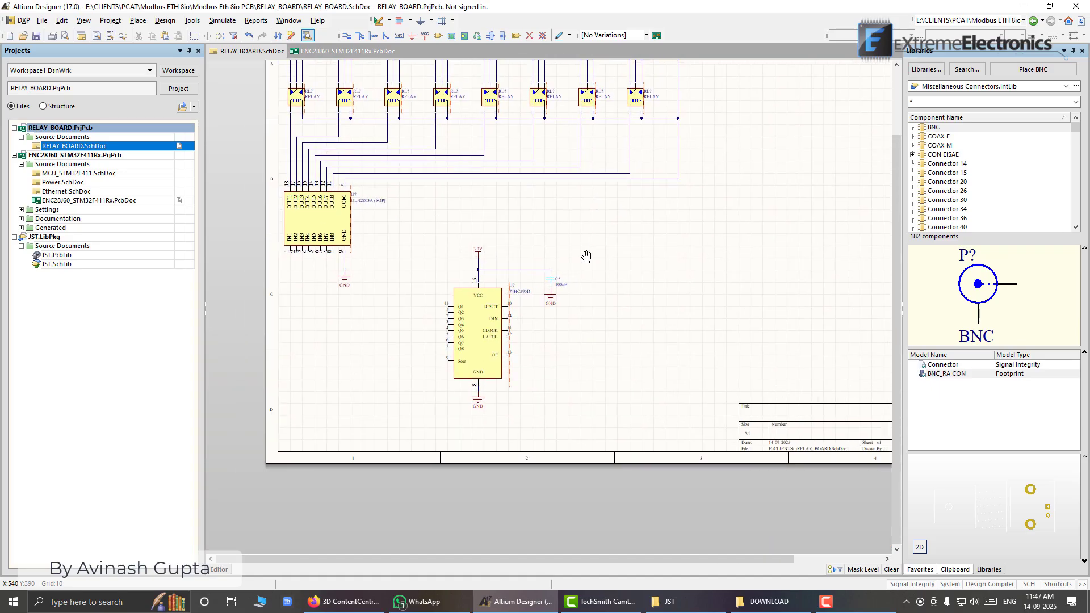
pyautogui.scroll(3, 516, 149)
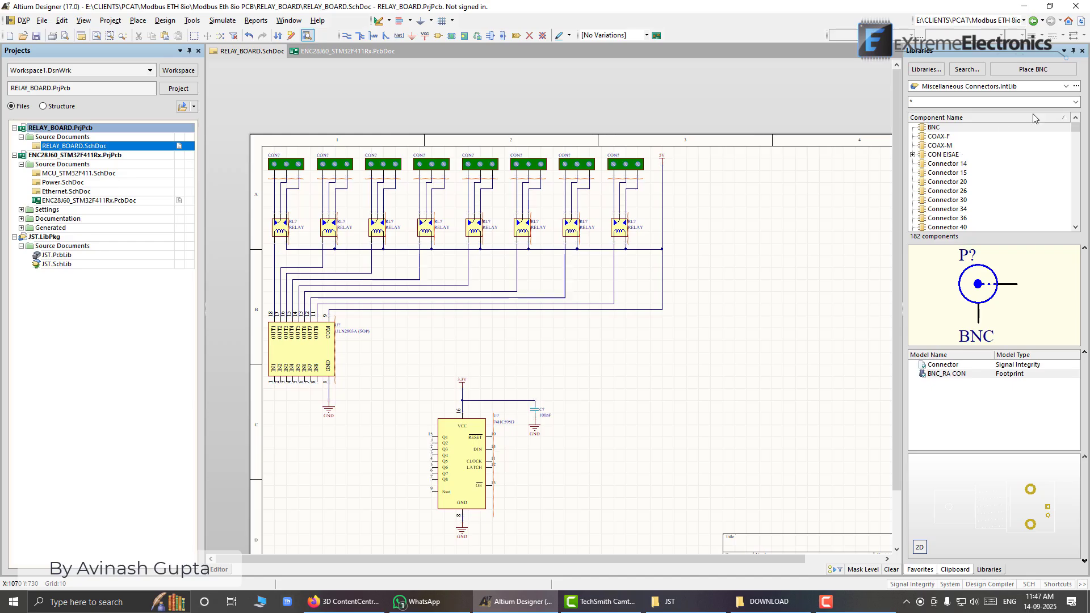
pyautogui.click(1066, 86)
pyautogui.scroll(-1, 965, 165)
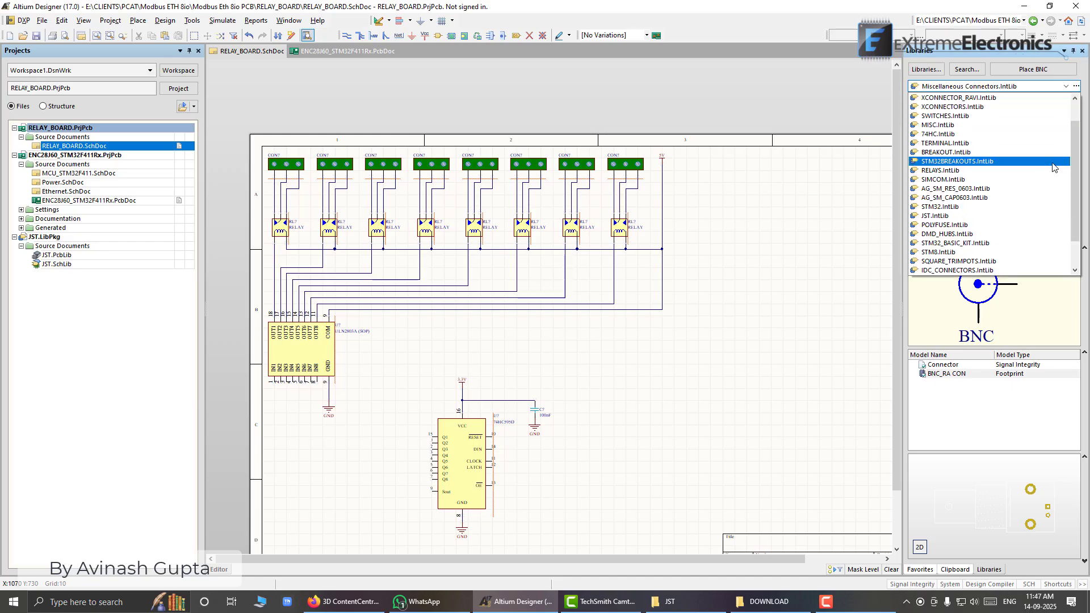
pyautogui.click(955, 216)
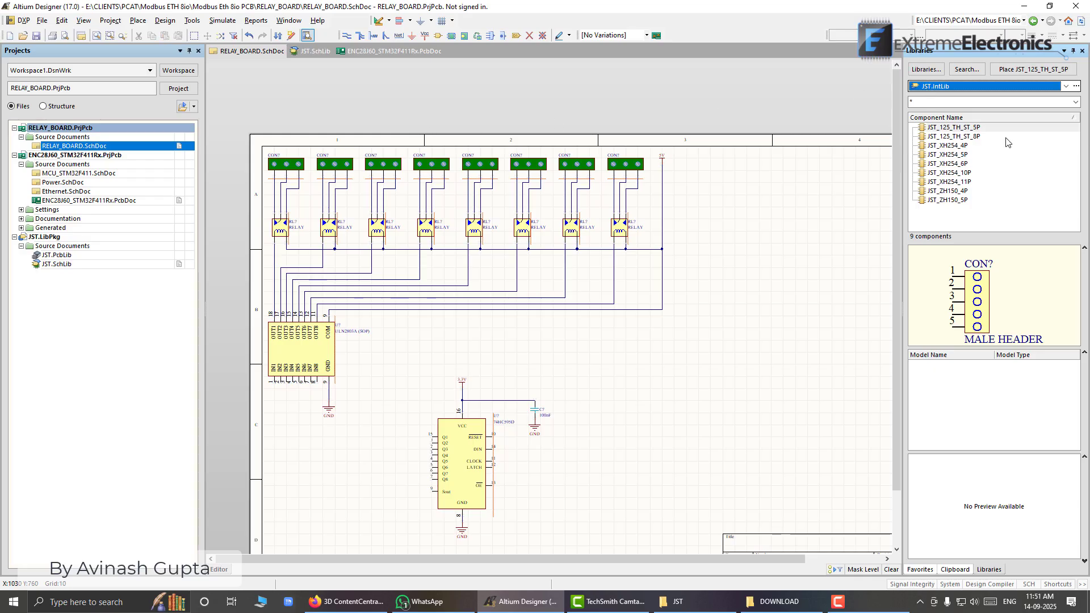
# - Place the JST_XH254_6P male header on the schematic to the right of the 74HC595D
pyautogui.click(953, 164)
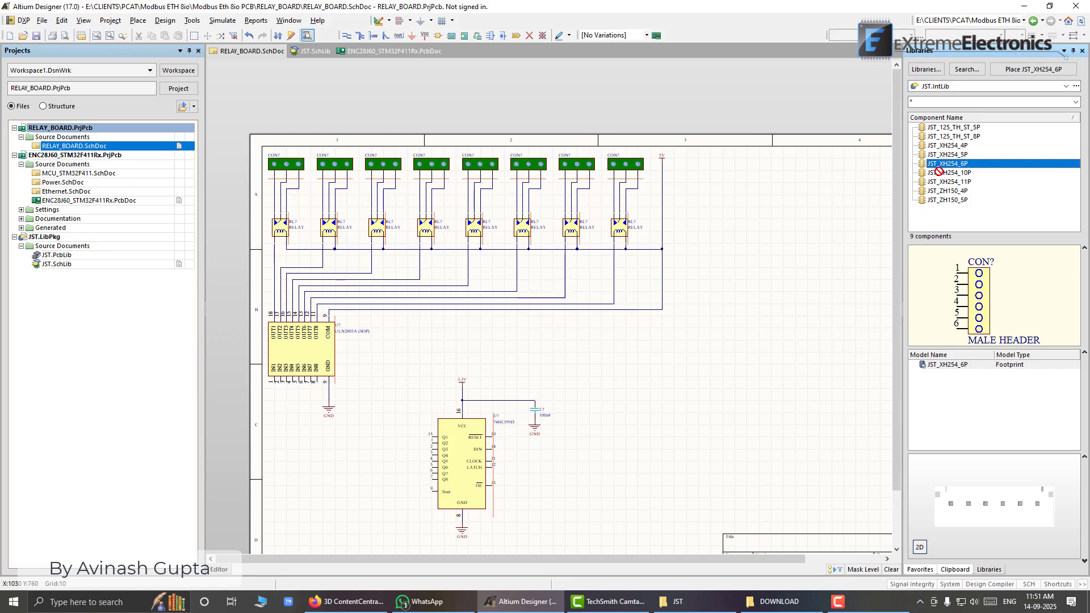
pyautogui.doubleClick(939, 166)
pyautogui.click(632, 366)
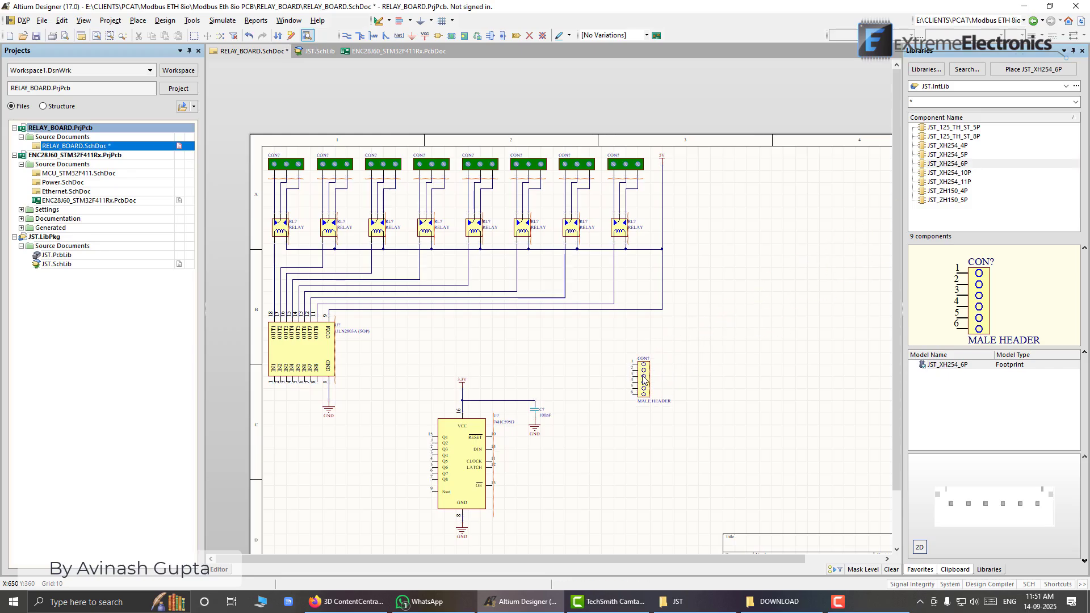
pyautogui.moveTo(648, 374); pyautogui.dragTo(618, 465)
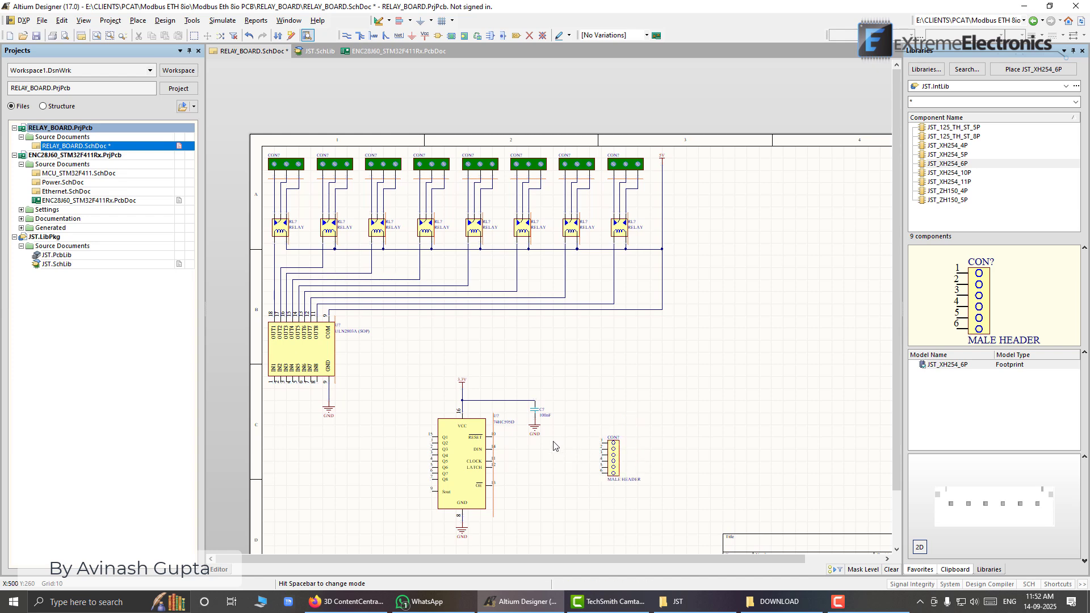
pyautogui.keyDown('ctrl'); pyautogui.scroll(2, 525, 478); pyautogui.keyUp('ctrl')
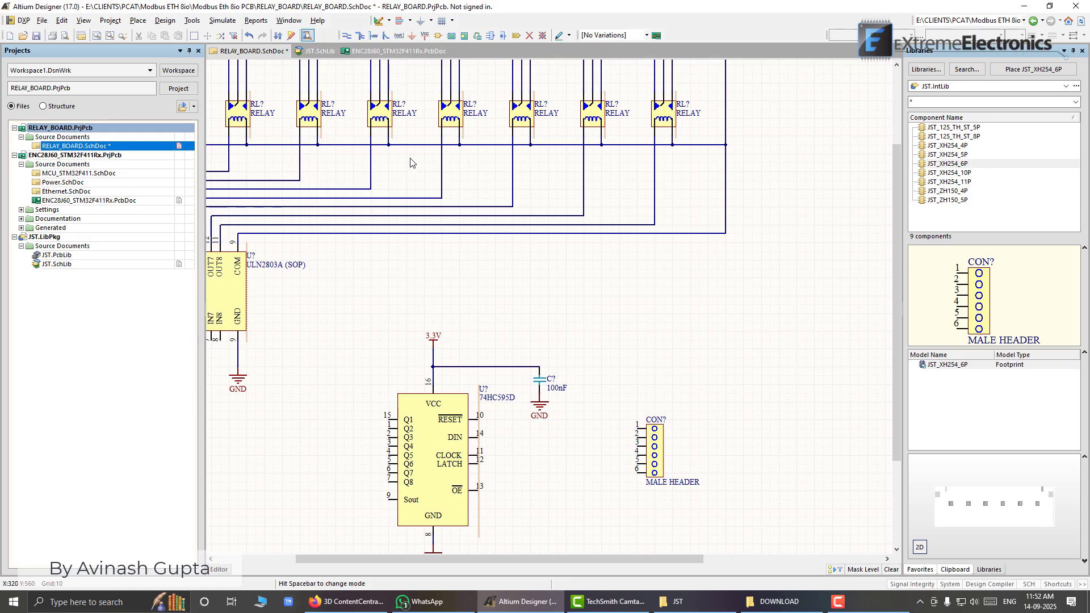
# - Check the header on the ENC28J60_STM32F411Rx board, wire a copied 3.3V port to the male header's pin 1 and save the schematic
pyautogui.click(392, 51)
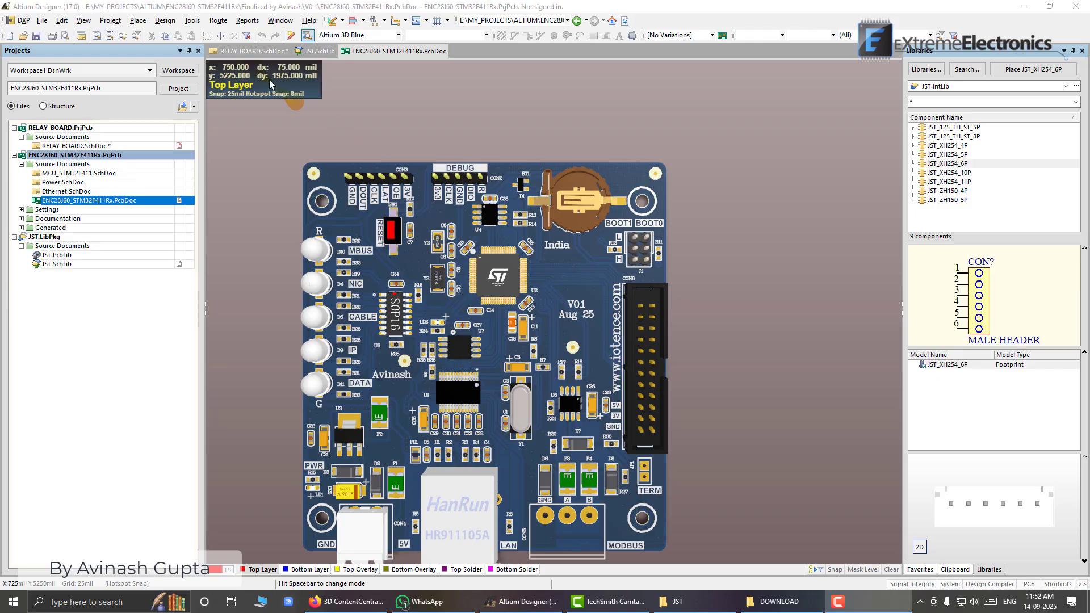
pyautogui.click(261, 52)
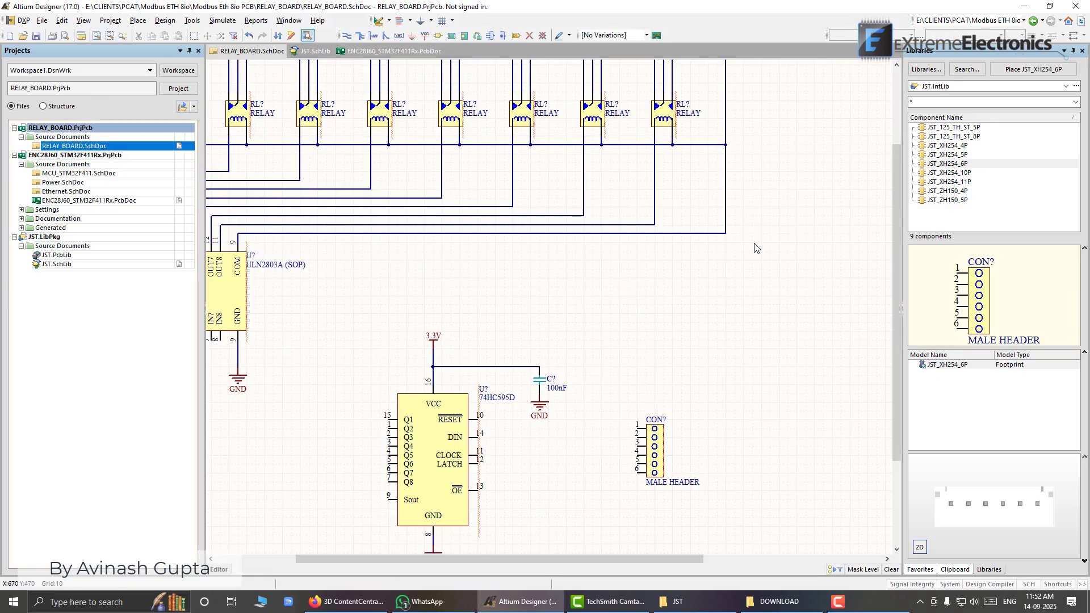
pyautogui.click(430, 348)
pyautogui.hotkey('ctrl', 'c')
pyautogui.hotkey('ctrl', 'v')
pyautogui.click(627, 405)
pyautogui.press('p')
pyautogui.press('w')
pyautogui.click(628, 412)
pyautogui.click(638, 429)
pyautogui.rightClick(637, 428)
pyautogui.hotkey('ctrl', 's')
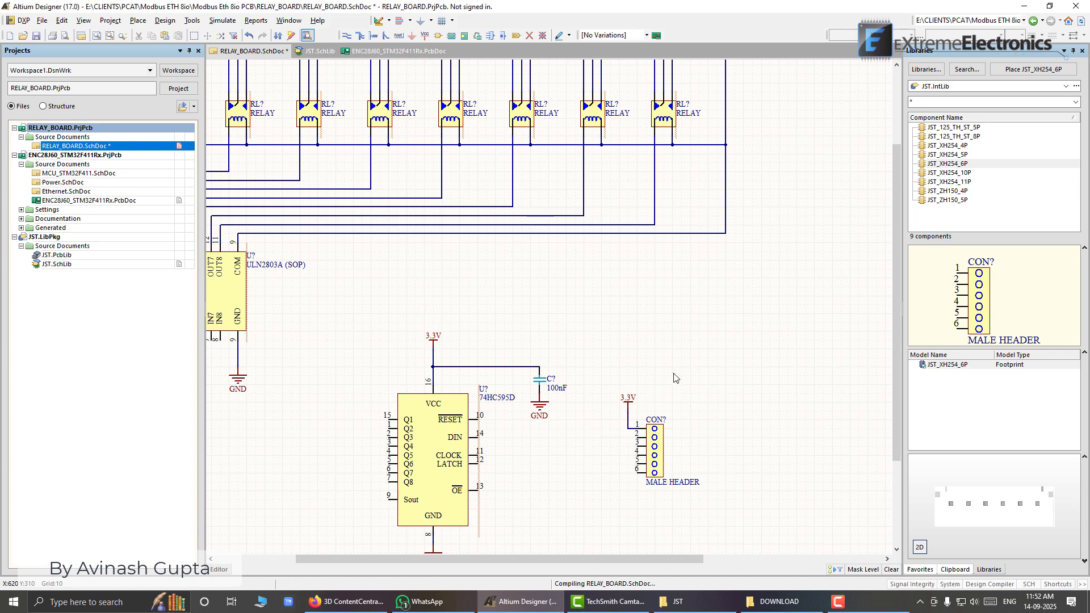
# - Place a copy of the GND port below the male header, wire it to pin 6 and save the schematic
pyautogui.click(540, 405)
pyautogui.hotkey('ctrl', 'c')
pyautogui.hotkey('ctrl', 'v')
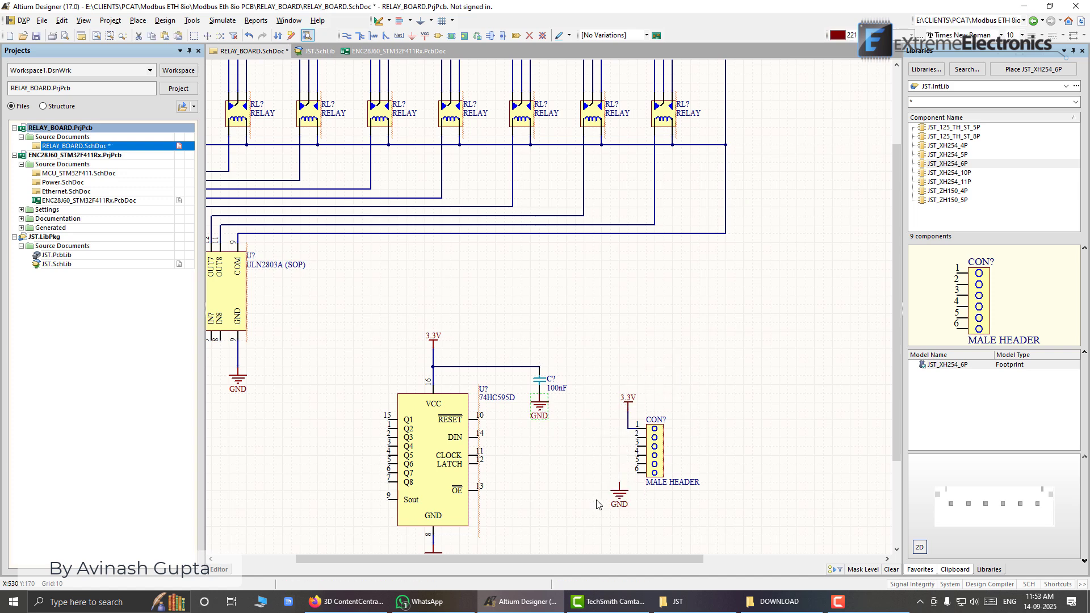
pyautogui.click(627, 490)
pyautogui.press('p')
pyautogui.press('w')
pyautogui.click(628, 490)
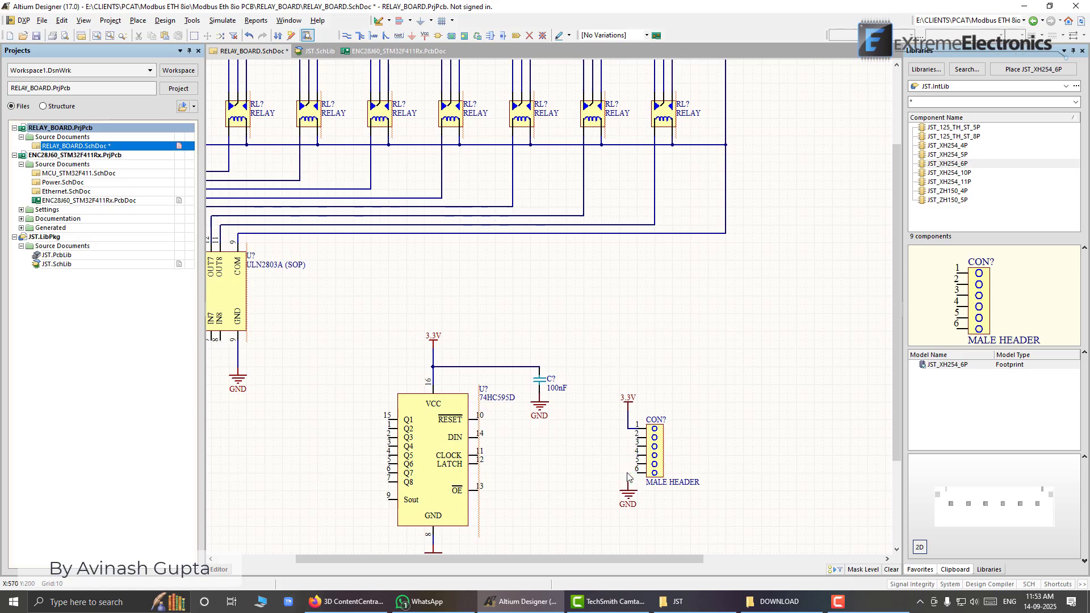
pyautogui.click(637, 472)
pyautogui.rightClick(641, 396)
pyautogui.hotkey('ctrl', 's')
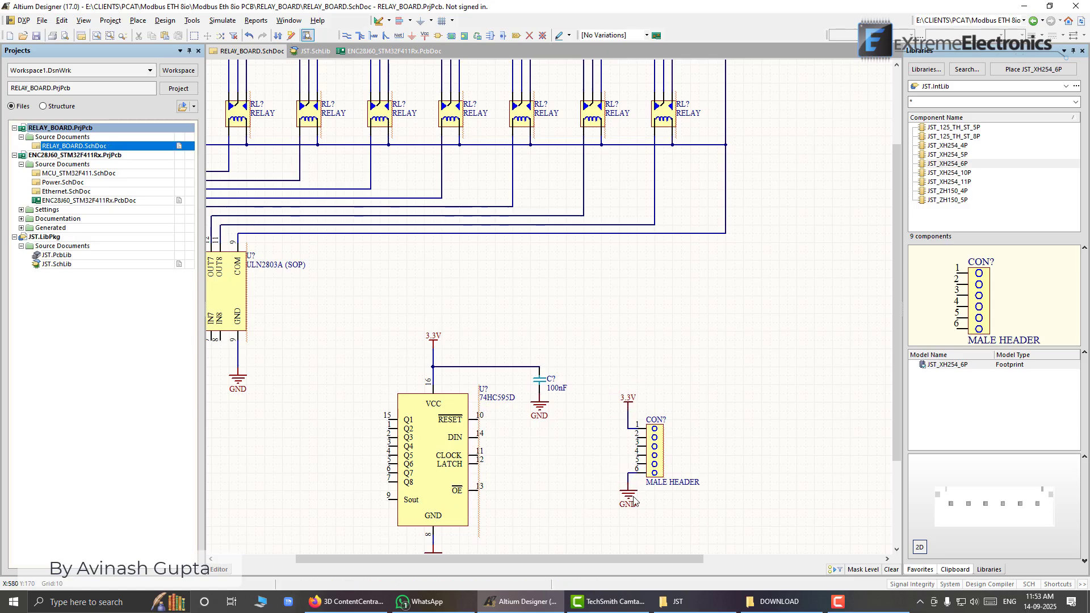
# - Check the CON3 header's pin labels on the ENC28J60_STM32F411Rx board
pyautogui.click(372, 52)
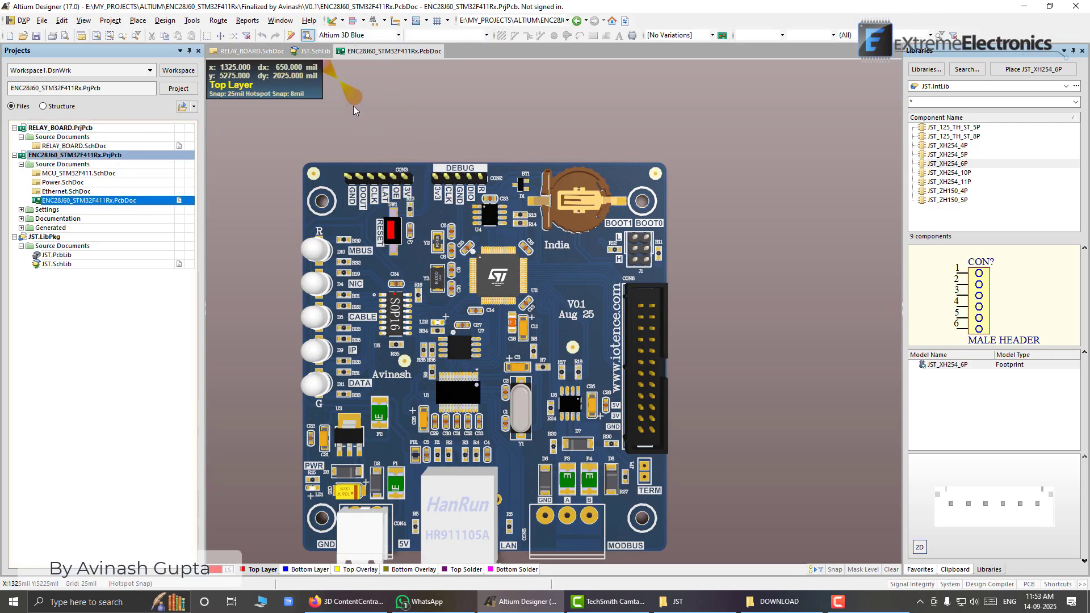
# - In the RELAY_BOARD schematic, delete the wires connecting the six-pin male header's pin 1 to 3.3V and pin 6 to GND
pyautogui.click(253, 52)
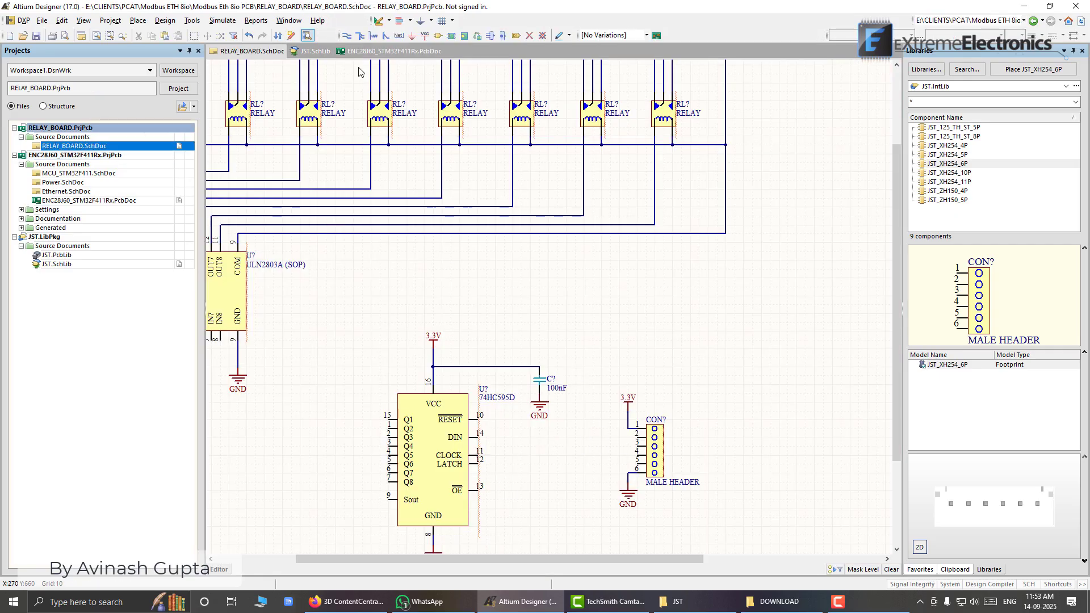
pyautogui.click(375, 51)
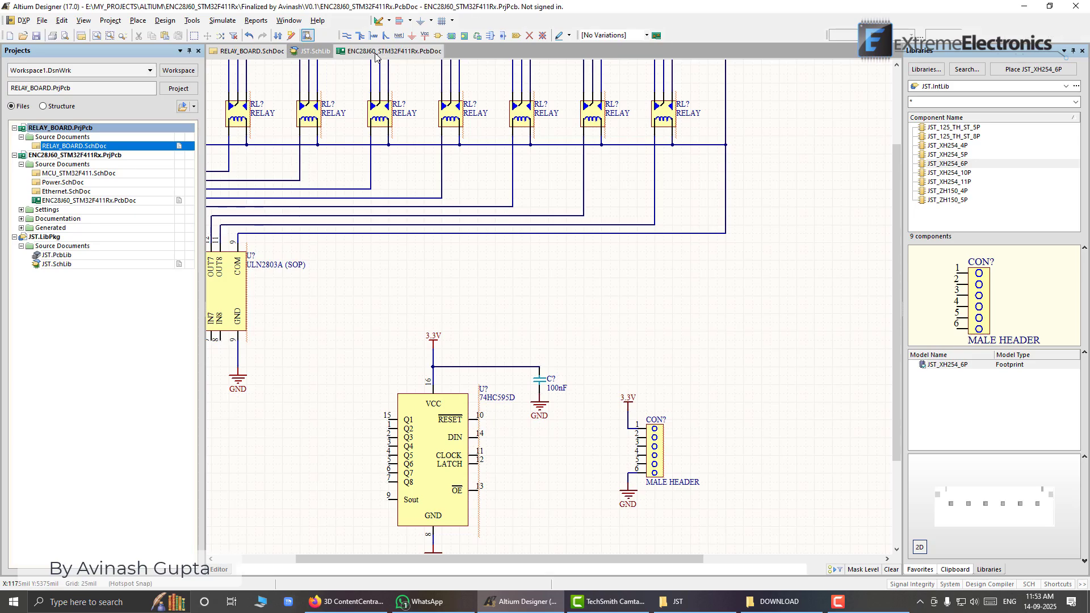
pyautogui.click(252, 53)
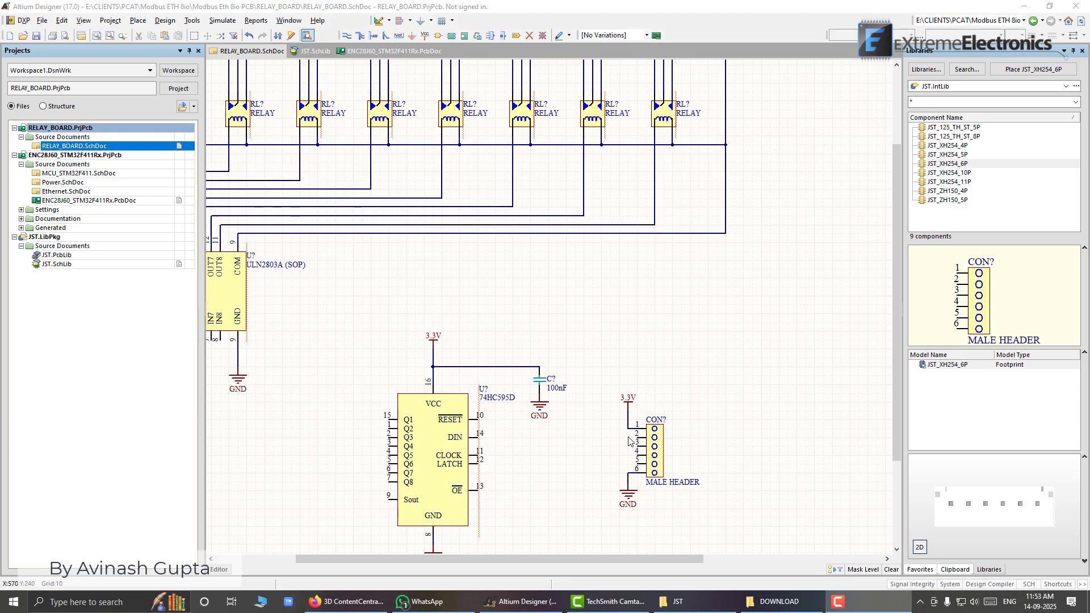
pyautogui.click(632, 430)
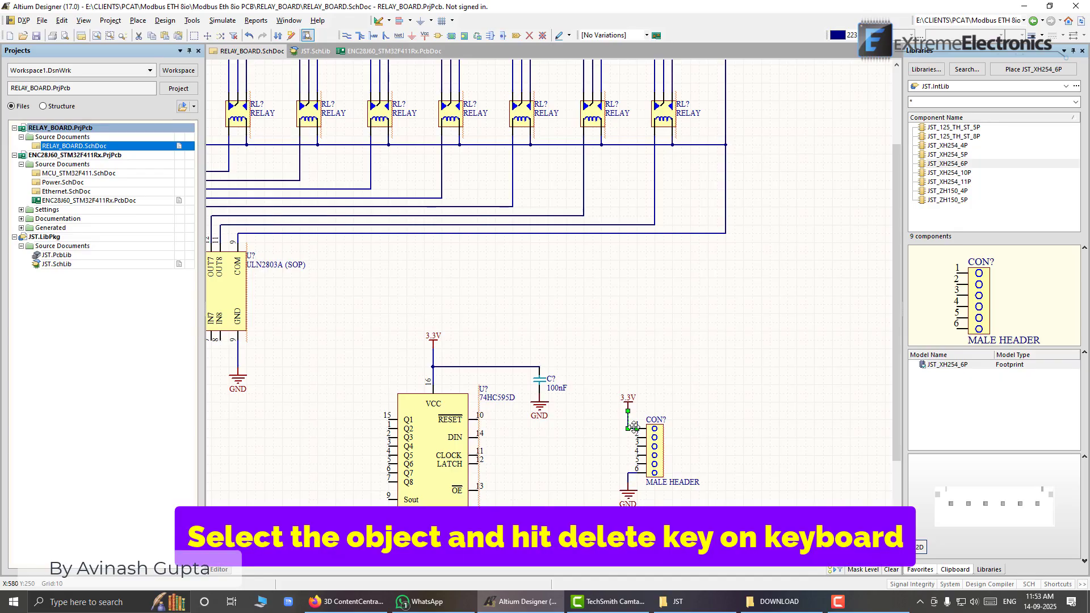
pyautogui.press('Delete')
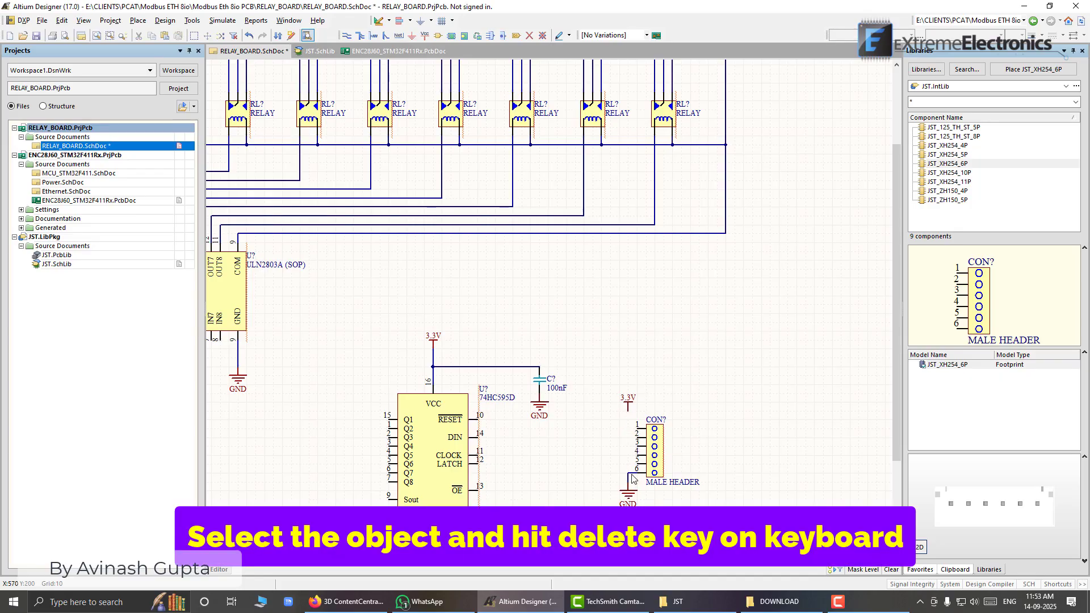
pyautogui.click(631, 474)
pyautogui.press('Delete')
pyautogui.moveTo(628, 493); pyautogui.dragTo(699, 404)
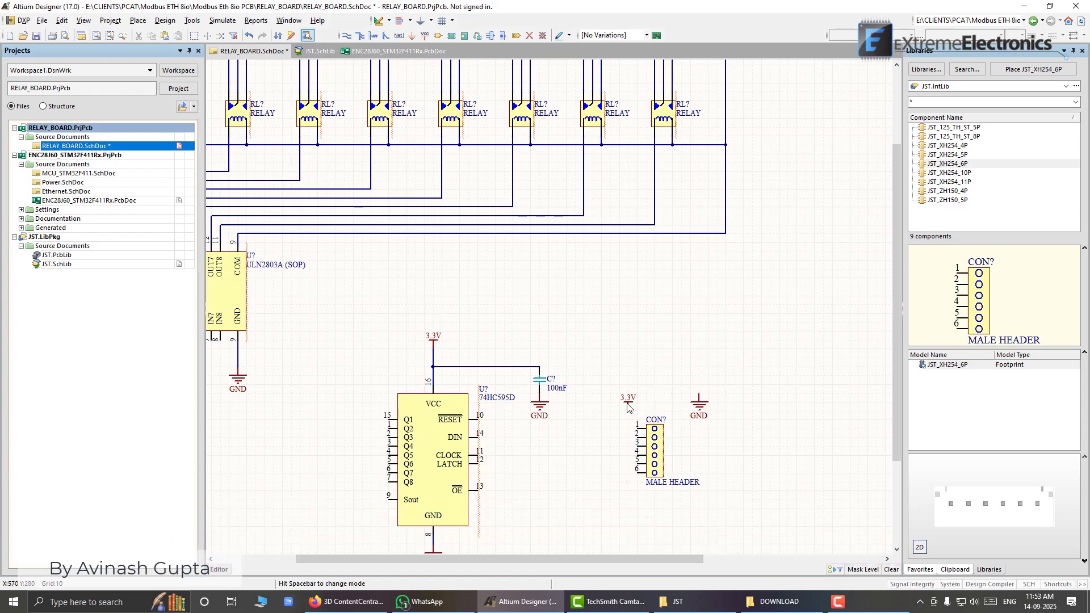
pyautogui.hotkey('ctrl', 'z')
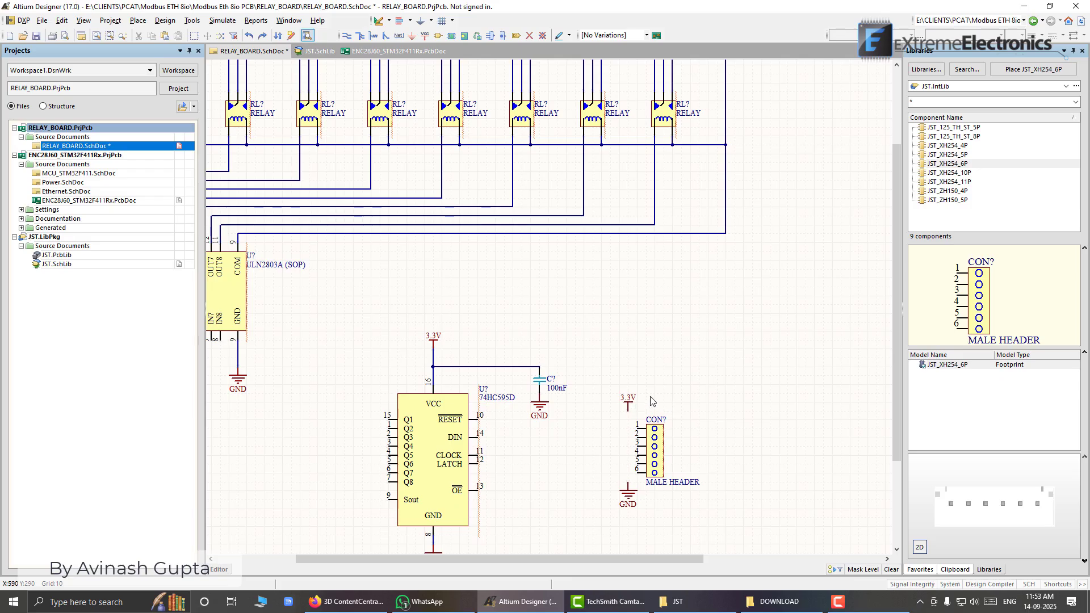
pyautogui.press('p')
pyautogui.press('w')
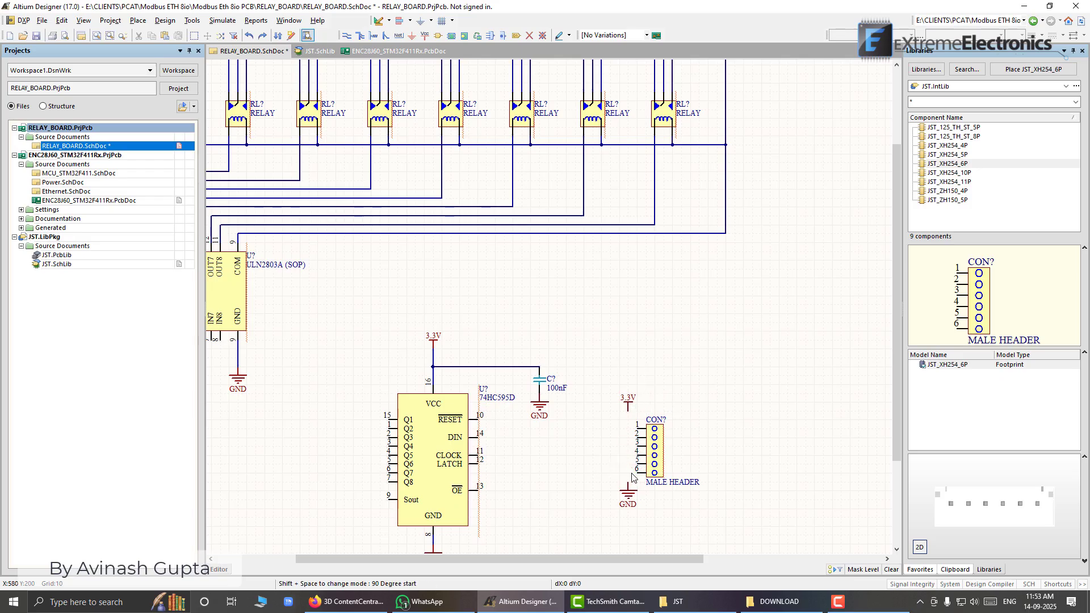
pyautogui.click(627, 405)
pyautogui.click(627, 418)
pyautogui.rightClick(667, 373)
# - Move the 3.3V power symbol from above the six-pin header's pins to the header's opposite side
pyautogui.moveTo(627, 402); pyautogui.dragTo(699, 461)
pyautogui.click(656, 499)
pyautogui.press('Delete')
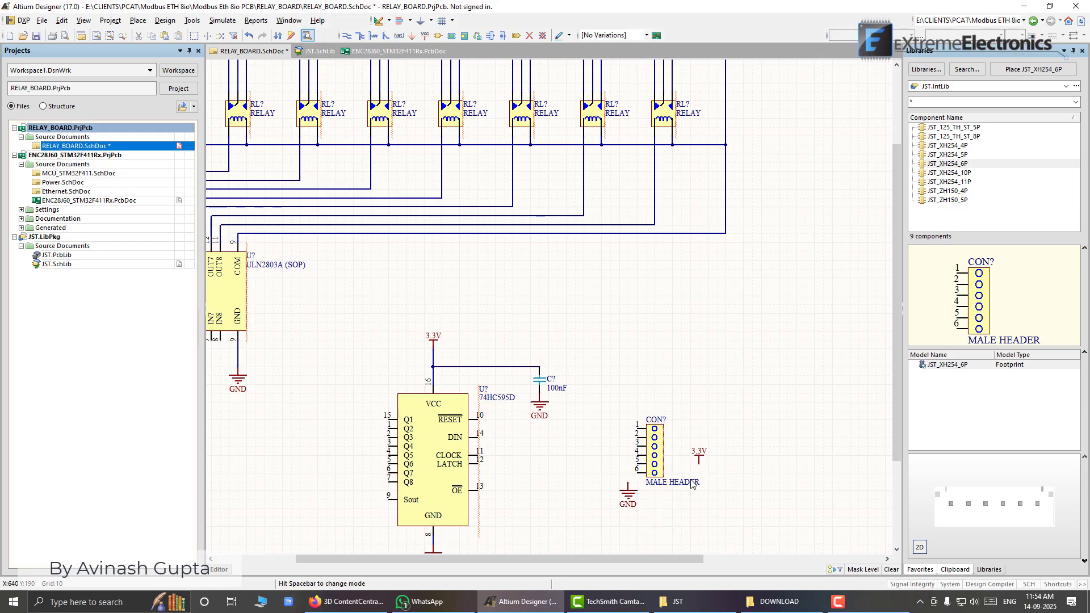
# - Hide the six-pin header's MALE HEADER comment and save the schematic
pyautogui.doubleClick(658, 465)
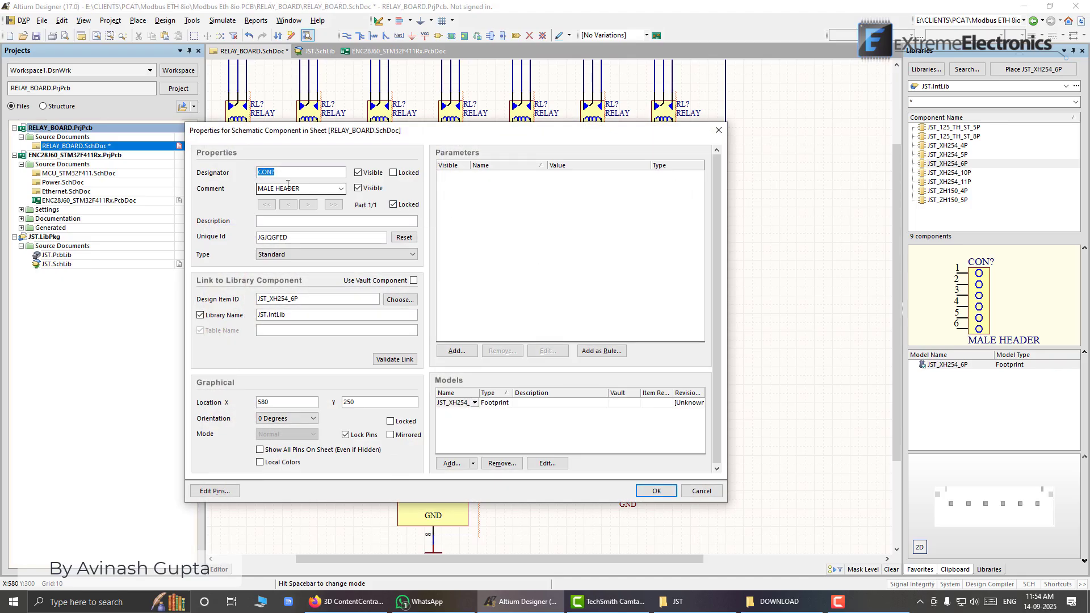
pyautogui.click(358, 190)
pyautogui.click(657, 490)
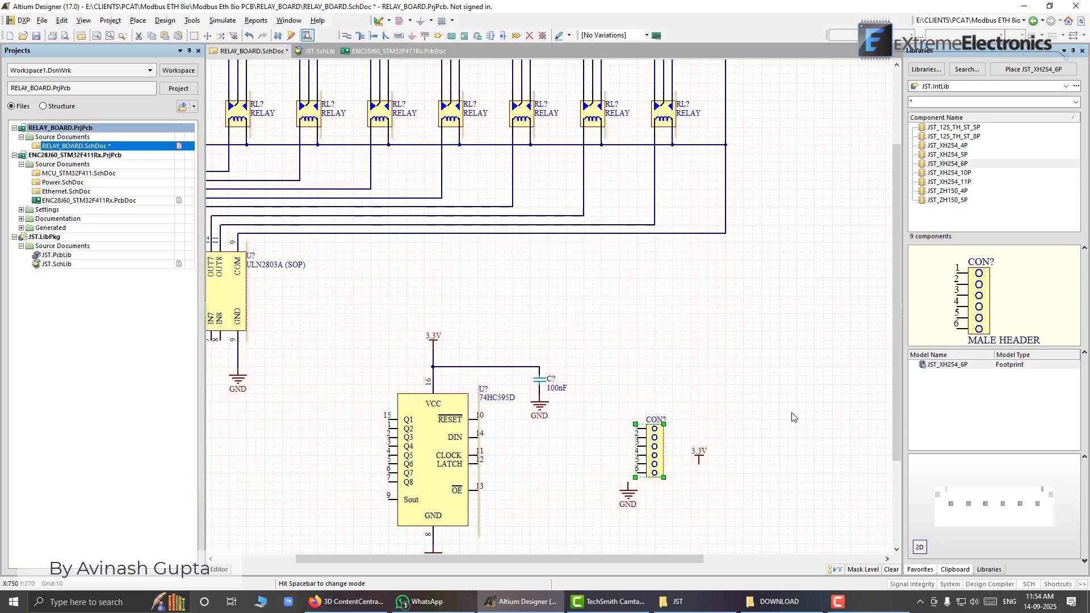
pyautogui.hotkey('ctrl', 's')
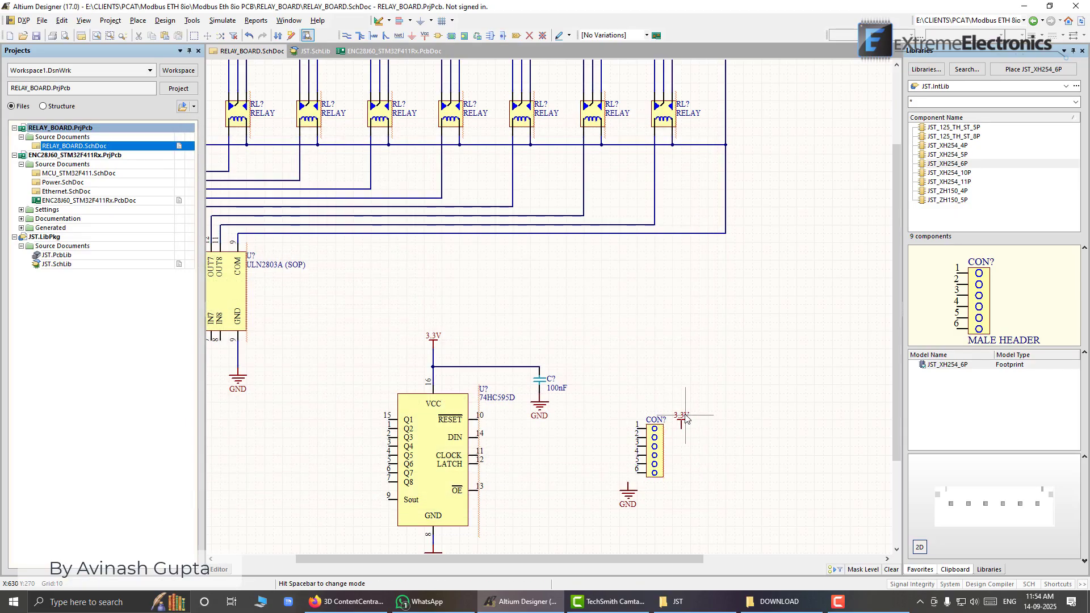
# - Place the 3.3V symbol beside the upper end of the header and shift the GND symbol slightly away below its pins
pyautogui.click(681, 428)
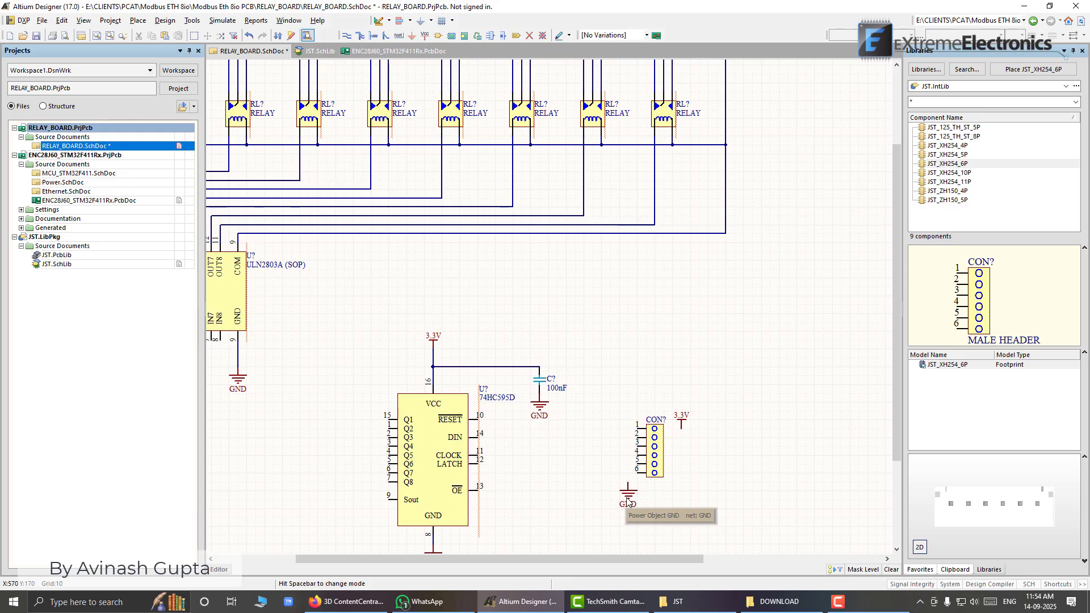
pyautogui.press('p')
pyautogui.press('w')
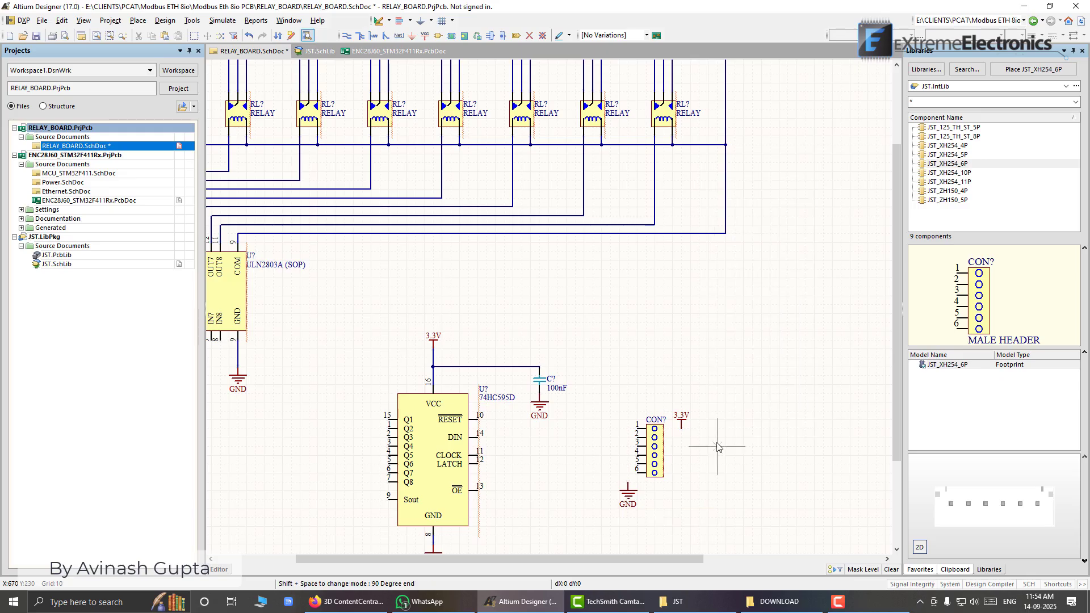
pyautogui.rightClick(629, 468)
pyautogui.moveTo(629, 497); pyautogui.dragTo(619, 493)
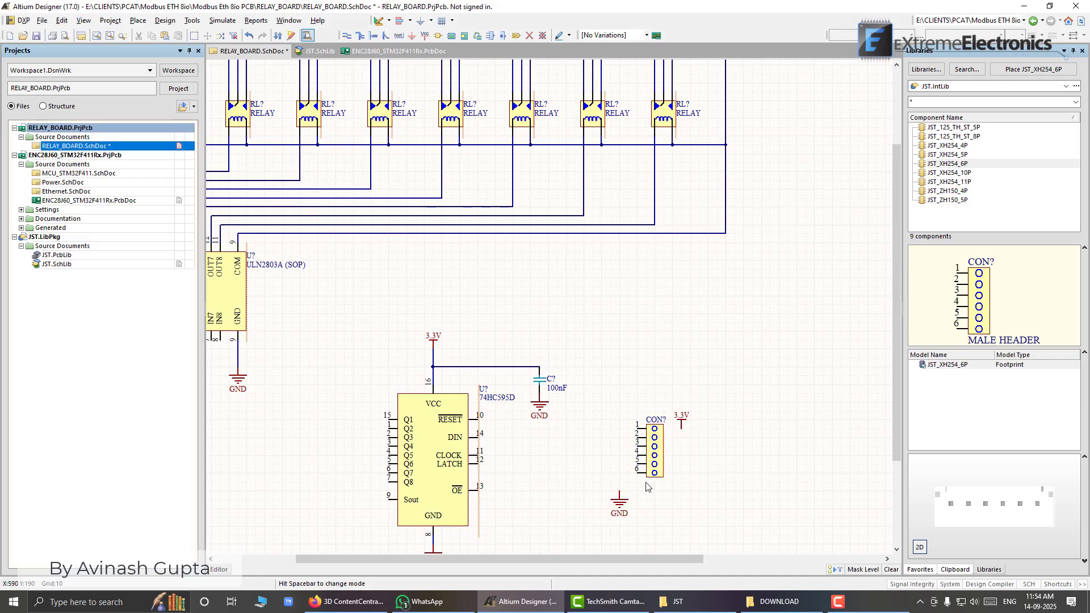
# - Wire header pin 1 to the GND symbol and pin 6 around the header to 3.3V, saving the schematic
pyautogui.click(636, 430)
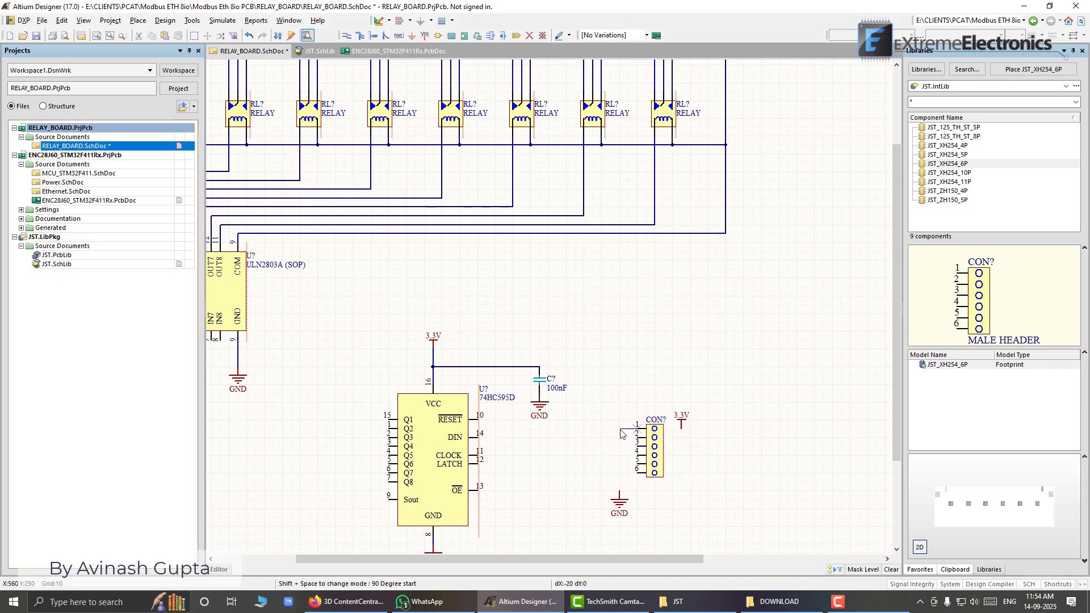
pyautogui.click(619, 493)
pyautogui.rightClick(630, 482)
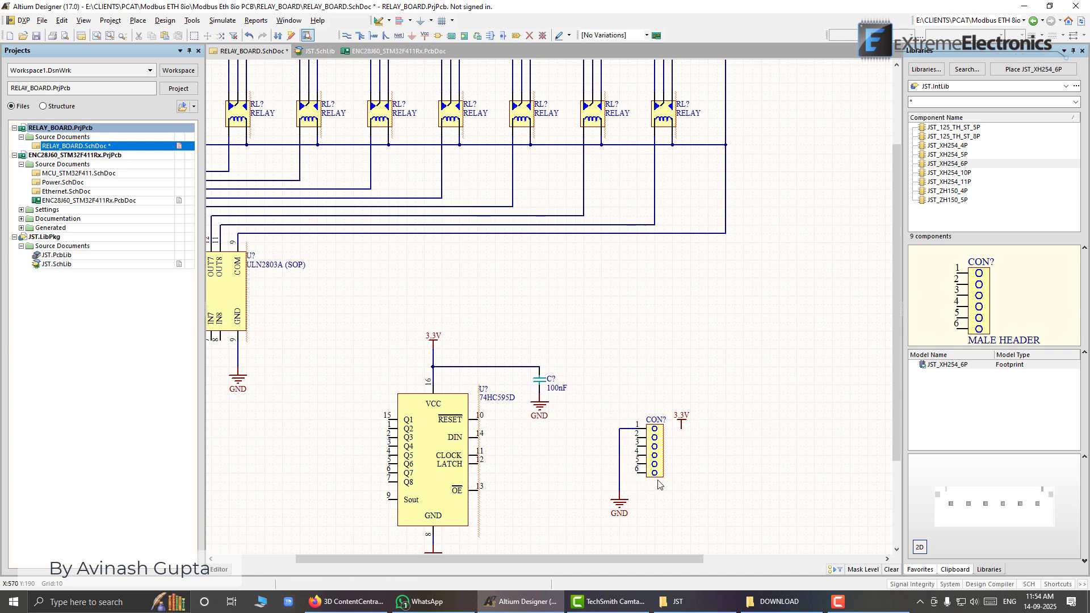
pyautogui.click(682, 483)
pyautogui.click(682, 430)
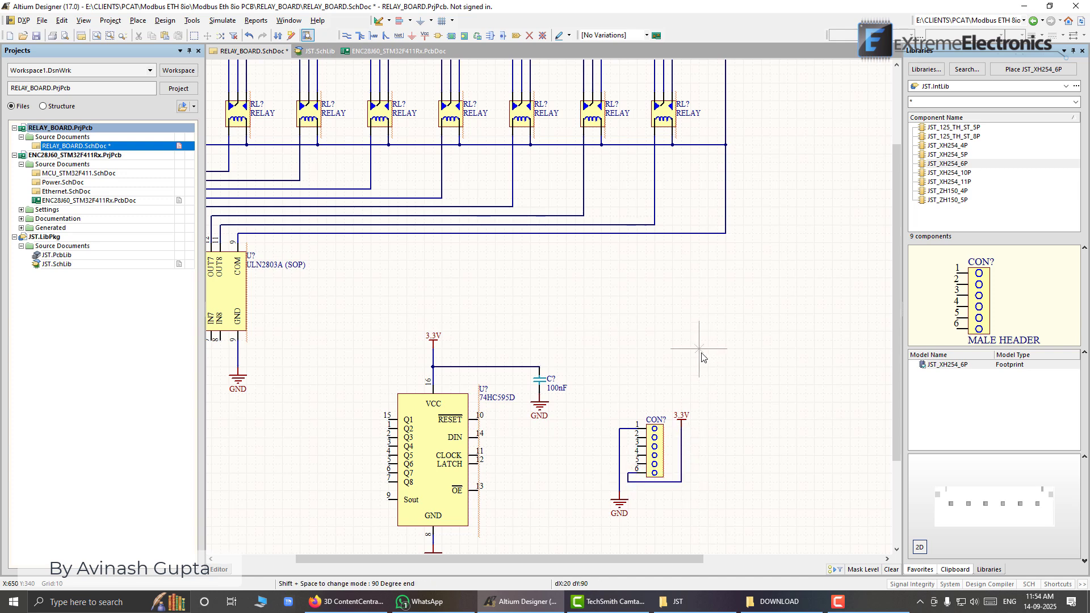
pyautogui.rightClick(701, 356)
pyautogui.hotkey('ctrl', 's')
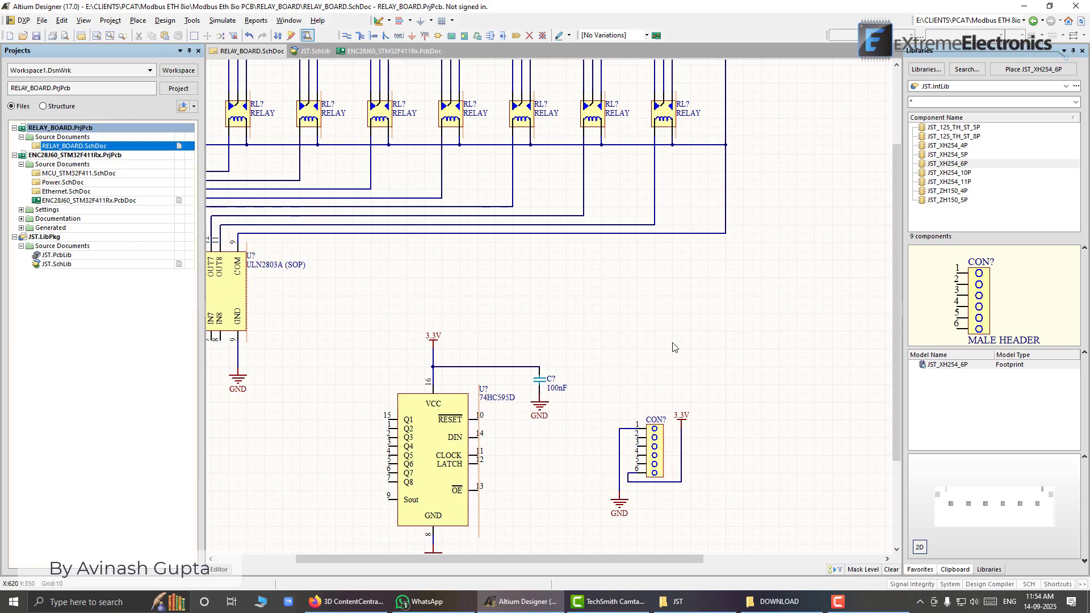
# - Wire header pin 5 to the 74HC595D's OE pin and header pin 4 to its LATCH pin
pyautogui.hotkey('ctrl', 'w')
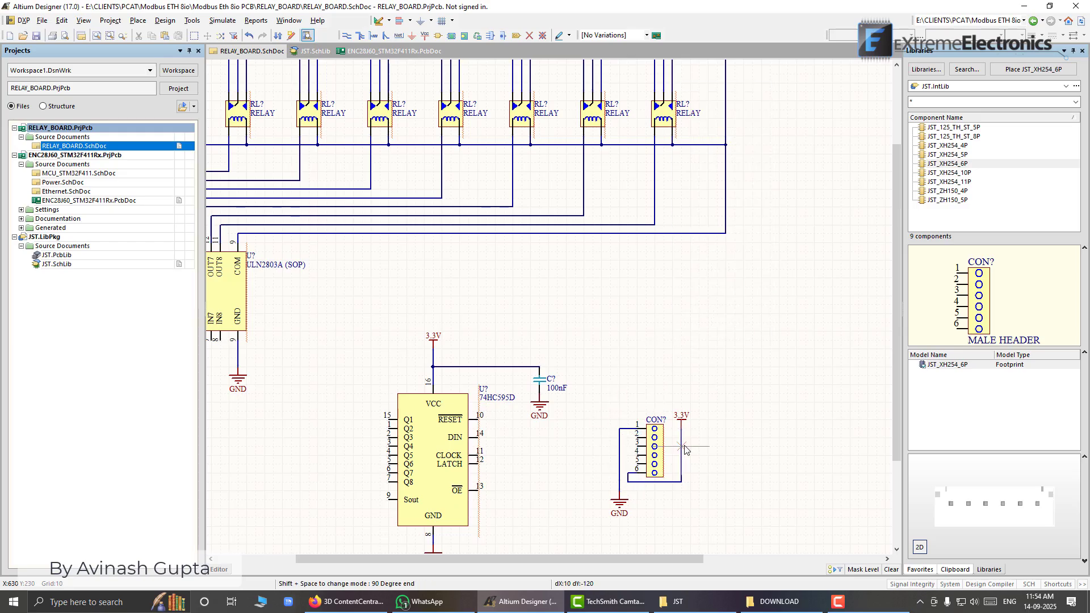
pyautogui.click(636, 464)
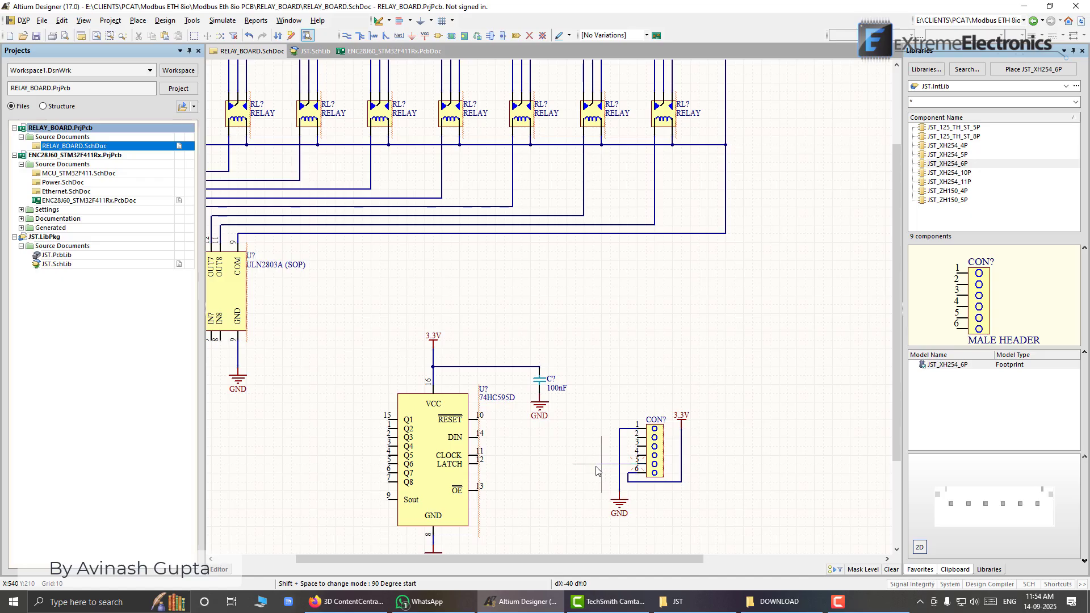
pyautogui.click(584, 464)
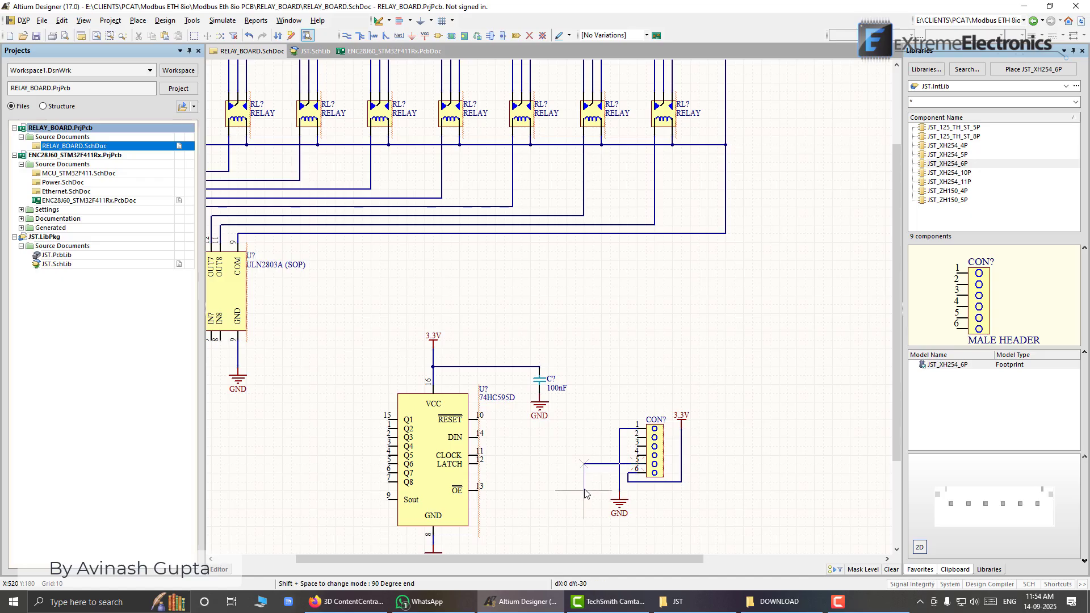
pyautogui.click(477, 490)
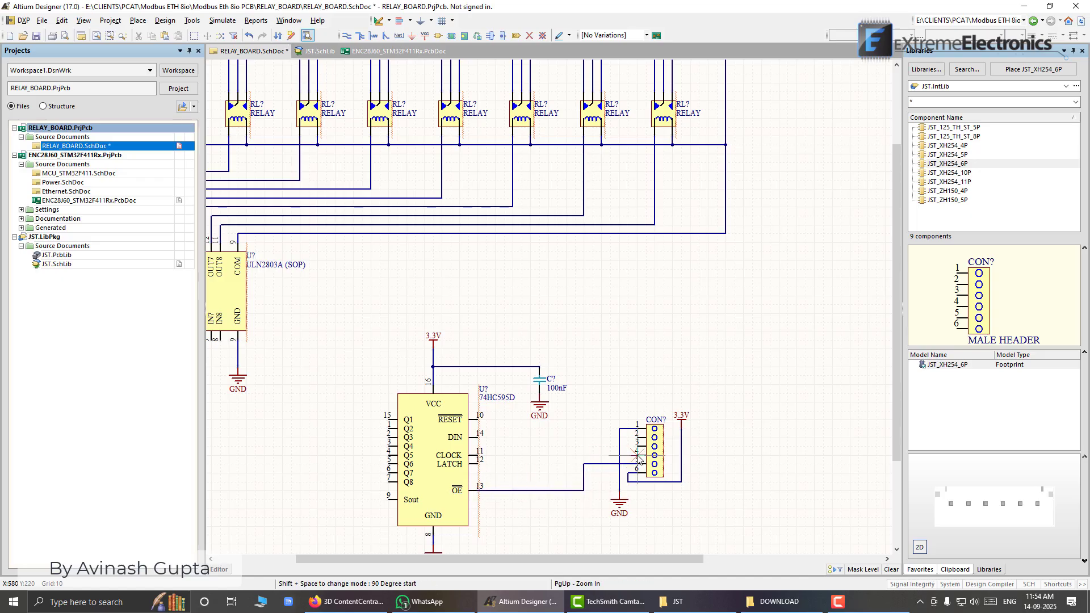
pyautogui.click(637, 455)
pyautogui.click(575, 456)
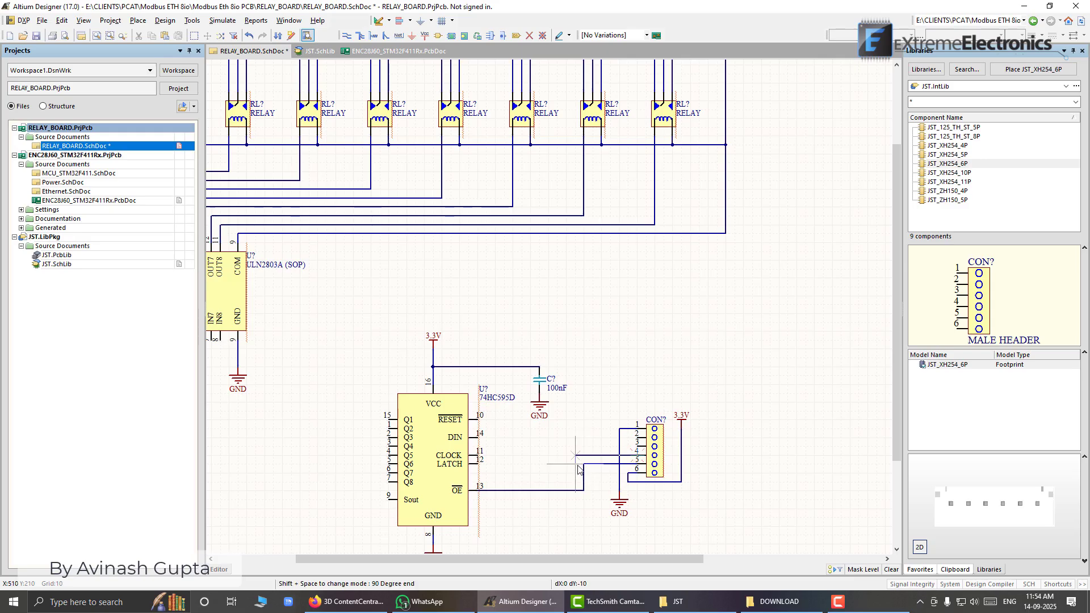
pyautogui.click(477, 464)
pyautogui.rightClick(477, 464)
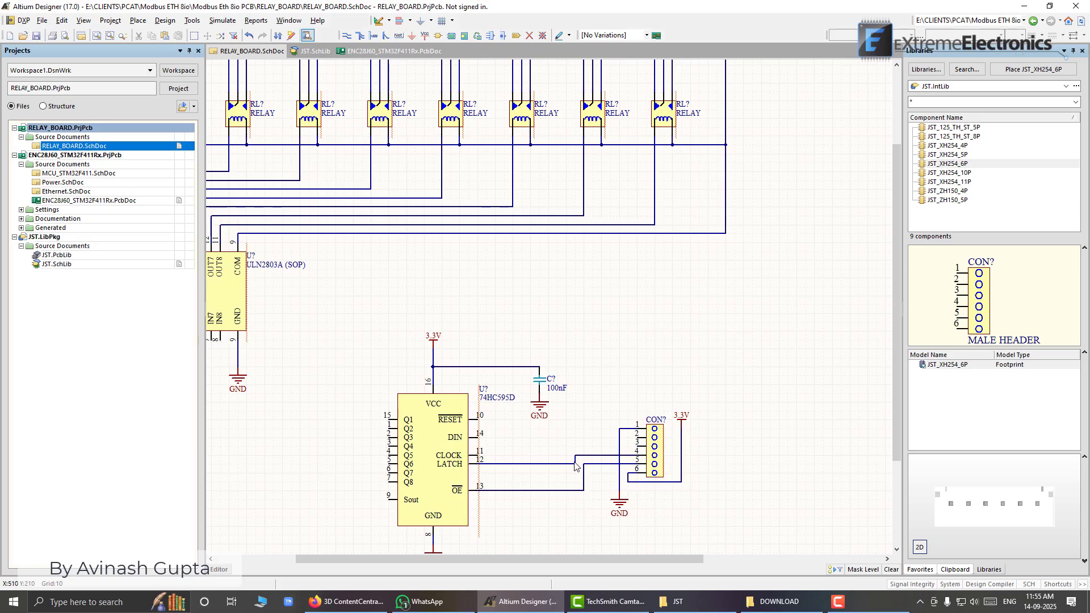
# - Check the connector labels on the ENC28J60_STM32F411Rx board, and wire the 74HC595D's CLOCK pin to header pin 3
pyautogui.click(366, 51)
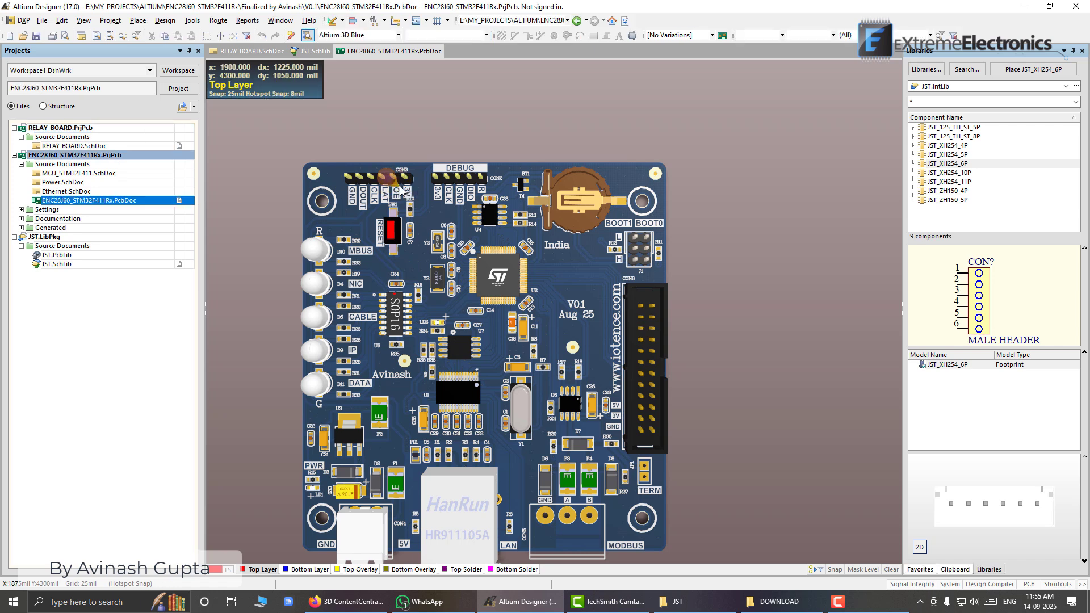
pyautogui.click(312, 51)
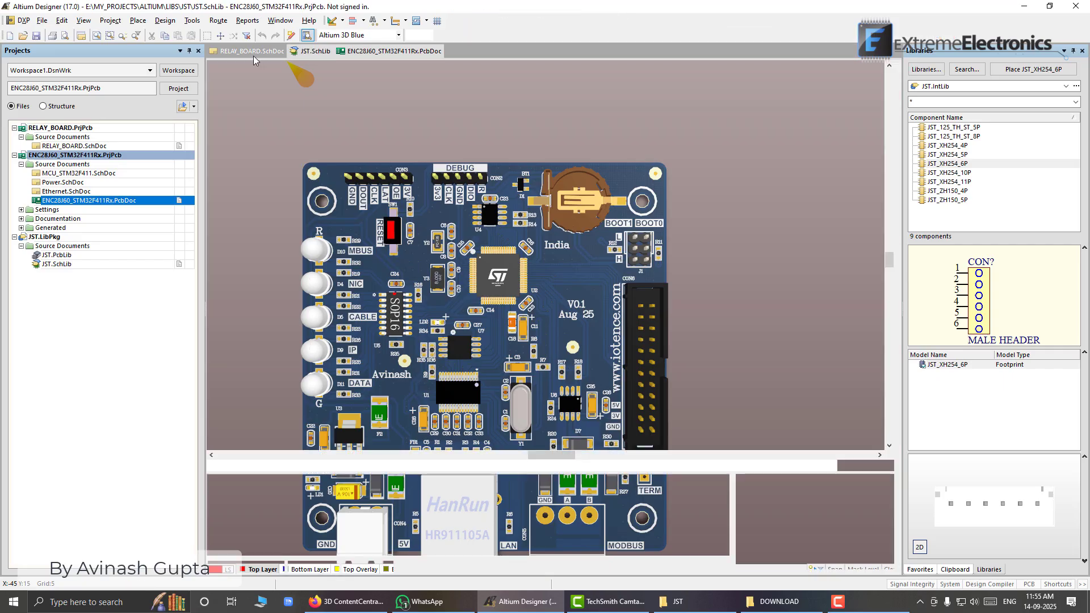
pyautogui.click(252, 51)
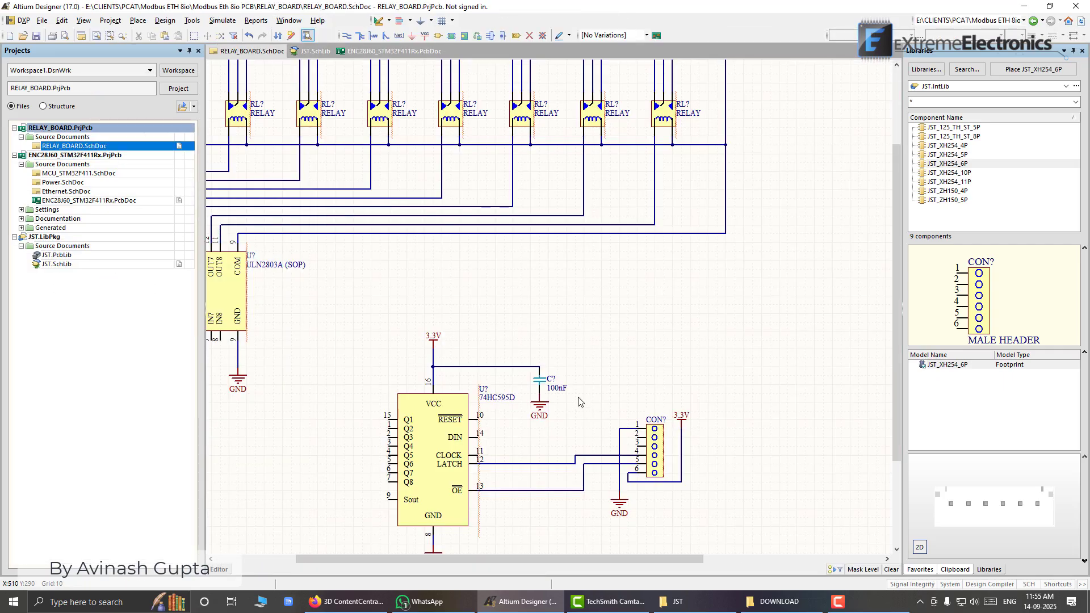
pyautogui.press('p')
pyautogui.press('w')
pyautogui.click(479, 455)
pyautogui.click(566, 455)
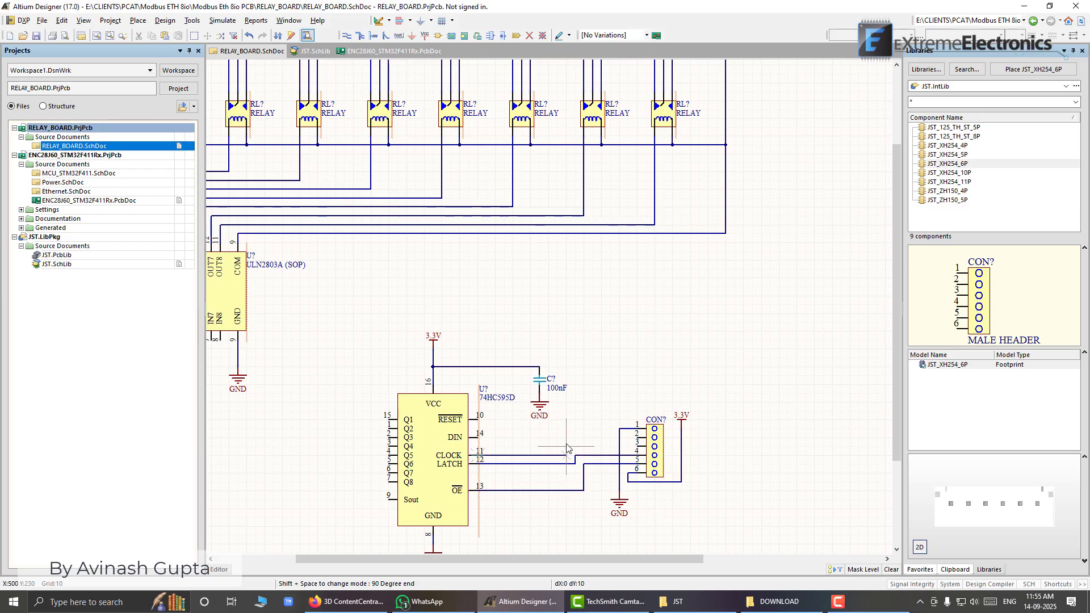
pyautogui.click(637, 447)
# - Wire header pin 2 to the 74HC595D's DIN pin and save the schematic
pyautogui.click(636, 438)
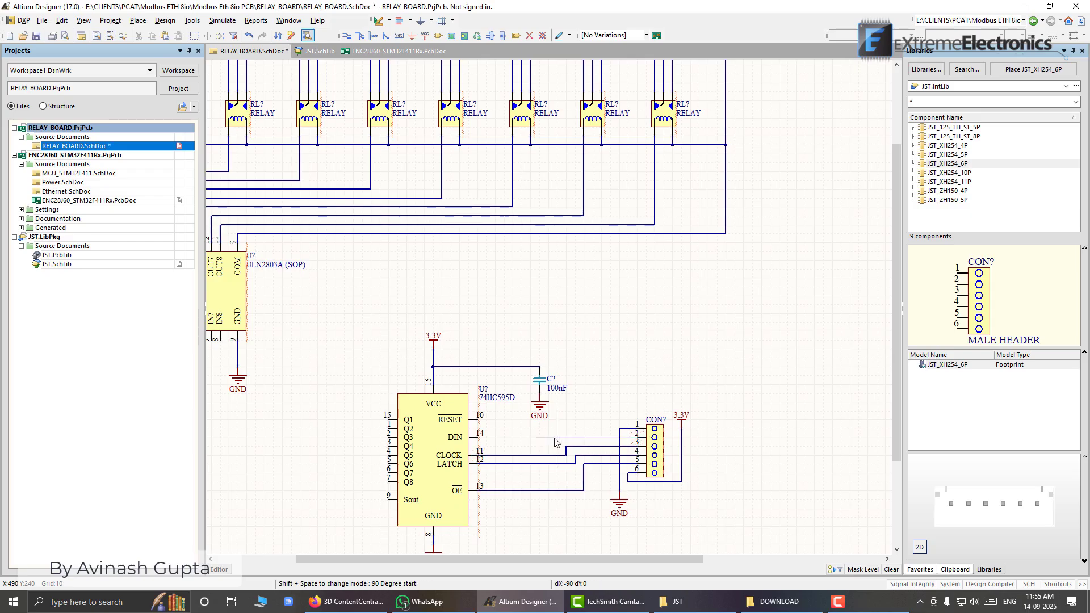
pyautogui.click(480, 438)
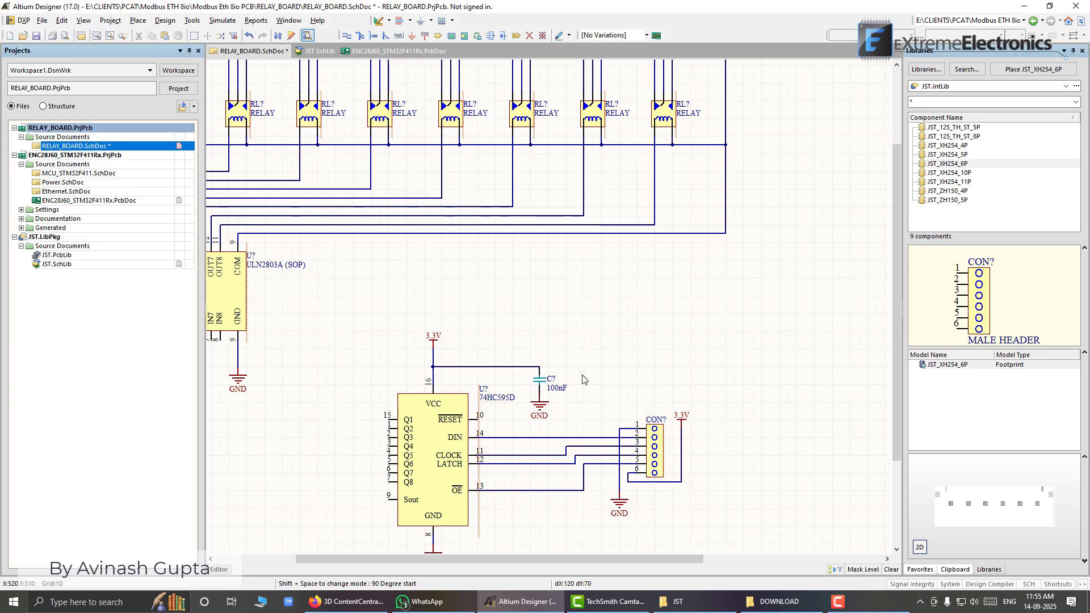
pyautogui.rightClick(583, 377)
pyautogui.hotkey('ctrl', 's')
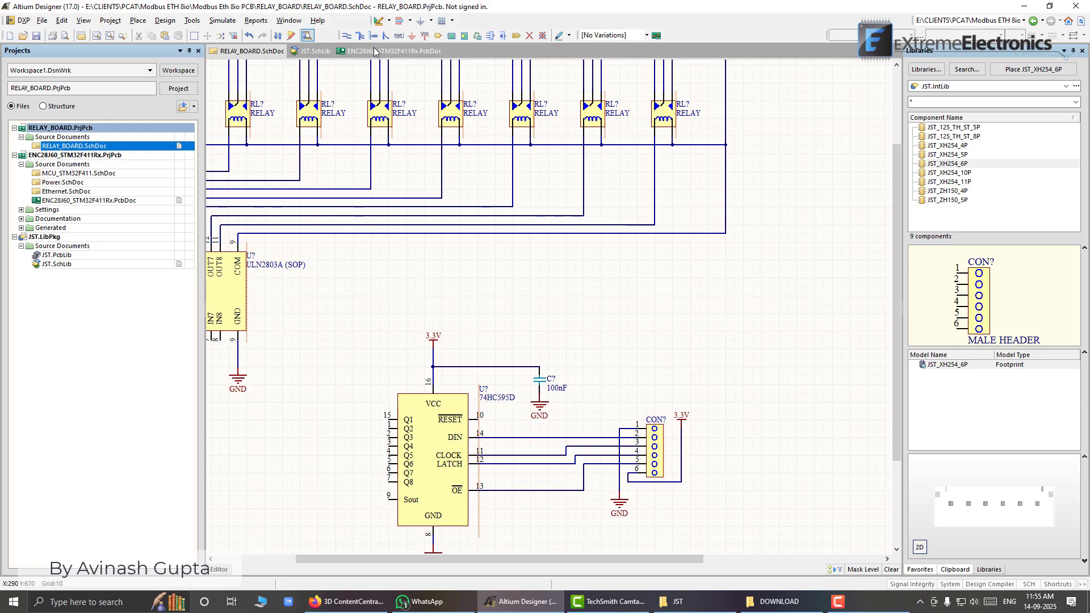
# - Compare the ENC28J60_STM32F411Rx board's connector labels with the header wiring in the RELAY_BOARD schematic
pyautogui.click(394, 50)
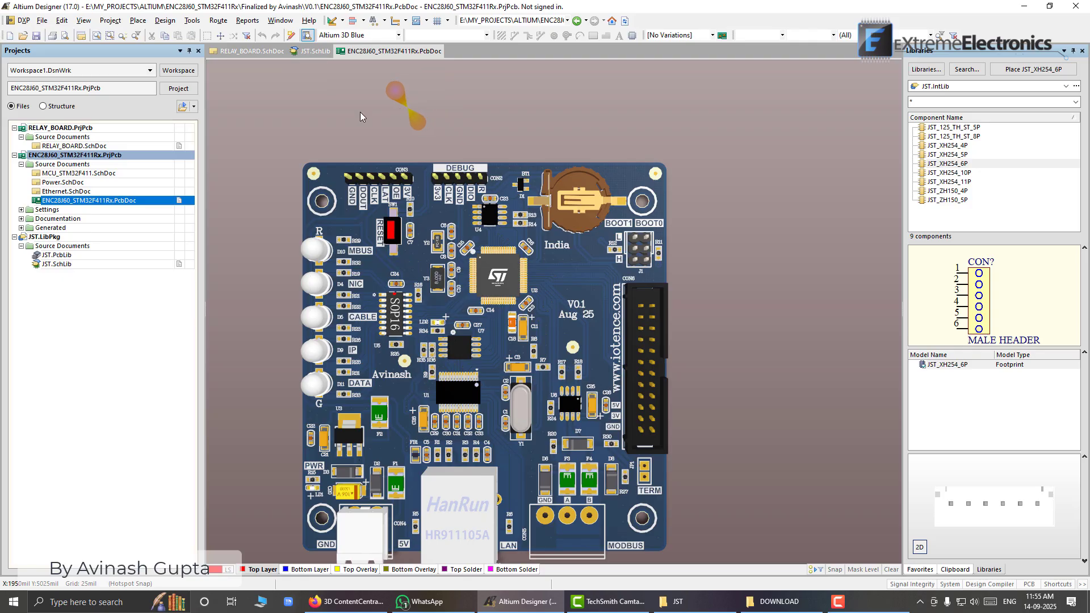
pyautogui.click(238, 52)
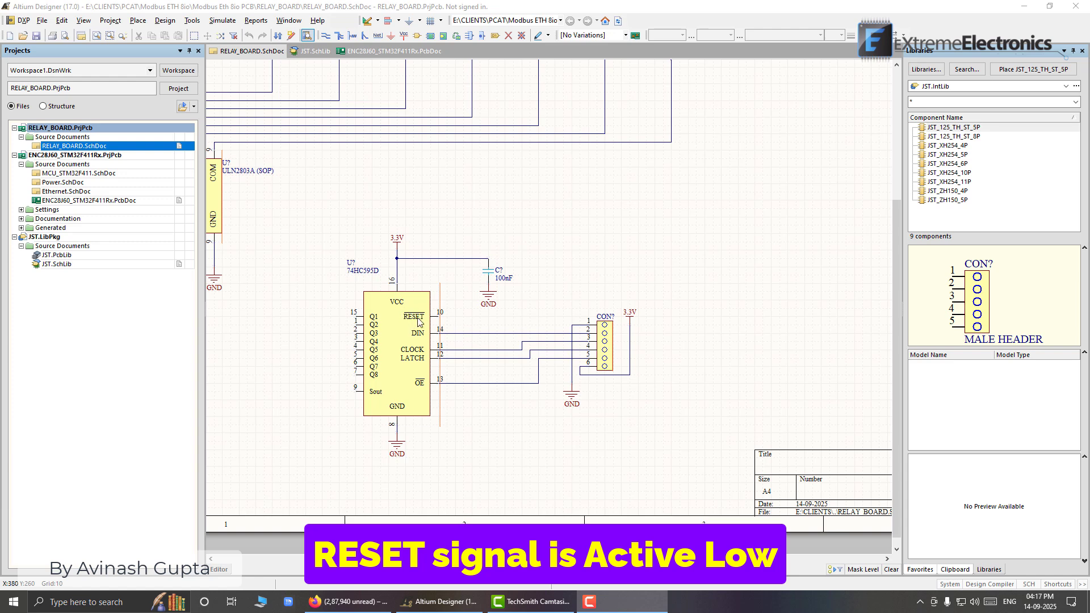
pyautogui.click(466, 331)
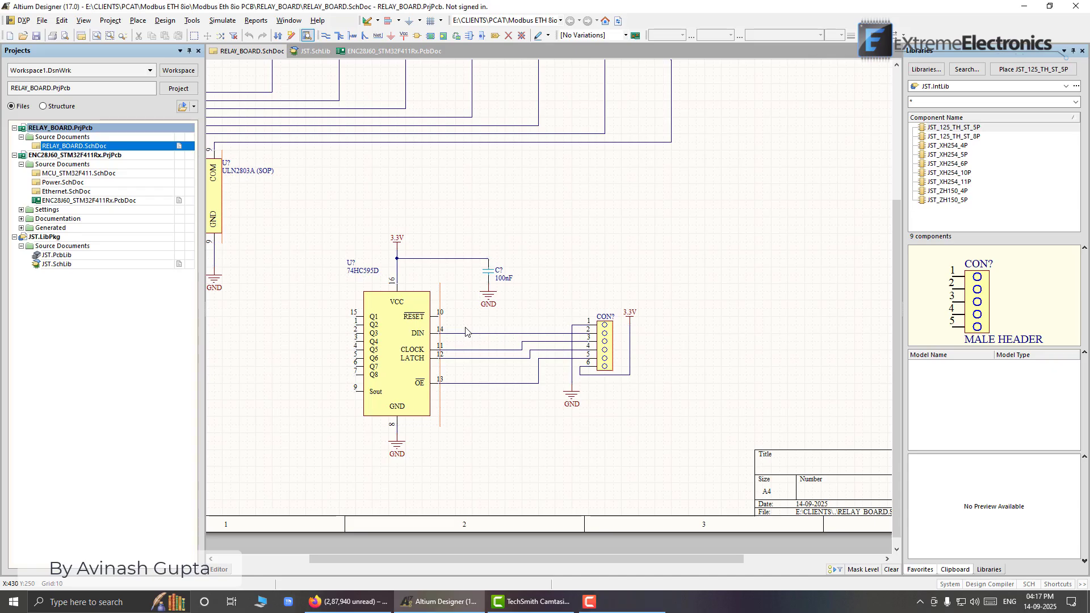
# - Wire the 74HC595D's RESET pin up to the 3.3V rail between VCC and the 100nF capacitor
pyautogui.hotkey('ctrl', 'w')
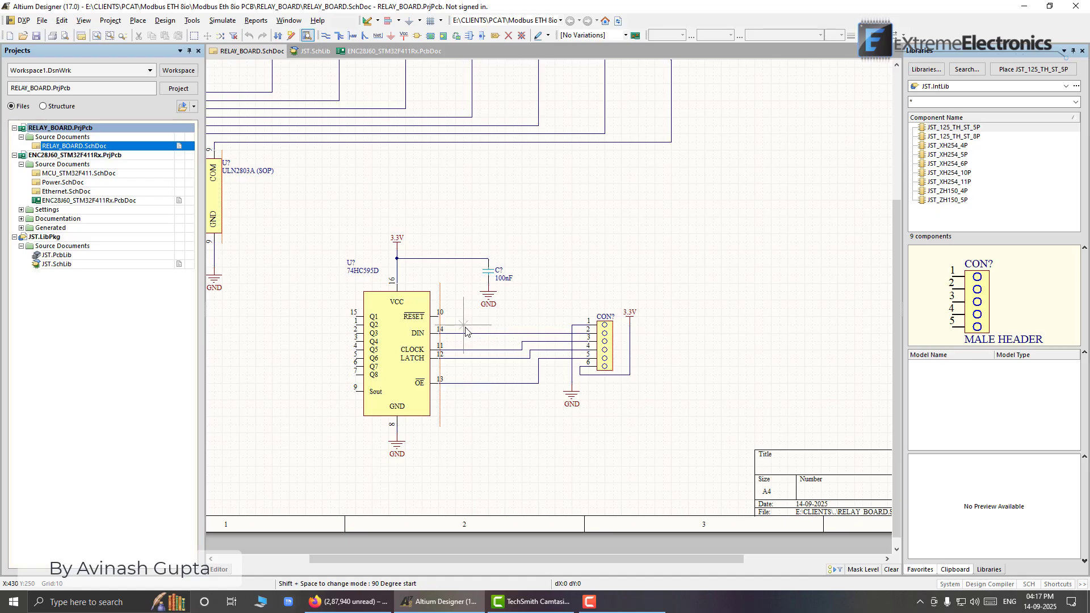
pyautogui.click(440, 313)
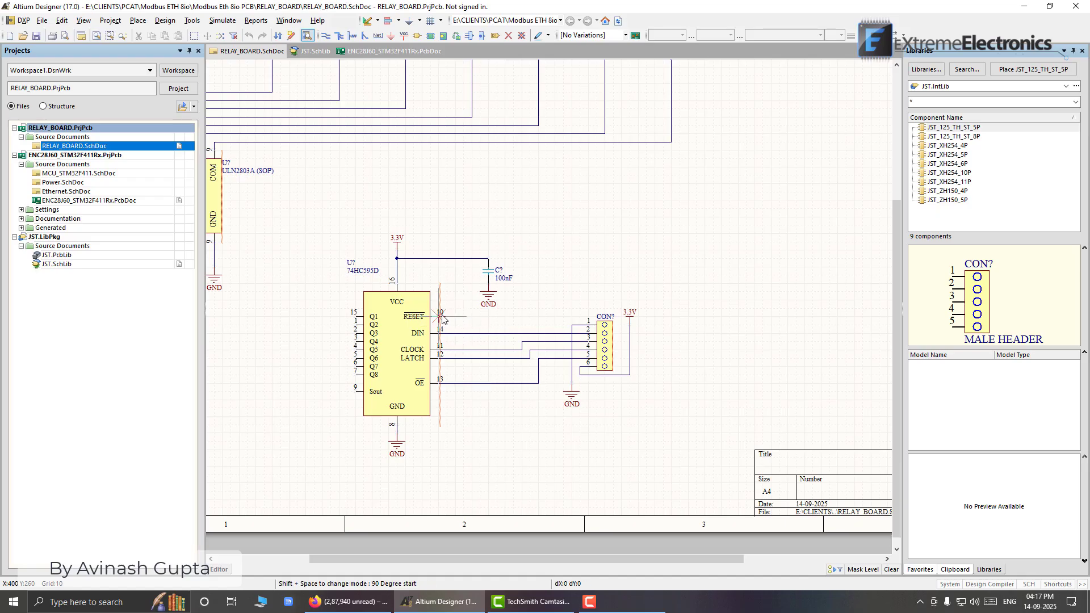
pyautogui.click(455, 258)
pyautogui.rightClick(463, 191)
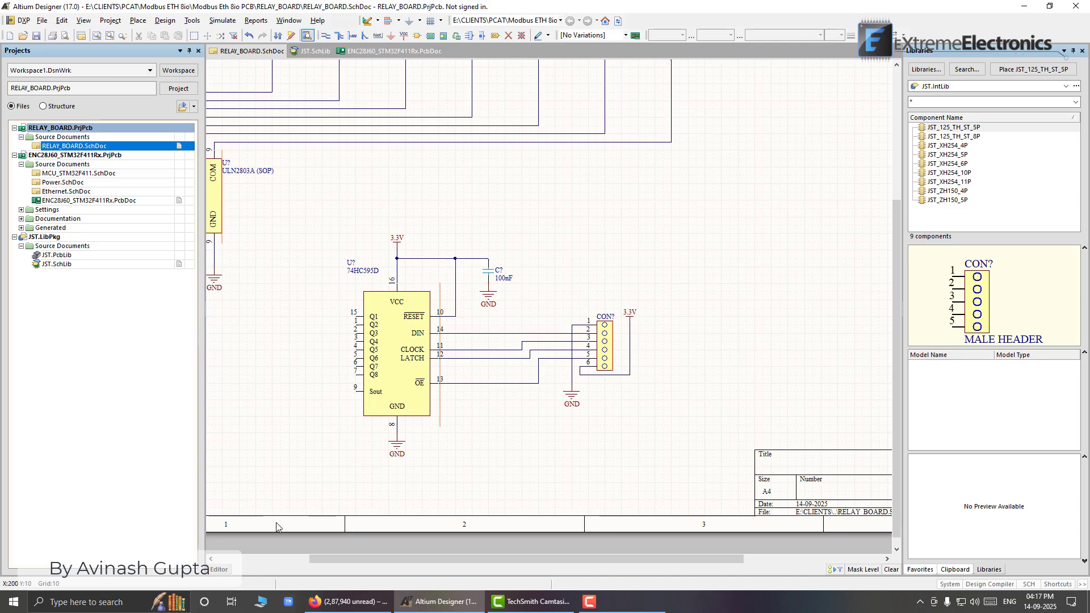
# - Switch the component library to XBASIC.IntLib and go to its AG_SM surface-mount parts
pyautogui.click(1067, 87)
pyautogui.click(1067, 87)
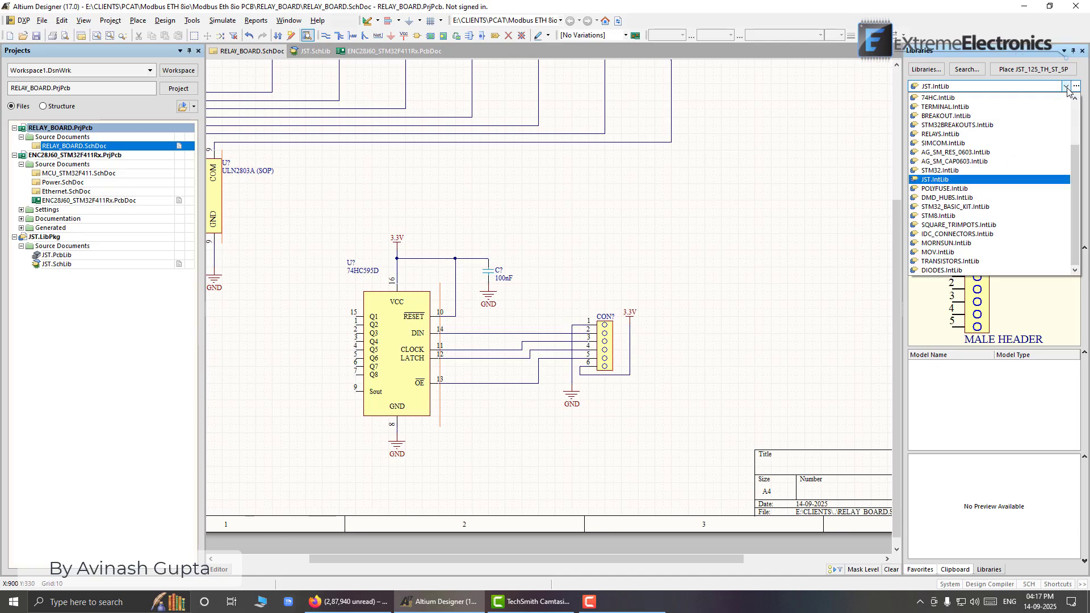
pyautogui.click(1085, 108)
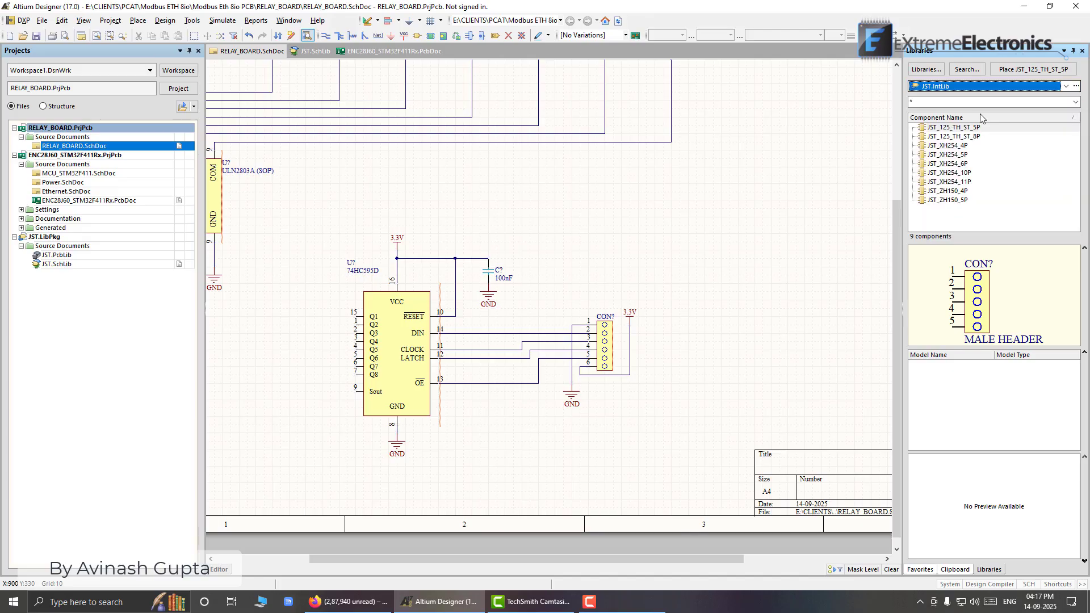
pyautogui.click(1062, 87)
pyautogui.scroll(5, 980, 113)
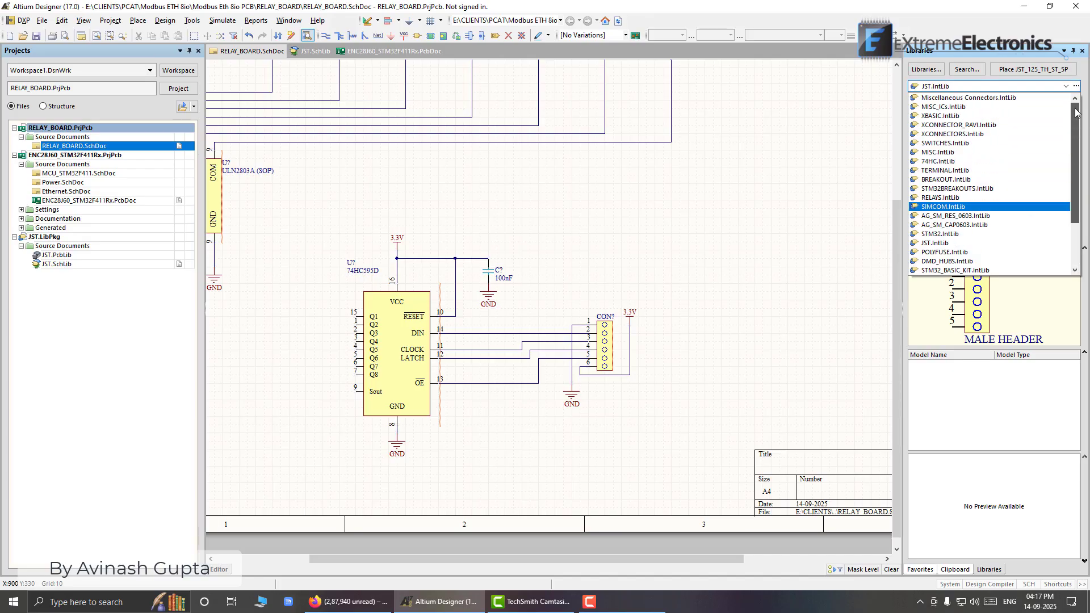
pyautogui.click(978, 116)
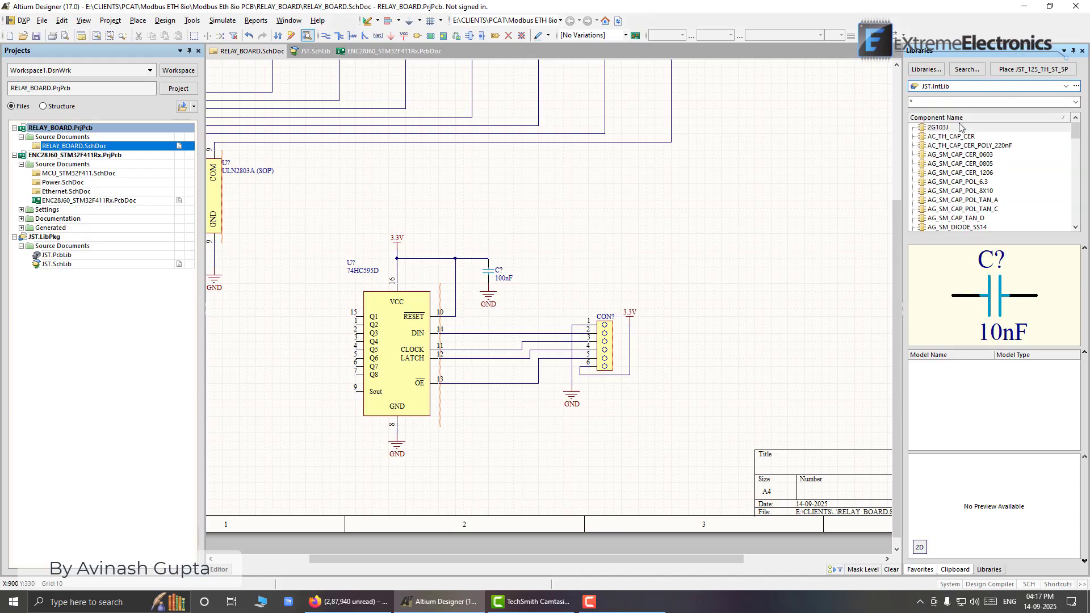
pyautogui.moveTo(1078, 133); pyautogui.dragTo(1080, 147)
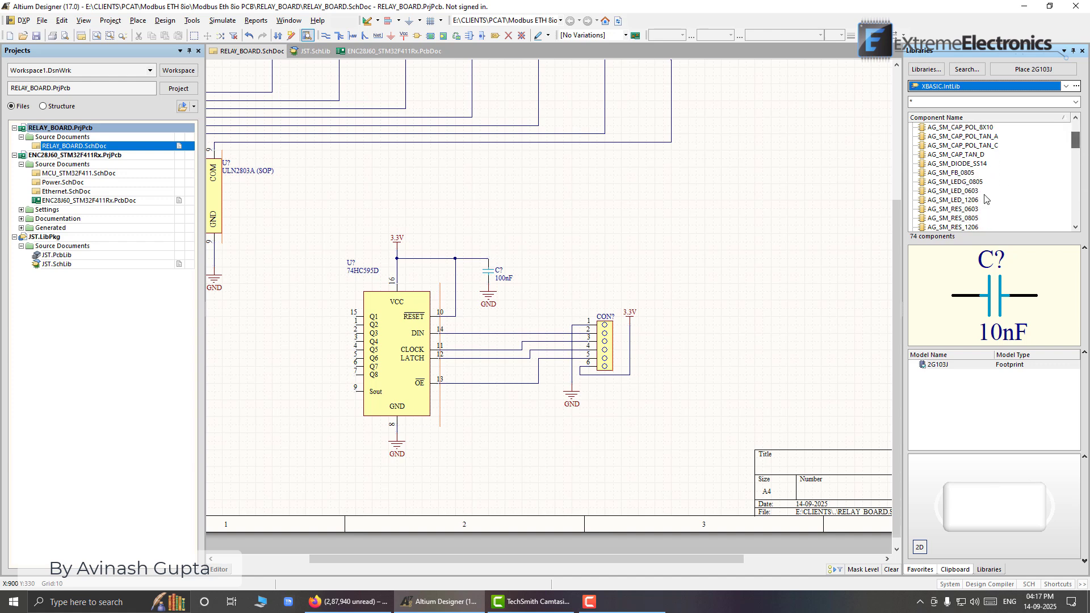
# - Place an AG_SM_LED_0603 LED in the empty area above the six-pin header
pyautogui.click(975, 191)
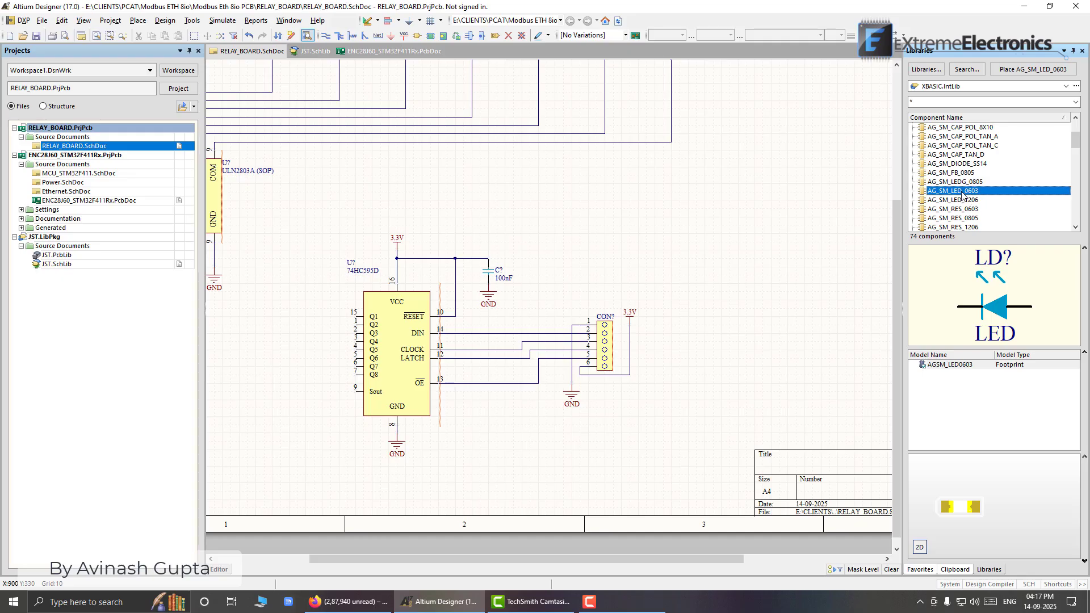
pyautogui.moveTo(960, 193); pyautogui.dragTo(567, 250)
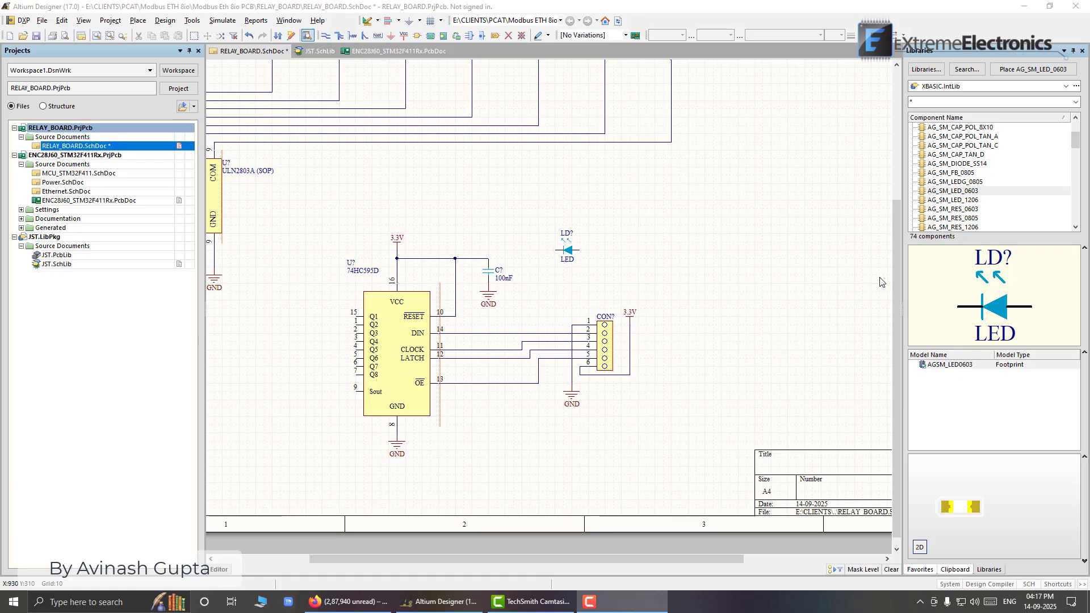
pyautogui.click(567, 251)
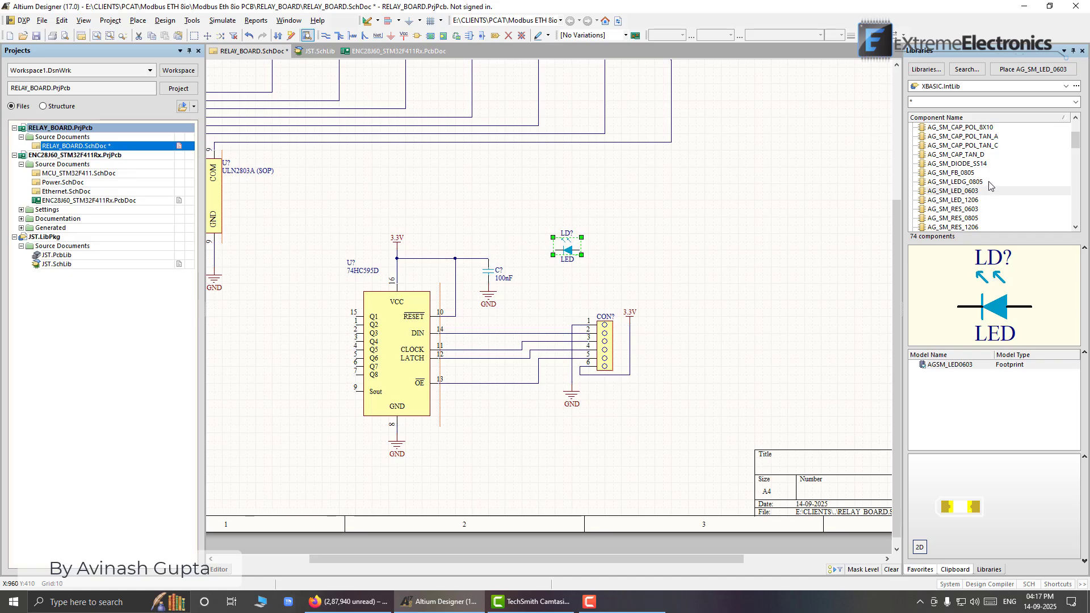
# - Place an AG_SM_RES_0603 resistor in the empty area above the six-pin header
pyautogui.scroll(-1, 990, 186)
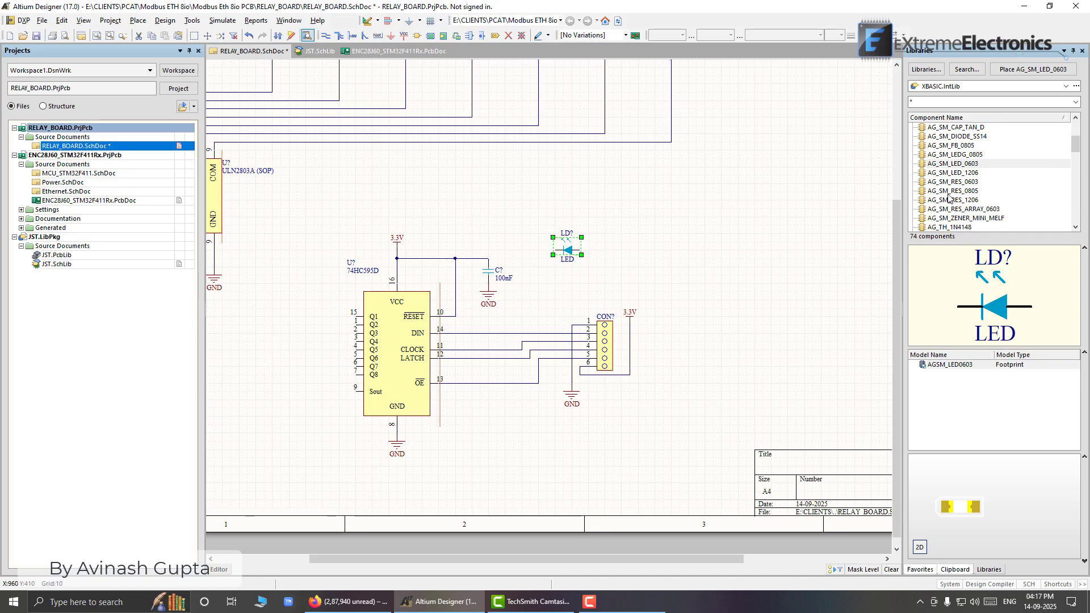
pyautogui.moveTo(956, 185); pyautogui.dragTo(954, 183)
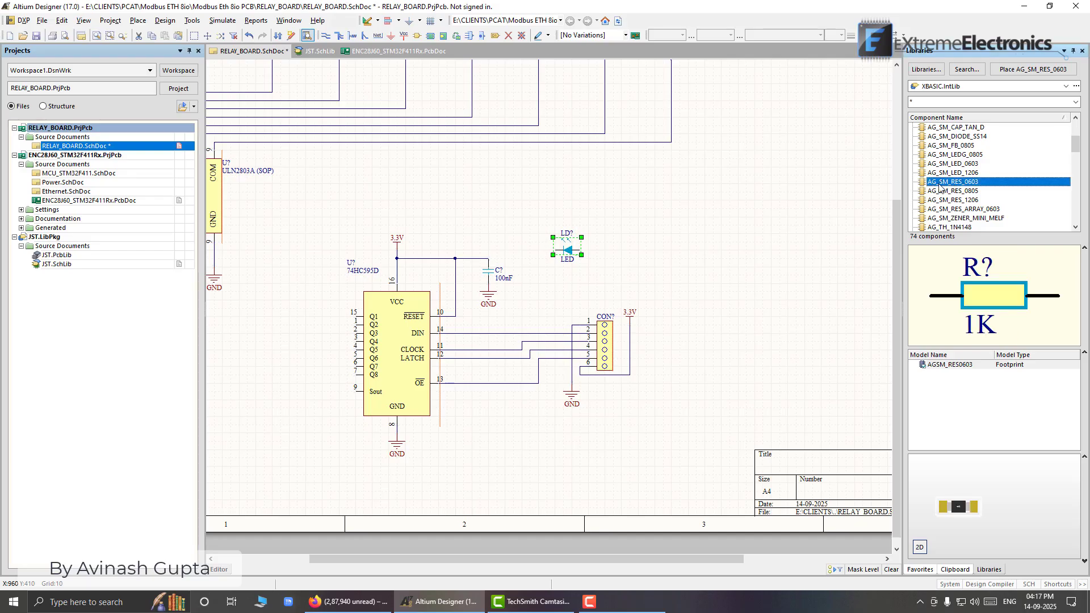
pyautogui.moveTo(970, 183); pyautogui.dragTo(629, 209)
# - Delete the LED placed above the six-pin header
pyautogui.click(567, 249)
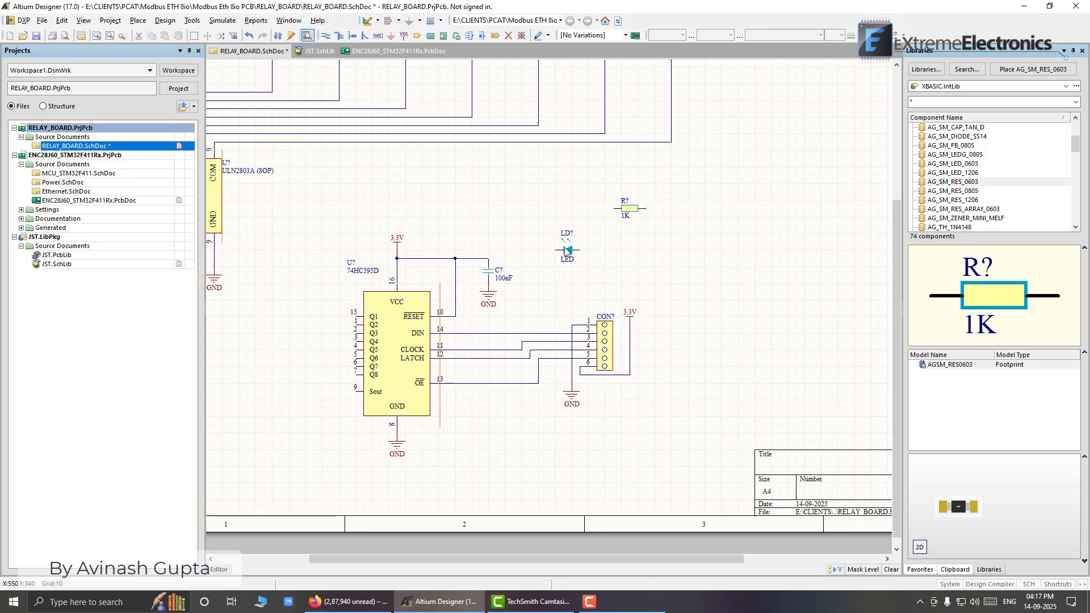
pyautogui.click(566, 248)
pyautogui.press('Delete')
# - Set the new resistor's comment value to 4.7K
pyautogui.doubleClick(628, 217)
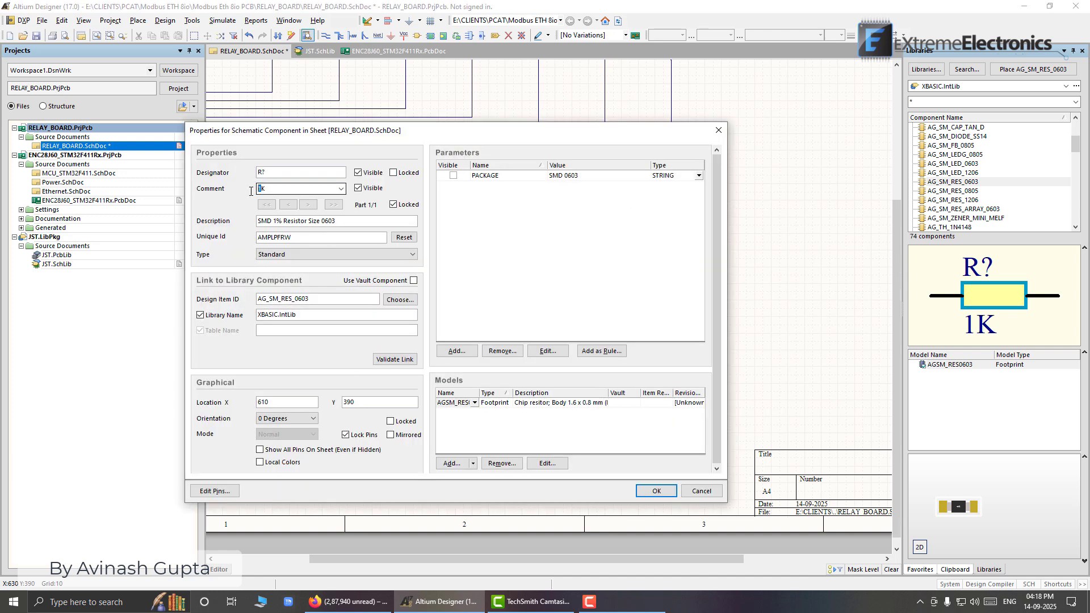
pyautogui.write('4.7')
pyautogui.click(658, 490)
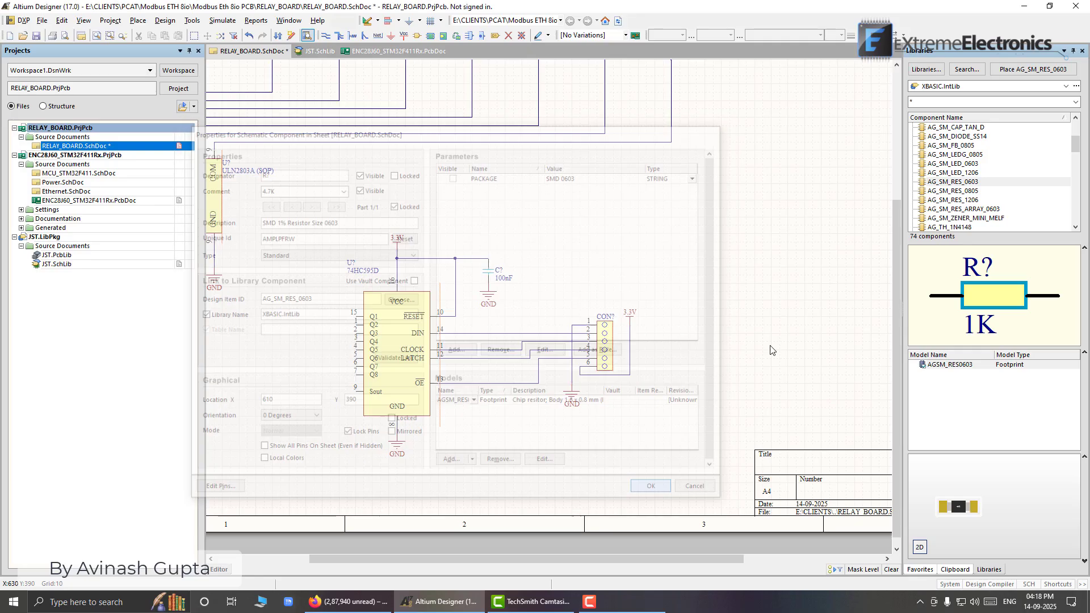
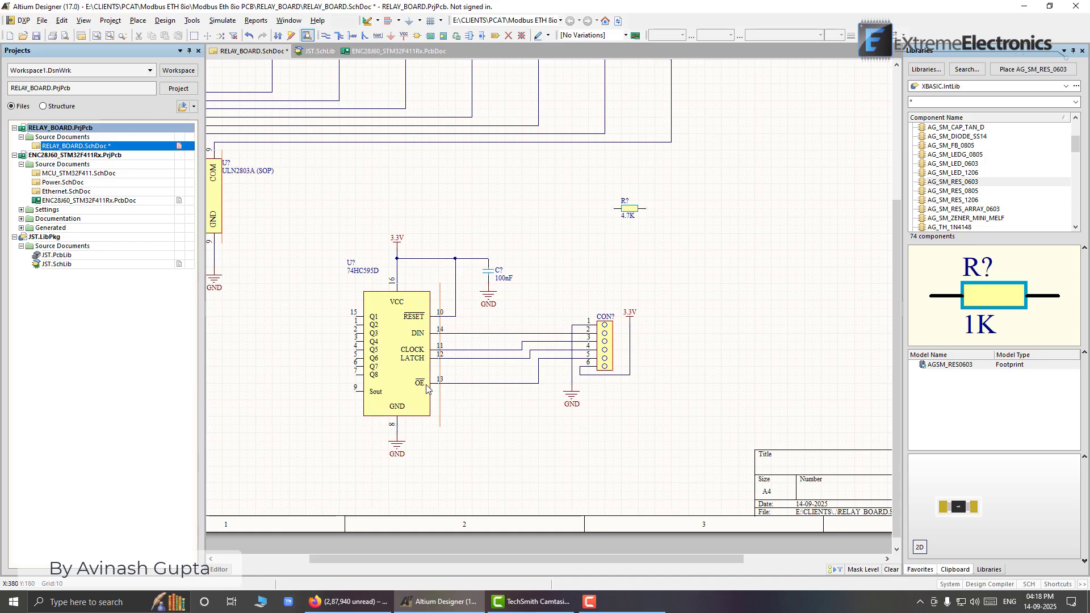
# - Rotate the 4.7K resistor to vertical and move it between the 100nF capacitor and the header
pyautogui.click(629, 209)
pyautogui.hotkey('ctrl', 'c')
pyautogui.hotkey('ctrl', 'v')
pyautogui.click(628, 209)
pyautogui.moveTo(628, 209); pyautogui.dragTo(592, 202)
pyautogui.hotkey('alt', 'space')
pyautogui.press('Escape')
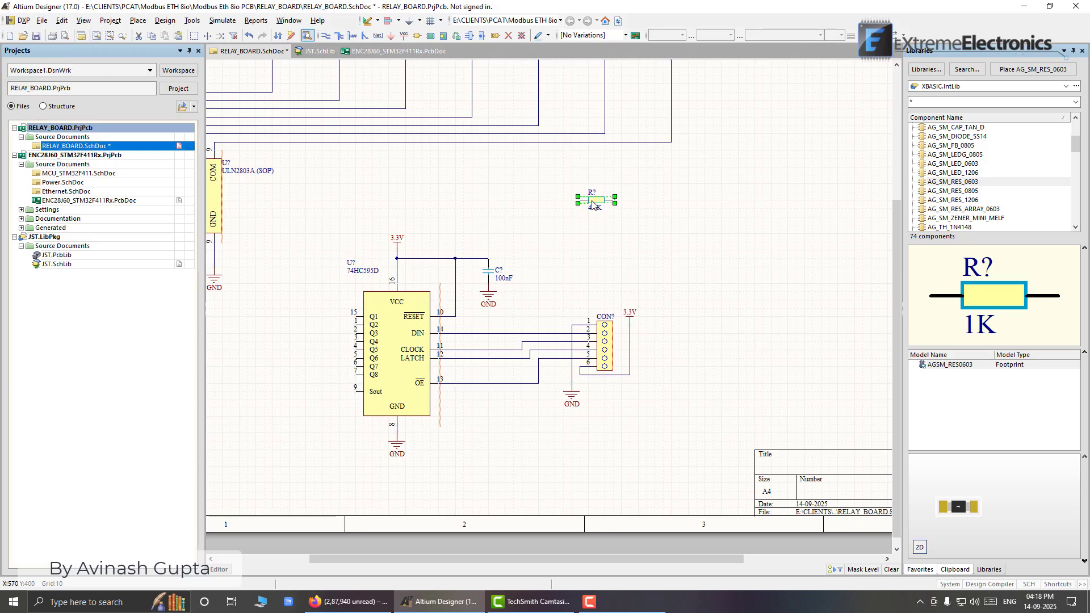
pyautogui.press('space')
pyautogui.moveTo(591, 197); pyautogui.dragTo(550, 307)
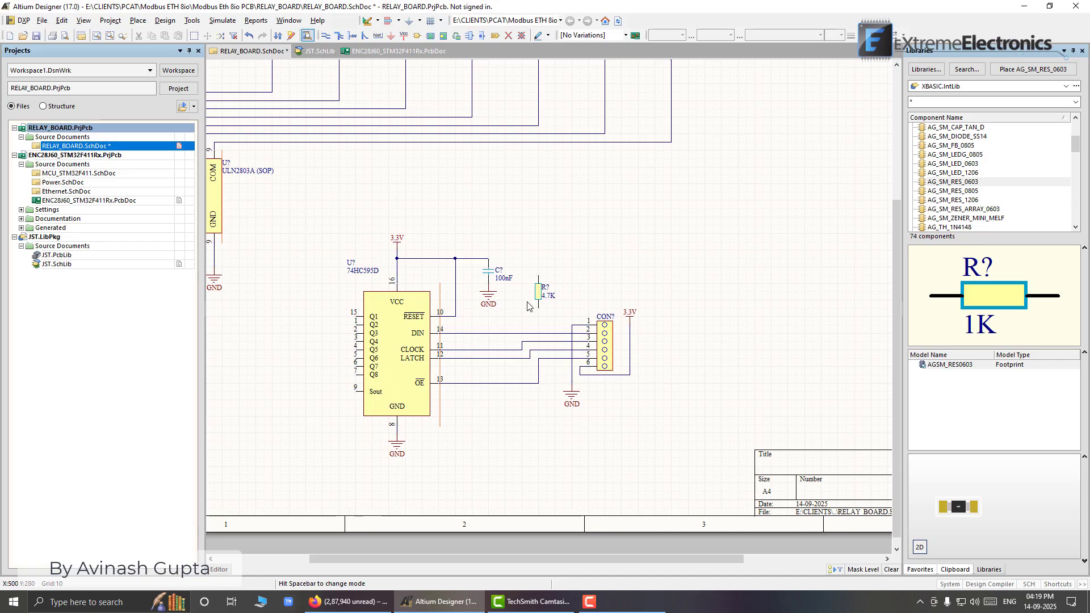
pyautogui.moveTo(537, 296)
pyautogui.mouseDown()
pyautogui.moveTo(522, 300)
pyautogui.moveTo(523, 290)
pyautogui.mouseUp()
pyautogui.click(522, 318)
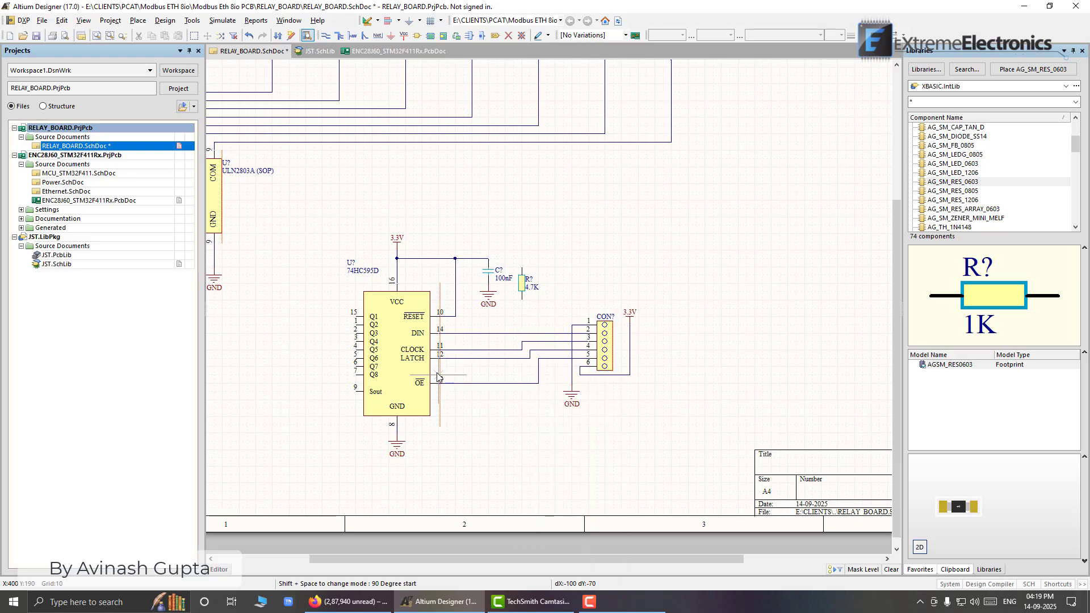
pyautogui.rightClick(523, 299)
pyautogui.moveTo(522, 290); pyautogui.dragTo(530, 291)
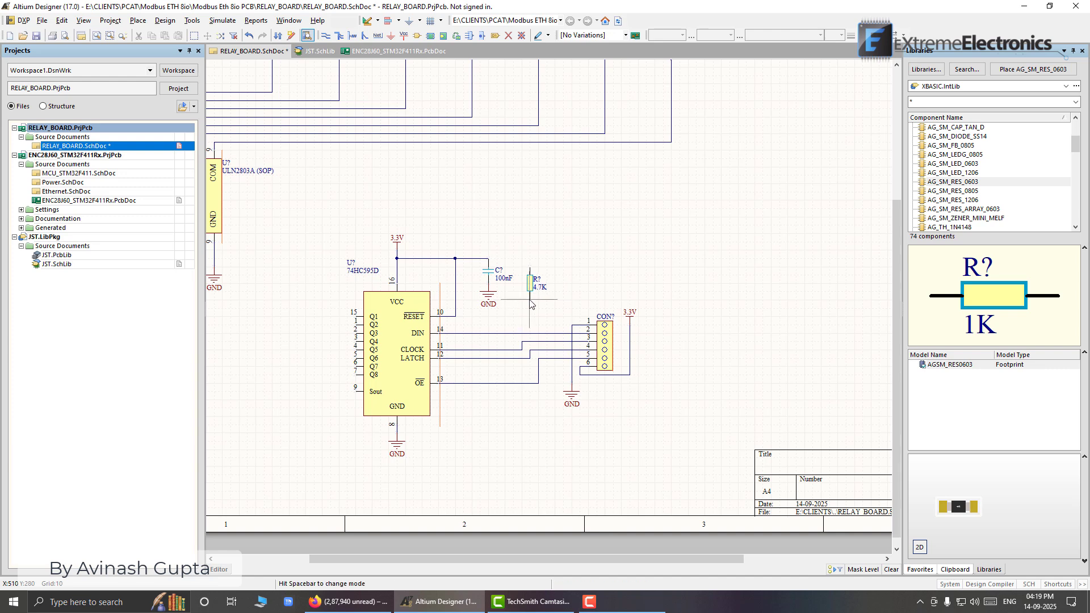
pyautogui.press('p')
pyautogui.press('w')
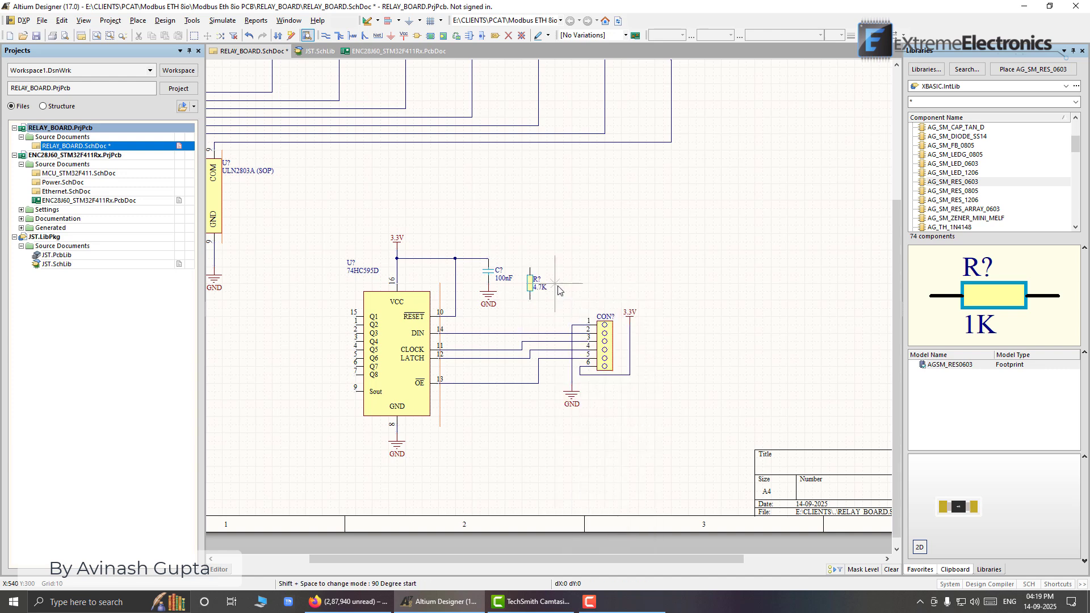
pyautogui.click(531, 303)
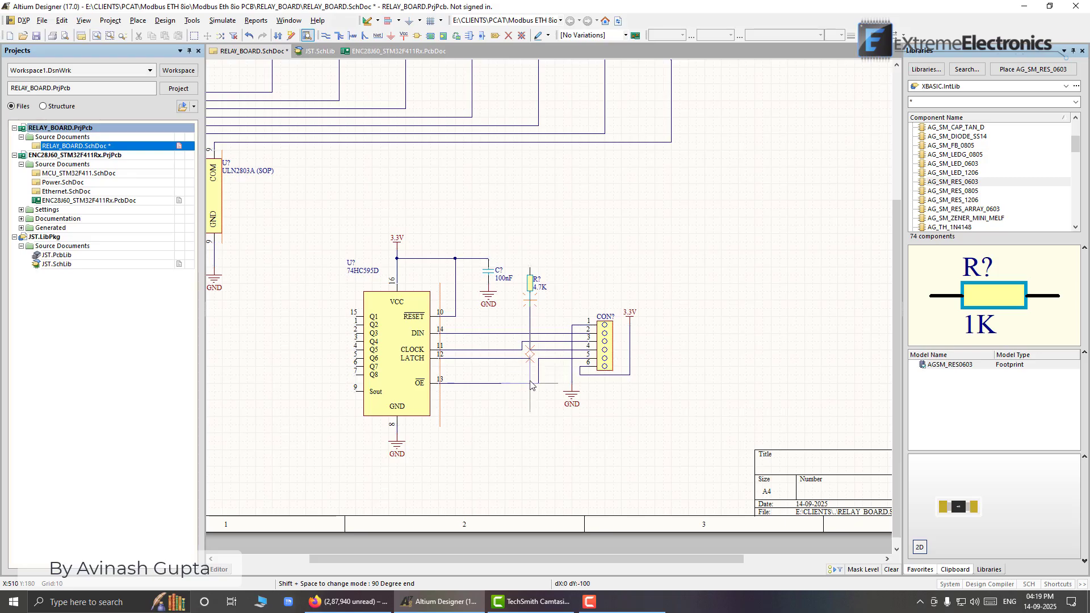
pyautogui.rightClick(531, 385)
pyautogui.rightClick(531, 341)
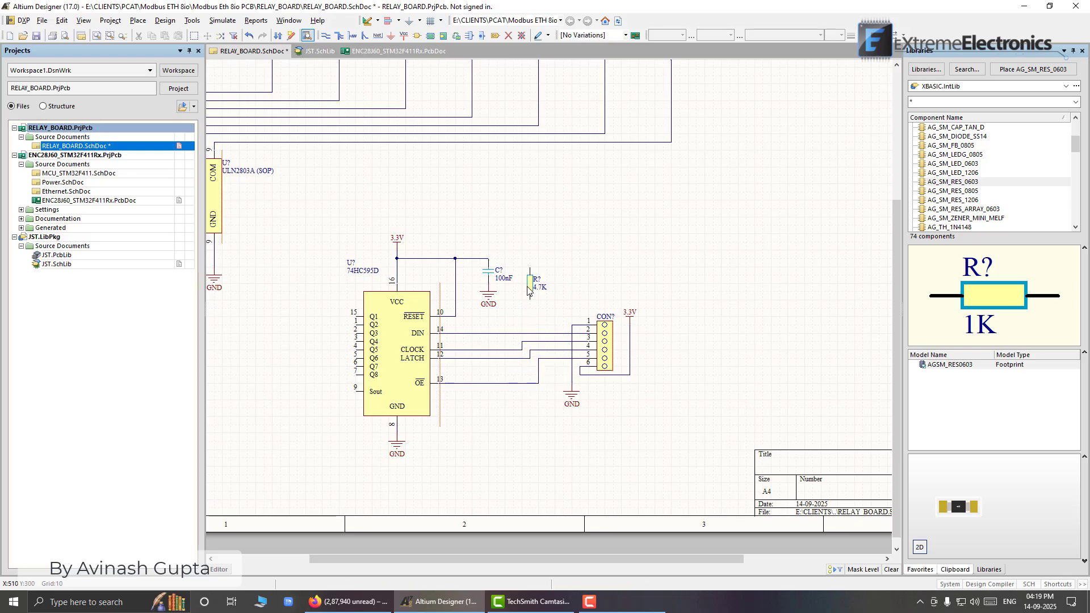
# - Move the 4.7K resistor beside the 100nF capacitor, wired as a pull-up from the OE line to the 3.3V rail, and save the schematic
pyautogui.moveTo(529, 281); pyautogui.dragTo(504, 274)
pyautogui.hotkey('ctrl', 'z')
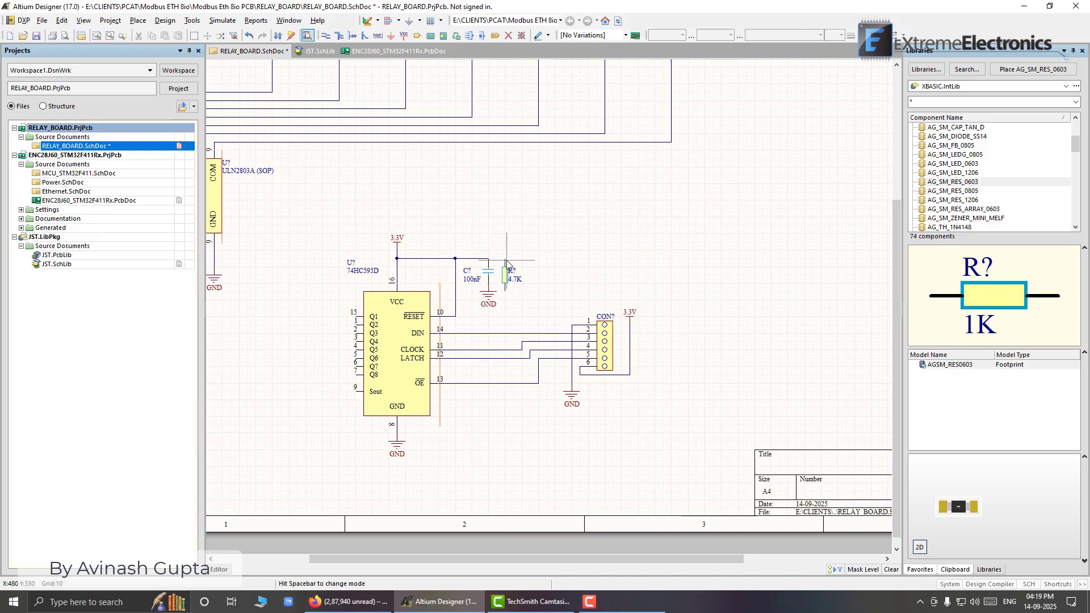
pyautogui.hotkey('ctrl', 'w')
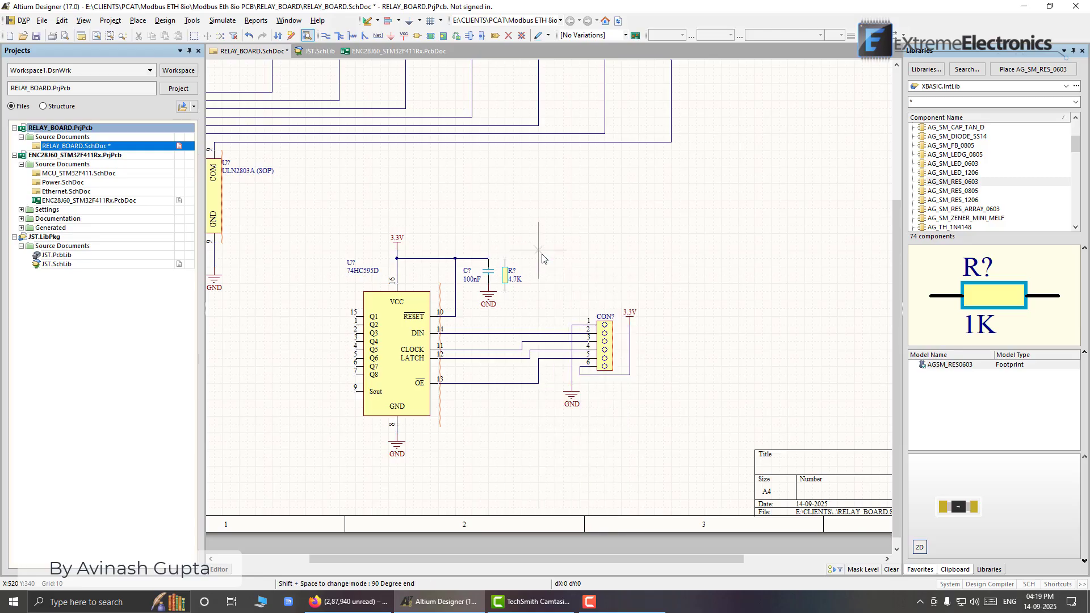
pyautogui.click(489, 258)
pyautogui.click(505, 259)
pyautogui.click(505, 292)
pyautogui.click(506, 383)
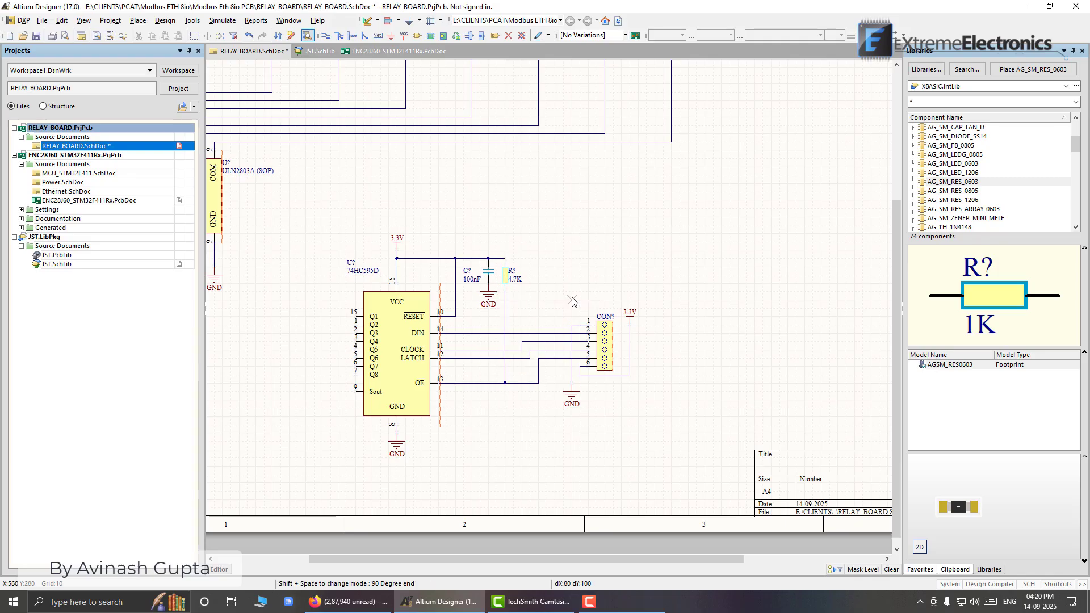
pyautogui.rightClick(573, 300)
pyautogui.hotkey('ctrl', 's')
# - Duplicate the 4.7K pull-up resistor and position the copy vertically just below the OE line
pyautogui.keyDown('ctrl'); pyautogui.scroll(5, 519, 378); pyautogui.keyUp('ctrl')
pyautogui.keyDown('ctrl'); pyautogui.scroll(2, 519, 381); pyautogui.keyUp('ctrl')
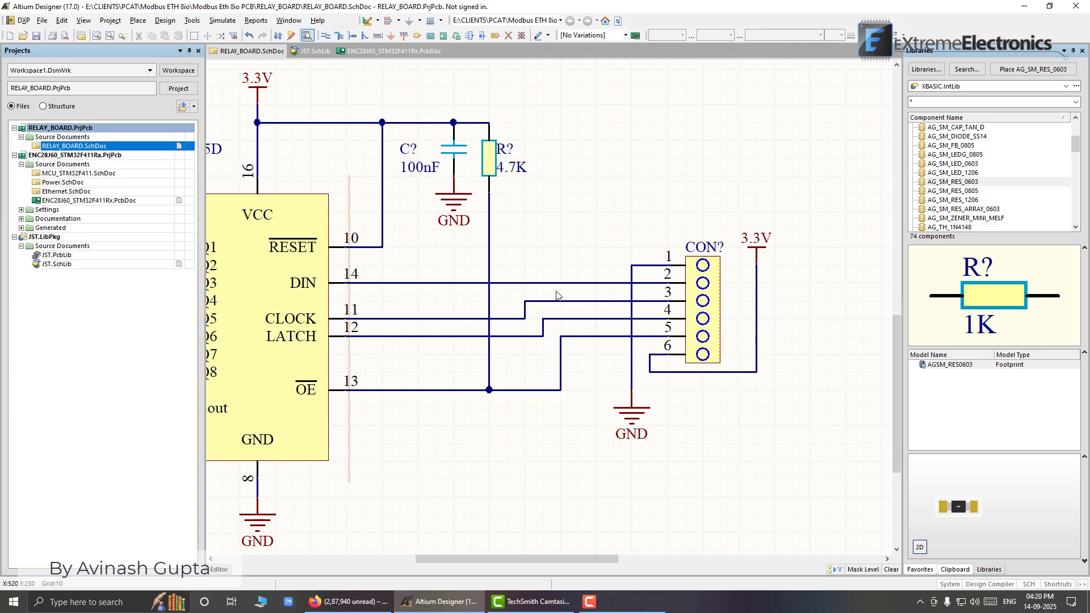
pyautogui.keyDown('ctrl'); pyautogui.scroll(-2, 534, 254); pyautogui.keyUp('ctrl')
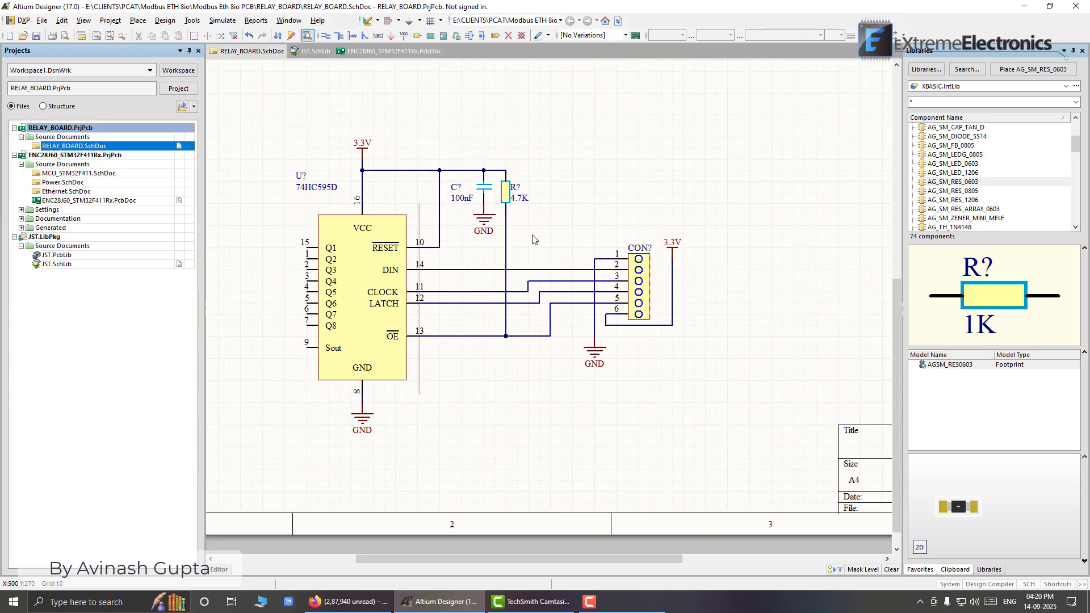
pyautogui.click(508, 200)
pyautogui.hotkey('ctrl', 'c')
pyautogui.hotkey('ctrl', 'v')
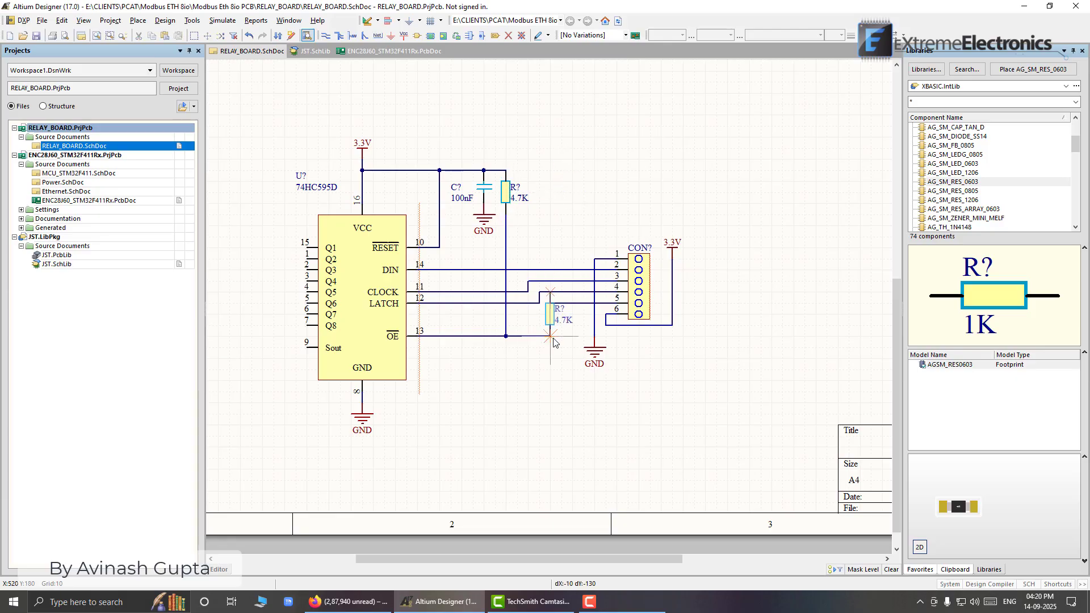
pyautogui.click(525, 392)
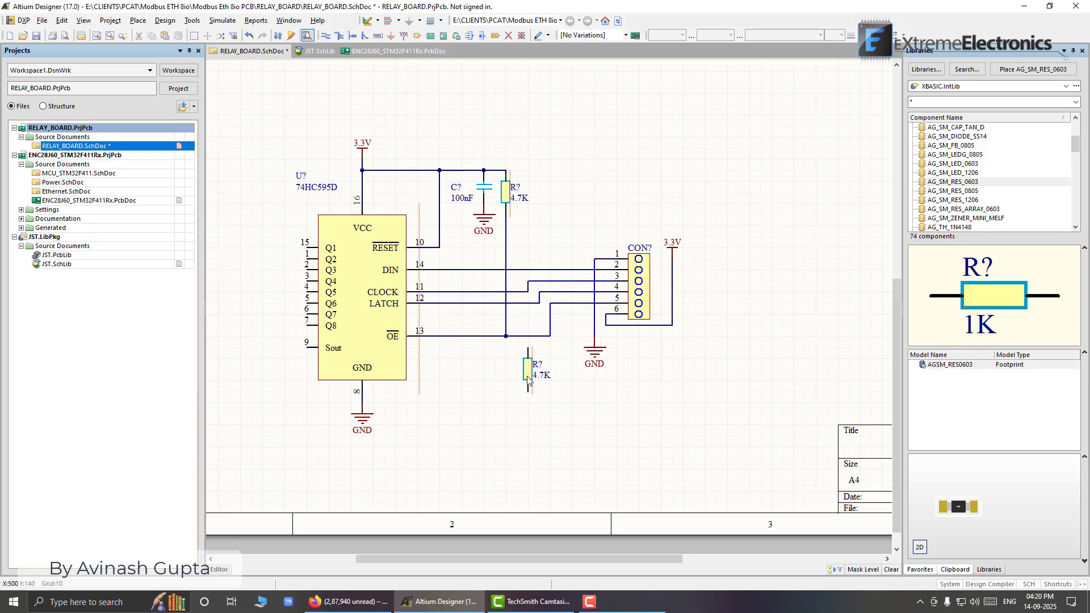
pyautogui.moveTo(528, 381); pyautogui.dragTo(496, 396)
pyautogui.click(495, 392)
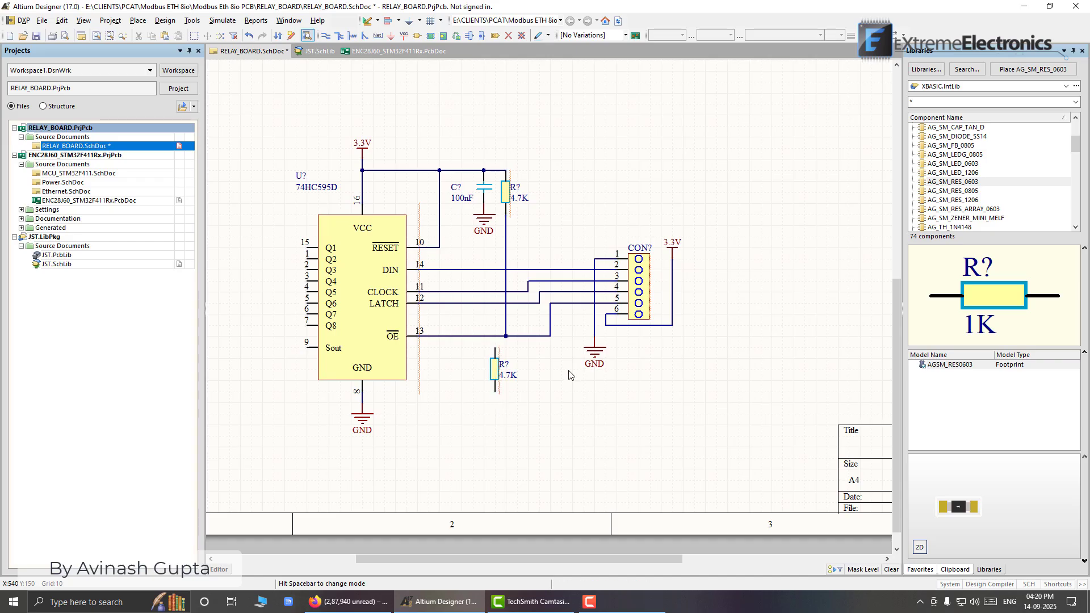
# - Wire the upper end of the copied 4.7K resistor to the CLOCK line
pyautogui.hotkey('ctrl', 'w')
pyautogui.click(495, 348)
pyautogui.click(495, 292)
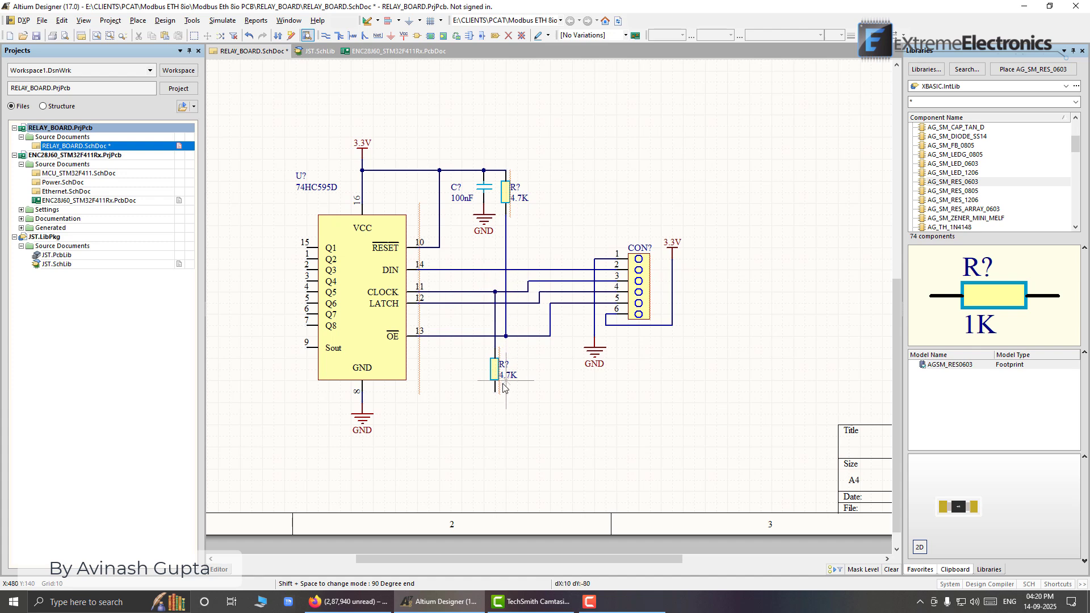
pyautogui.press('Escape')
# - Attach a copy of the capacitor's GND symbol to the lower end of the CLOCK line's 4.7K resistor
pyautogui.click(483, 228)
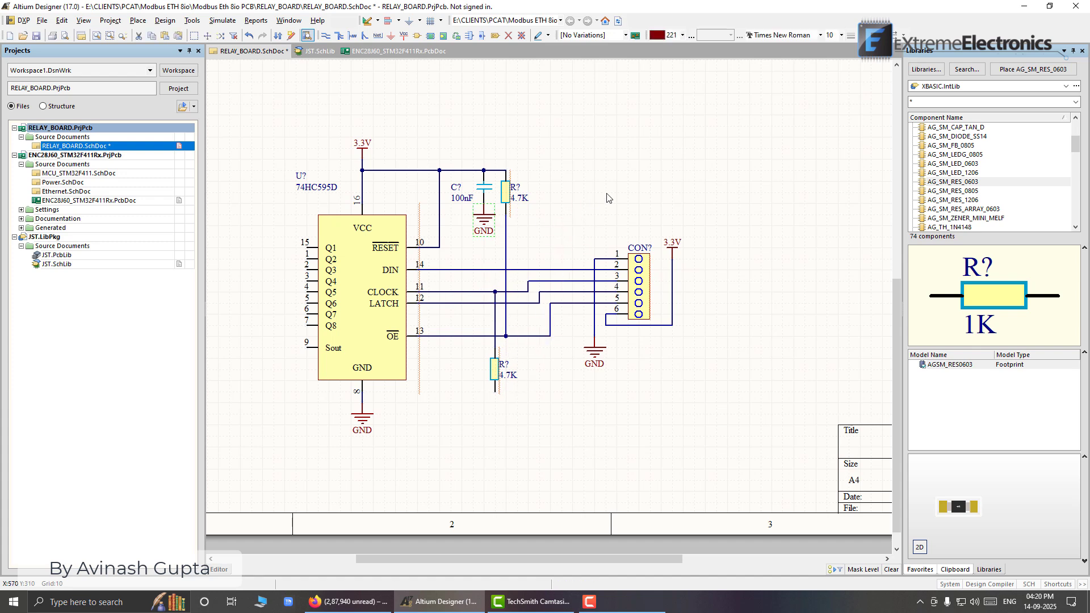
pyautogui.hotkey('ctrl', 'v')
pyautogui.click(495, 392)
pyautogui.moveTo(496, 419); pyautogui.dragTo(502, 430)
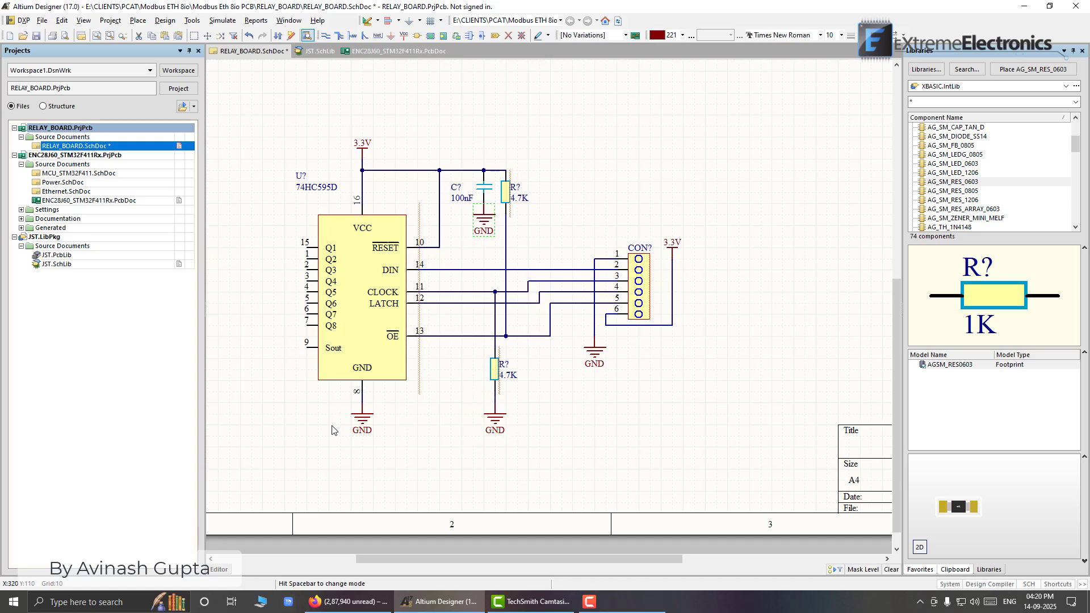
# - Save the schematic, and wire the ULN2803A inputs IN1 to IN4 to the 74HC595D outputs Q1 to Q4 in matching order
pyautogui.hotkey('ctrl', 's')
pyautogui.keyDown('ctrl'); pyautogui.scroll(-3, 543, 370); pyautogui.keyUp('ctrl')
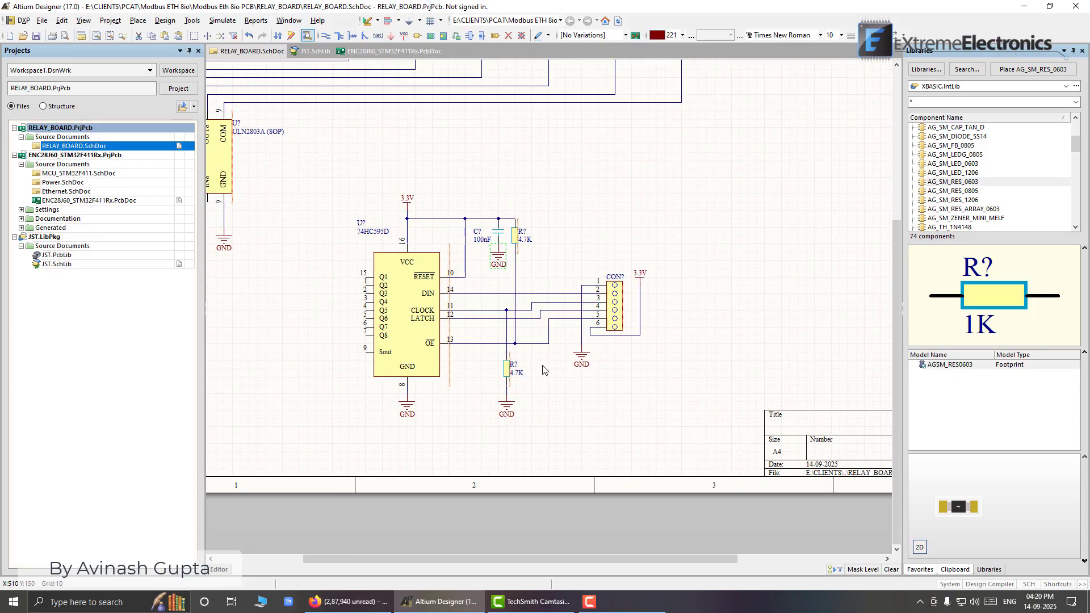
pyautogui.moveTo(292, 316); pyautogui.dragTo(499, 333, button='right')
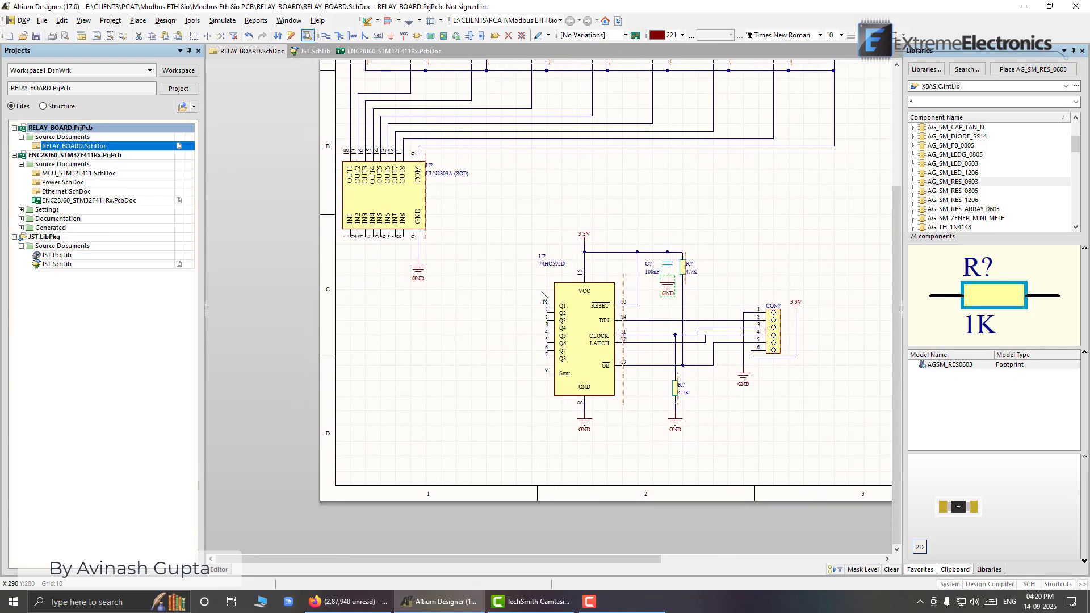
pyautogui.hotkey('ctrl', 'w')
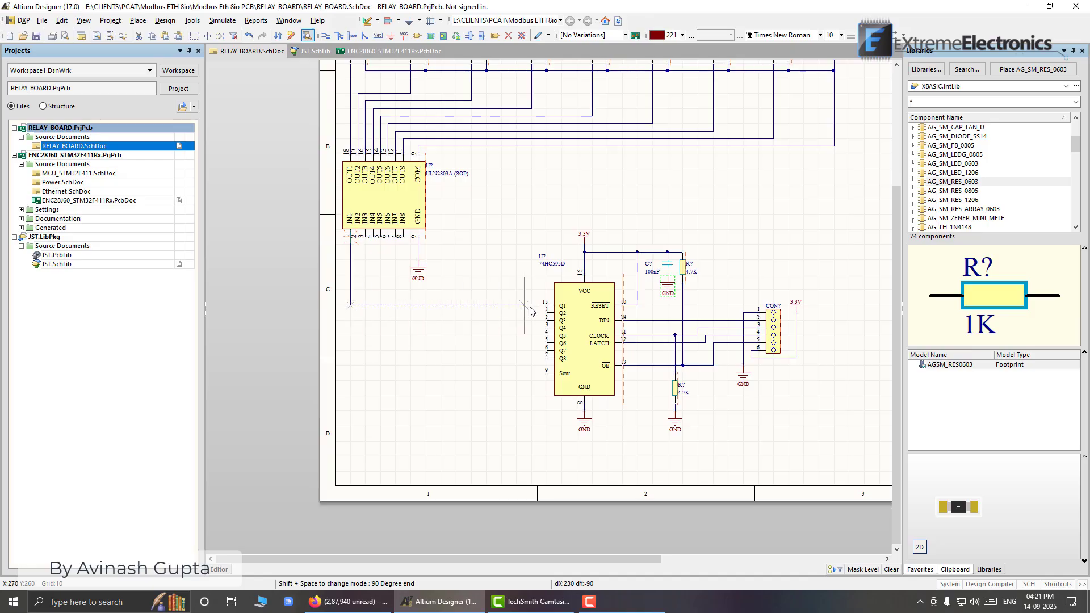
pyautogui.click(544, 305)
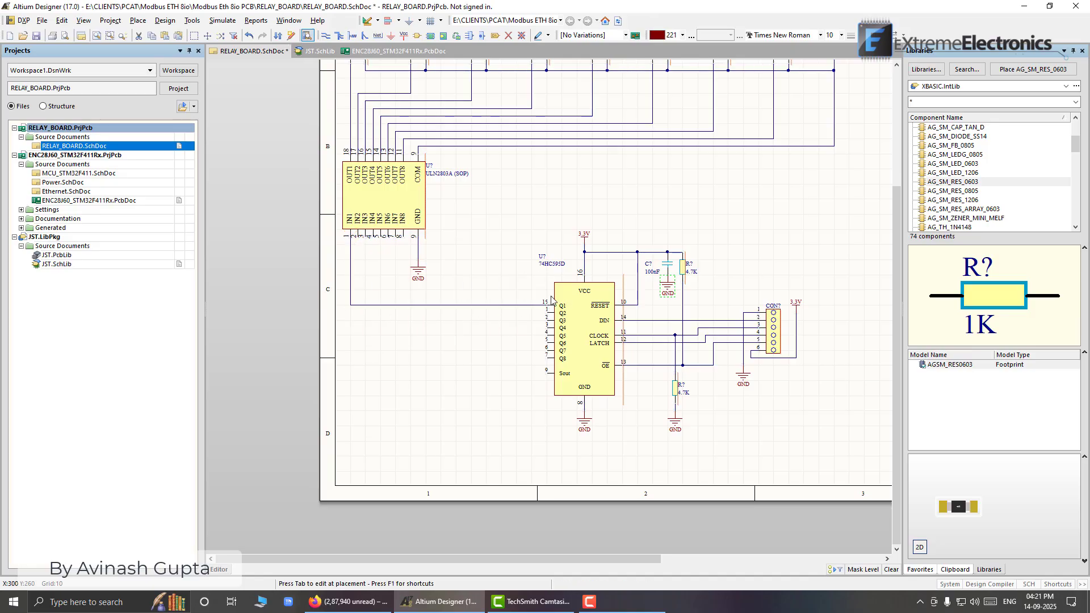
pyautogui.click(357, 238)
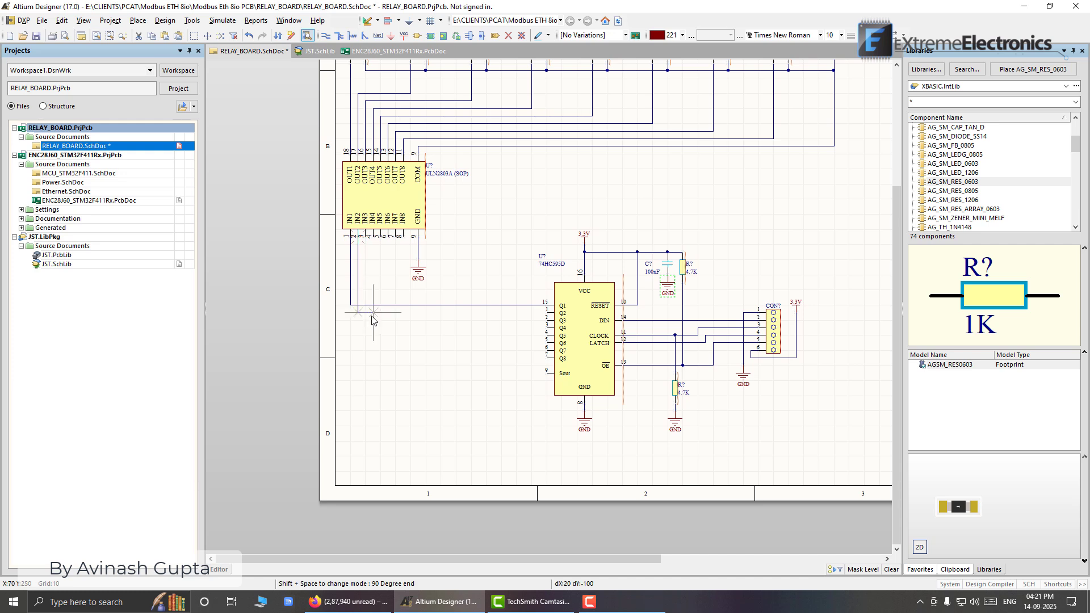
pyautogui.click(544, 312)
pyautogui.click(365, 237)
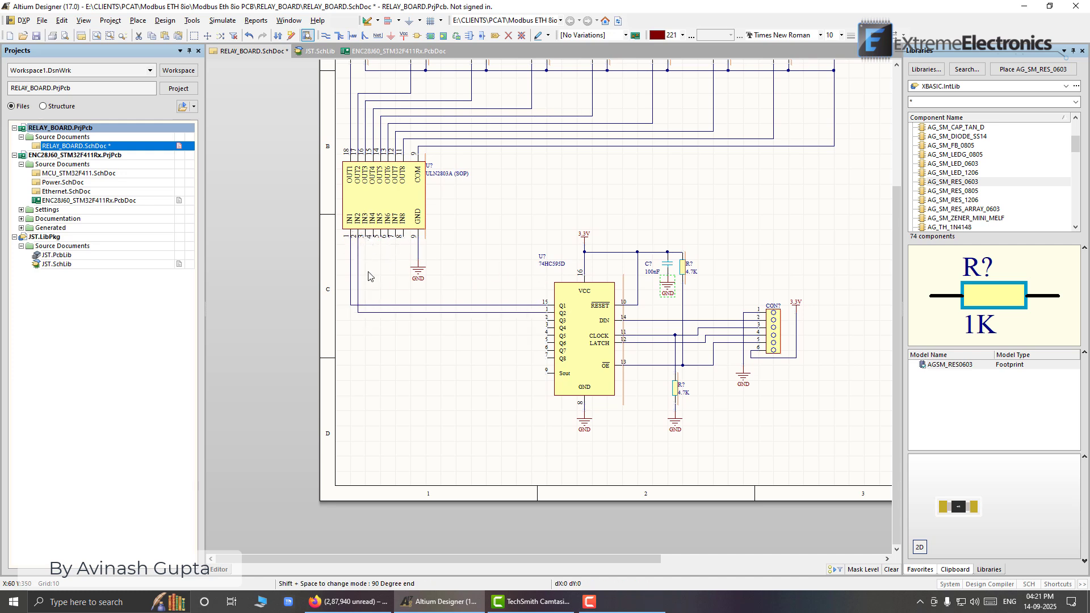
pyautogui.click(544, 321)
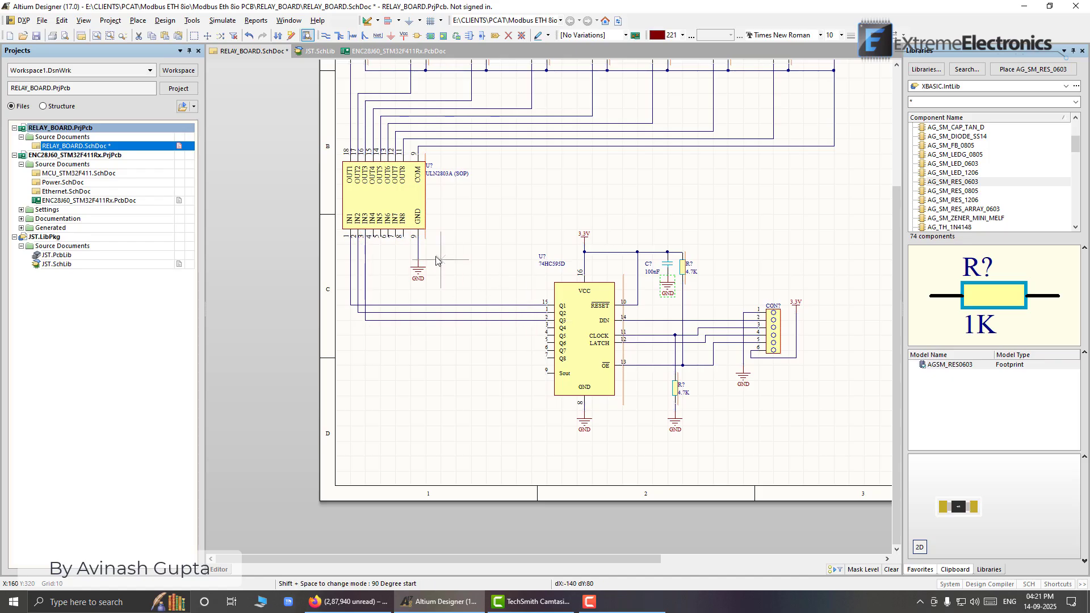
pyautogui.click(373, 238)
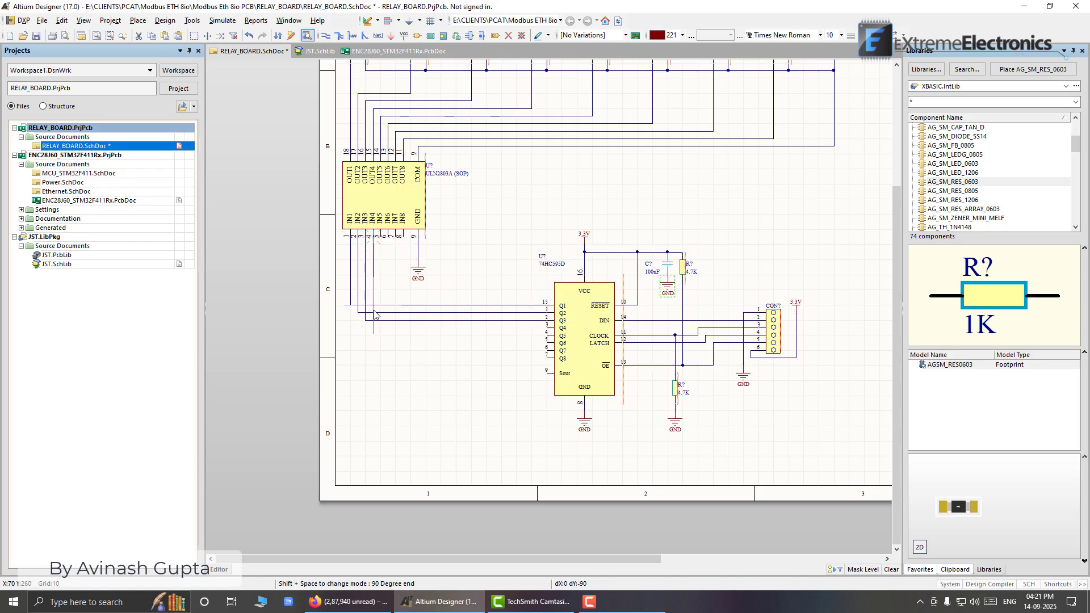
pyautogui.click(544, 328)
# - Wire the ULN2803A inputs IN5 to IN8 to the 74HC595D outputs Q5 to Q8 in matching order and save the schematic
pyautogui.click(381, 238)
pyautogui.click(544, 335)
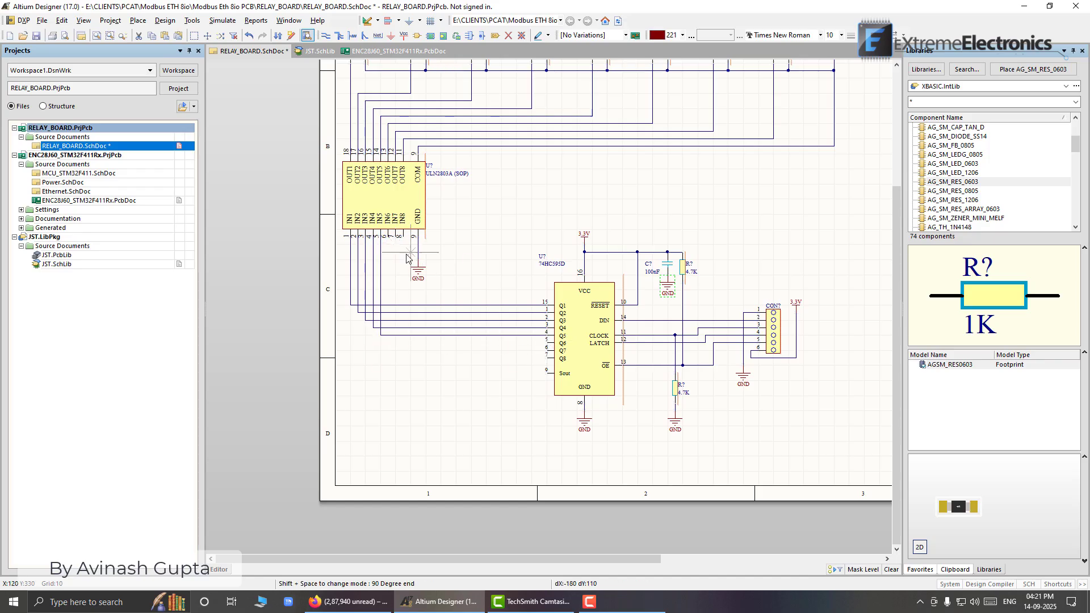
pyautogui.click(388, 238)
pyautogui.click(545, 343)
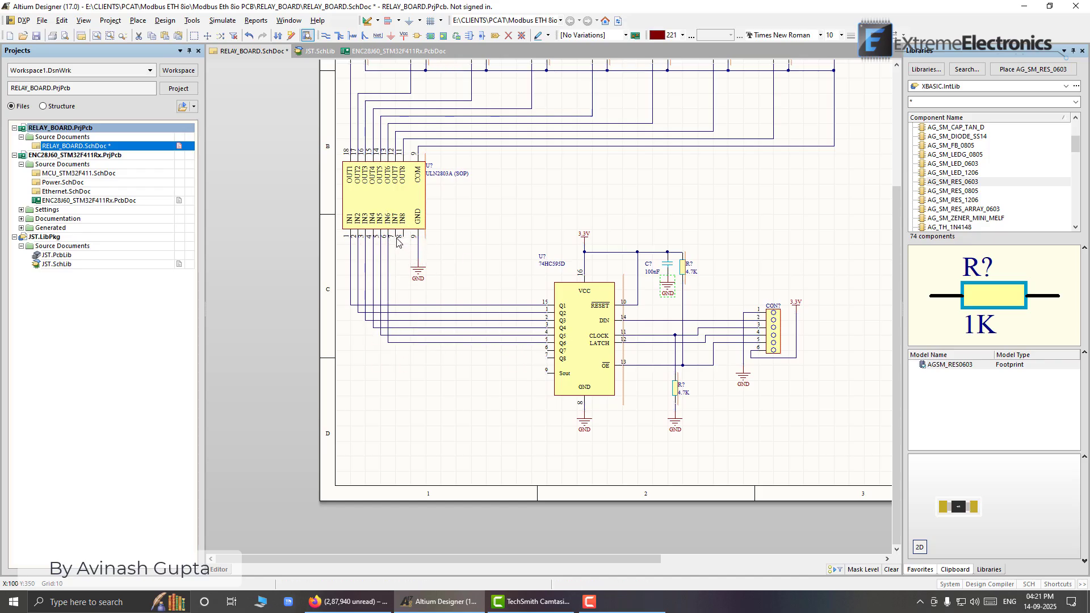
pyautogui.click(395, 238)
pyautogui.click(545, 350)
pyautogui.click(403, 238)
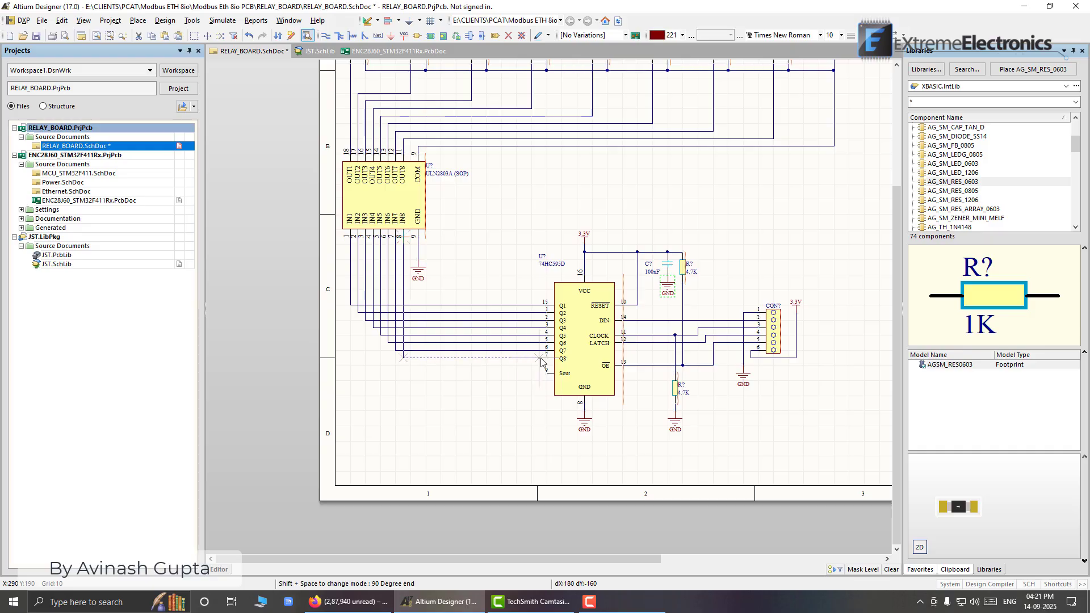
pyautogui.click(545, 358)
pyautogui.press('Escape')
pyautogui.hotkey('ctrl', 's')
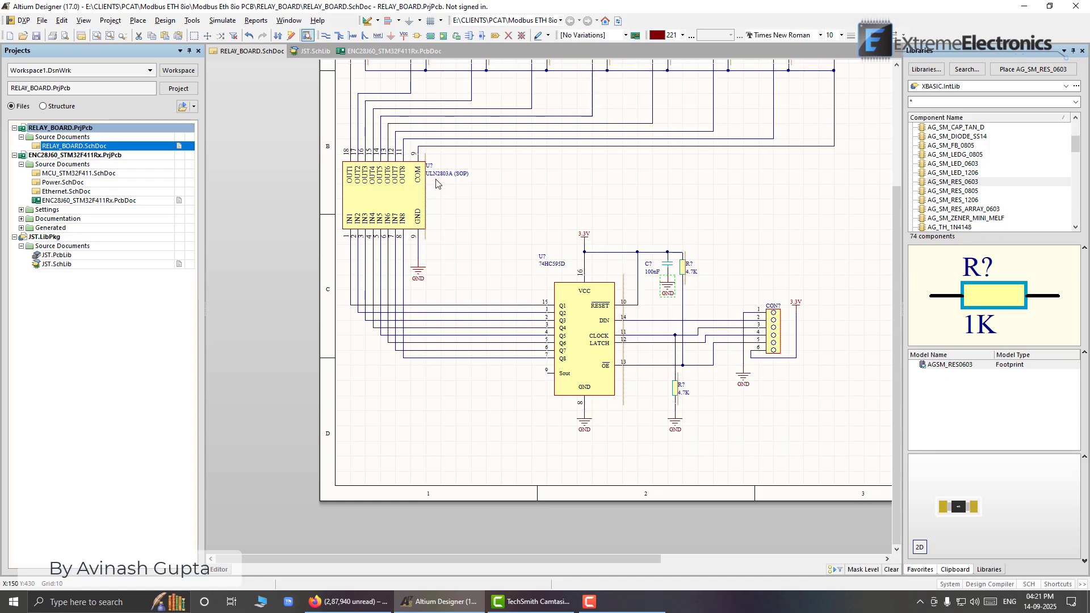
# - Examine the wiring between the relays, the ULN2803A driver, the 74HC595D shift register and the six-pin header
pyautogui.keyDown('ctrl'); pyautogui.scroll(1, 488, 274); pyautogui.keyUp('ctrl')
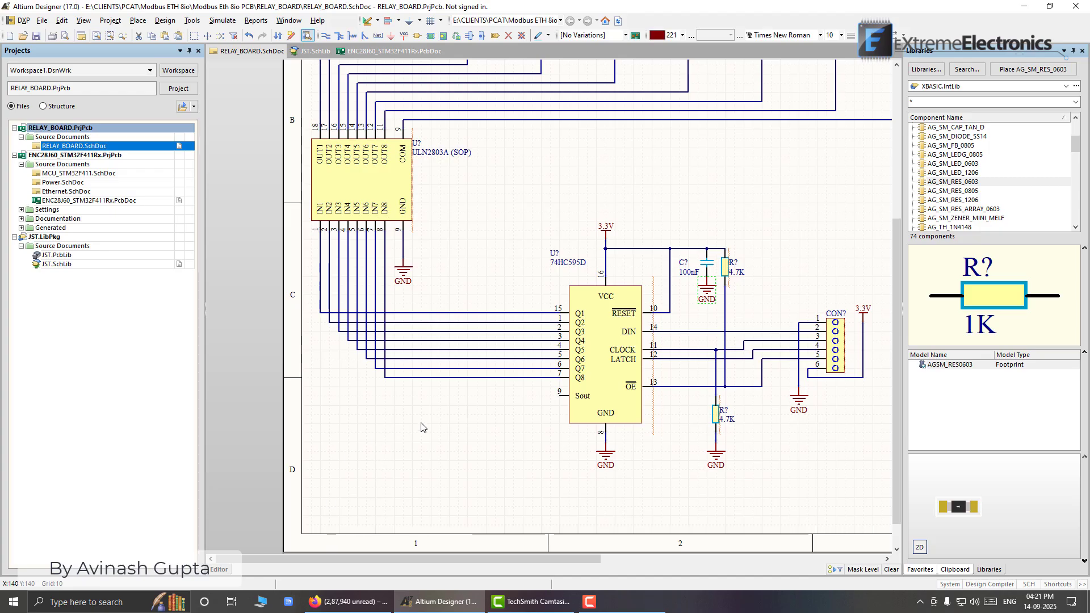
pyautogui.moveTo(447, 443); pyautogui.dragTo(404, 429, button='right')
pyautogui.moveTo(728, 216); pyautogui.dragTo(595, 201, button='right')
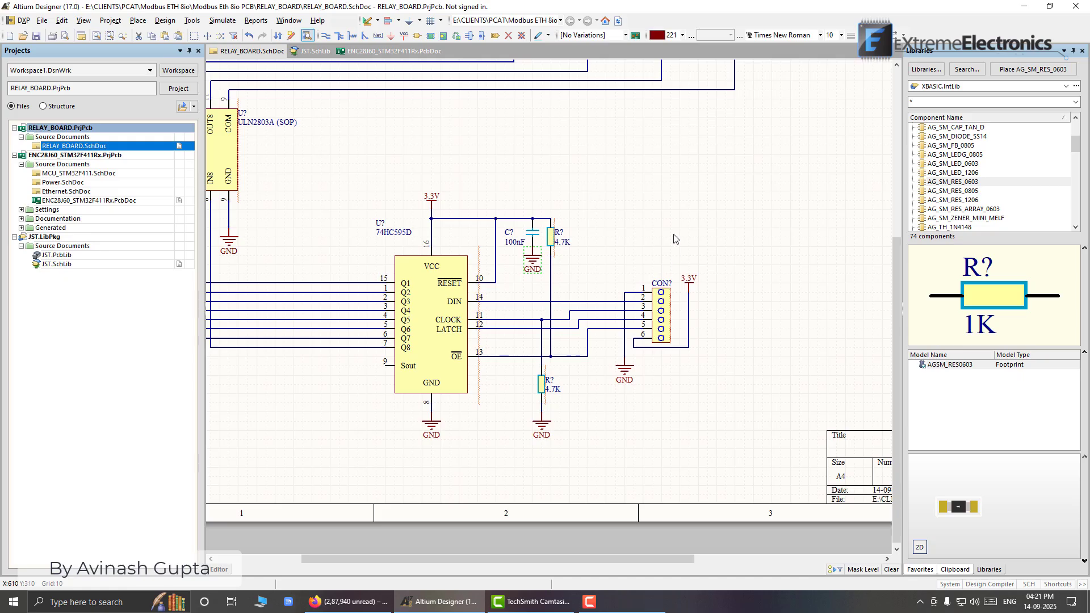
pyautogui.moveTo(674, 237); pyautogui.dragTo(613, 228, button='right')
pyautogui.click(610, 309)
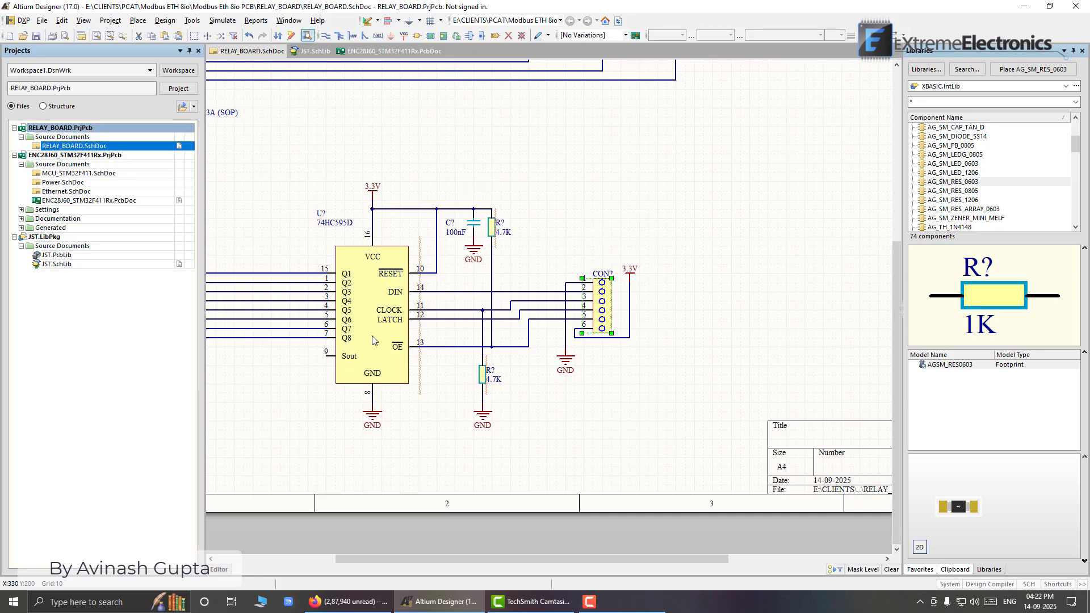
pyautogui.moveTo(317, 393); pyautogui.dragTo(526, 423, button='right')
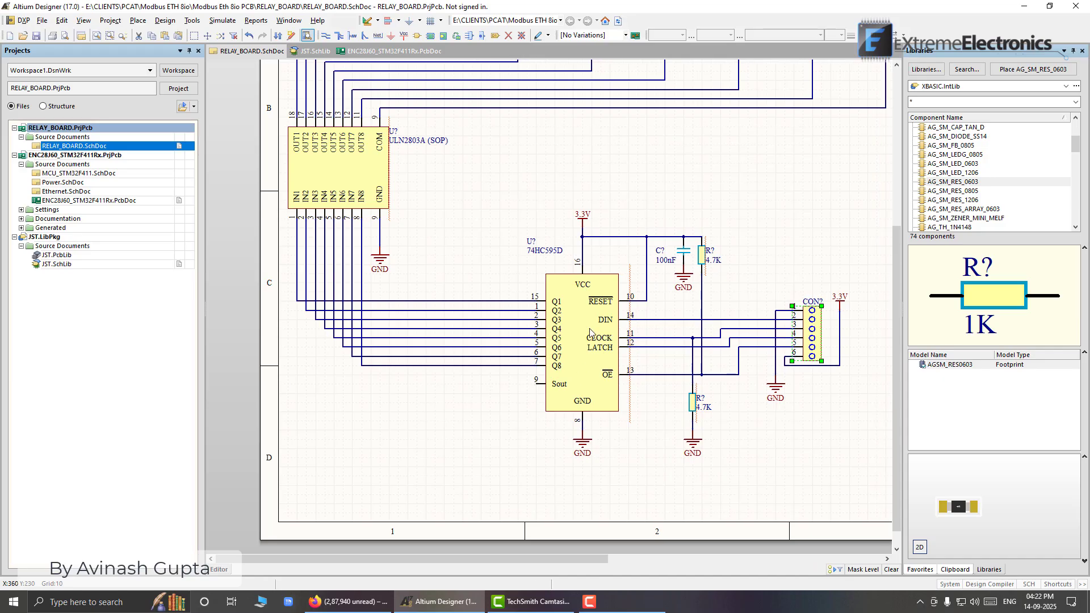
pyautogui.moveTo(457, 208); pyautogui.dragTo(311, 220, button='right')
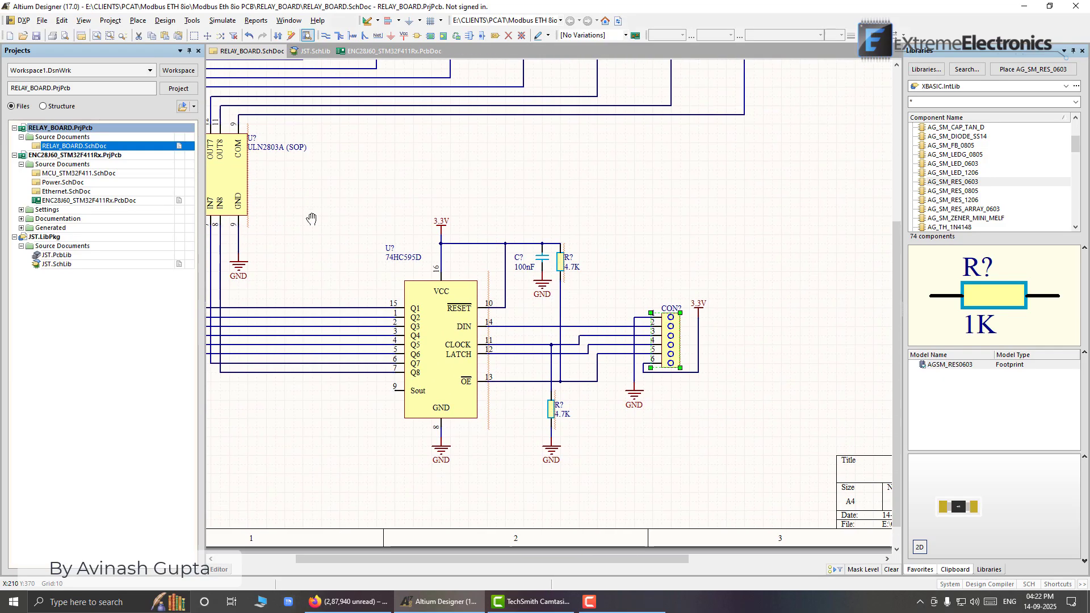
pyautogui.click(674, 259)
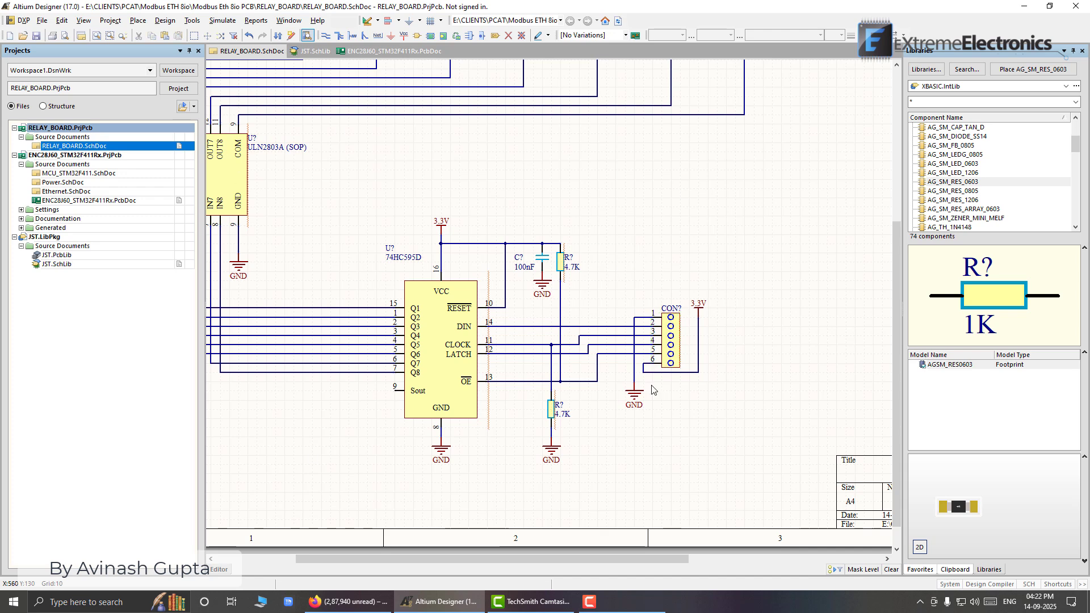
pyautogui.moveTo(587, 218); pyautogui.dragTo(574, 297, button='right')
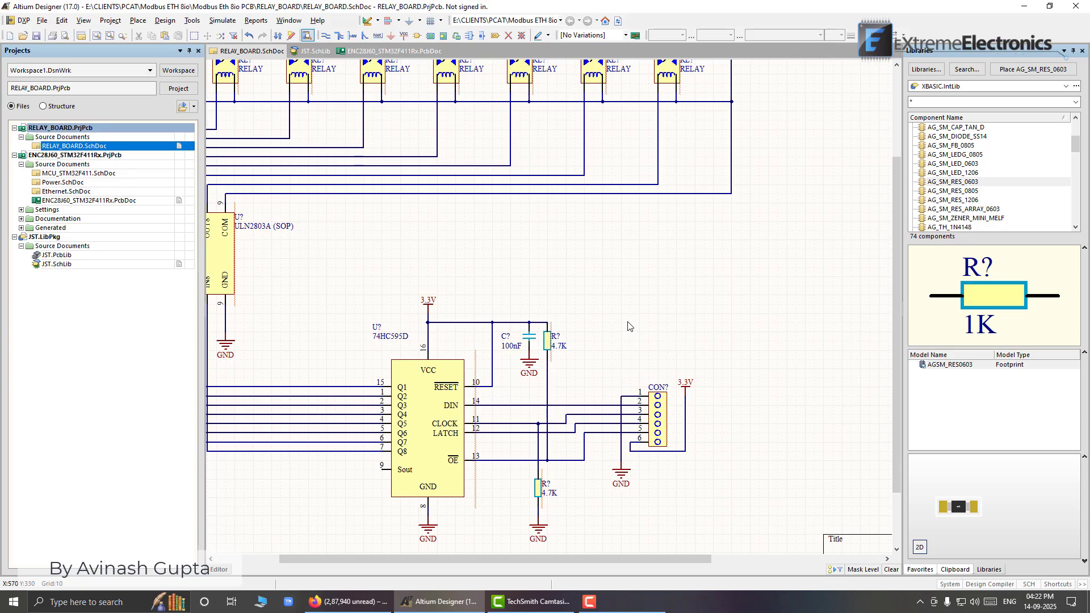
pyautogui.keyDown('ctrl'); pyautogui.scroll(-1, 630, 327); pyautogui.keyUp('ctrl')
pyautogui.scroll(2, 693, 202)
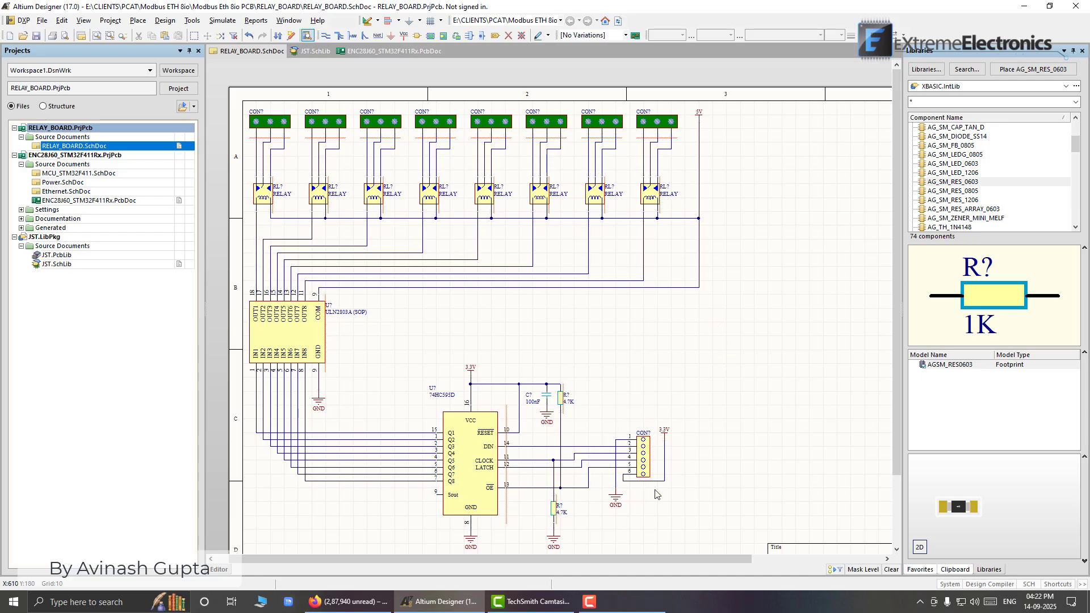
# - Duplicate the six-pin header connector and place the copy directly below the original
pyautogui.moveTo(685, 488); pyautogui.dragTo(644, 399, button='right')
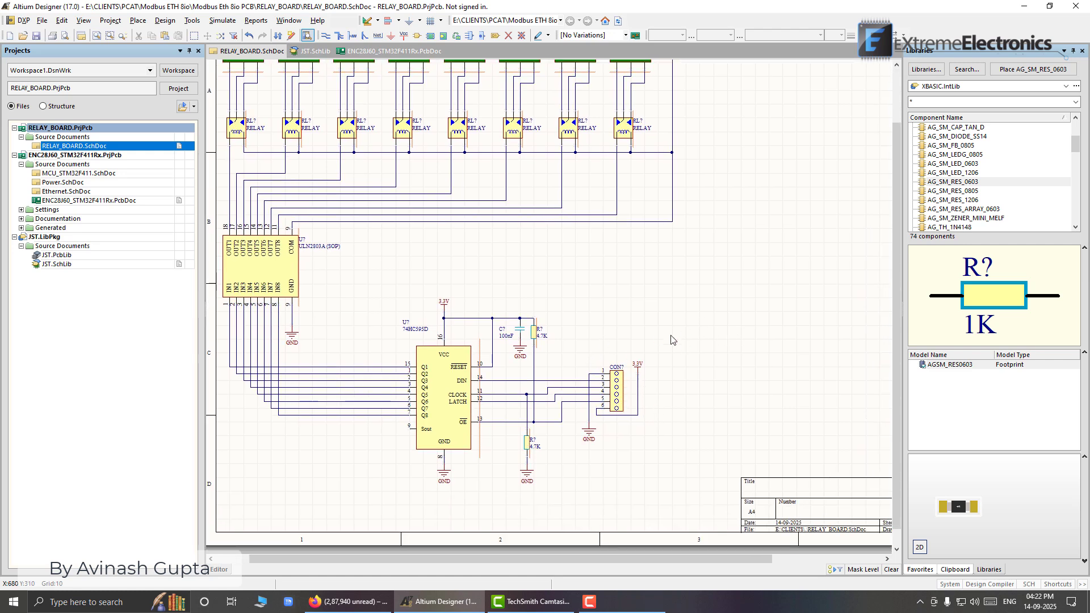
pyautogui.click(622, 390)
pyautogui.click(629, 316)
pyautogui.hotkey('ctrl', 'v')
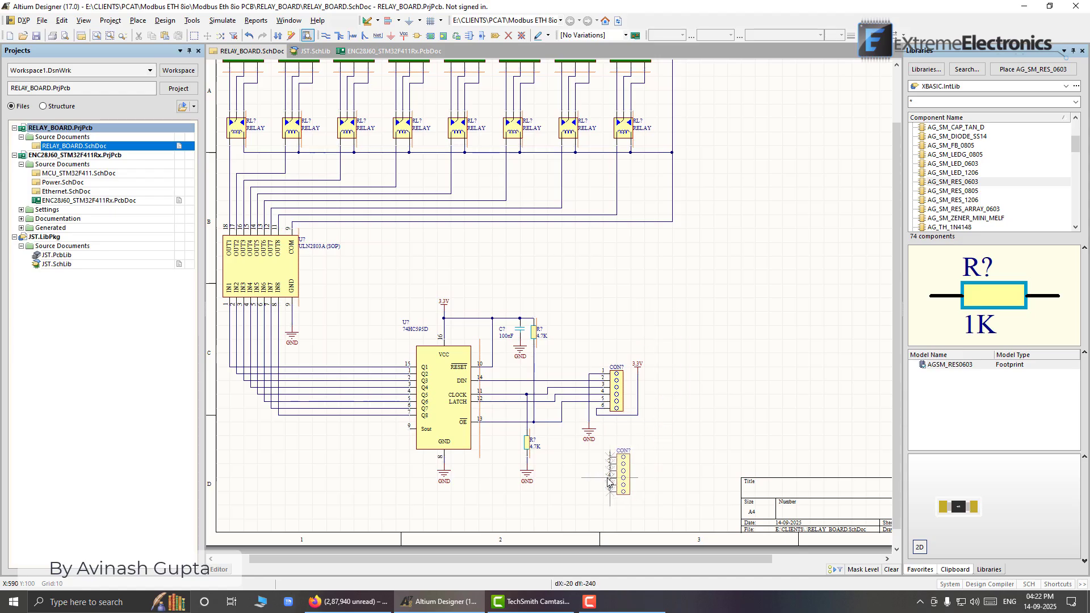
pyautogui.click(606, 482)
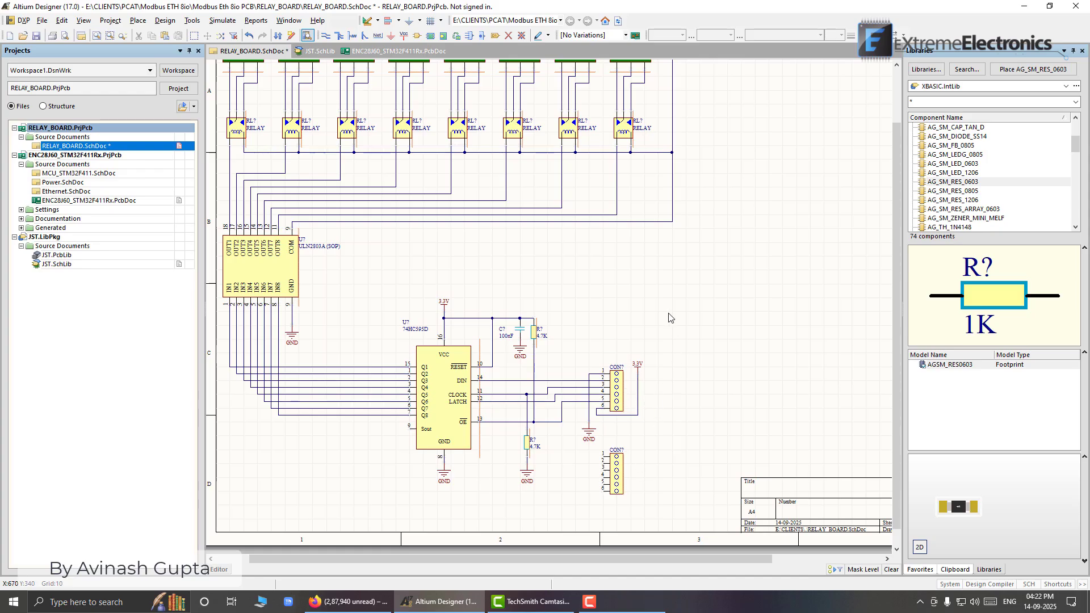
# - Place the text string INPUT above the upper six-pin header
pyautogui.click(139, 20)
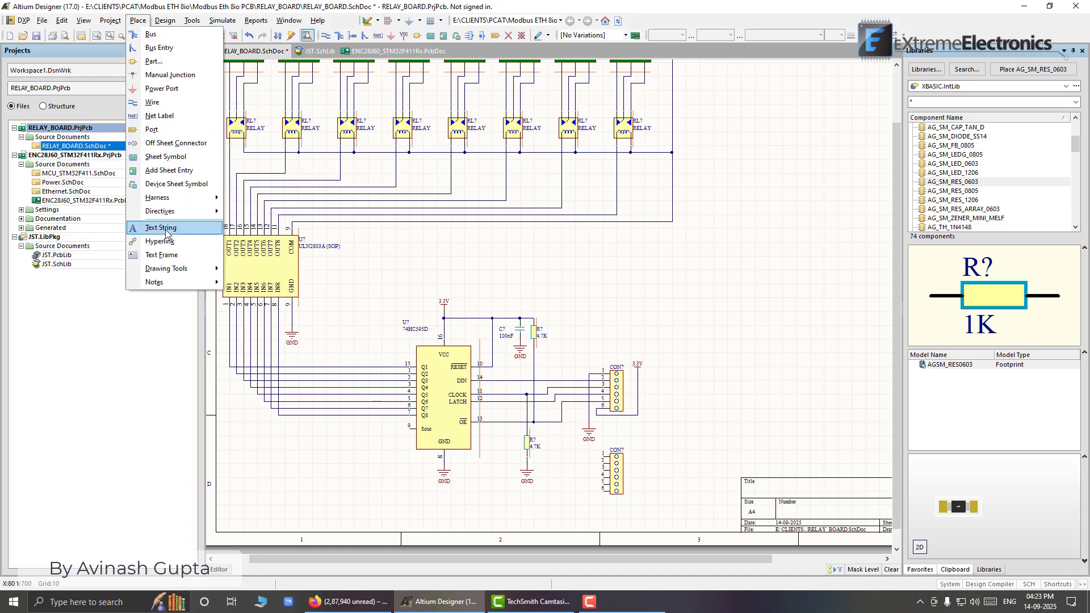
pyautogui.click(162, 228)
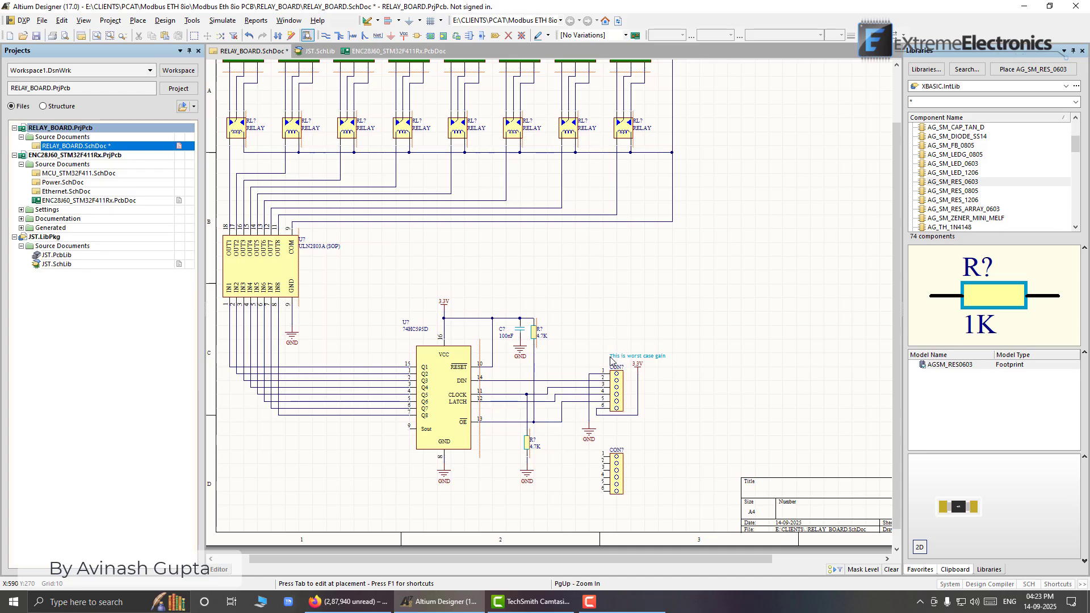
pyautogui.press('Tab')
pyautogui.press('BackSpace')
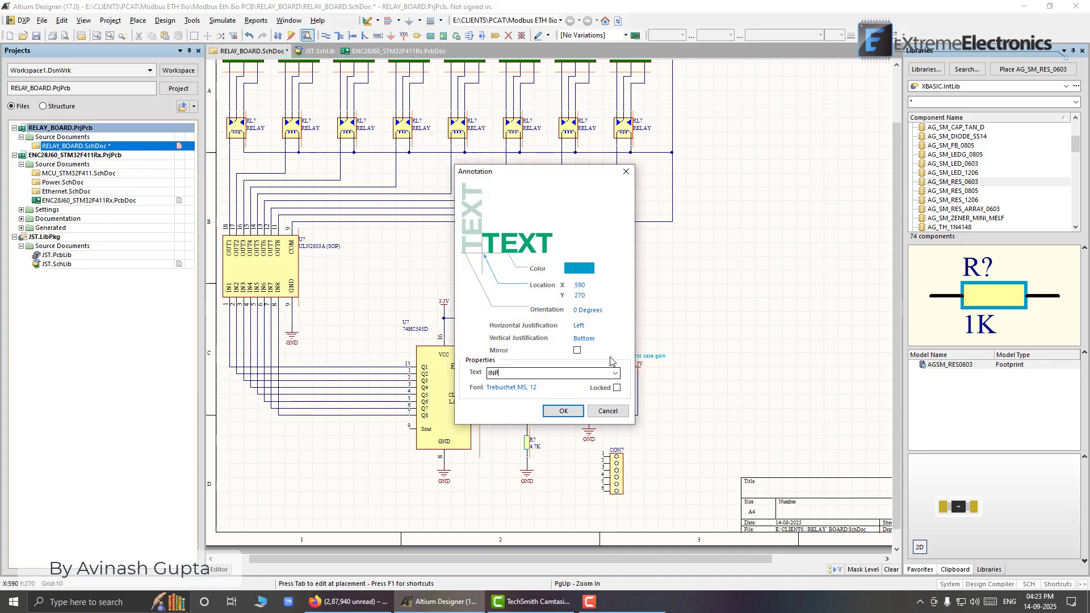
pyautogui.write('INPUT')
pyautogui.press('Return')
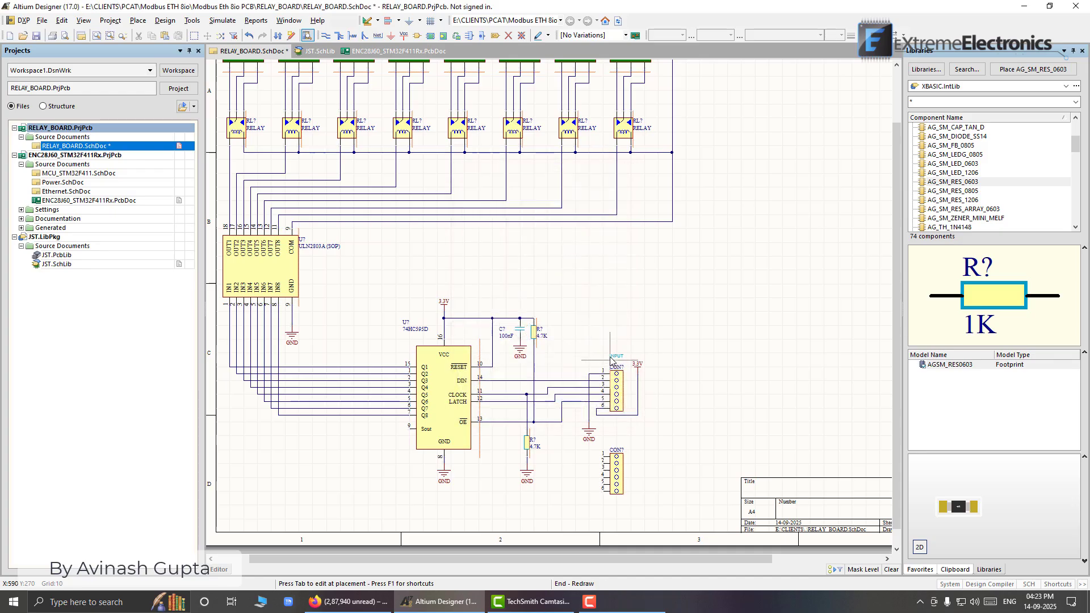
pyautogui.click(612, 359)
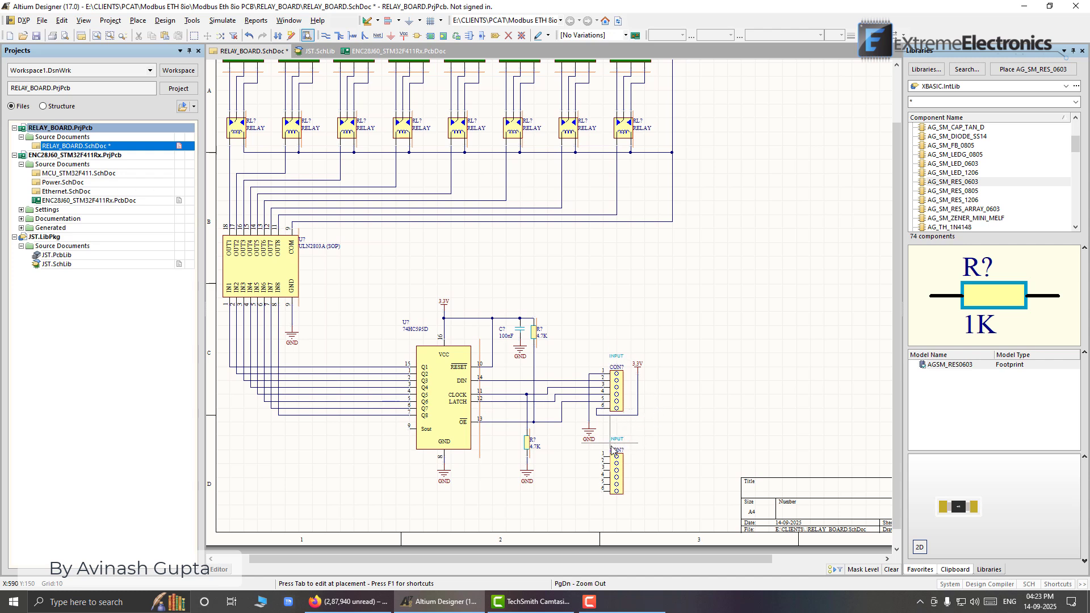
# - Place the text string OUTPUT above the lower six-pin header and save the schematic
pyautogui.press('Tab')
pyautogui.write('OUT')
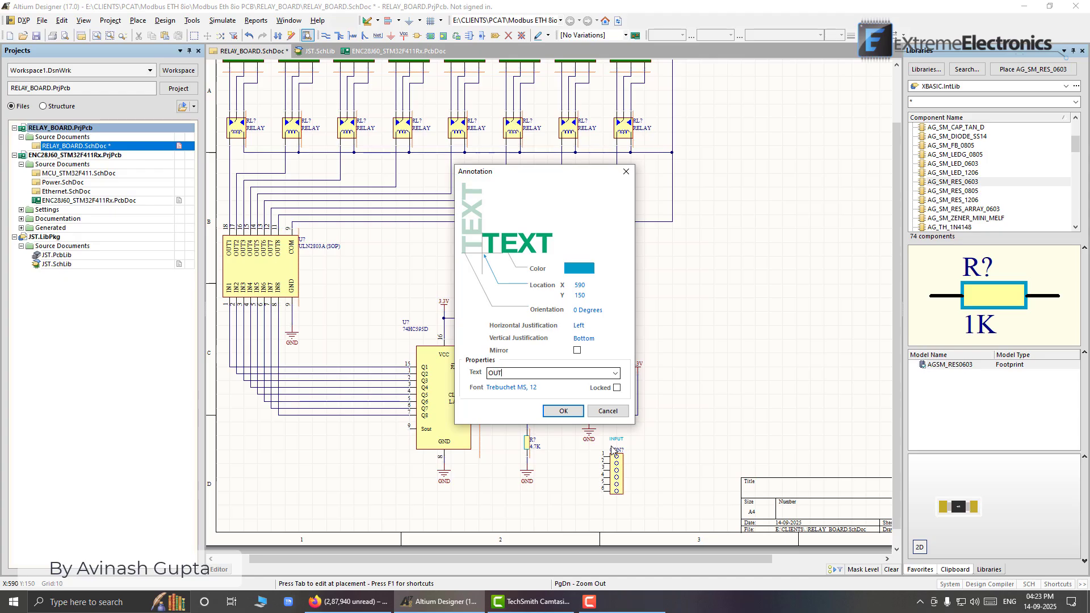
pyautogui.press('Return')
pyautogui.click(611, 446)
pyautogui.rightClick(611, 446)
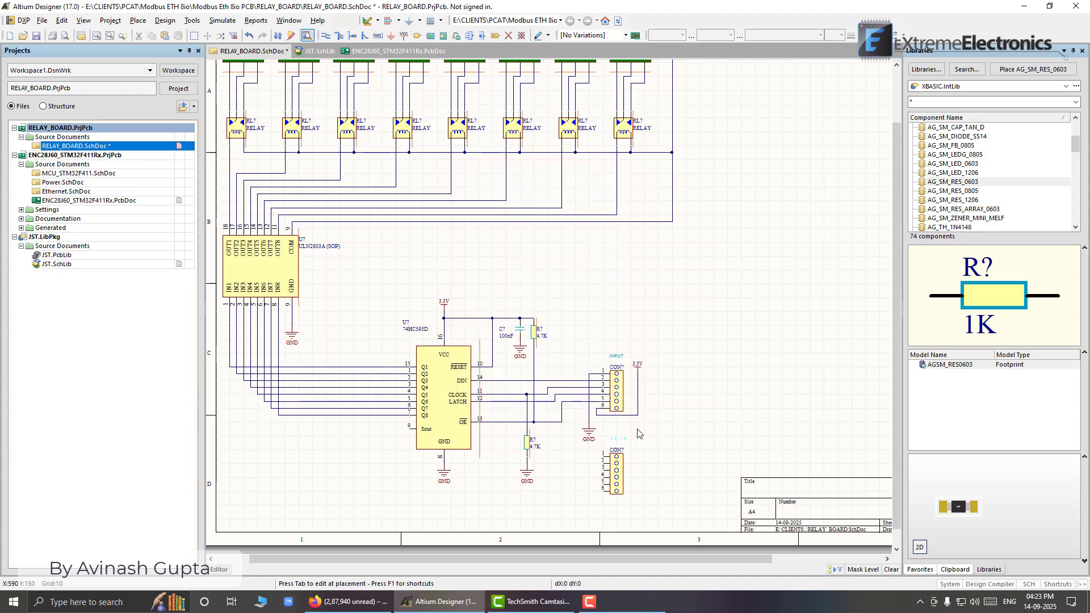
pyautogui.hotkey('ctrl', 's')
pyautogui.keyDown('ctrl'); pyautogui.scroll(5, 638, 445); pyautogui.keyUp('ctrl')
pyautogui.scroll(-3, 625, 386)
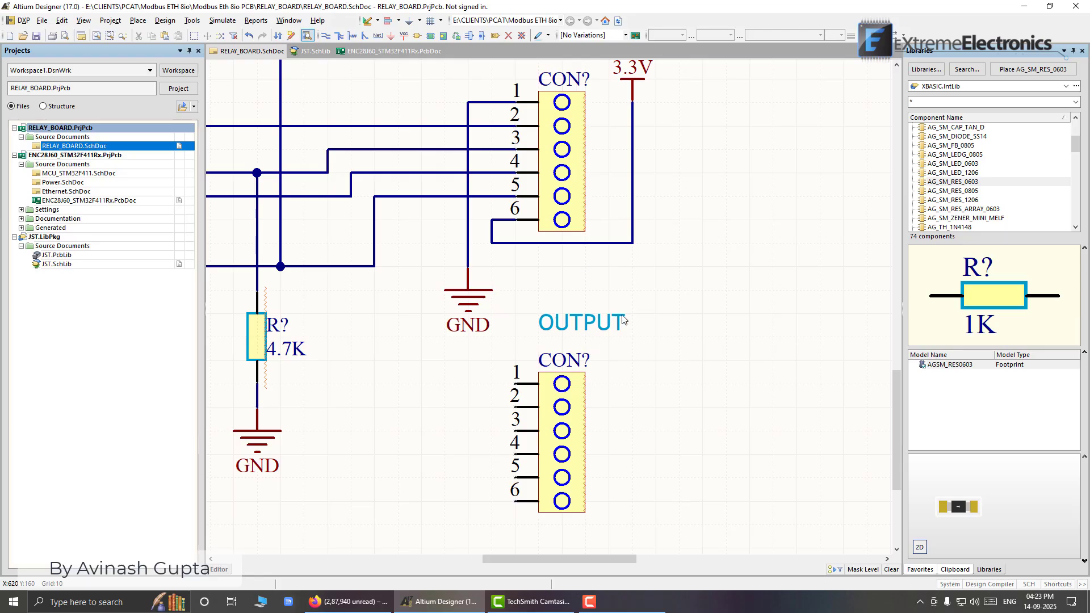
pyautogui.keyDown('ctrl'); pyautogui.scroll(-4, 623, 319); pyautogui.keyUp('ctrl')
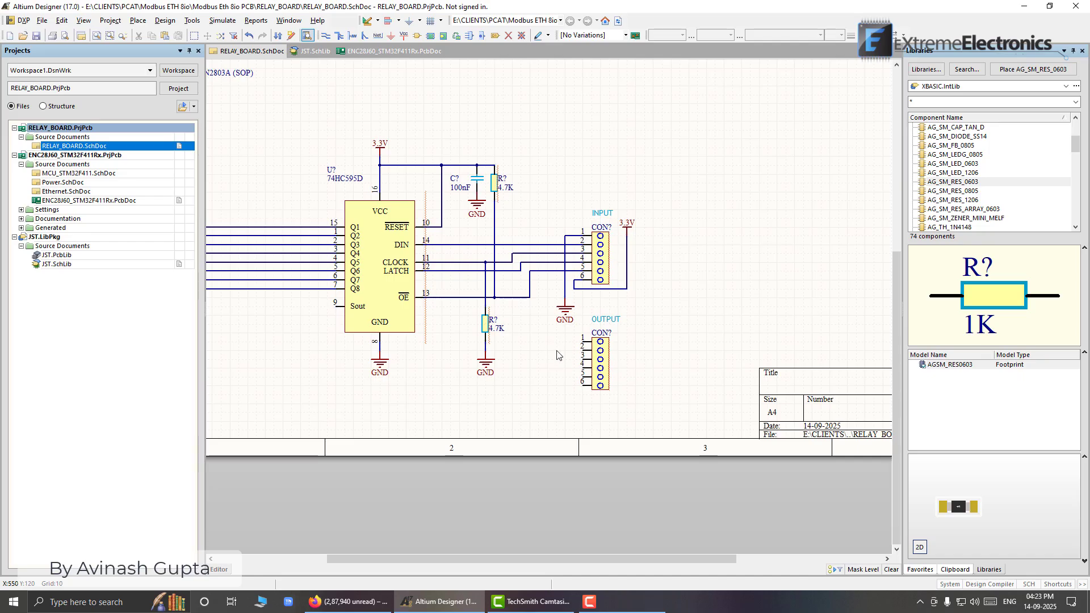
pyautogui.moveTo(559, 354); pyautogui.dragTo(569, 354, button='right')
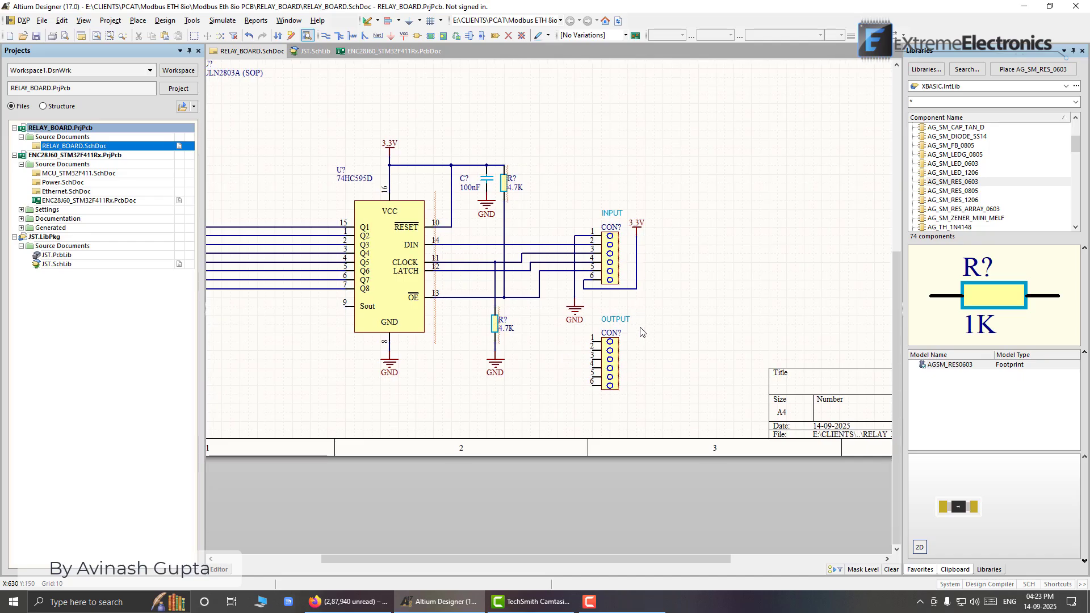
pyautogui.keyDown('ctrl'); pyautogui.scroll(2, 641, 331); pyautogui.keyUp('ctrl')
pyautogui.moveTo(654, 315); pyautogui.dragTo(672, 317, button='right')
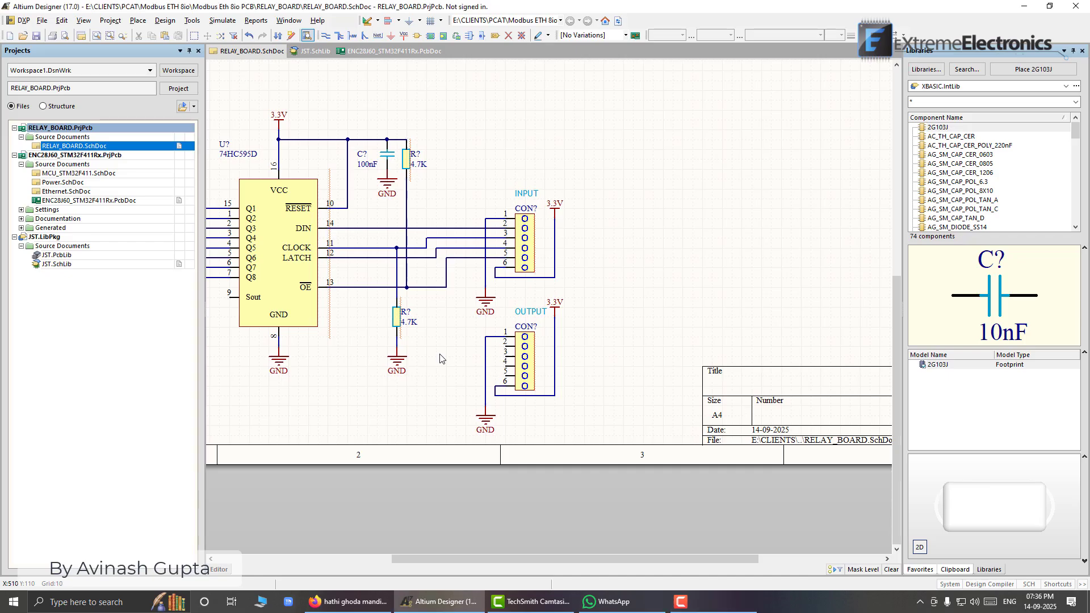
# - Draw short wire stubs from pins 2, 3, 4 and 5 of the OUTPUT header and save the schematic
pyautogui.press('p')
pyautogui.press('w')
pyautogui.click(504, 347)
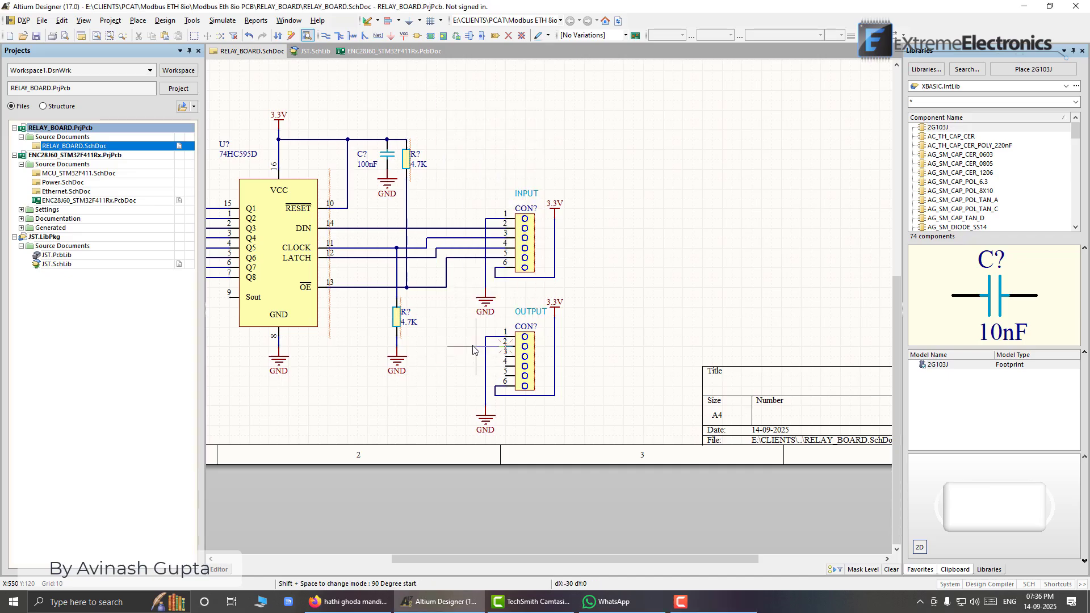
pyautogui.click(447, 346)
pyautogui.click(504, 357)
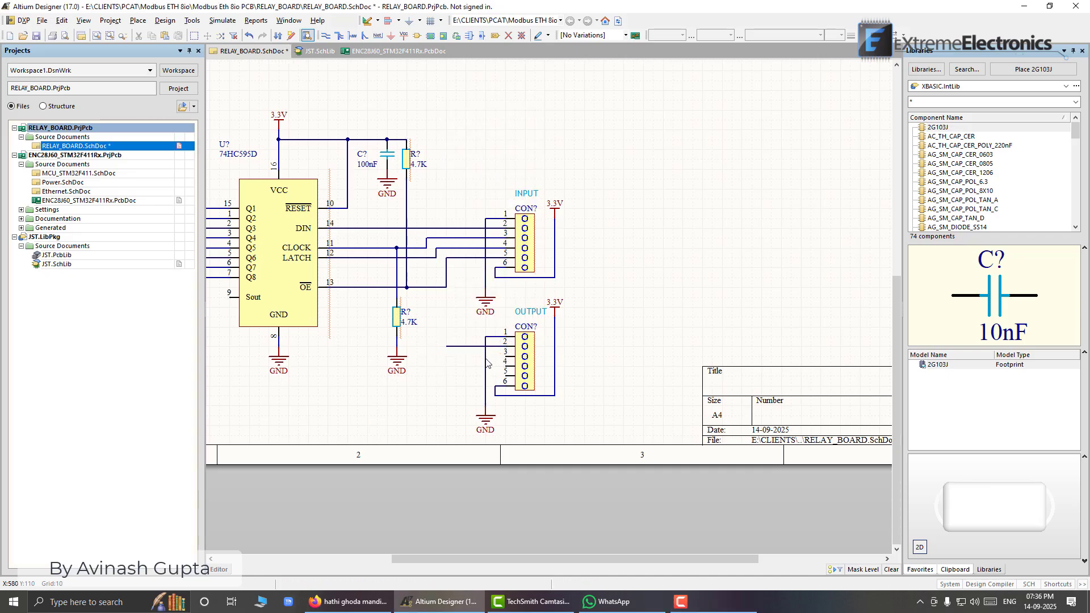
pyautogui.click(447, 356)
pyautogui.click(494, 366)
pyautogui.click(447, 365)
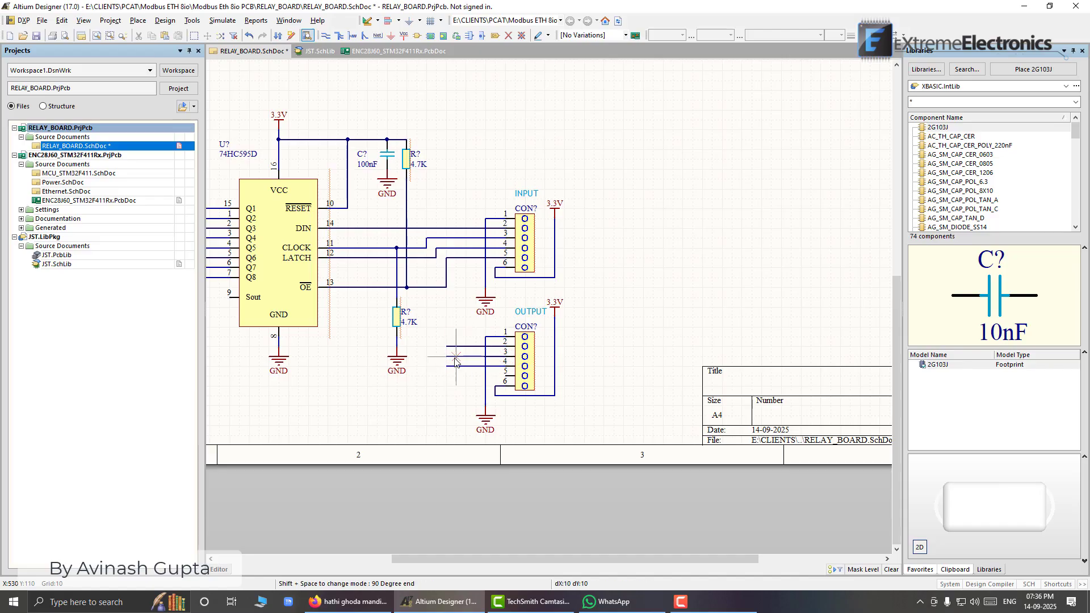
pyautogui.click(503, 372)
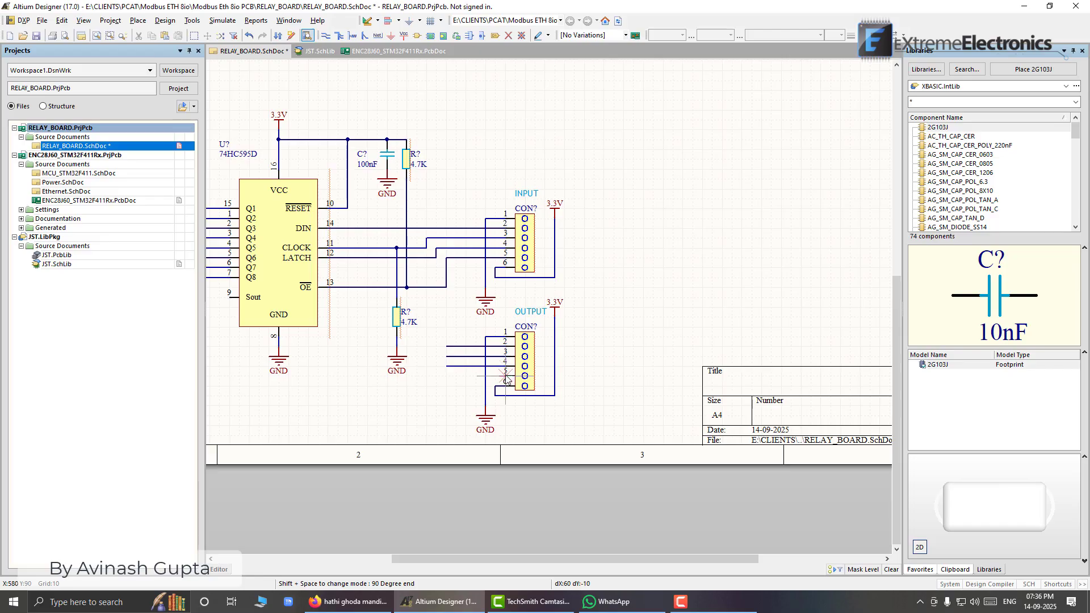
pyautogui.click(447, 375)
pyautogui.press('Escape')
pyautogui.hotkey('ctrl', 's')
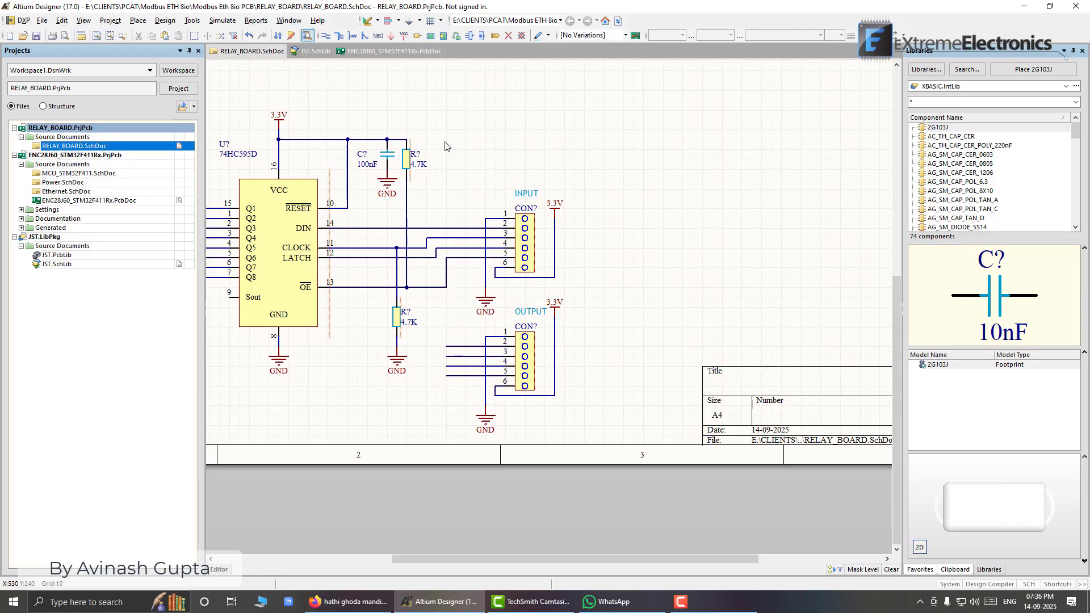
pyautogui.click(378, 35)
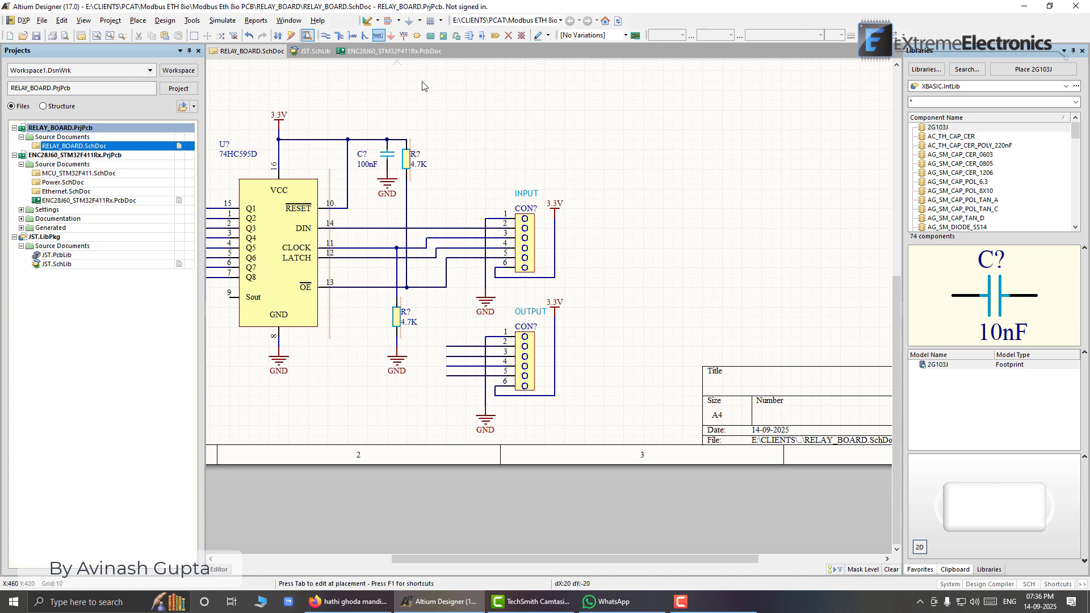
pyautogui.press('Escape')
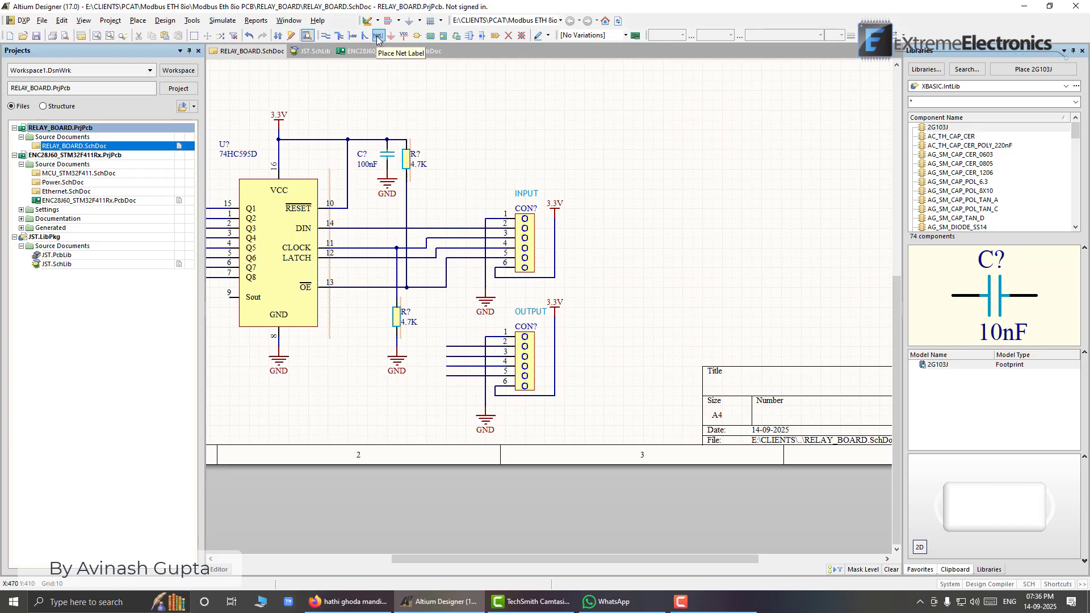
pyautogui.click(137, 21)
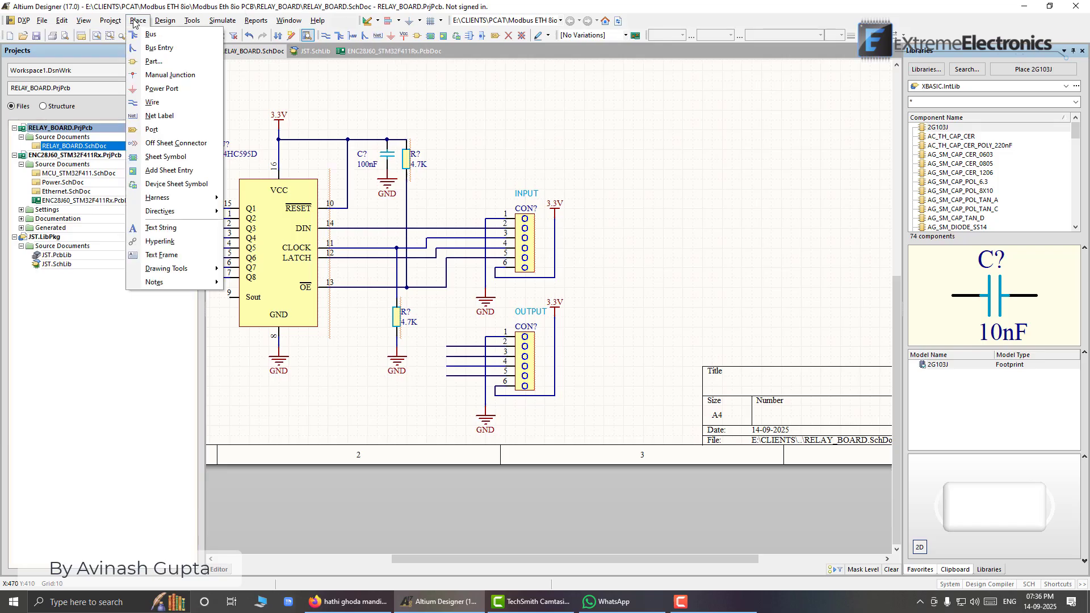
pyautogui.click(495, 128)
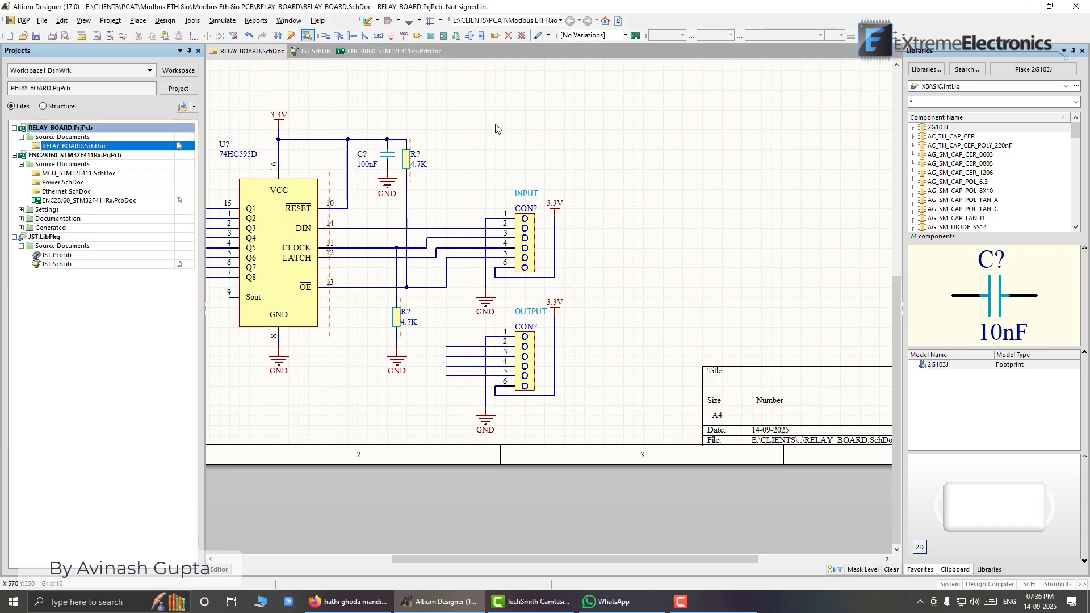
# - Place the net label CLK on the pin 3 wires of both the INPUT and OUTPUT headers
pyautogui.press('p')
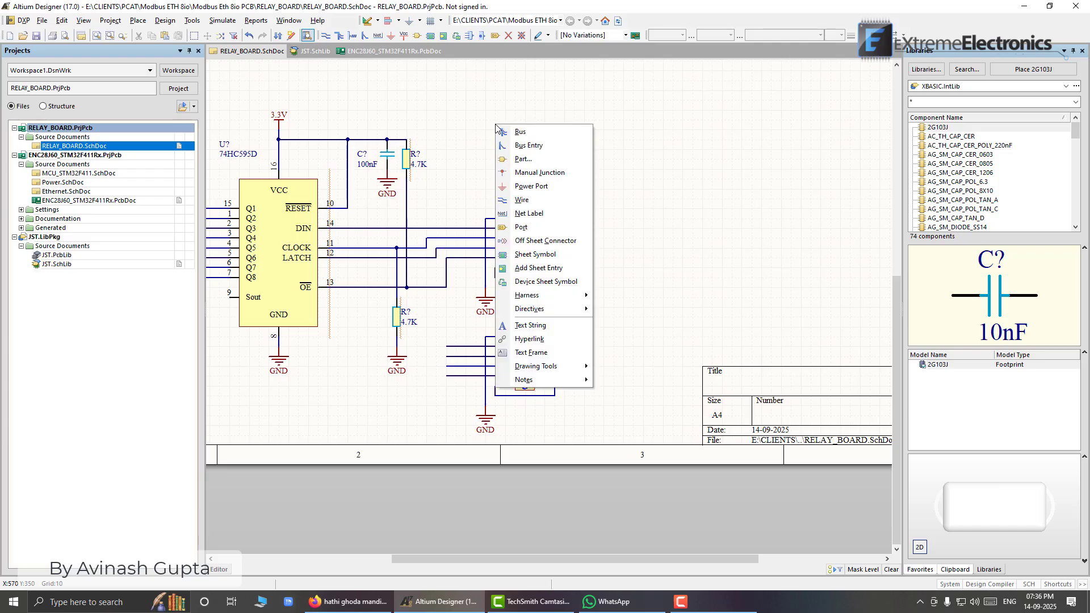
pyautogui.press('n')
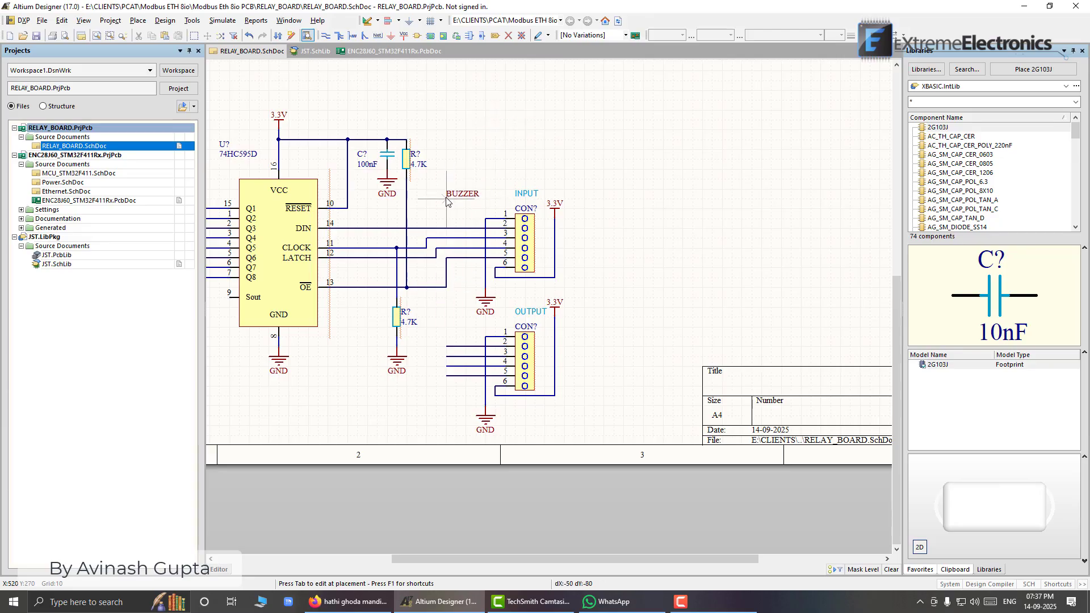
pyautogui.press('Tab')
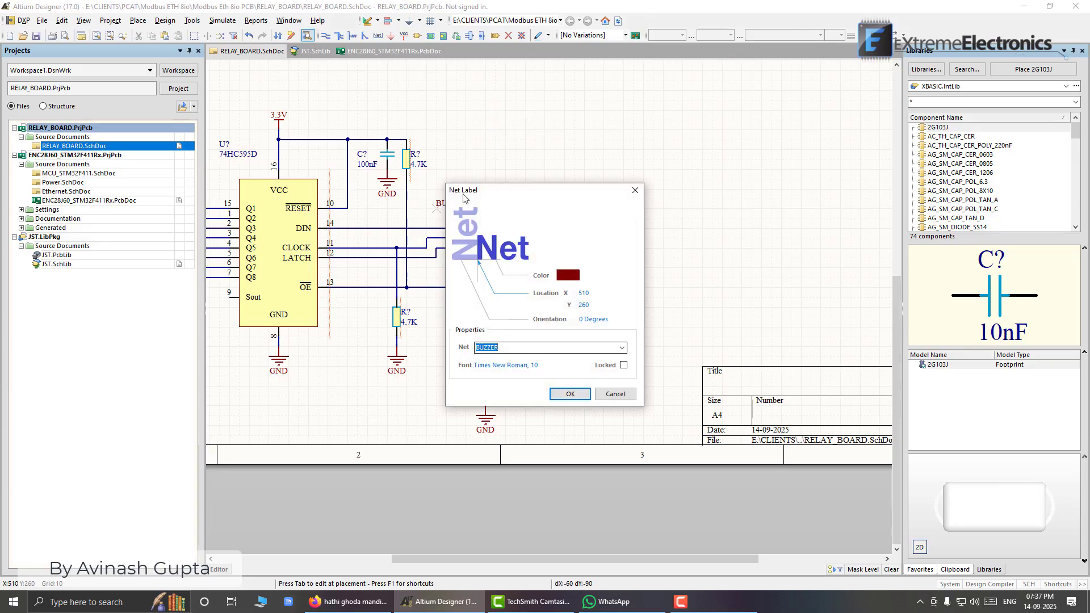
pyautogui.moveTo(567, 217); pyautogui.dragTo(614, 215)
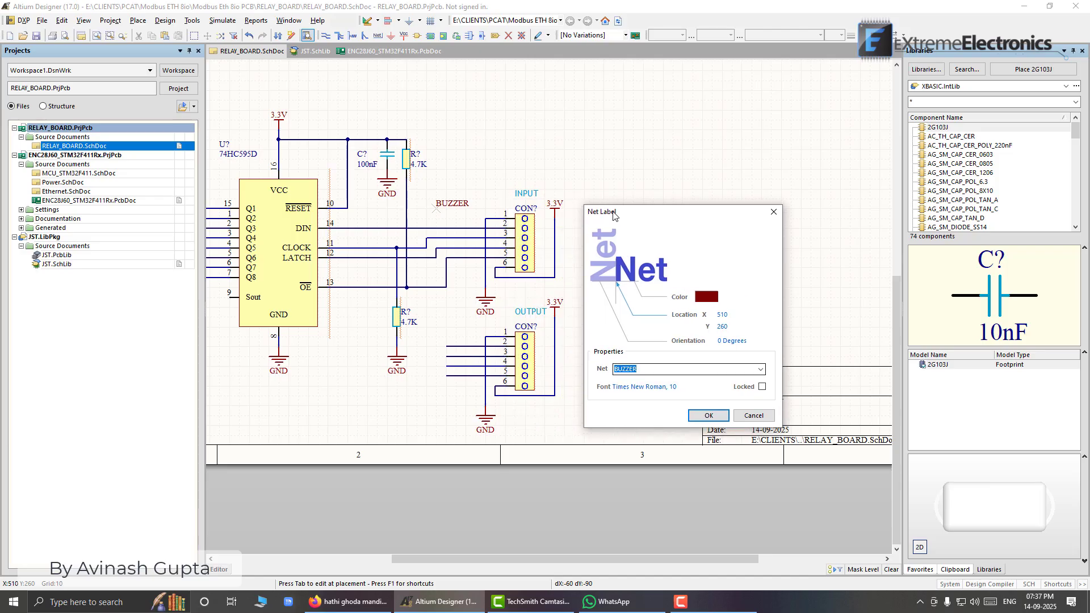
pyautogui.write('cl')
pyautogui.press('BackSpace')
pyautogui.click(694, 420)
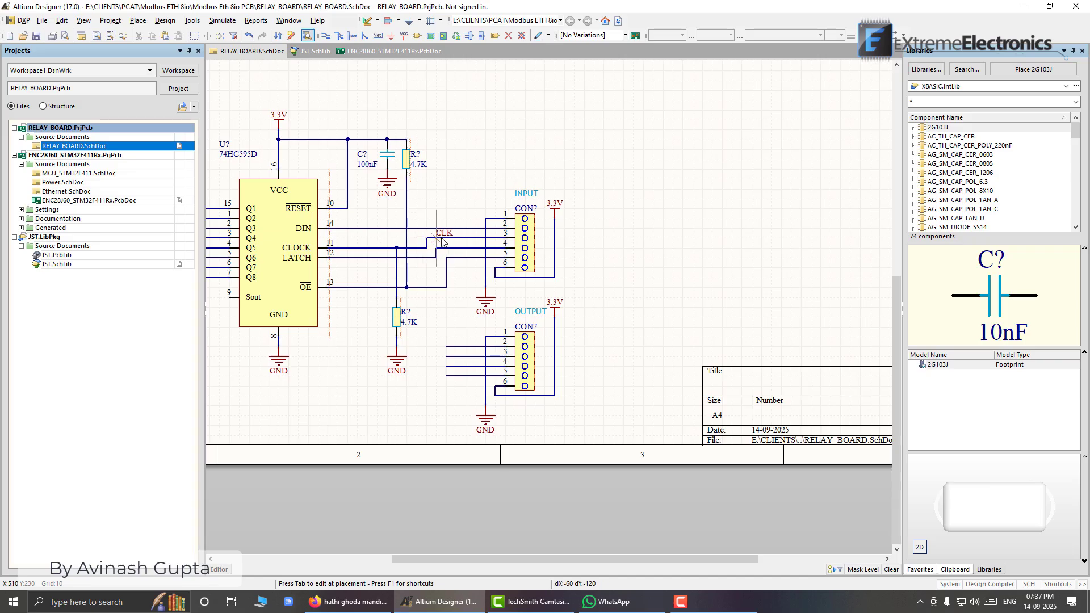
pyautogui.click(447, 242)
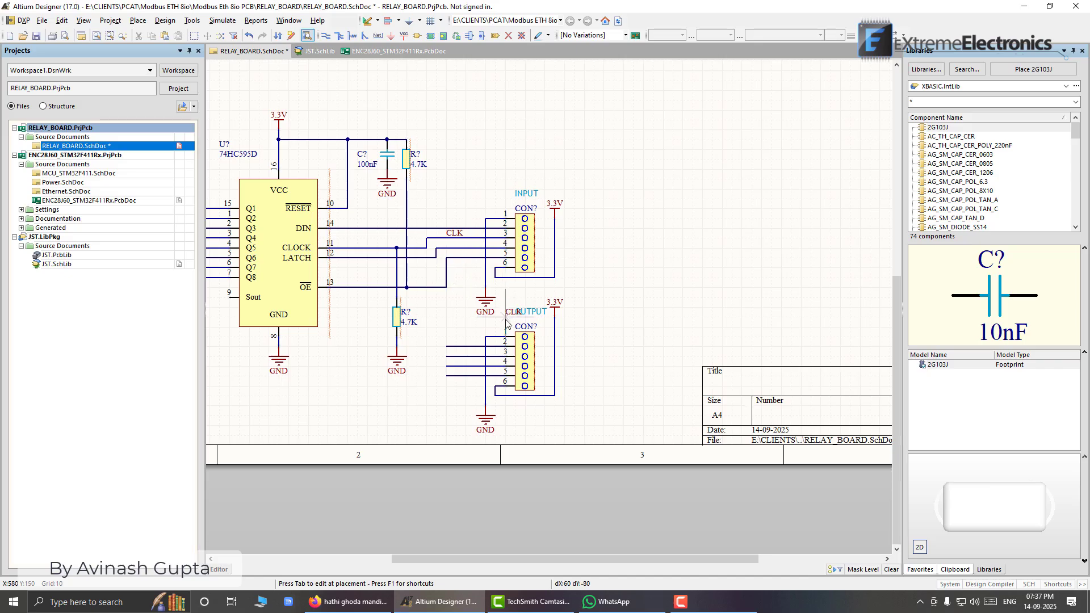
pyautogui.click(460, 358)
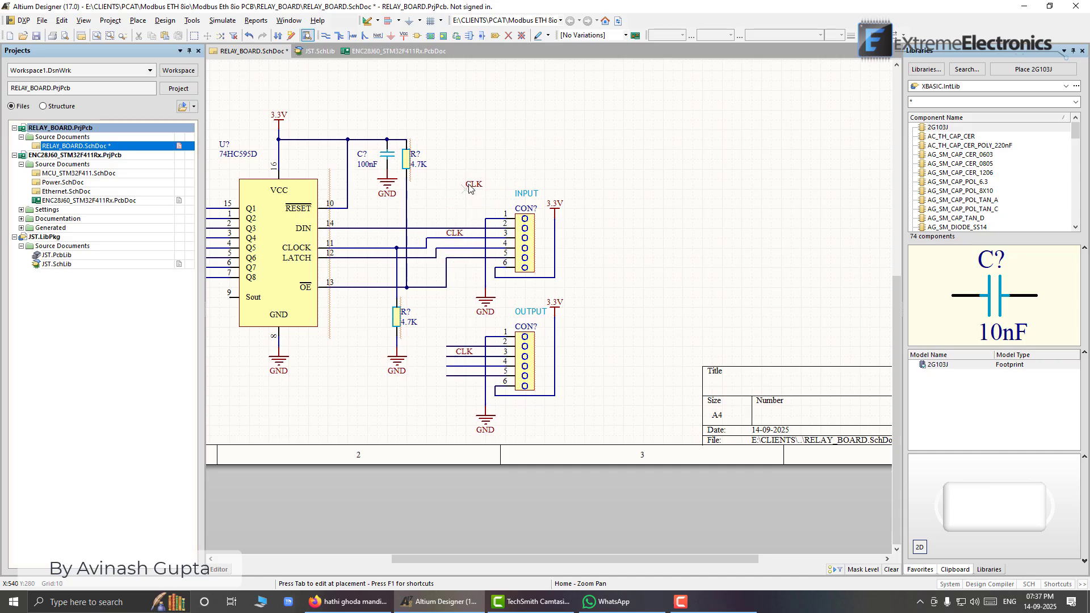
# - Place the net label LAT on the pin 4 wires of both the INPUT and OUTPUT headers
pyautogui.press('Tab')
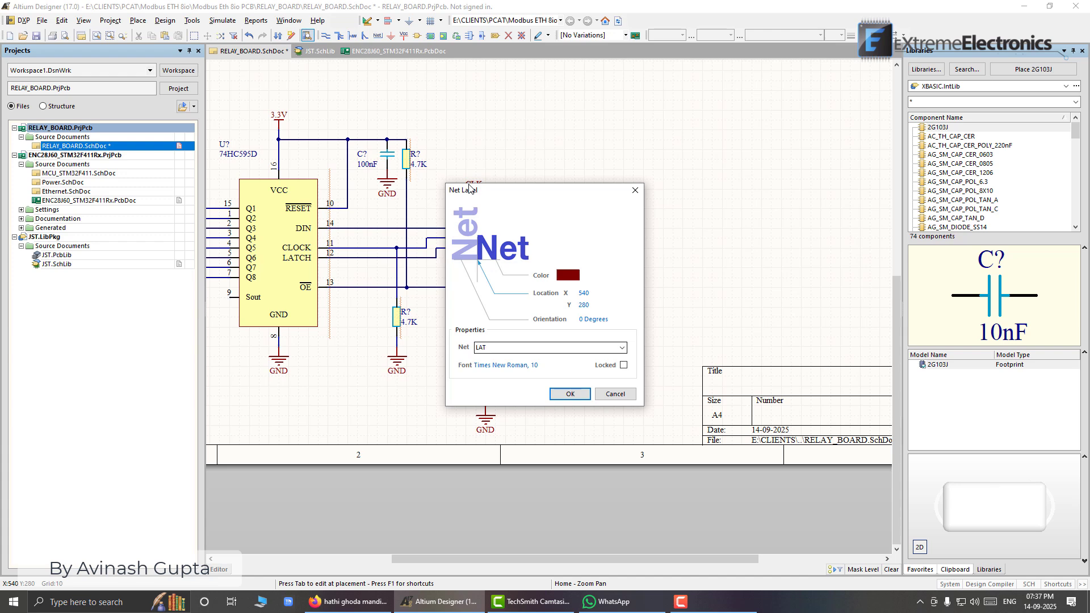
pyautogui.click(571, 394)
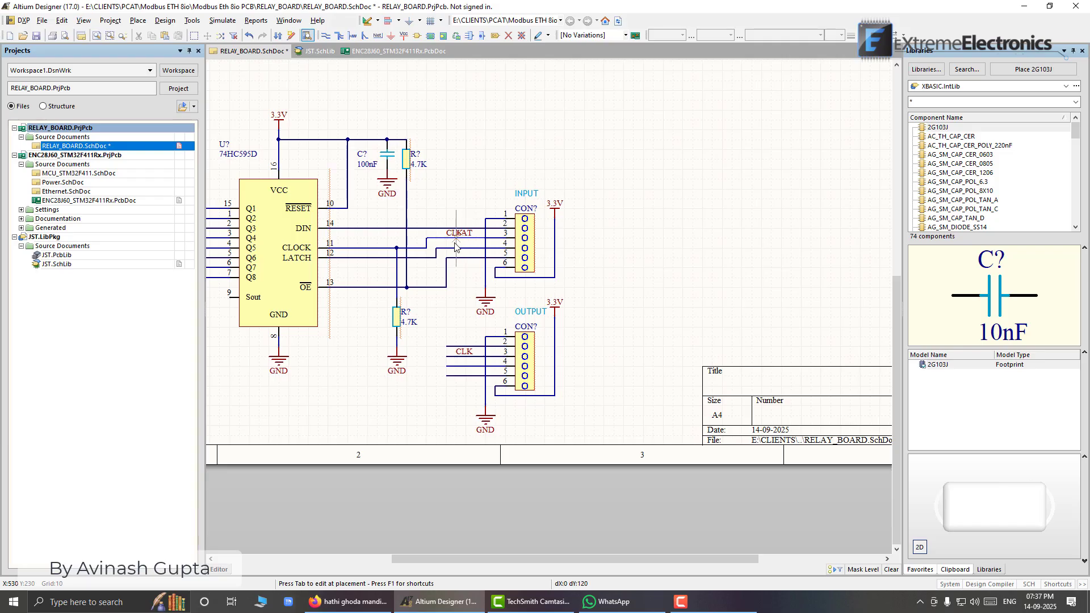
pyautogui.click(451, 250)
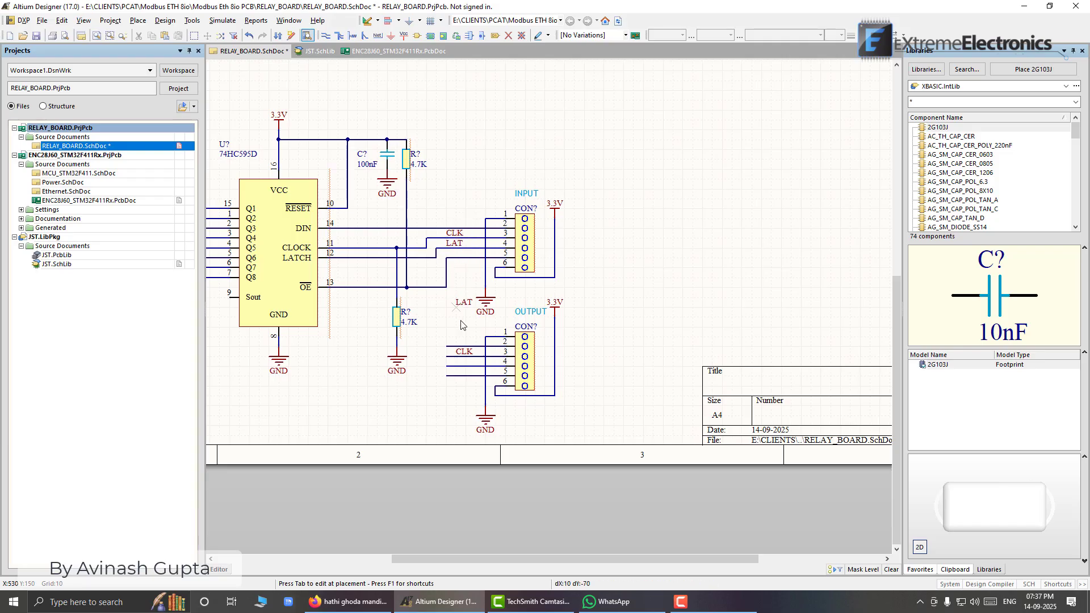
pyautogui.click(460, 368)
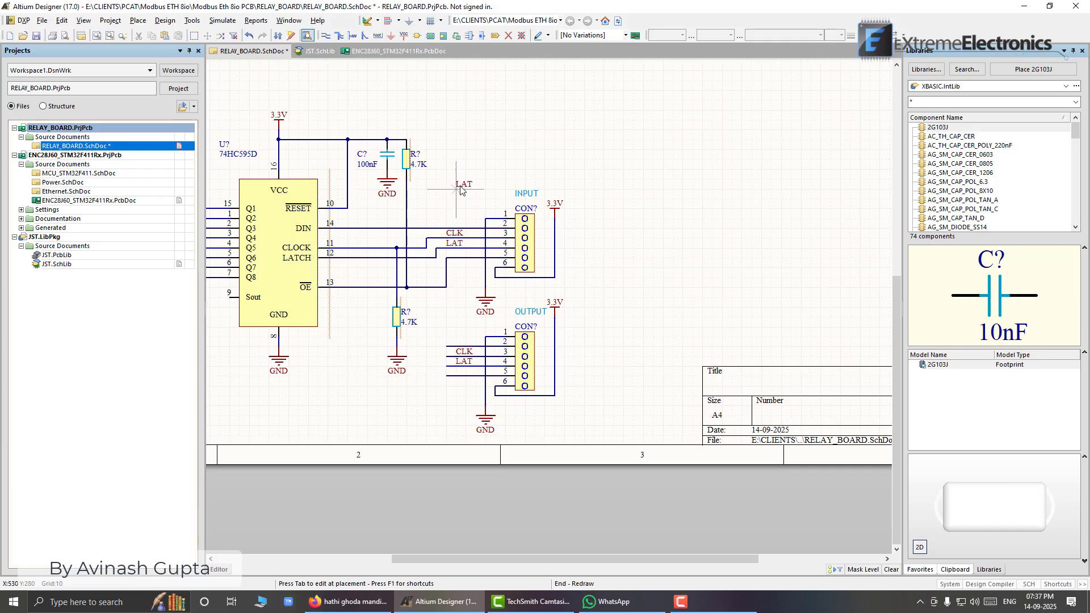
# - Place the net label OE on the pin 5 wires of both the INPUT and OUTPUT headers and save the schematic
pyautogui.press('Tab')
pyautogui.press('Return')
pyautogui.click(451, 261)
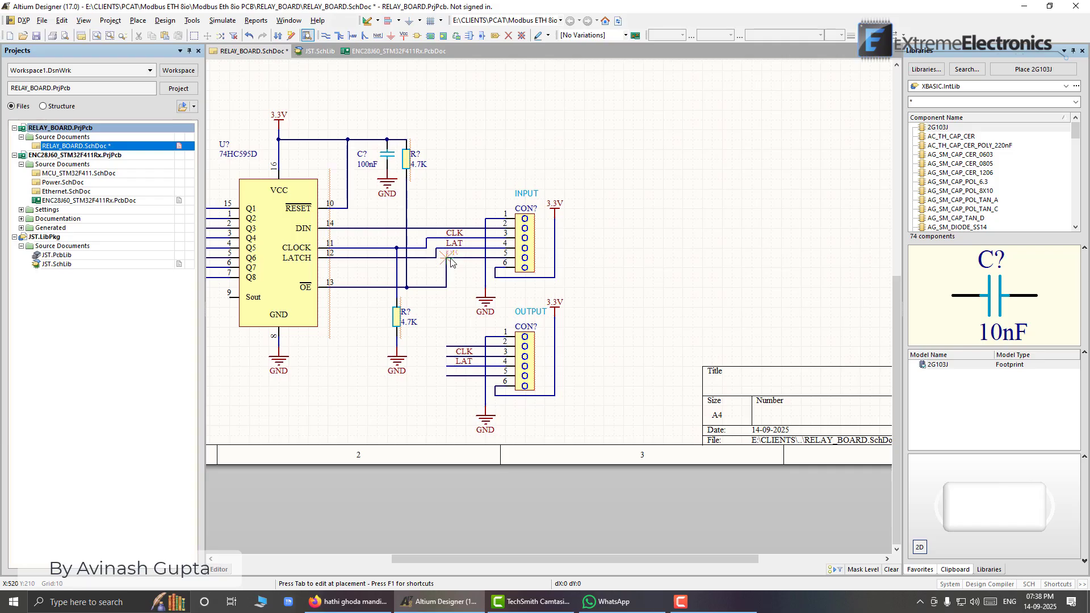
pyautogui.click(458, 376)
pyautogui.press('Escape')
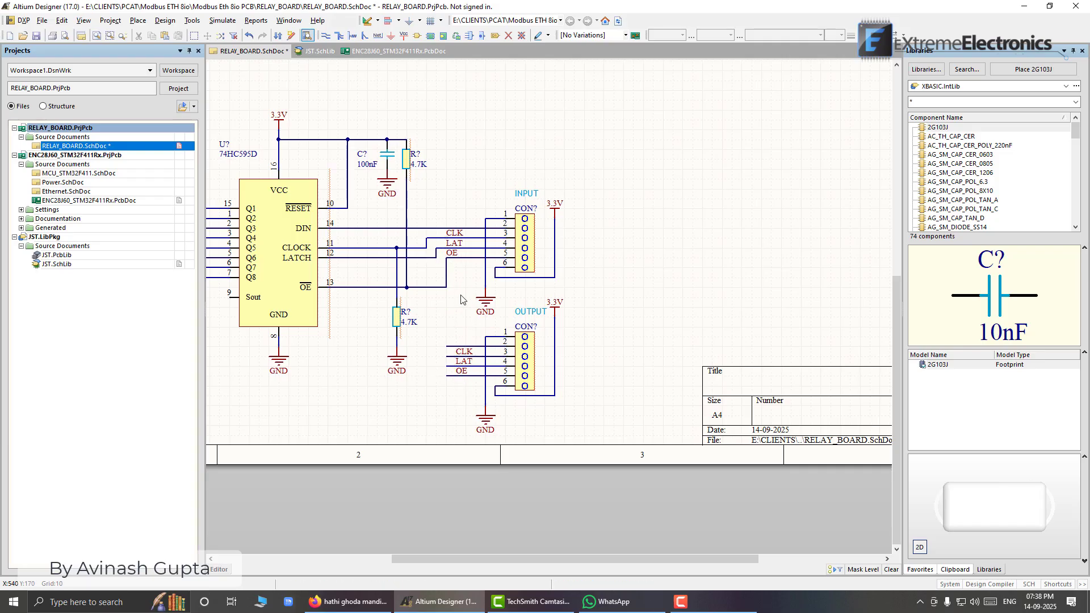
pyautogui.hotkey('ctrl', 's')
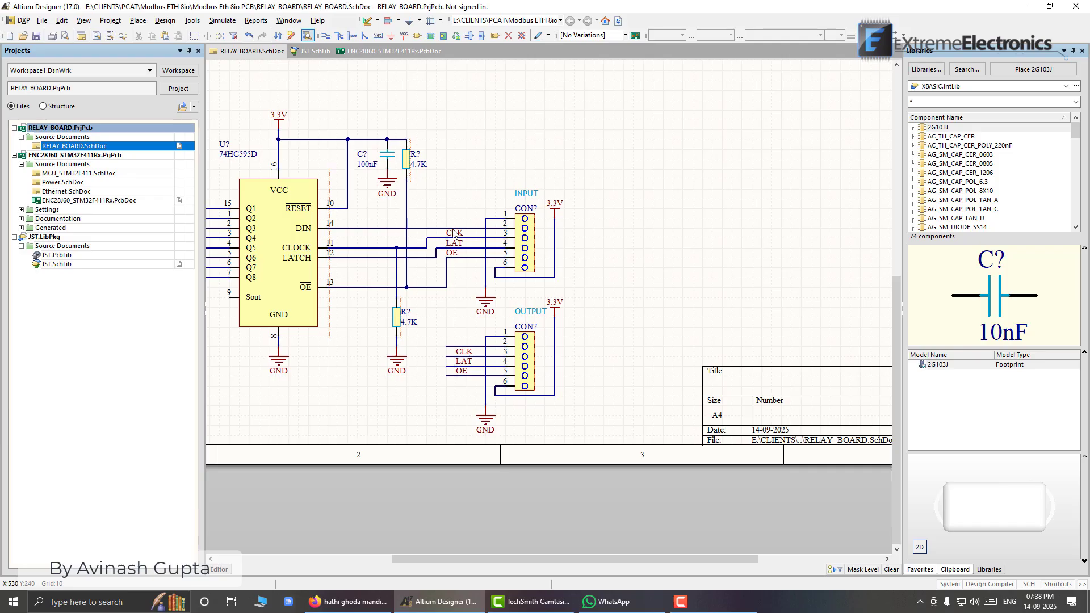
# - Draw a short wire stub outward from the Sout pin of the 74HC595D
pyautogui.moveTo(426, 327); pyautogui.dragTo(510, 332, button='right')
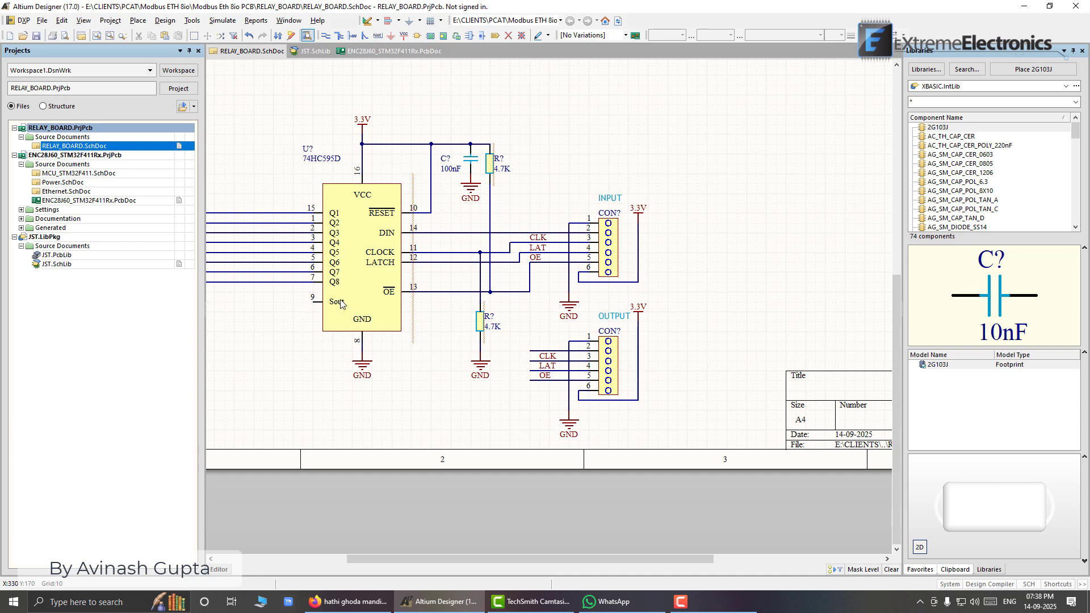
pyautogui.hotkey('ctrl', 'w')
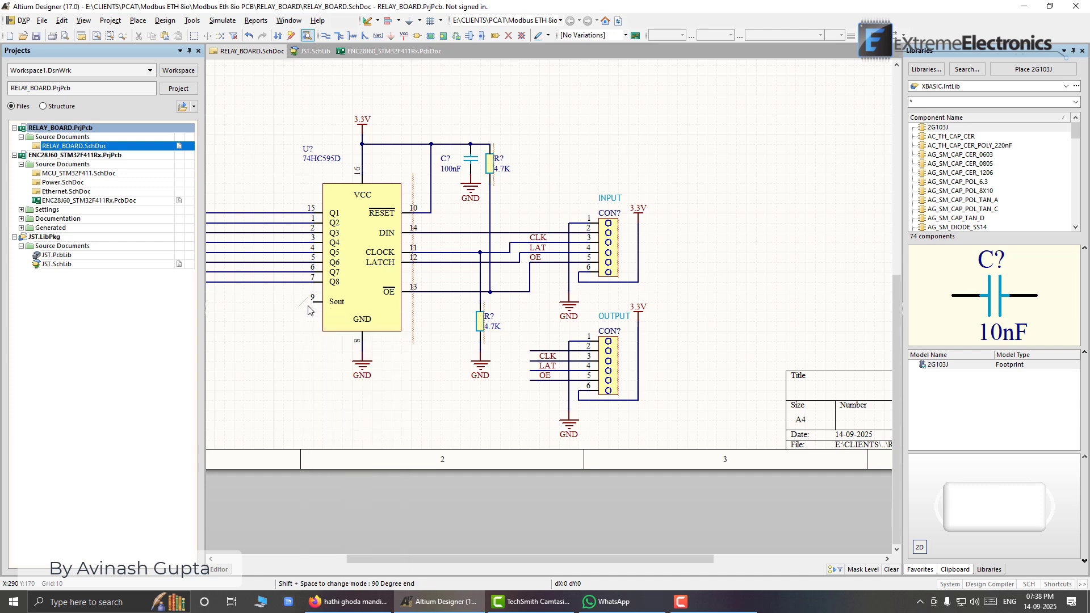
pyautogui.click(313, 302)
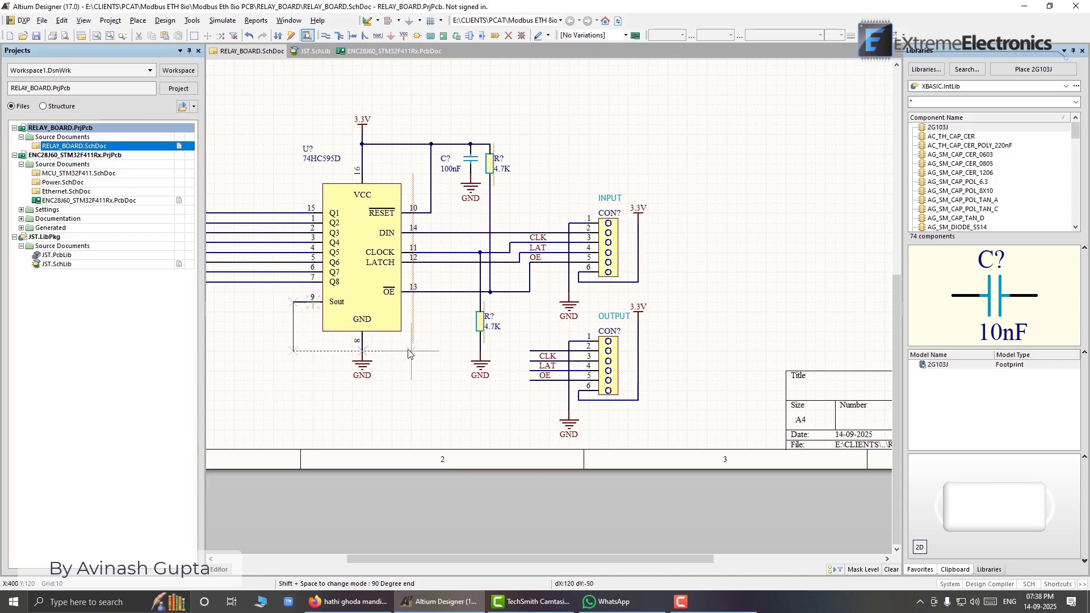
pyautogui.rightClick(335, 381)
pyautogui.rightClick(359, 373)
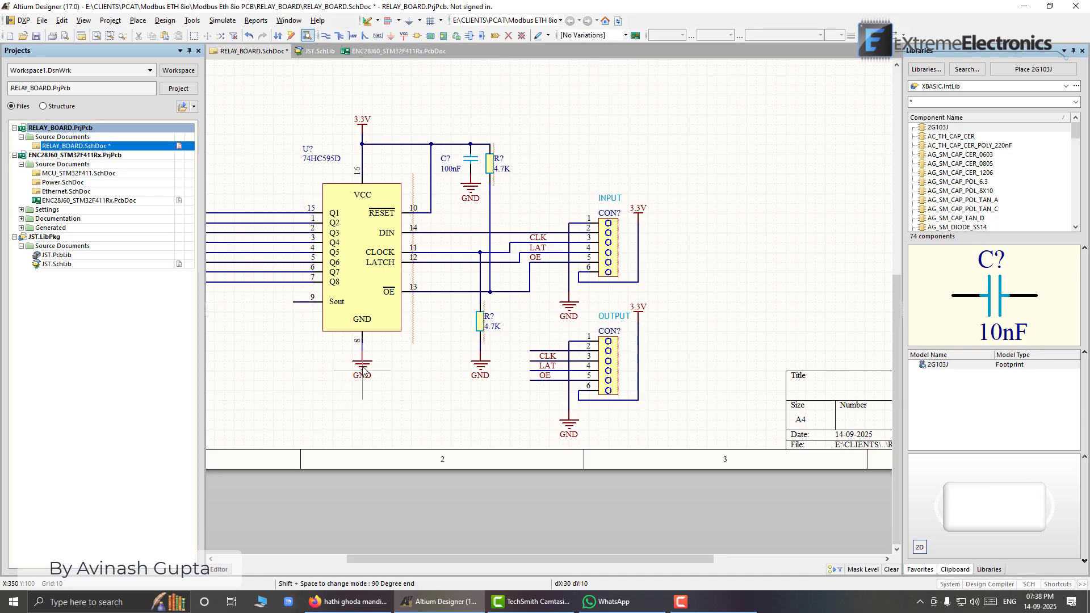
# - Move the GND symbols below the 74HC595D and below the lower 4.7K resistor further down, keeping them wired
pyautogui.moveTo(363, 365)
pyautogui.mouseDown()
pyautogui.moveTo(362, 352)
pyautogui.moveTo(362, 372)
pyautogui.mouseUp()
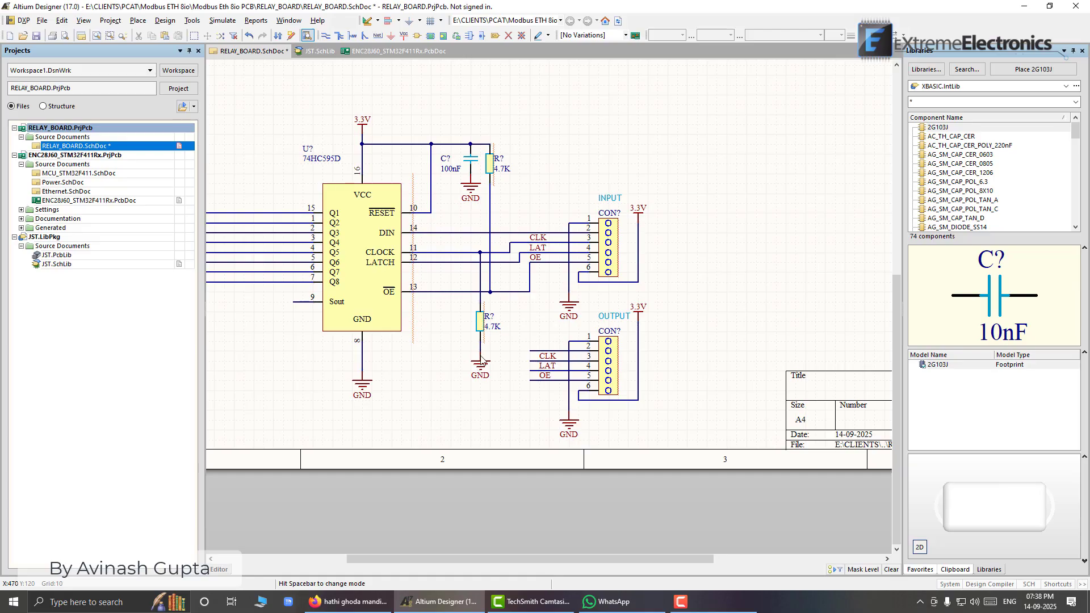
pyautogui.moveTo(482, 359); pyautogui.dragTo(481, 390)
# - Wire the 74HC595D Sout stub beneath the chip to the pin 2 wire of the OUTPUT header and save the schematic
pyautogui.press('p')
pyautogui.press('w')
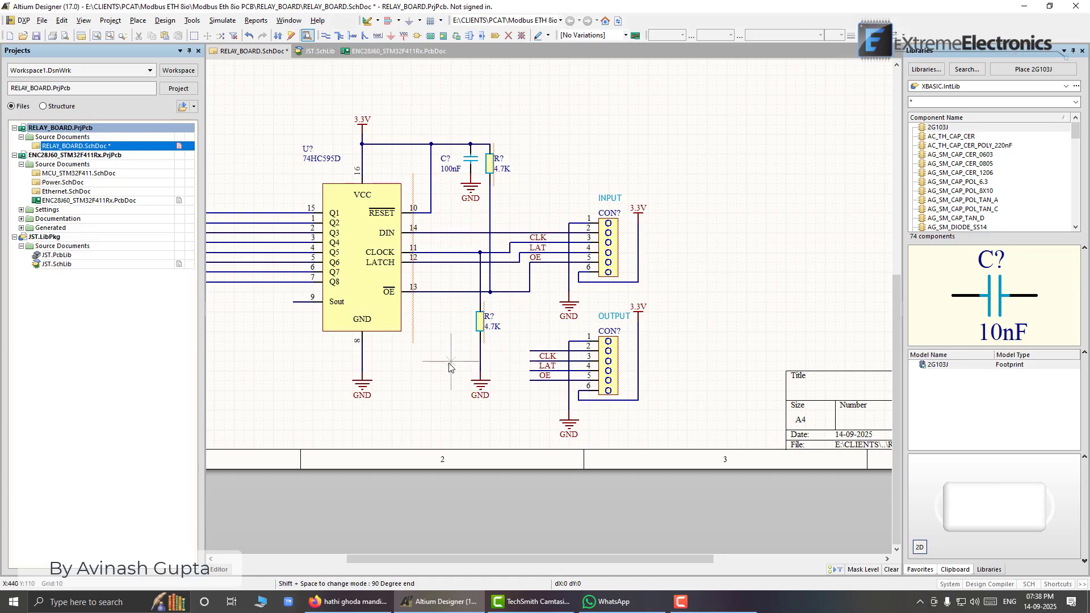
pyautogui.click(294, 303)
pyautogui.click(294, 352)
pyautogui.press('space')
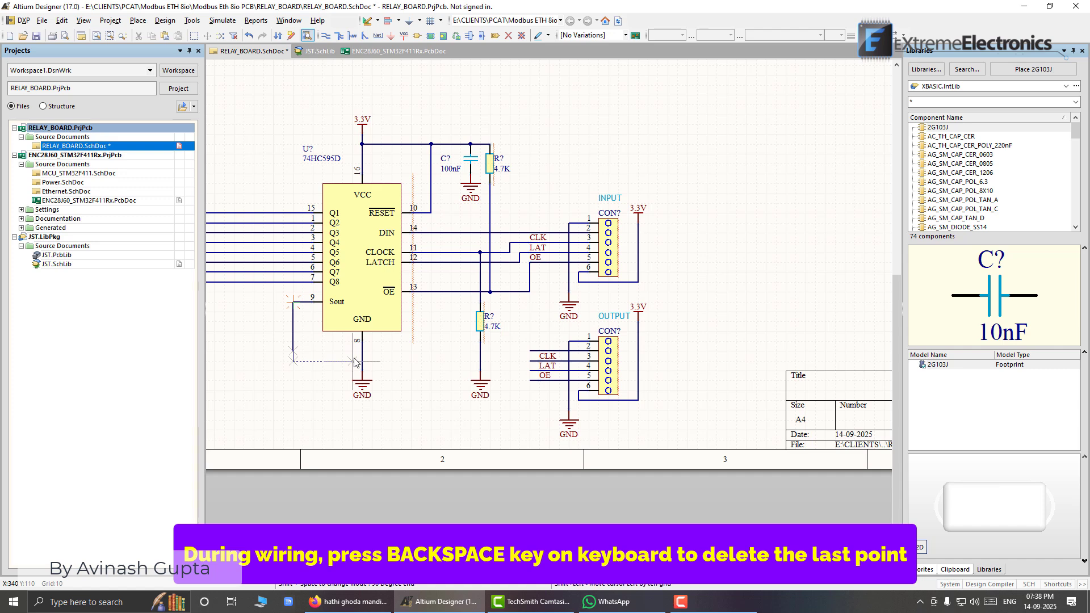
pyautogui.press('BackSpace')
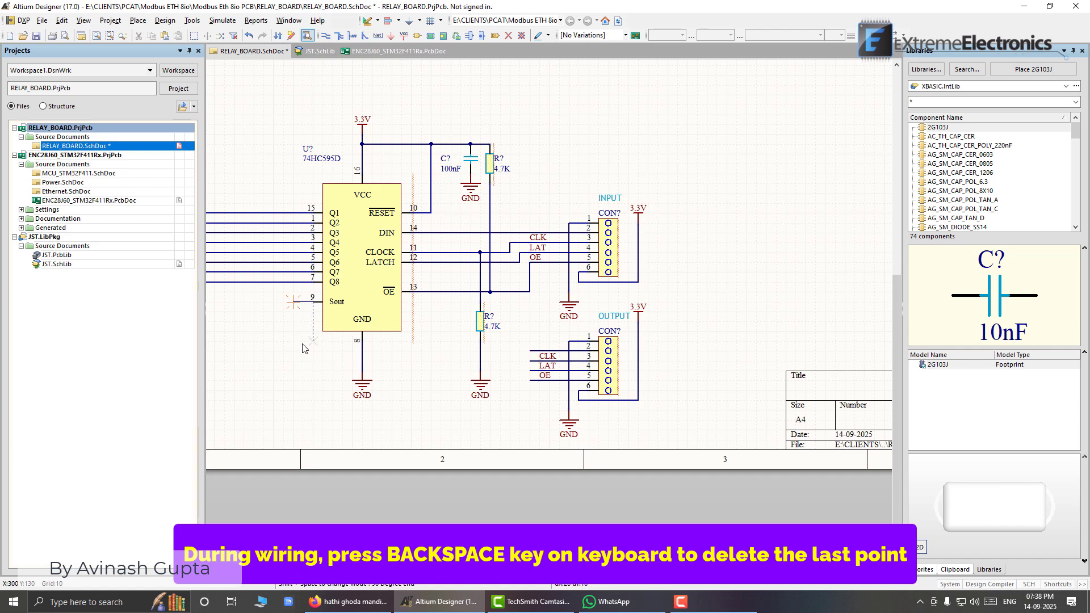
pyautogui.click(293, 350)
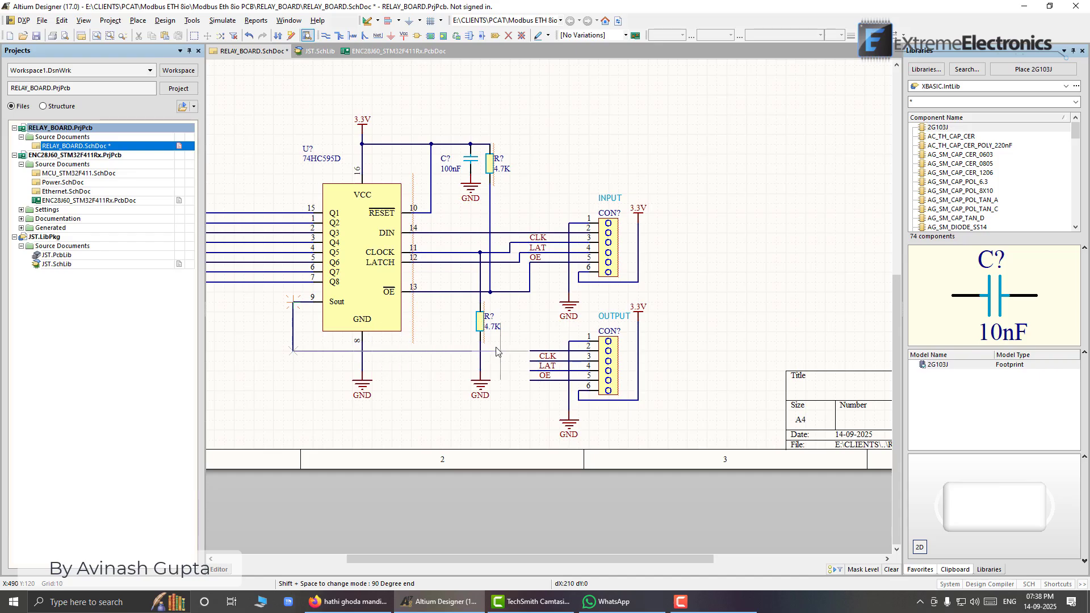
pyautogui.click(531, 343)
pyautogui.rightClick(531, 340)
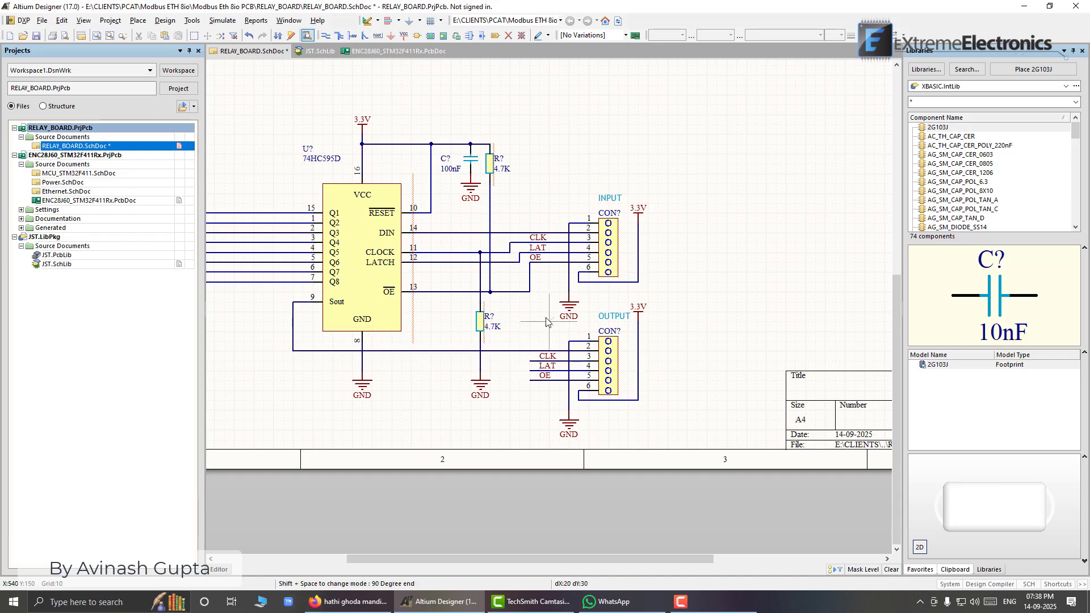
pyautogui.rightClick(547, 322)
pyautogui.hotkey('ctrl', 's')
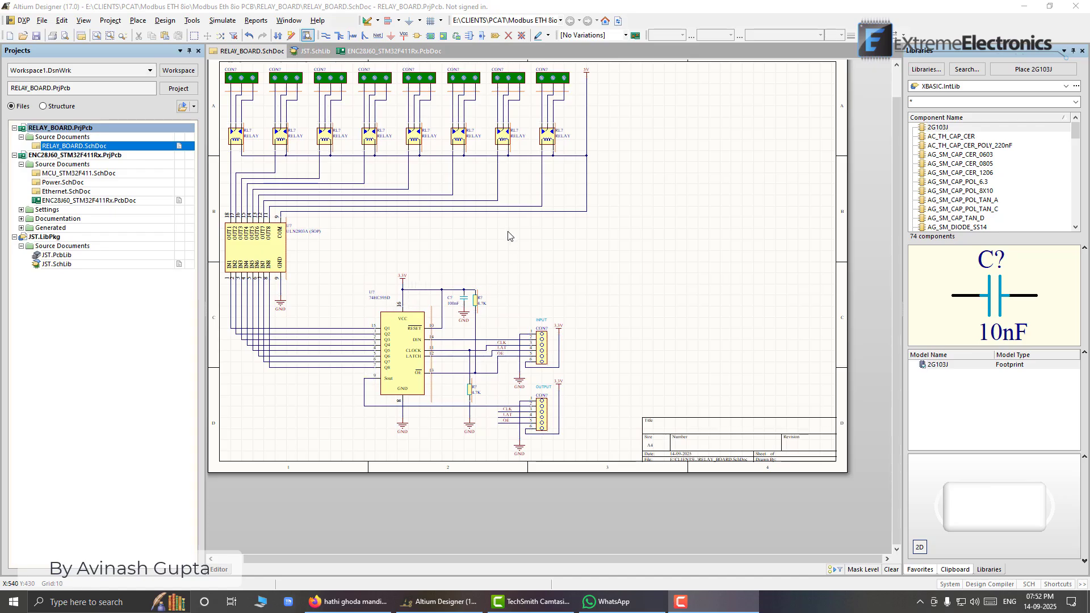
pyautogui.scroll(1, 508, 236)
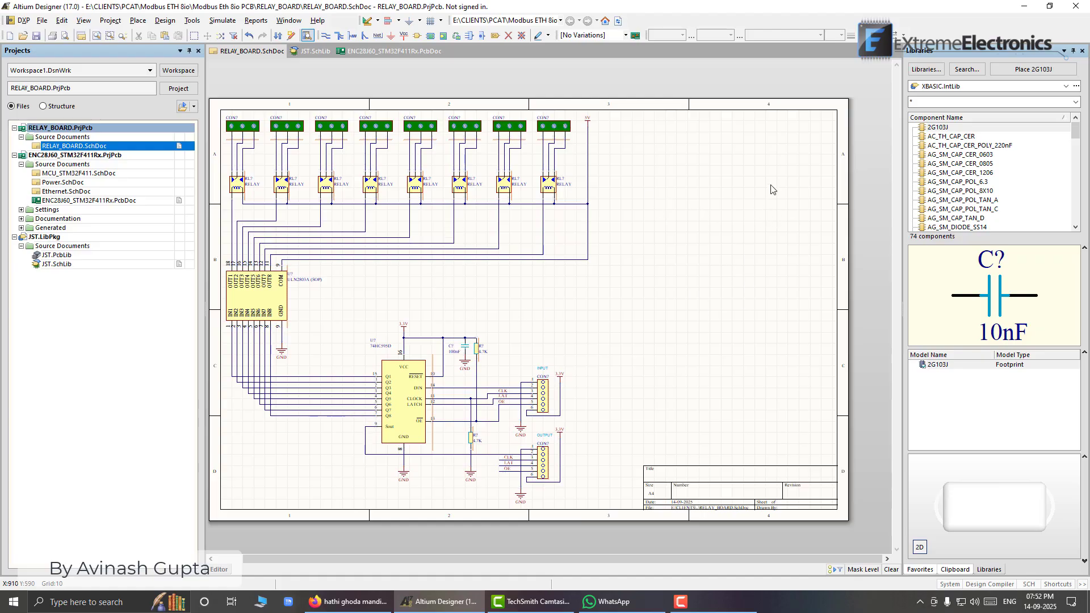
# - Place an AG_TH_LED_5R component from the XBASIC.IntLib library in the empty area beyond the relay circuitry
pyautogui.moveTo(1081, 139); pyautogui.dragTo(1079, 170)
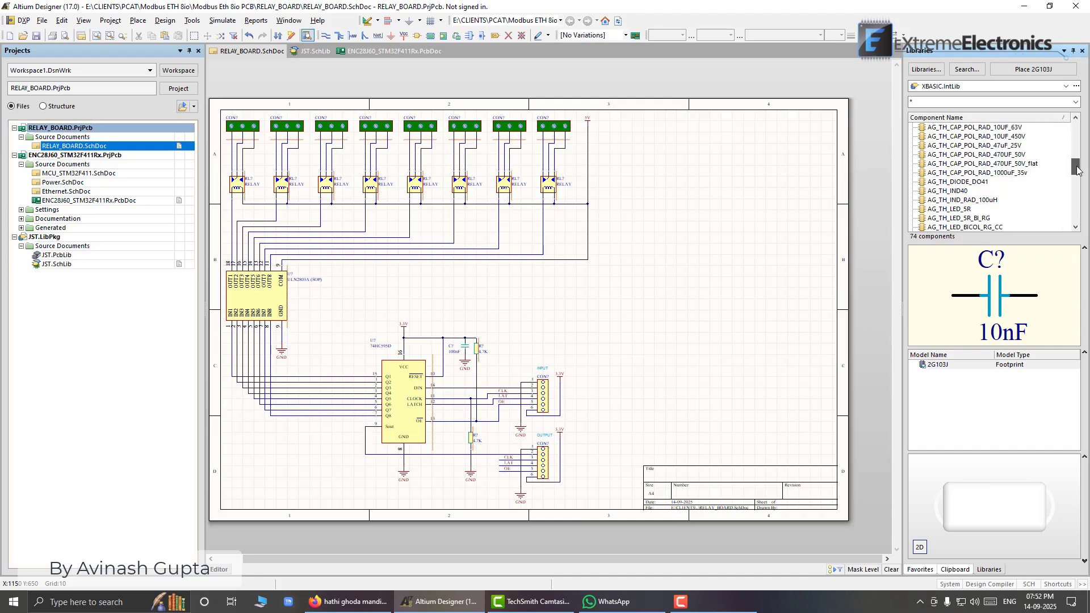
pyautogui.click(960, 211)
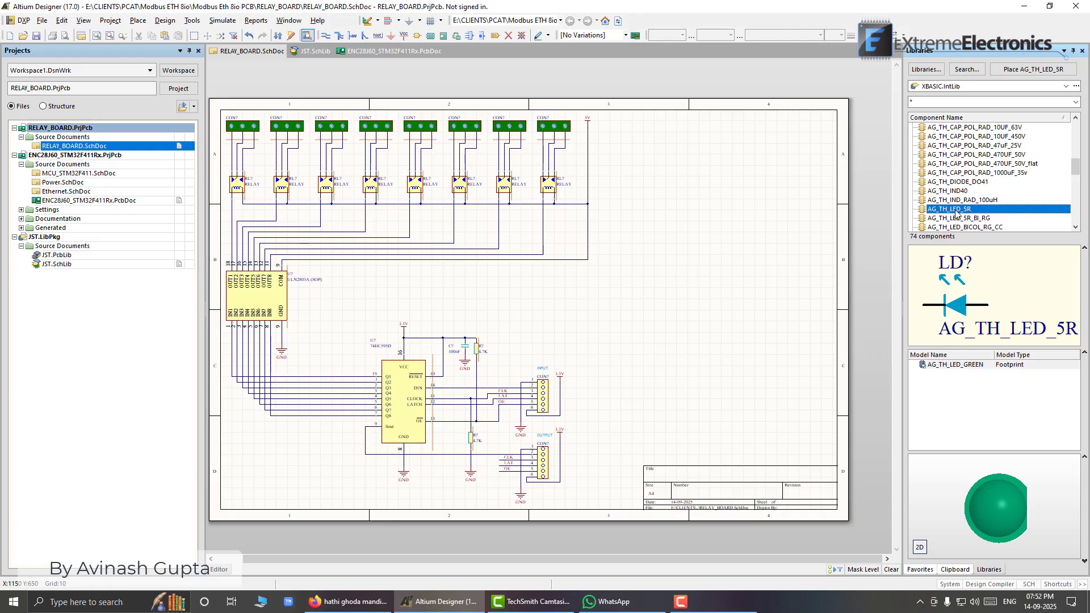
pyautogui.moveTo(957, 213); pyautogui.dragTo(690, 286)
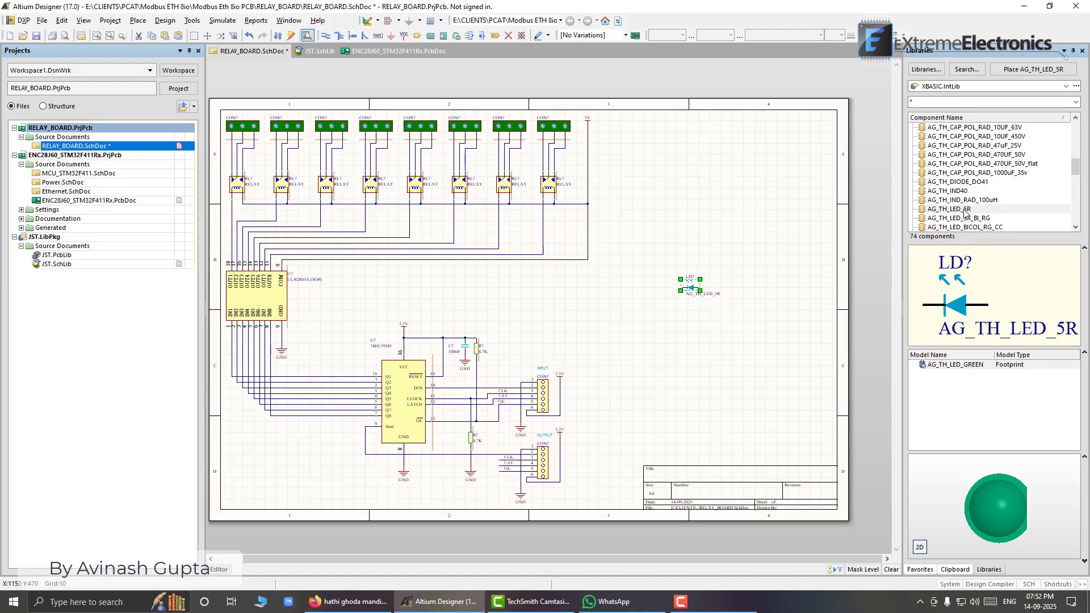
pyautogui.click(767, 263)
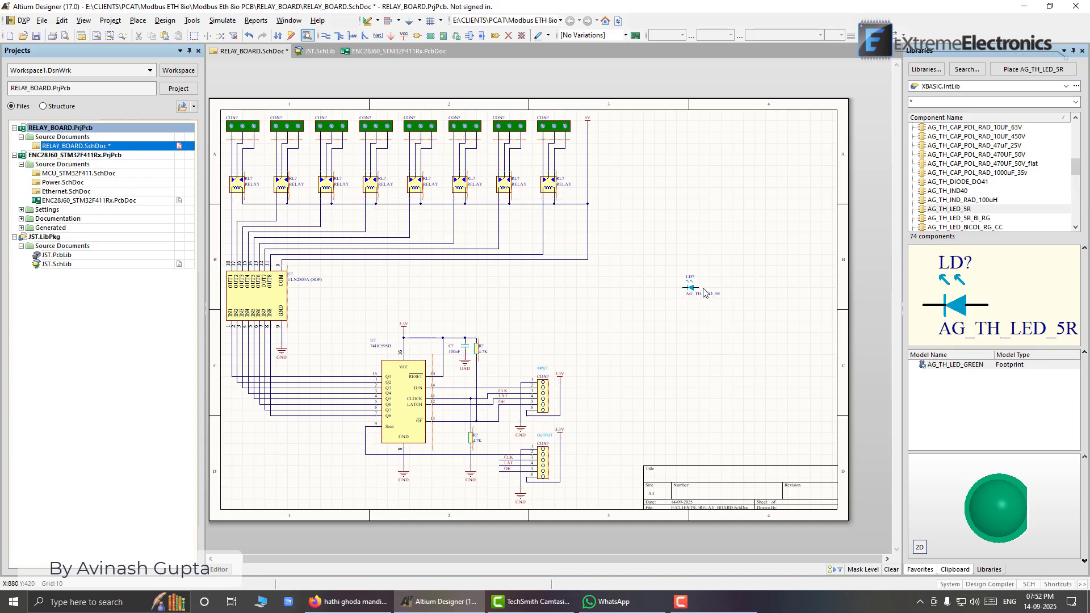
# - Hide the comment text of the newly placed LED
pyautogui.keyDown('ctrl'); pyautogui.scroll(2, 690, 289); pyautogui.keyUp('ctrl')
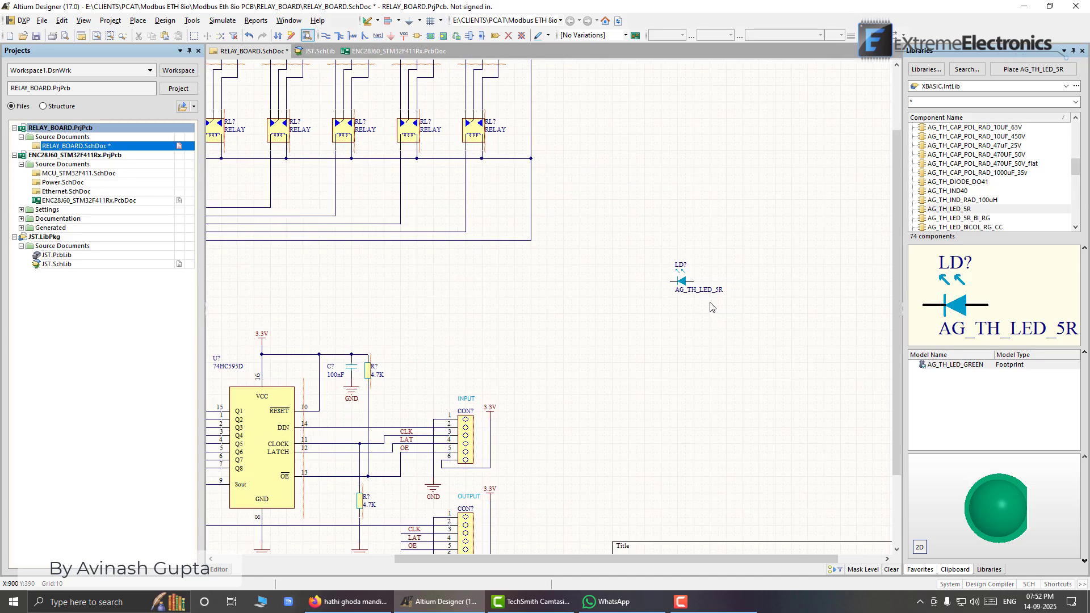
pyautogui.doubleClick(685, 285)
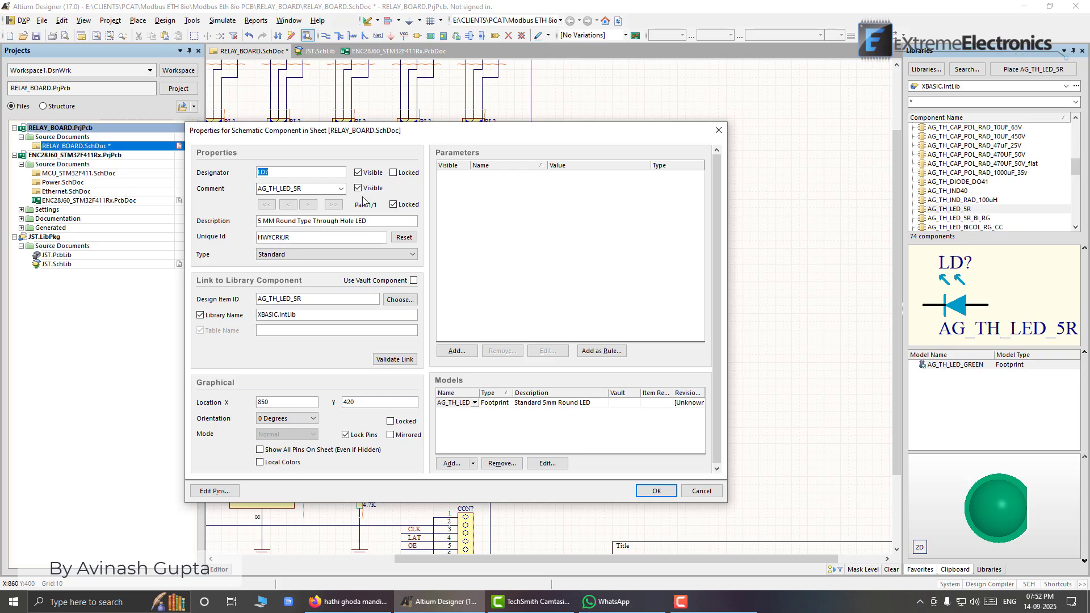
pyautogui.click(363, 189)
pyautogui.click(656, 491)
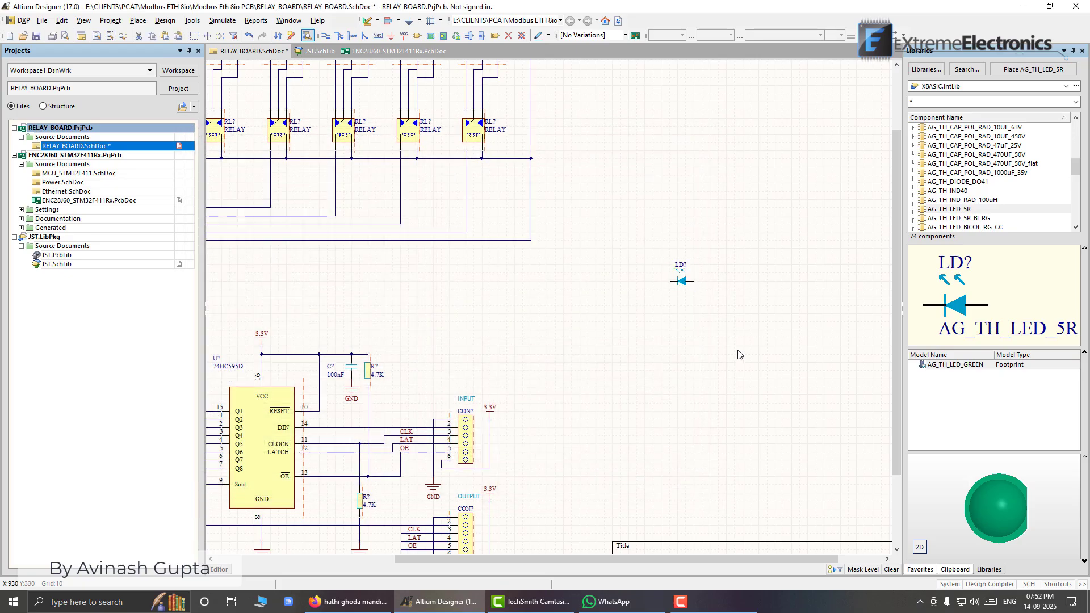
# - Set the LED's comment to GREEN and save the schematic
pyautogui.doubleClick(681, 281)
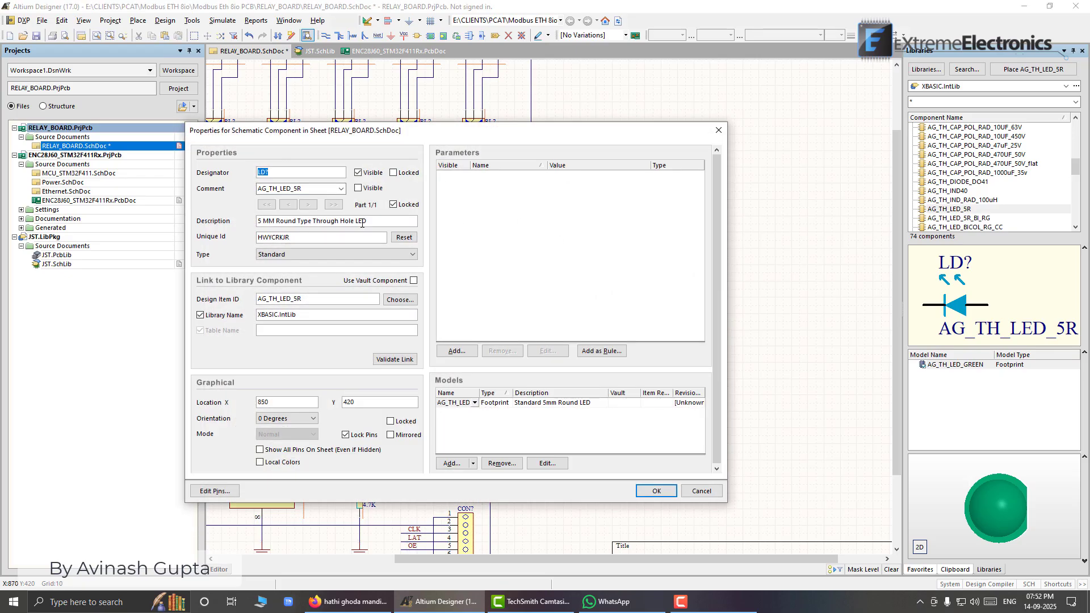
pyautogui.moveTo(301, 189); pyautogui.dragTo(252, 191)
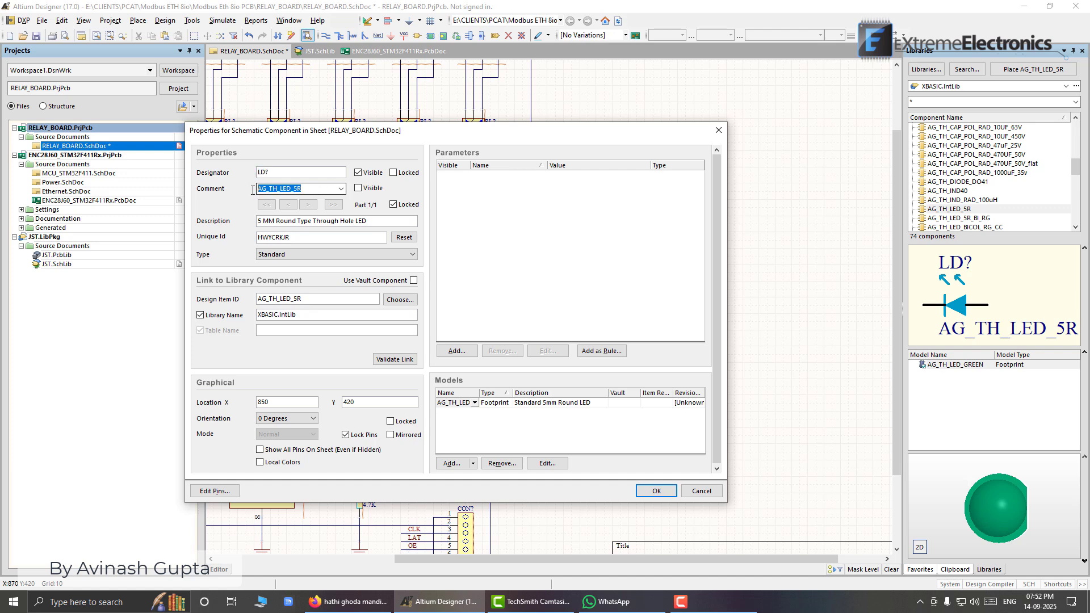
pyautogui.write('GREEN')
pyautogui.click(660, 490)
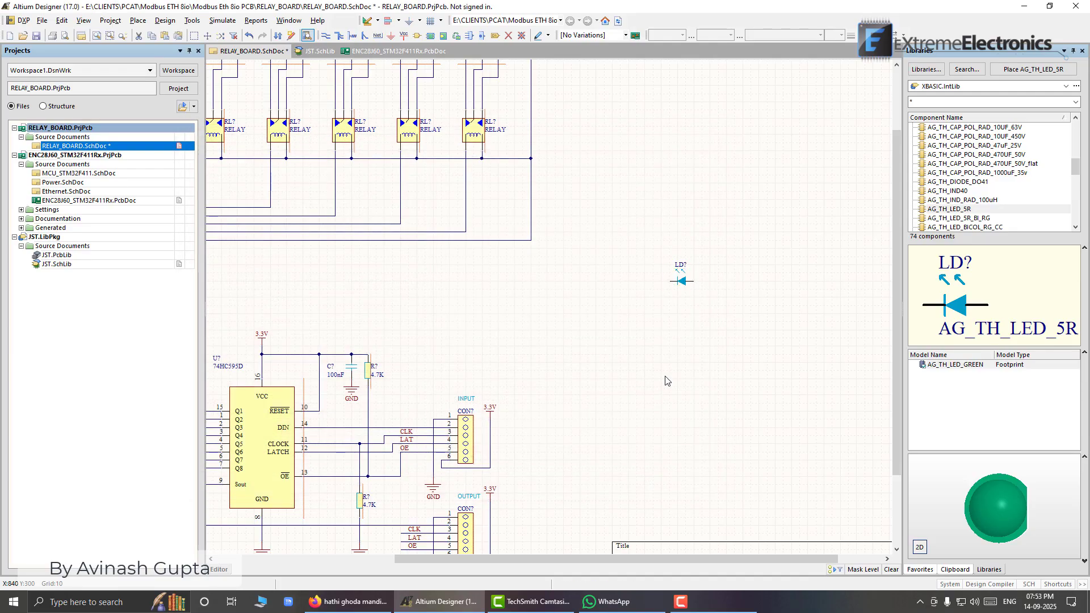
pyautogui.hotkey('ctrl', 's')
# - Place the net label SR_Q1 on the wire at the Q1 output of the 74HC595D
pyautogui.keyDown('ctrl'); pyautogui.scroll(-2, 673, 325); pyautogui.keyUp('ctrl')
pyautogui.moveTo(643, 333); pyautogui.dragTo(679, 348, button='right')
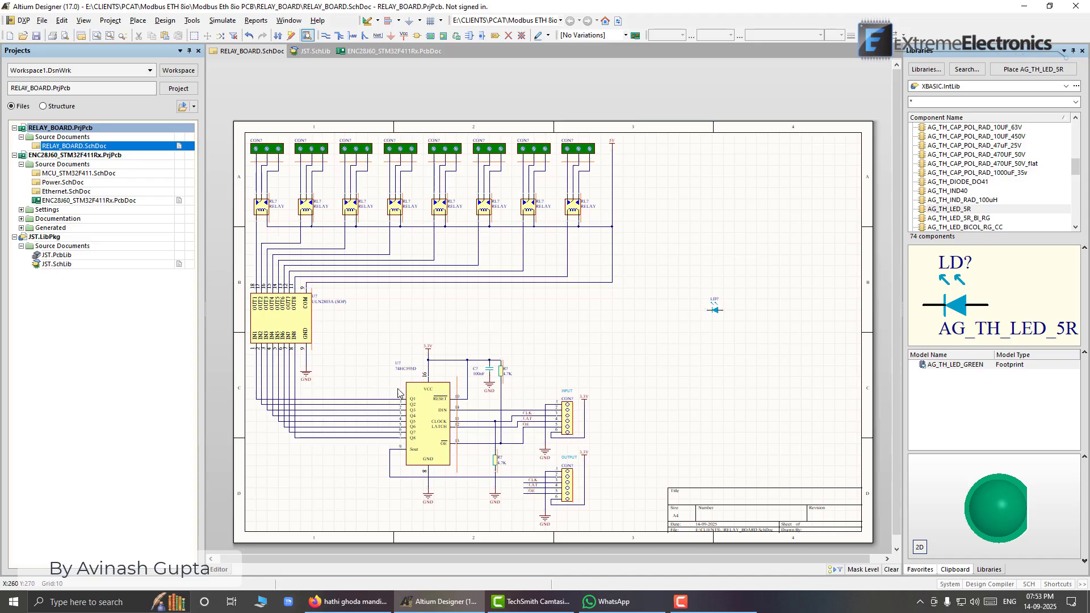
pyautogui.keyDown('ctrl'); pyautogui.scroll(3, 591, 341); pyautogui.keyUp('ctrl')
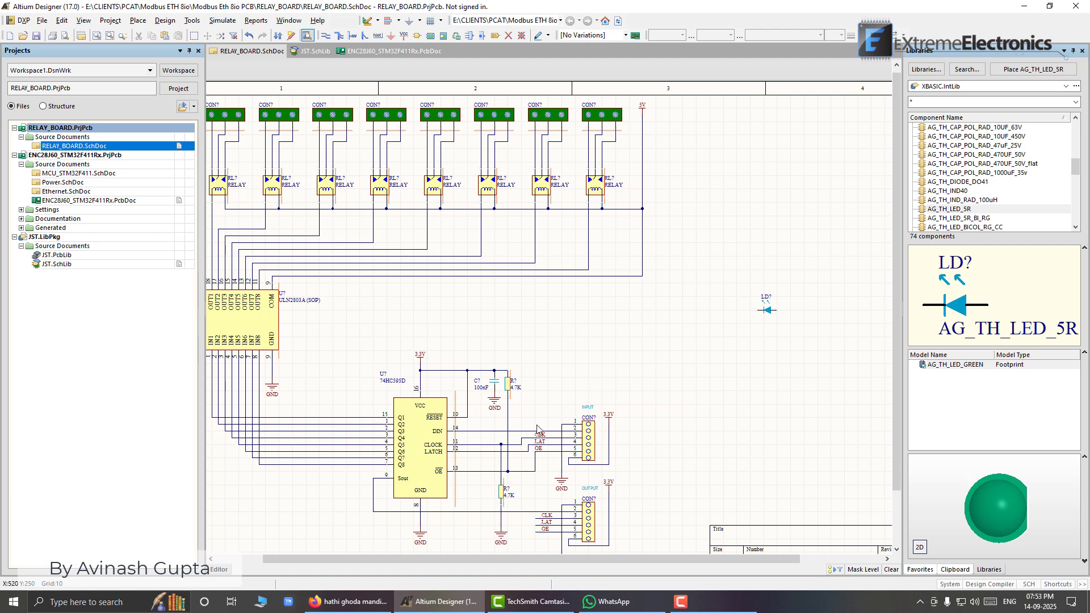
pyautogui.rightClick(731, 328)
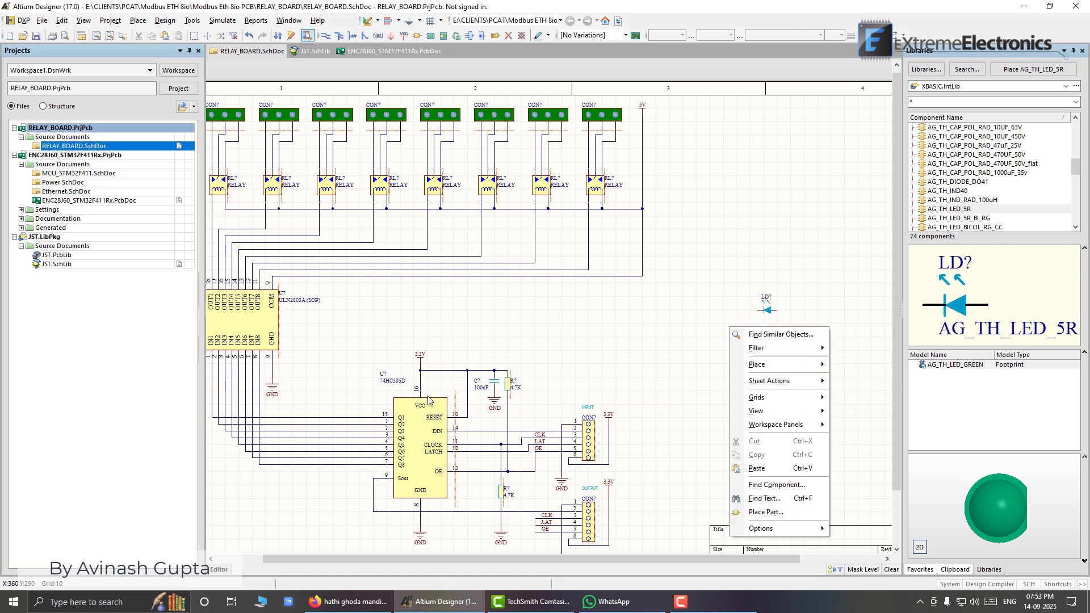
pyautogui.click(338, 396)
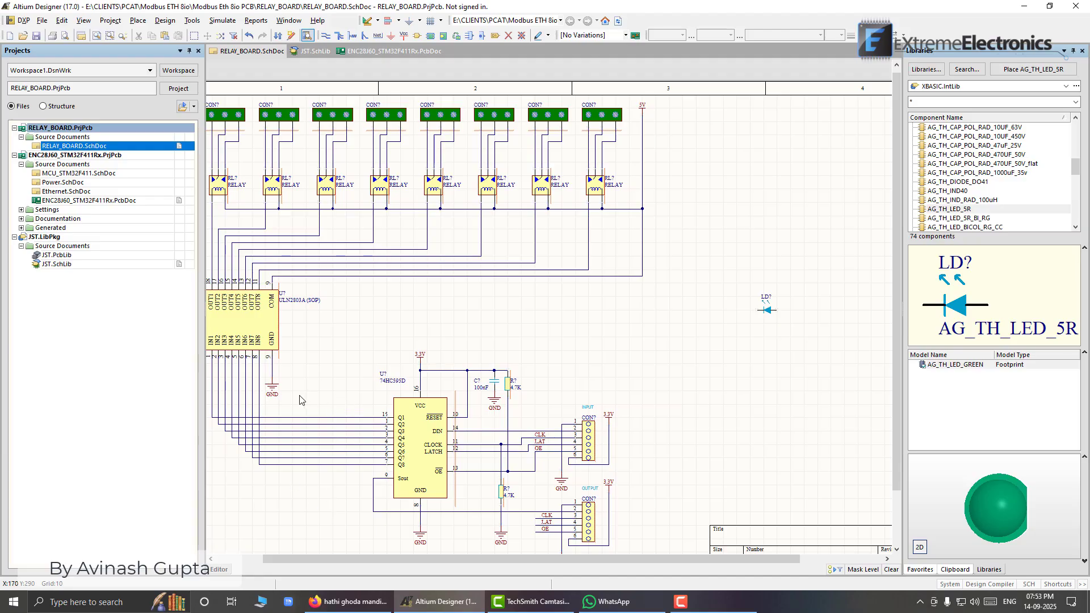
pyautogui.click(377, 35)
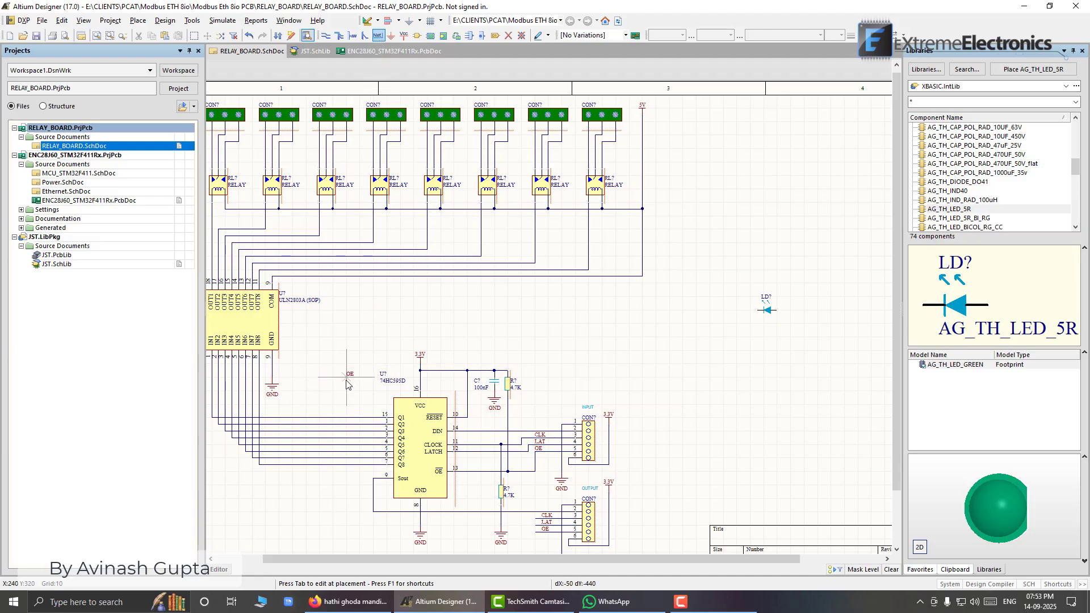
pyautogui.press('Tab')
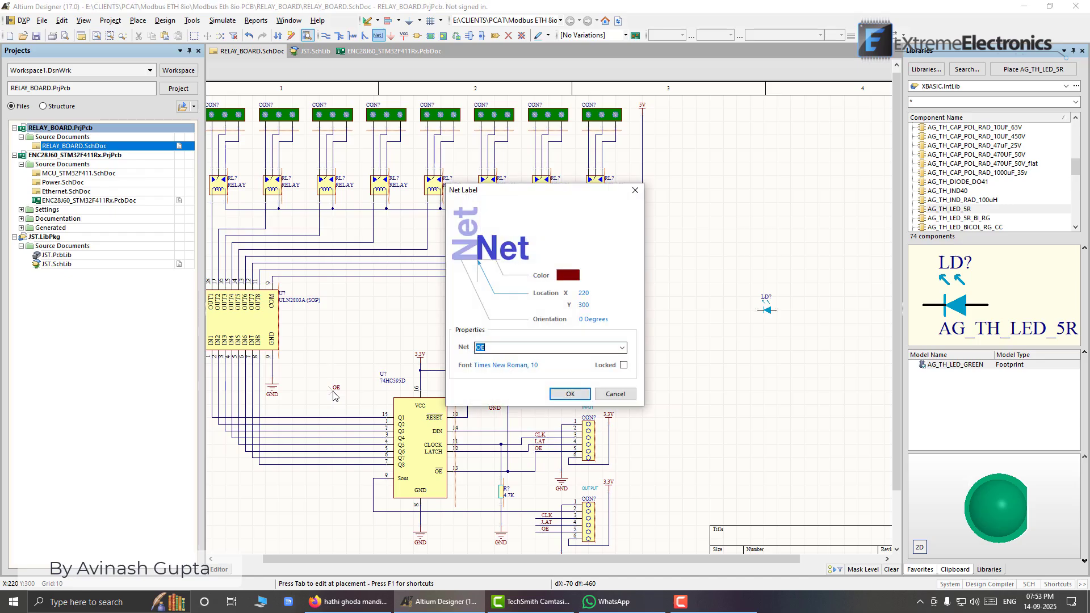
pyautogui.write('sr')
pyautogui.press('BackSpace')
pyautogui.press('BackSpace')
pyautogui.write('S')
pyautogui.moveTo(492, 349); pyautogui.dragTo(474, 348)
pyautogui.click(501, 347)
pyautogui.click(570, 394)
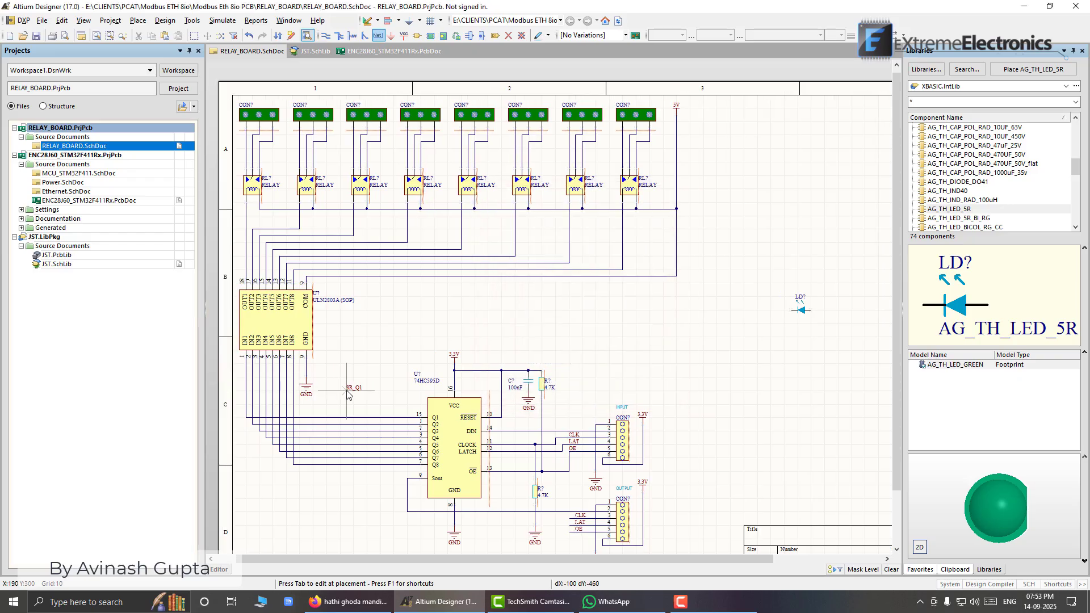
pyautogui.click(362, 416)
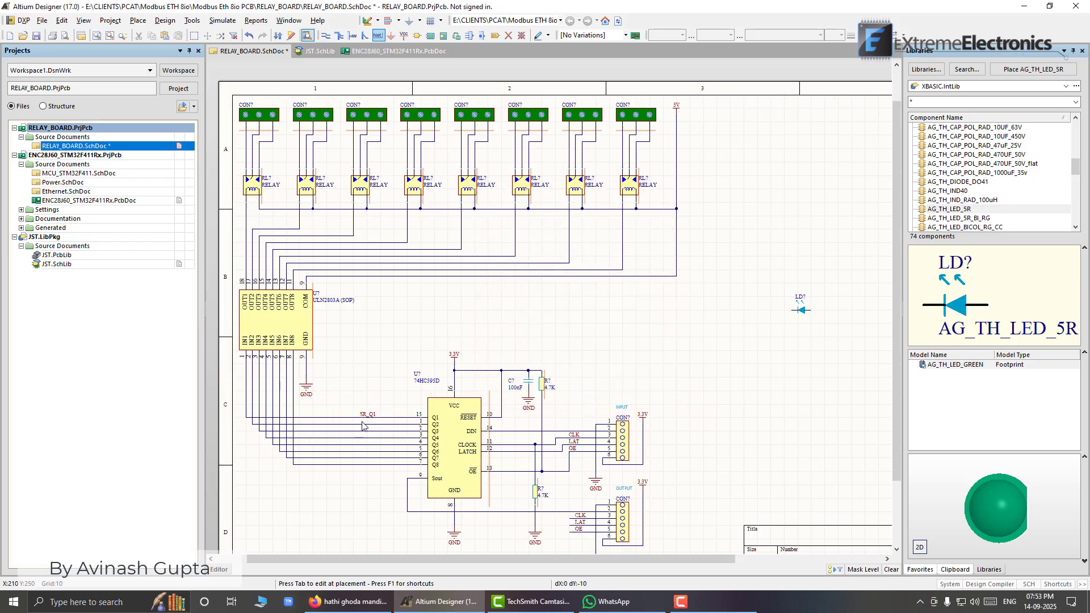
# - Place the net label SR_Q2 on the 74HC595D Q2 wire, aligned directly beneath the SR_Q1 label
pyautogui.press('pageup')
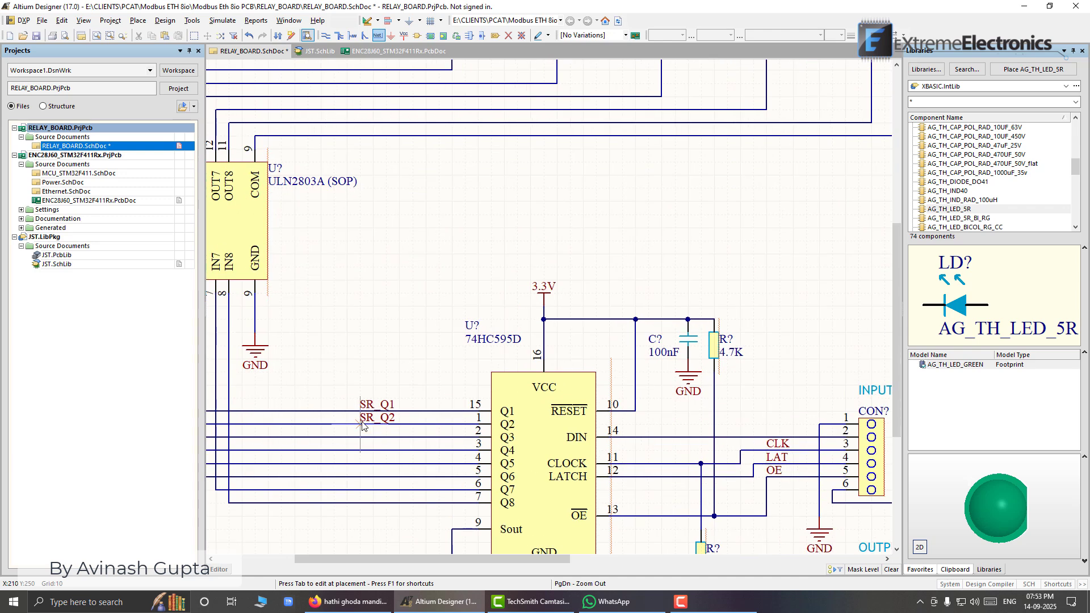
pyautogui.press('End')
pyautogui.press('pageup')
pyautogui.press('Left')
pyautogui.press('End')
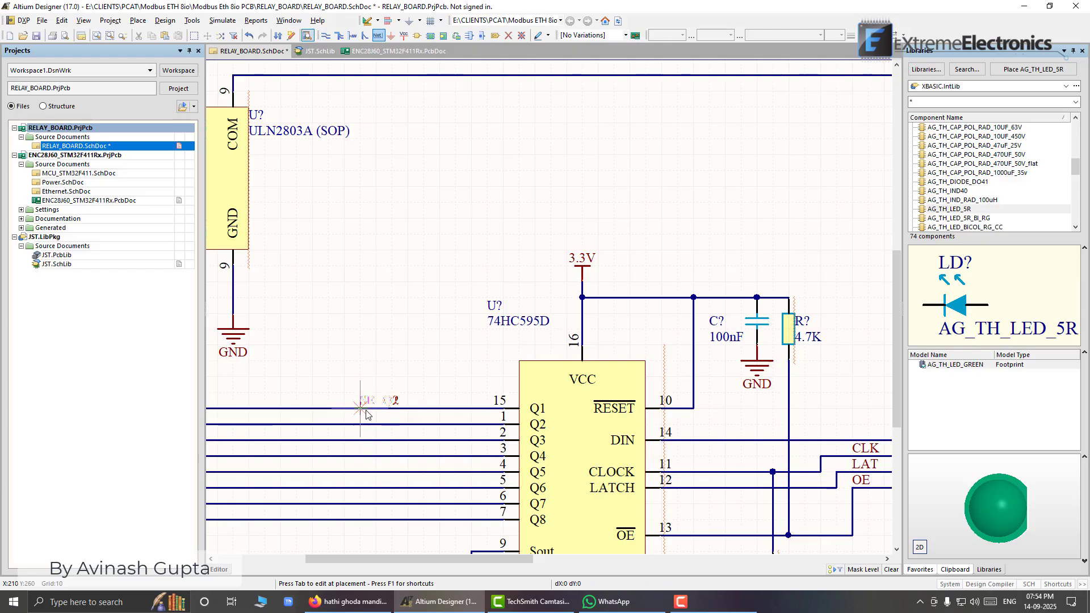
pyautogui.press('Up')
pyautogui.press('Down')
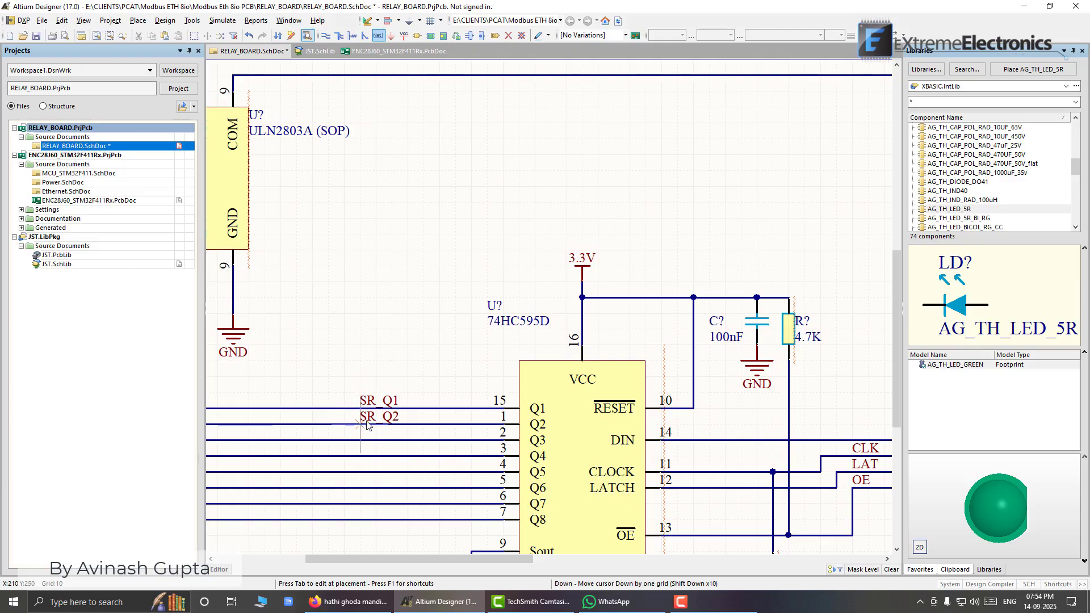
pyautogui.hotkey('shift', 'Left')
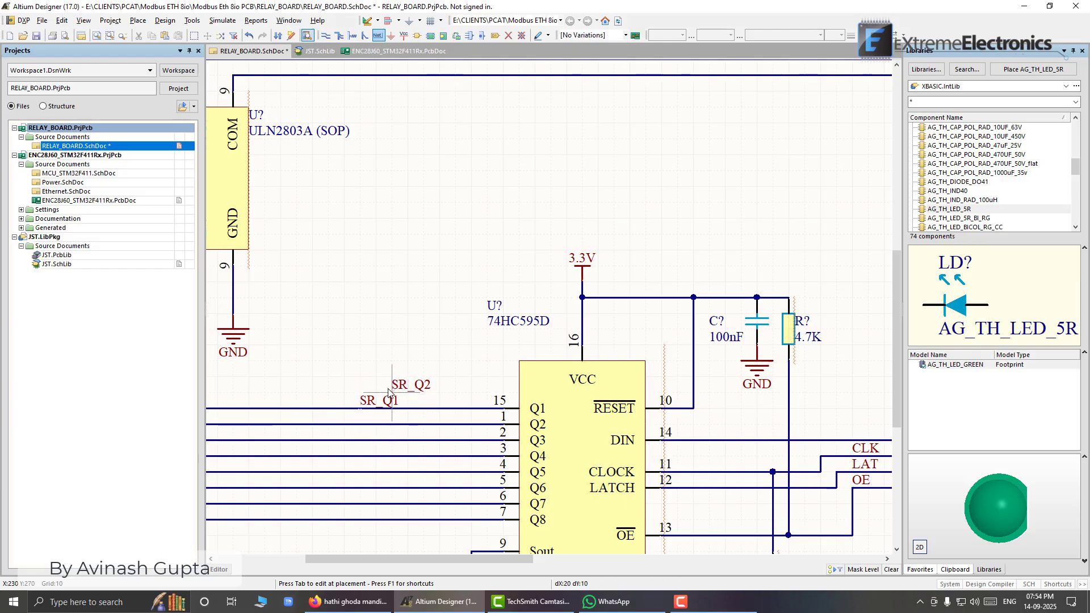
pyautogui.hotkey('shift', 'Down')
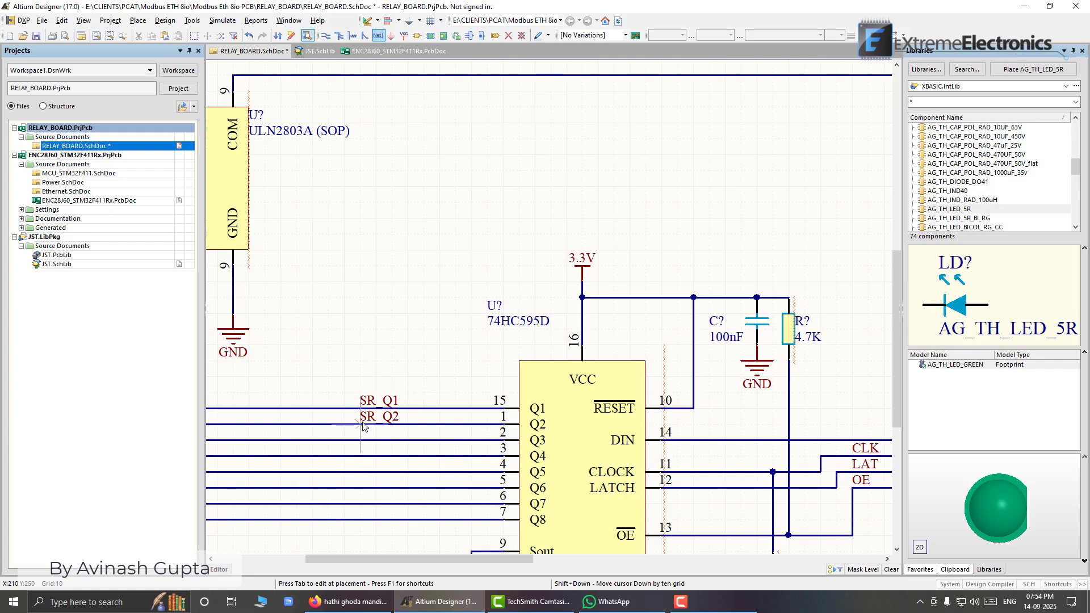
pyautogui.click(362, 426)
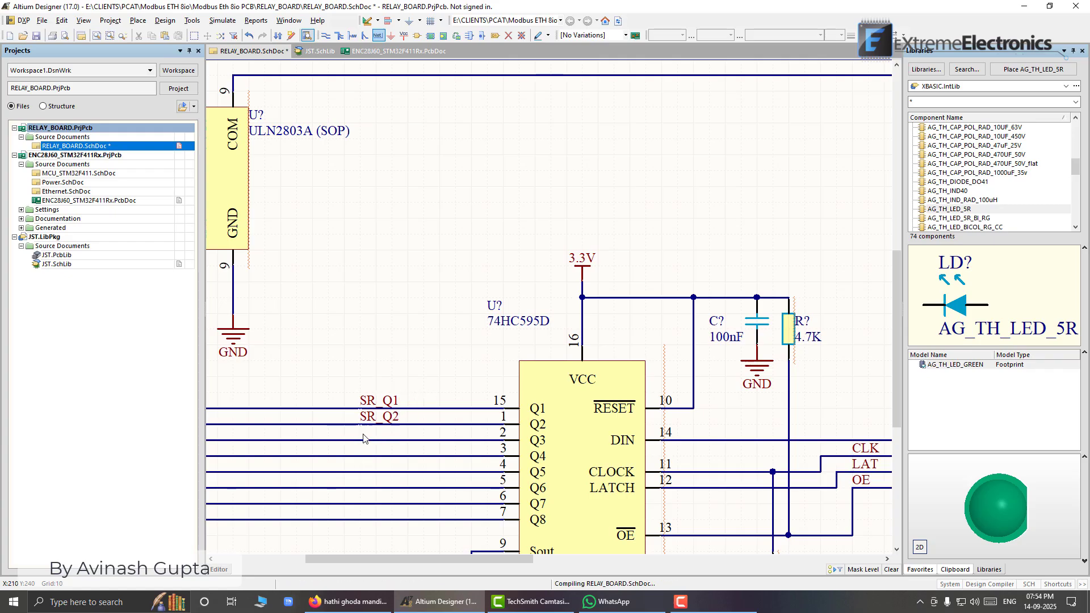
# - Place net labels SR_Q3 through SR_Q8 on the matching 74HC595D Q3 to Q8 wires and end label placement
pyautogui.click(364, 442)
pyautogui.click(363, 457)
pyautogui.click(364, 473)
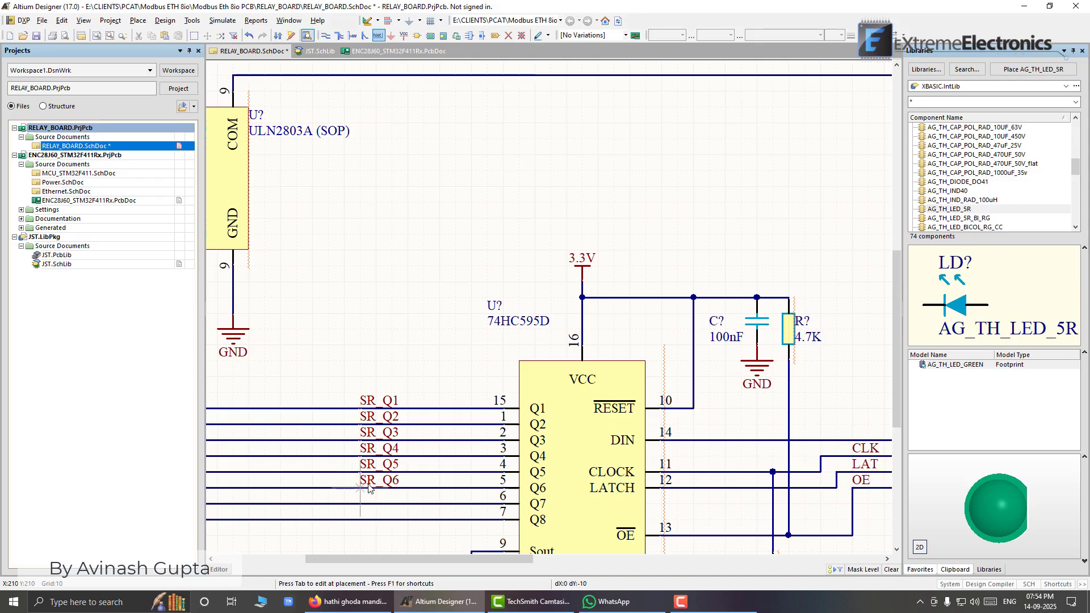
pyautogui.click(363, 488)
pyautogui.click(363, 504)
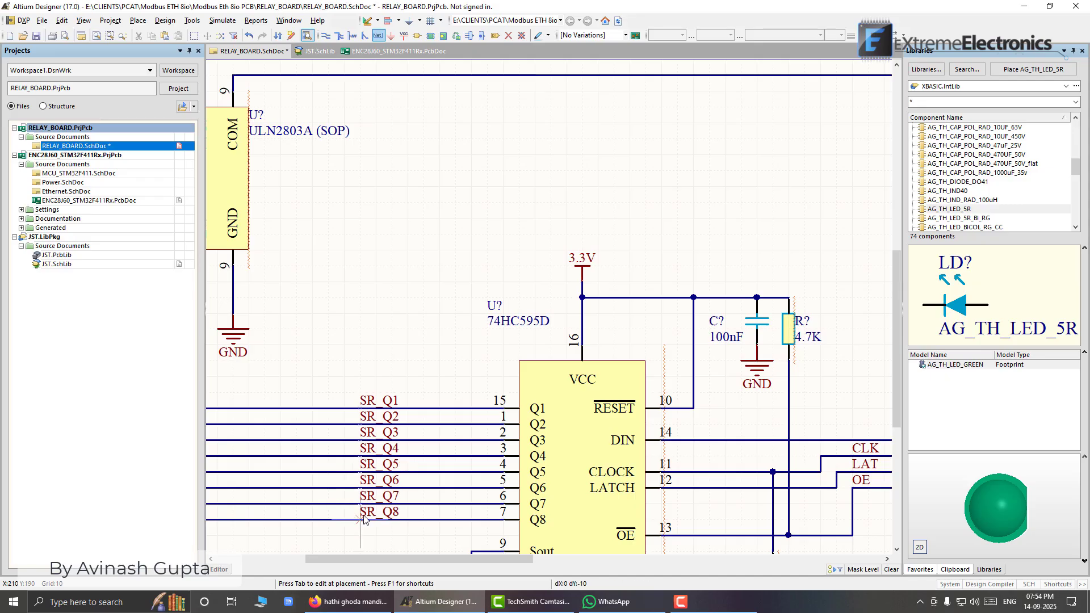
pyautogui.click(363, 520)
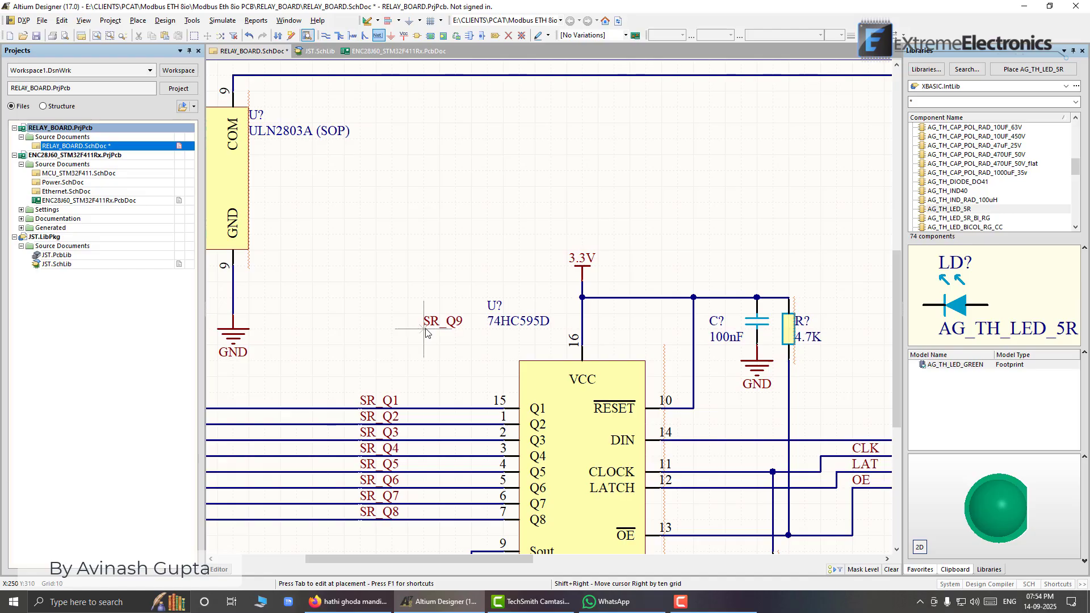
pyautogui.press('Escape')
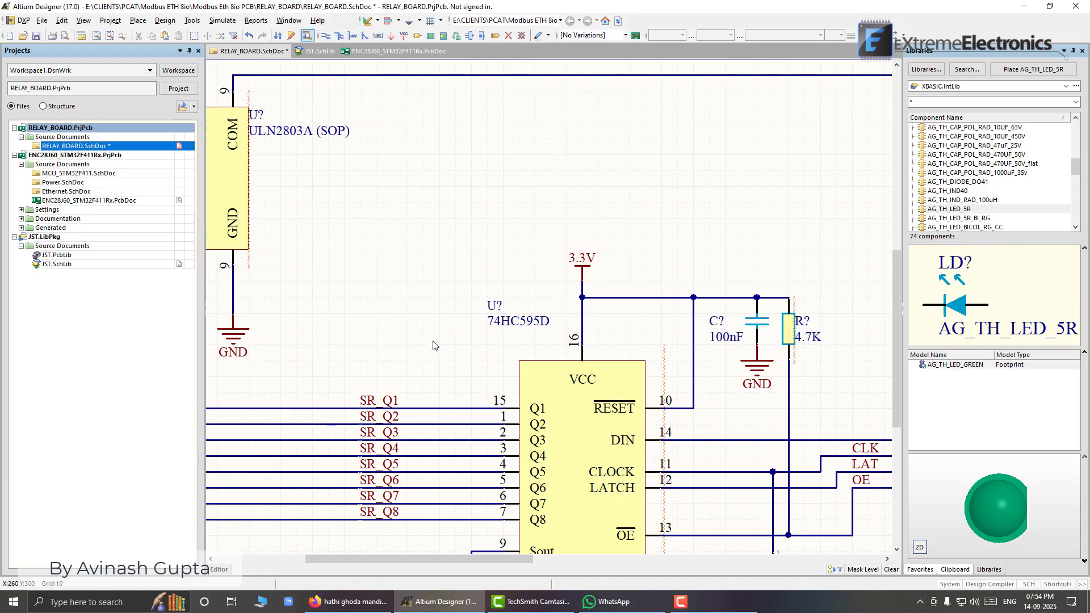
# - Copy the LED and paste three copies in an evenly spaced column beneath it
pyautogui.keyDown('ctrl'); pyautogui.scroll(-4, 433, 345); pyautogui.keyUp('ctrl')
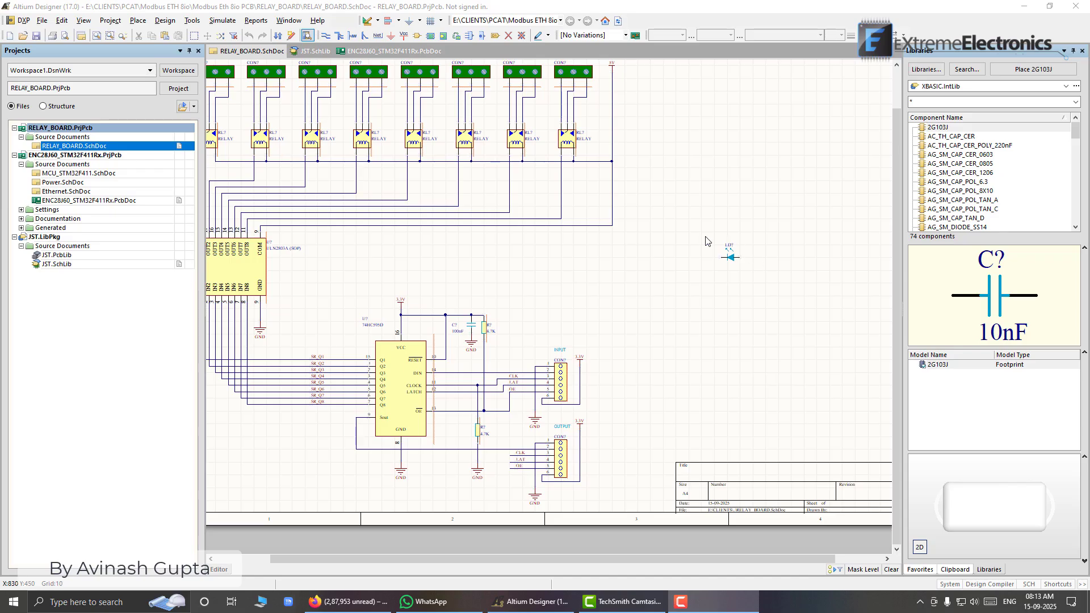
pyautogui.click(731, 261)
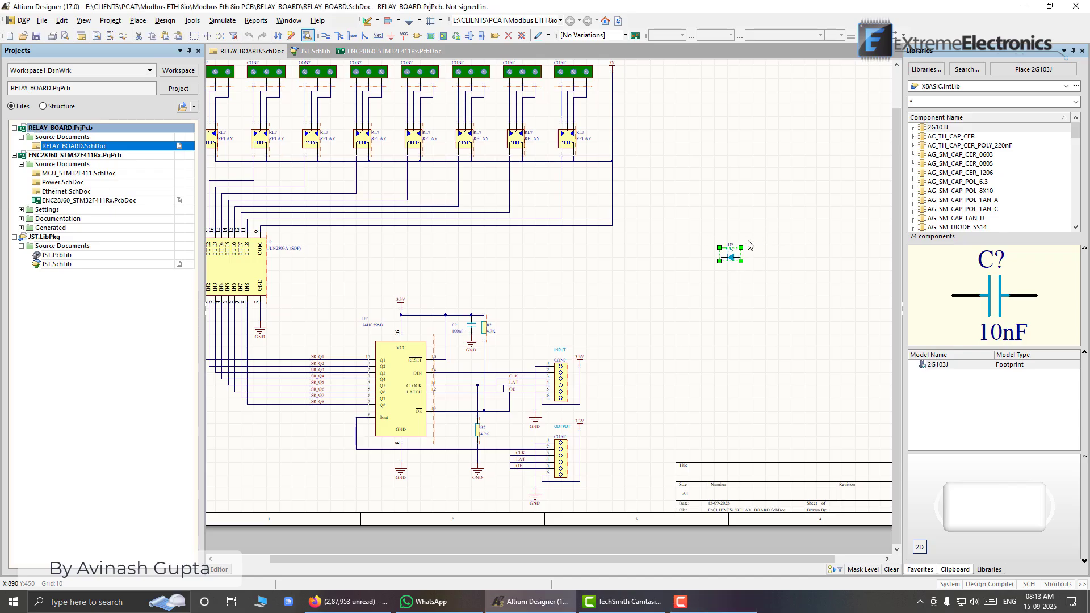
pyautogui.hotkey('ctrl', 'c')
pyautogui.hotkey('ctrl', 'v')
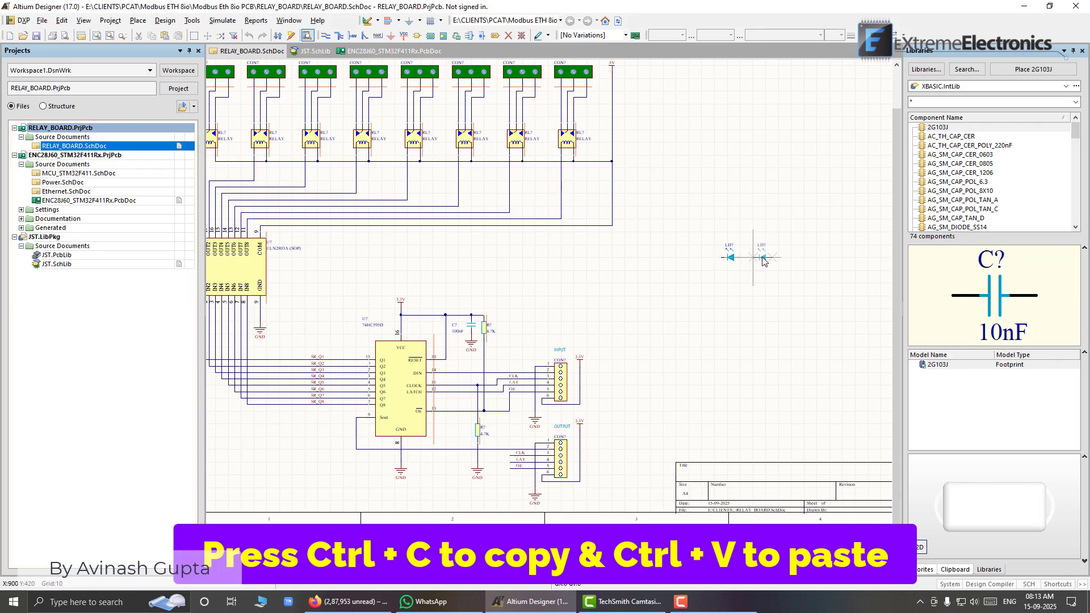
pyautogui.click(722, 271)
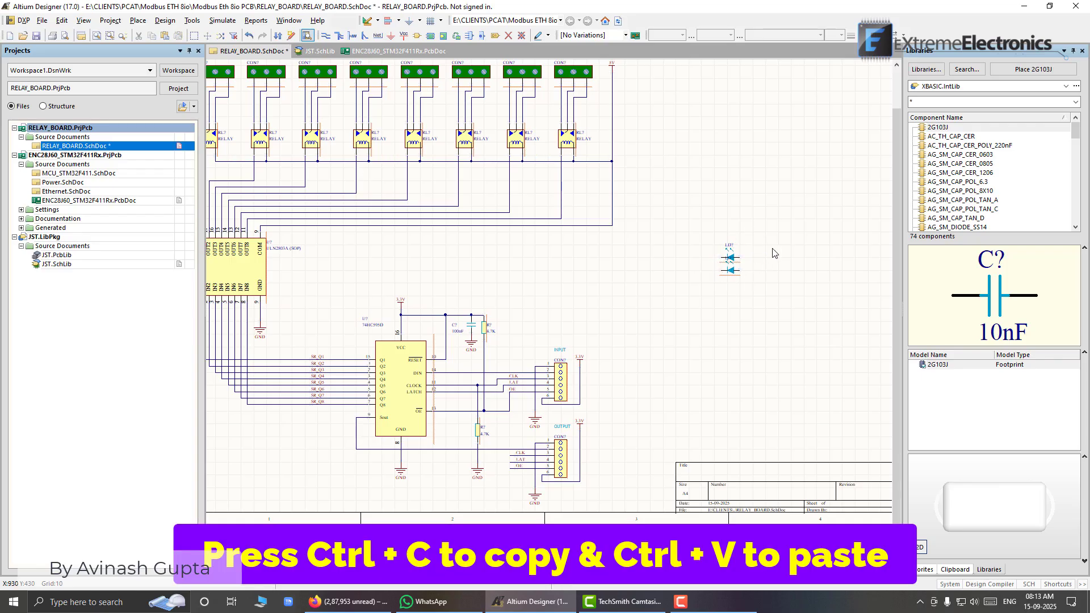
pyautogui.moveTo(730, 272); pyautogui.dragTo(722, 285)
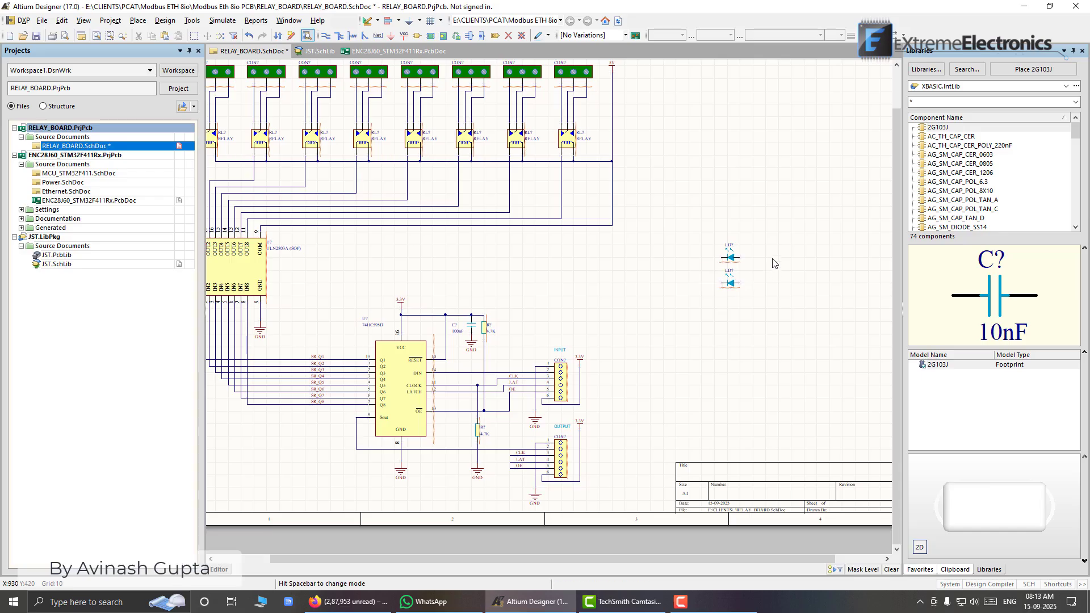
pyautogui.hotkey('ctrl', 'v')
pyautogui.click(720, 310)
pyautogui.hotkey('ctrl', 'v')
pyautogui.click(721, 334)
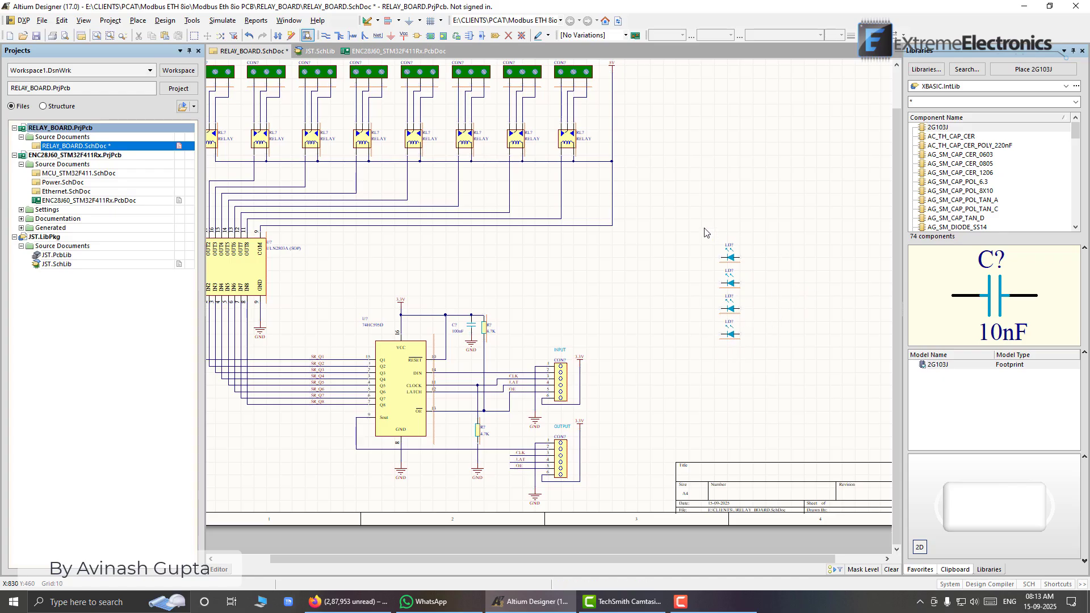
# - Copy the four LEDs and paste them directly below to make one evenly spaced column of eight
pyautogui.moveTo(693, 229); pyautogui.dragTo(797, 401)
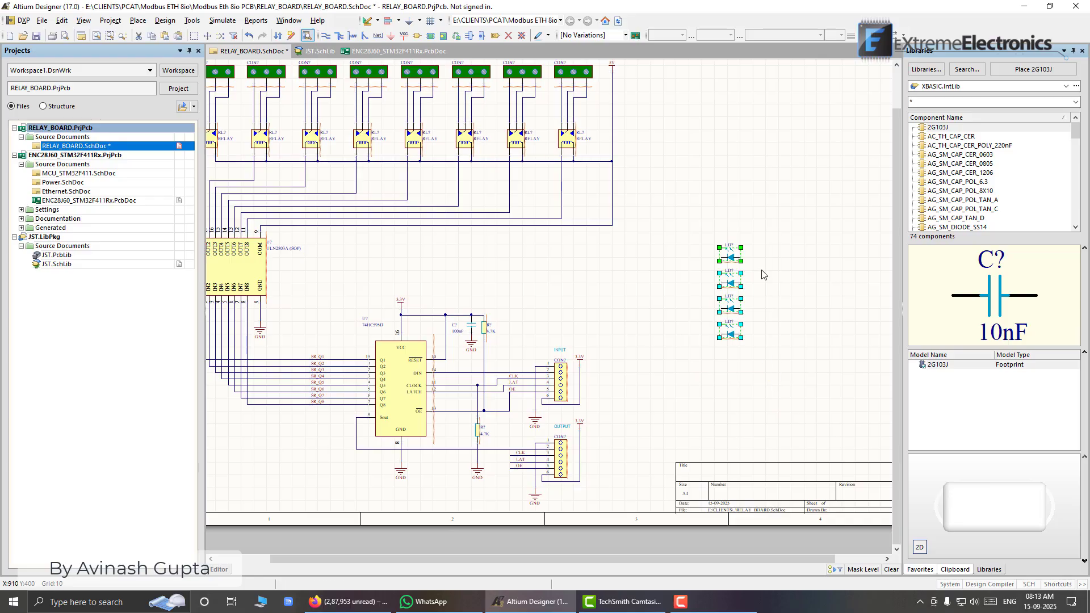
pyautogui.hotkey('ctrl', 'c')
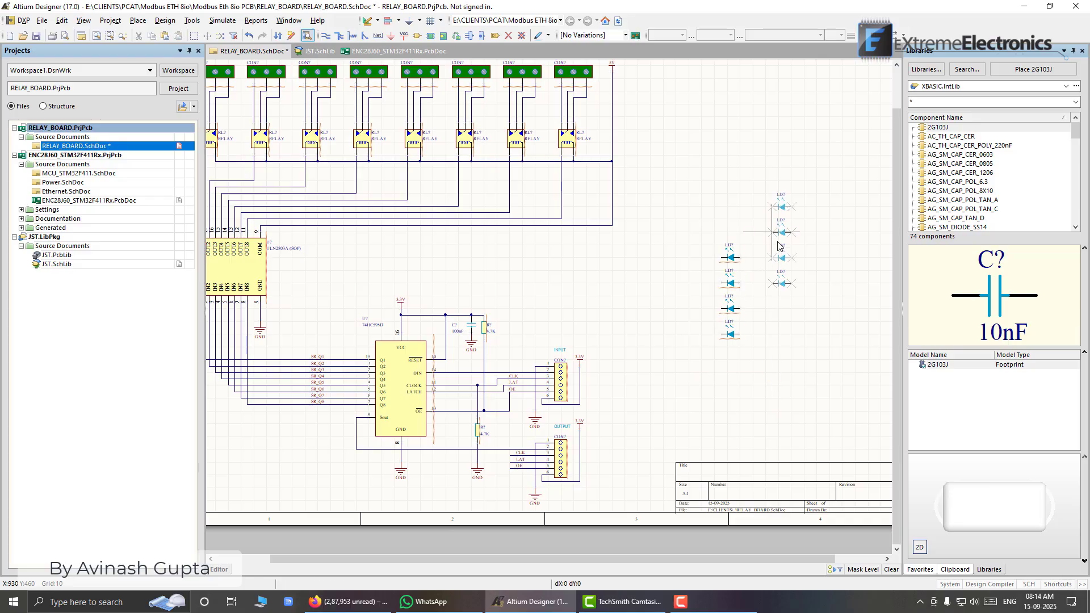
pyautogui.hotkey('ctrl', 'v')
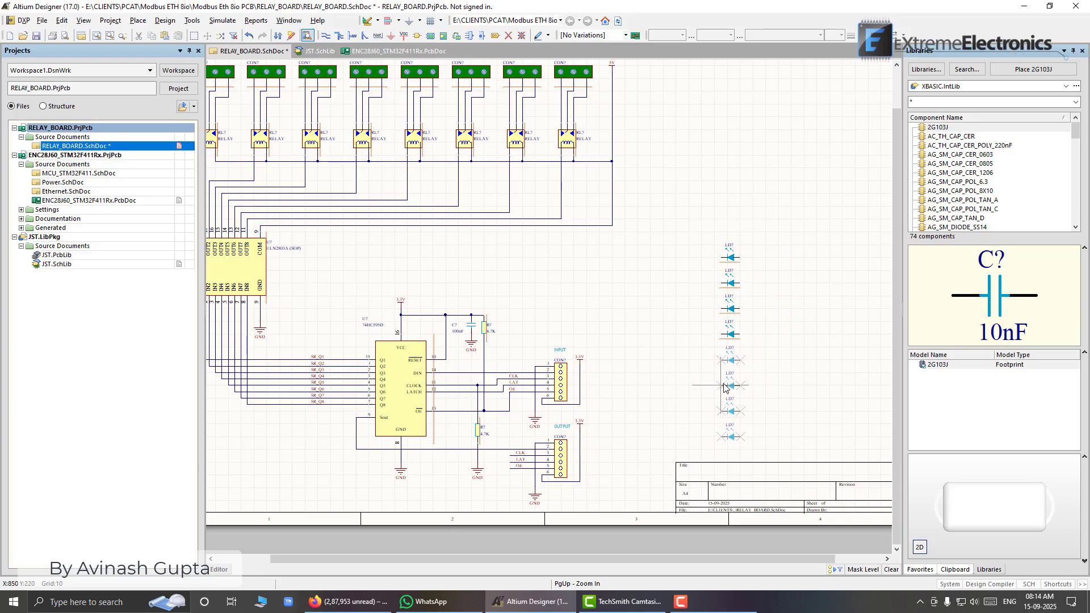
pyautogui.click(724, 388)
# - Move the whole column of eight LEDs up into the free space on the sheet's right side
pyautogui.moveTo(681, 219); pyautogui.dragTo(800, 455)
pyautogui.moveTo(731, 283); pyautogui.dragTo(714, 218)
pyautogui.click(714, 219)
pyautogui.keyDown('ctrl'); pyautogui.scroll(-2, 714, 218); pyautogui.keyUp('ctrl')
pyautogui.moveTo(714, 218); pyautogui.dragTo(671, 255, button='right')
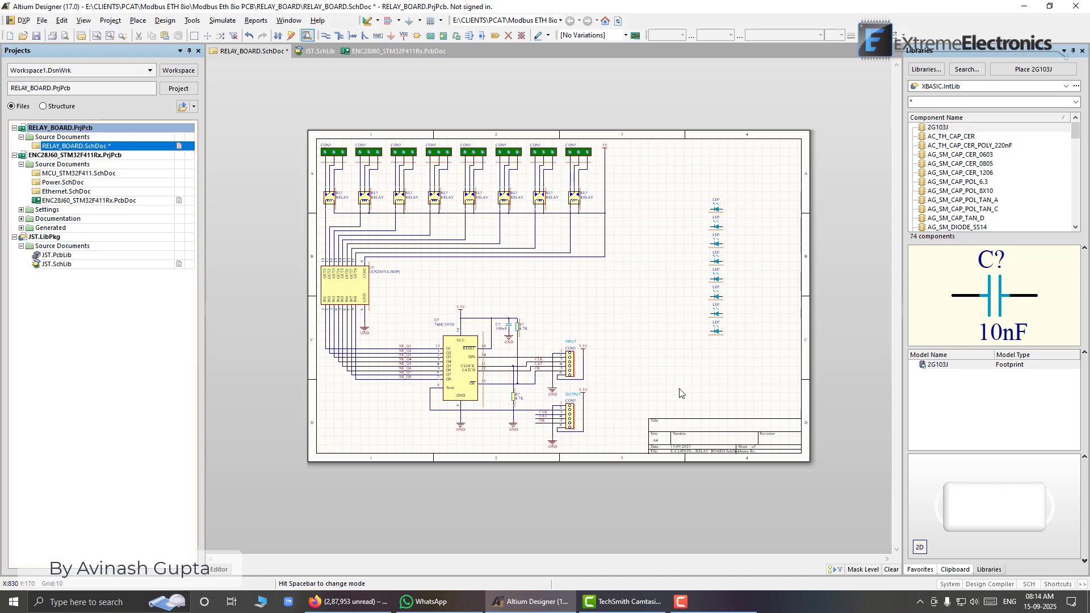
# - Copy the 4.7K resistor beside the 74HC595D and paste it in the free area left of the top LEDs
pyautogui.click(517, 328)
pyautogui.hotkey('ctrl', 'c')
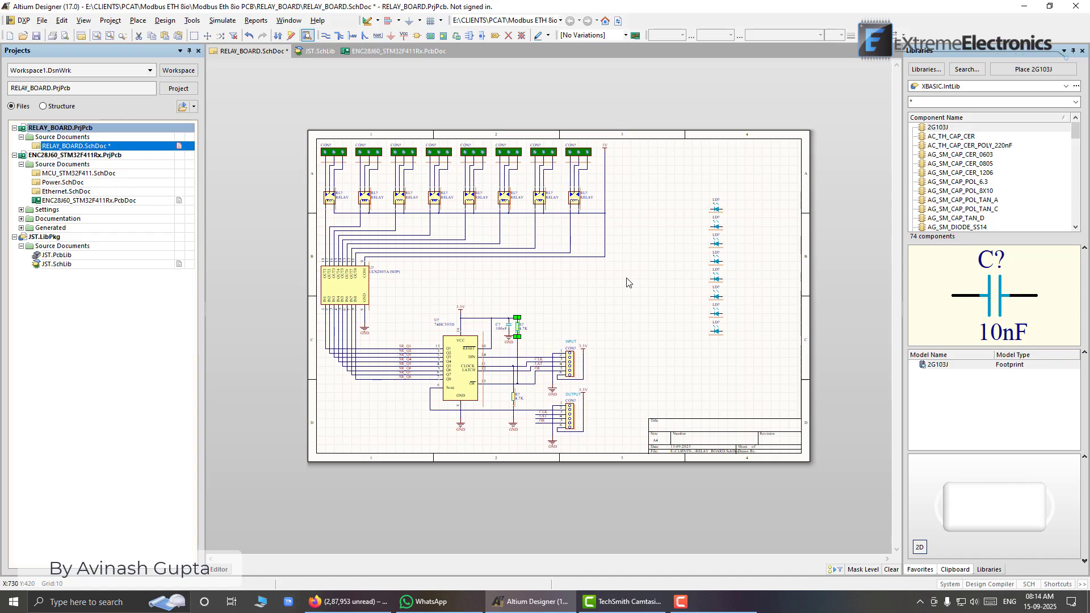
pyautogui.hotkey('ctrl', 'v')
pyautogui.click(659, 209)
pyautogui.keyDown('ctrl'); pyautogui.scroll(1, 680, 239); pyautogui.keyUp('ctrl')
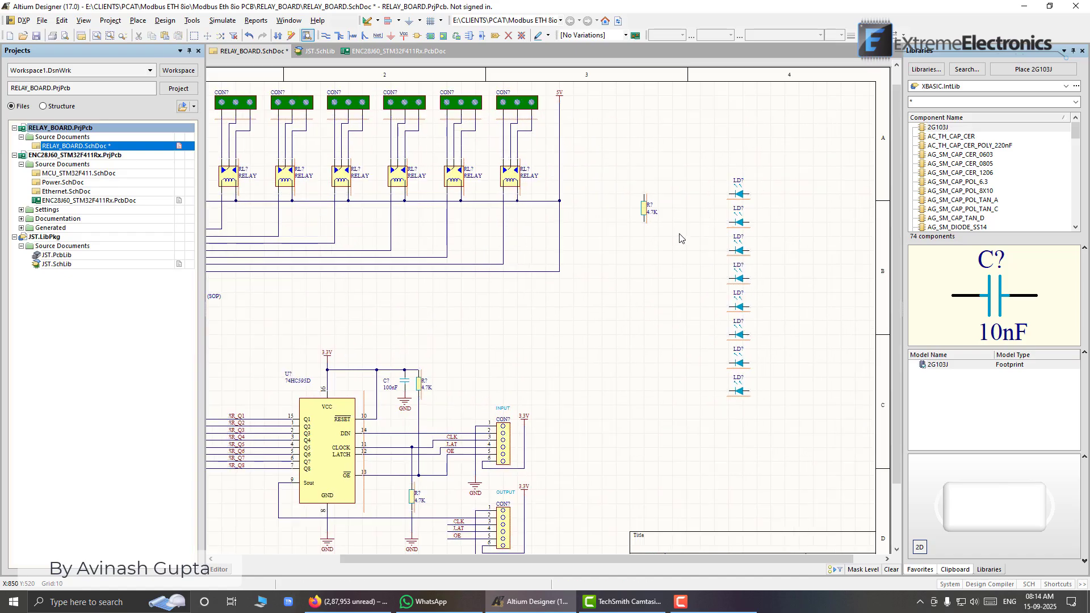
# - Set the pasted resistor's comment value to 330R
pyautogui.doubleClick(645, 211)
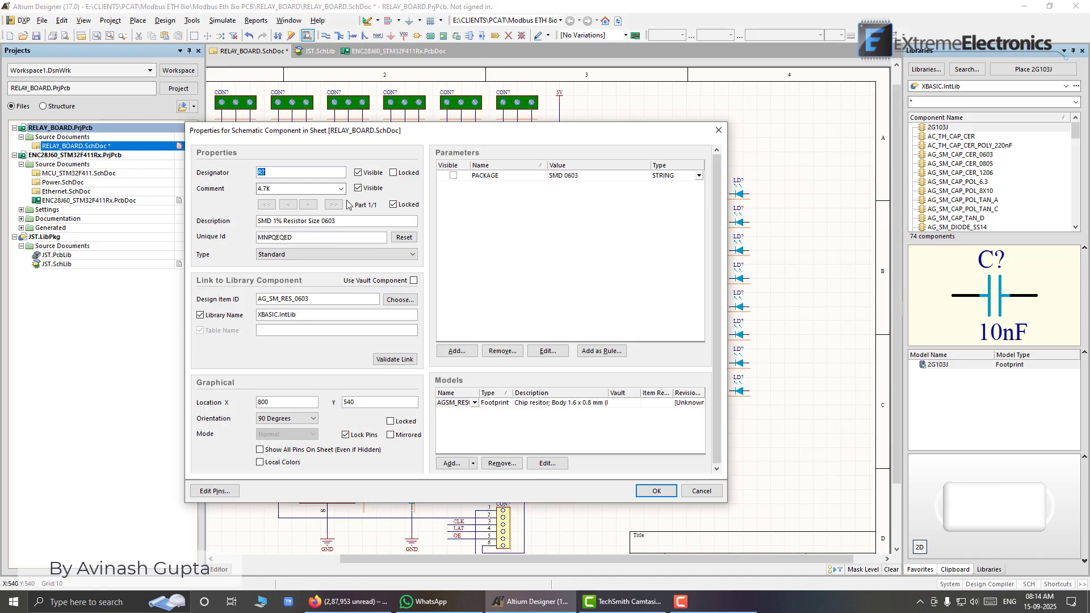
pyautogui.press('Tab')
pyautogui.click(656, 490)
pyautogui.keyDown('ctrl'); pyautogui.scroll(2, 669, 224); pyautogui.keyUp('ctrl')
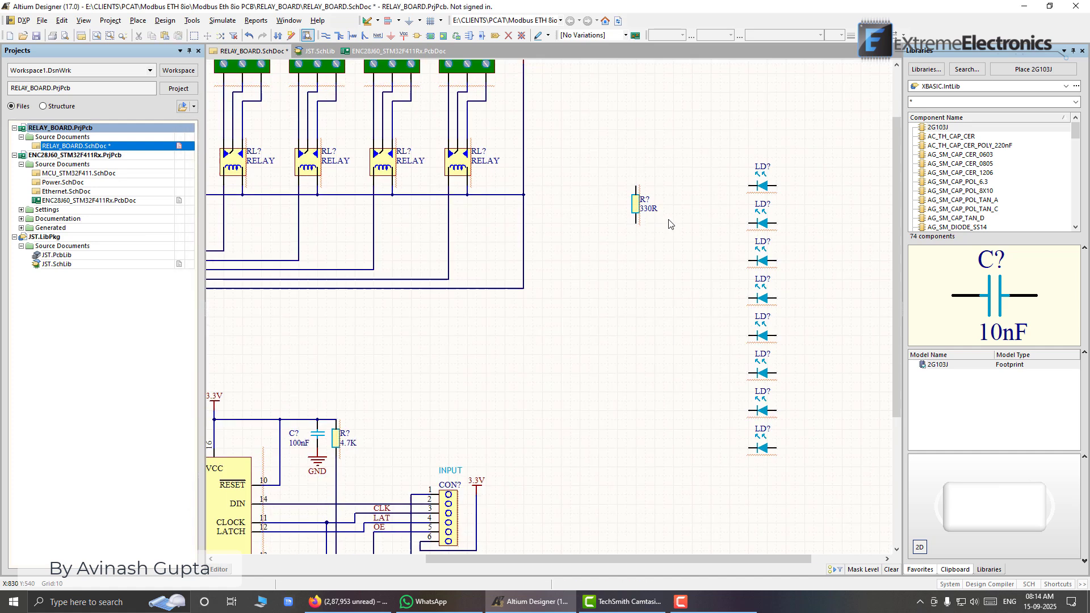
# - Rotate the 330R resistor to horizontal and place it to the right of the top LED, in line with its pin
pyautogui.click(641, 208)
pyautogui.press('space')
pyautogui.moveTo(674, 251); pyautogui.dragTo(575, 265, button='right')
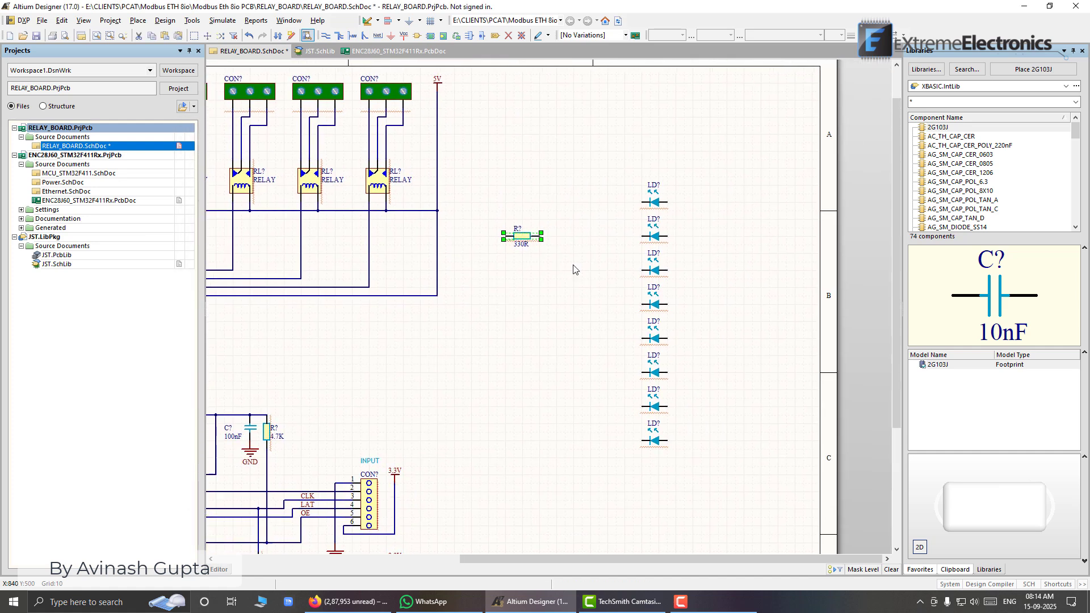
pyautogui.moveTo(517, 239); pyautogui.dragTo(688, 203)
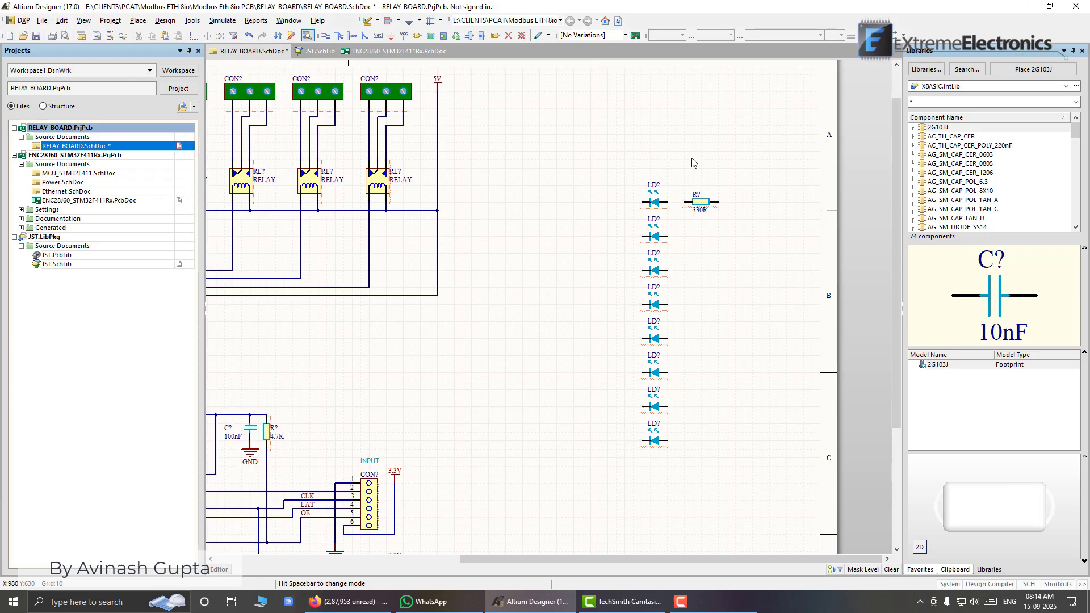
# - Wire the top LED's right pin to the left pin of the 330R resistor
pyautogui.press('p')
pyautogui.press('w')
pyautogui.click(669, 204)
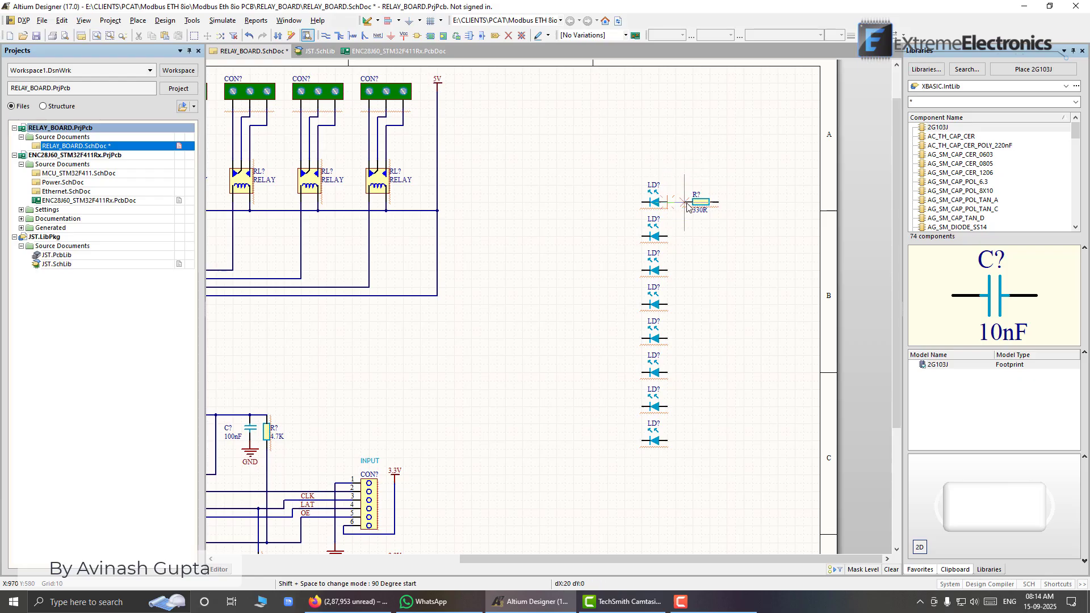
pyautogui.click(686, 204)
pyautogui.rightClick(679, 146)
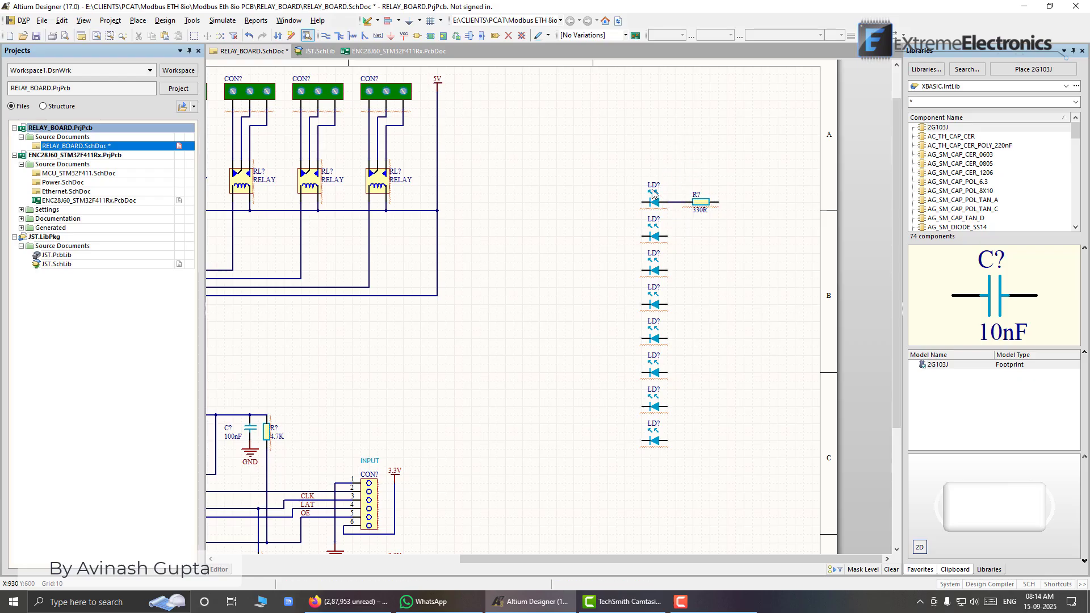
pyautogui.moveTo(612, 214); pyautogui.dragTo(604, 211, button='right')
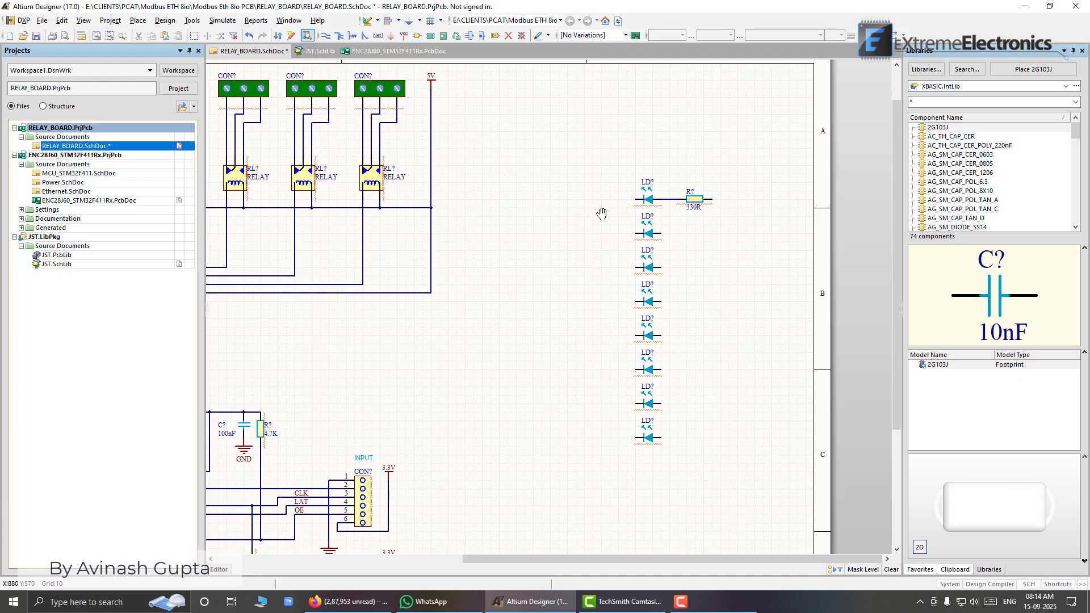
# - Copy the 330R resistor and paste it in line with the second, third and fourth LEDs
pyautogui.click(701, 202)
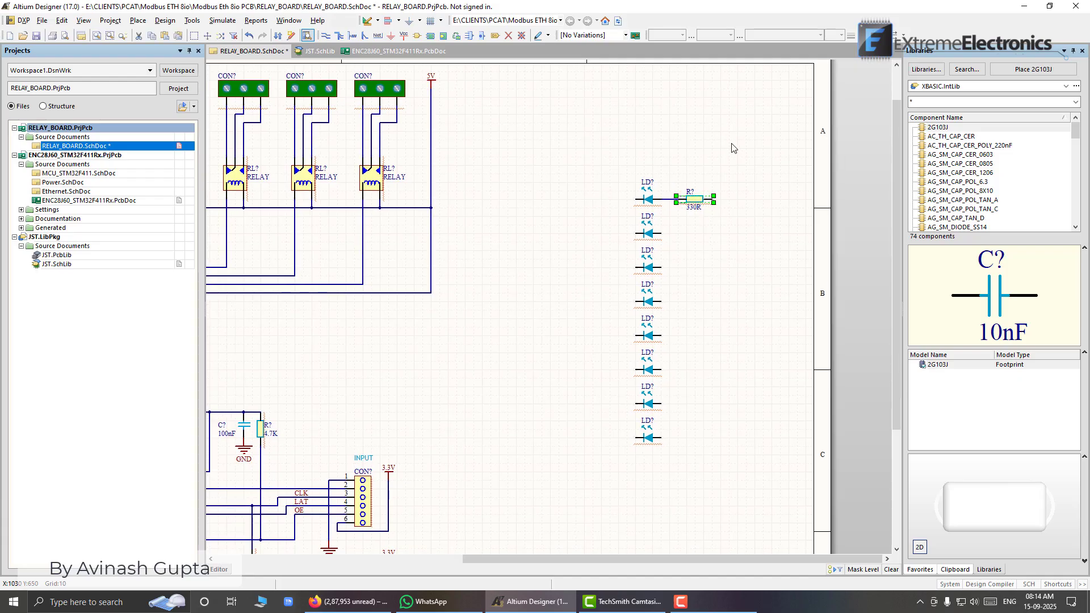
pyautogui.hotkey('ctrl', 'v')
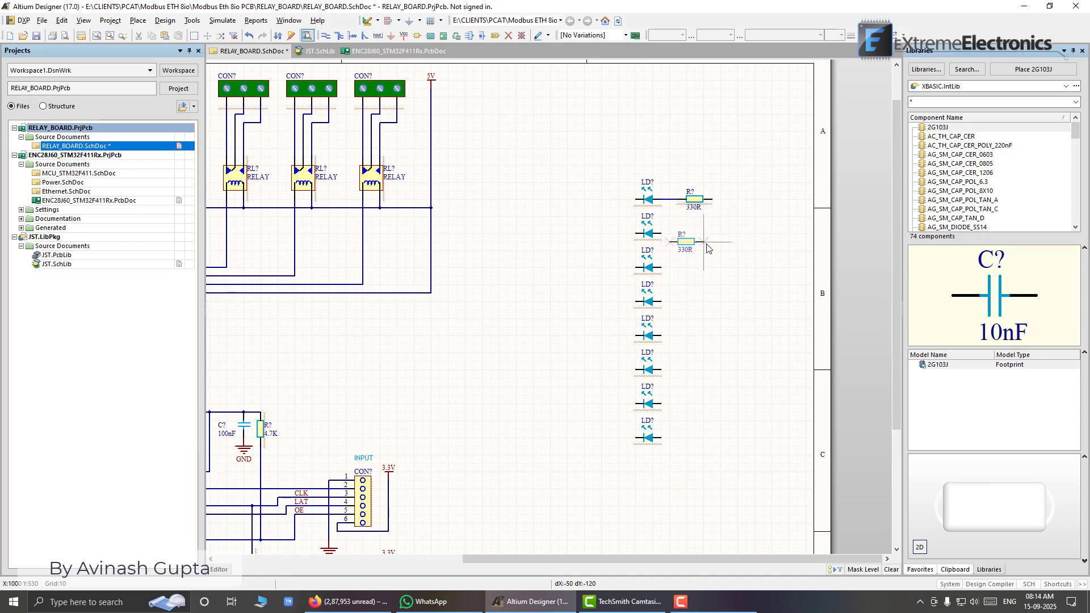
pyautogui.click(713, 234)
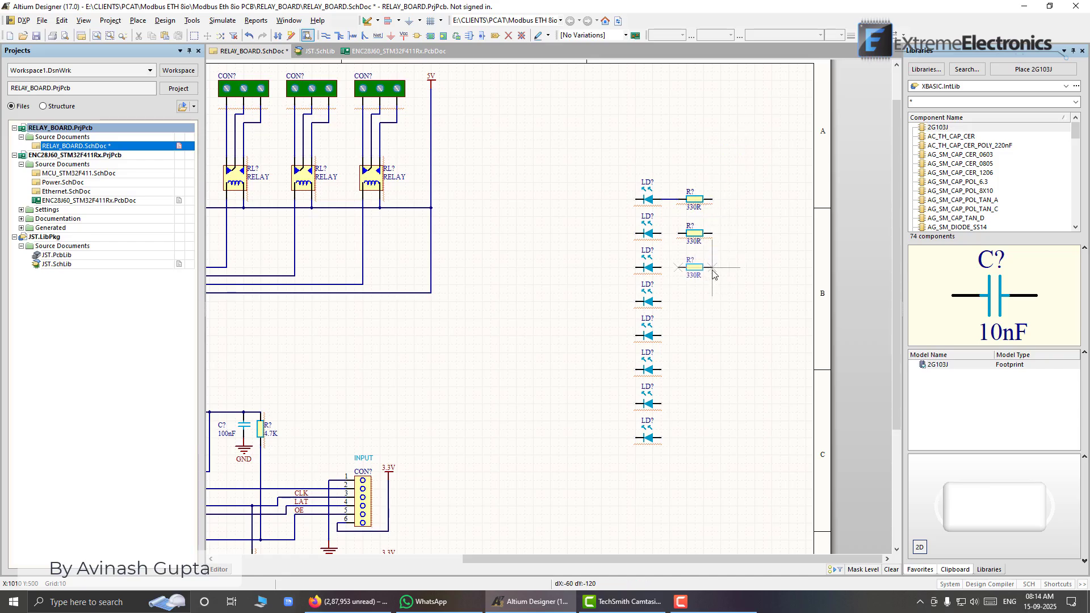
pyautogui.click(714, 266)
pyautogui.hotkey('ctrl', 'v')
pyautogui.click(713, 302)
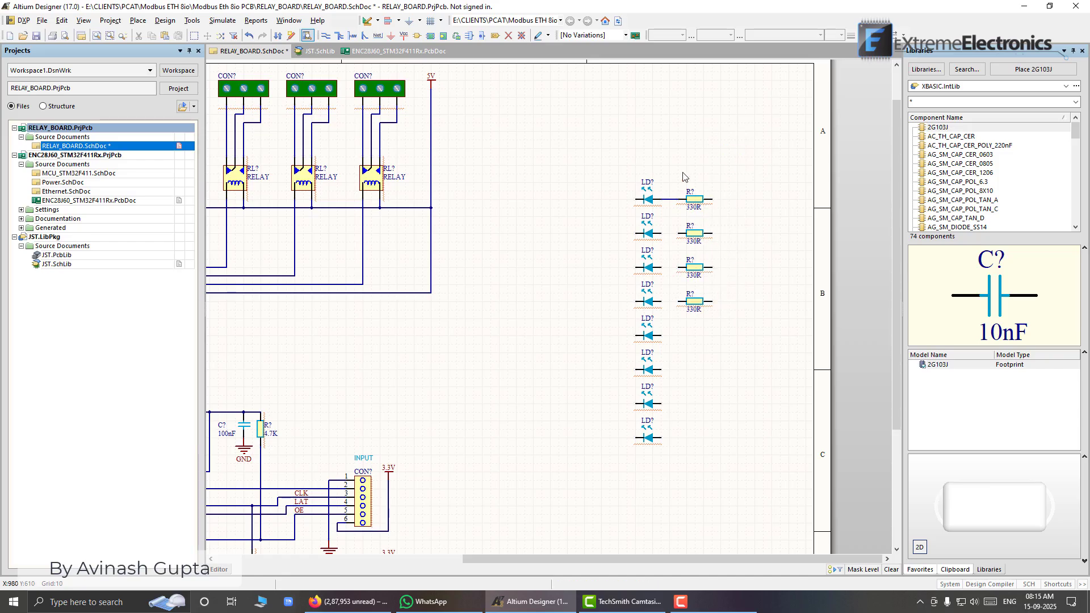
# - Copy the four 330R resistors and paste them in line with the lower four LEDs
pyautogui.moveTo(678, 171); pyautogui.dragTo(766, 351)
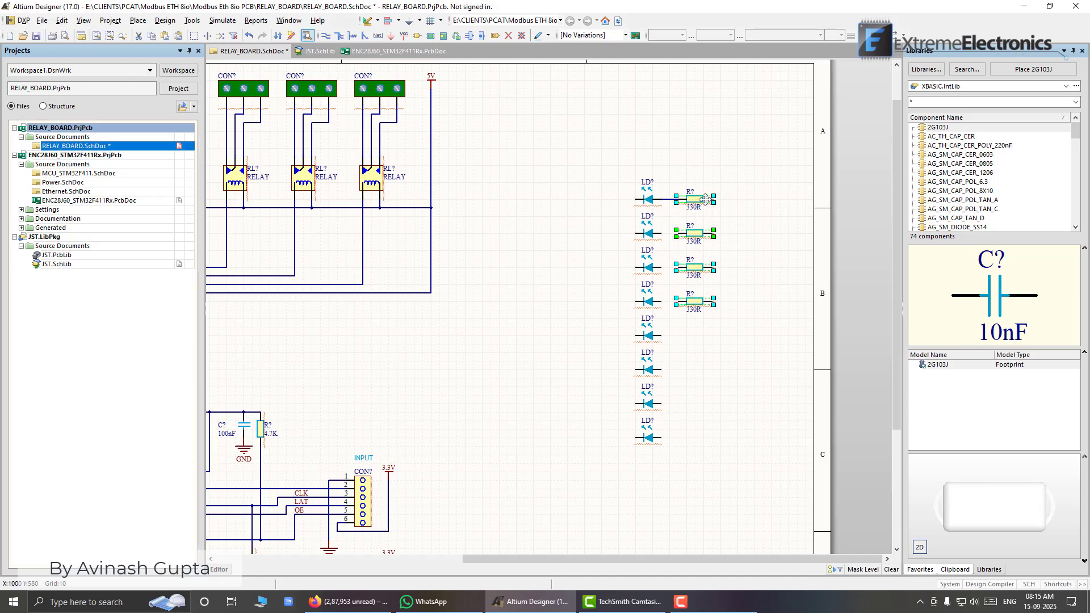
pyautogui.click(703, 171)
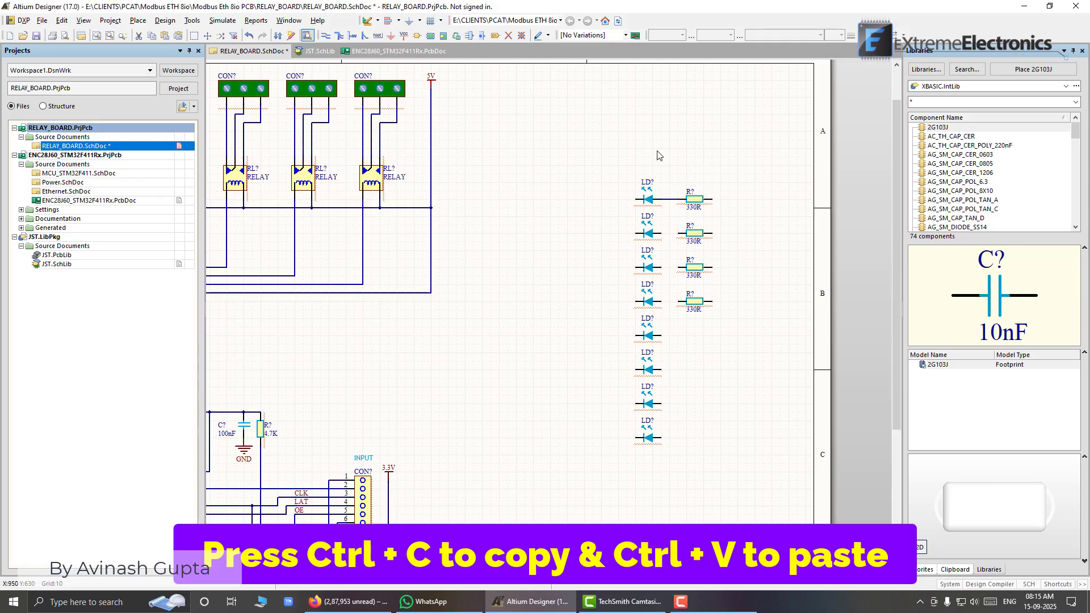
pyautogui.hotkey('ctrl', 'v')
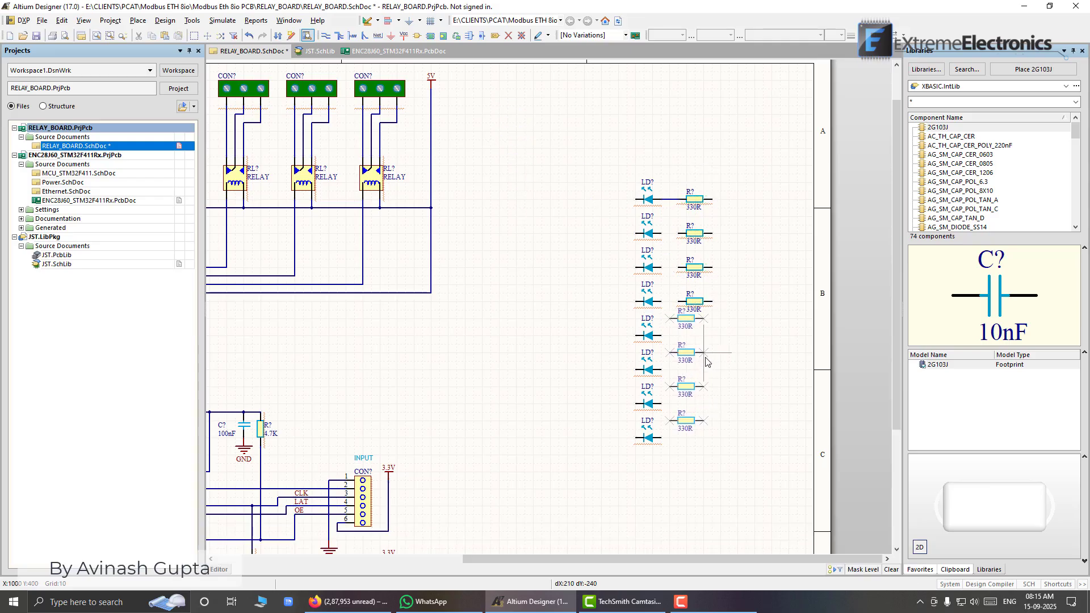
pyautogui.click(711, 372)
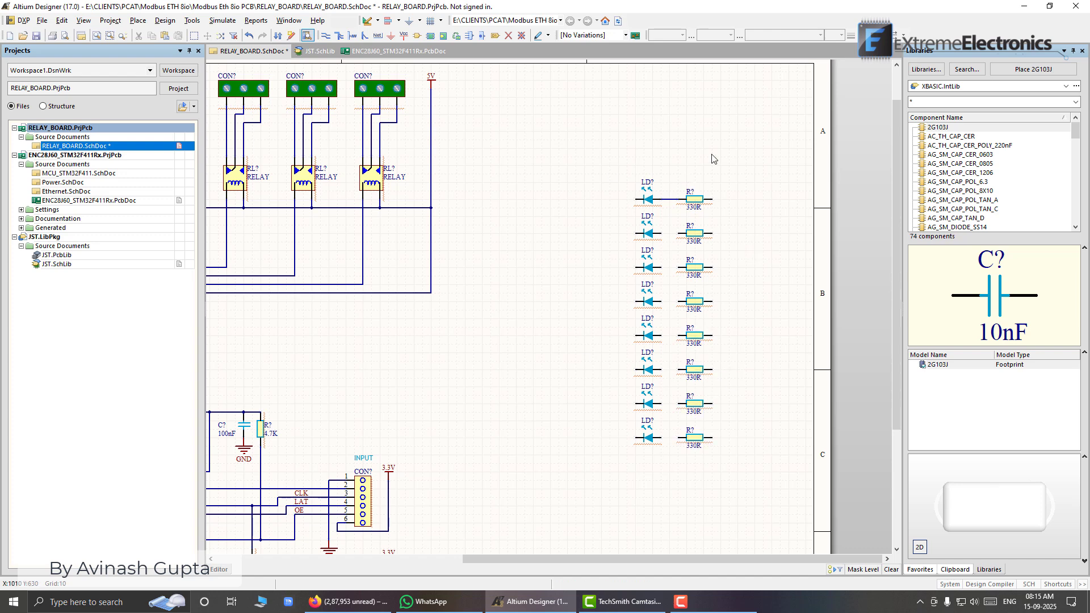
# - Wire each of the remaining seven LEDs to the 330R resistor on its right
pyautogui.click(662, 234)
pyautogui.click(678, 233)
pyautogui.click(662, 267)
pyautogui.click(678, 267)
pyautogui.click(662, 302)
pyautogui.click(678, 301)
pyautogui.click(661, 335)
pyautogui.click(678, 336)
pyautogui.click(662, 370)
pyautogui.click(678, 369)
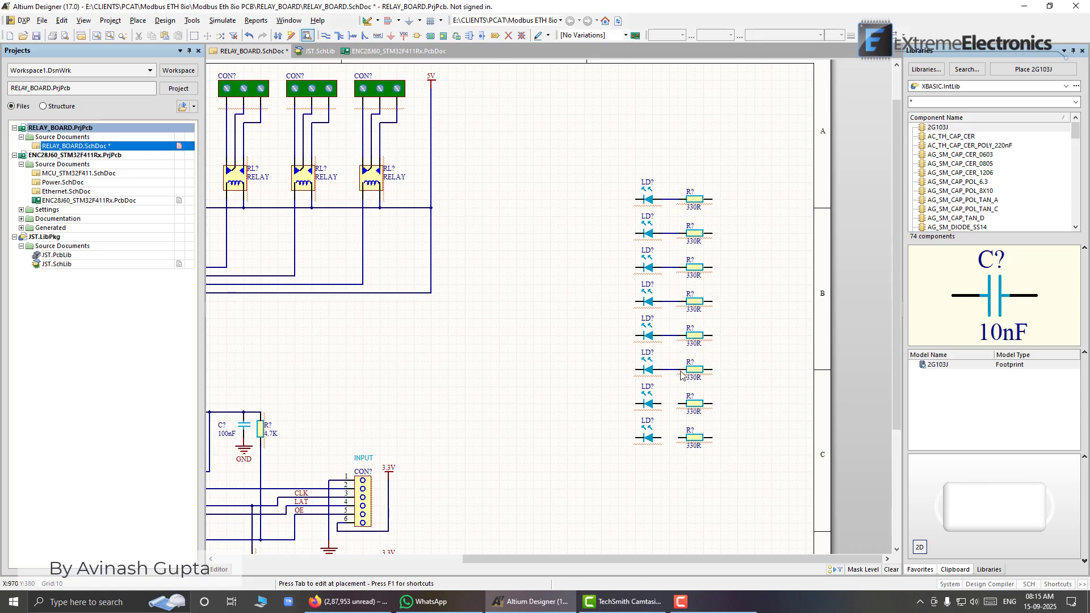
pyautogui.click(661, 404)
pyautogui.click(678, 404)
pyautogui.click(661, 438)
pyautogui.click(678, 438)
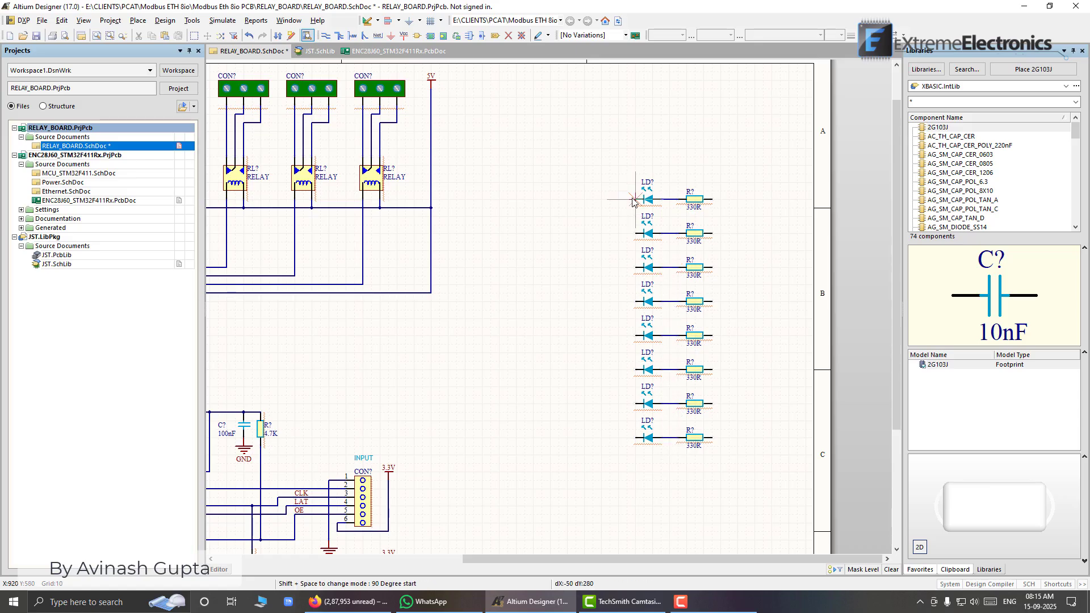
pyautogui.click(635, 200)
pyautogui.click(621, 466)
pyautogui.rightClick(622, 471)
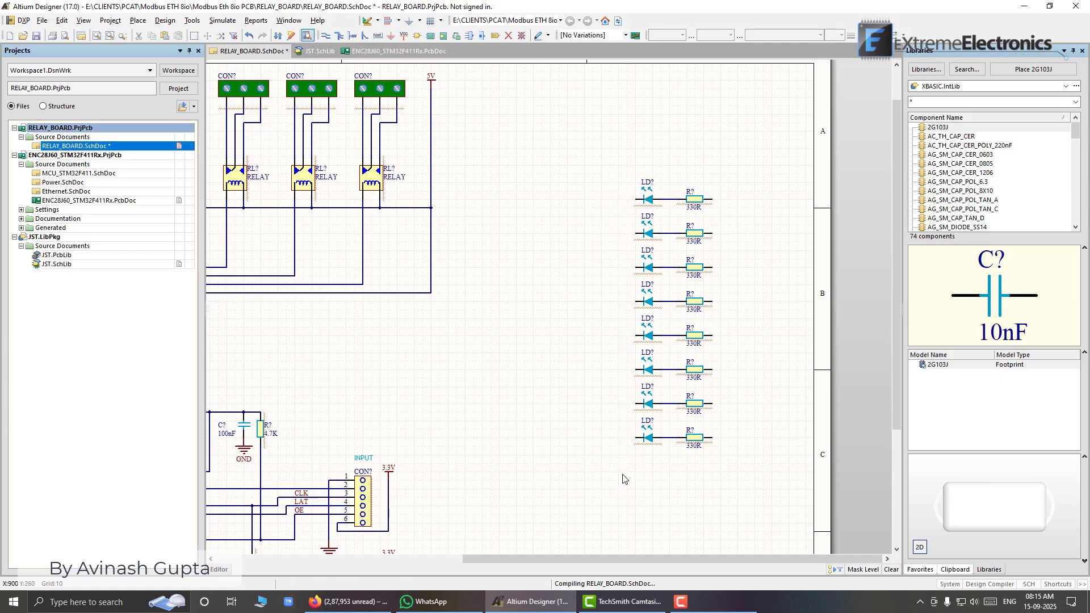
# - Wire the left pins of all eight LEDs together into one common vertical line
pyautogui.click(618, 200)
pyautogui.click(627, 234)
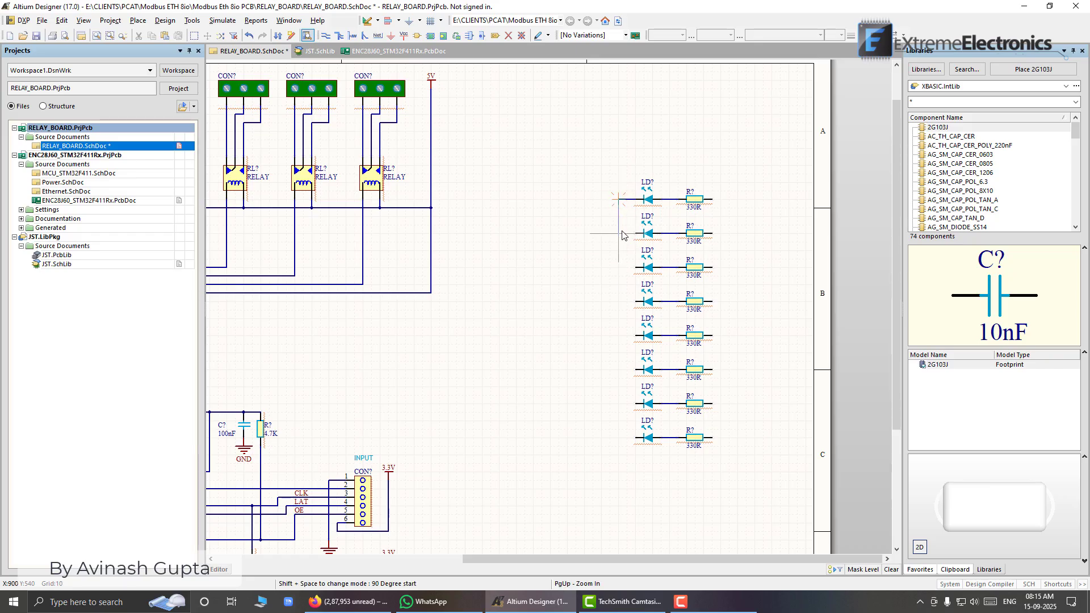
pyautogui.rightClick(625, 262)
pyautogui.click(619, 234)
pyautogui.click(619, 268)
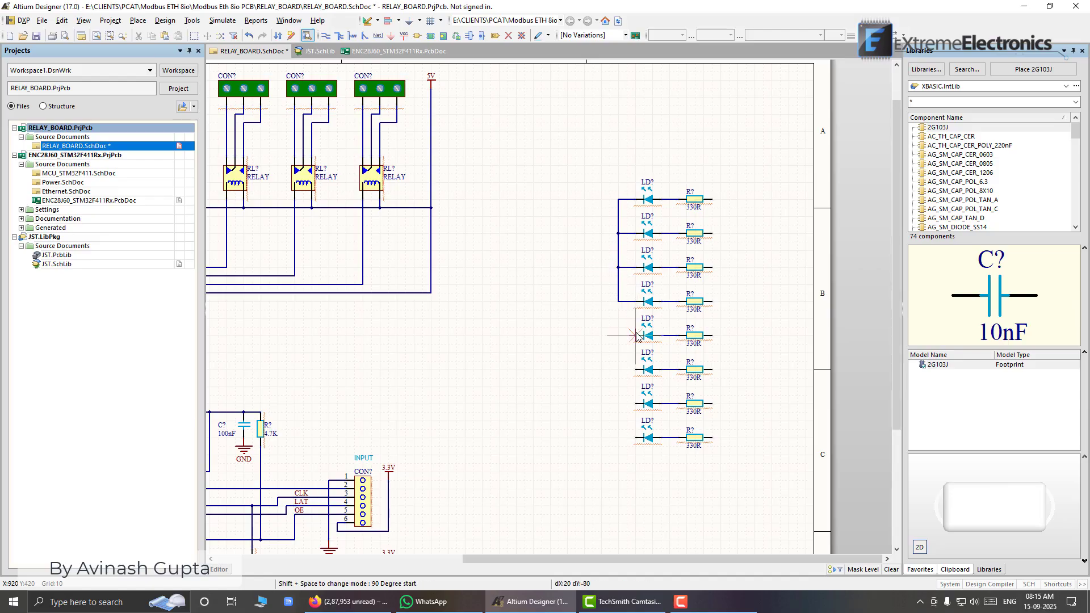
pyautogui.click(619, 301)
pyautogui.click(636, 370)
pyautogui.click(619, 336)
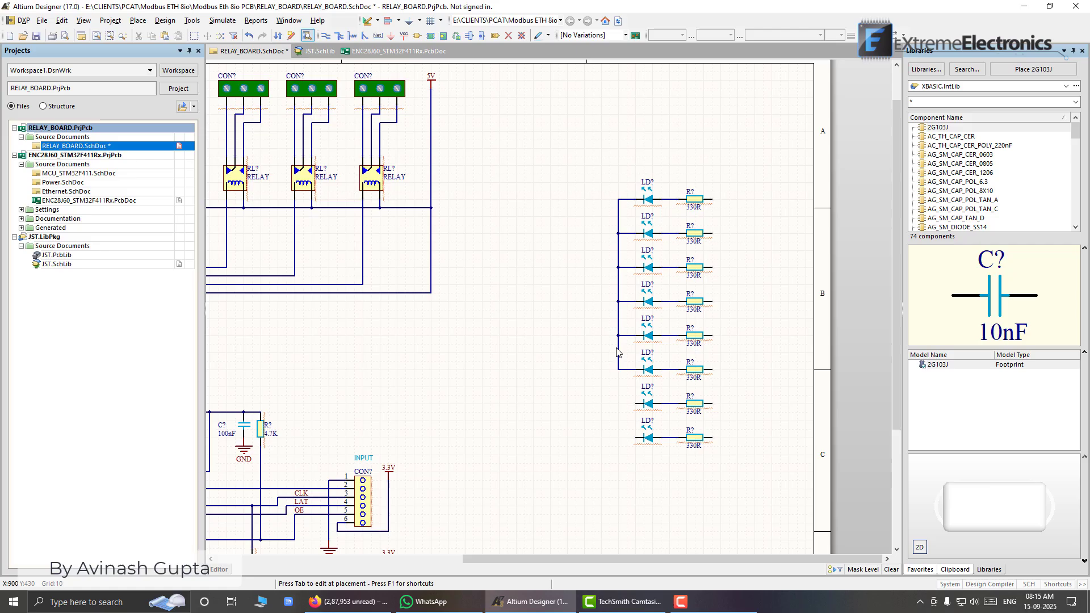
pyautogui.click(635, 403)
pyautogui.click(618, 370)
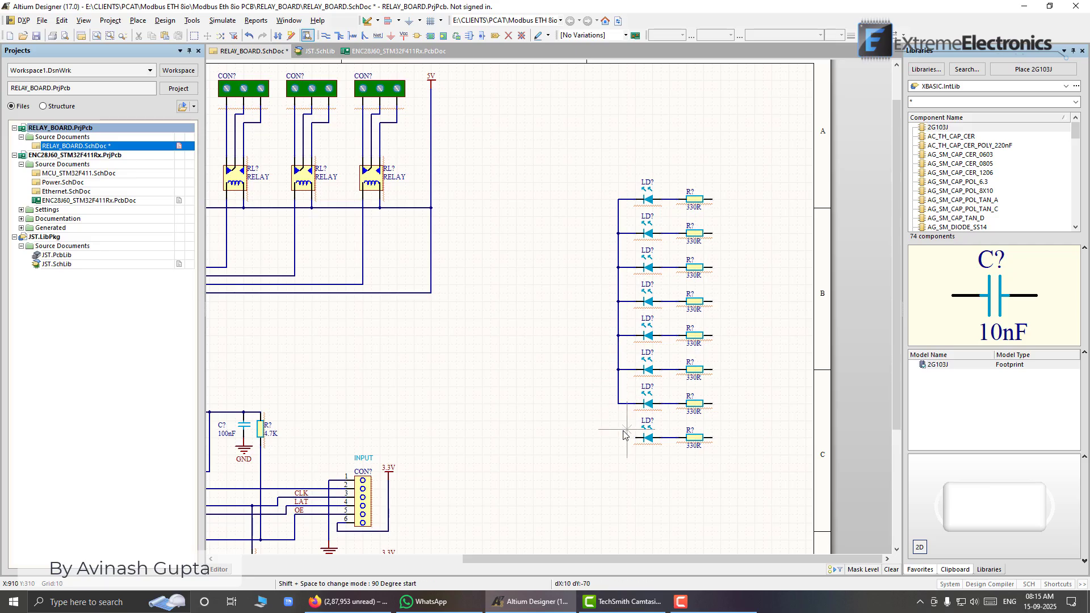
pyautogui.click(635, 438)
pyautogui.click(619, 404)
pyautogui.rightClick(594, 284)
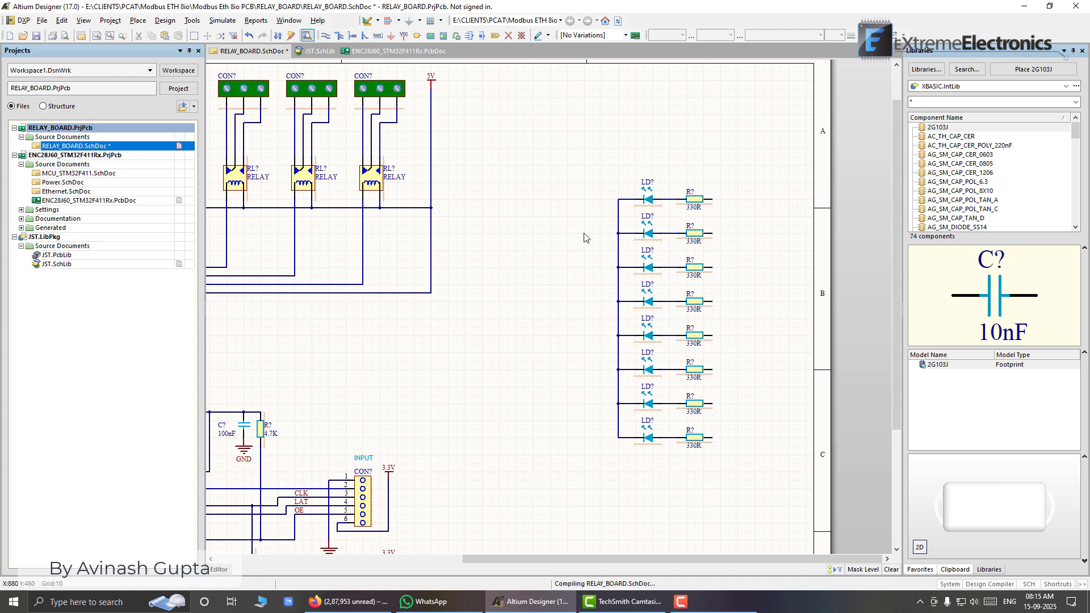
# - Place a GND power port just below the lower end of the common LED line
pyautogui.click(391, 35)
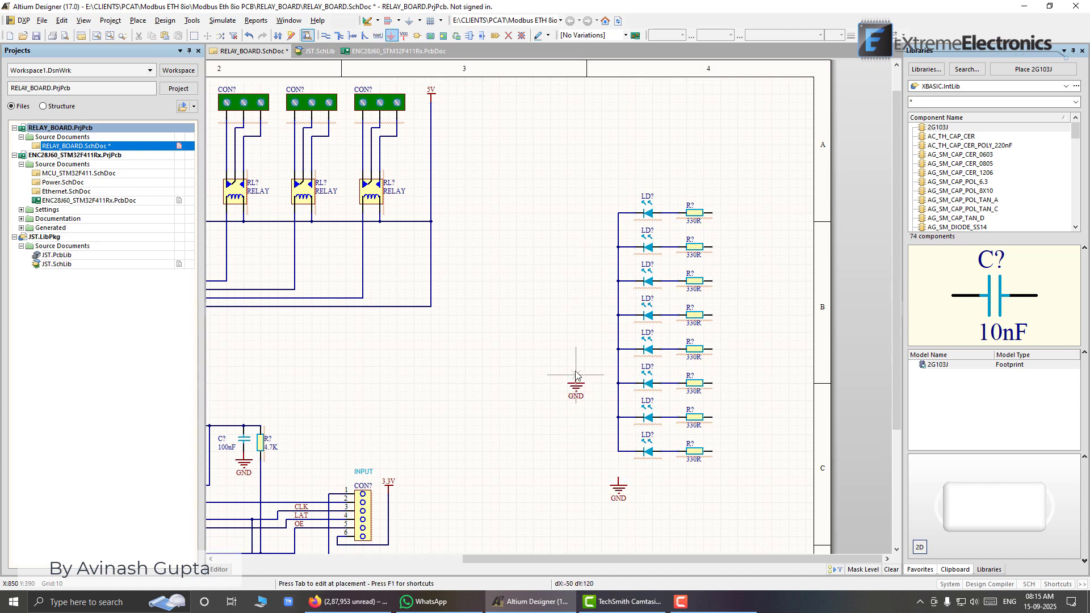
pyautogui.click(619, 480)
pyautogui.rightClick(576, 375)
# - Wire the lower end of the common LED line to the GND symbol and save the schematic
pyautogui.press('p')
pyautogui.press('w')
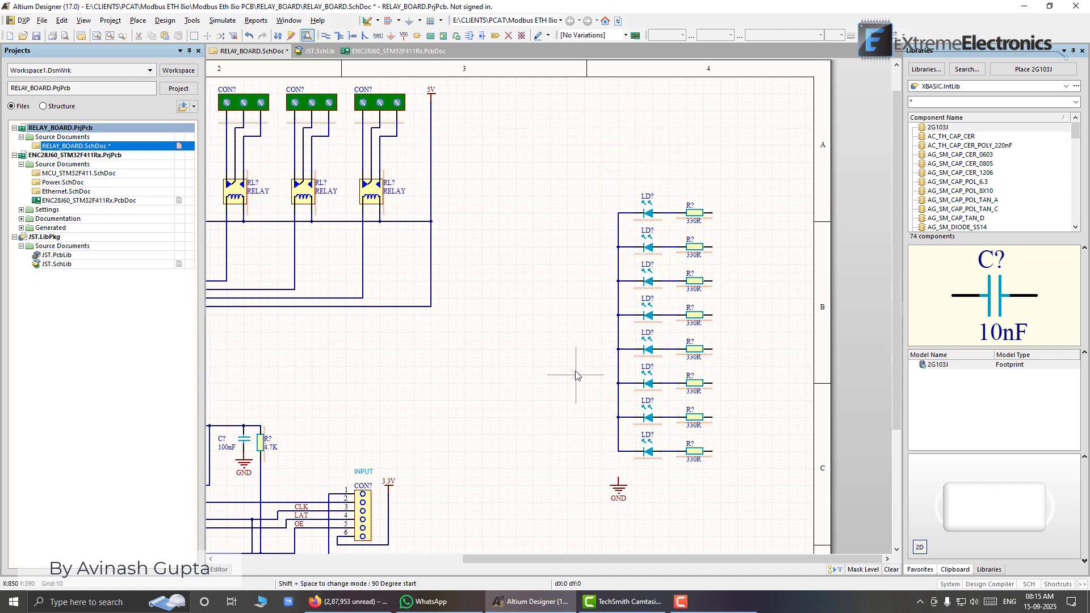
pyautogui.click(618, 452)
pyautogui.click(619, 478)
pyautogui.rightClick(578, 319)
pyautogui.hotkey('ctrl', 's')
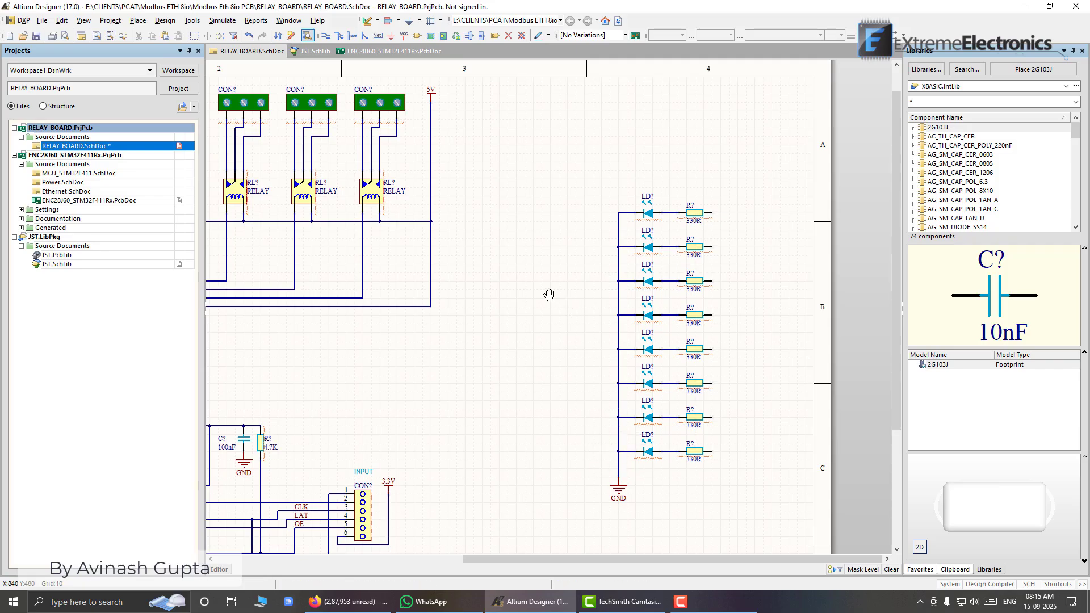
# - Draw a horizontal wire stub about 60 units long outward from the free right pin of the uppermost 330R resistor
pyautogui.keyDown('ctrl'); pyautogui.scroll(-5, 575, 316); pyautogui.keyUp('ctrl')
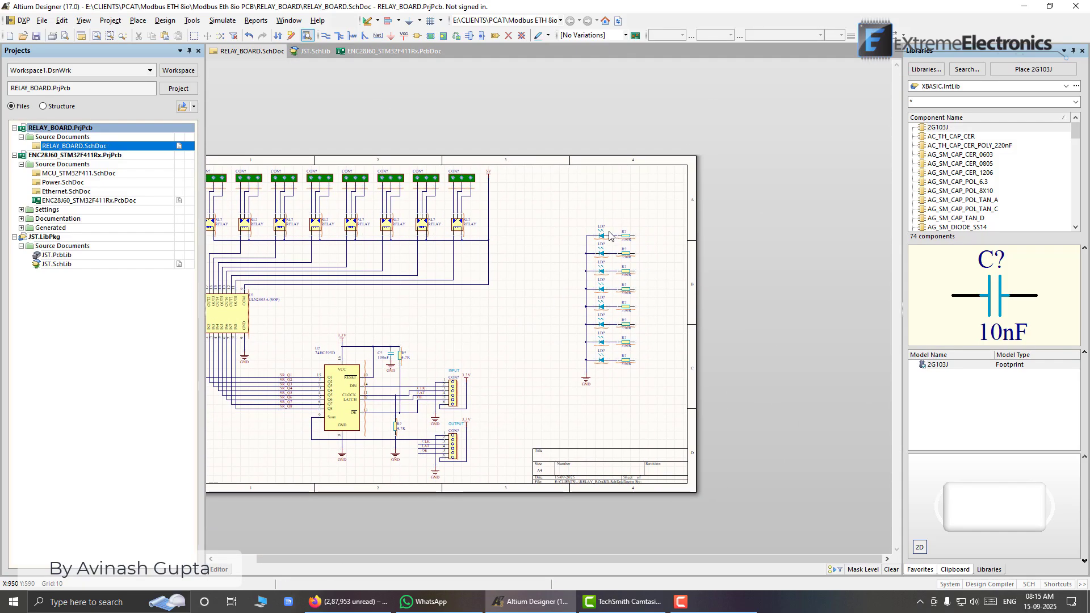
pyautogui.keyDown('ctrl'); pyautogui.scroll(3, 552, 267); pyautogui.keyUp('ctrl')
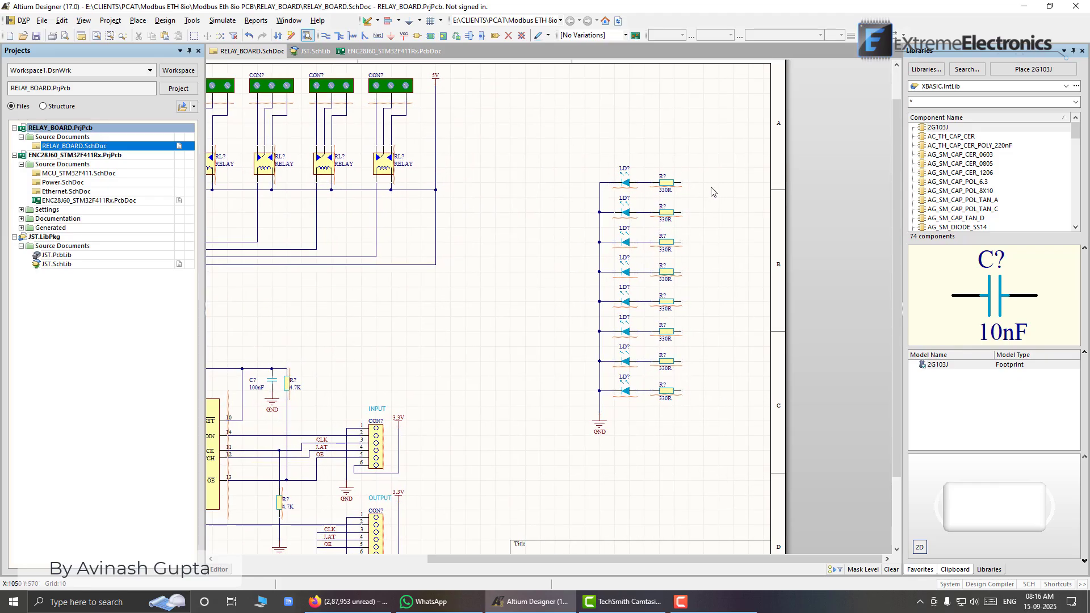
pyautogui.hotkey('ctrl', 'w')
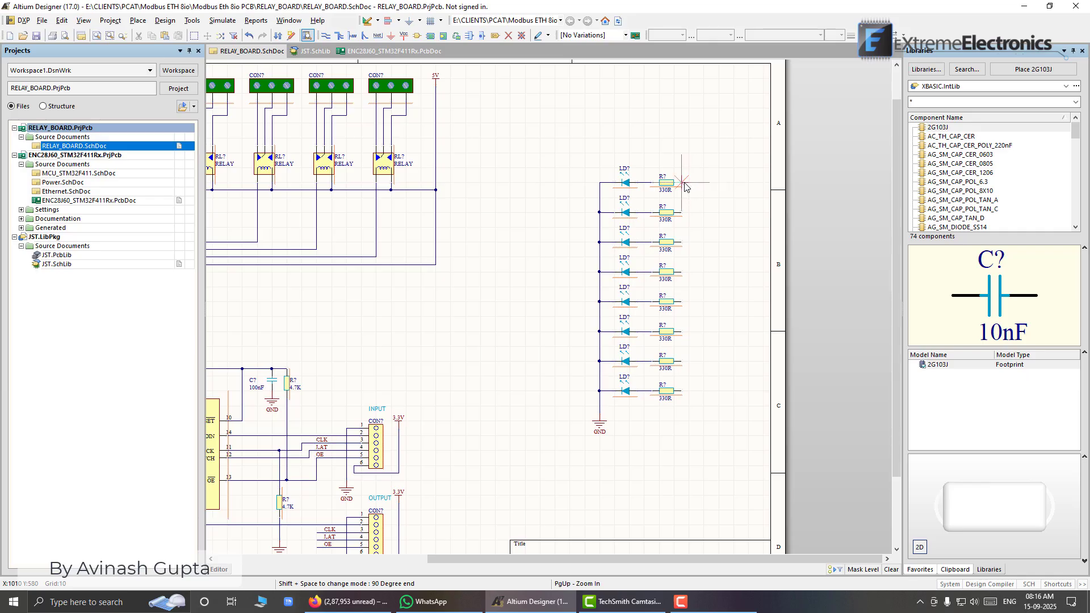
pyautogui.press('Escape')
pyautogui.click(728, 182)
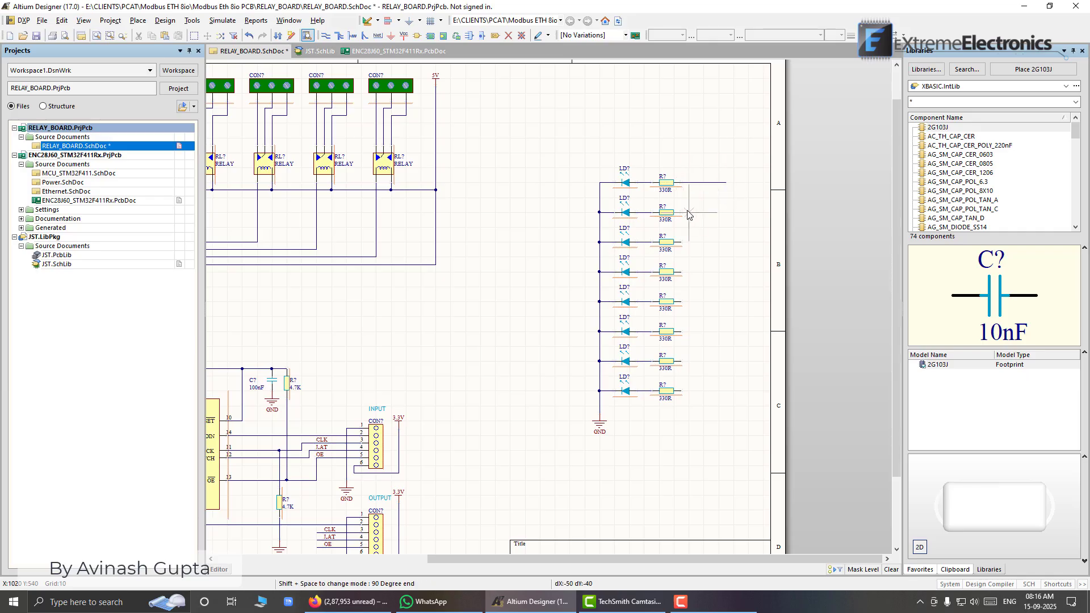
pyautogui.rightClick(688, 212)
pyautogui.rightClick(697, 213)
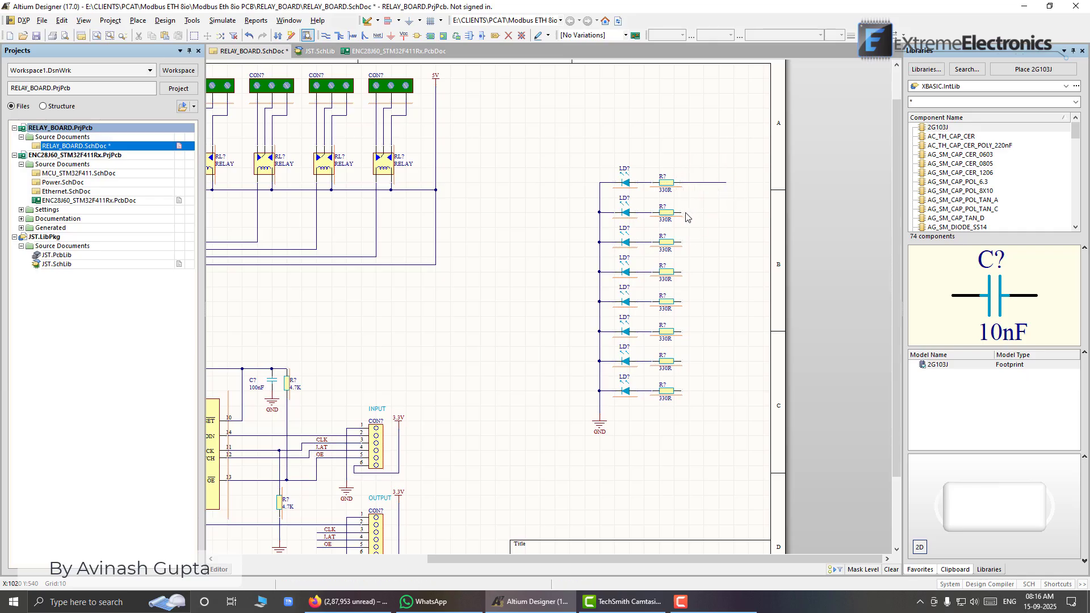
# - Draw matching wire stubs about 60 units long from the free right pins of the second, third and fourth 330R resistors
pyautogui.press('p')
pyautogui.press('w')
pyautogui.click(682, 213)
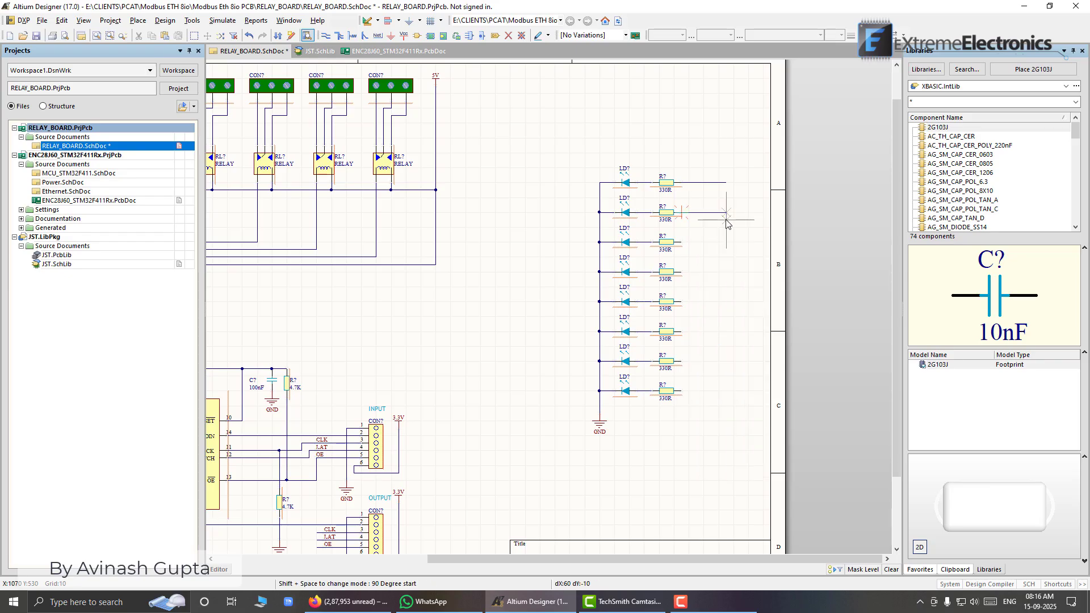
pyautogui.click(726, 214)
pyautogui.rightClick(726, 214)
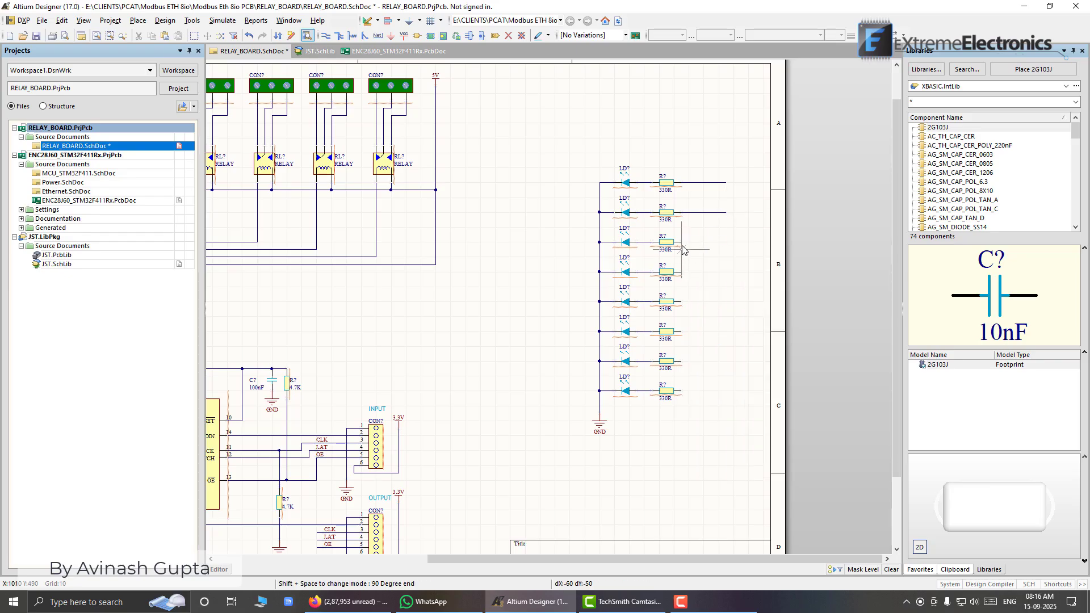
pyautogui.click(682, 243)
pyautogui.click(726, 243)
pyautogui.rightClick(726, 244)
pyautogui.click(683, 272)
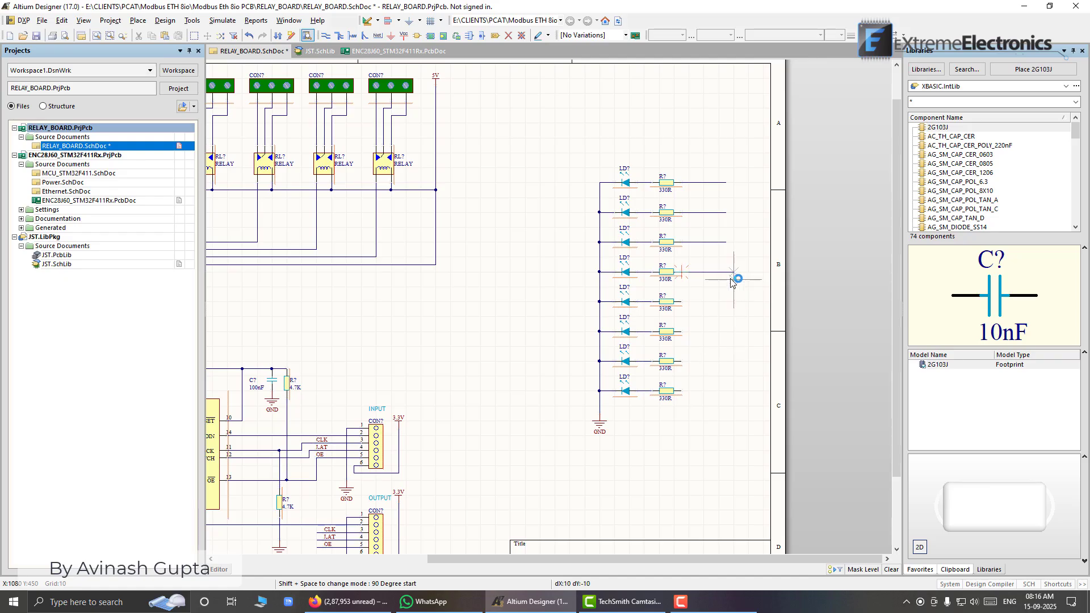
pyautogui.rightClick(751, 259)
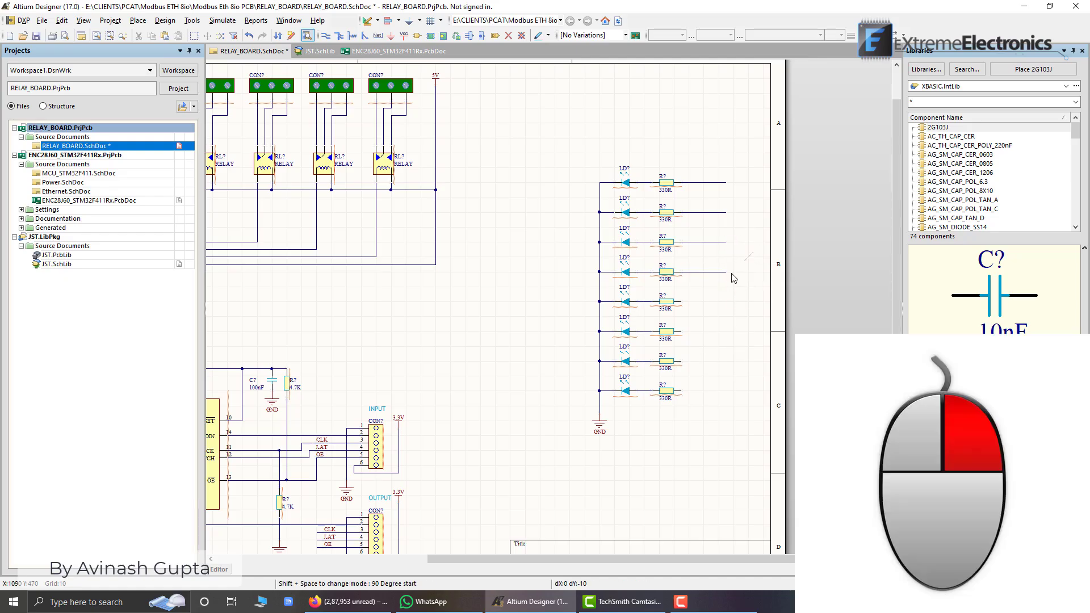
# - Draw wire stubs from the free right pins of the fifth to eighth 330R resistors
pyautogui.click(683, 303)
pyautogui.click(725, 304)
pyautogui.rightClick(725, 304)
pyautogui.click(683, 332)
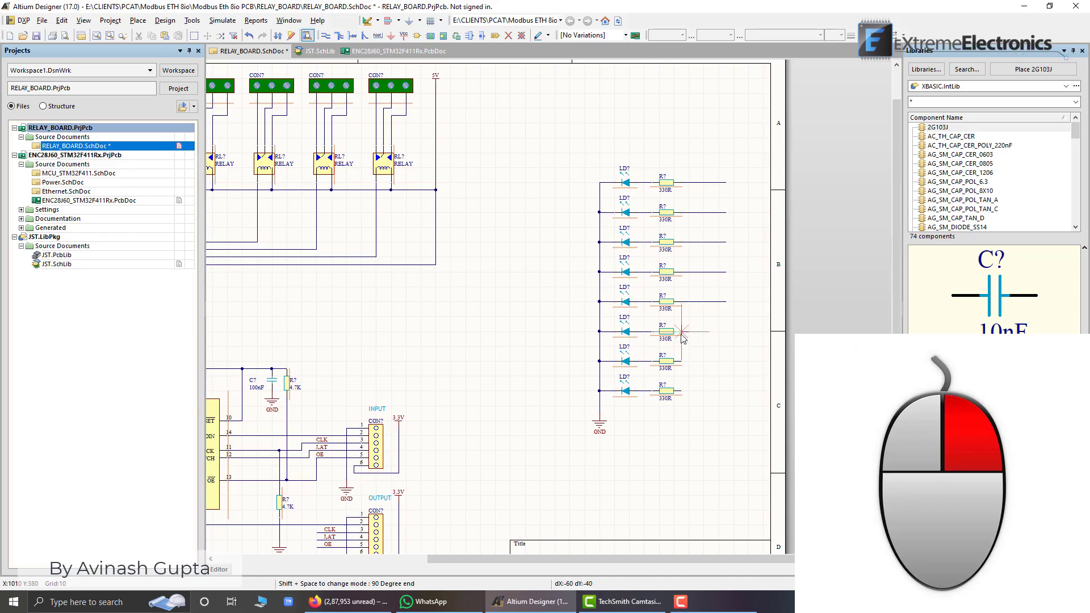
pyautogui.click(726, 332)
pyautogui.rightClick(727, 334)
pyautogui.click(682, 361)
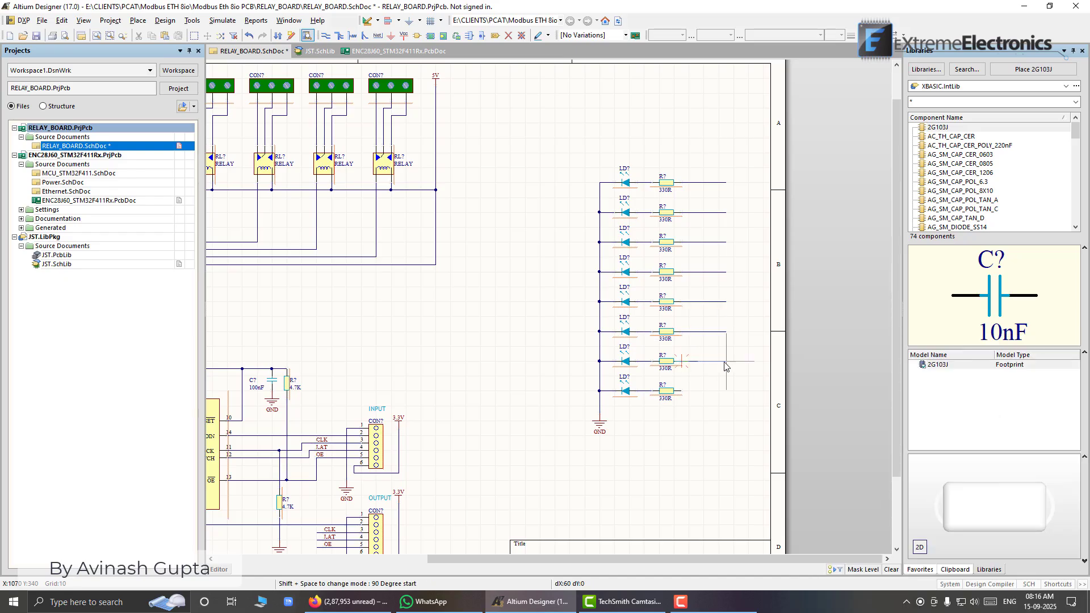
pyautogui.click(727, 362)
pyautogui.rightClick(727, 363)
pyautogui.click(683, 391)
pyautogui.click(722, 392)
pyautogui.rightClick(739, 386)
pyautogui.rightClick(736, 370)
# - Lengthen the wire stub of the lowest 330R resistor so its end lines up with the stubs above it
pyautogui.click(707, 391)
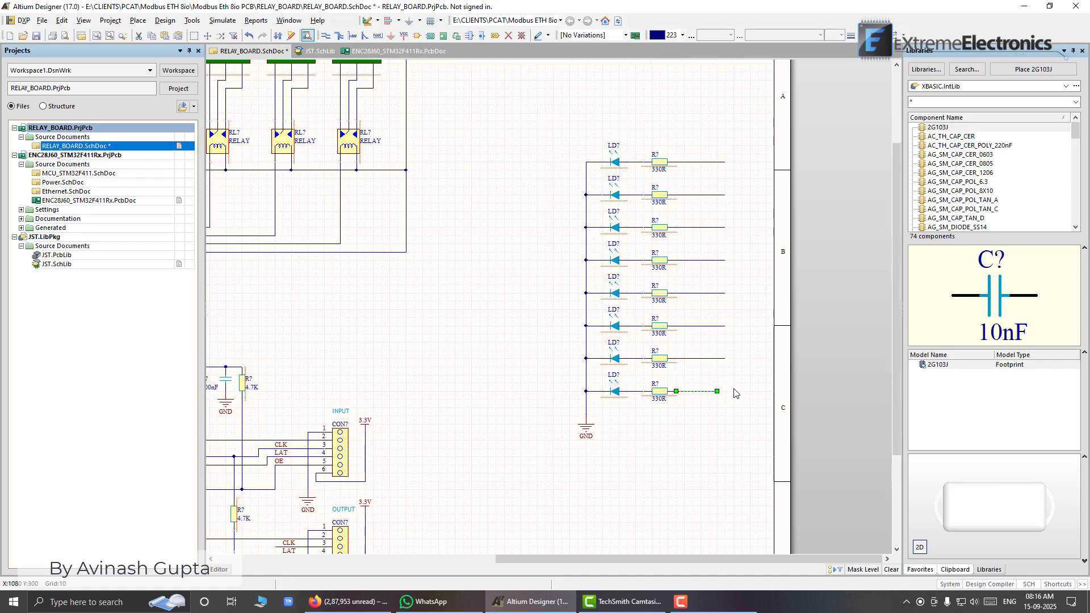
pyautogui.keyDown('ctrl'); pyautogui.scroll(3, 734, 388); pyautogui.keyUp('ctrl')
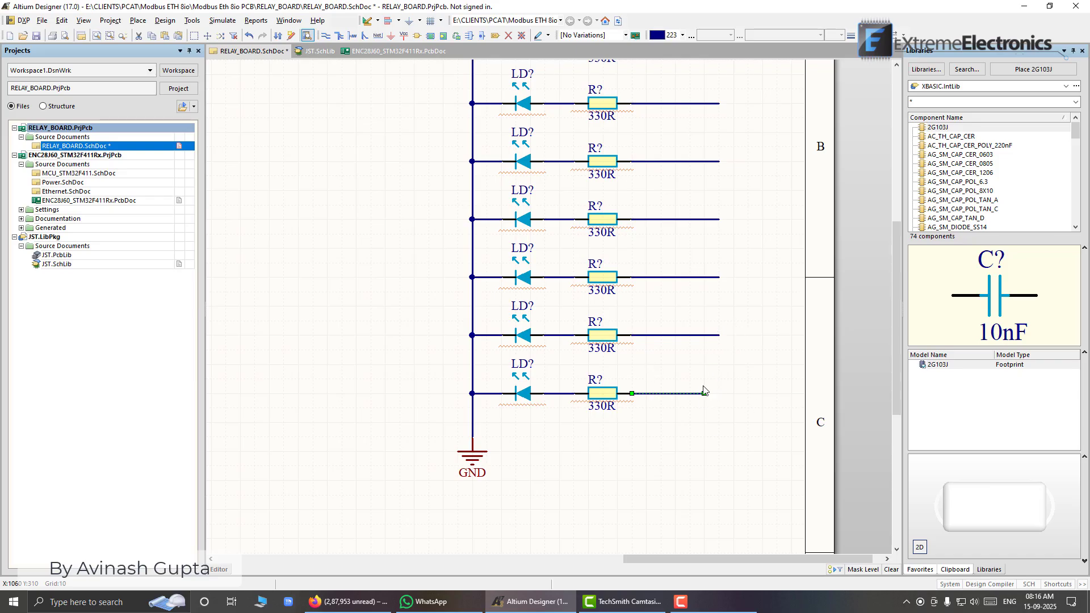
pyautogui.moveTo(704, 393); pyautogui.dragTo(720, 392)
pyautogui.click(758, 373)
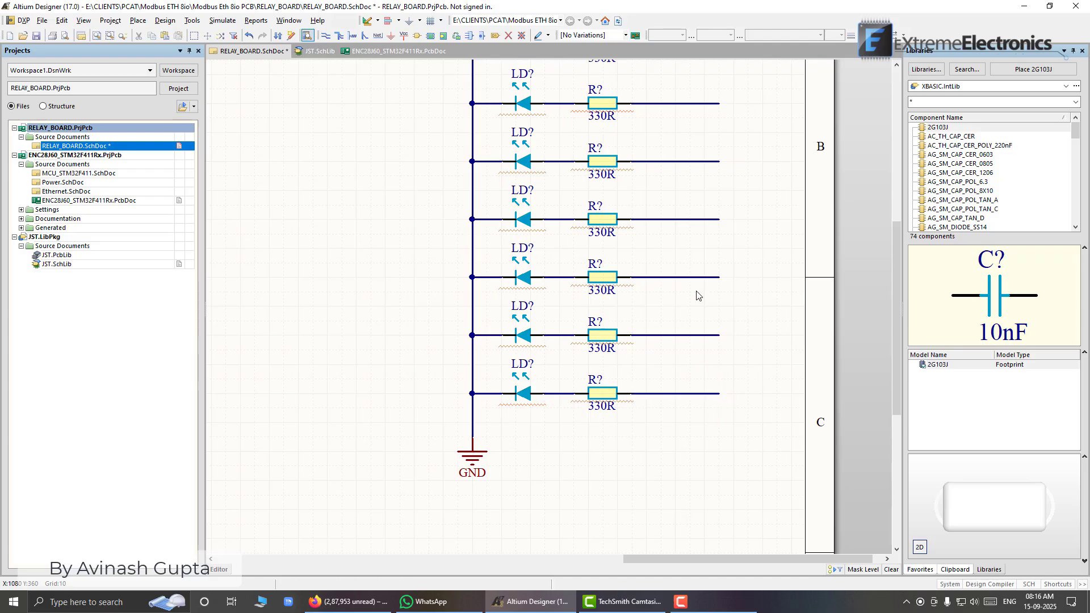
# - Move the whole LED and resistor block with its wires and GND symbol up beside the relays' 5V line, and save the schematic
pyautogui.keyDown('ctrl'); pyautogui.scroll(-3, 727, 261); pyautogui.keyUp('ctrl')
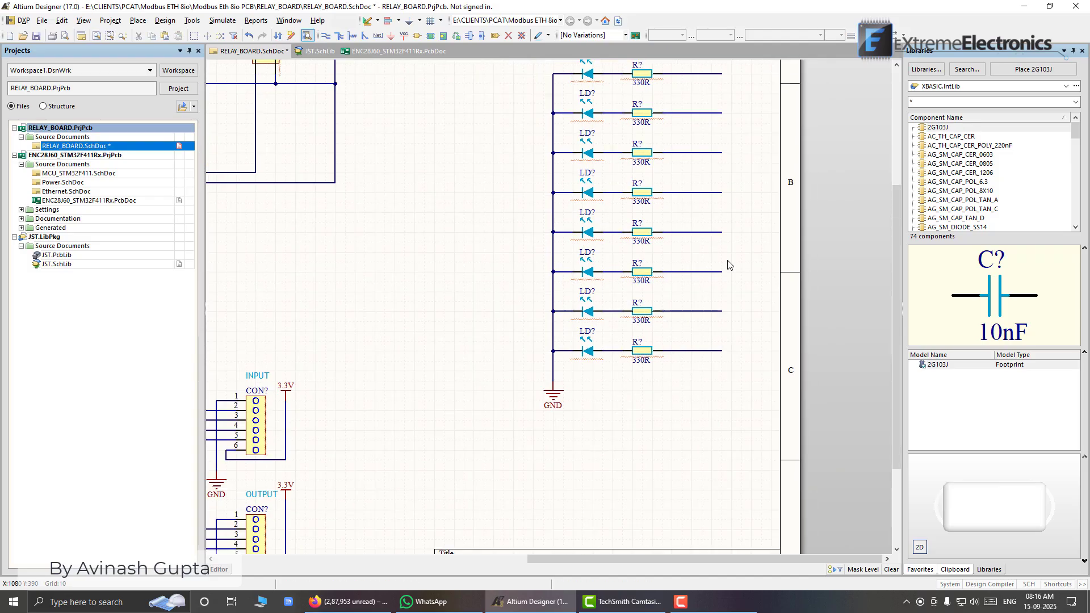
pyautogui.moveTo(469, 260); pyautogui.dragTo(505, 270, button='right')
pyautogui.keyDown('ctrl'); pyautogui.scroll(-2, 505, 271); pyautogui.keyUp('ctrl')
pyautogui.keyDown('ctrl'); pyautogui.scroll(-2, 437, 284); pyautogui.keyUp('ctrl')
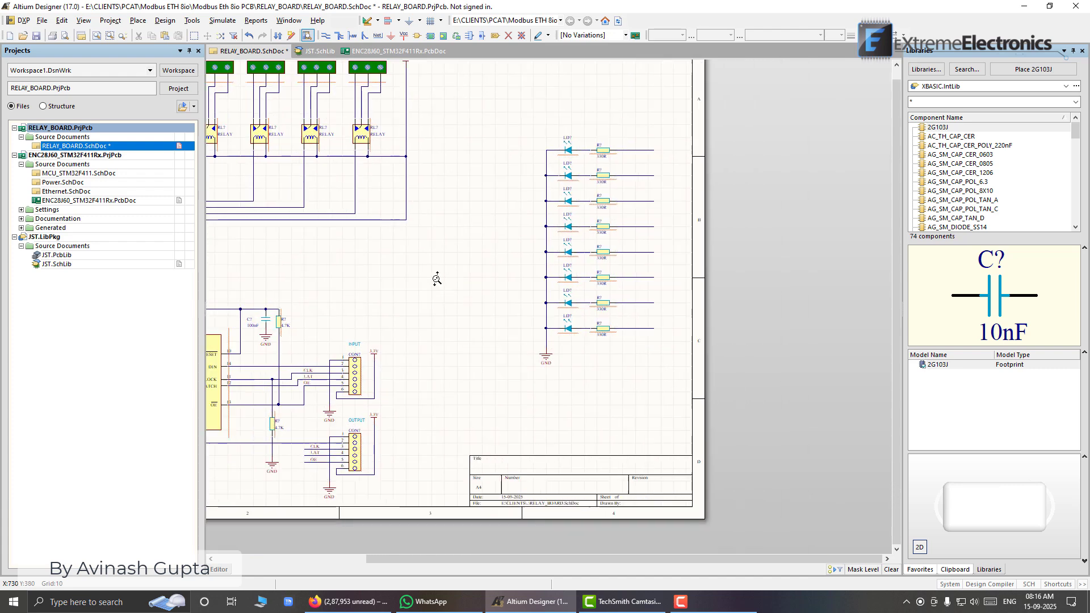
pyautogui.moveTo(468, 149); pyautogui.dragTo(644, 381)
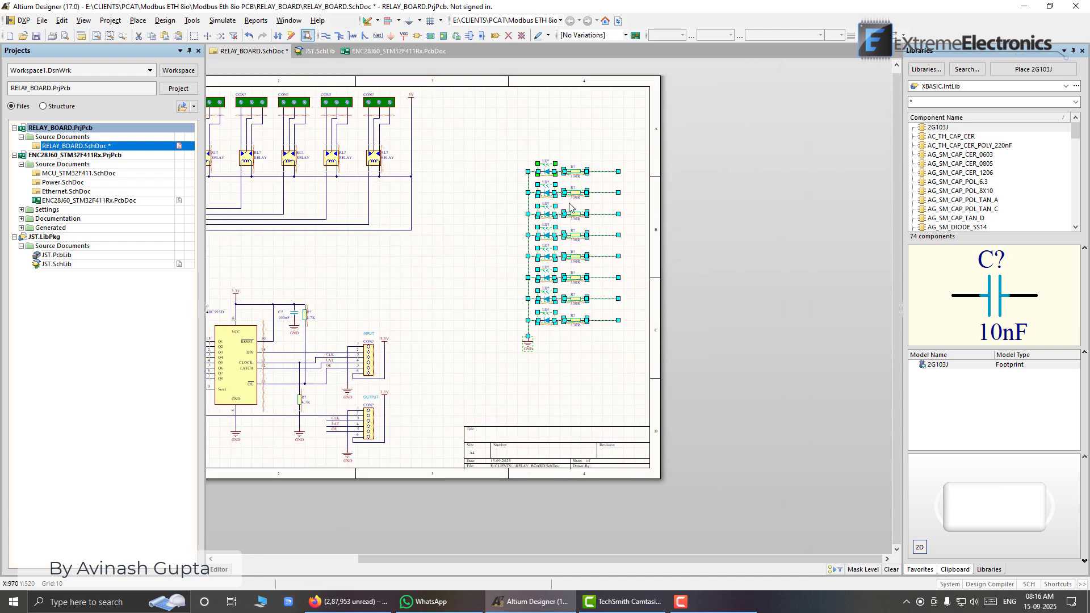
pyautogui.moveTo(574, 197); pyautogui.dragTo(475, 110)
pyautogui.click(540, 160)
pyautogui.hotkey('ctrl', 's')
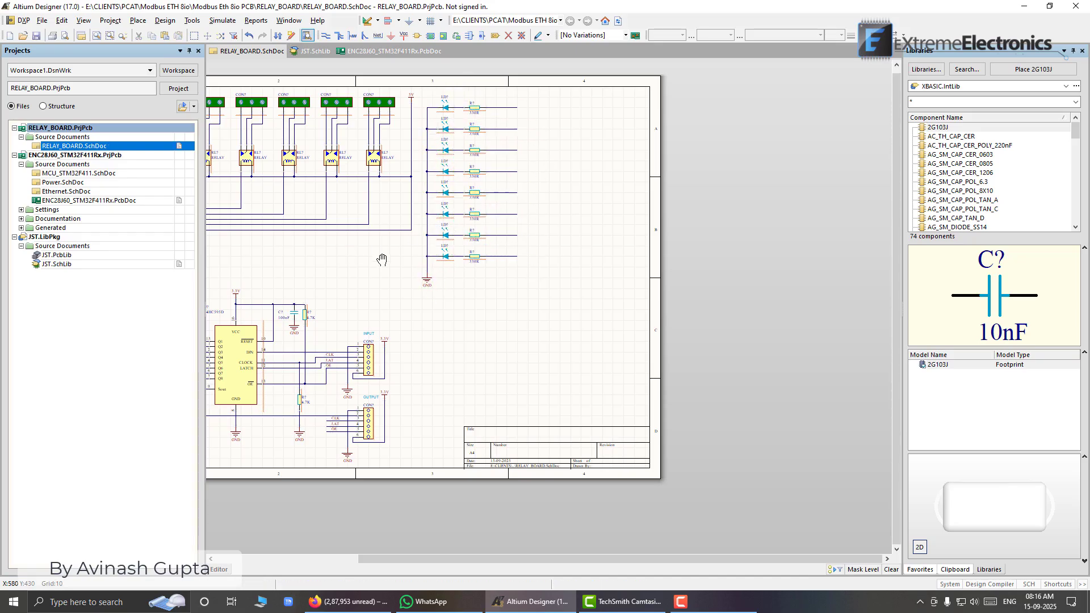
# - Copy the SR_Q1 net label from the 74HC595D output and place it on the uppermost LED resistor's wire stub
pyautogui.moveTo(382, 260); pyautogui.dragTo(490, 279, button='right')
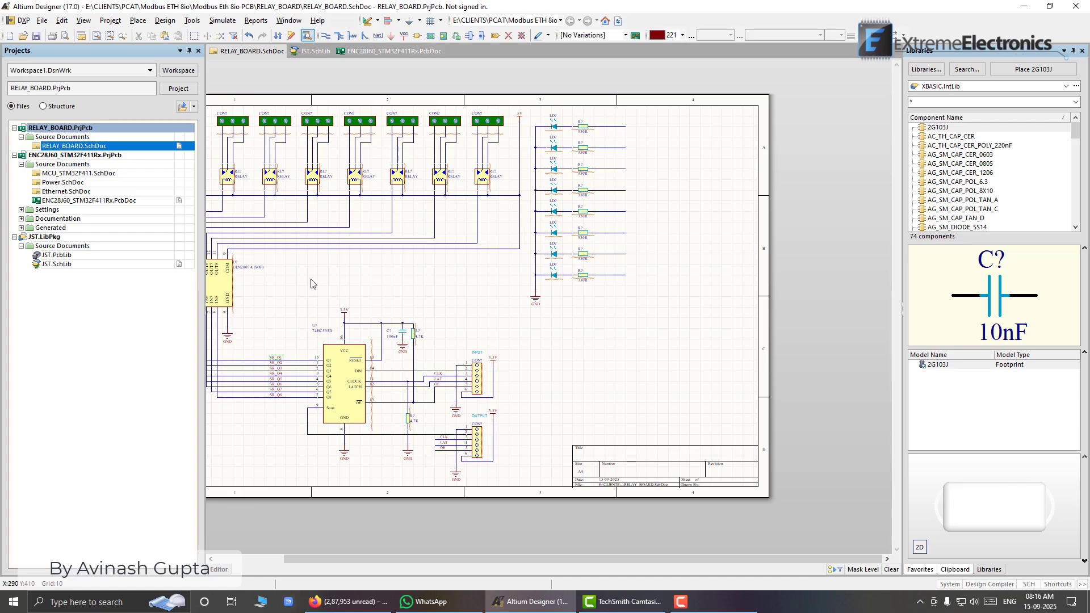
pyautogui.click(663, 146)
pyautogui.keyDown('ctrl'); pyautogui.scroll(2, 639, 117); pyautogui.keyUp('ctrl')
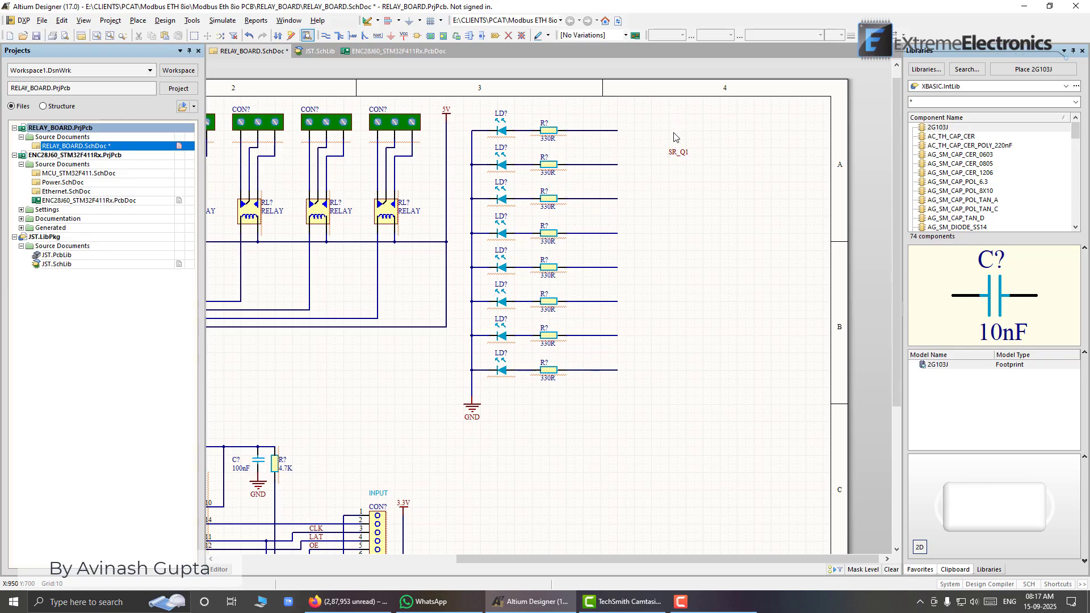
pyautogui.moveTo(658, 146); pyautogui.dragTo(593, 130)
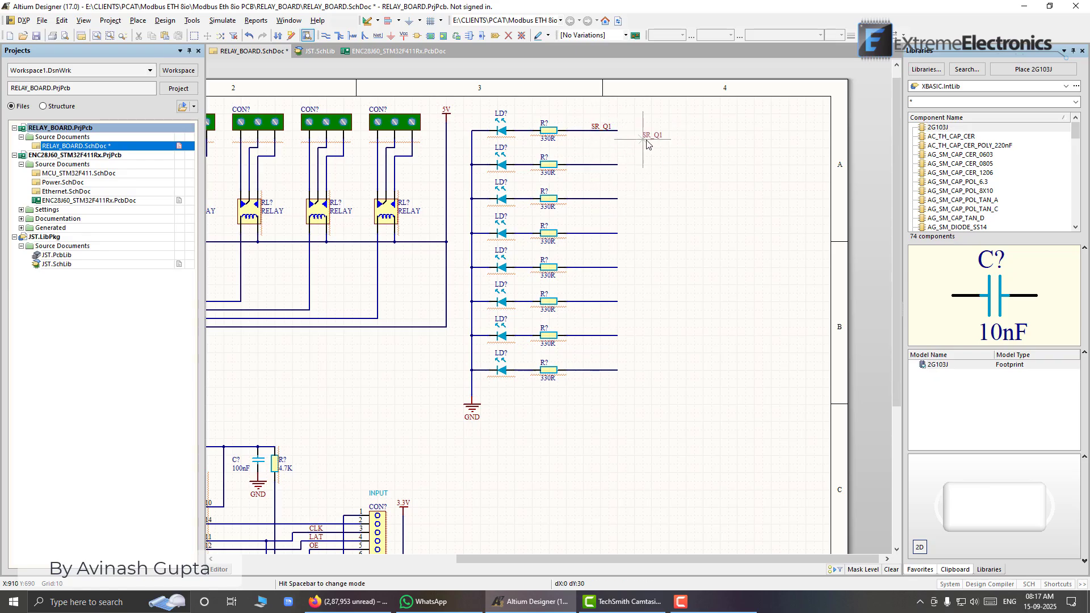
# - Place net labels SR_Q2 to SR_Q8 in order on the wire stubs of the second to eighth LED resistors
pyautogui.moveTo(394, 381); pyautogui.dragTo(417, 376, button='right')
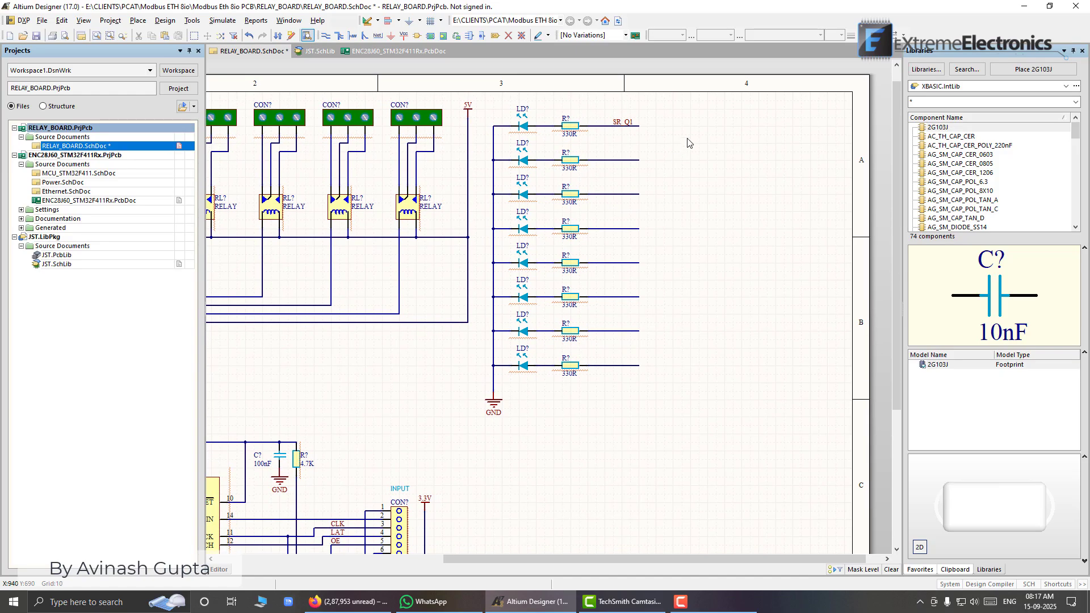
pyautogui.click(138, 20)
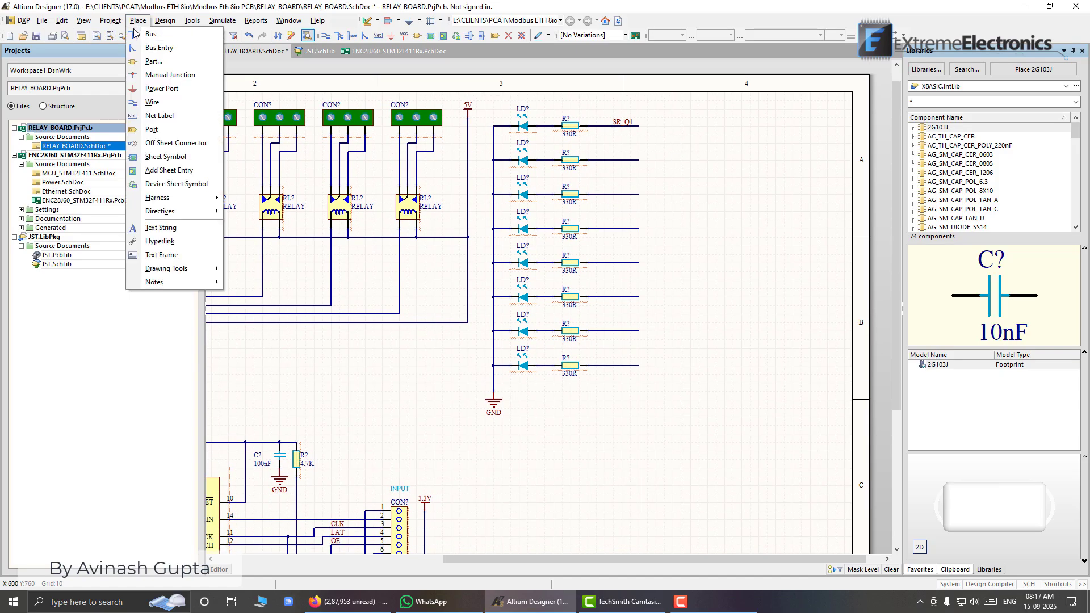
pyautogui.click(152, 115)
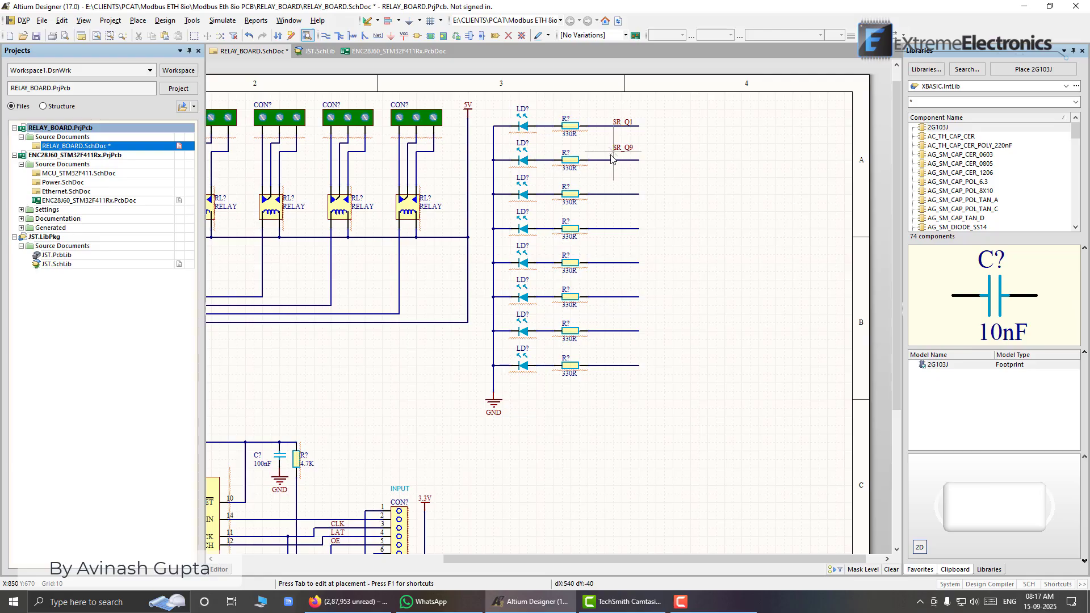
pyautogui.press('Tab')
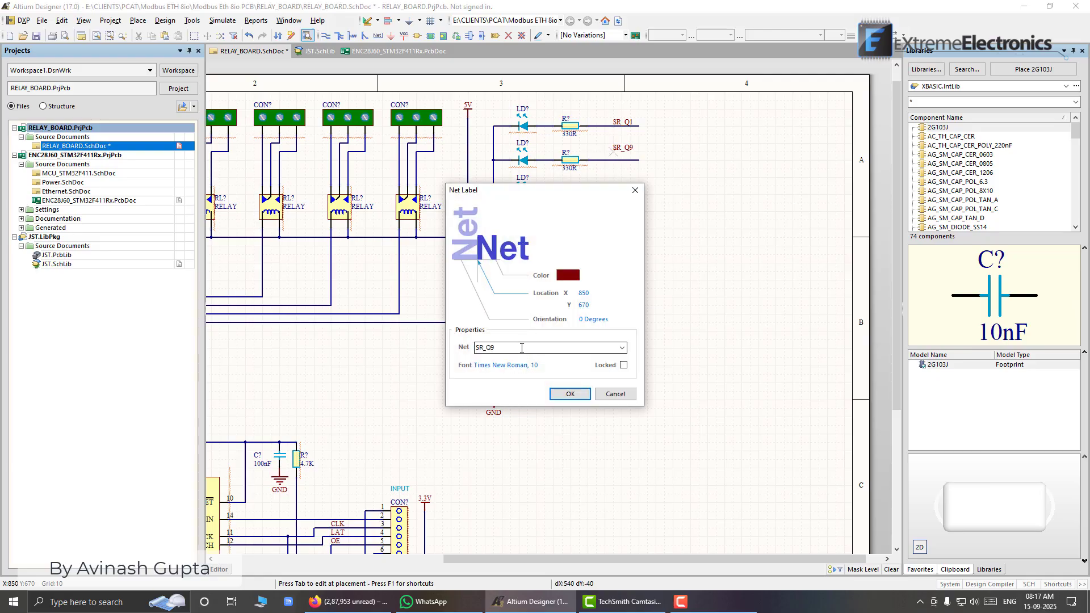
pyautogui.click(569, 394)
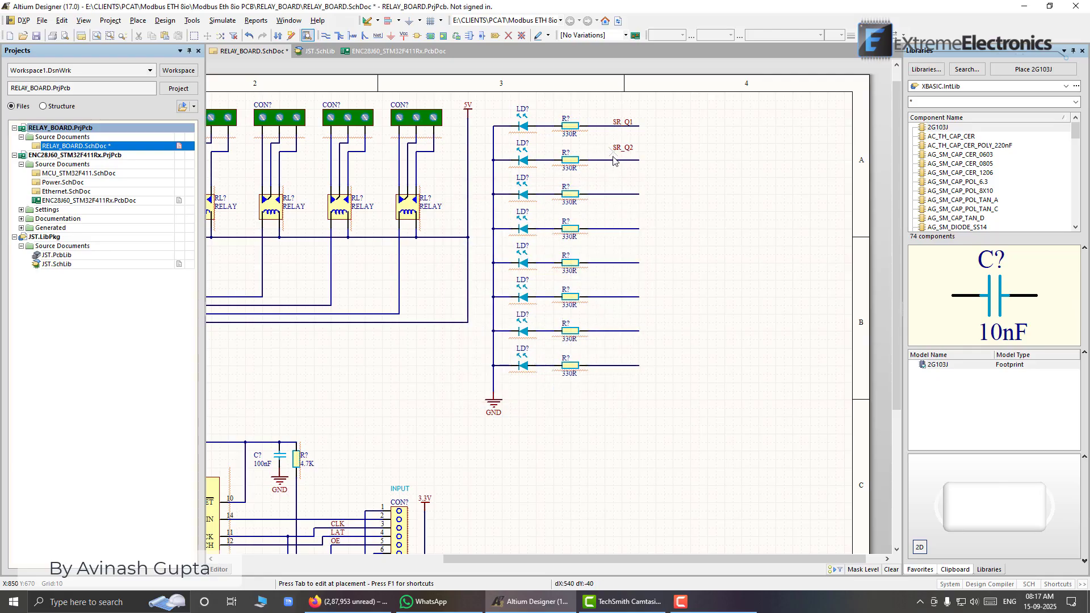
pyautogui.click(613, 160)
pyautogui.click(613, 195)
pyautogui.click(613, 229)
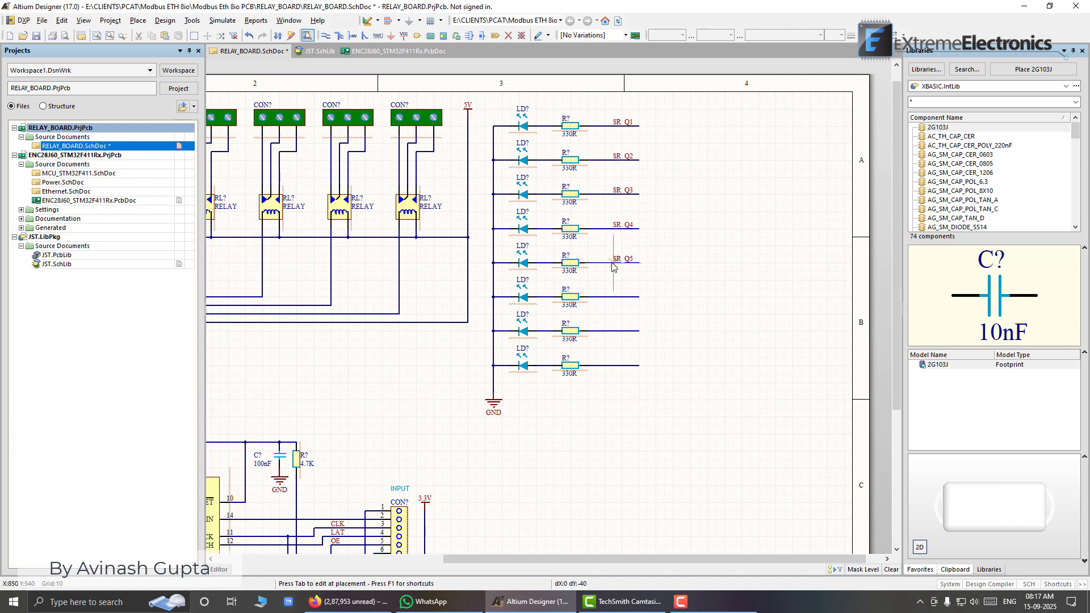
pyautogui.click(614, 262)
pyautogui.click(613, 296)
pyautogui.click(614, 330)
pyautogui.click(609, 368)
pyautogui.press('Escape')
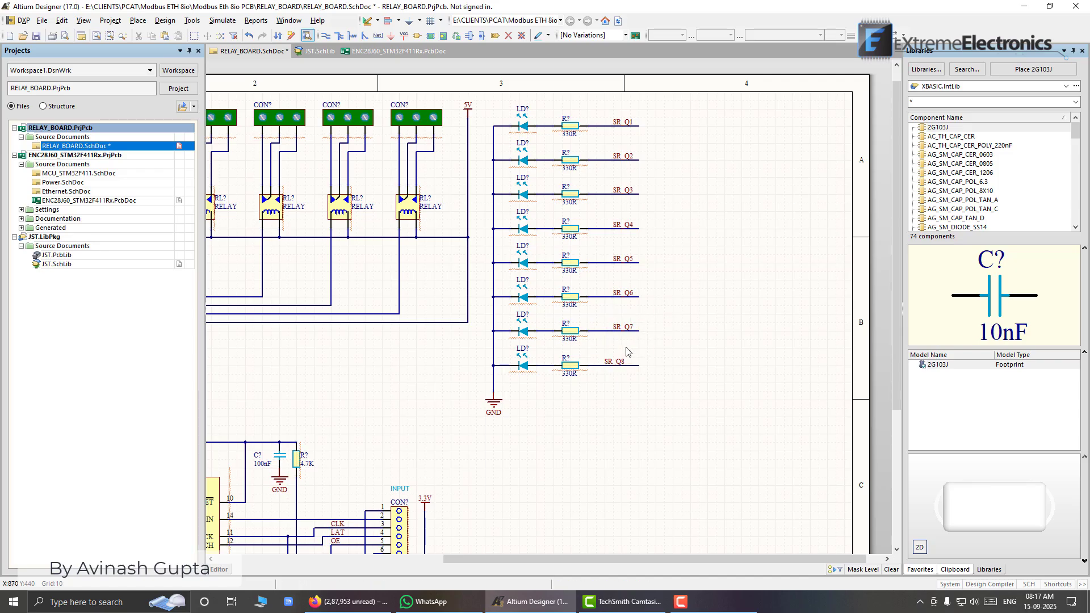
# - Align the SR_Q8 net label with the labels above it and save the schematic
pyautogui.moveTo(618, 362)
pyautogui.mouseDown()
pyautogui.moveTo(604, 367)
pyautogui.moveTo(614, 366)
pyautogui.mouseUp()
pyautogui.hotkey('ctrl', 's')
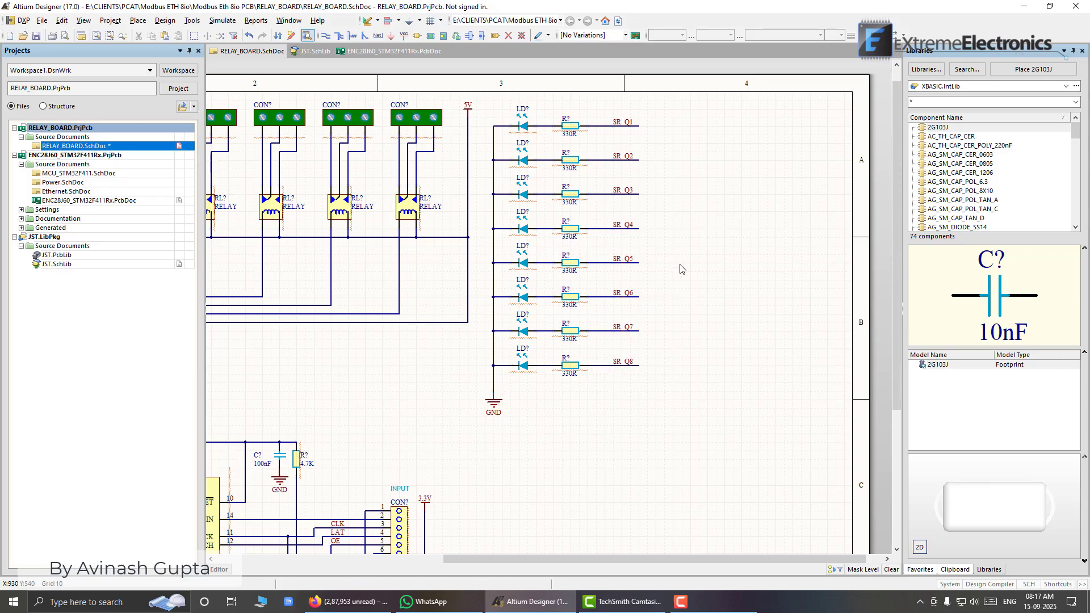
pyautogui.keyDown('ctrl'); pyautogui.scroll(-2, 684, 284); pyautogui.keyUp('ctrl')
pyautogui.moveTo(505, 327); pyautogui.dragTo(571, 307, button='right')
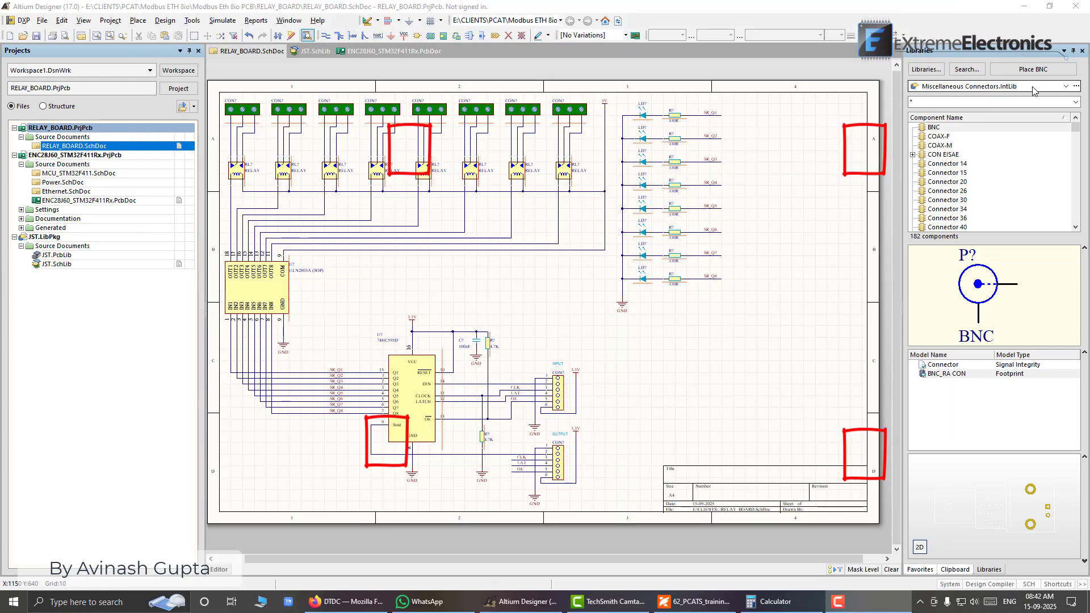
# - Place a MOUNT_HOLE_3MM component from XBASIC.IntLib in the empty area below the indicator LED block
pyautogui.click(1067, 87)
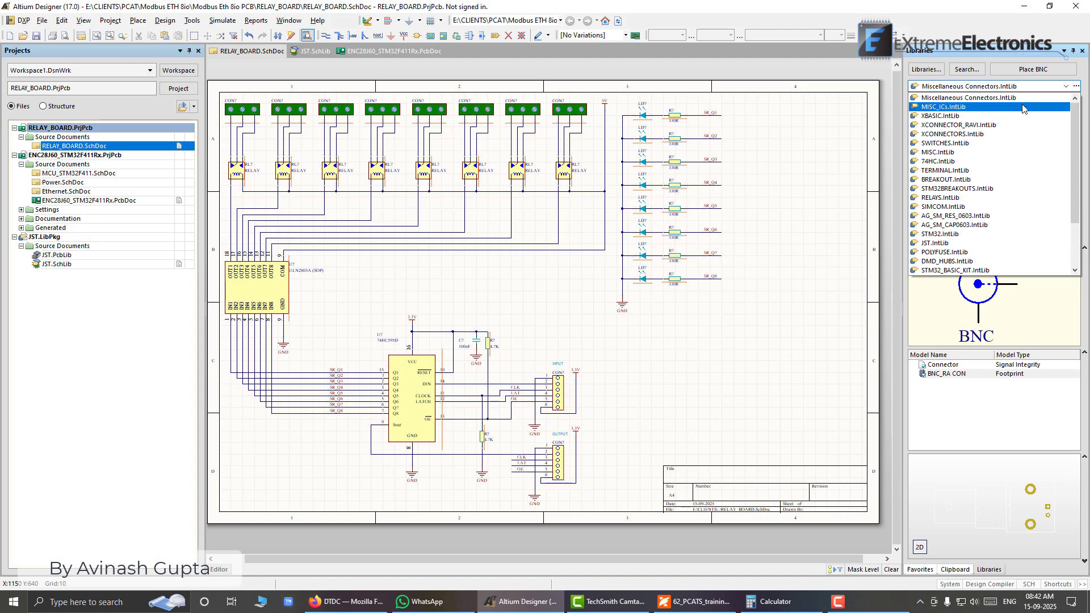
pyautogui.click(984, 116)
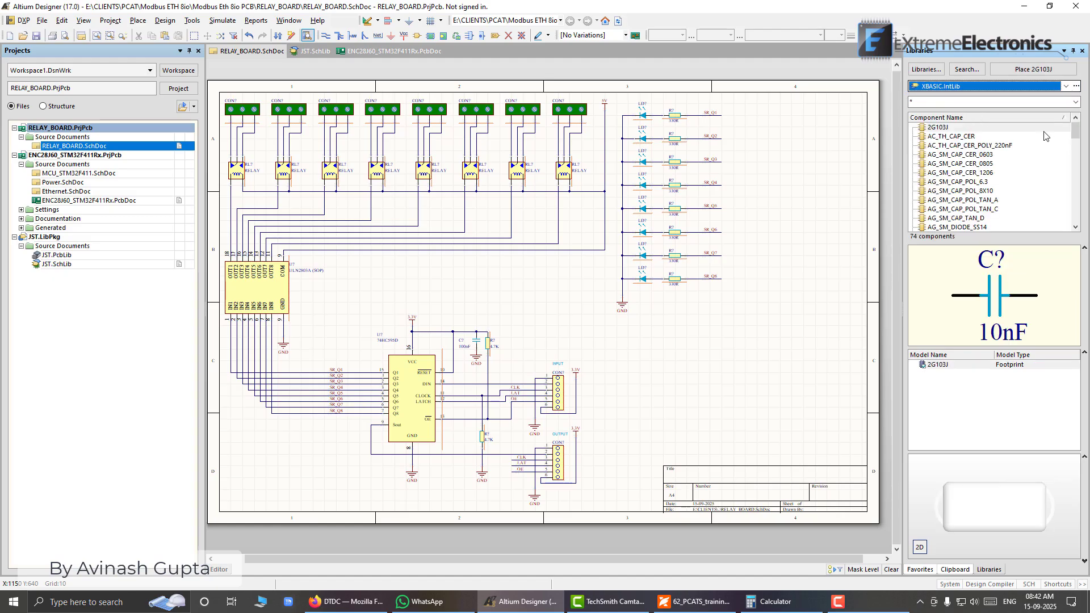
pyautogui.moveTo(1076, 133); pyautogui.dragTo(1075, 213)
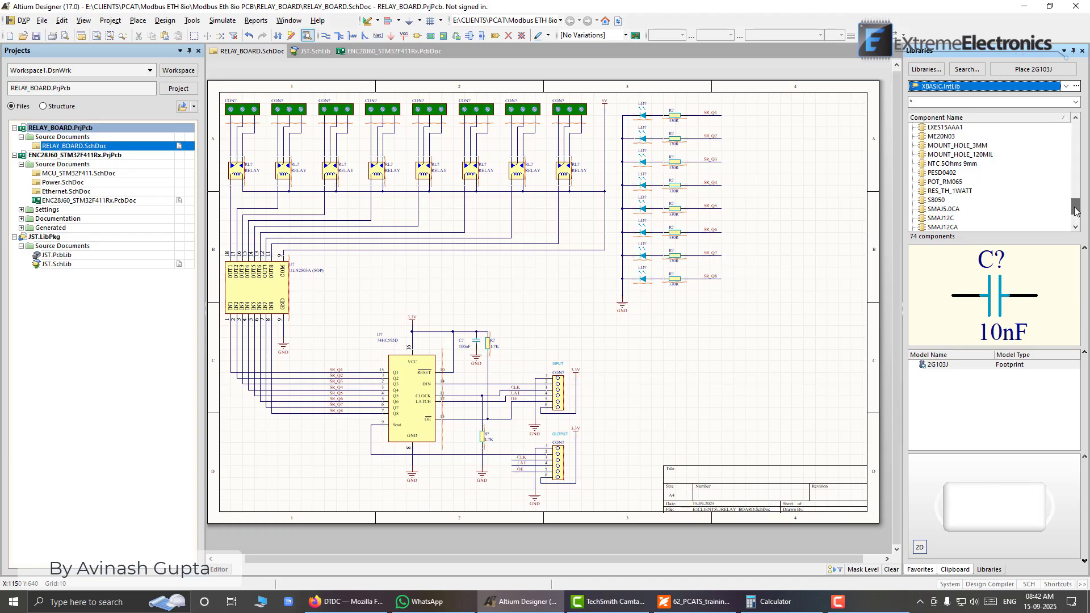
pyautogui.click(940, 145)
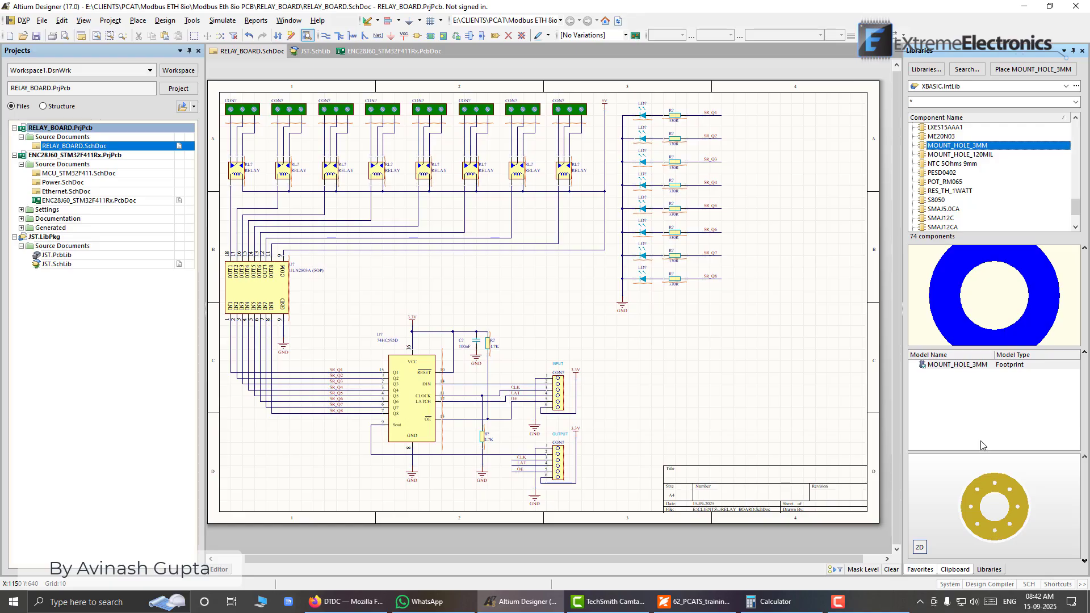
pyautogui.doubleClick(940, 145)
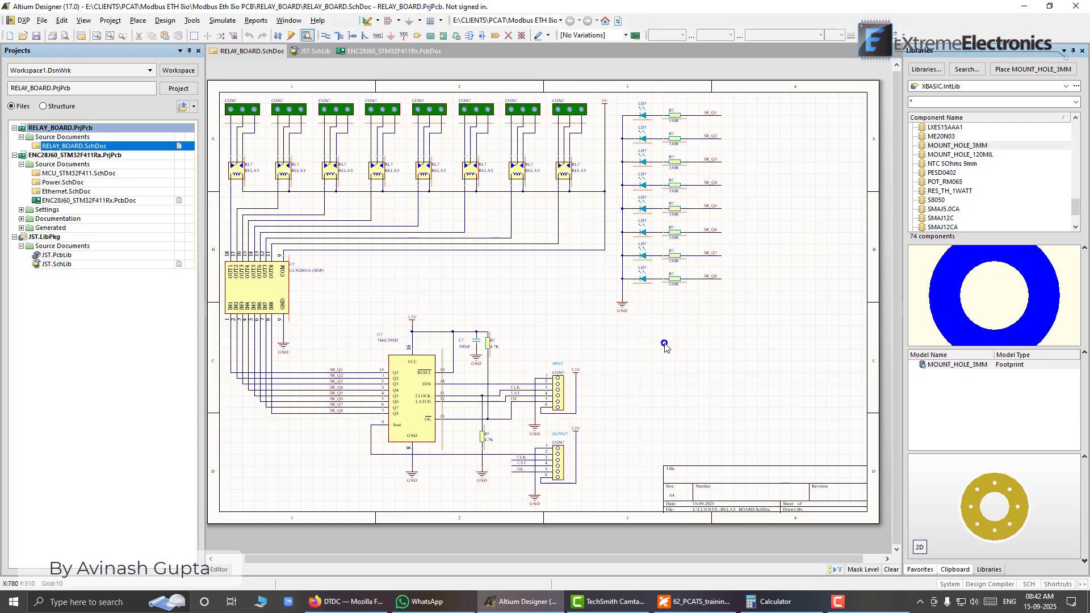
pyautogui.click(664, 343)
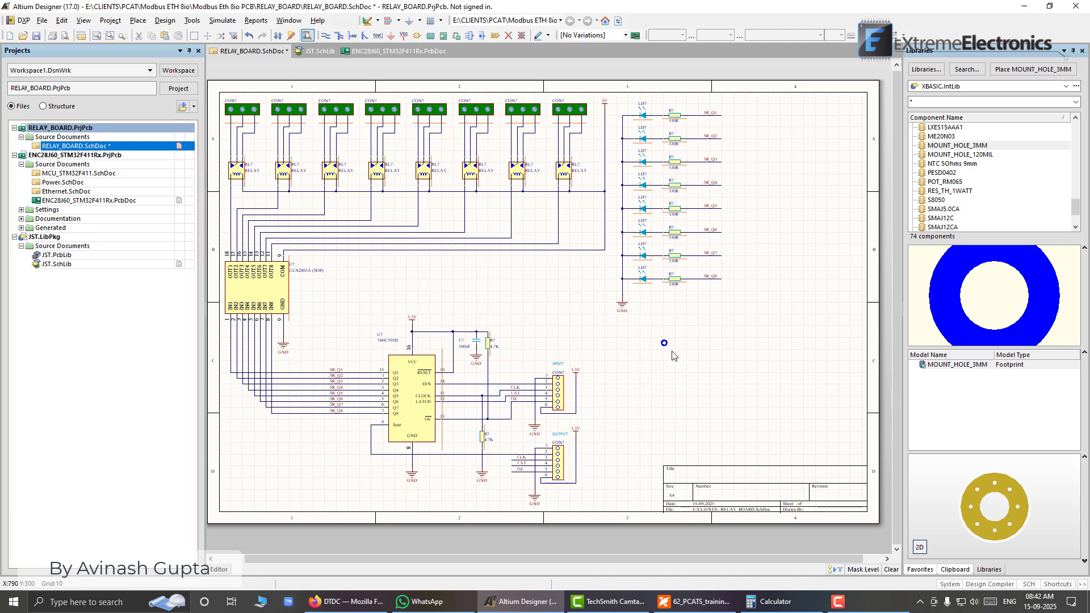
# - Check the placed mounting hole's component properties, including its designator and comment visibility, and close them
pyautogui.keyDown('ctrl'); pyautogui.scroll(2, 672, 356); pyautogui.keyUp('ctrl')
pyautogui.click(663, 342)
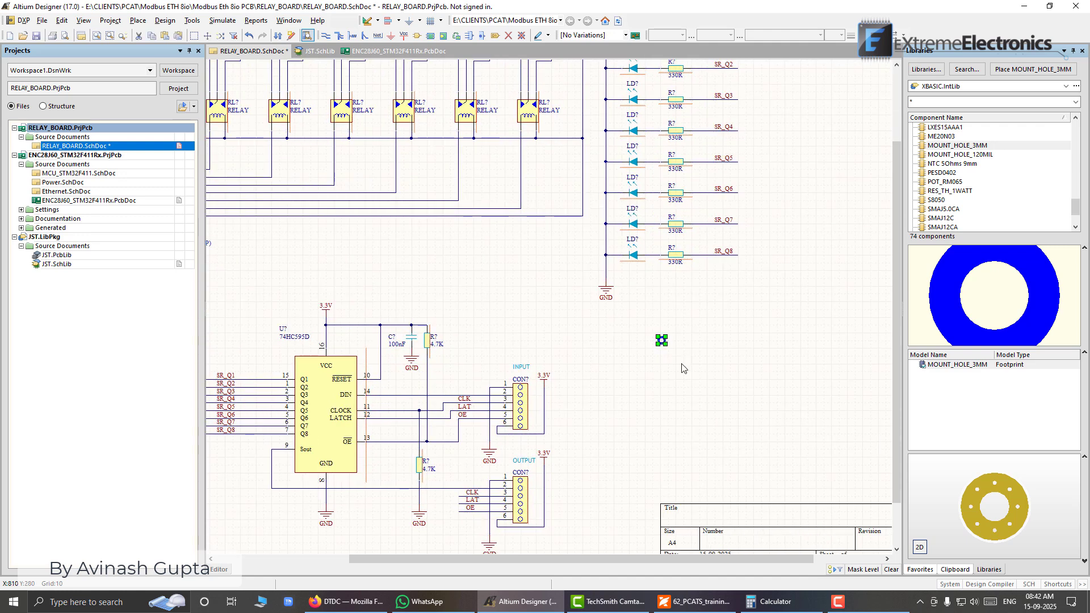
pyautogui.doubleClick(663, 343)
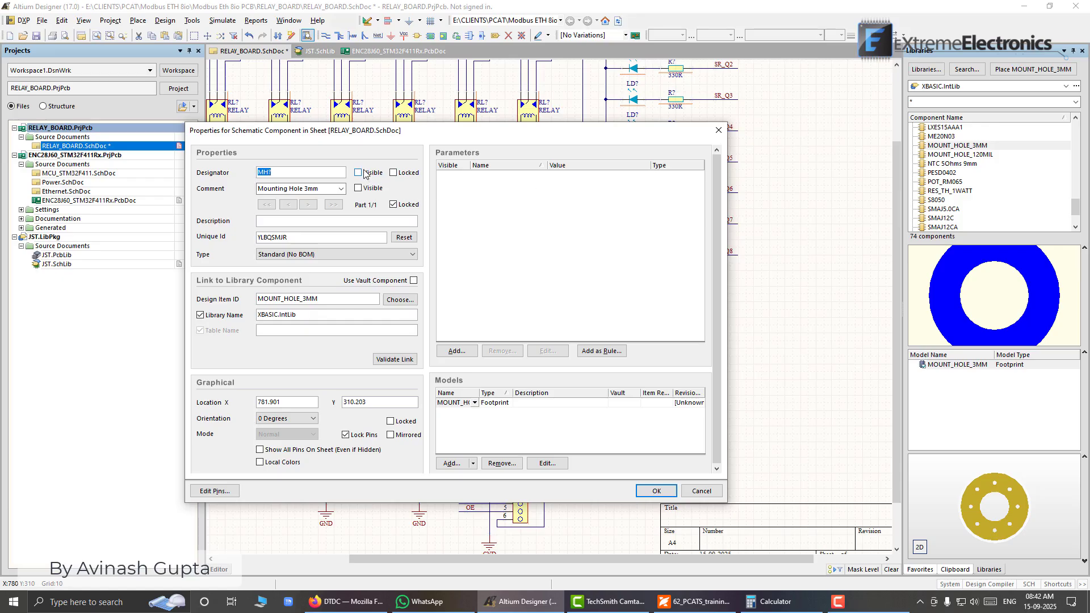
pyautogui.click(653, 491)
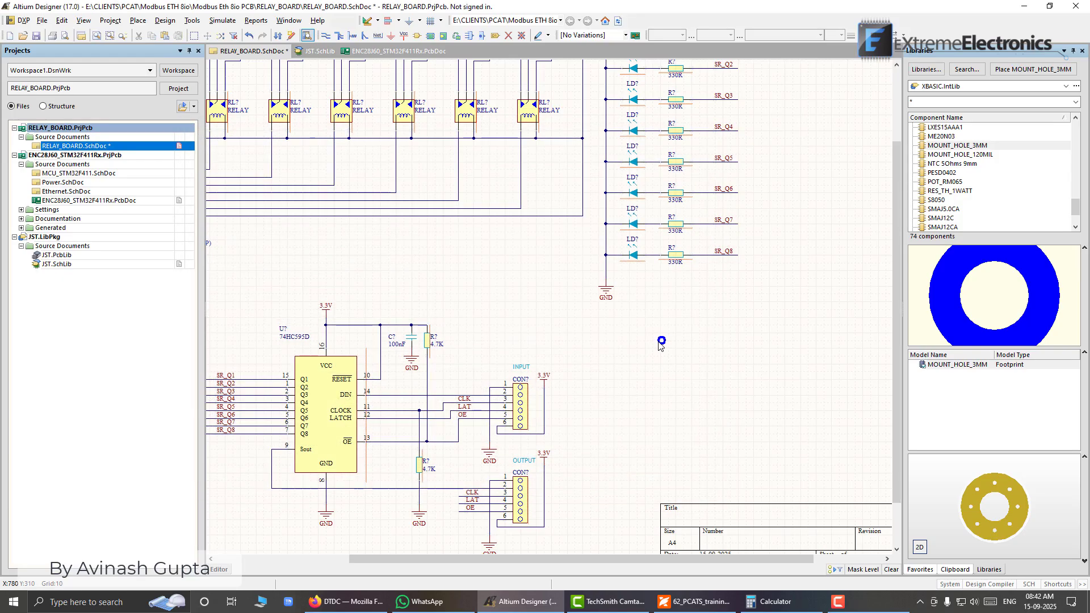
# - Copy the 3 mm mounting hole and place three copies beside it to form a horizontal row of four
pyautogui.click(661, 342)
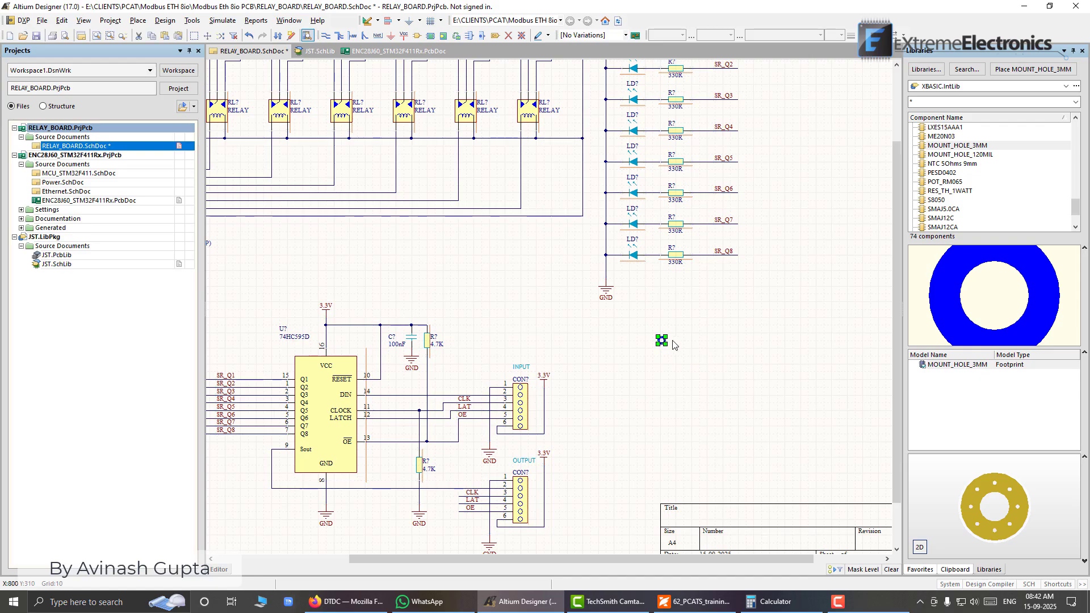
pyautogui.hotkey('ctrl', 'r')
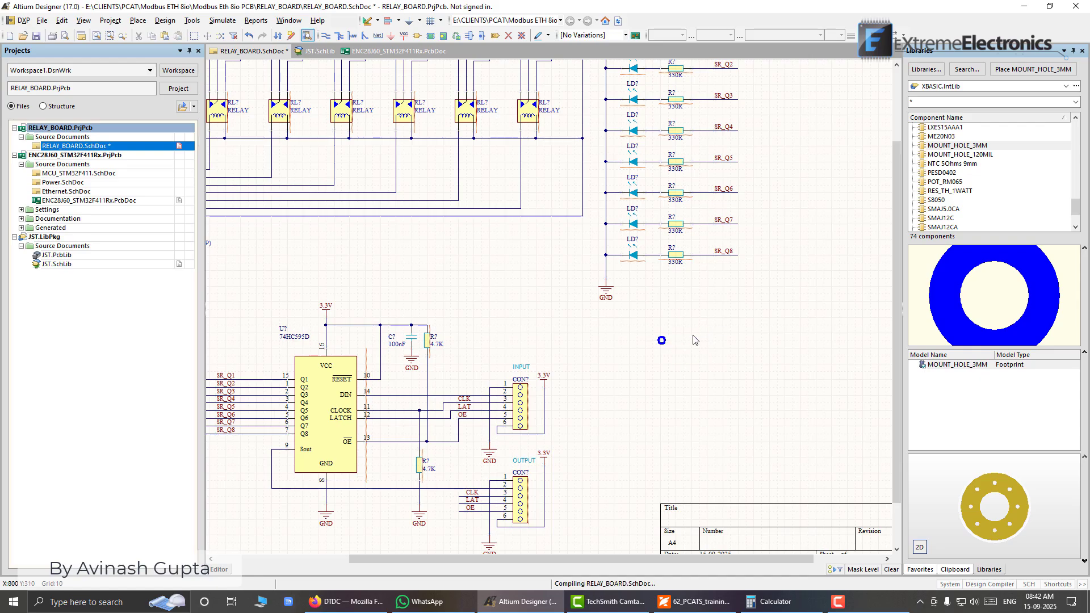
pyautogui.click(677, 341)
pyautogui.hotkey('ctrl', 'v')
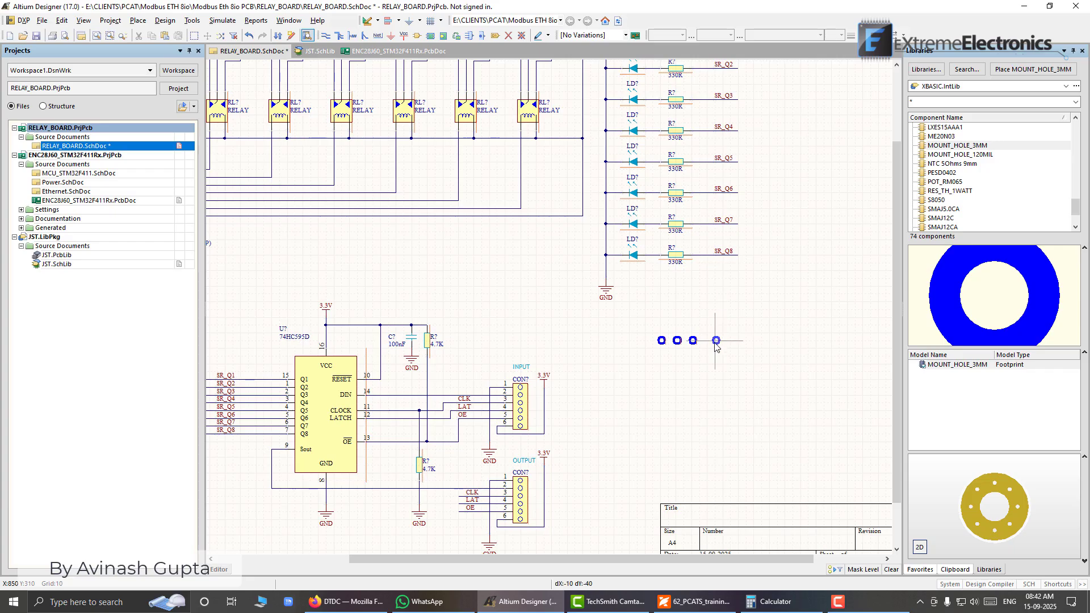
pyautogui.click(709, 340)
pyautogui.keyDown('ctrl'); pyautogui.scroll(2, 693, 360); pyautogui.keyUp('ctrl')
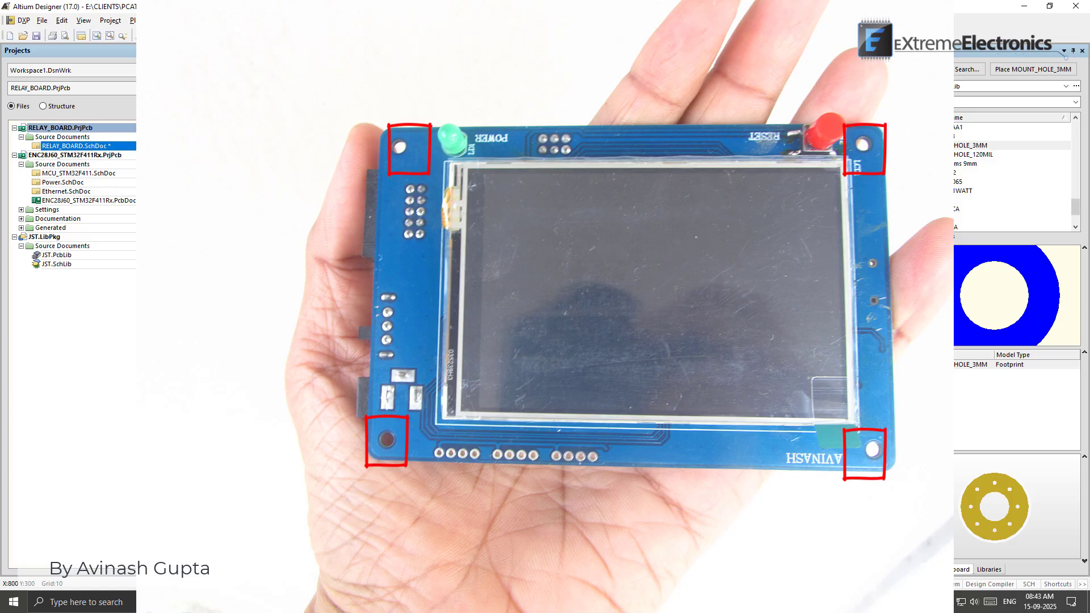
# - Place four FIDUCIAL_40MIL components from XBASIC.IntLib in a row directly below the mounting holes and save the schematic
pyautogui.keyDown('ctrl'); pyautogui.scroll(-2, 698, 313); pyautogui.keyUp('ctrl')
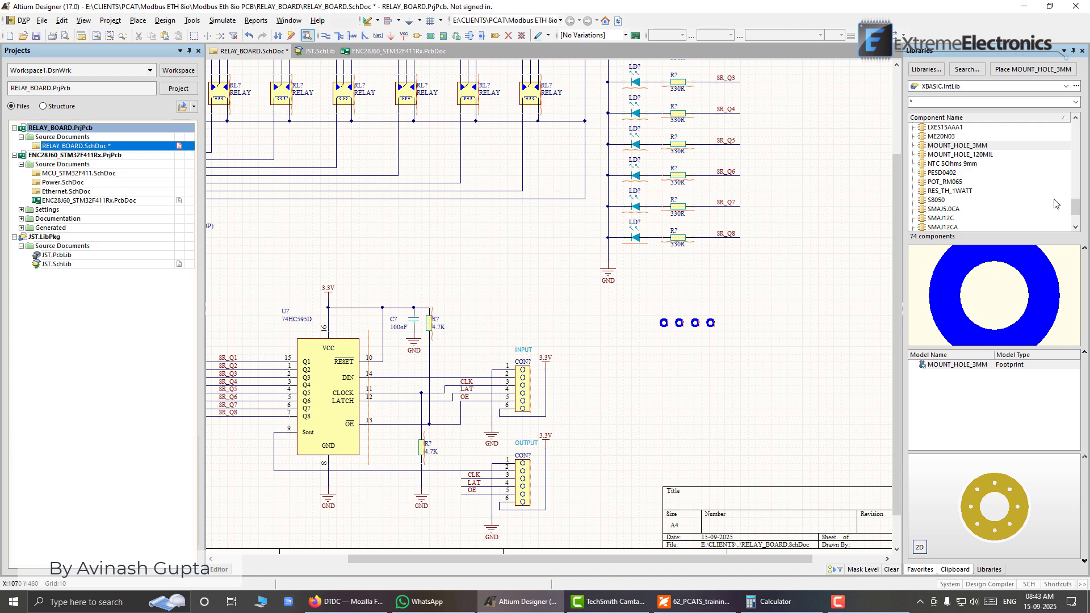
pyautogui.moveTo(1073, 211)
pyautogui.mouseDown()
pyautogui.moveTo(1074, 221)
pyautogui.moveTo(1074, 128)
pyautogui.moveTo(1080, 197)
pyautogui.mouseUp()
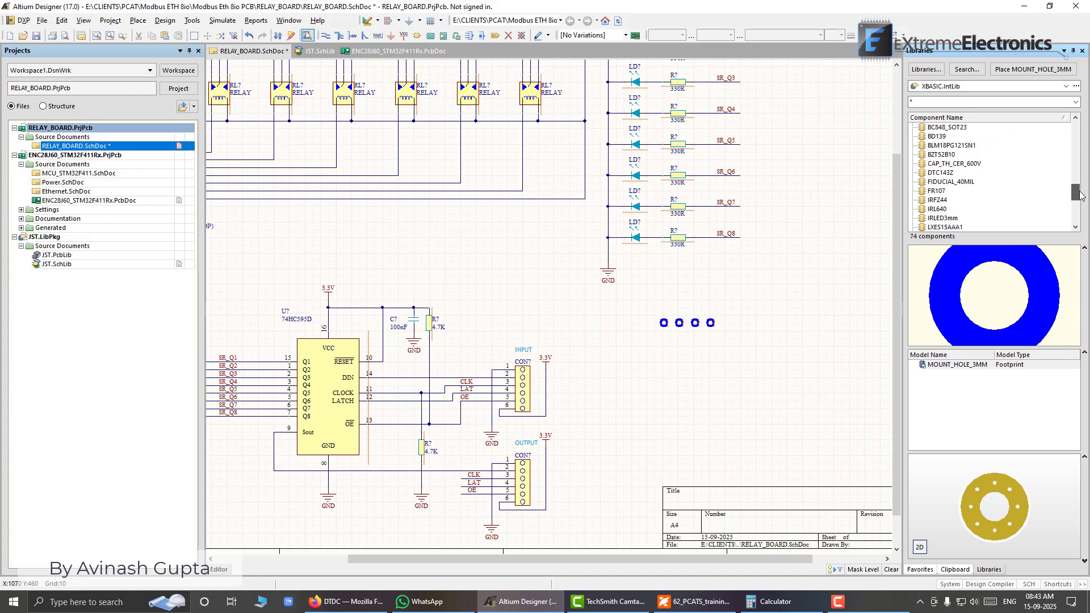
pyautogui.click(954, 183)
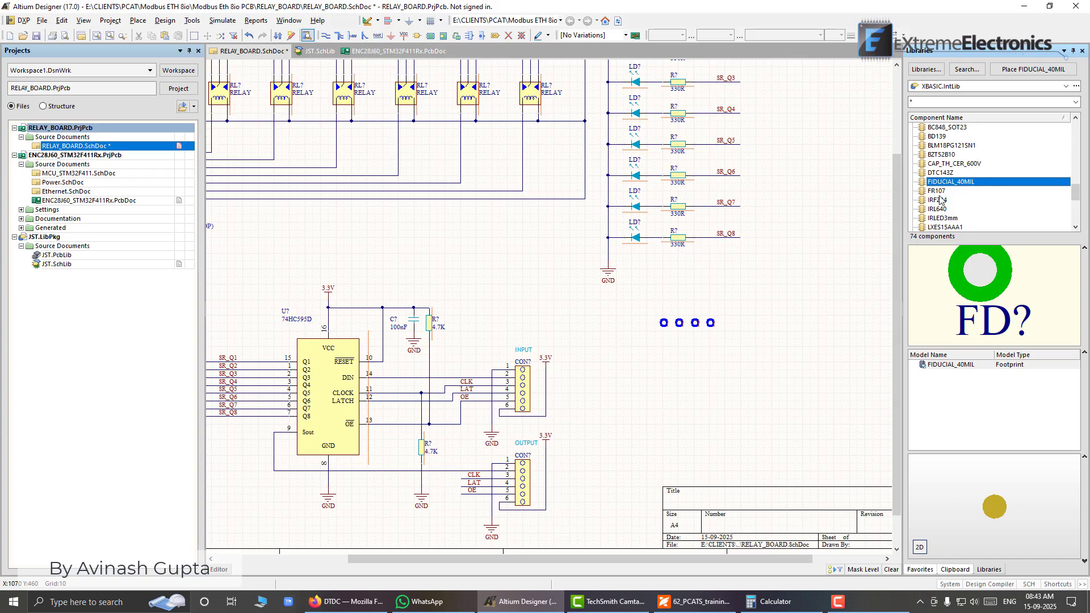
pyautogui.doubleClick(940, 183)
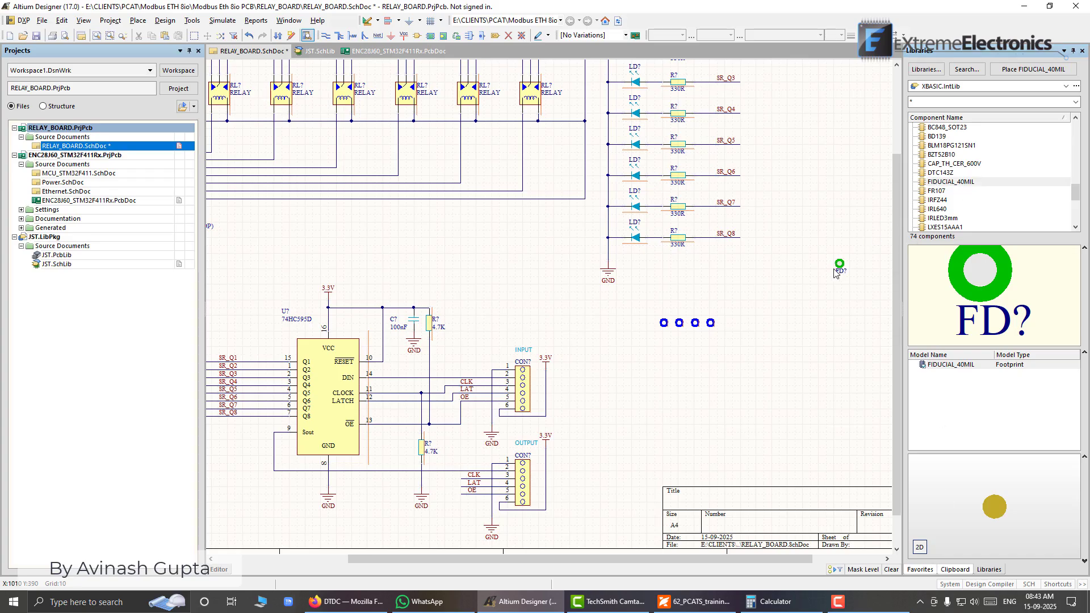
pyautogui.click(665, 348)
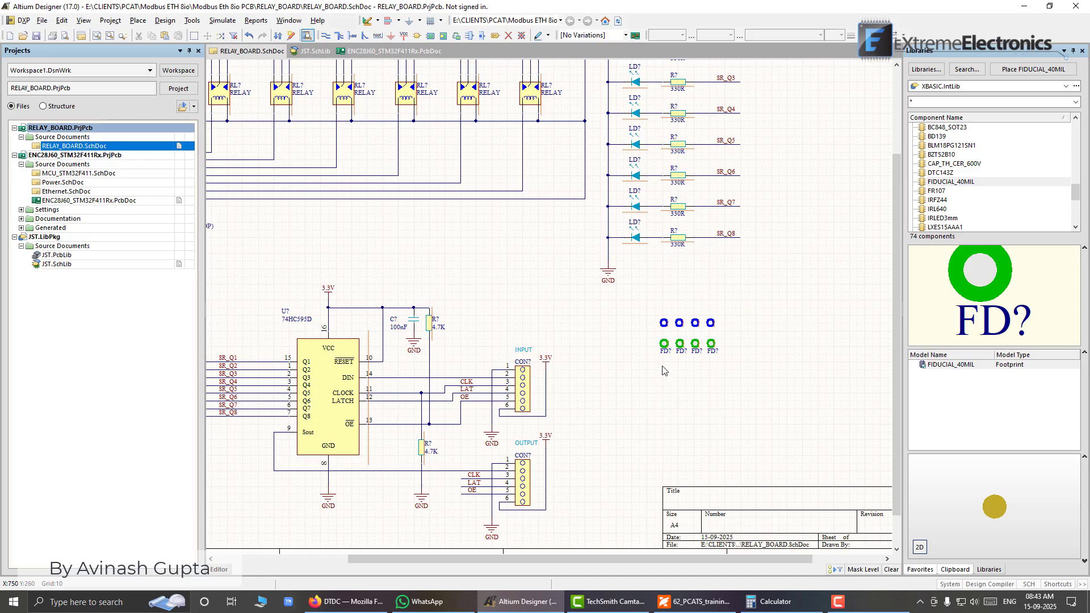
# - Set the designator of the first relay, nearest the ULN2803A's OUT1 wire, to RL1
pyautogui.keyDown('ctrl'); pyautogui.scroll(-3, 601, 321); pyautogui.keyUp('ctrl')
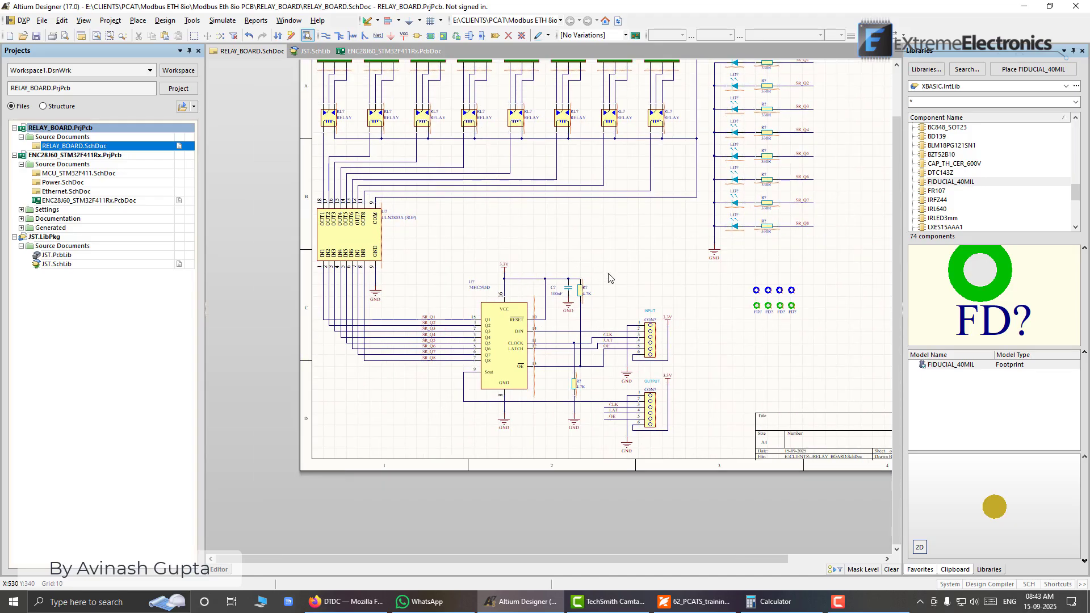
pyautogui.keyDown('ctrl'); pyautogui.scroll(-2, 437, 253); pyautogui.keyUp('ctrl')
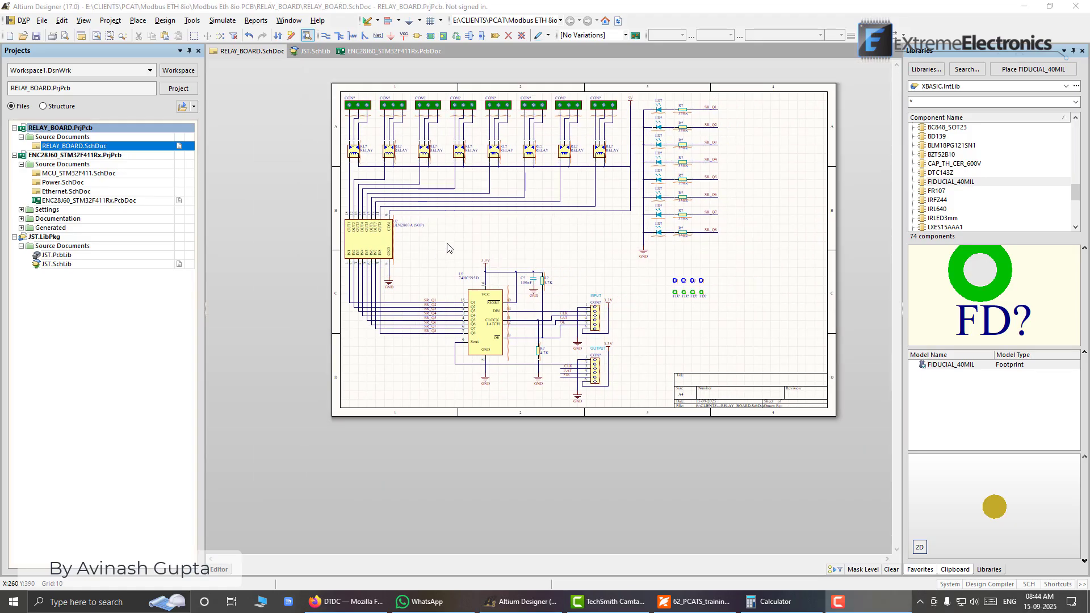
pyautogui.keyDown('ctrl'); pyautogui.scroll(3, 448, 246); pyautogui.keyUp('ctrl')
pyautogui.scroll(2, 446, 225)
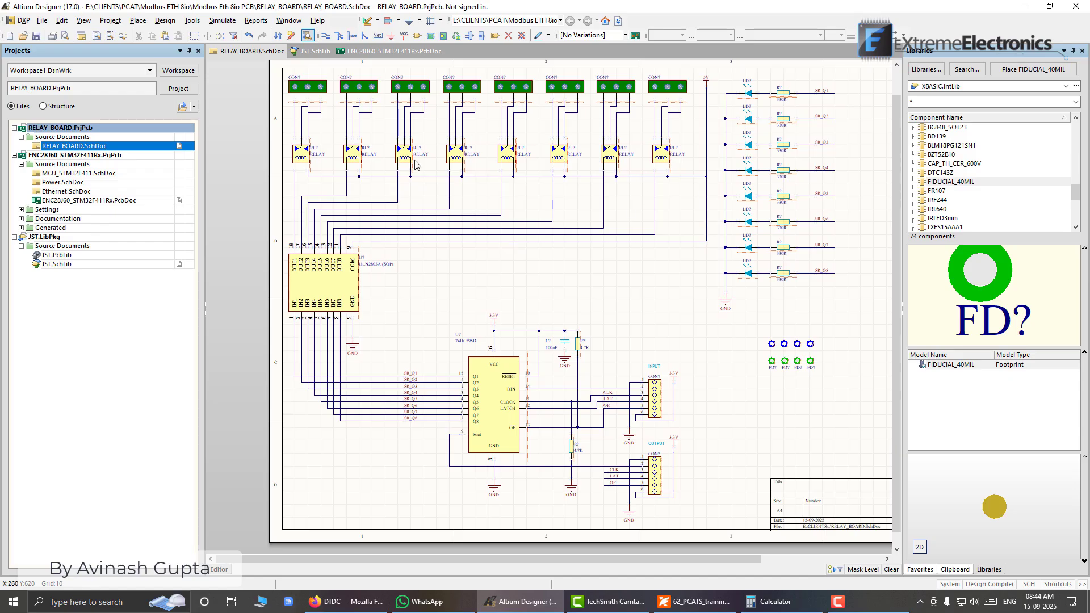
pyautogui.keyDown('ctrl'); pyautogui.scroll(3, 325, 164); pyautogui.keyUp('ctrl')
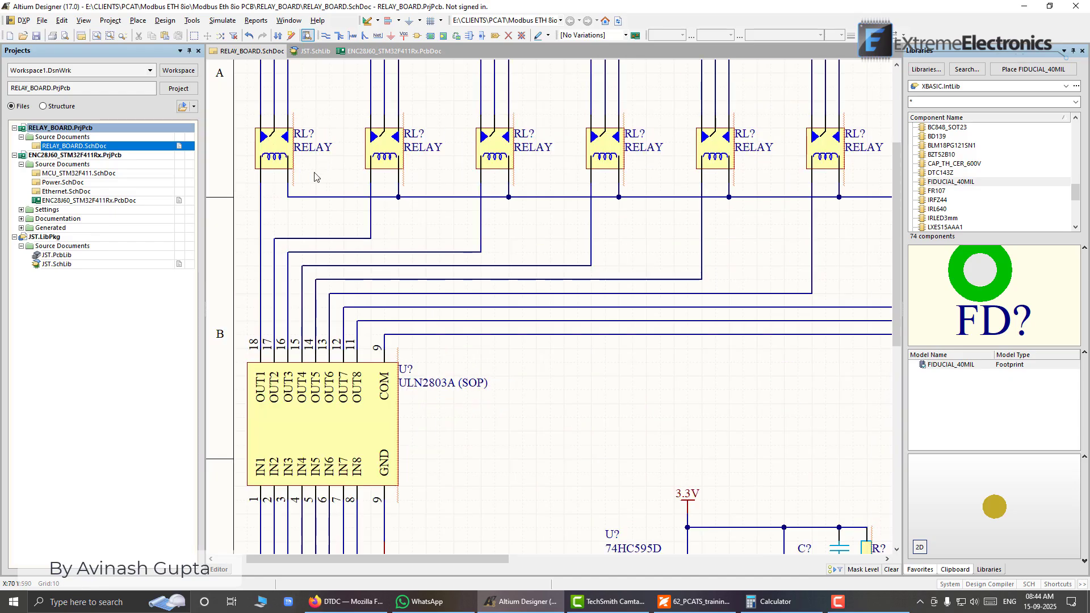
pyautogui.scroll(3, 314, 176)
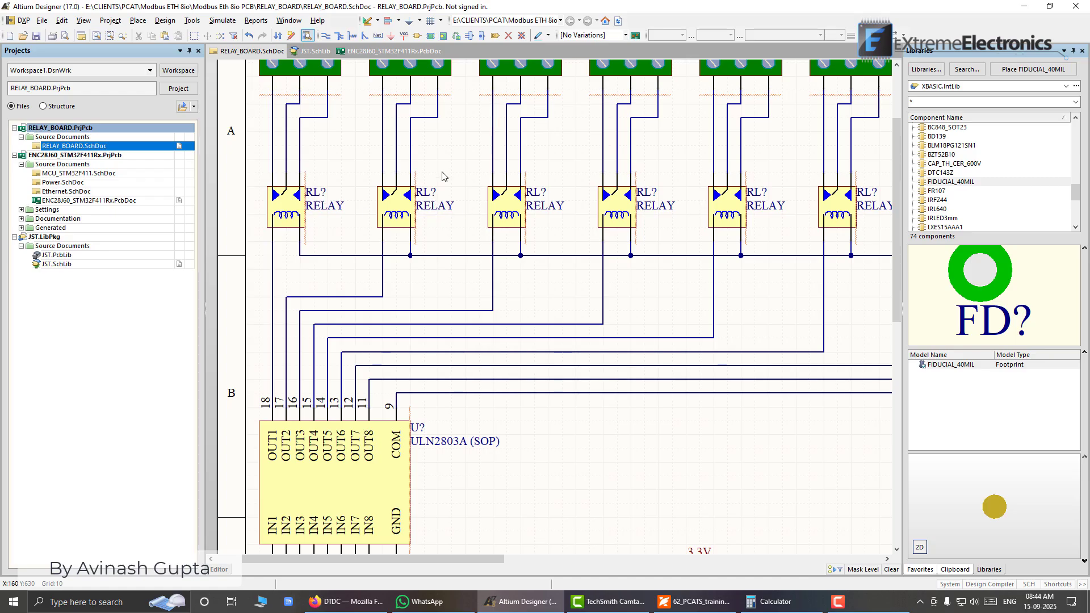
pyautogui.keyDown('ctrl'); pyautogui.scroll(-1, 402, 161); pyautogui.keyUp('ctrl')
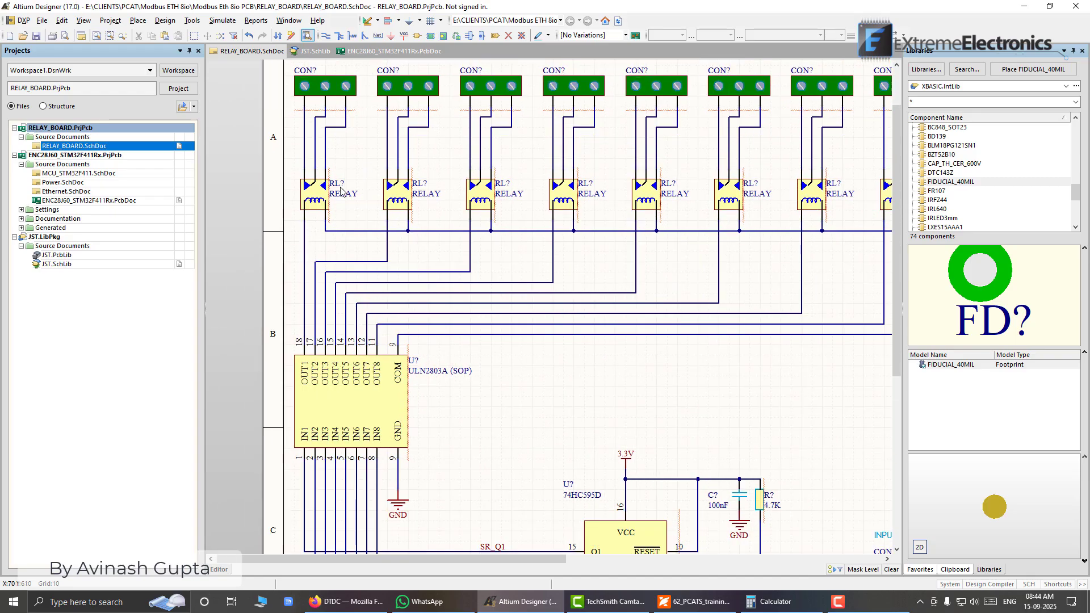
pyautogui.doubleClick(319, 195)
pyautogui.click(283, 171)
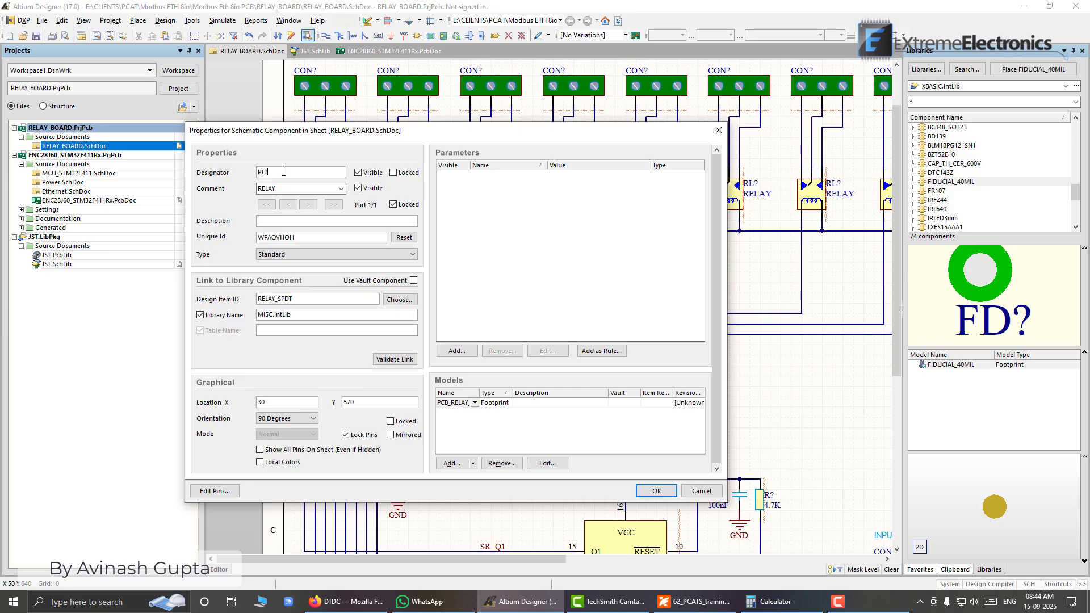
pyautogui.write('1')
pyautogui.click(657, 490)
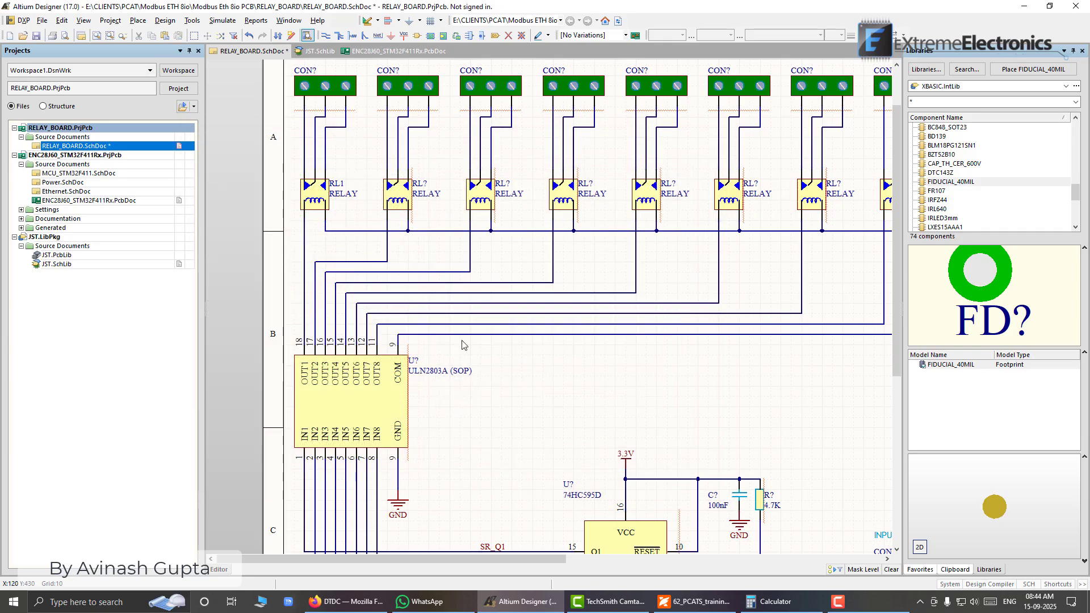
# - Restore the first relay's designator to the unnumbered RL? and deselect the relay
pyautogui.doubleClick(305, 169)
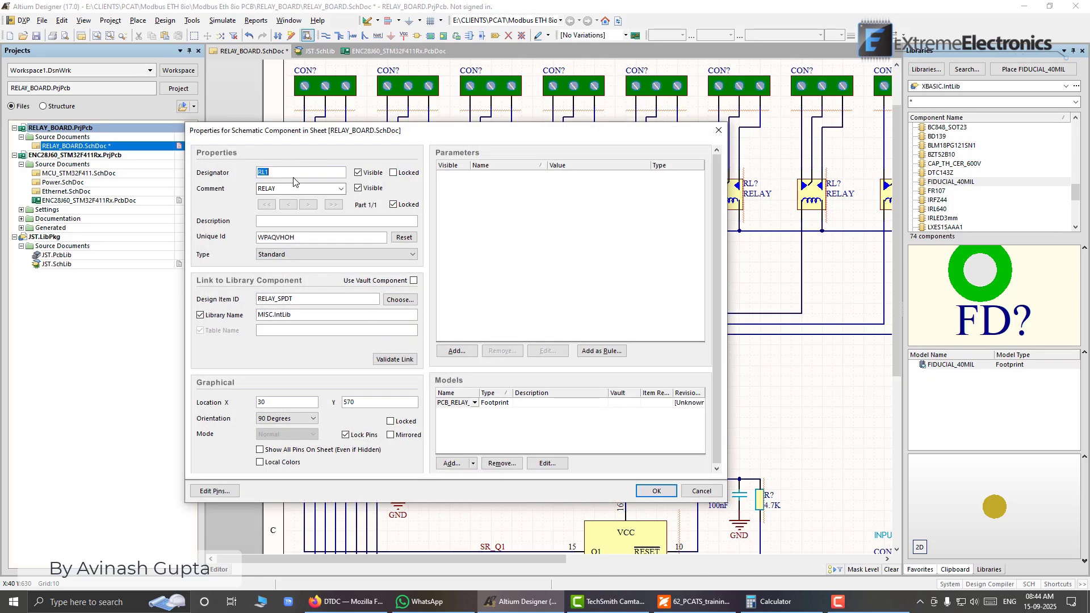
pyautogui.click(295, 175)
pyautogui.click(669, 492)
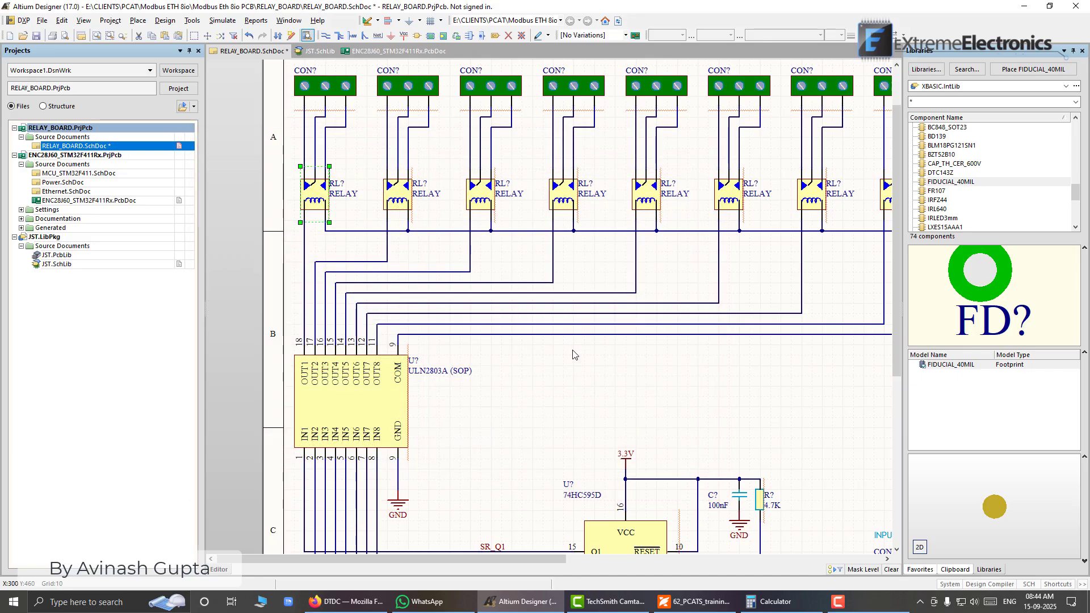
pyautogui.click(514, 279)
# - Open the Annotate Schematics tool for RELAY_BOARD.SchDoc and review all component designators in its proposed change list
pyautogui.keyDown('ctrl'); pyautogui.scroll(-2, 514, 279); pyautogui.keyUp('ctrl')
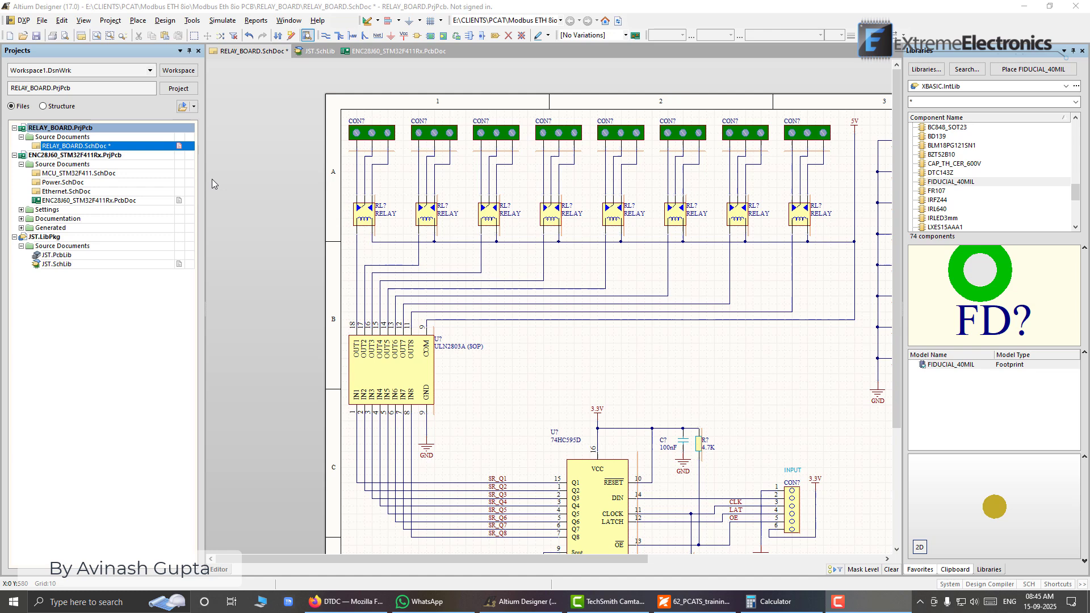
pyautogui.click(192, 22)
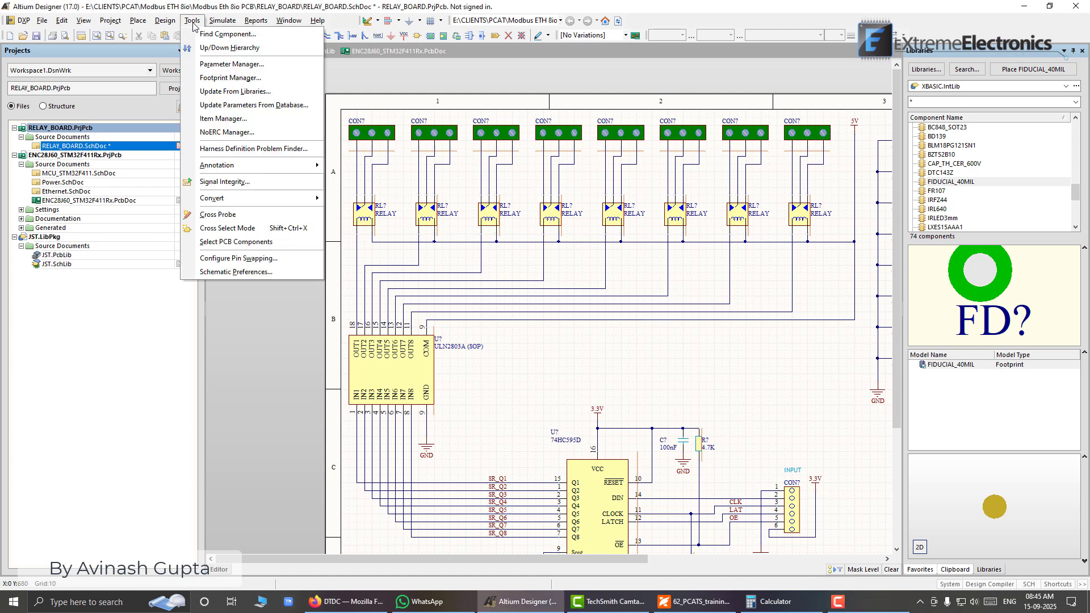
pyautogui.moveTo(211, 168)
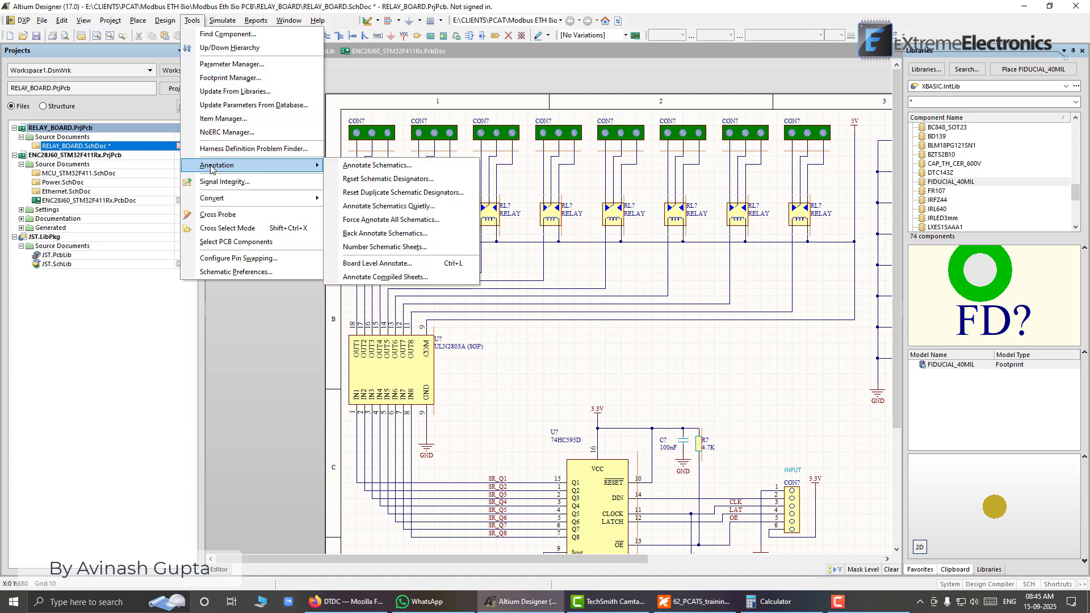
pyautogui.click(366, 166)
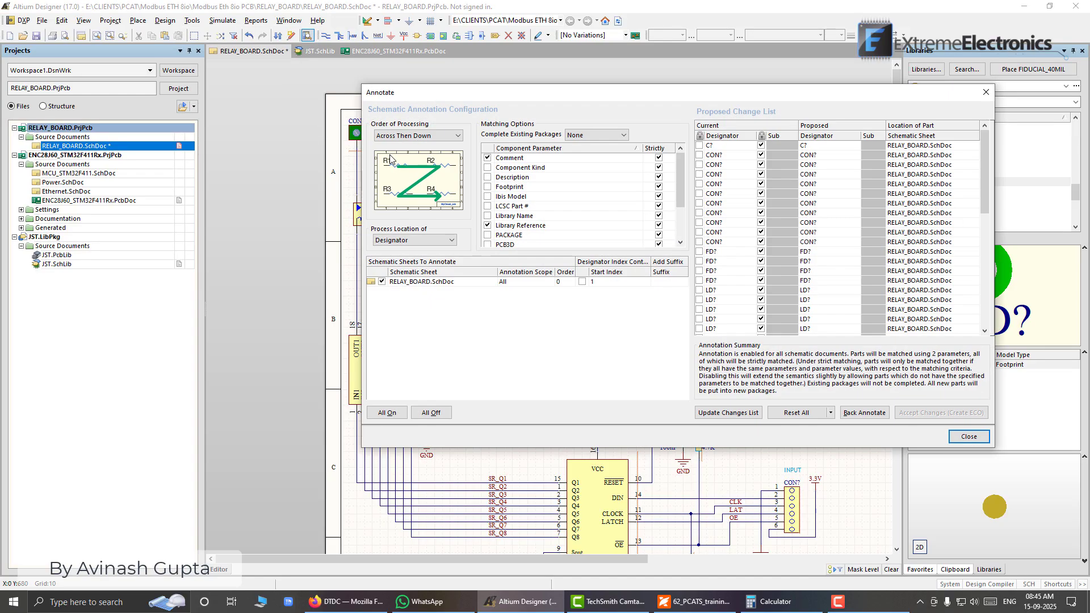
pyautogui.moveTo(660, 100)
pyautogui.mouseDown()
pyautogui.moveTo(537, 102)
pyautogui.moveTo(522, 123)
pyautogui.mouseUp()
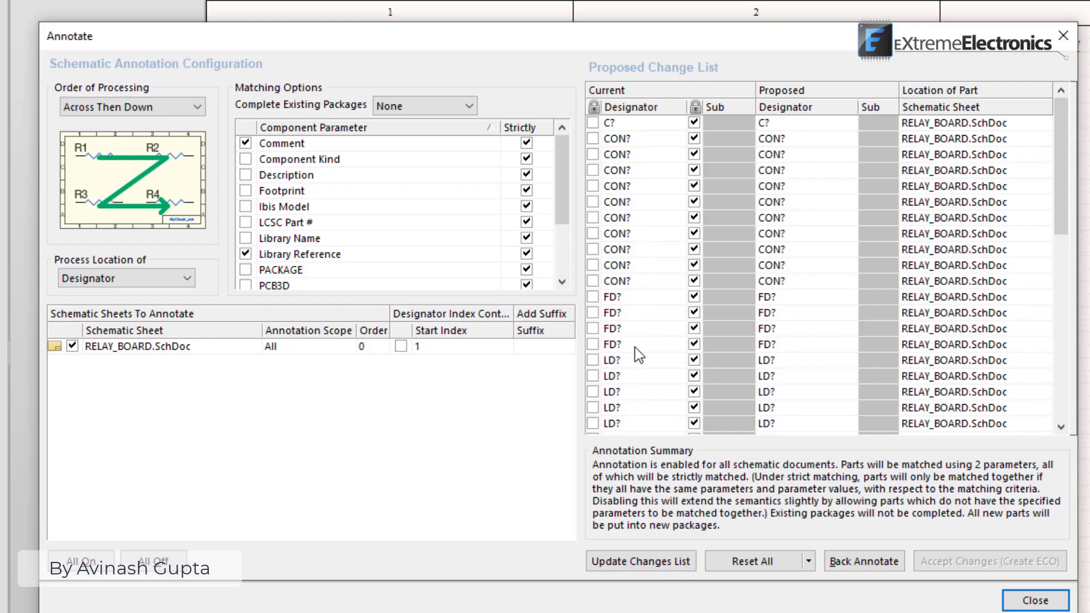
pyautogui.moveTo(1057, 225); pyautogui.dragTo(1066, 412)
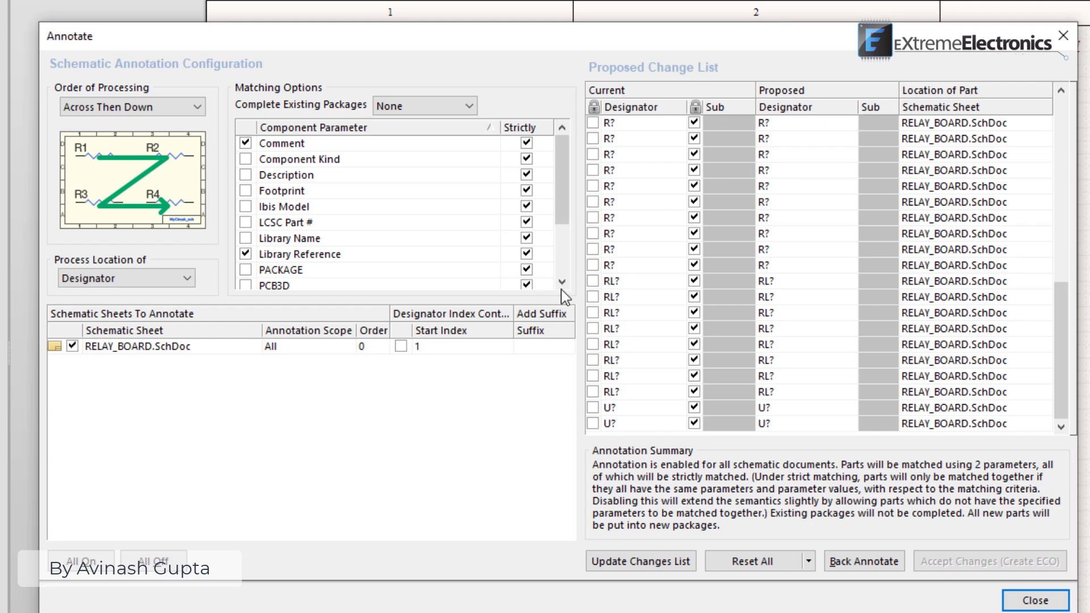
pyautogui.moveTo(1070, 335); pyautogui.dragTo(1079, 130)
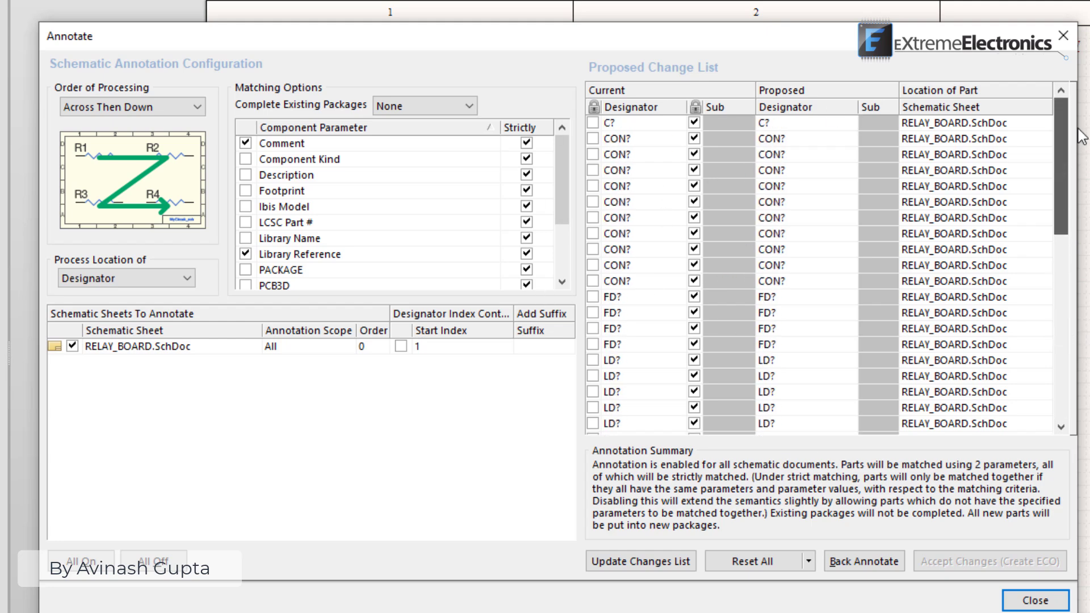
# - Update the proposed change list to number all unnumbered components, and review the proposed designators down to the last U entry
pyautogui.click(645, 560)
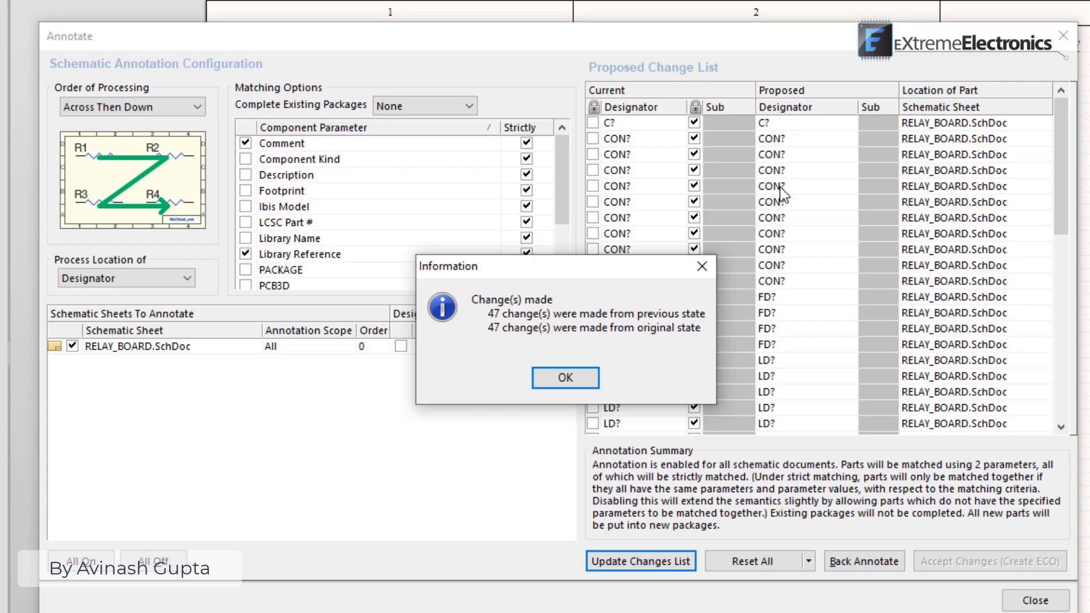
pyautogui.click(568, 378)
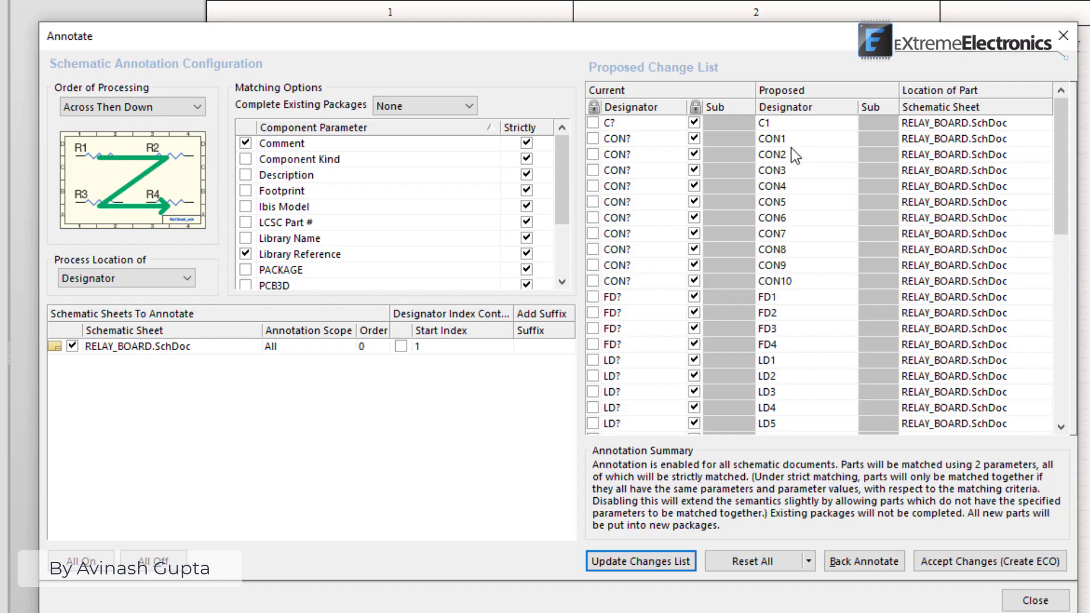
pyautogui.scroll(-1, 807, 324)
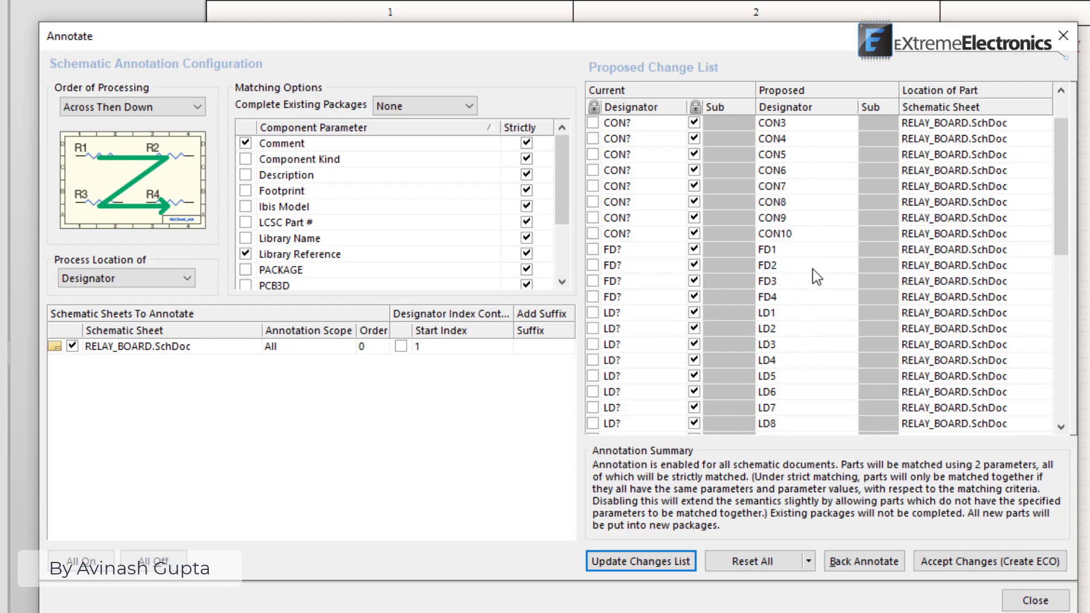
pyautogui.scroll(-3, 849, 363)
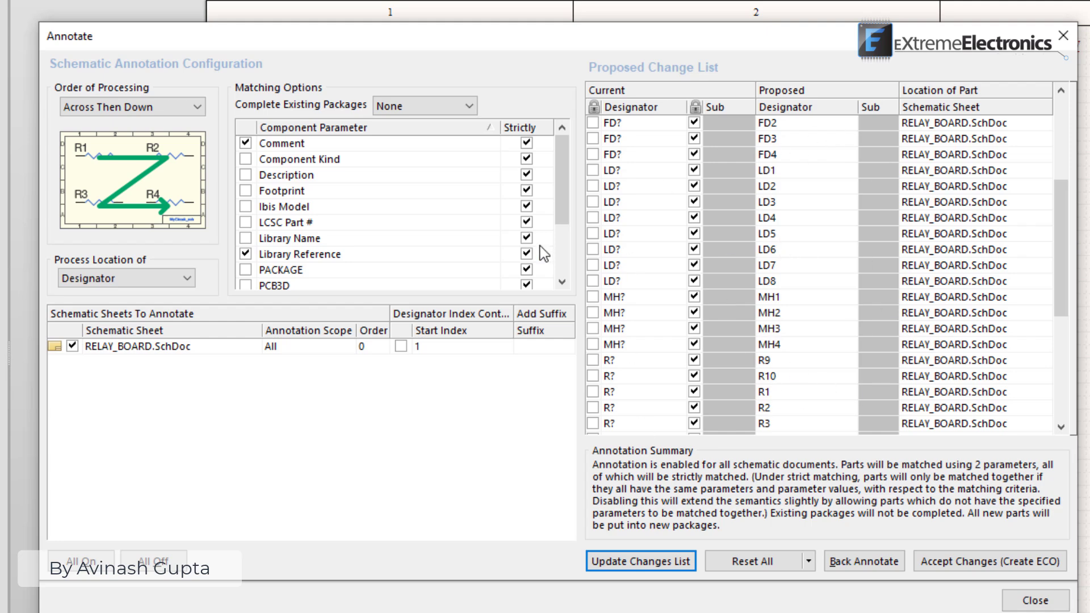
pyautogui.moveTo(604, 41); pyautogui.dragTo(764, 431)
pyautogui.moveTo(648, 435); pyautogui.dragTo(434, 147)
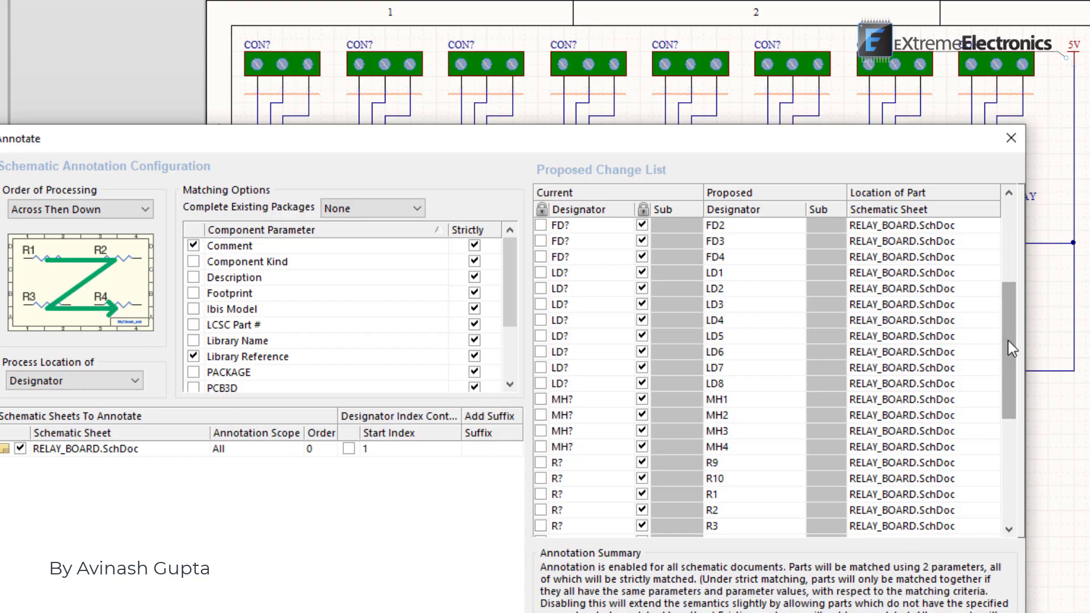
pyautogui.moveTo(1010, 347); pyautogui.dragTo(1017, 454)
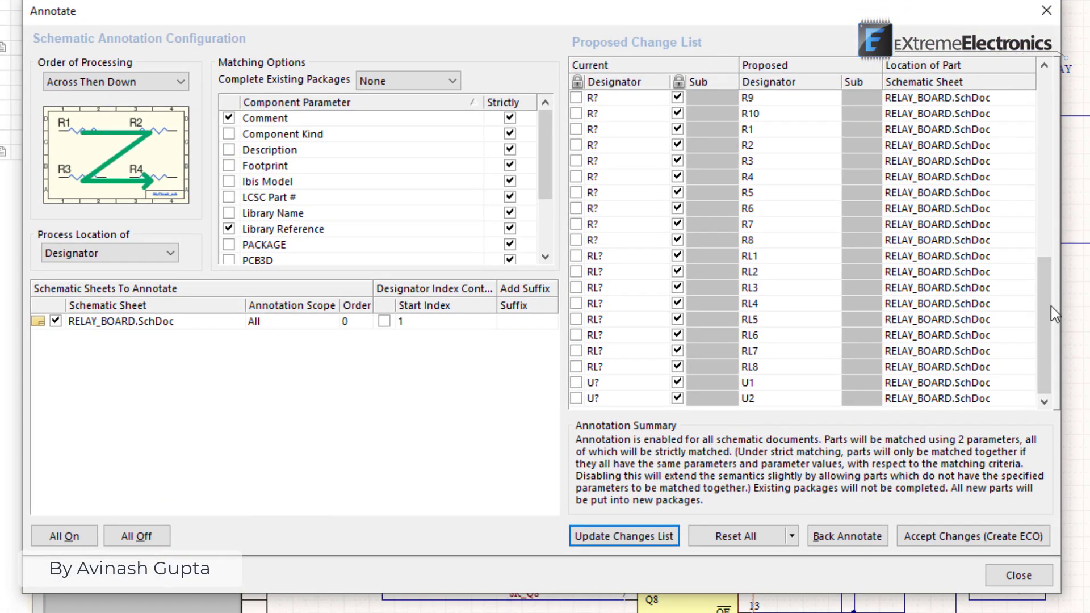
pyautogui.moveTo(1023, 410)
pyautogui.mouseDown()
pyautogui.moveTo(1012, 317)
pyautogui.moveTo(1026, 347)
pyautogui.mouseUp()
pyautogui.moveTo(1052, 235); pyautogui.dragTo(1055, 311)
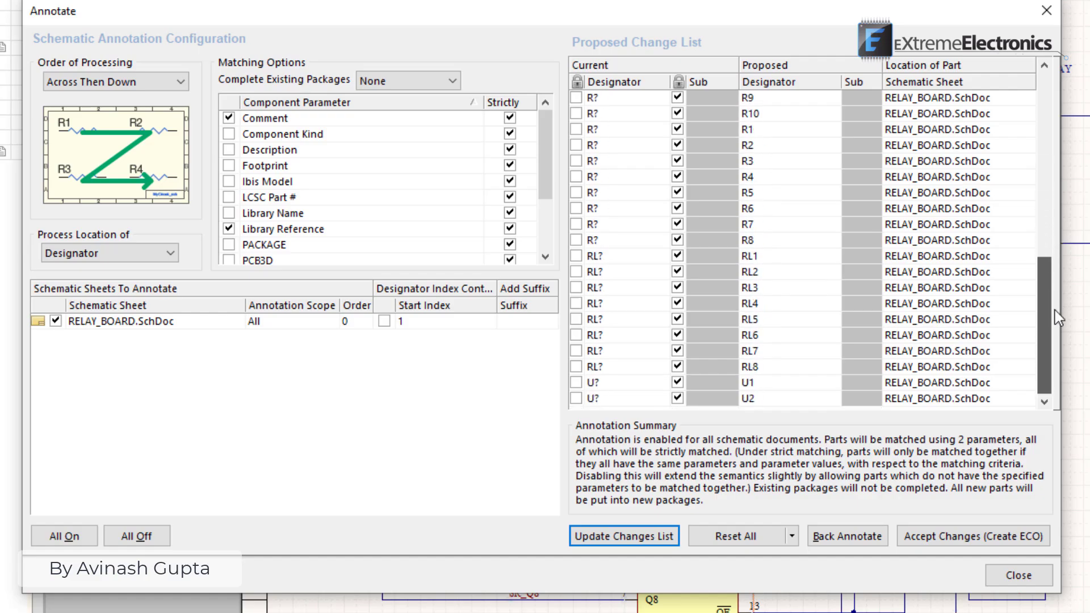
pyautogui.click(679, 399)
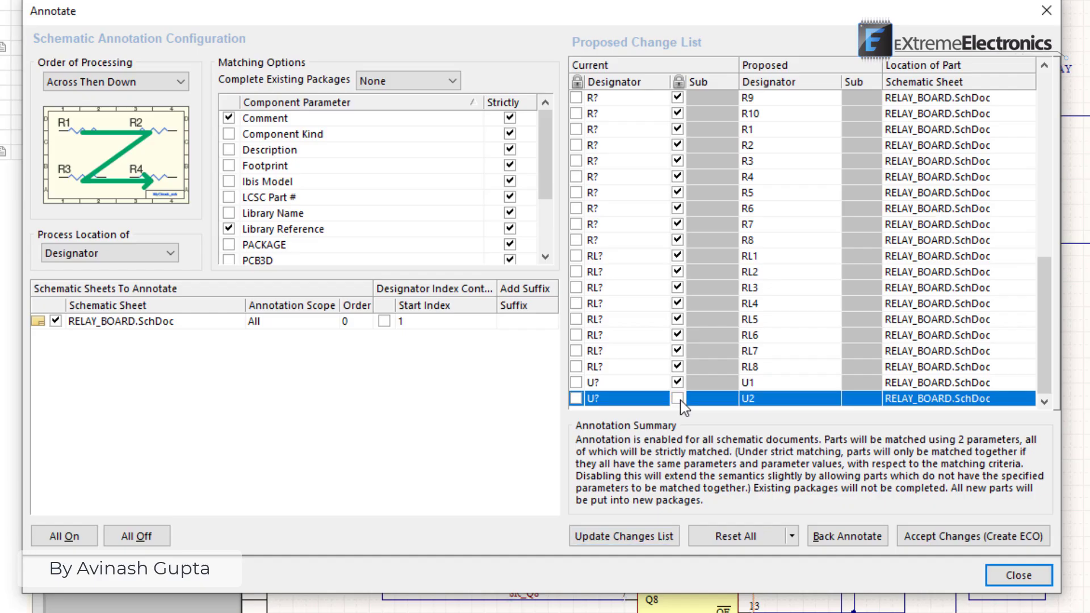
pyautogui.click(678, 399)
pyautogui.moveTo(1045, 340)
pyautogui.mouseDown()
pyautogui.moveTo(1041, 131)
pyautogui.moveTo(1041, 360)
pyautogui.mouseUp()
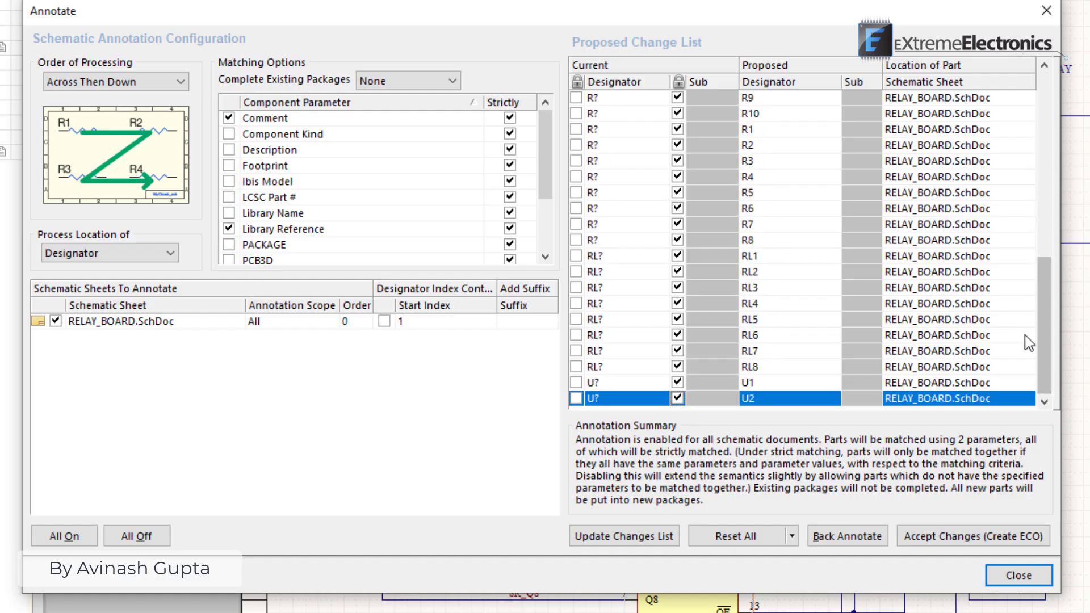
# - Accept the proposed designators as an engineering change order, execute all its changes, and close the annotation tool
pyautogui.click(929, 537)
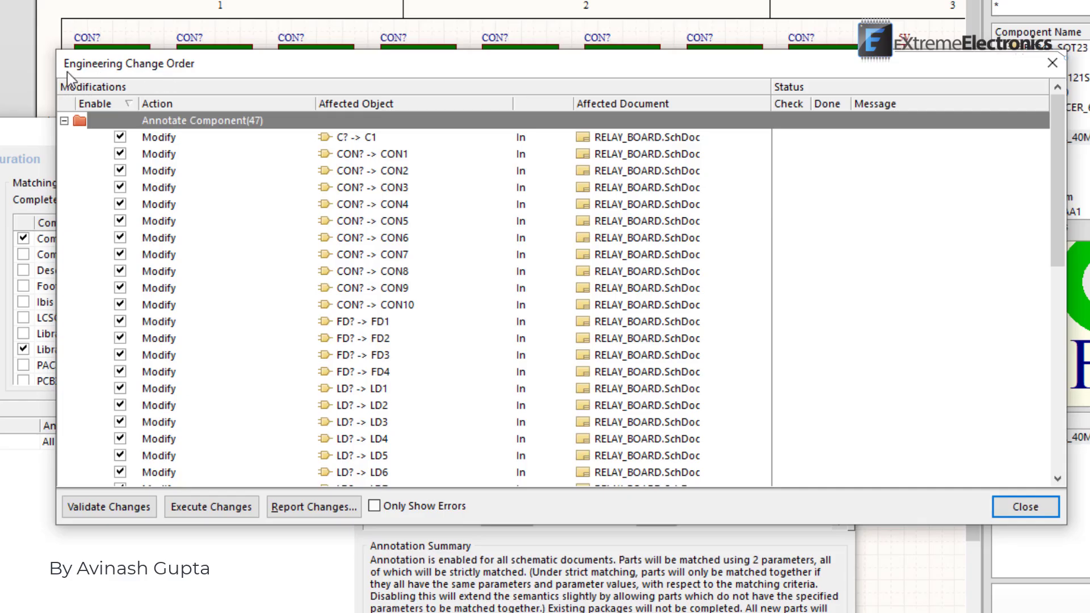
pyautogui.moveTo(189, 75); pyautogui.dragTo(126, 56)
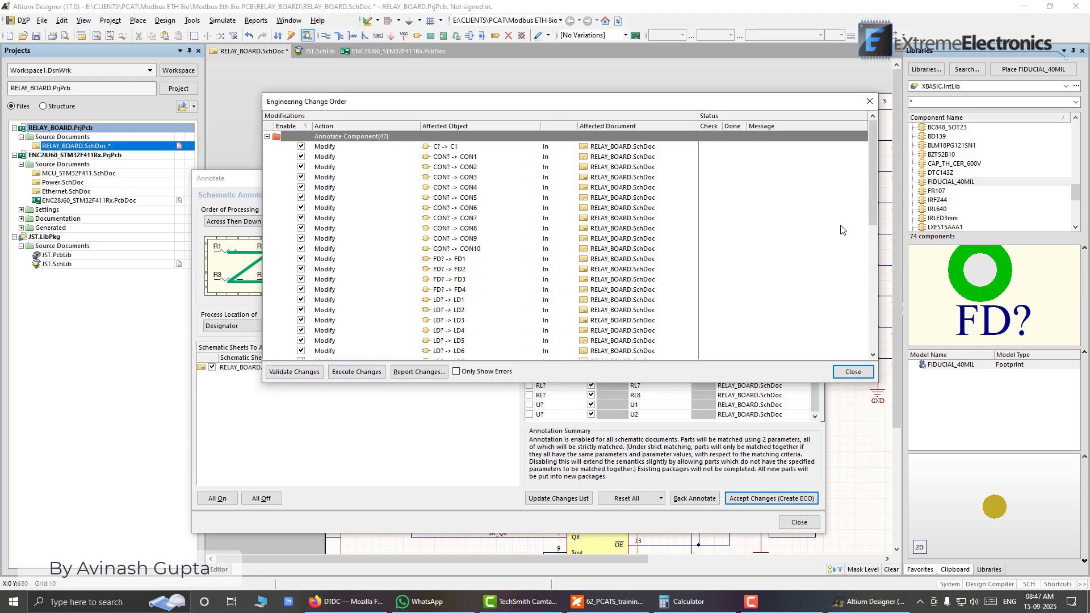
pyautogui.moveTo(874, 192)
pyautogui.mouseDown()
pyautogui.moveTo(871, 275)
pyautogui.moveTo(870, 178)
pyautogui.mouseUp()
pyautogui.moveTo(874, 212); pyautogui.dragTo(873, 284)
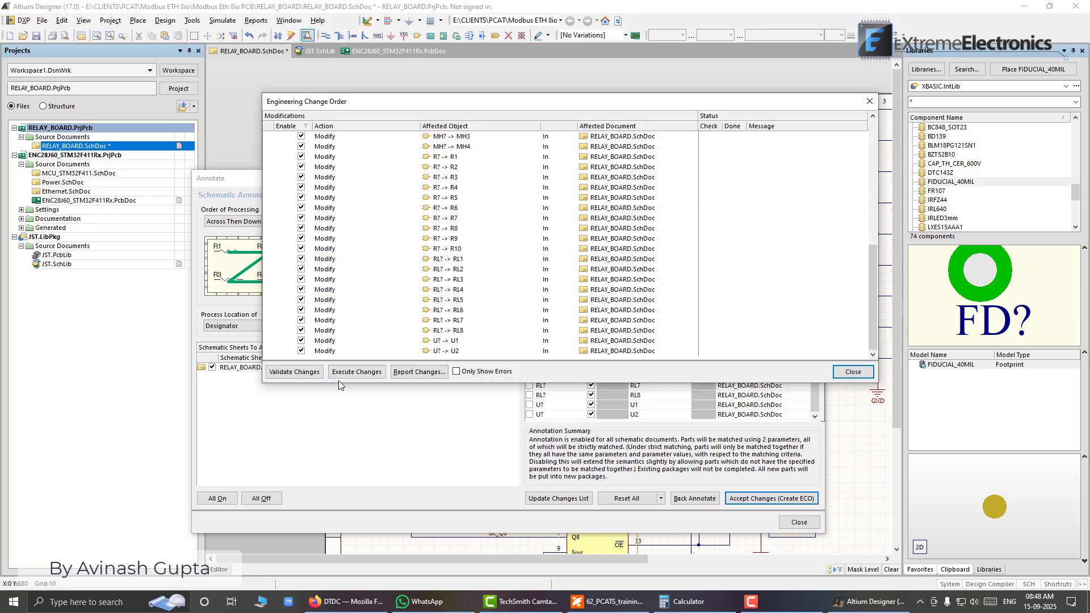
pyautogui.click(352, 372)
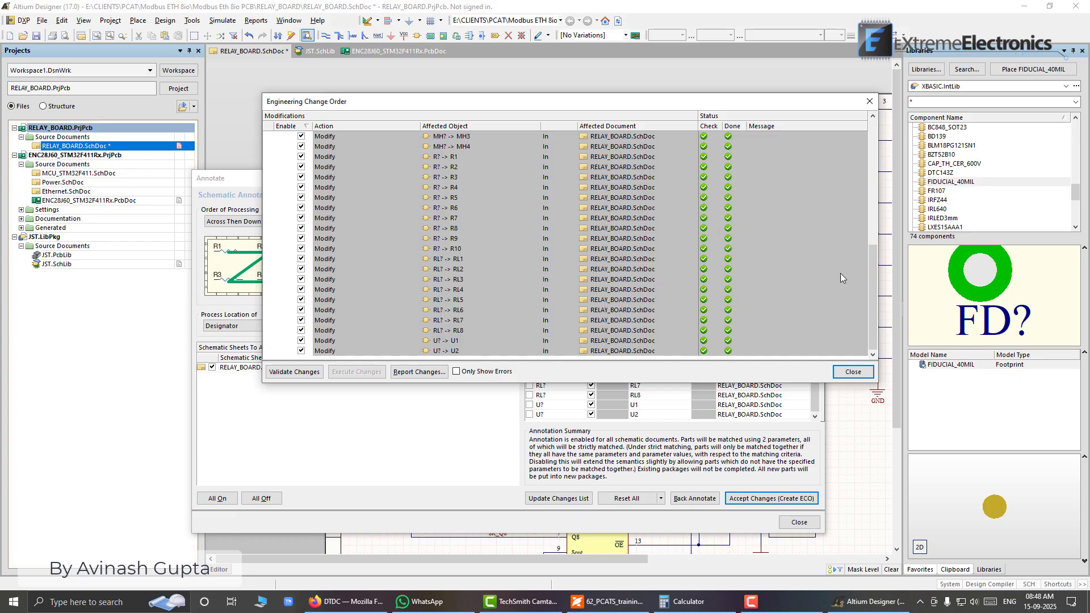
pyautogui.moveTo(874, 290)
pyautogui.mouseDown()
pyautogui.moveTo(883, 160)
pyautogui.moveTo(856, 315)
pyautogui.moveTo(864, 176)
pyautogui.moveTo(868, 299)
pyautogui.mouseUp()
pyautogui.moveTo(873, 305); pyautogui.dragTo(869, 343)
pyautogui.click(858, 372)
pyautogui.click(800, 522)
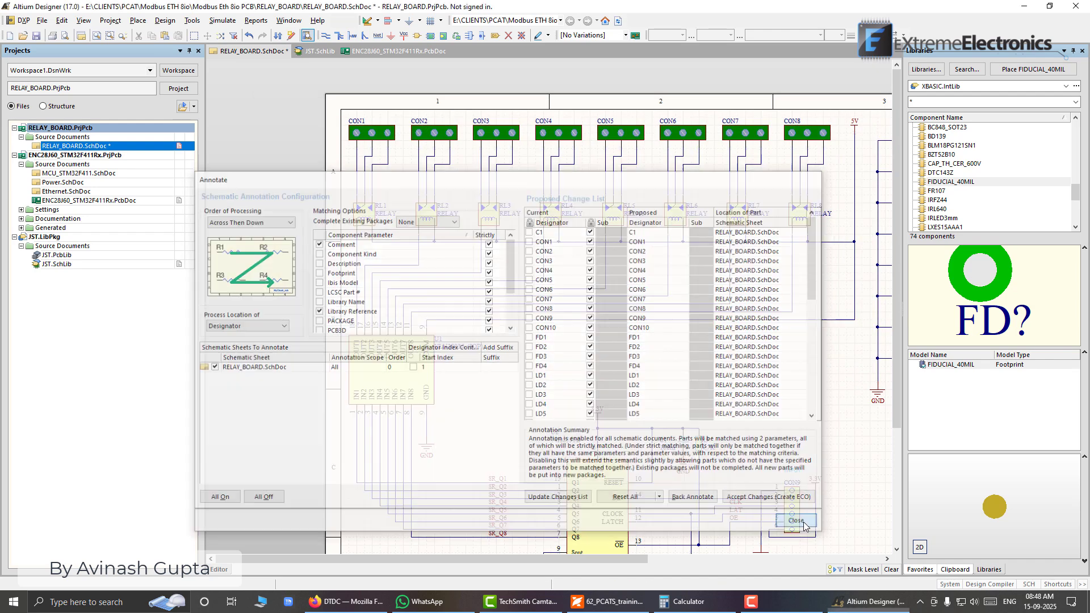
# - Examine the annotated designators across the schematic, from the relays and ICs to the LEDs, resistors, connectors and fiducials
pyautogui.keyDown('ctrl'); pyautogui.scroll(4, 400, 230); pyautogui.keyUp('ctrl')
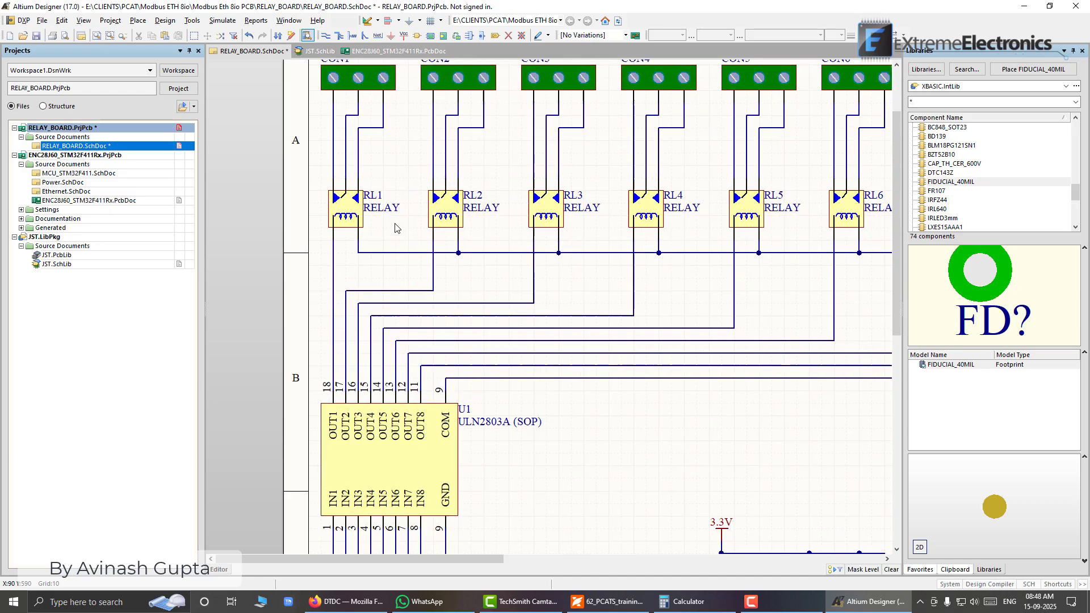
pyautogui.moveTo(404, 233); pyautogui.dragTo(357, 267, button='right')
pyautogui.moveTo(487, 250); pyautogui.dragTo(421, 253, button='right')
pyautogui.moveTo(690, 276); pyautogui.dragTo(482, 270, button='right')
pyautogui.keyDown('ctrl'); pyautogui.scroll(-4, 557, 265); pyautogui.keyUp('ctrl')
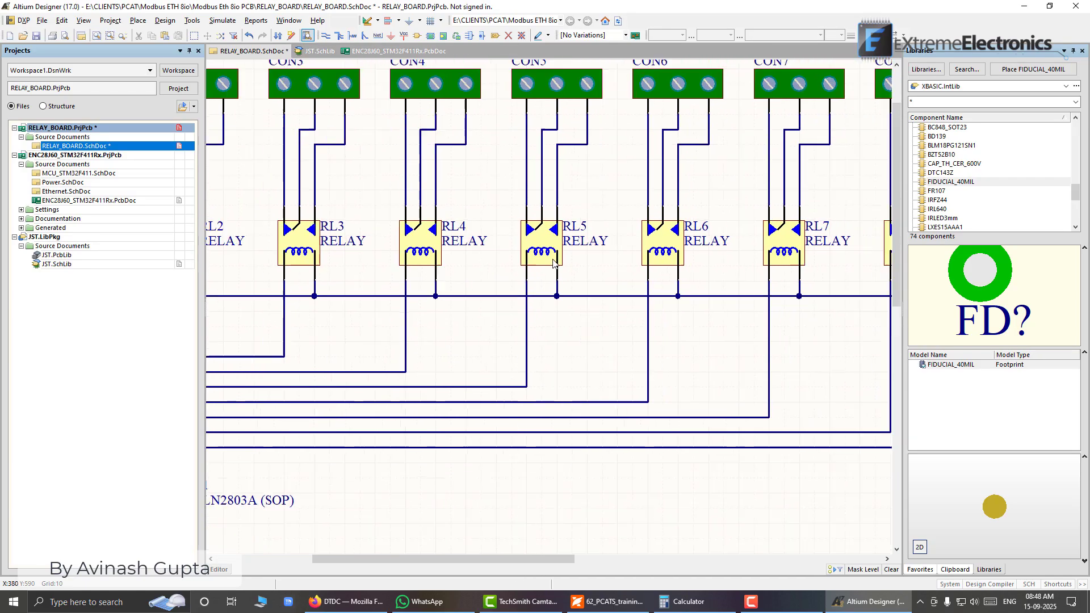
pyautogui.moveTo(514, 322); pyautogui.dragTo(648, 174, button='right')
pyautogui.keyDown('ctrl'); pyautogui.scroll(4, 432, 393); pyautogui.keyUp('ctrl')
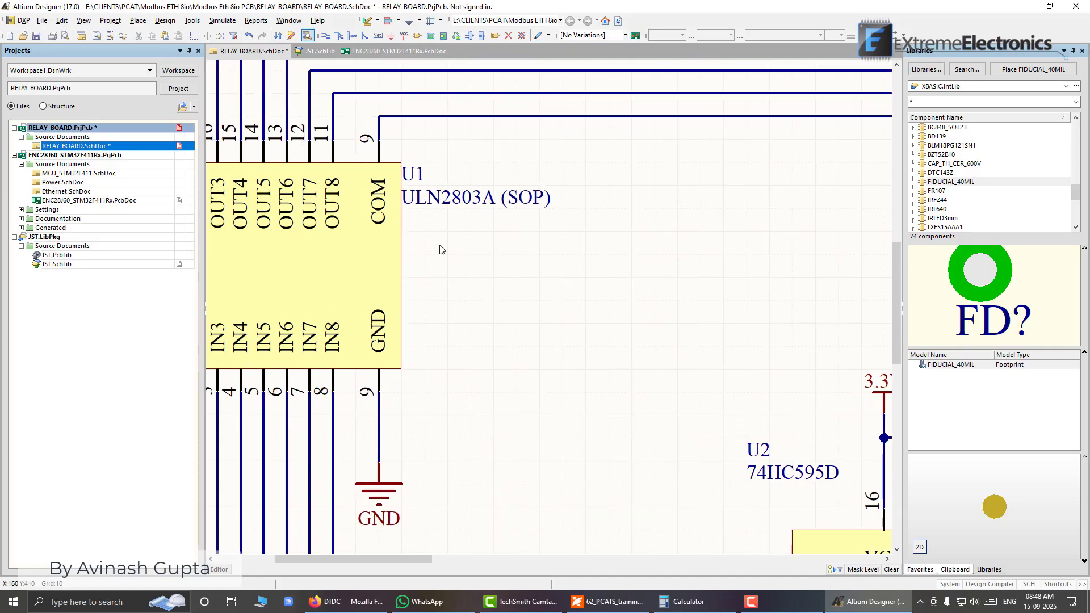
pyautogui.moveTo(666, 344); pyautogui.dragTo(402, 253, button='right')
pyautogui.keyDown('ctrl'); pyautogui.scroll(-6, 671, 239); pyautogui.keyUp('ctrl')
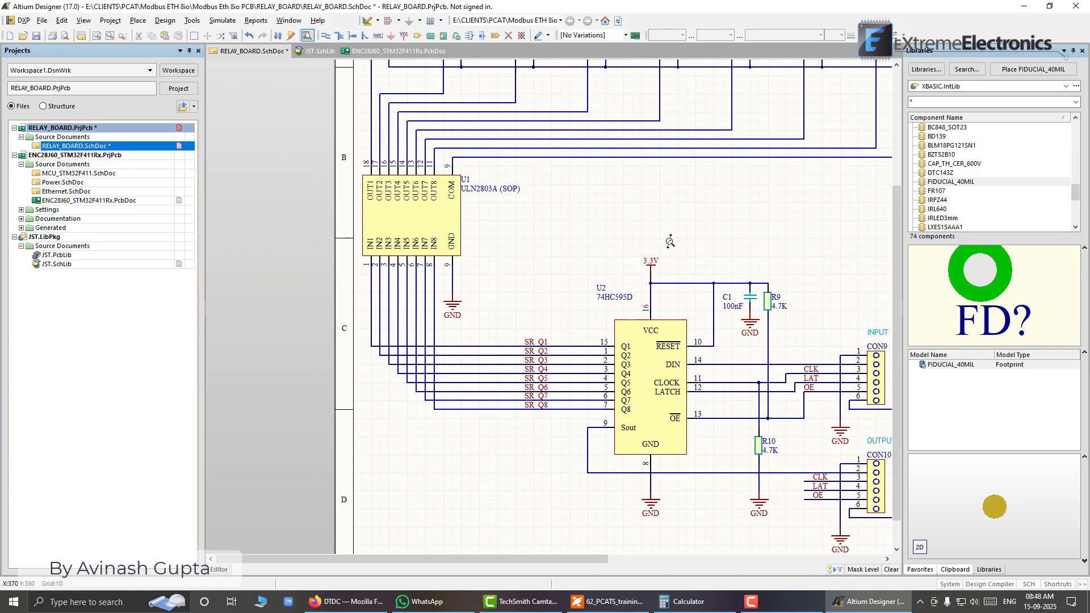
pyautogui.moveTo(657, 246); pyautogui.dragTo(504, 251, button='right')
pyautogui.keyDown('ctrl'); pyautogui.scroll(3, 600, 310); pyautogui.keyUp('ctrl')
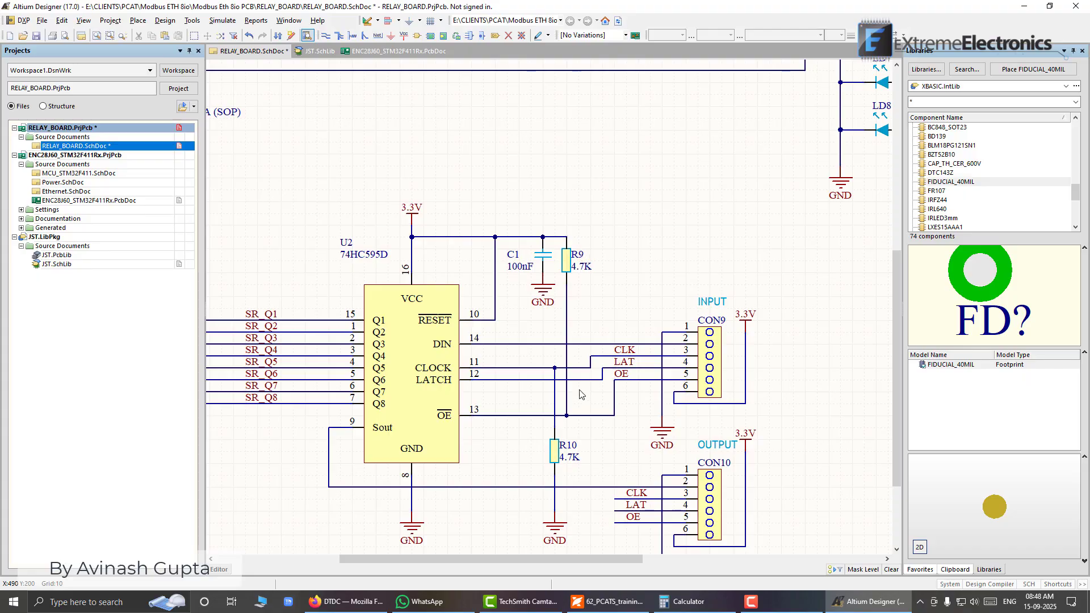
pyautogui.moveTo(612, 313); pyautogui.dragTo(437, 447, button='right')
pyautogui.moveTo(758, 202); pyautogui.dragTo(640, 386, button='right')
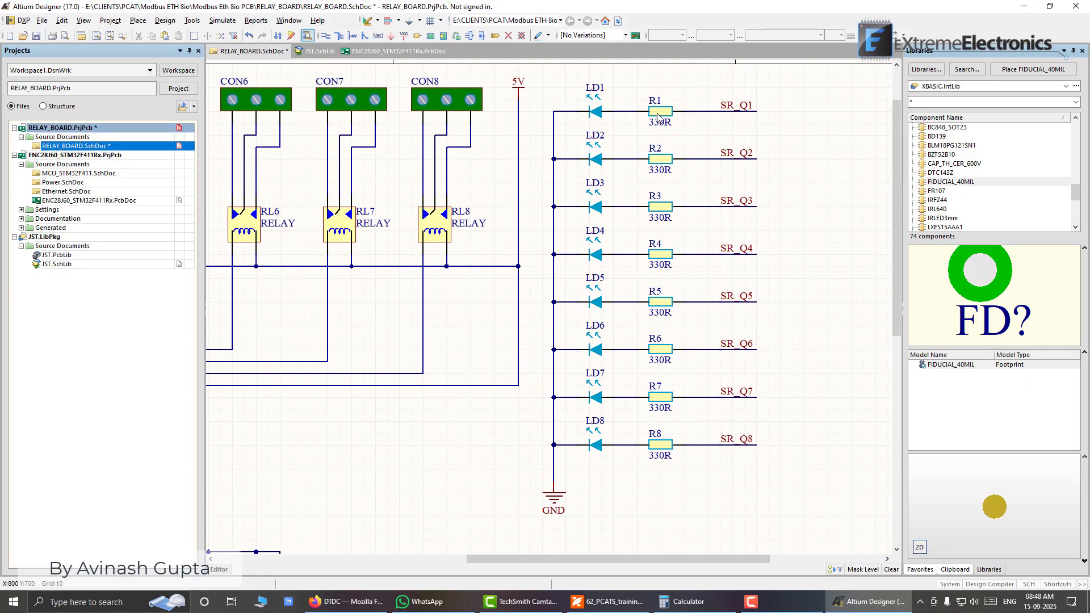
pyautogui.moveTo(567, 416); pyautogui.dragTo(669, 265, button='right')
pyautogui.keyDown('ctrl'); pyautogui.scroll(-1, 671, 276); pyautogui.keyUp('ctrl')
pyautogui.keyDown('ctrl'); pyautogui.scroll(-4, 565, 358); pyautogui.keyUp('ctrl')
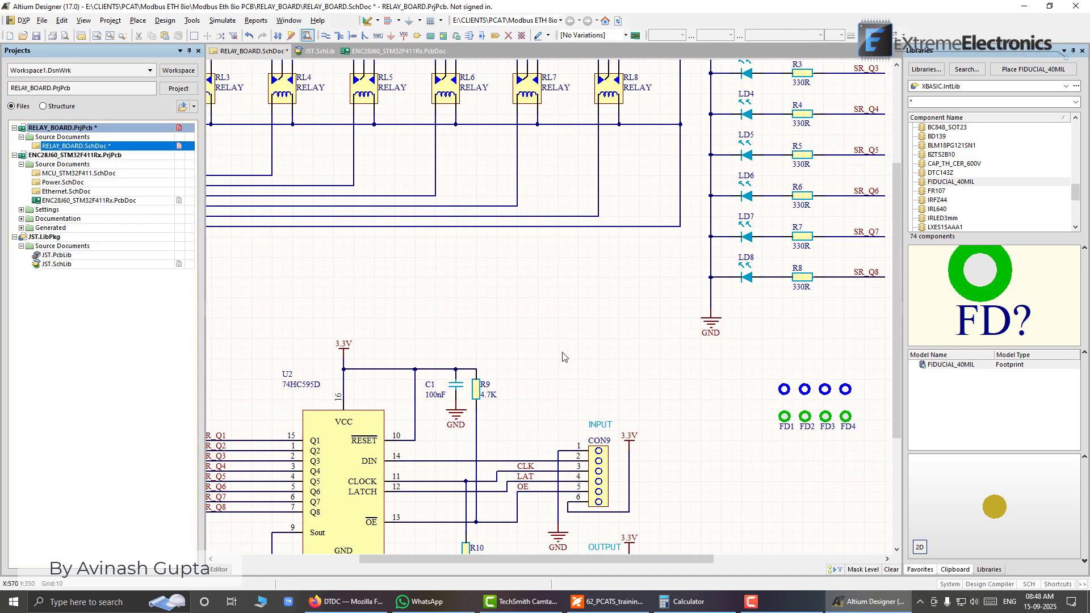
pyautogui.moveTo(567, 360); pyautogui.dragTo(590, 348, button='right')
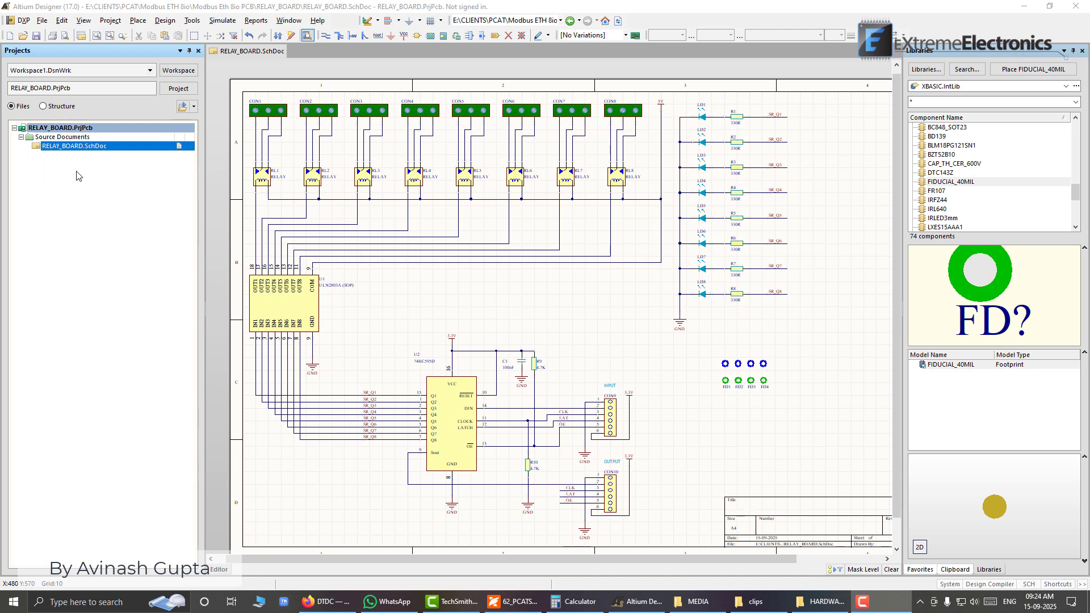
# - Add a new PCB document to the RELAY_BOARD project and bring its whole blank board area into view
pyautogui.rightClick(57, 132)
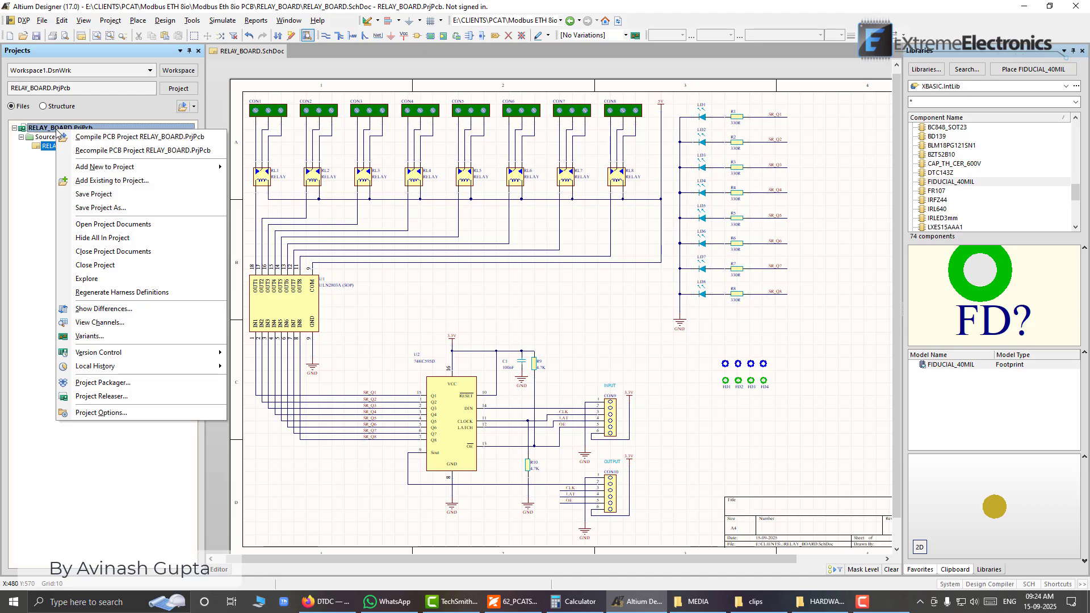
pyautogui.moveTo(107, 167)
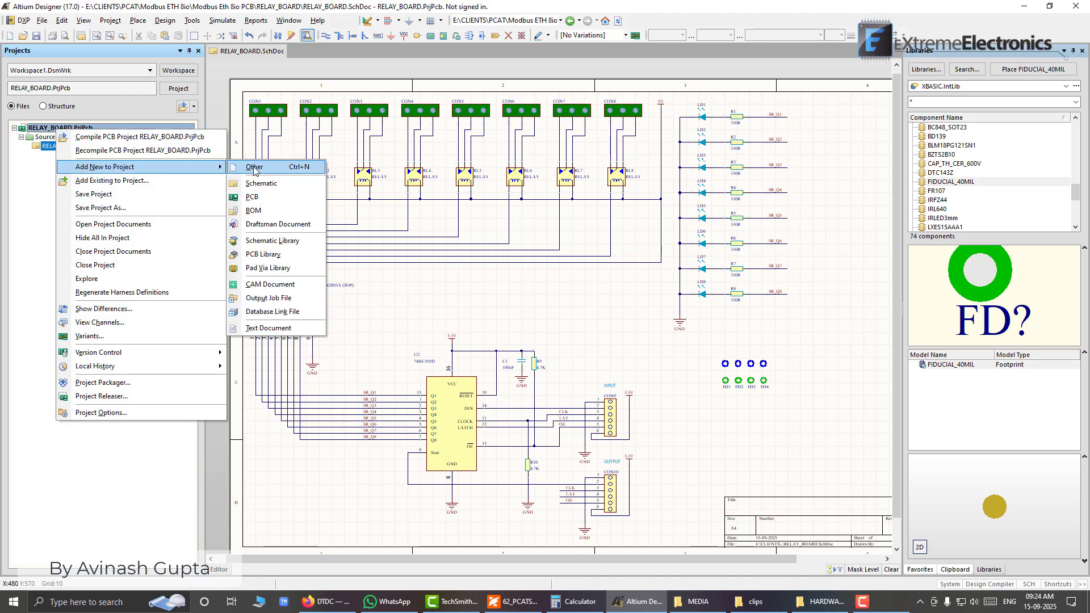
pyautogui.click(256, 198)
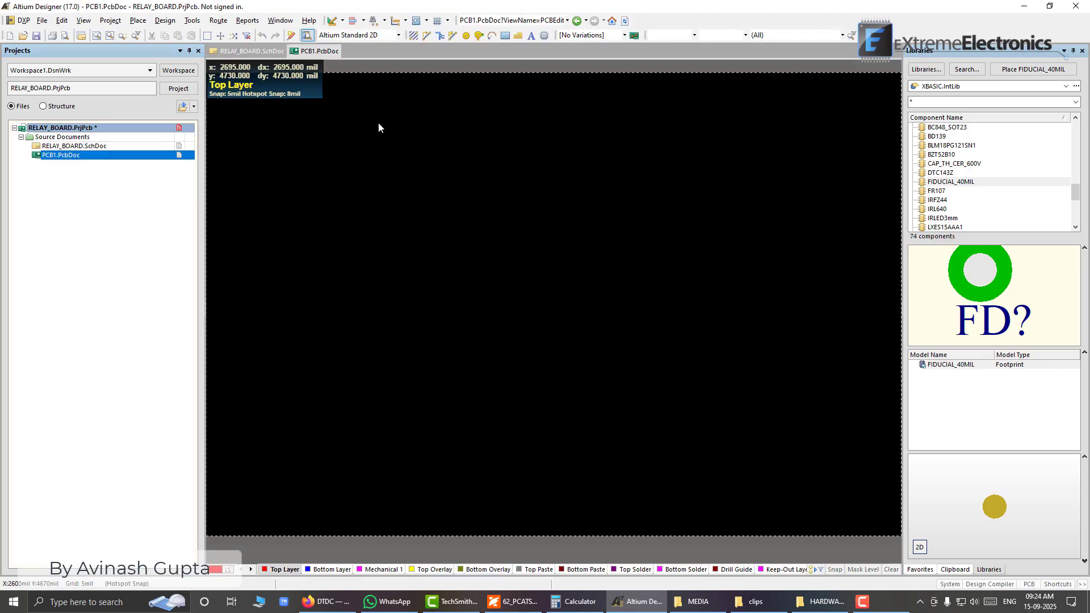
pyautogui.keyDown('ctrl'); pyautogui.scroll(-3, 561, 322); pyautogui.keyUp('ctrl')
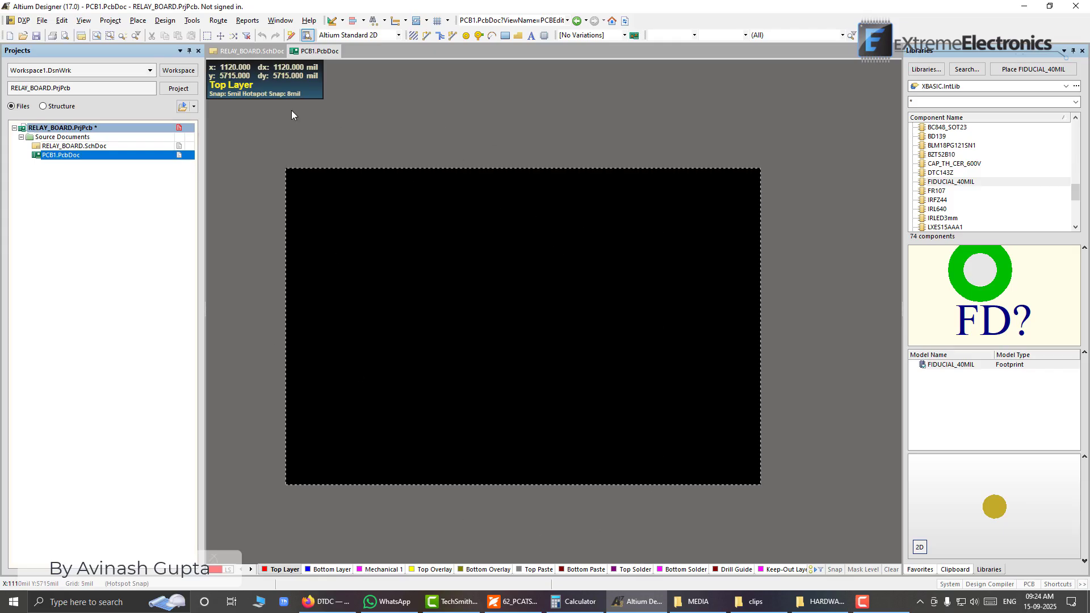
# - Compare the schematic with the blank PCB document, ending on RELAY_BOARD.SchDoc
pyautogui.click(254, 53)
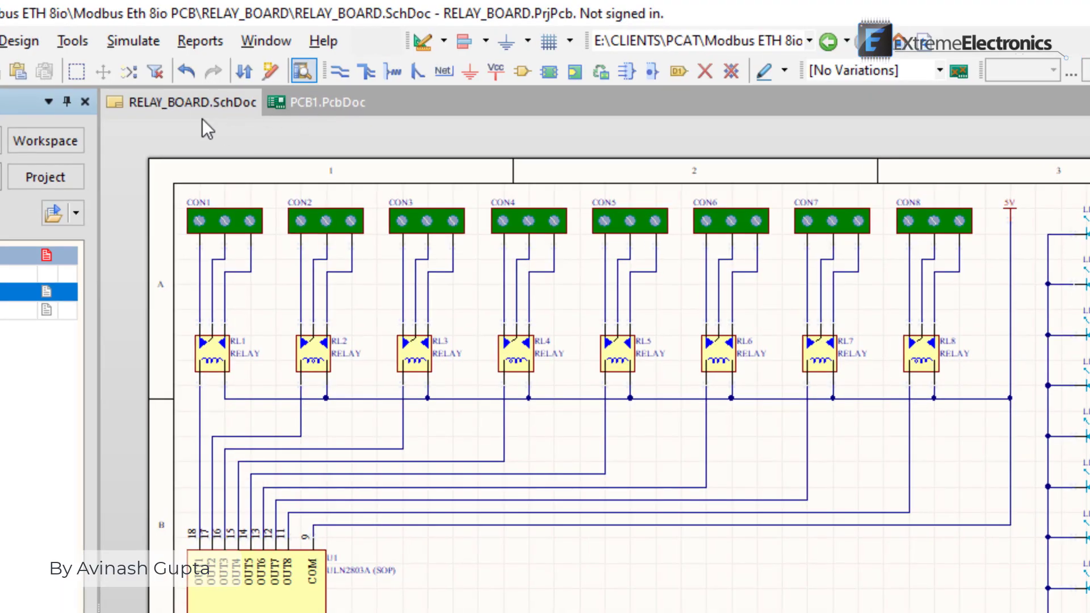
pyautogui.click(307, 104)
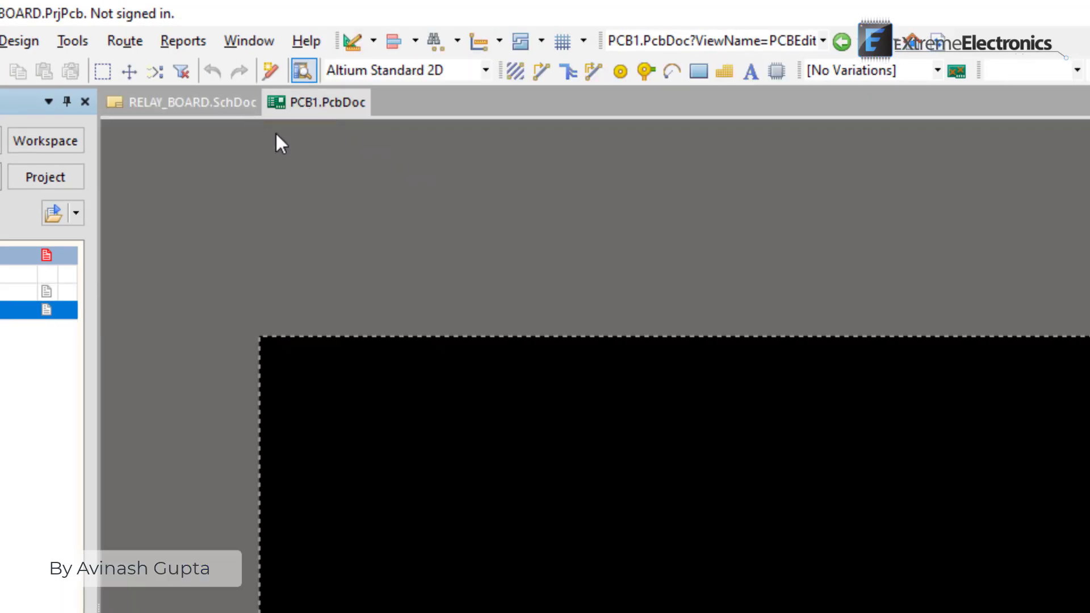
pyautogui.click(194, 104)
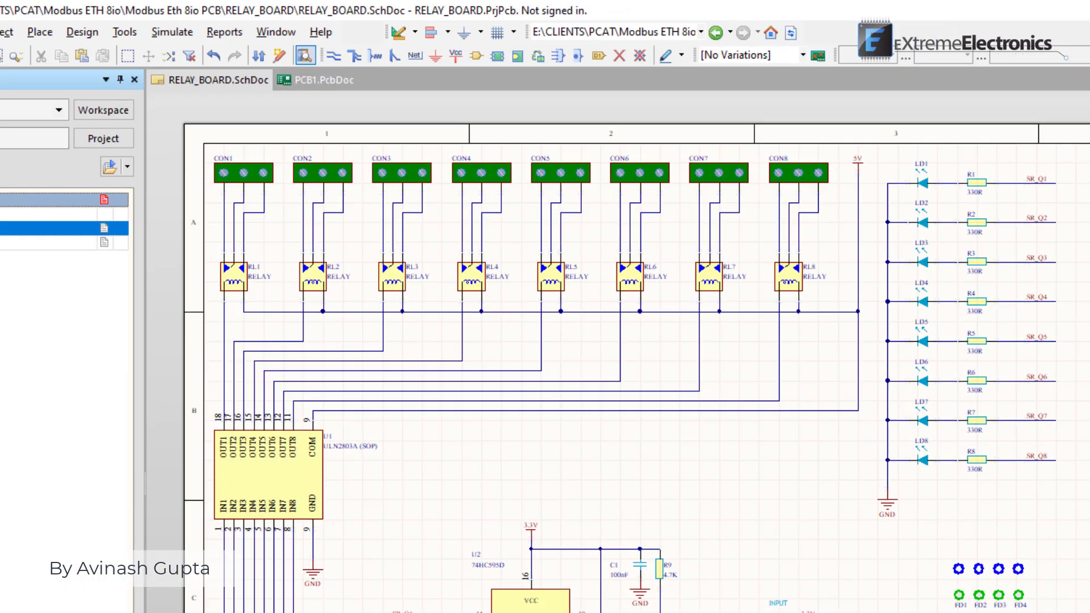
# - Save all project documents, naming the new PCB document RELAY_BOARD in the RELAY_BOARD project folder
pyautogui.click(42, 20)
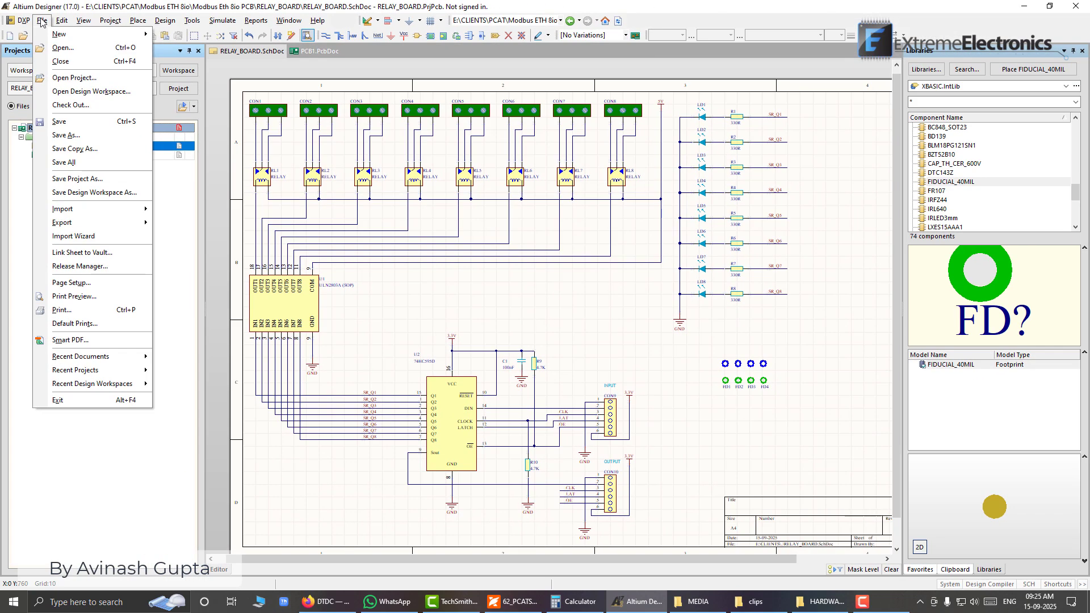
pyautogui.click(23, 222)
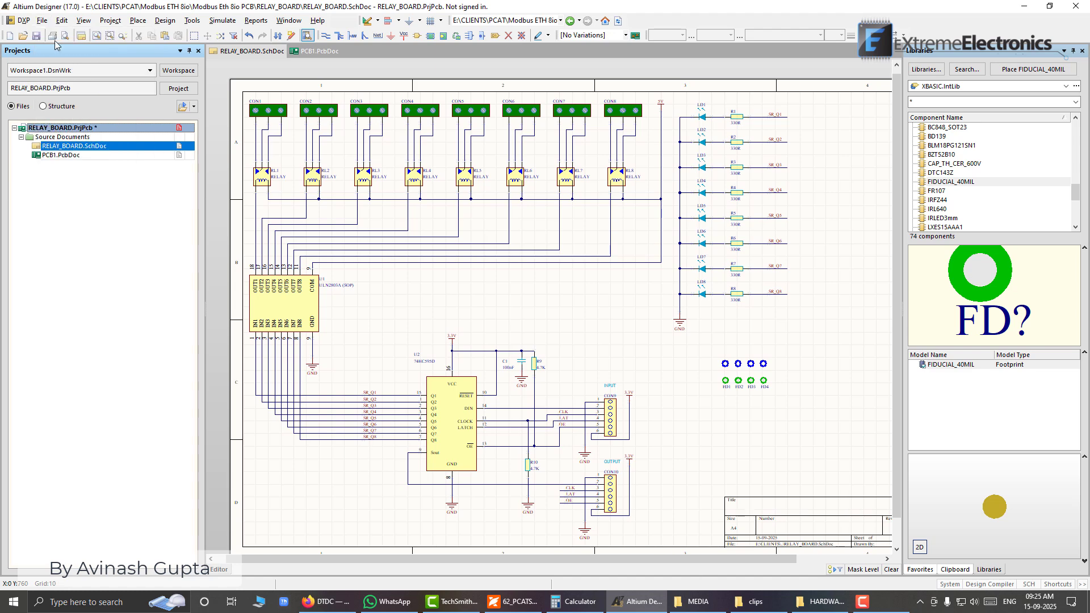
pyautogui.click(44, 22)
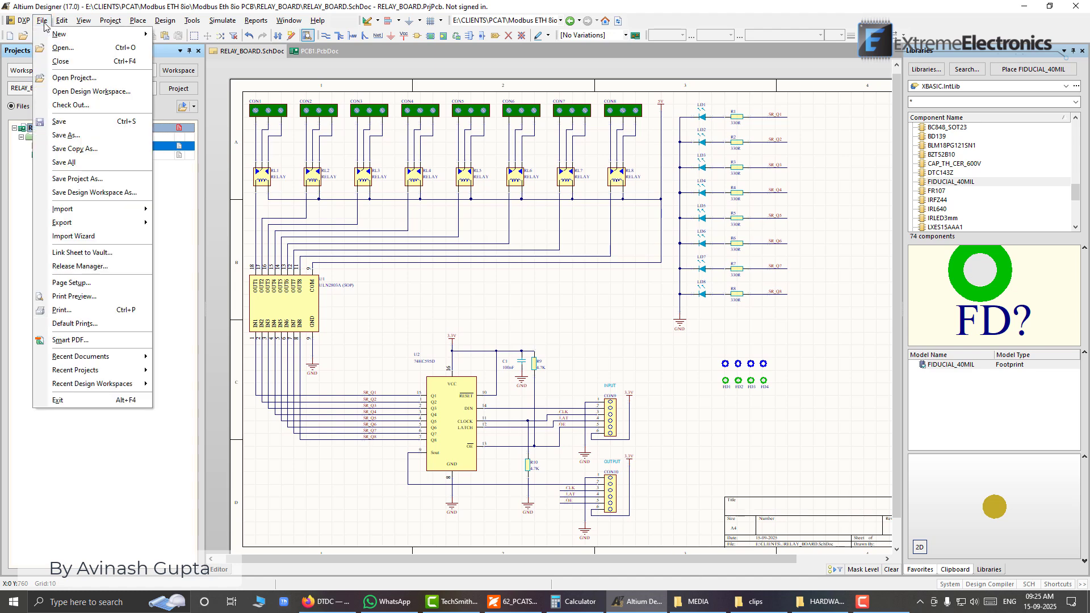
pyautogui.click(63, 163)
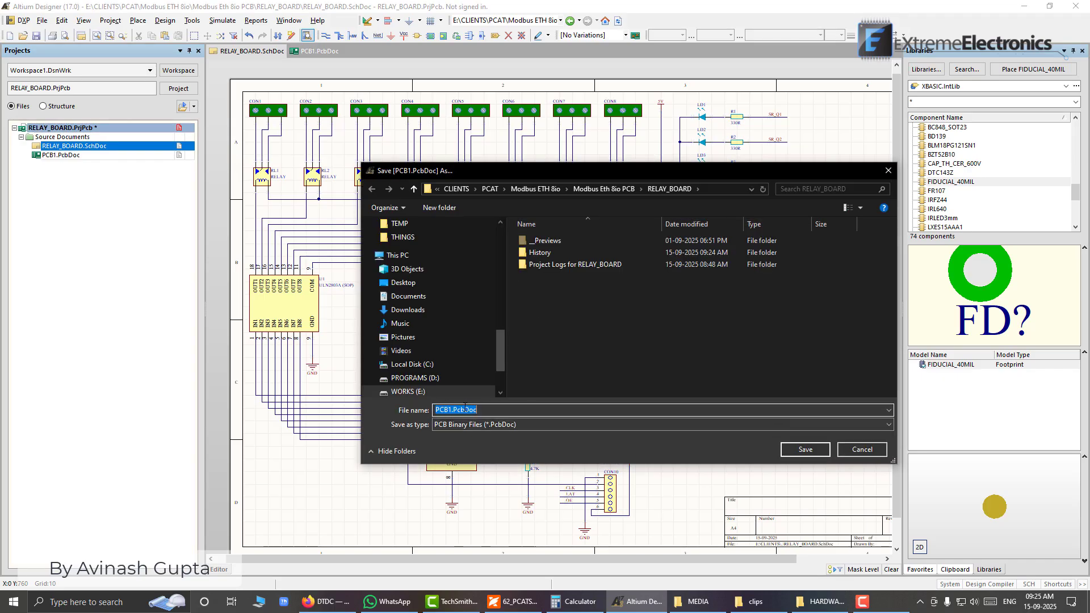
pyautogui.click(465, 409)
pyautogui.press('BackSpace')
pyautogui.press('BackSpace')
pyautogui.press('BackSpace')
pyautogui.press('BackSpace')
pyautogui.press('BackSpace')
pyautogui.press('BackSpace')
pyautogui.press('BackSpace')
pyautogui.press('BackSpace')
pyautogui.press('BackSpace')
pyautogui.press('BackSpace')
pyautogui.press('BackSpace')
pyautogui.press('BackSpace')
pyautogui.press('BackSpace')
pyautogui.press('BackSpace')
pyautogui.write('R')
pyautogui.press('Down')
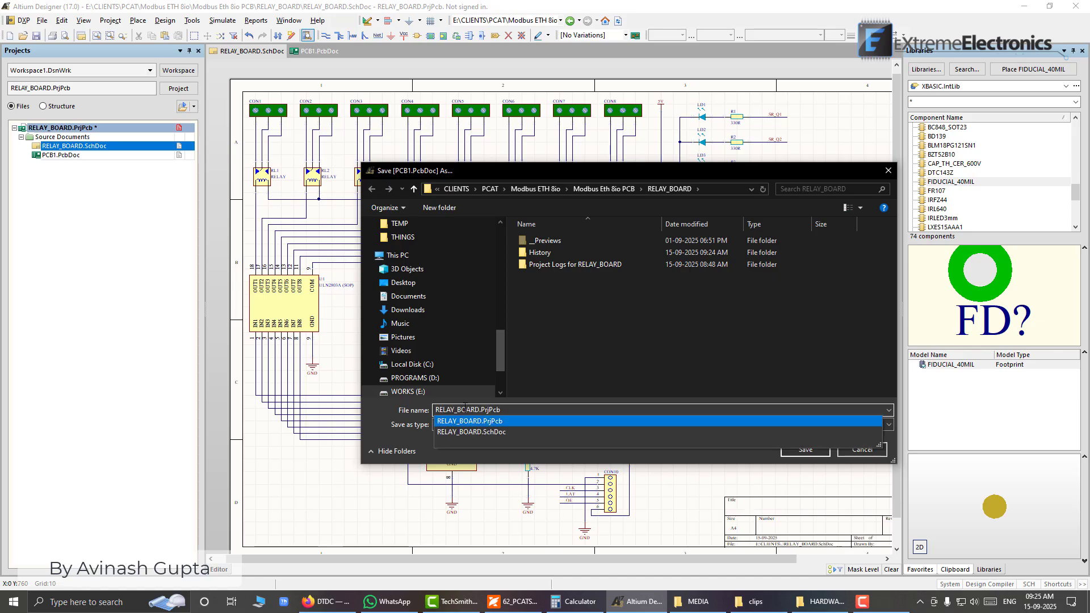
pyautogui.press('BackSpace')
pyautogui.press('BackSpace')
pyautogui.press('BackSpace')
pyautogui.press('BackSpace')
pyautogui.press('BackSpace')
pyautogui.press('BackSpace')
pyautogui.press('BackSpace')
pyautogui.click(383, 411)
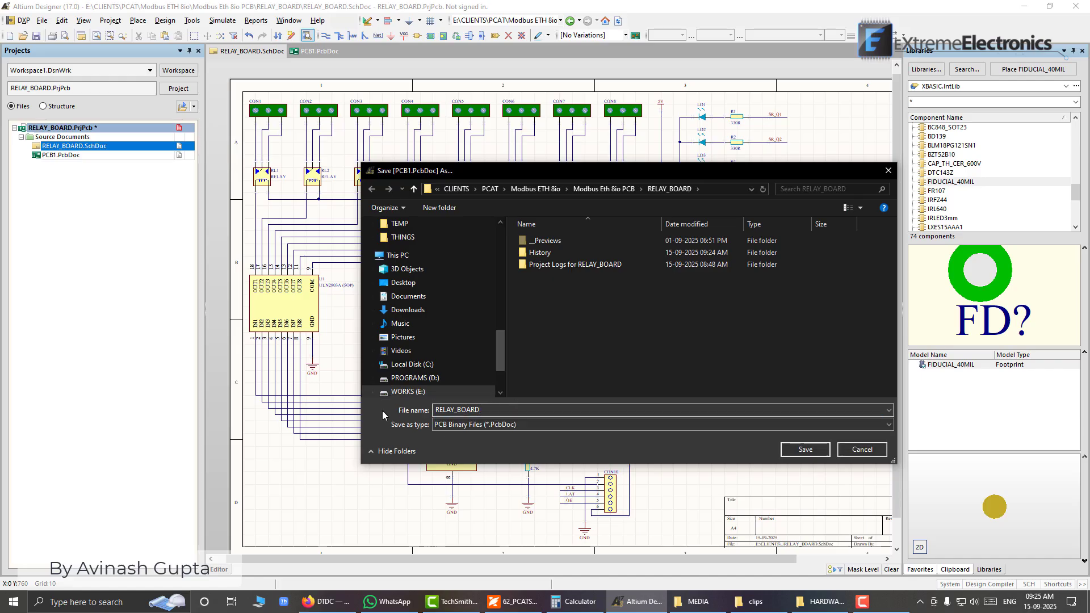
pyautogui.click(807, 450)
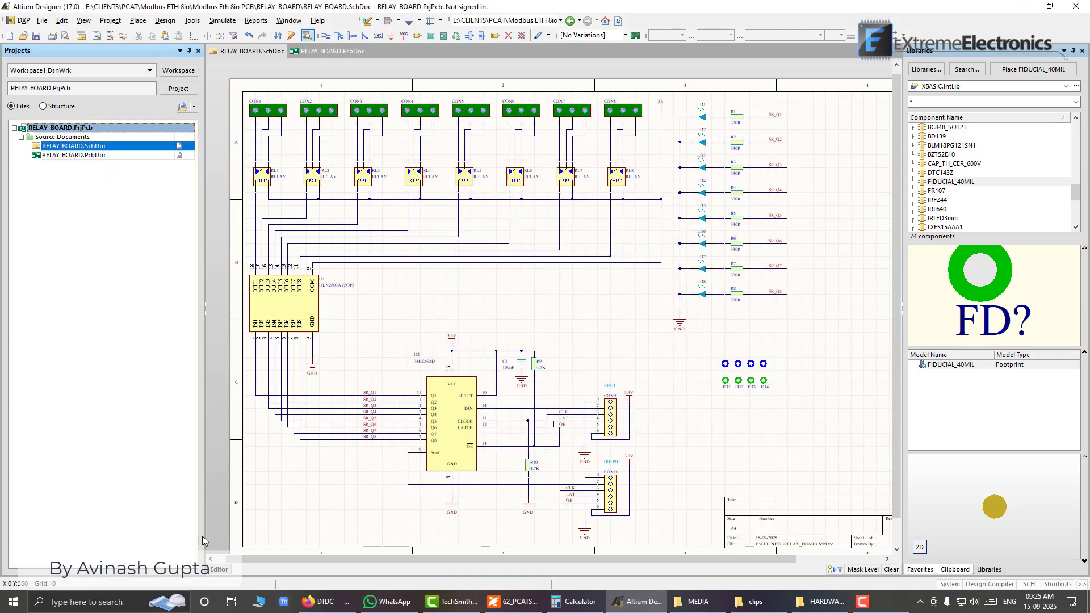
# - Start updating RELAY_BOARD.PcbDoc from the schematic and review the components, nets, component class and room proposed in the engineering change order
pyautogui.click(263, 580)
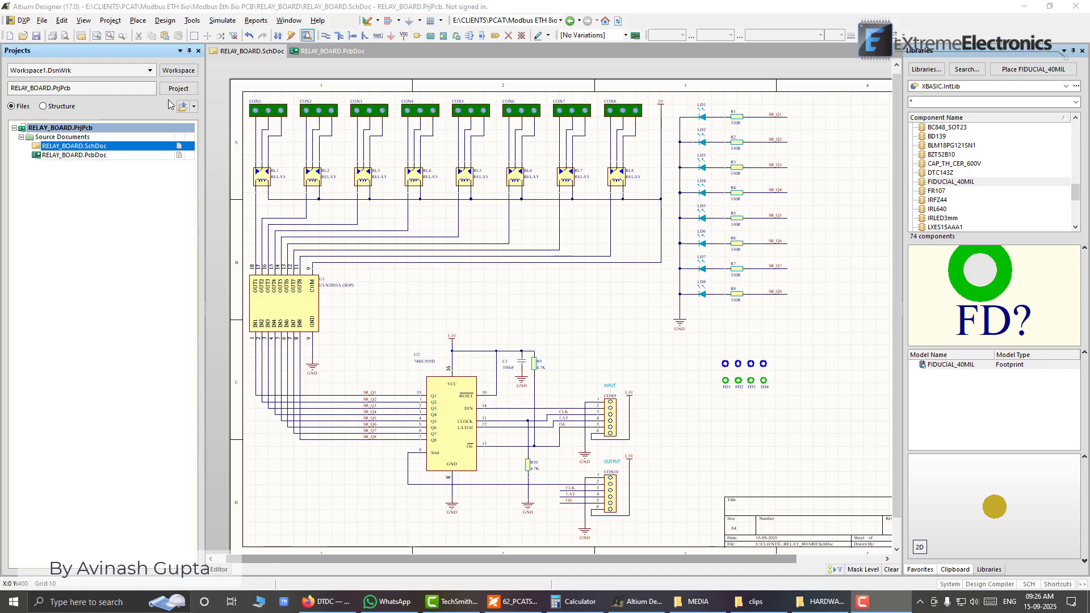
pyautogui.click(160, 23)
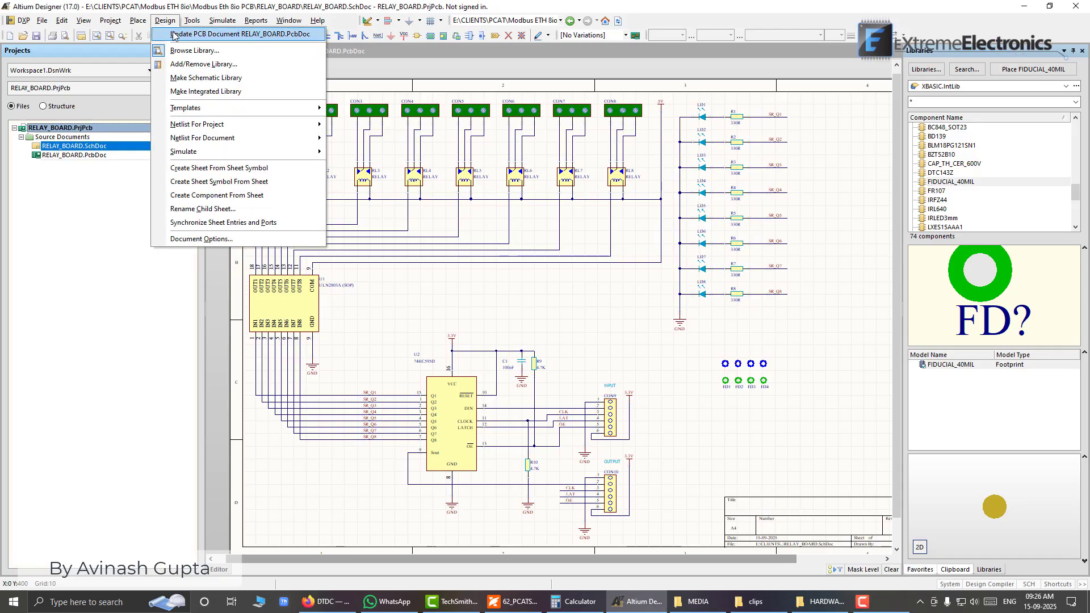
pyautogui.click(174, 36)
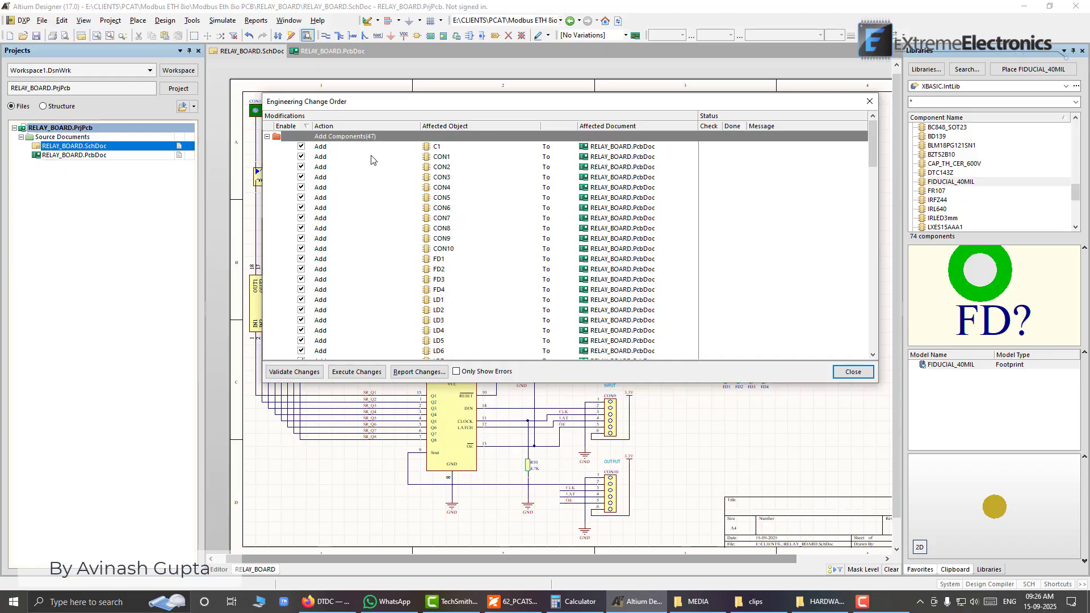
pyautogui.moveTo(389, 116); pyautogui.dragTo(308, 204)
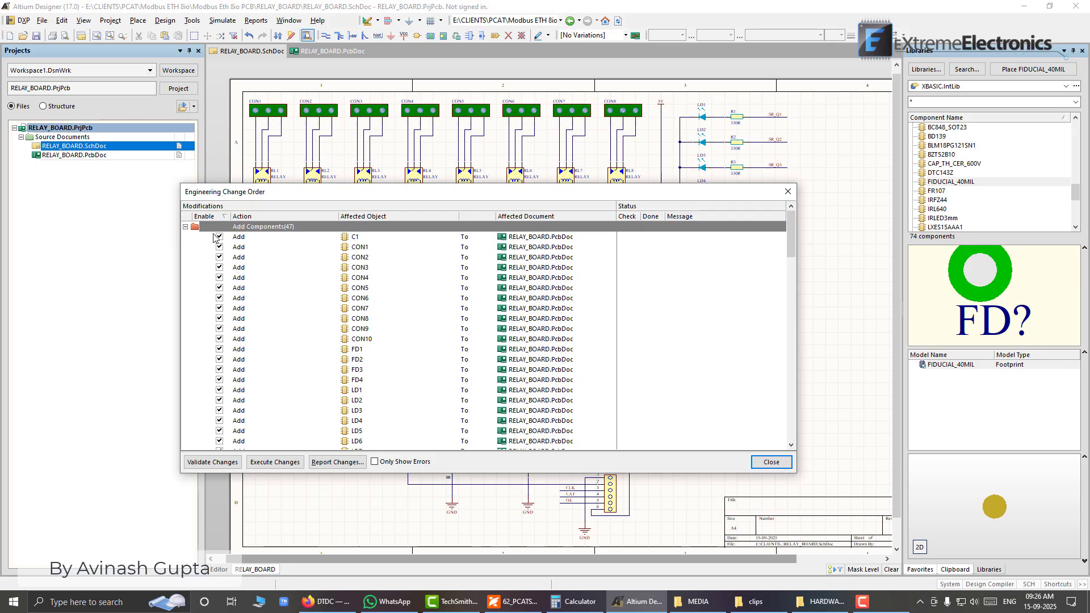
pyautogui.scroll(-13, 230, 269)
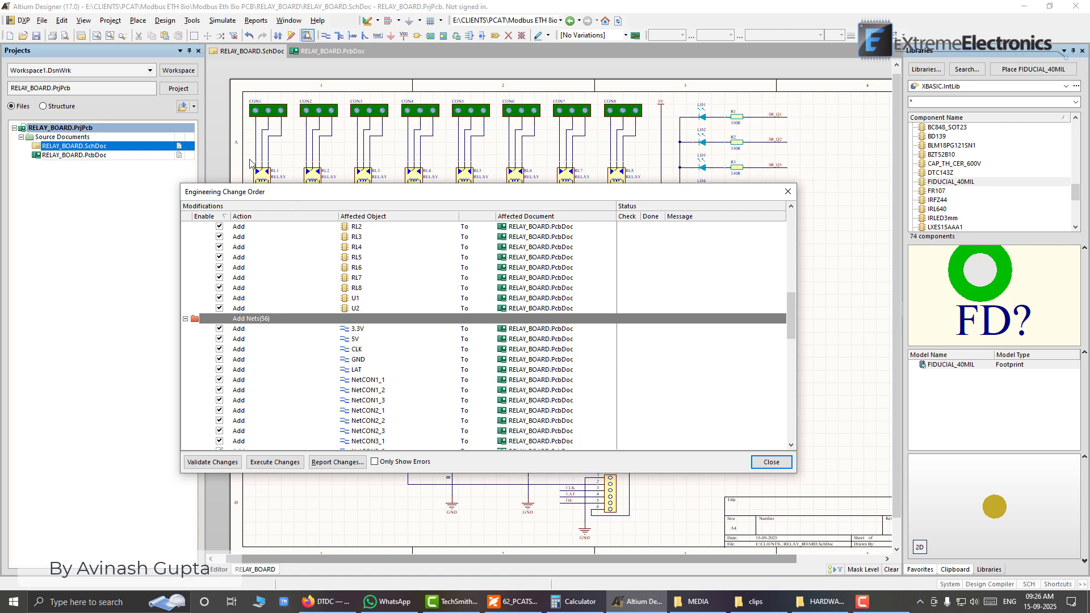
pyautogui.scroll(-13, 288, 385)
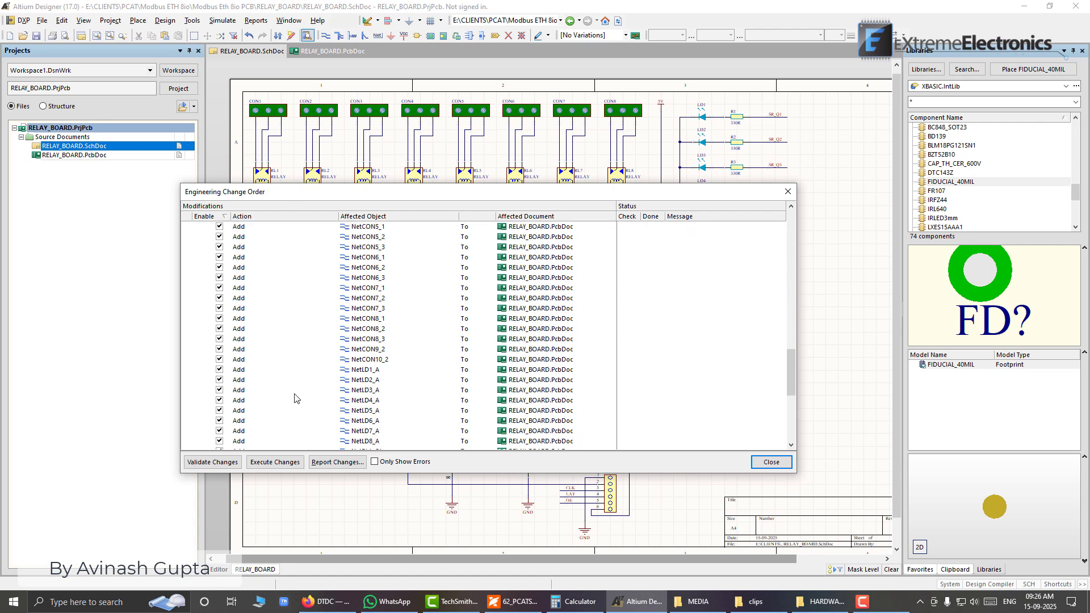
pyautogui.scroll(-2, 295, 398)
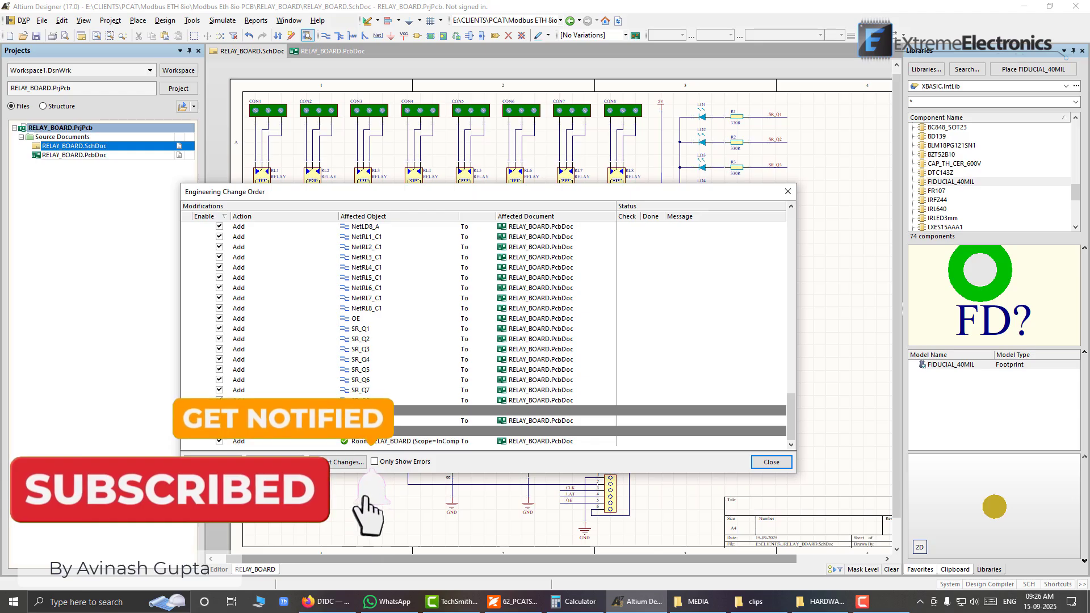
# - Exclude the RELAY_BOARD room from the engineering change order, execute the remaining changes, and close the order
pyautogui.click(220, 442)
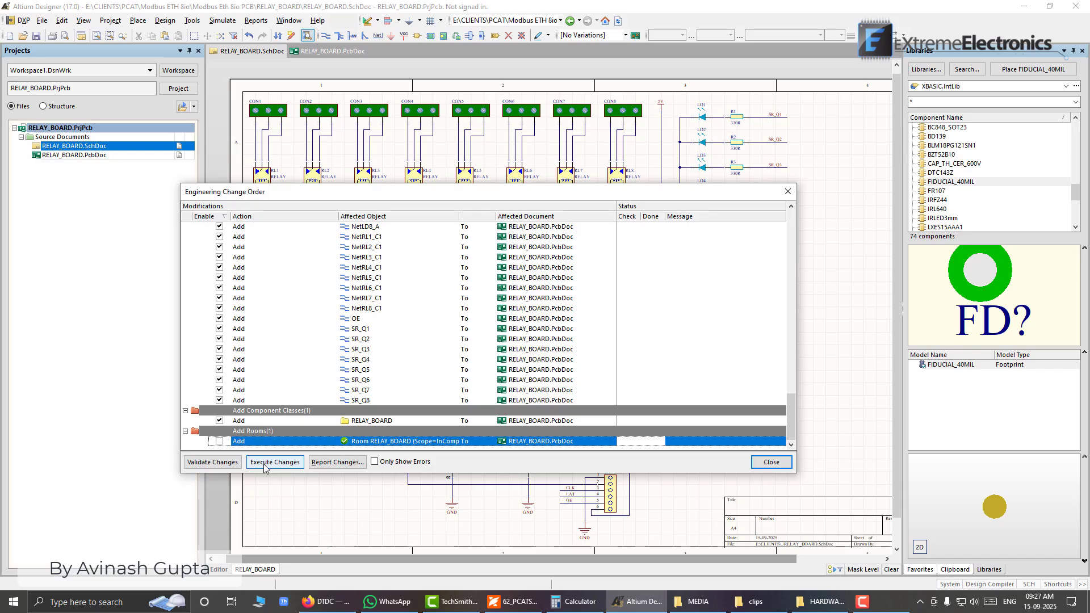
pyautogui.moveTo(793, 409); pyautogui.dragTo(796, 230)
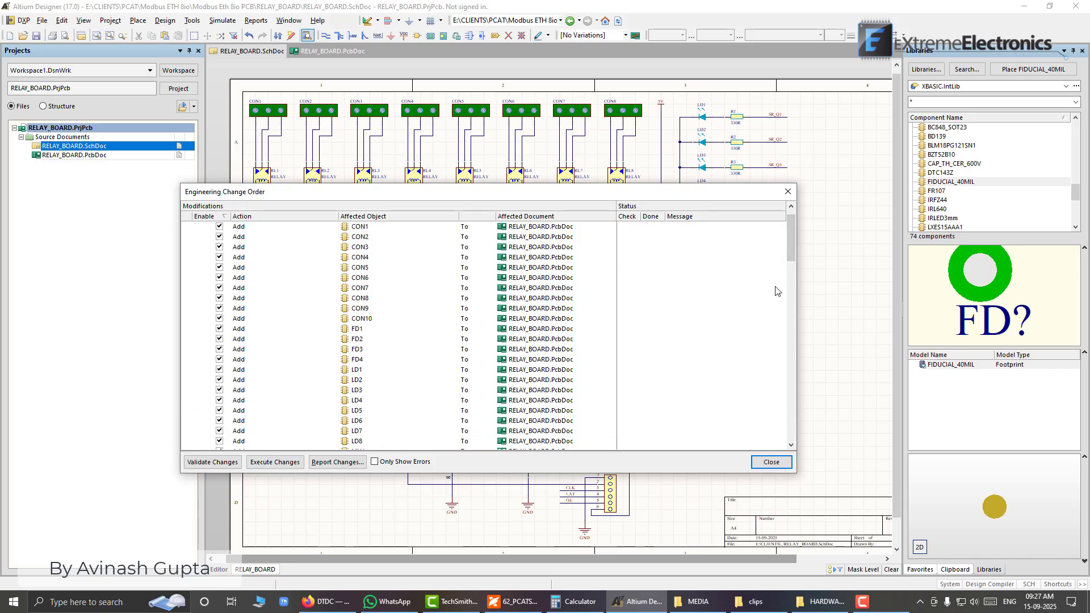
pyautogui.scroll(-3, 792, 256)
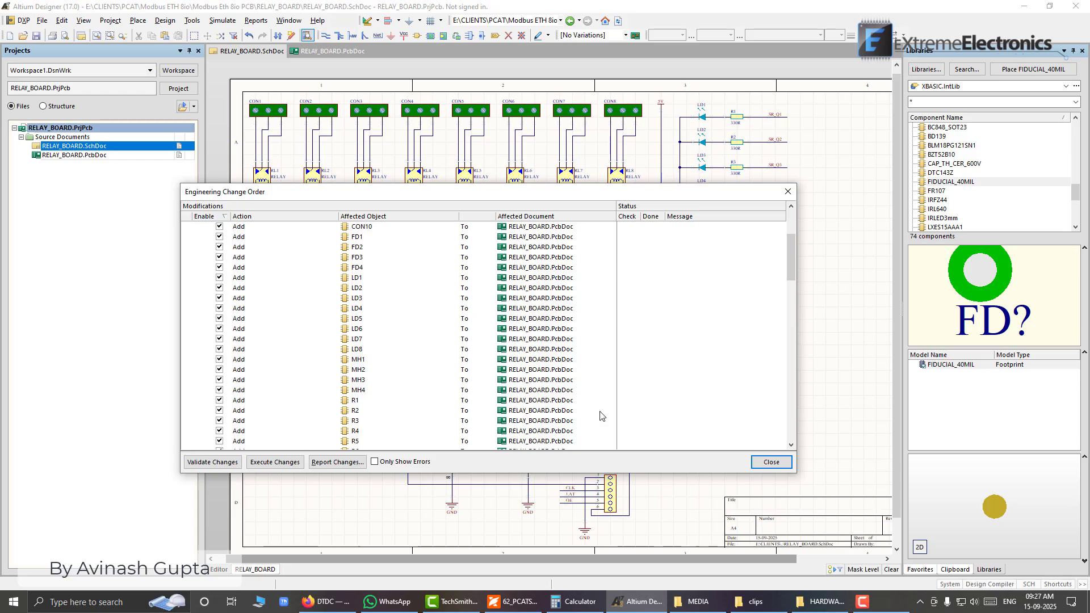
pyautogui.moveTo(792, 244); pyautogui.dragTo(767, 399)
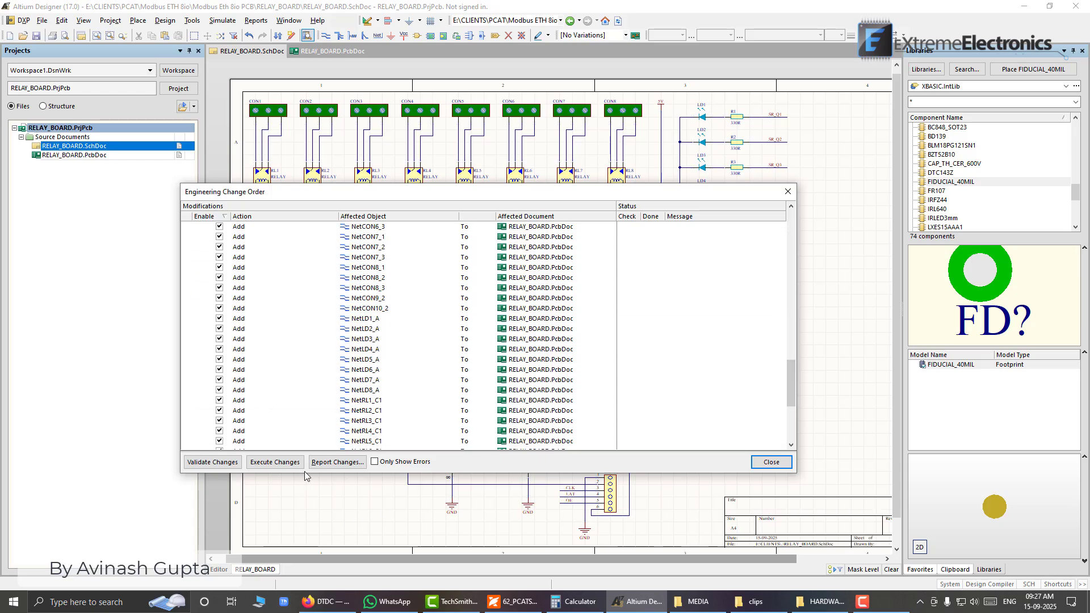
pyautogui.click(285, 461)
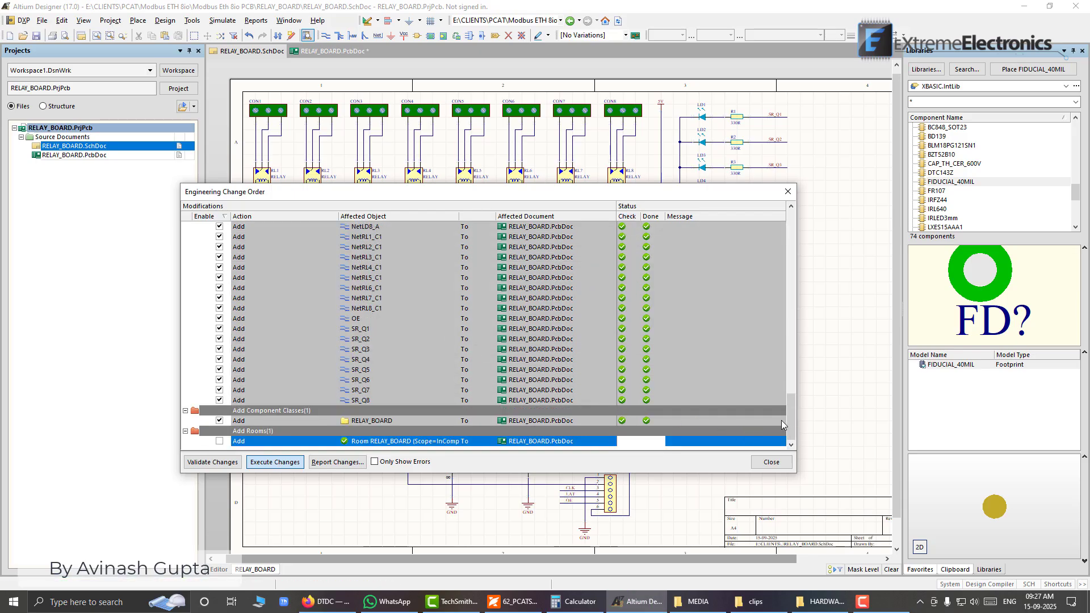
pyautogui.moveTo(782, 424)
pyautogui.mouseDown()
pyautogui.moveTo(798, 363)
pyautogui.moveTo(780, 239)
pyautogui.moveTo(787, 425)
pyautogui.mouseUp()
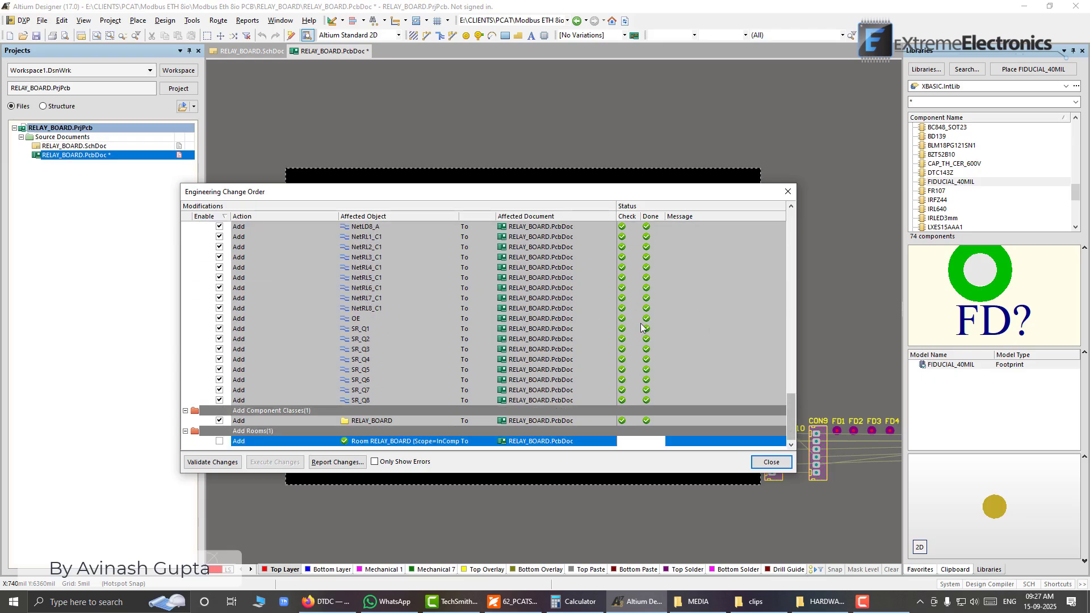
pyautogui.moveTo(787, 396)
pyautogui.mouseDown()
pyautogui.moveTo(793, 223)
pyautogui.moveTo(785, 408)
pyautogui.mouseUp()
pyautogui.click(772, 462)
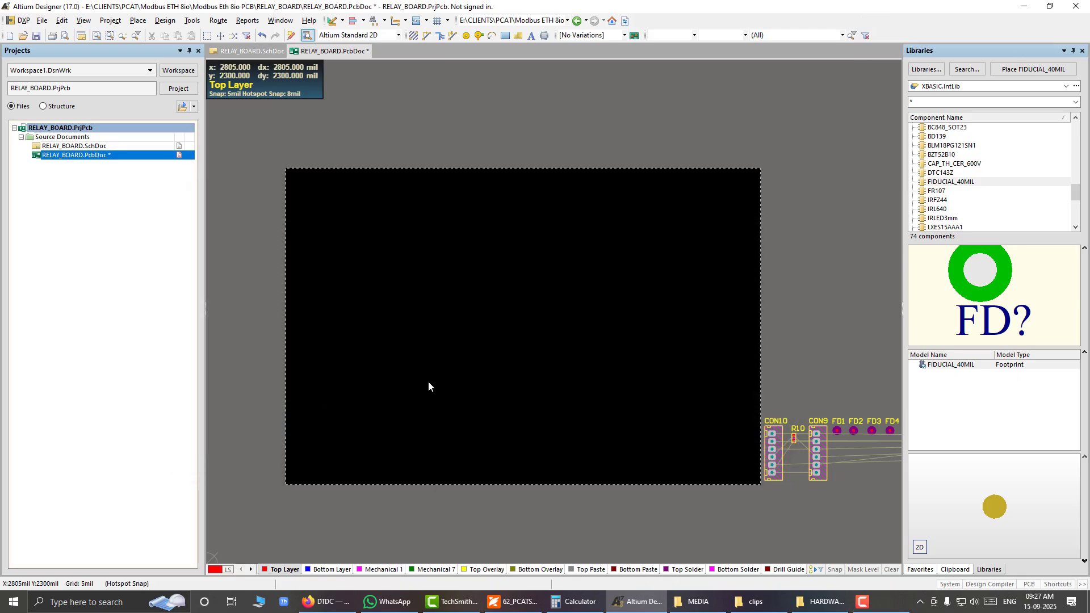
# - Examine the imported footprints and their connection lines beside the board area, from CON10 through the relays to CON8, ending on RELAY_BOARD.SchDoc
pyautogui.keyDown('ctrl'); pyautogui.scroll(-3, 429, 381); pyautogui.keyUp('ctrl')
pyautogui.moveTo(672, 441); pyautogui.dragTo(480, 409, button='right')
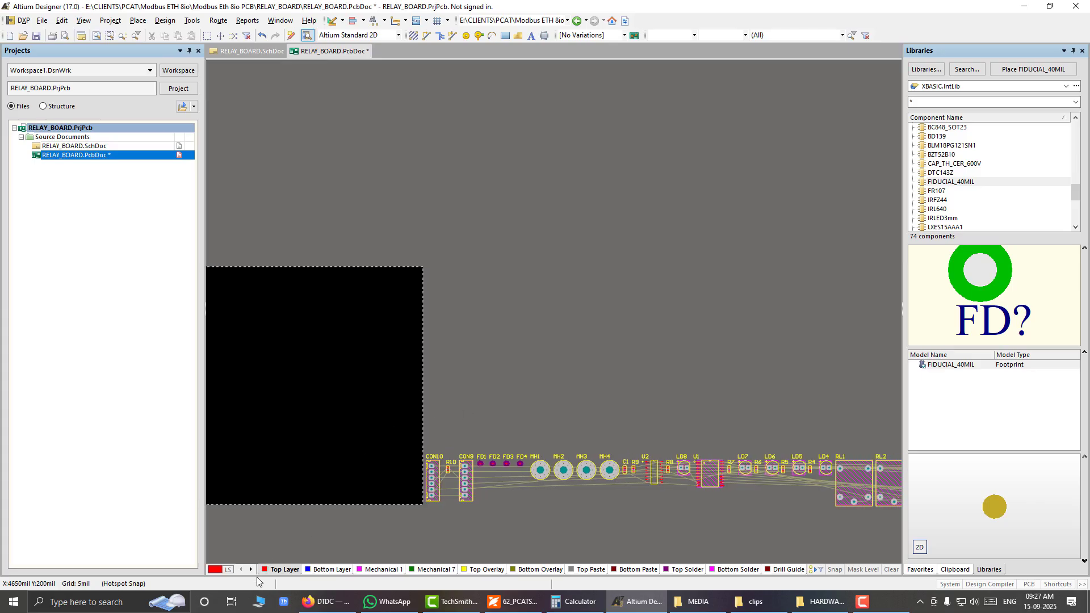
pyautogui.click(721, 499)
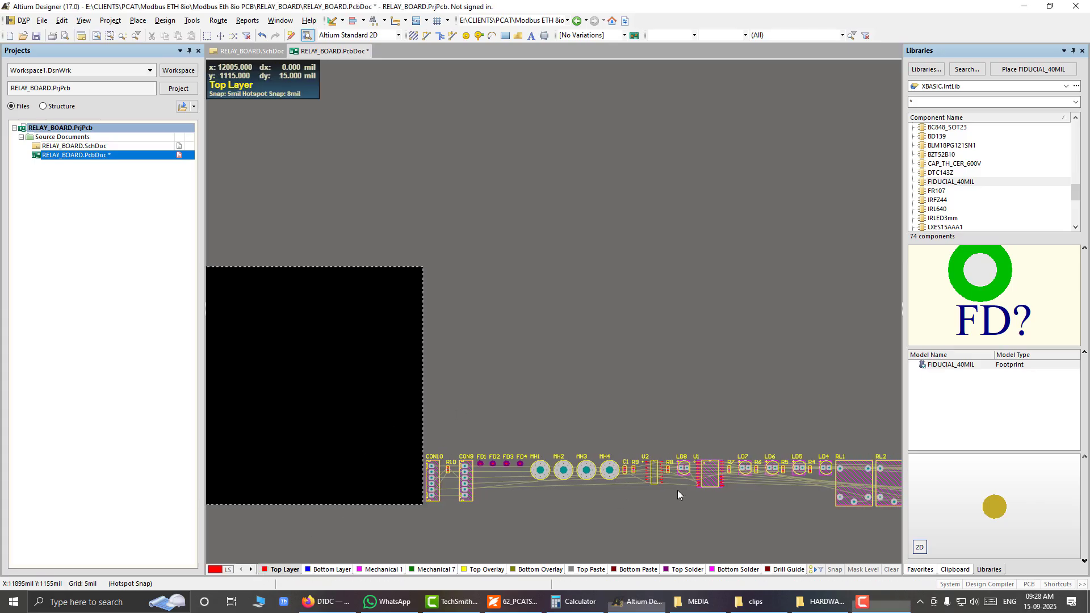
pyautogui.moveTo(609, 489); pyautogui.dragTo(609, 488)
pyautogui.moveTo(690, 519); pyautogui.dragTo(499, 509, button='right')
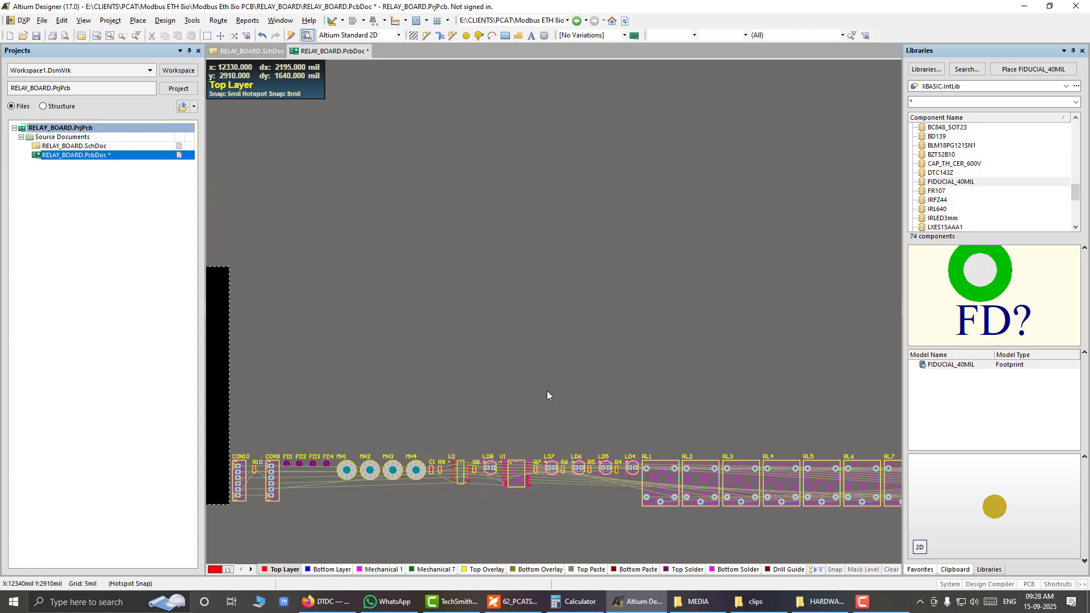
pyautogui.moveTo(548, 395); pyautogui.dragTo(575, 207, button='right')
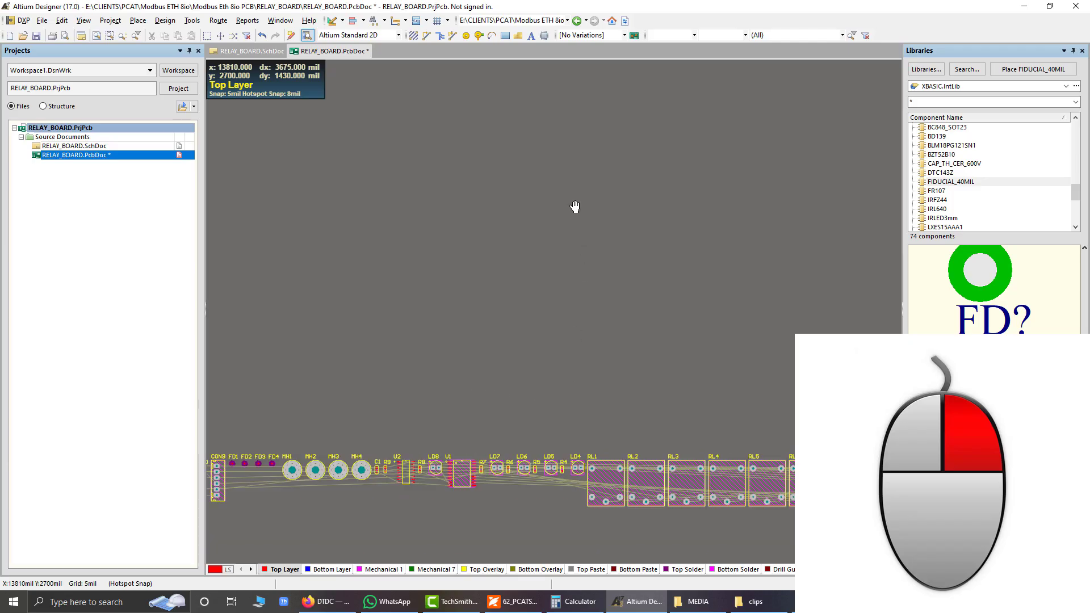
pyautogui.moveTo(441, 397); pyautogui.dragTo(501, 409, button='right')
pyautogui.moveTo(794, 428); pyautogui.dragTo(679, 414, button='right')
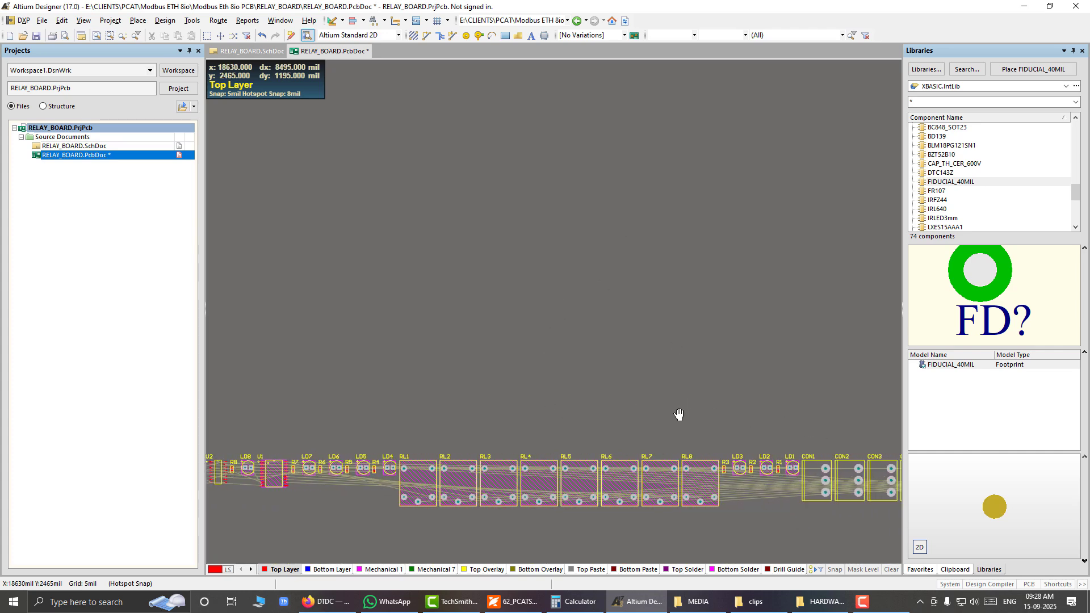
pyautogui.moveTo(762, 370); pyautogui.dragTo(544, 420, button='right')
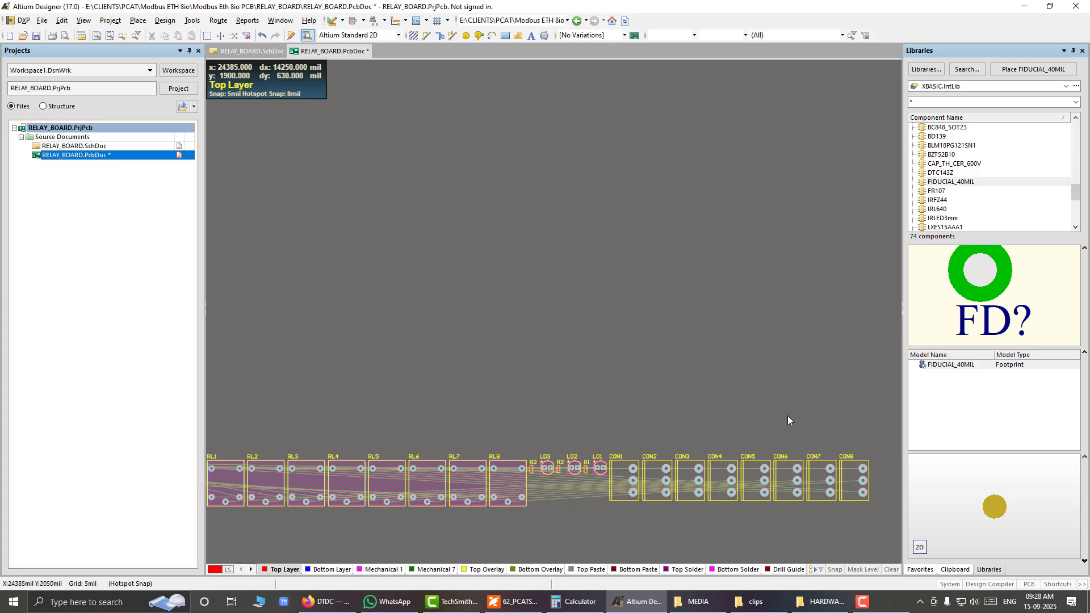
pyautogui.moveTo(318, 367); pyautogui.dragTo(484, 383, button='right')
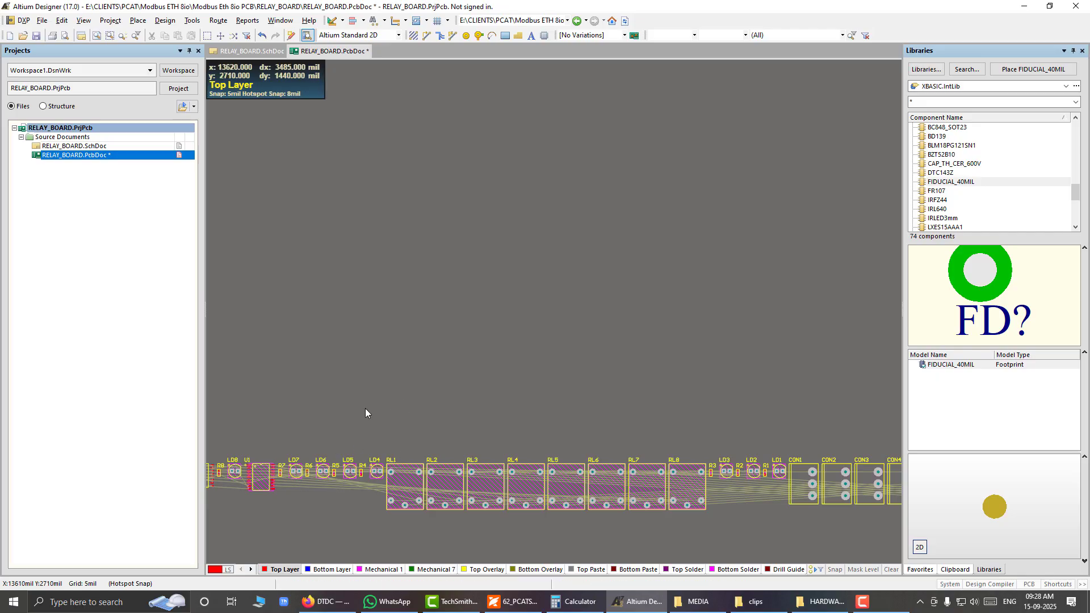
pyautogui.moveTo(361, 420); pyautogui.dragTo(565, 453, button='right')
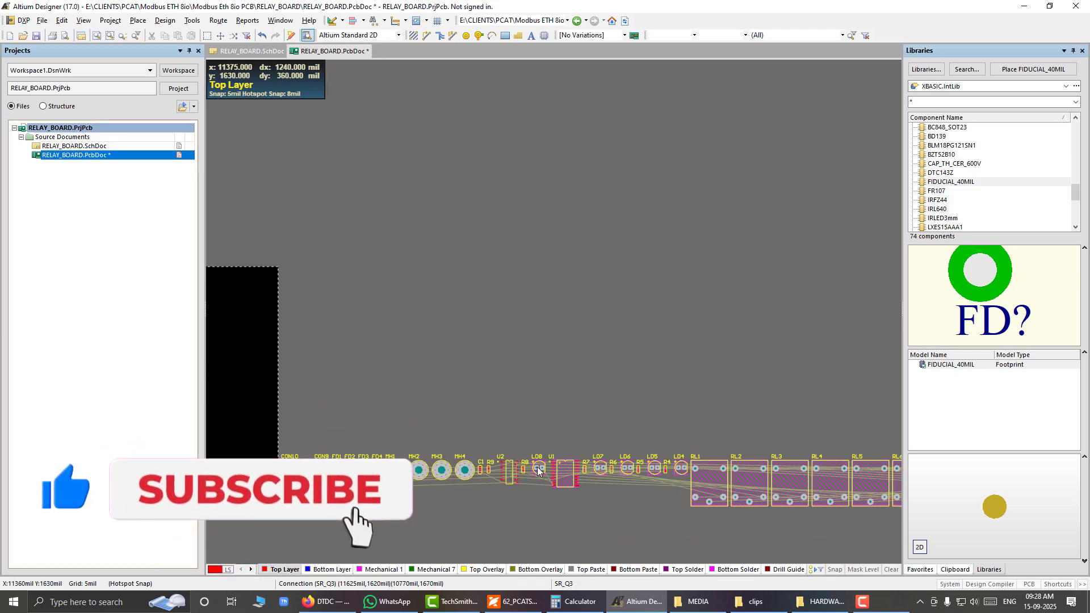
pyautogui.moveTo(502, 456); pyautogui.dragTo(544, 459, button='right')
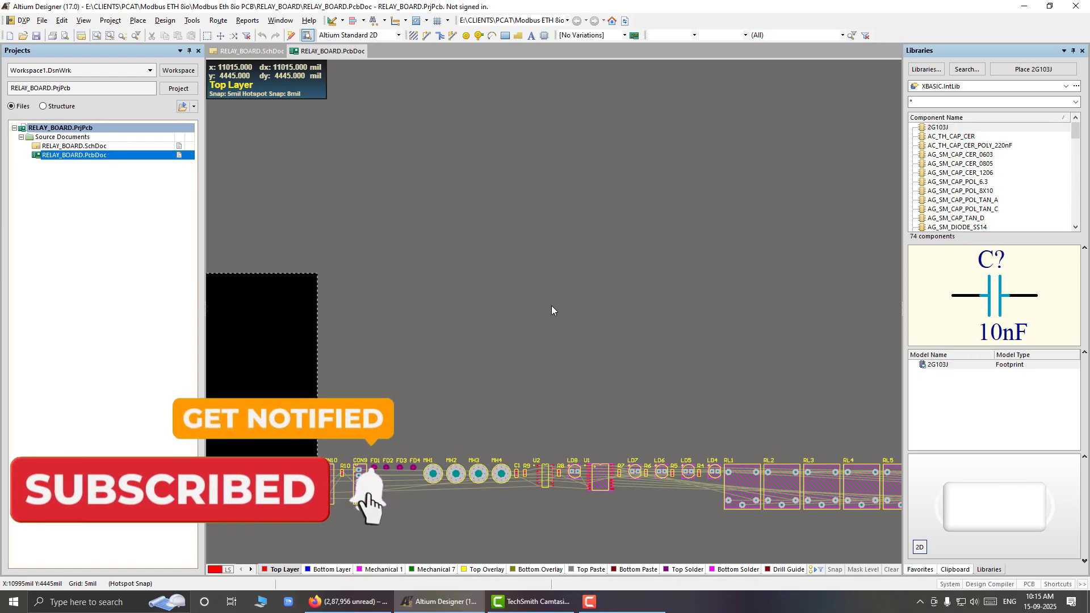
pyautogui.moveTo(473, 315); pyautogui.dragTo(592, 311, button='right')
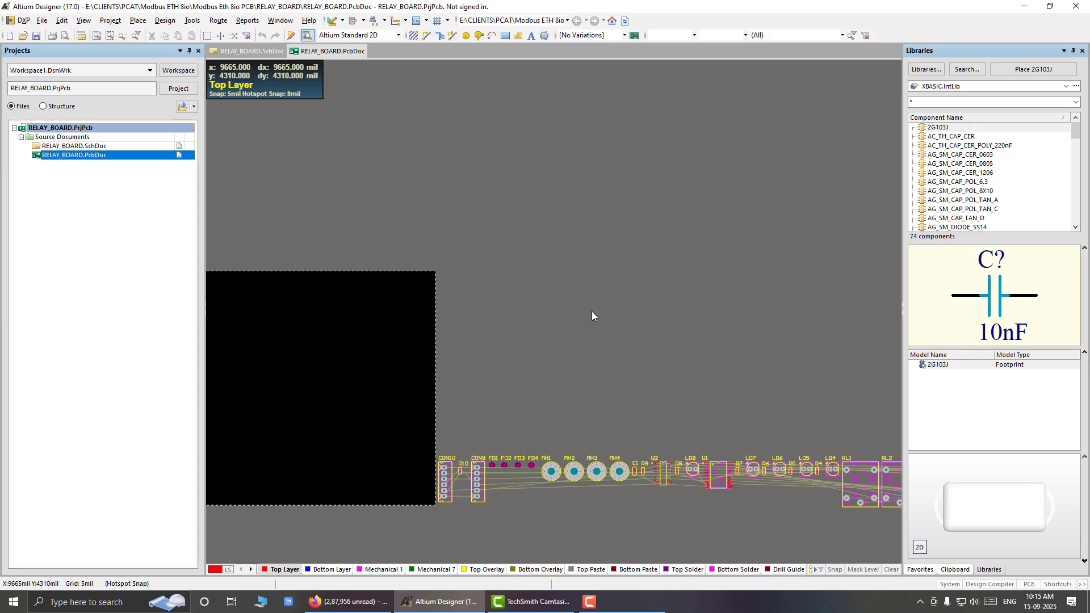
pyautogui.click(244, 51)
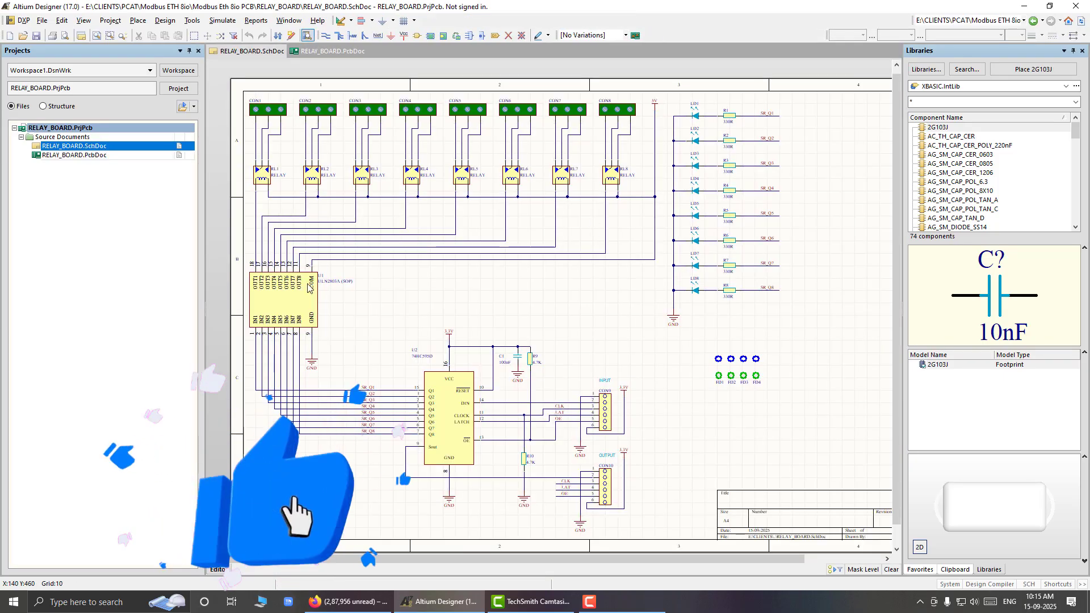